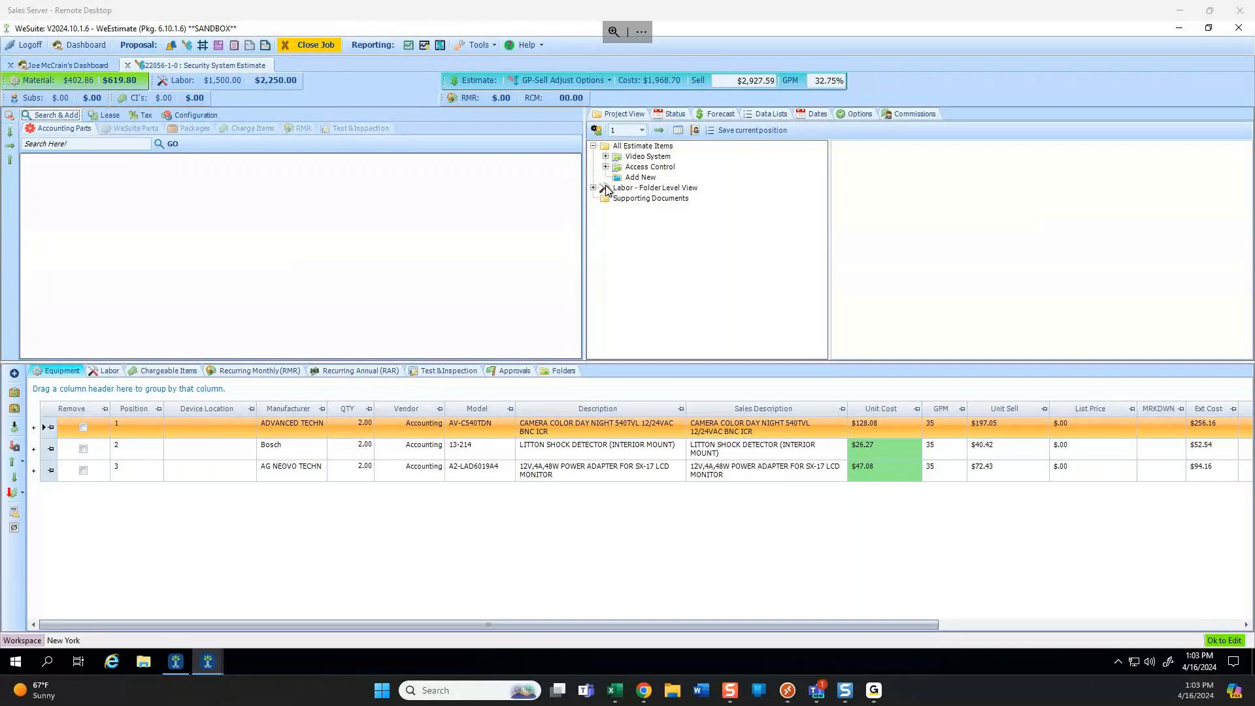
Review the contents of the Video System folder and the actions available for it.
double_click(657, 157)
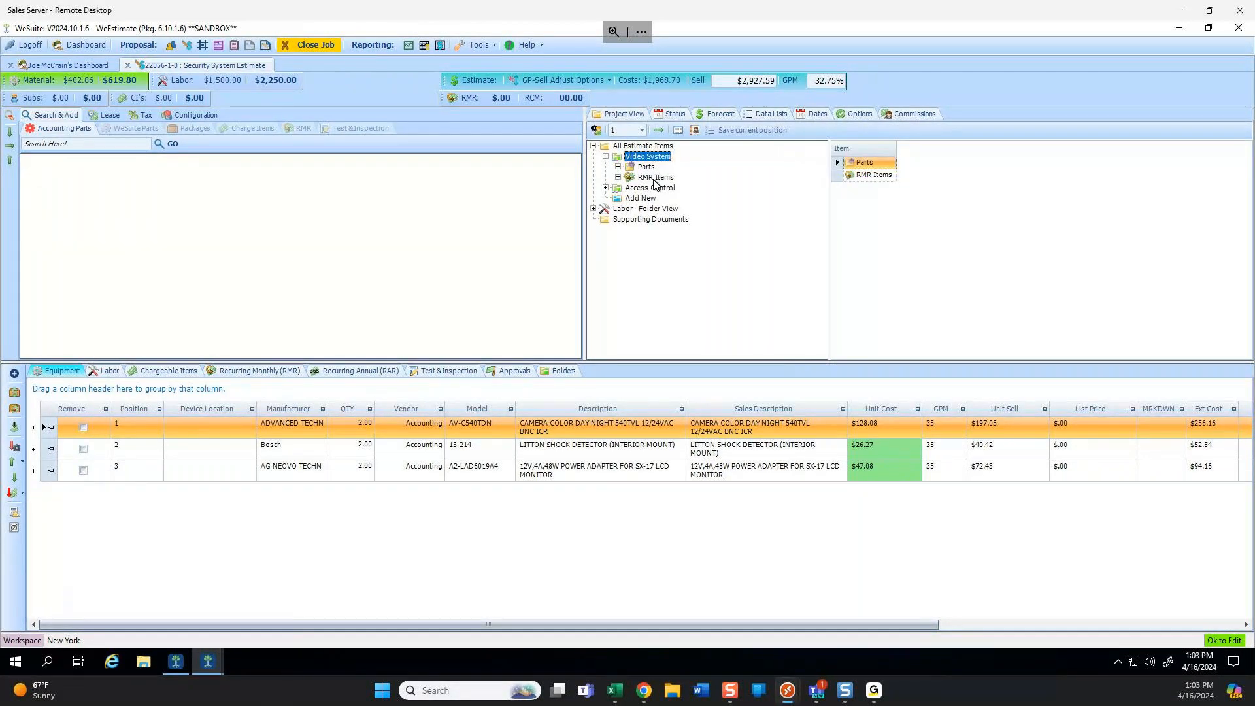
click(606, 156)
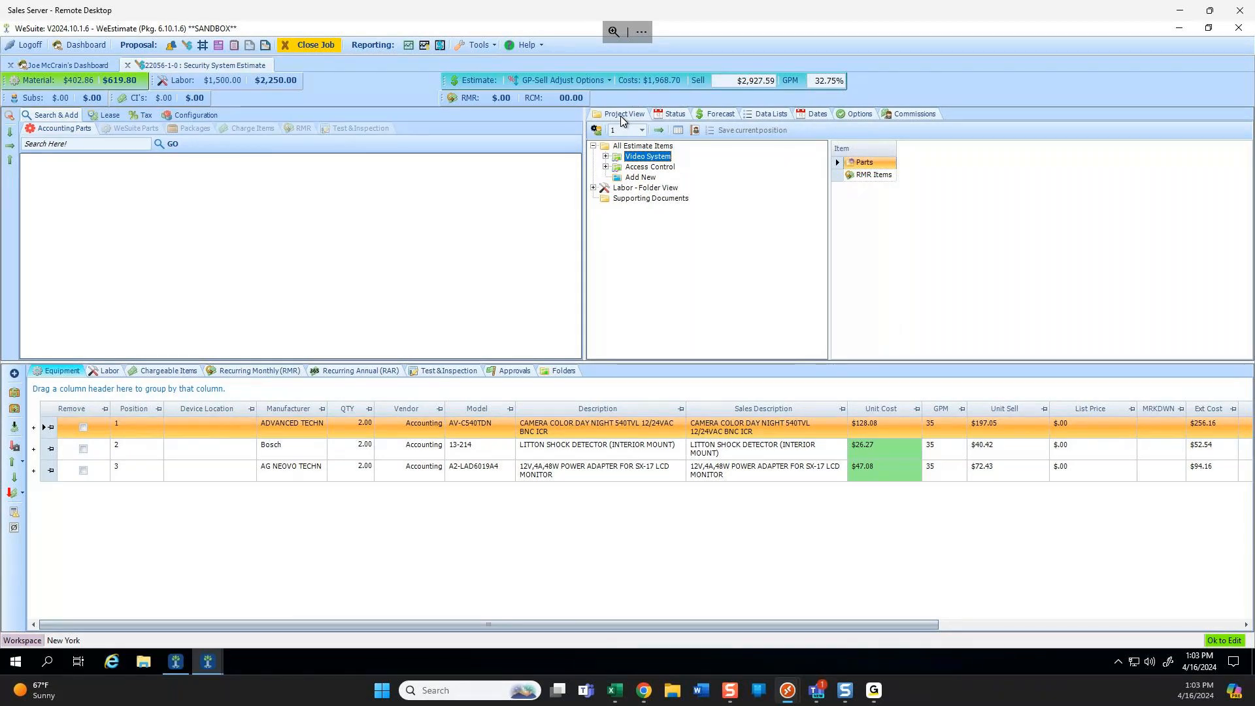
click(605, 156)
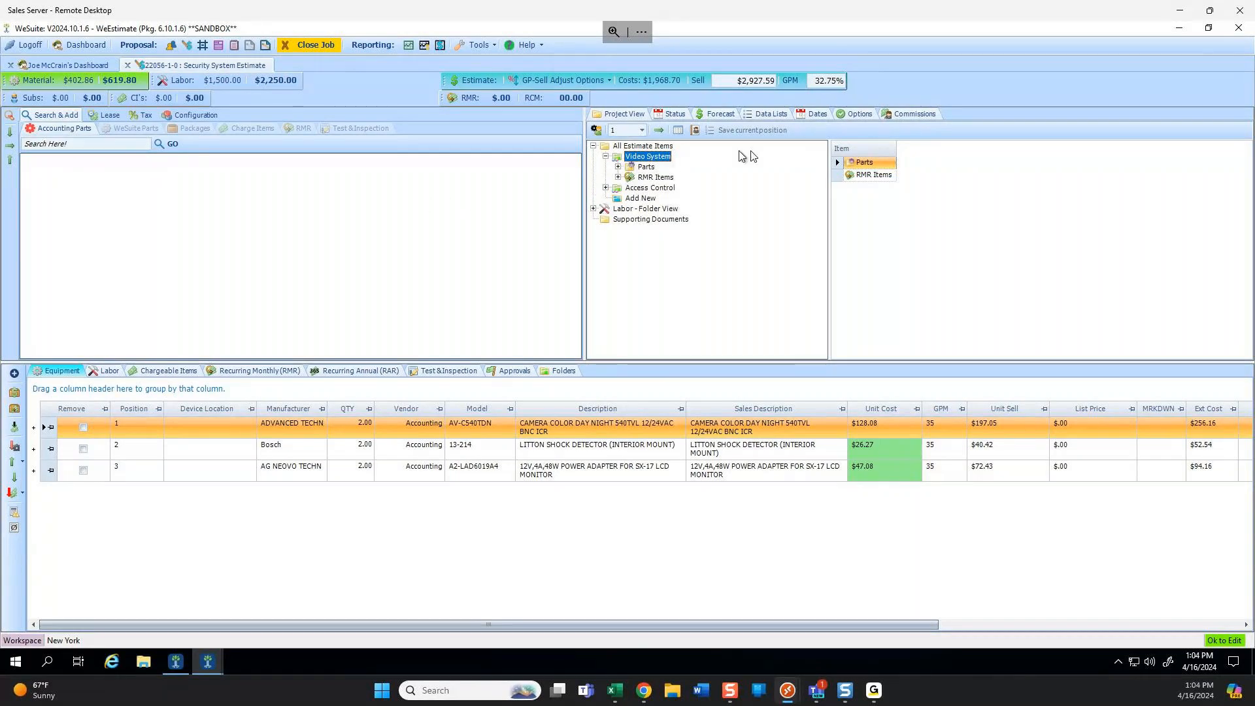
right_click(653, 158)
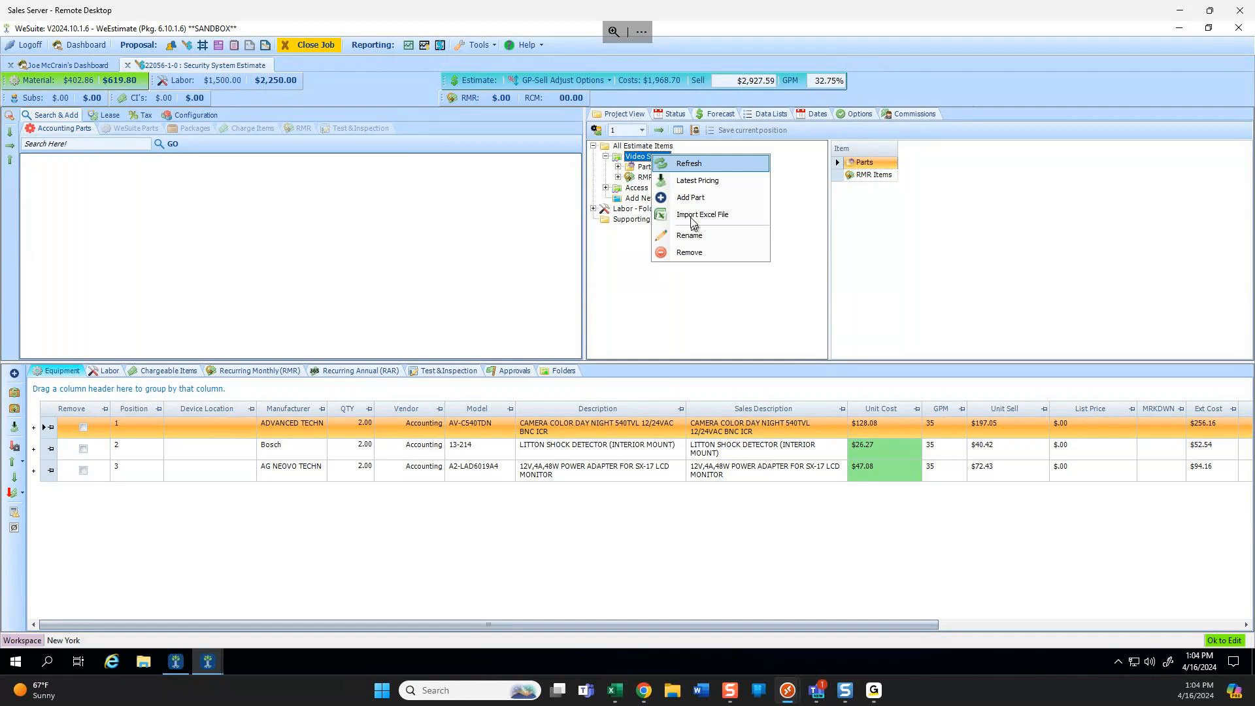
click(606, 157)
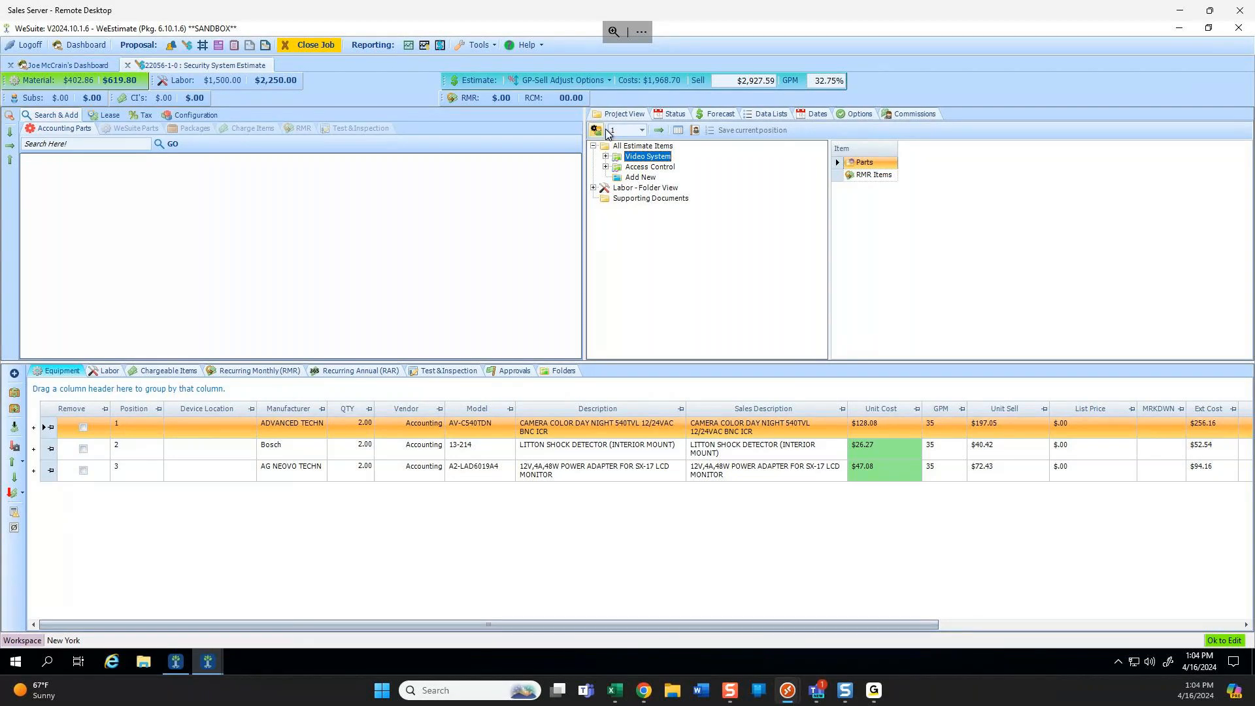
Set the project's system level to 3, accepting the reset of all folders and parts in the job.
click(641, 132)
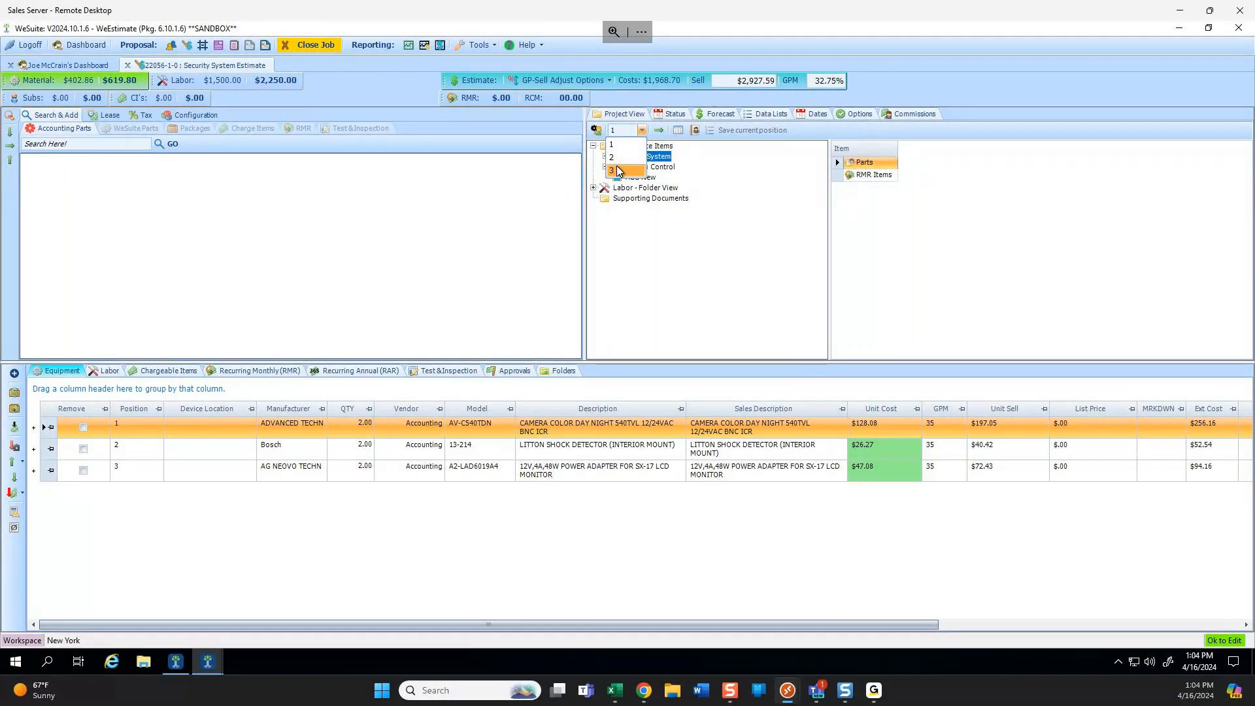
click(670, 162)
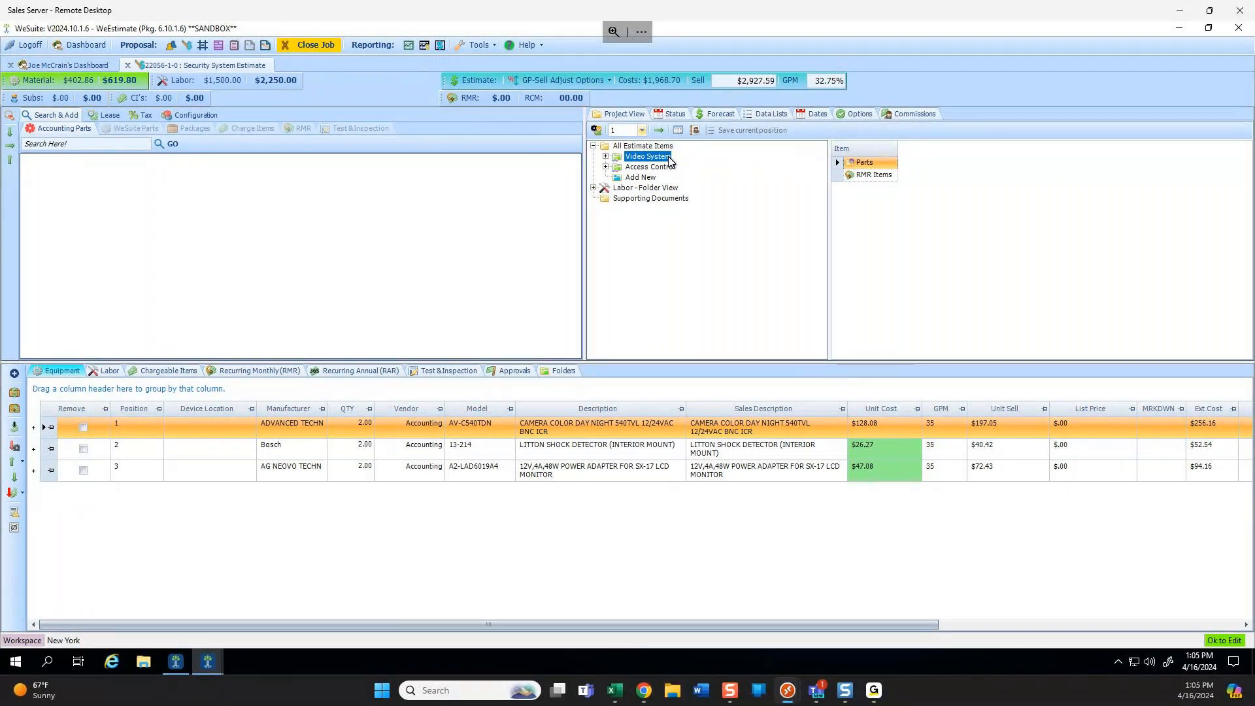
click(643, 130)
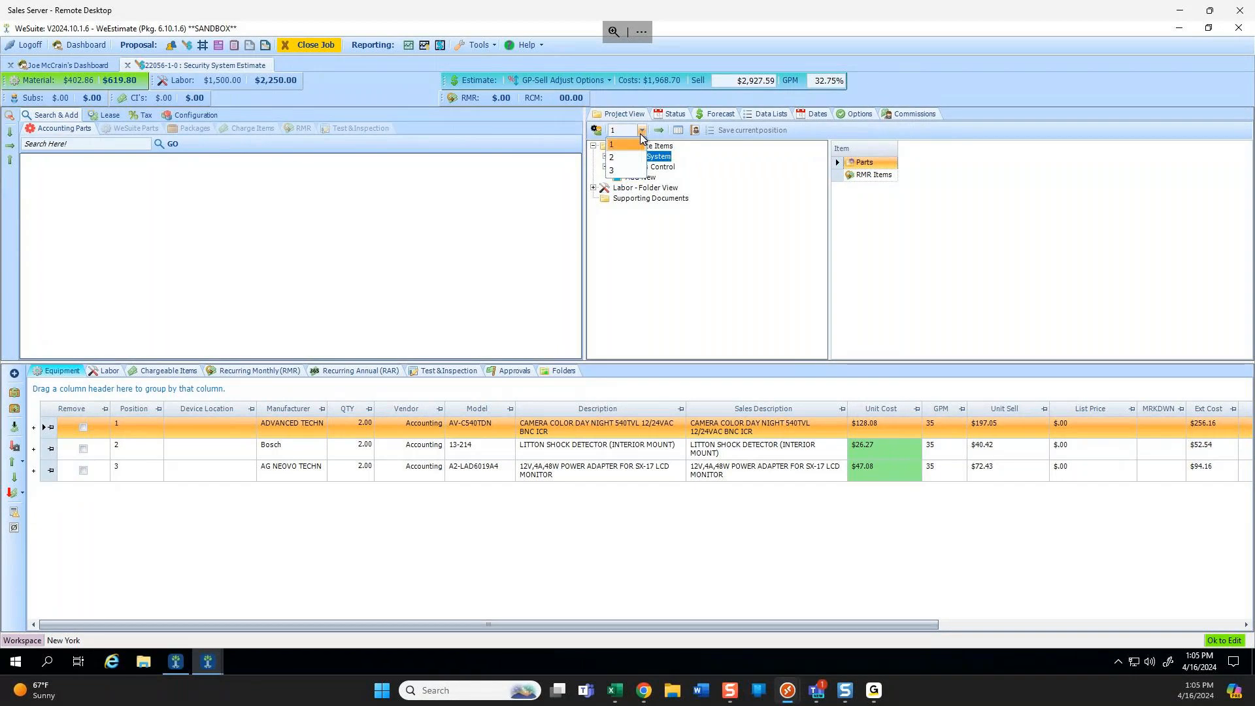
click(619, 171)
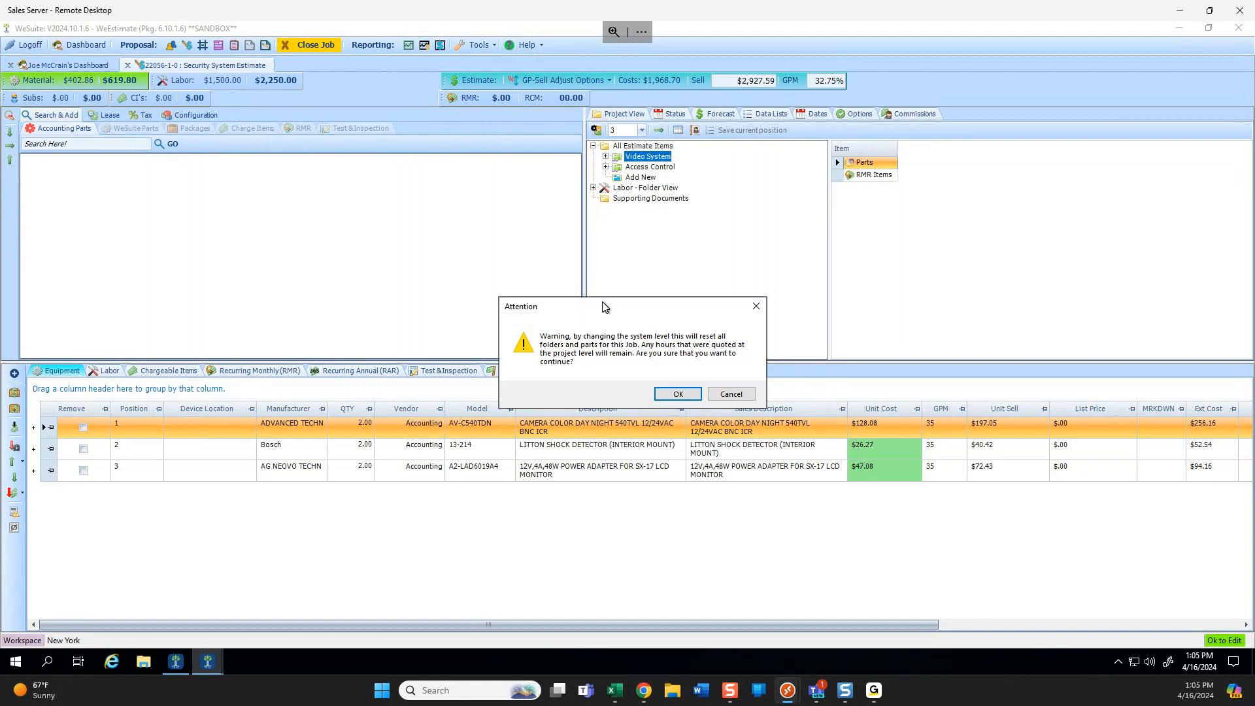
click(675, 395)
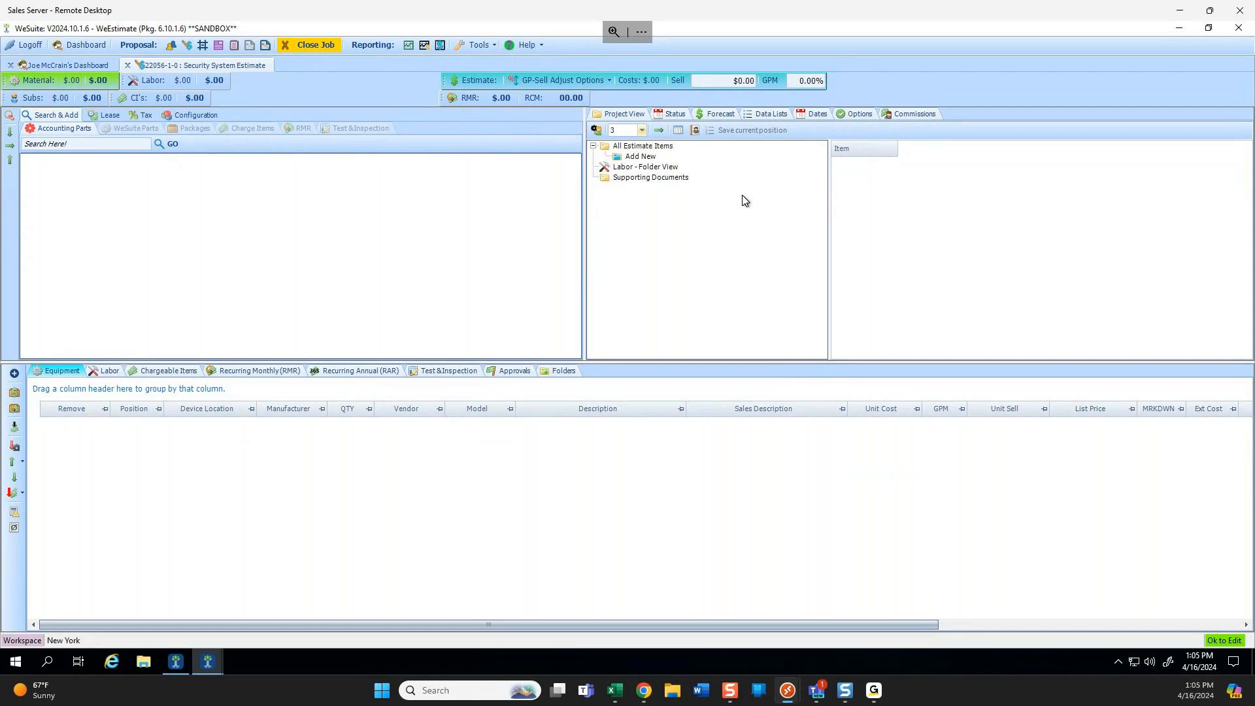
click(642, 130)
click(619, 144)
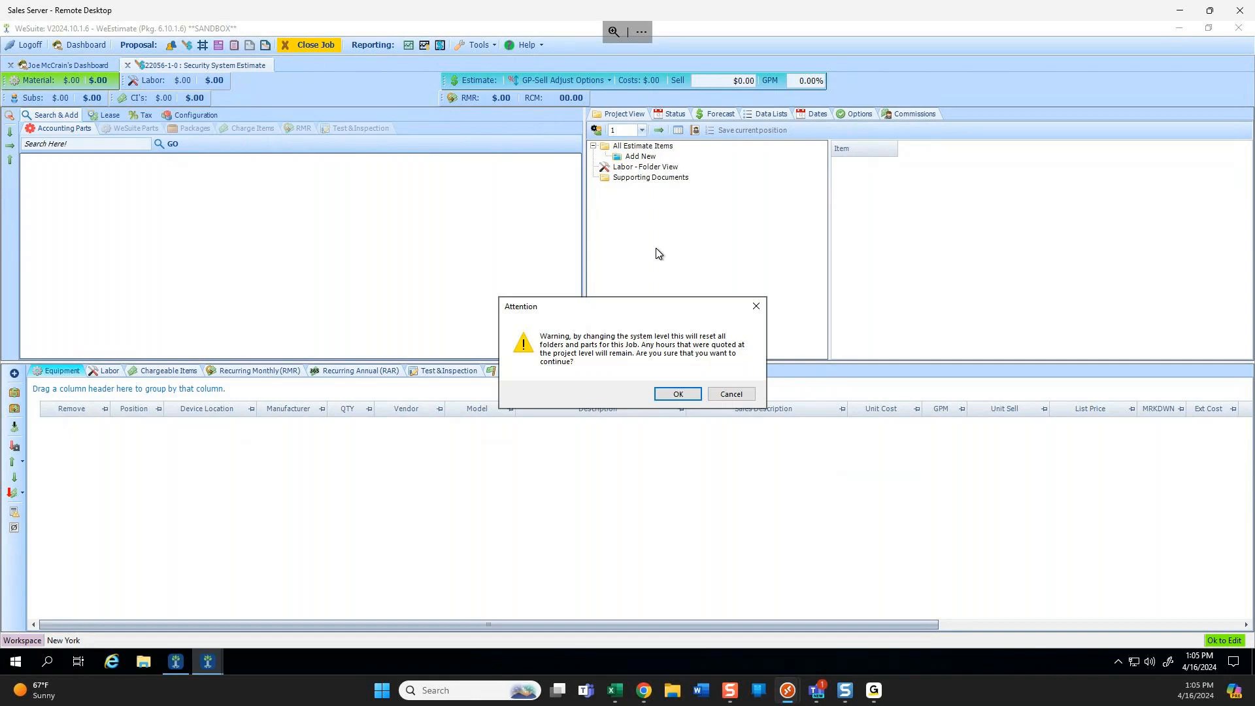
click(731, 394)
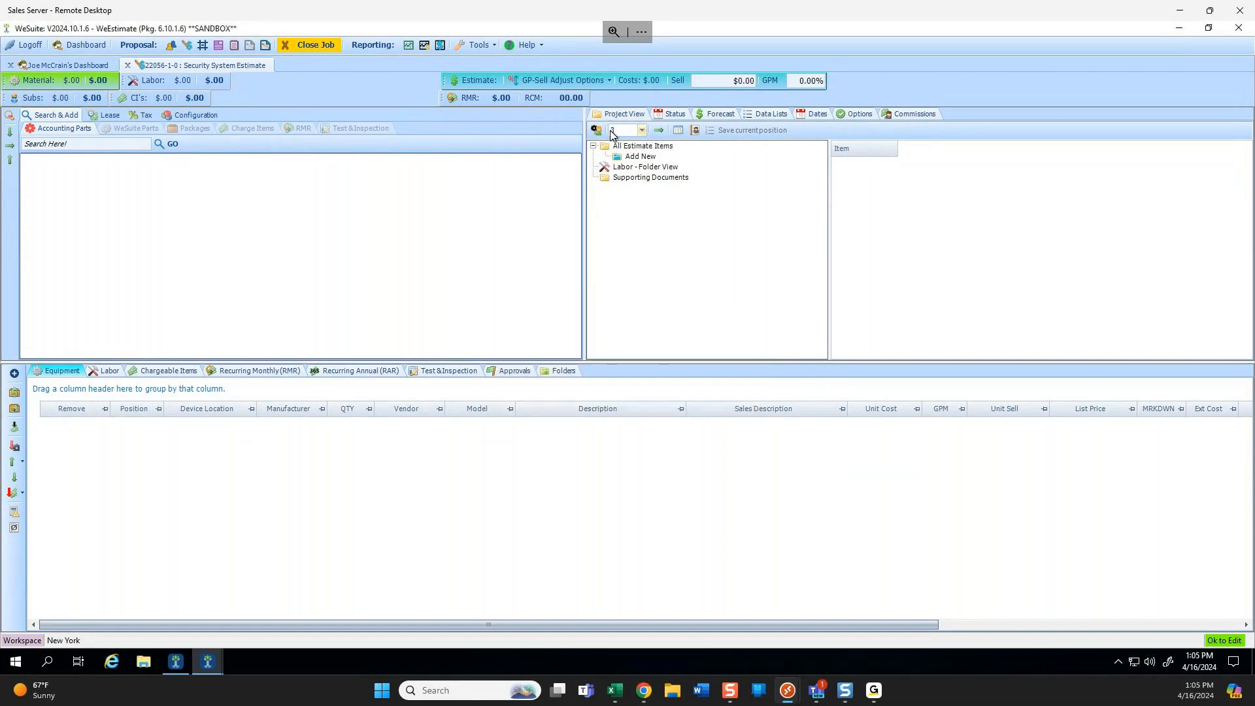
Add a folder named Building A under All Estimate Items, with a 1st Floor subfolder inside it.
click(640, 158)
click(640, 158)
text(Build)
text(ing A)
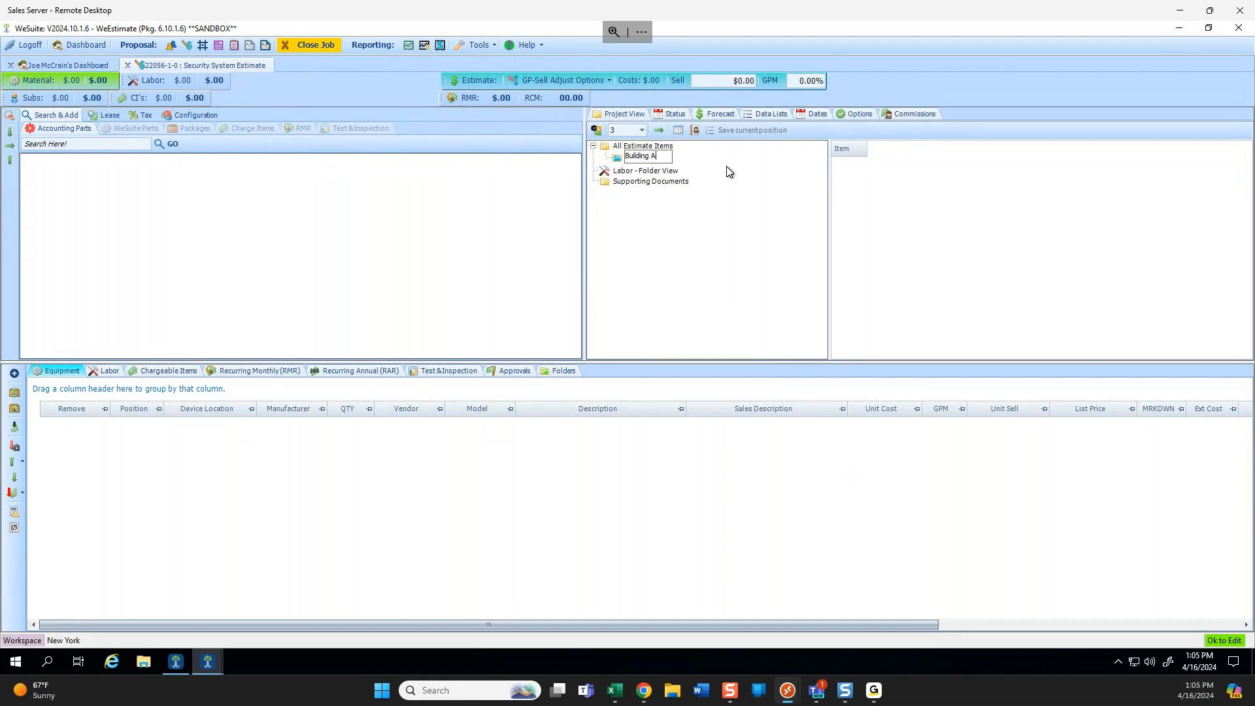
key(Return)
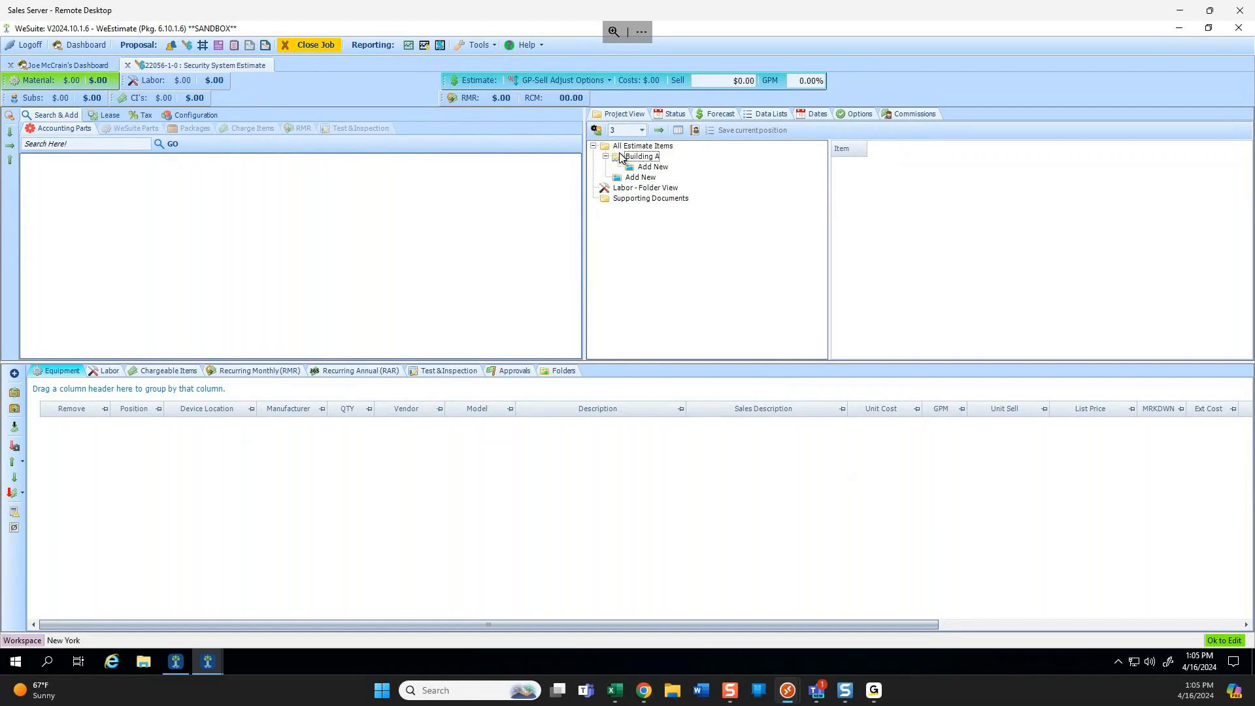
click(647, 168)
text(1st Floor)
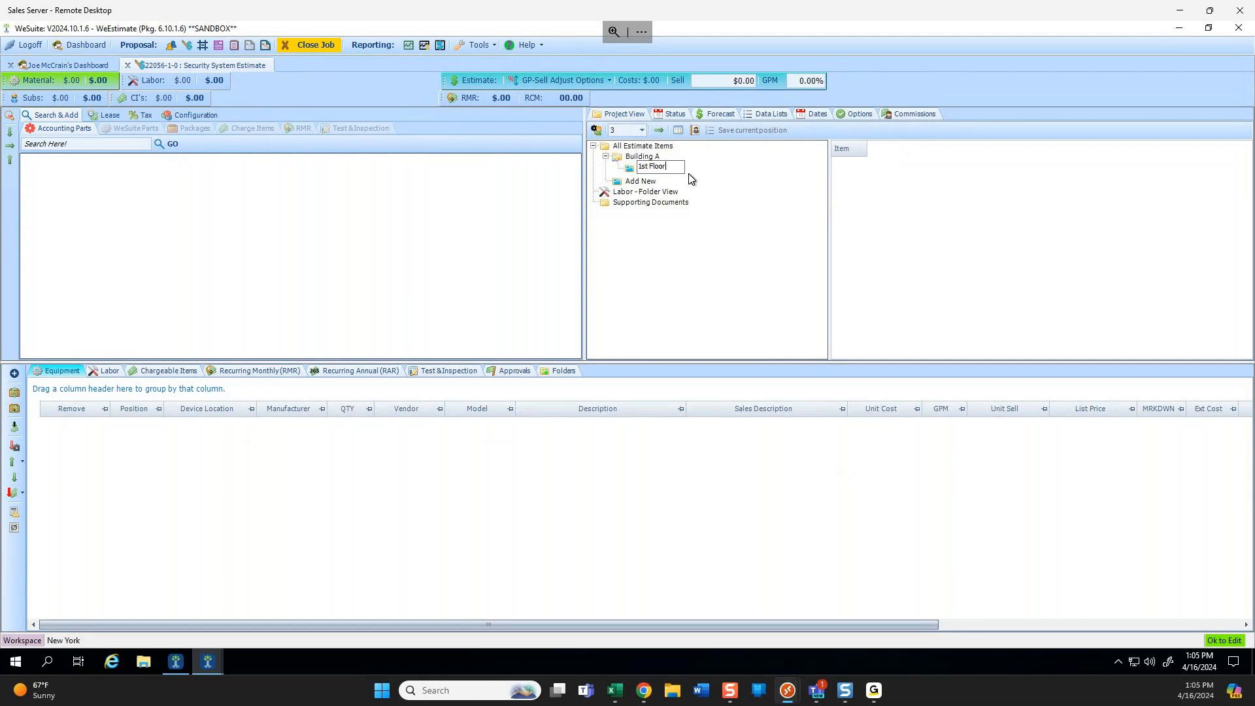
key(Return)
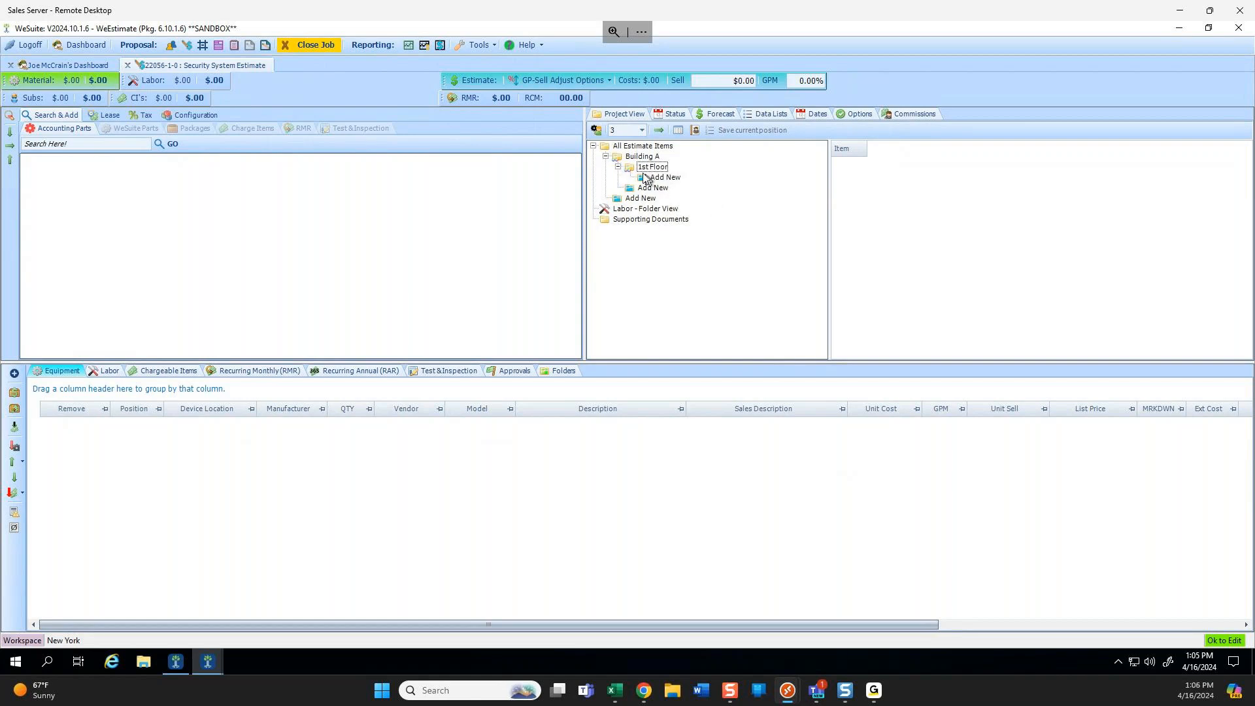
Add two system folders under Building A's 1st Floor: Access Control System and Video System.
click(665, 177)
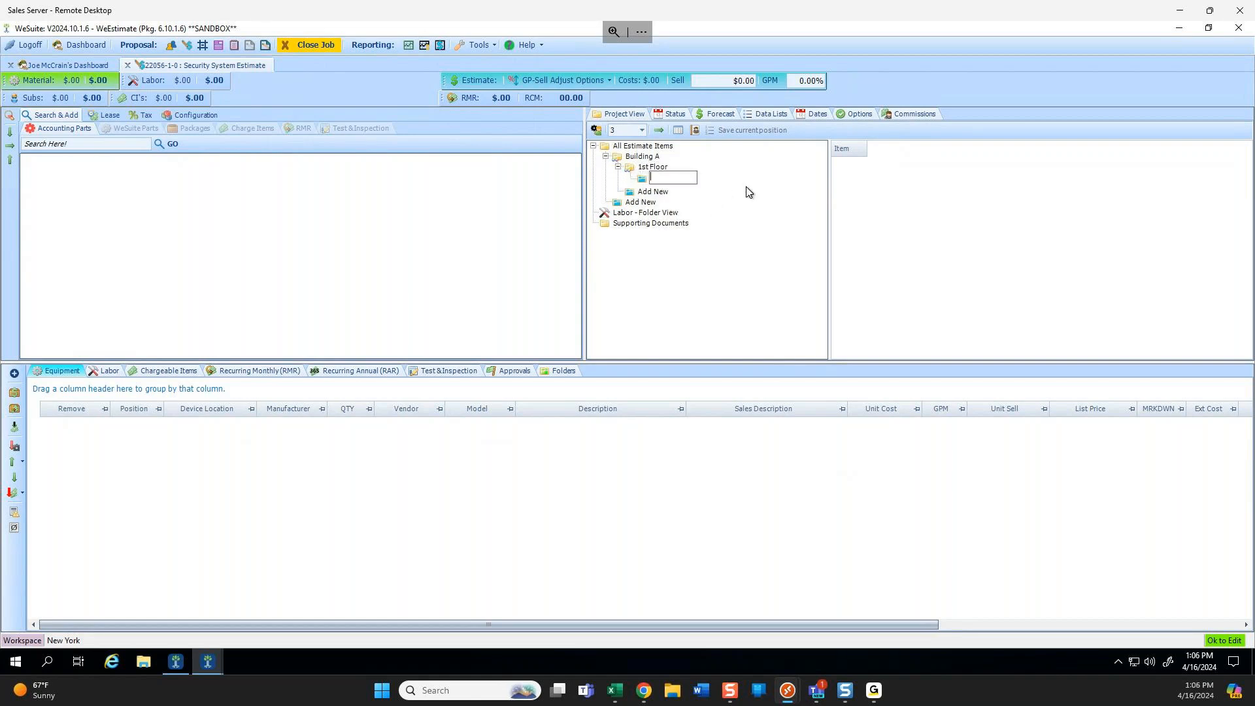
text(Access Control System)
key(Return)
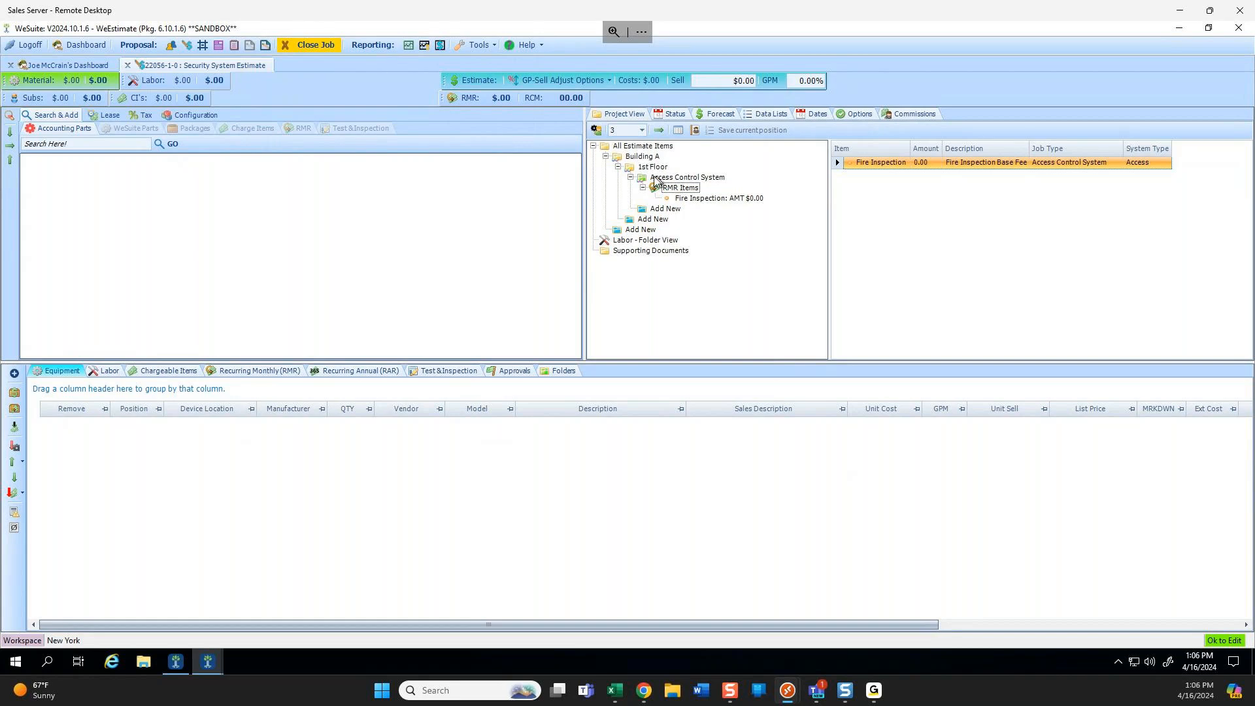
click(662, 209)
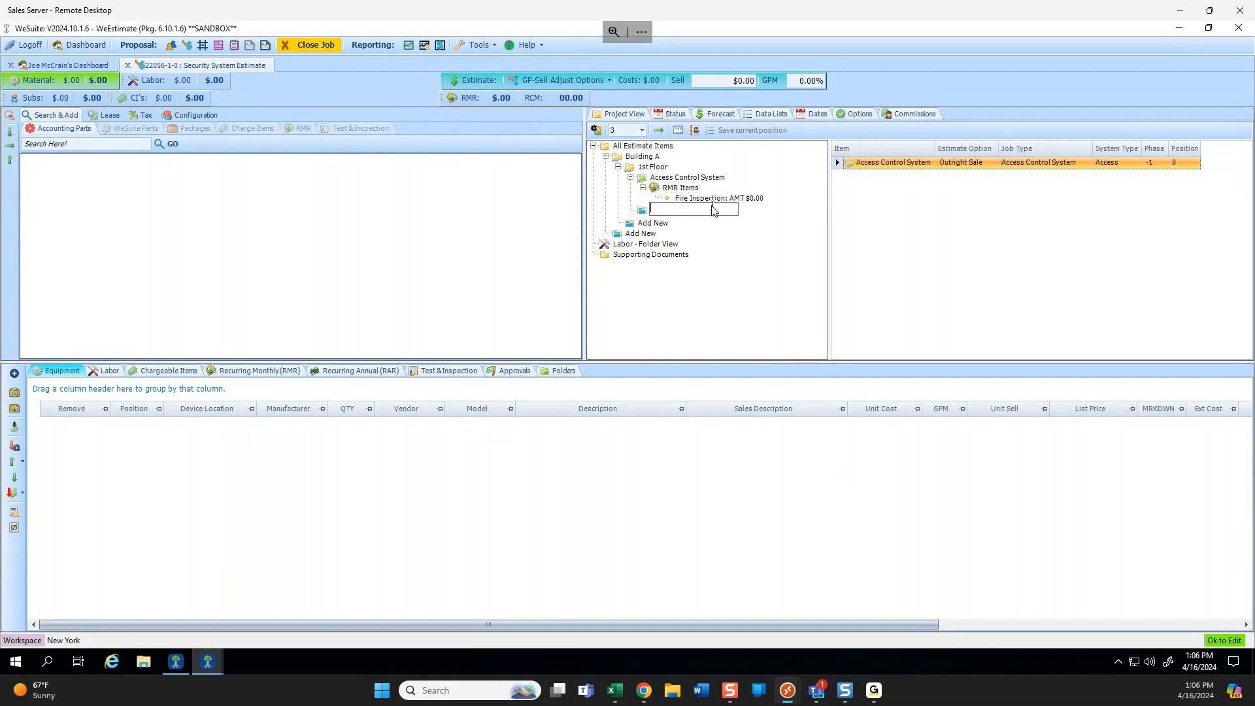
text(A)
key(BackSpace)
text(Video System)
key(Return)
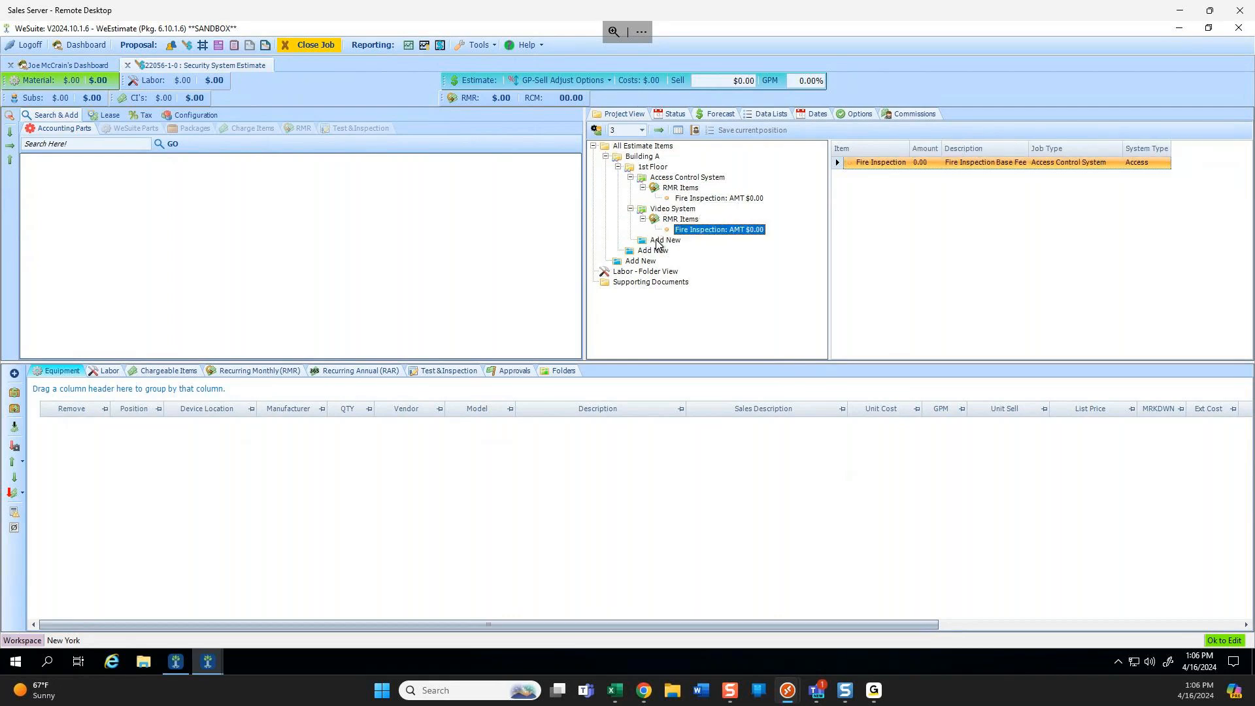
Add a 2nd Floor folder inside Building A, alongside 1st Floor.
click(656, 250)
text(1ns)
key(BackSpace)
key(BackSpace)
key(BackSpace)
text(2nd Floor)
key(Return)
Add a top-level folder named Building 2 with 1st Floor and 2nd Floor subfolders.
click(670, 284)
text(Building 2)
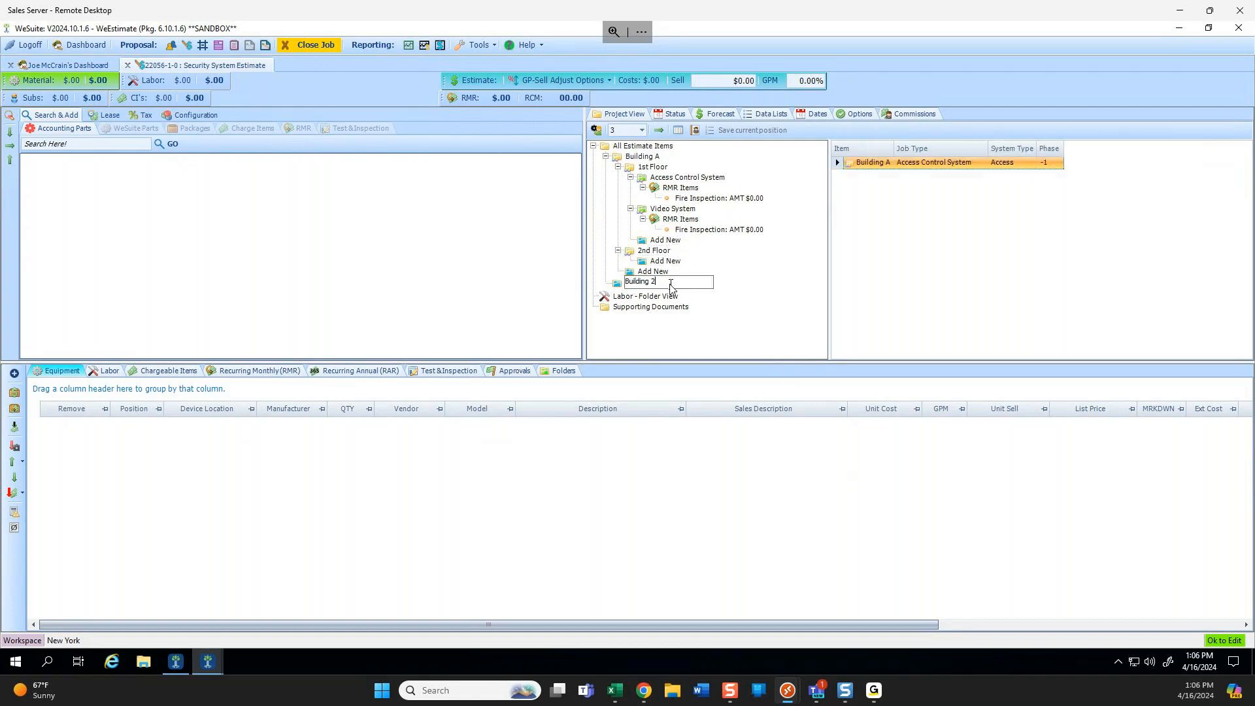
key(Return)
click(667, 294)
text(1st Floor)
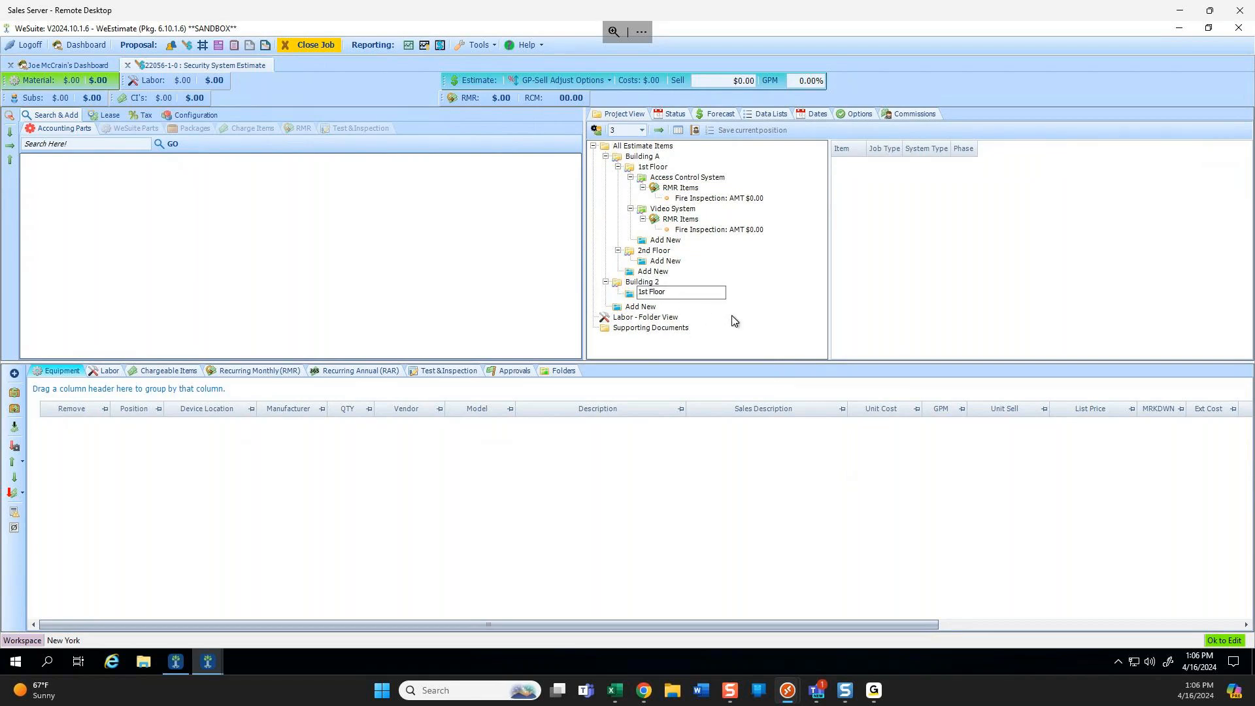
key(Return)
click(647, 315)
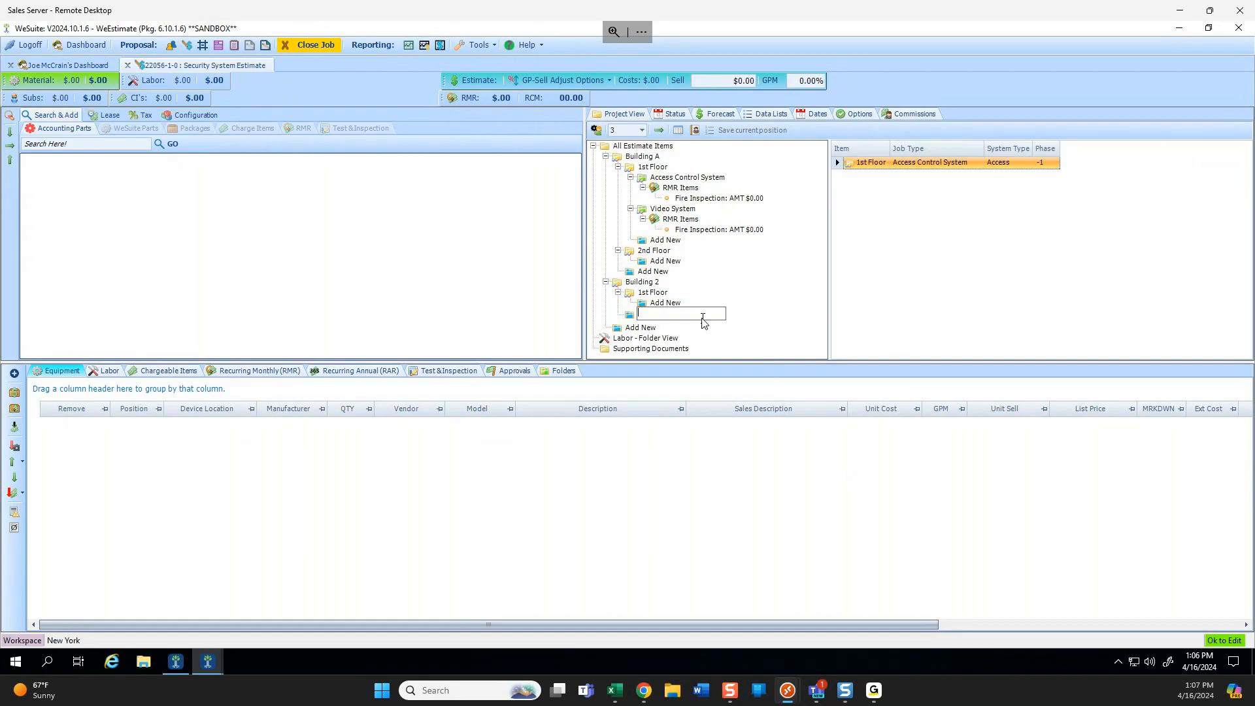
text(2nd Floor)
key(Return)
Add a system folder named Access Video under Building 2's 1st Floor.
click(674, 305)
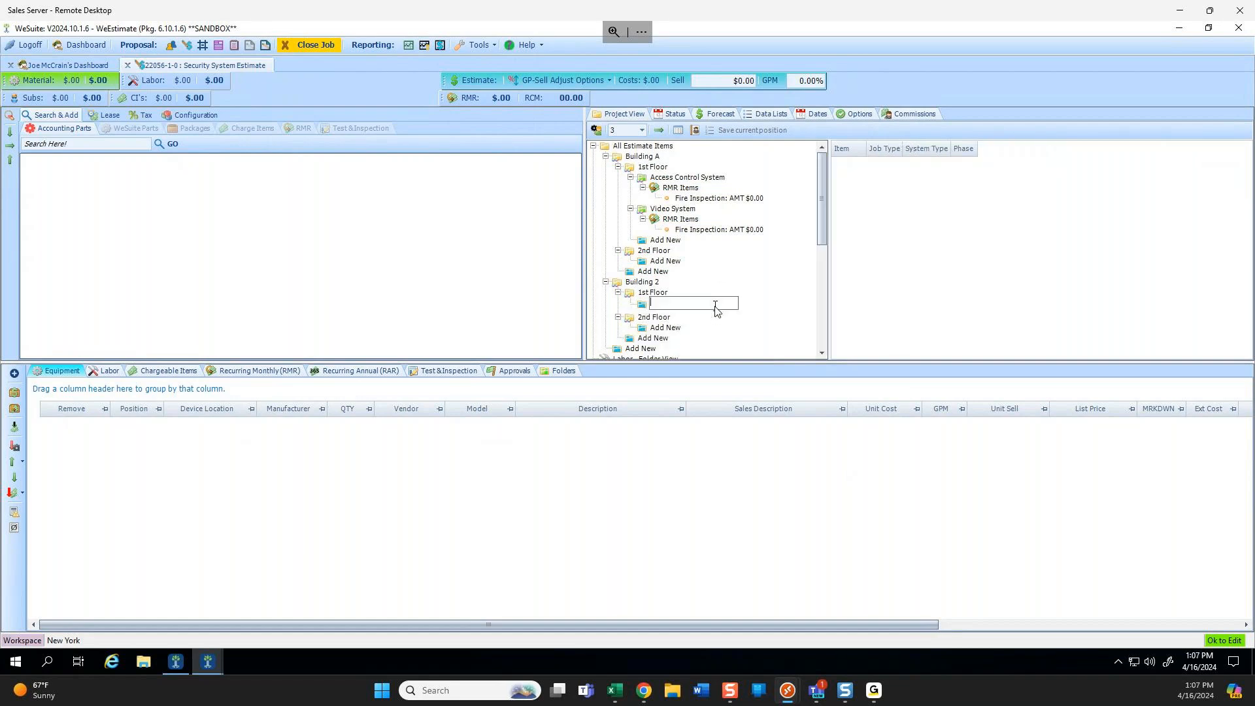
text(Access Video)
key(Return)
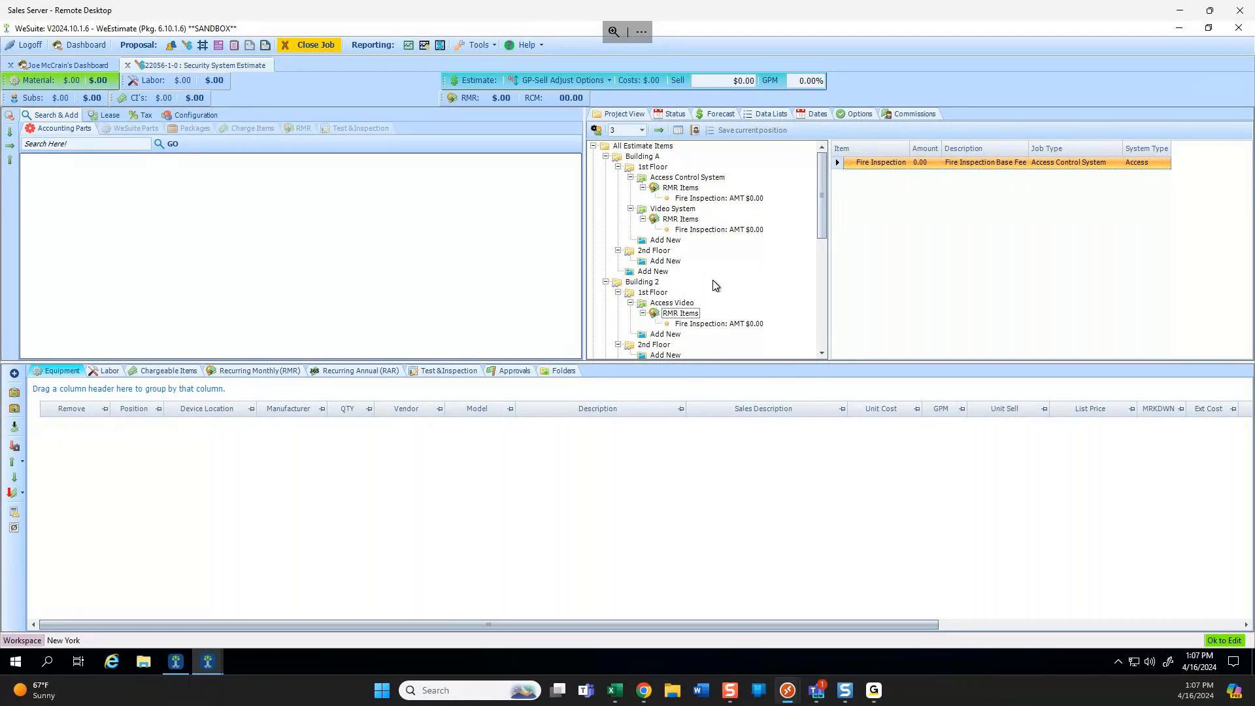
View the Dunkin Donuts project and its job on the dashboard, and return to the Security System estimate.
click(76, 65)
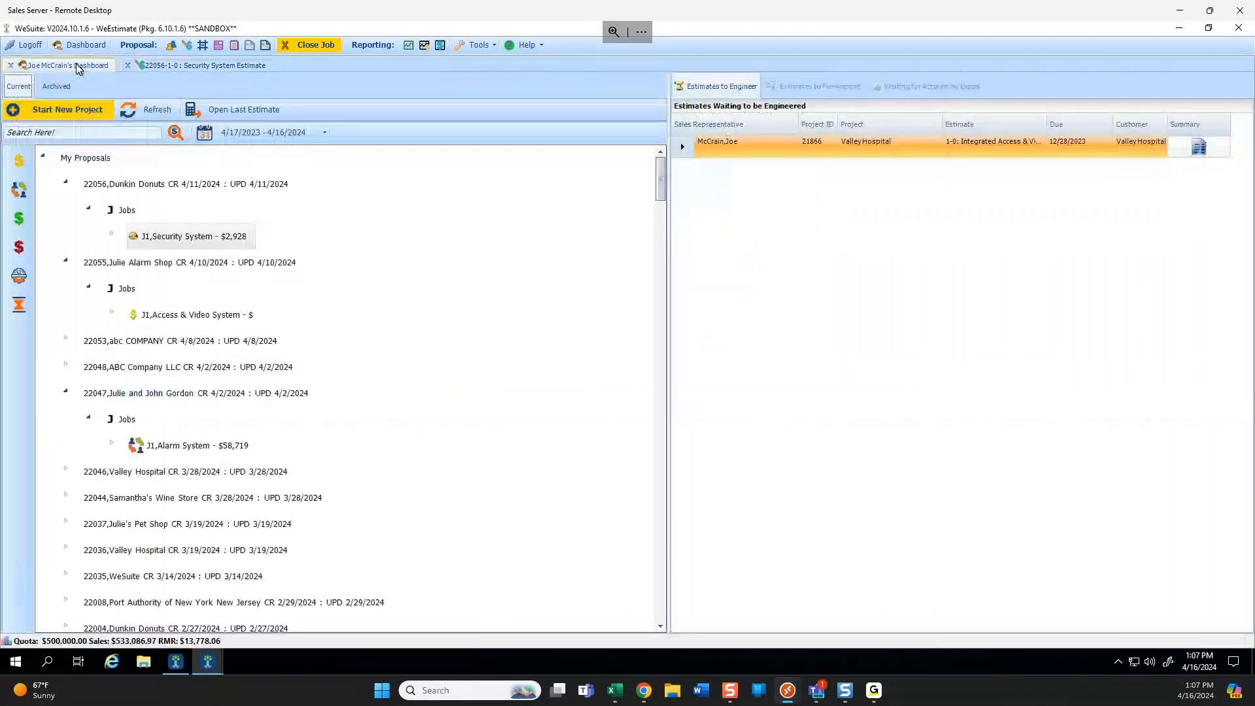
click(117, 190)
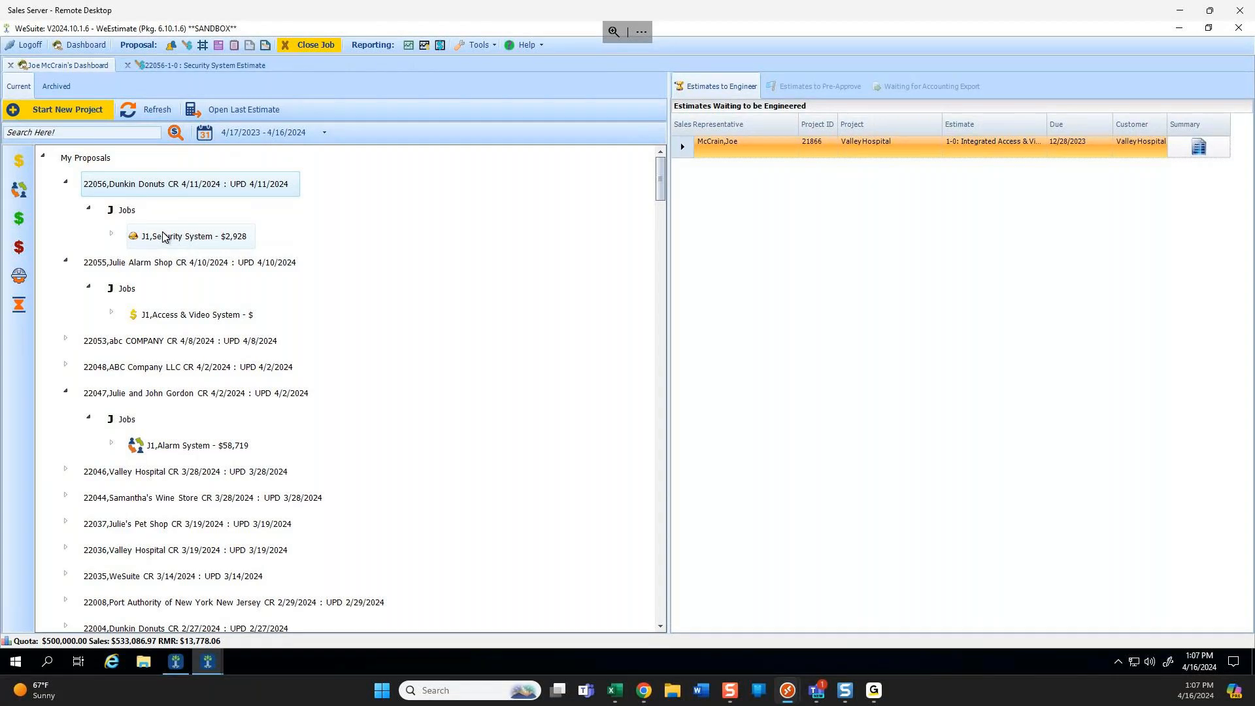
click(153, 65)
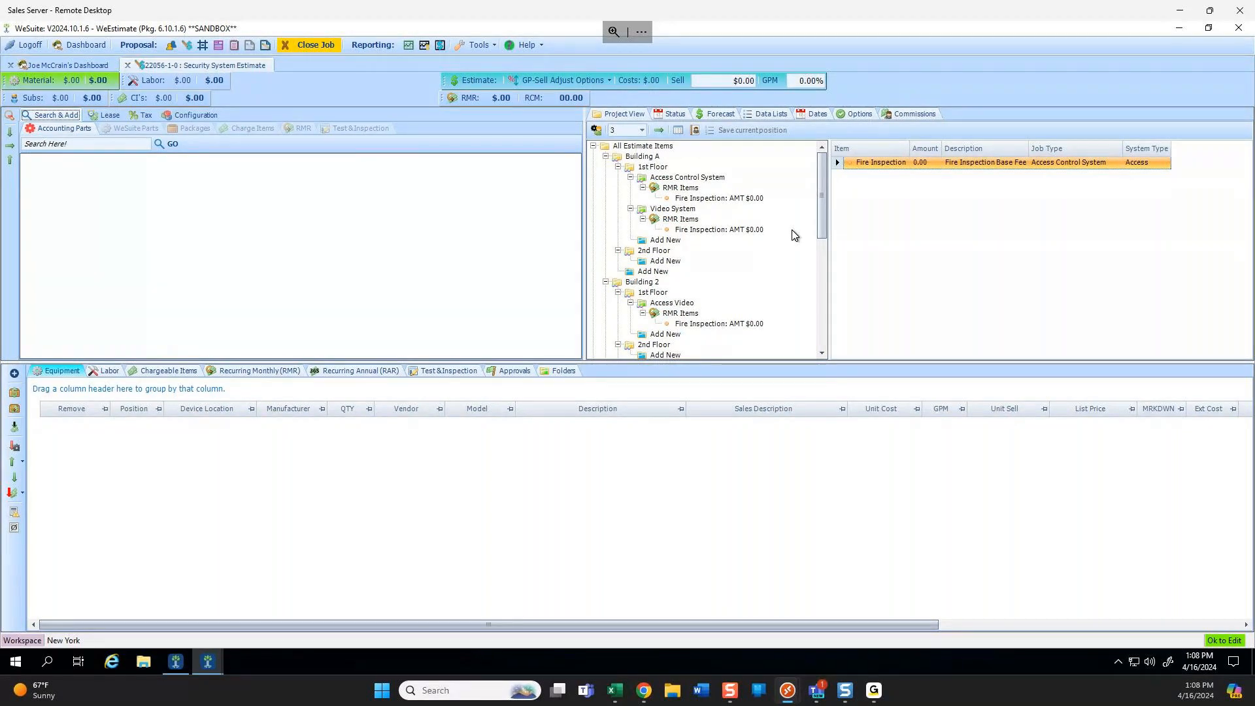
Rename the Building 2 folder as Building B.
click(606, 230)
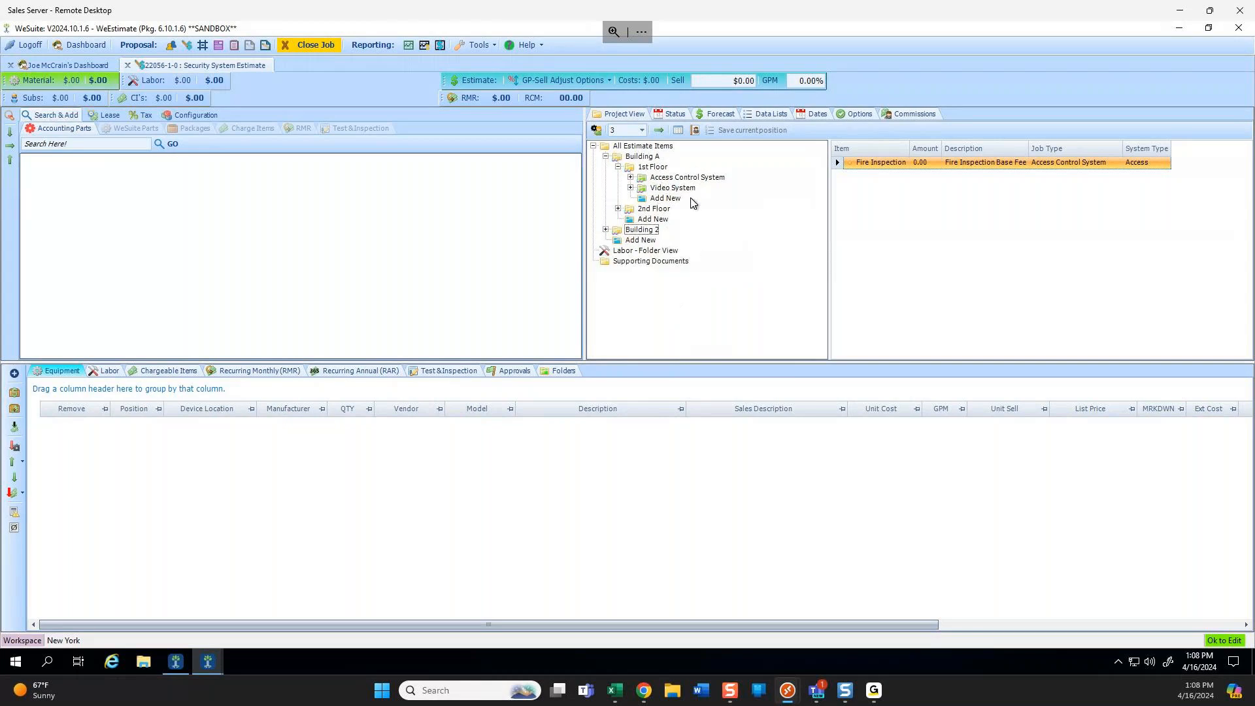
right_click(646, 234)
click(681, 282)
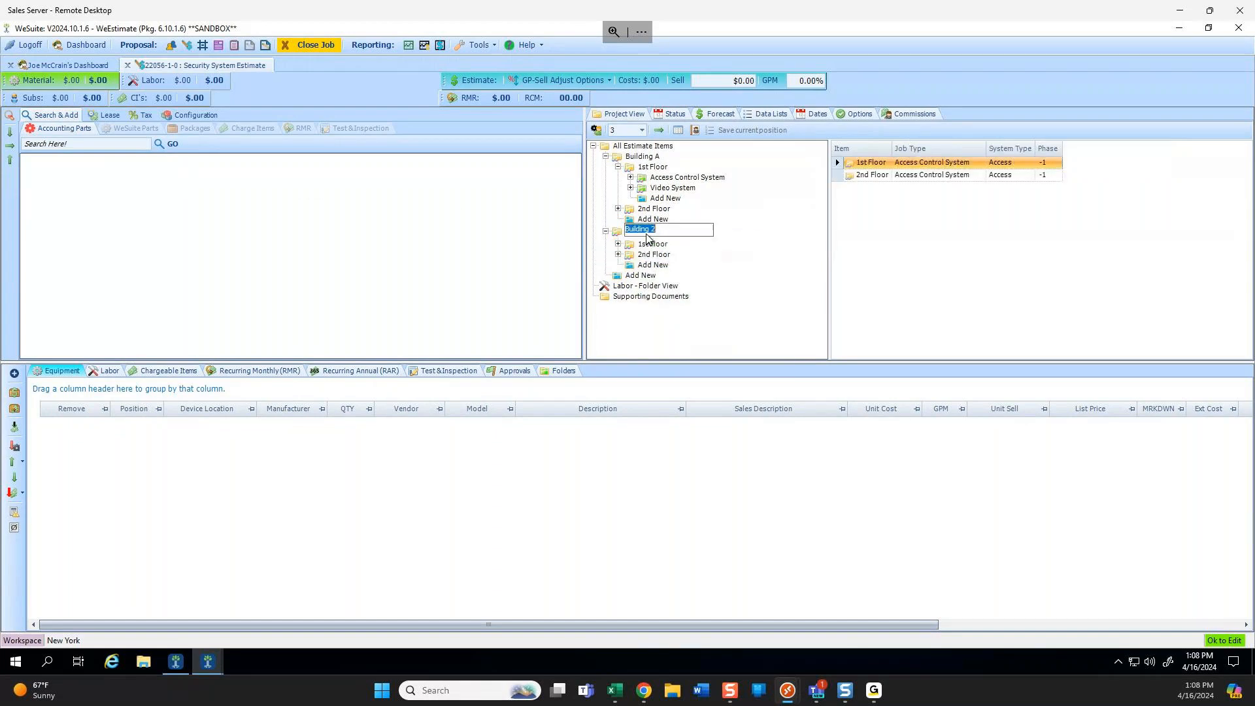
key(Return)
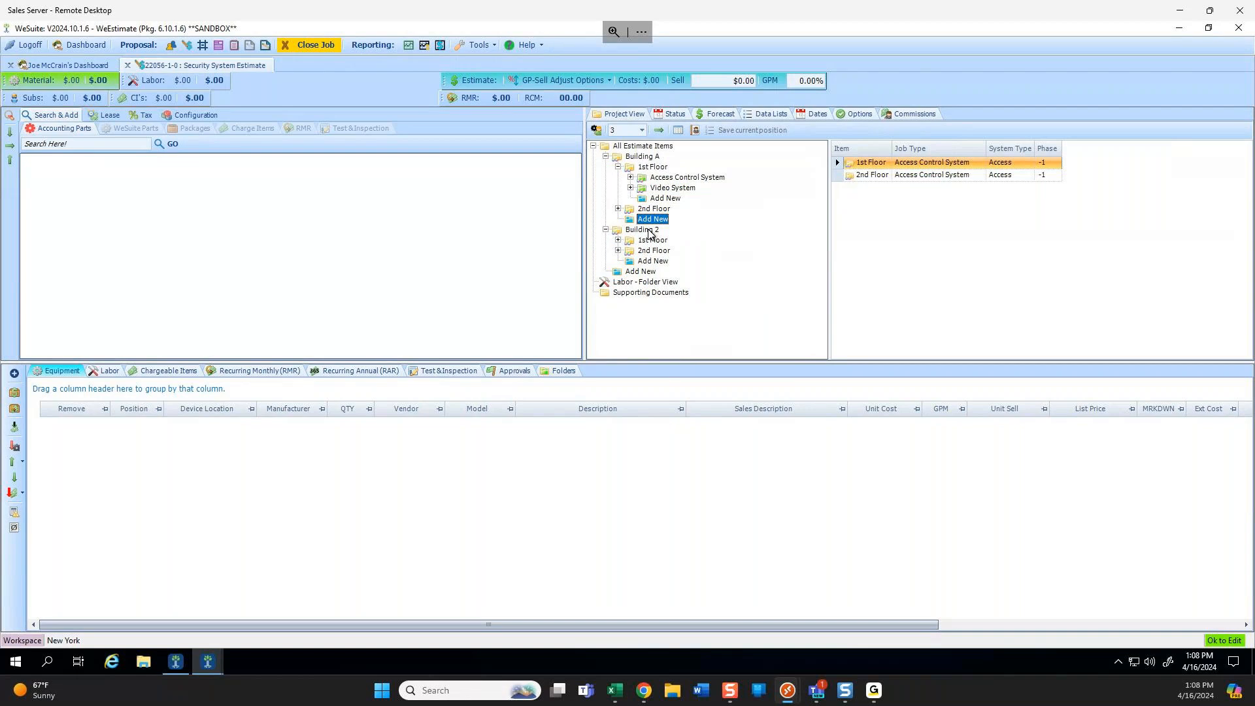
right_click(649, 234)
click(685, 310)
click(671, 232)
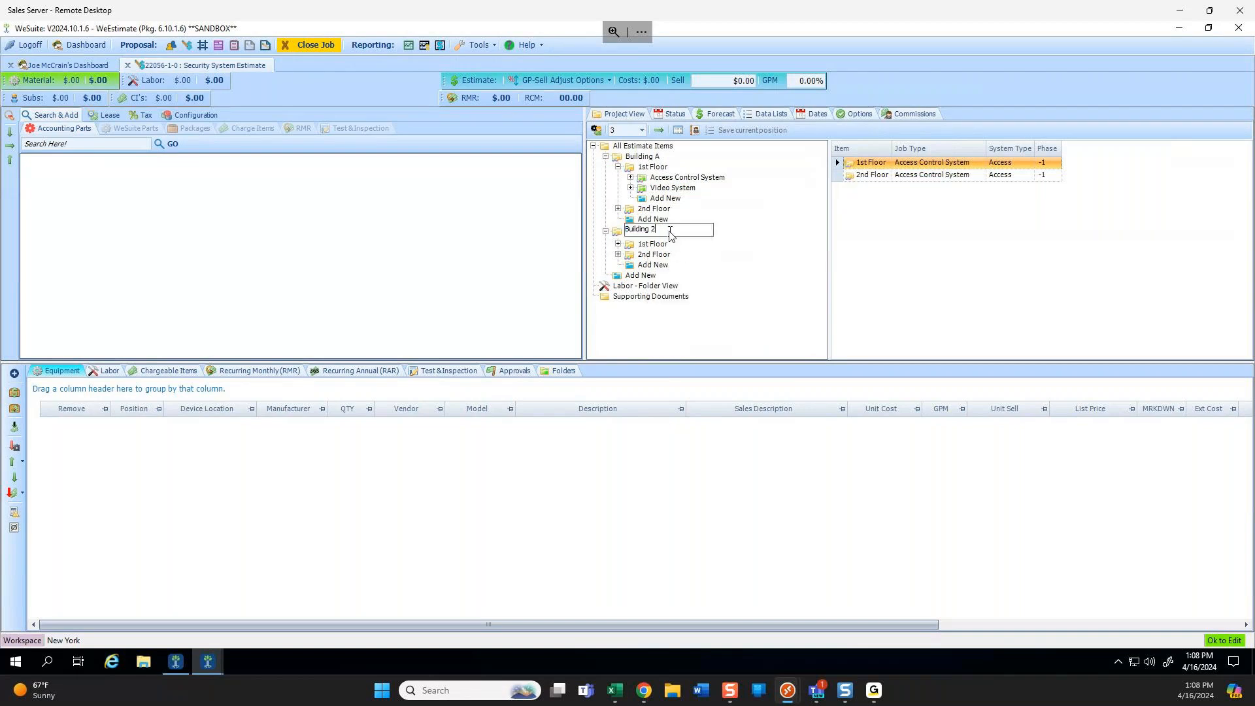
key(BackSpace)
text(B)
click(395, 268)
Find the camera parts and add 4 Advanced Technology Video AV-C540TDN cameras to the Video System on Building A's 1st Floor.
click(124, 145)
text(camera)
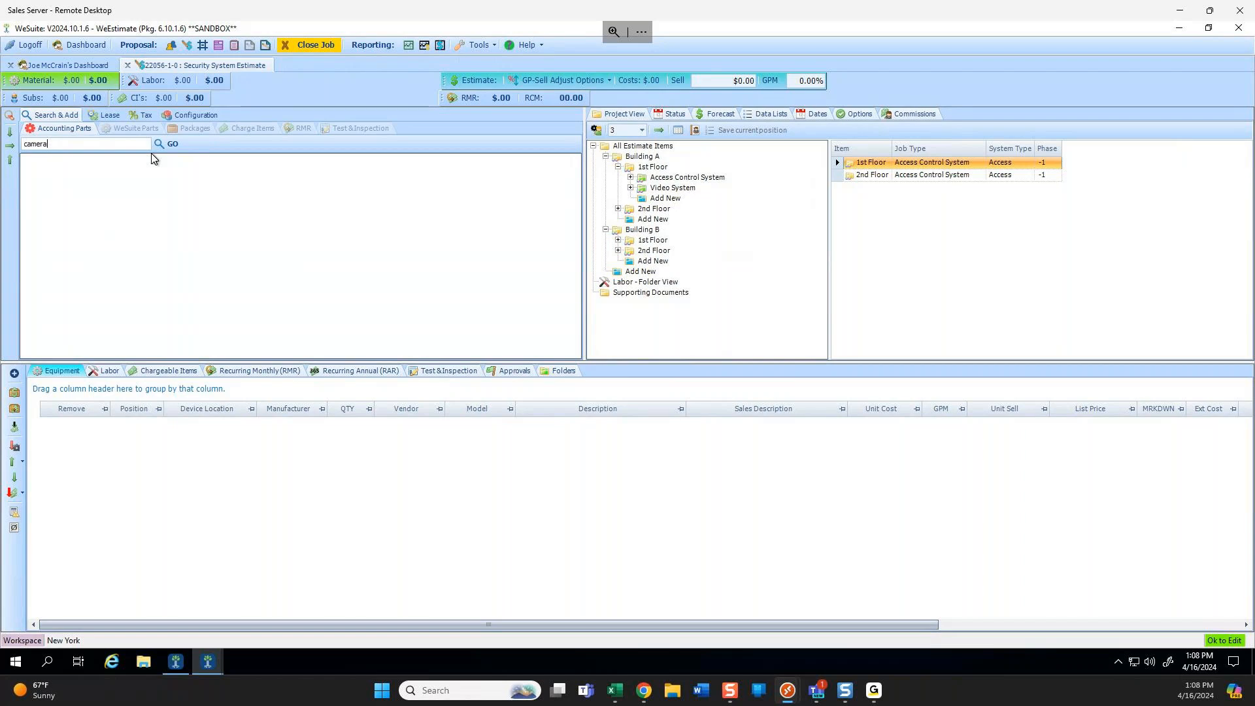
key(Return)
click(27, 159)
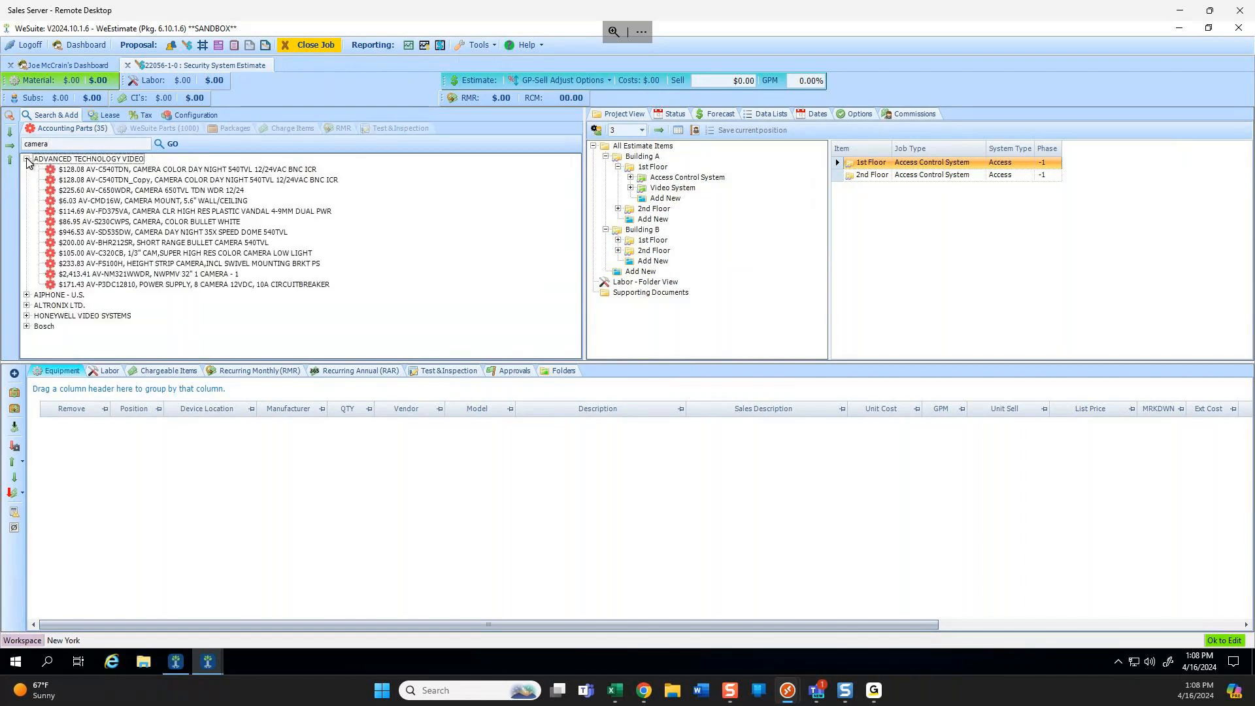
drag(103, 169, 674, 191)
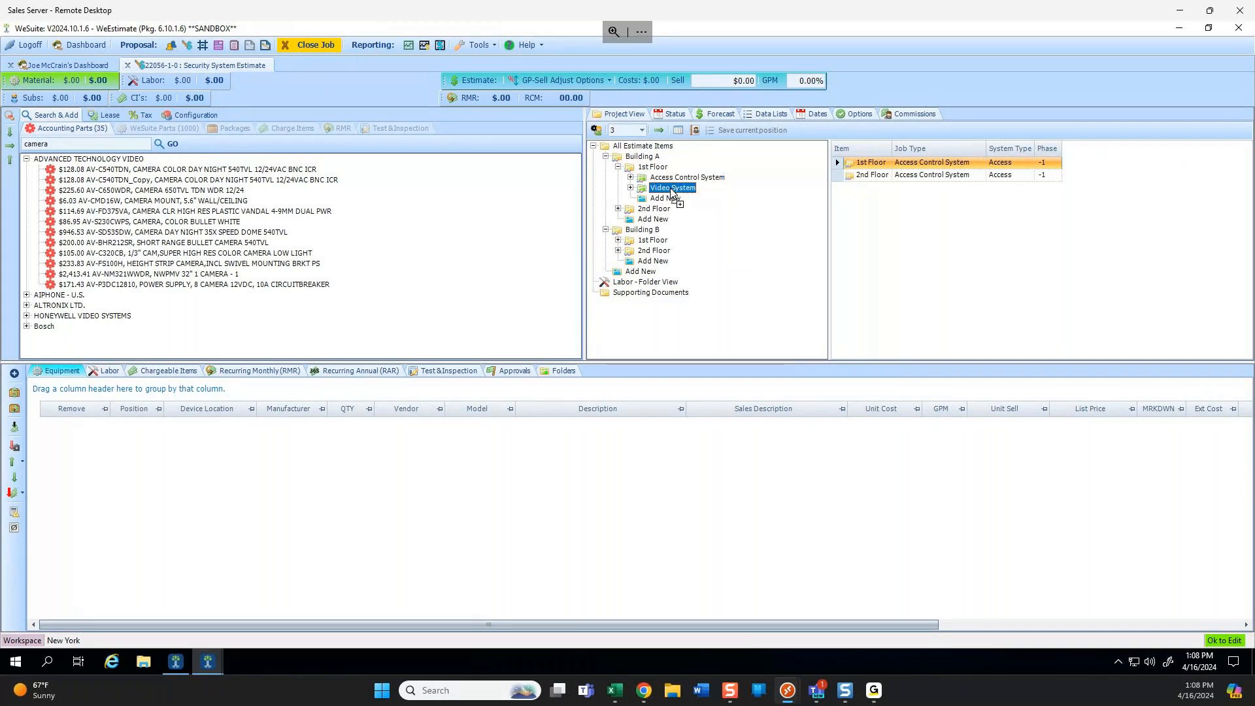
Find the card reader parts and add 5 CR11L Mag Stripe-SHORT readers to the Access Control System on Building A's 1st Floor.
double_click(73, 148)
text(card reader)
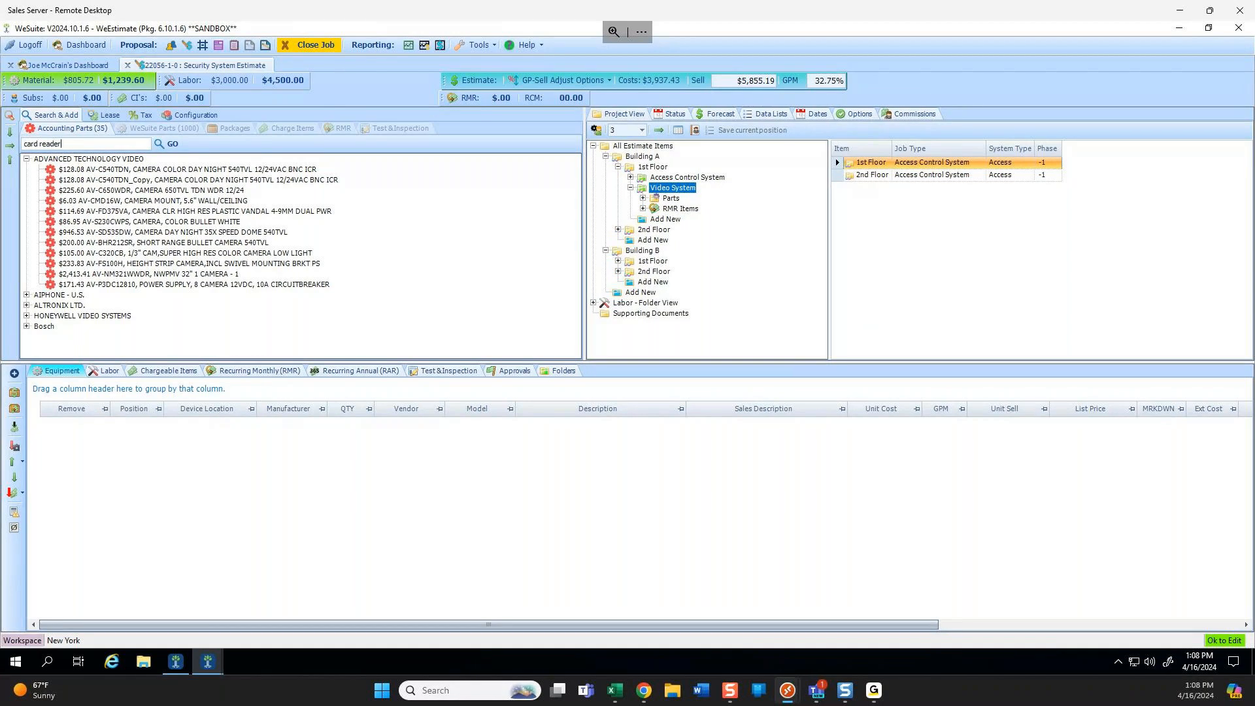
key(Return)
drag(141, 169, 687, 177)
text(5)
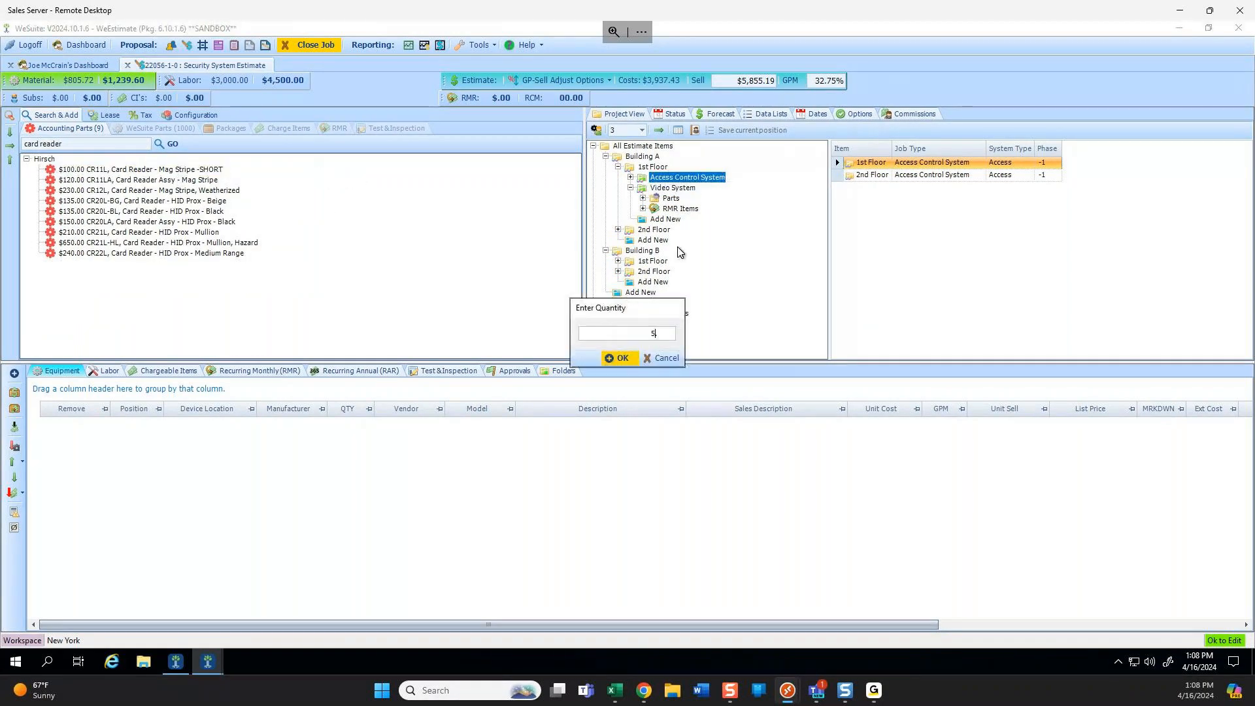
click(617, 358)
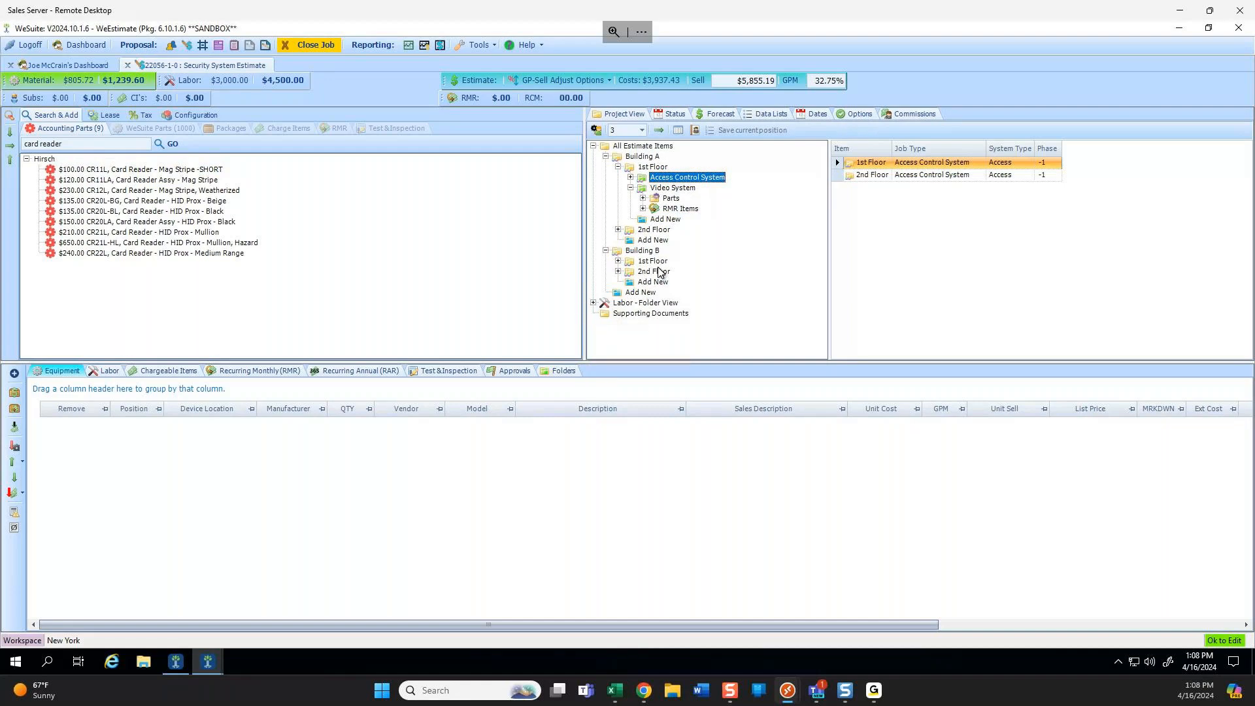
click(631, 189)
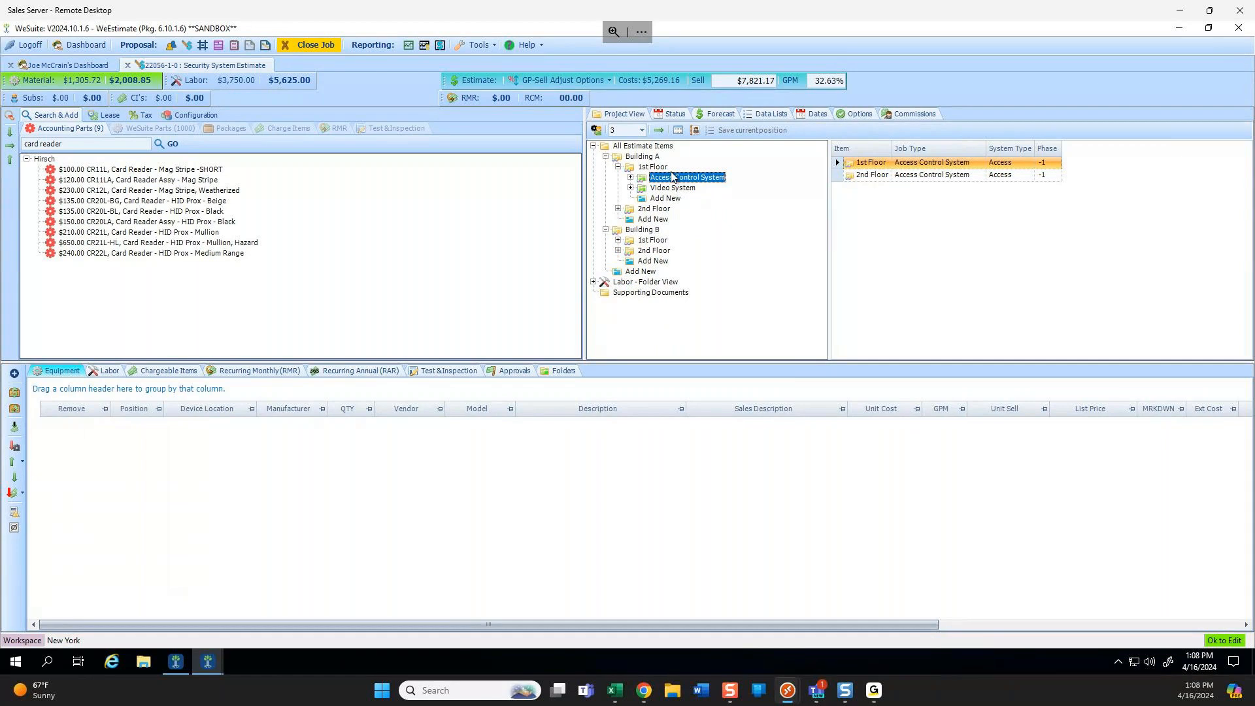
Add folders named Access Control System and Video System directly under Building A, at the floor level.
click(647, 219)
right_click(645, 219)
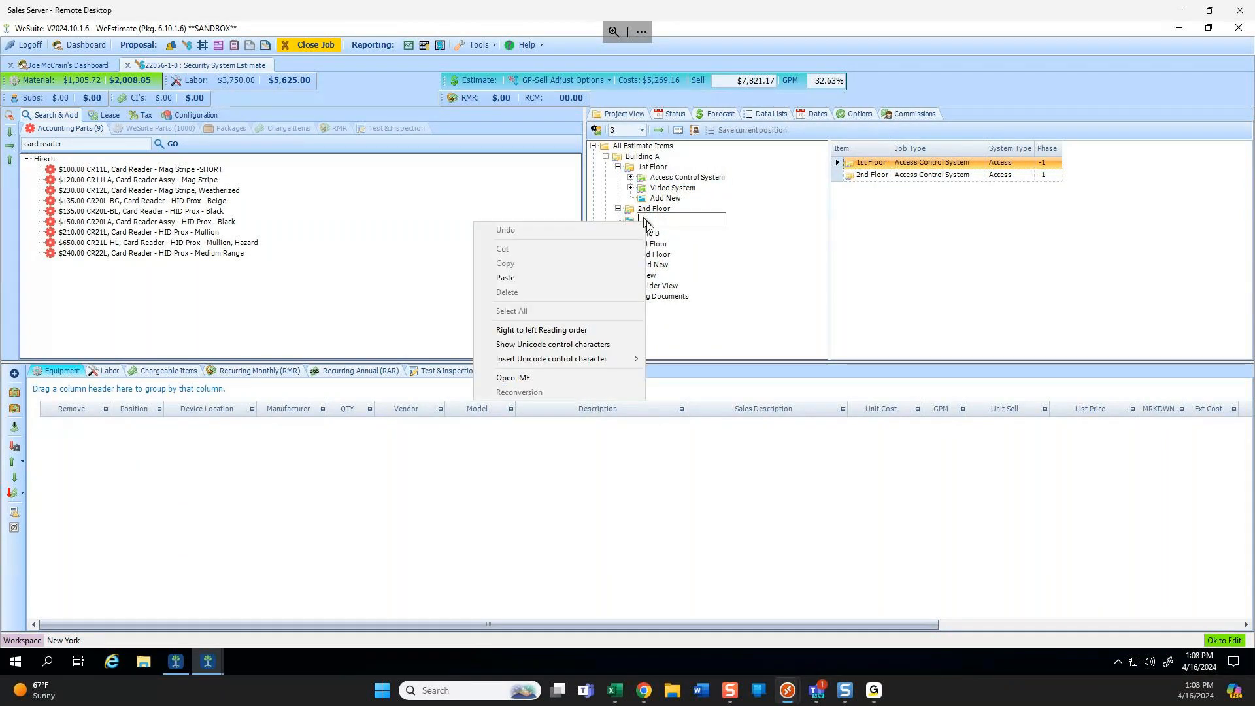
key(Escape)
text(Access Control System)
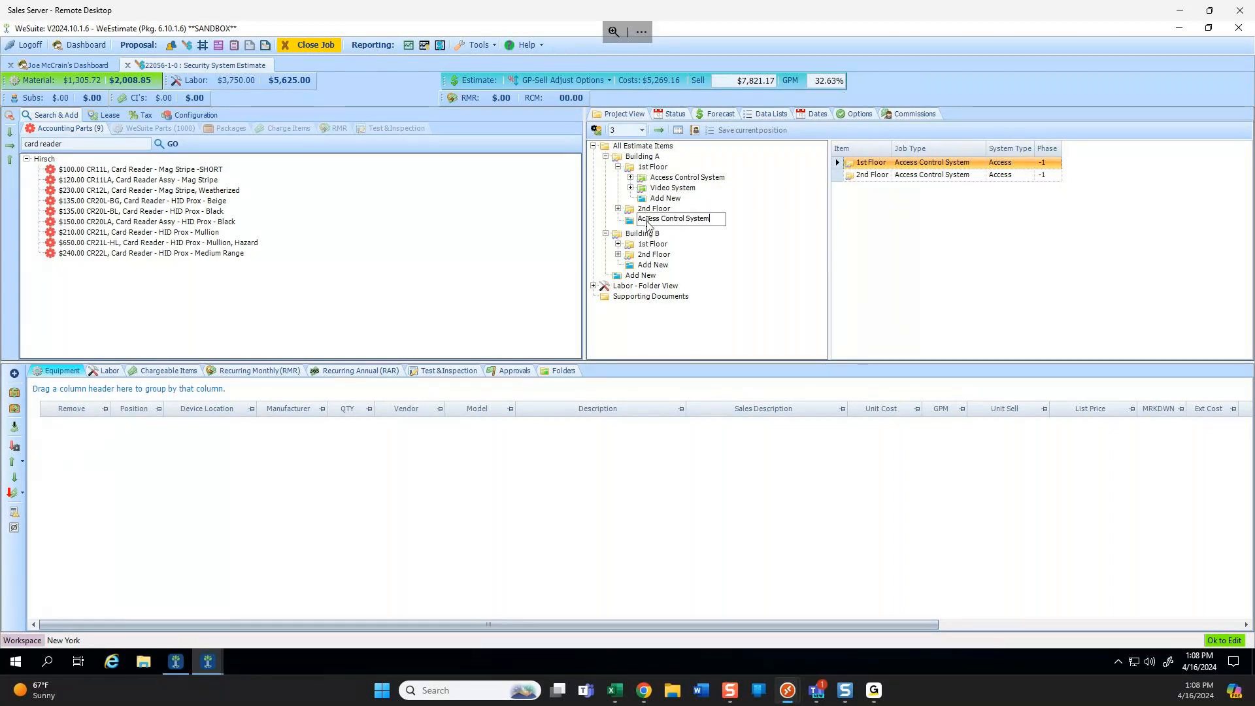
key(Return)
click(653, 241)
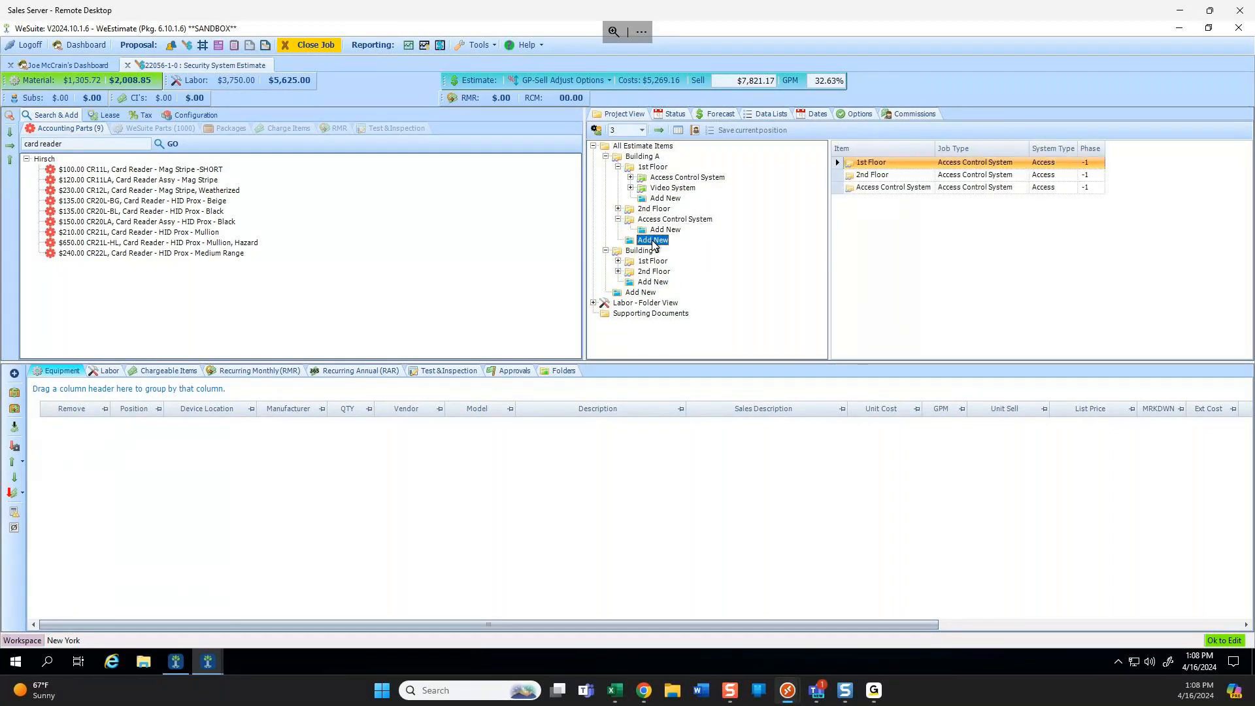
click(653, 240)
text(Video Syu)
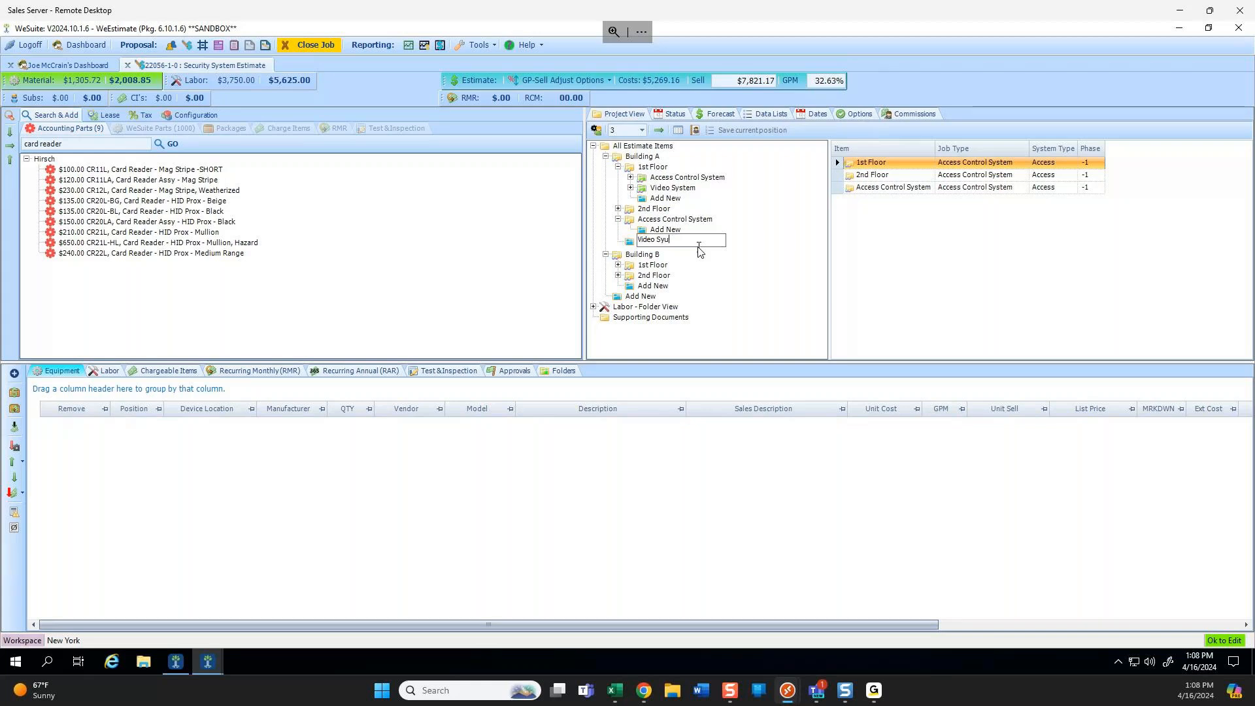
key(BackSpace)
text(stem)
key(Return)
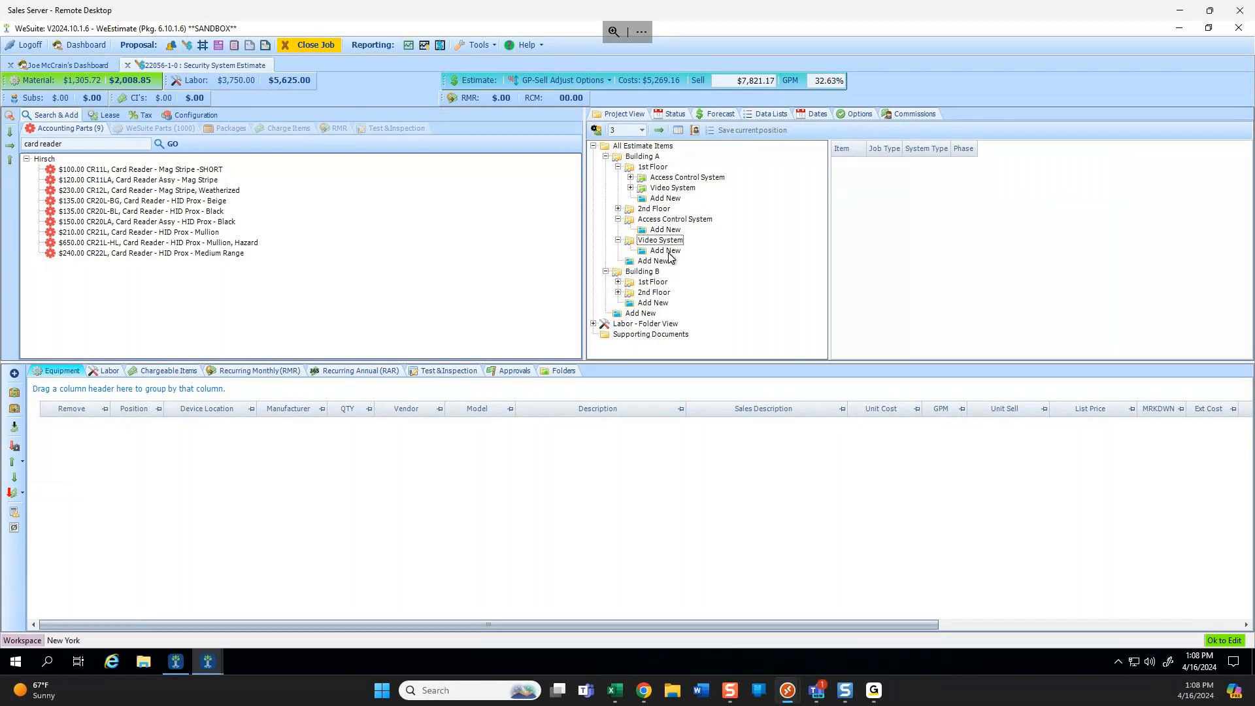
Remove the Access Control System and Video System folders that sit directly under Building A.
click(653, 221)
right_click(653, 225)
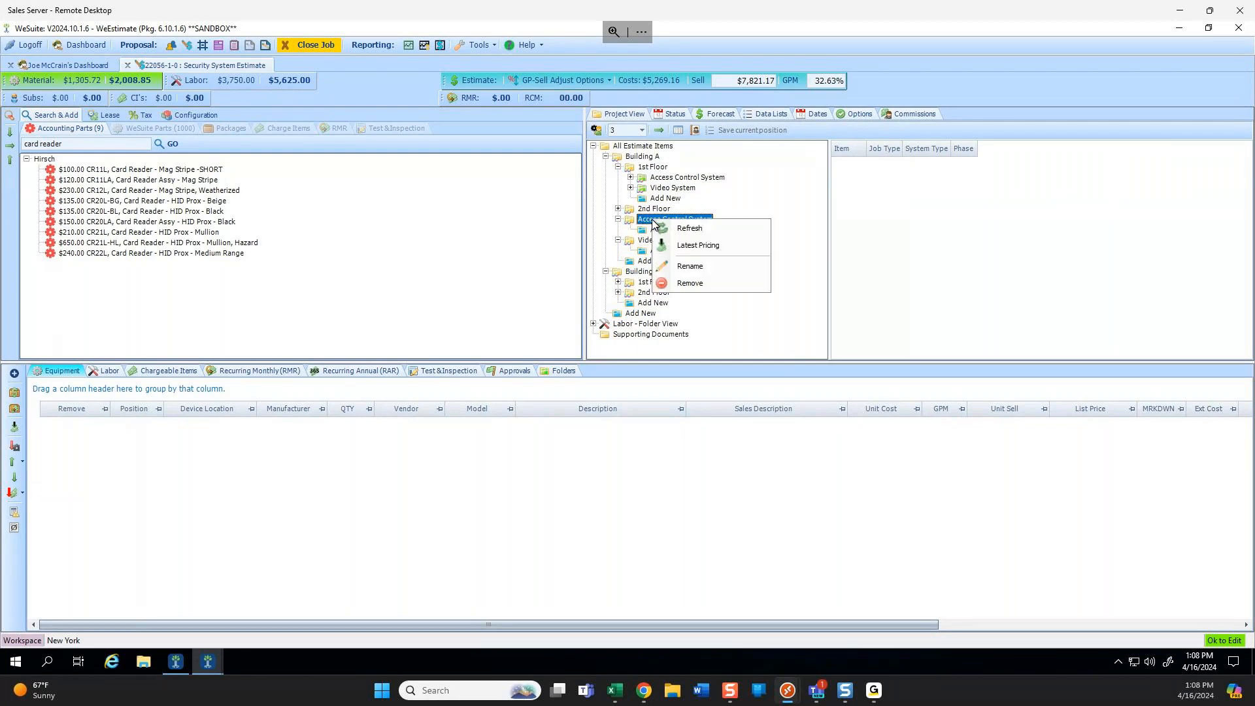
click(690, 283)
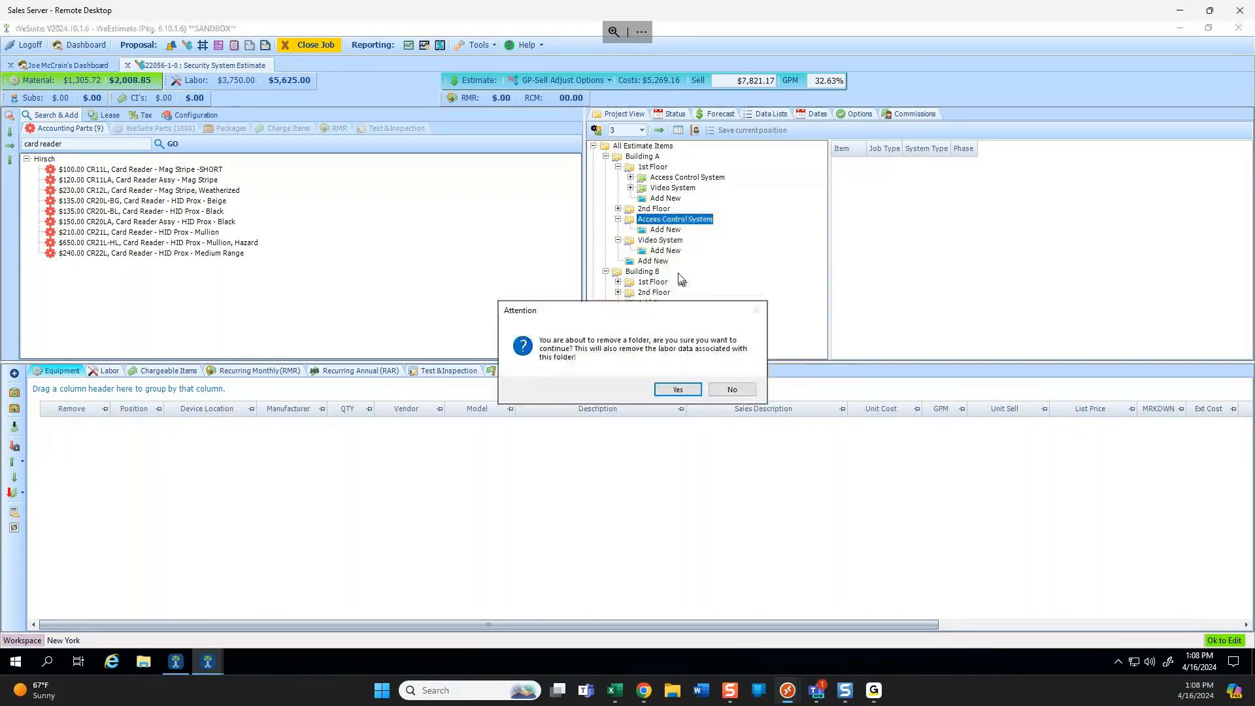
click(677, 390)
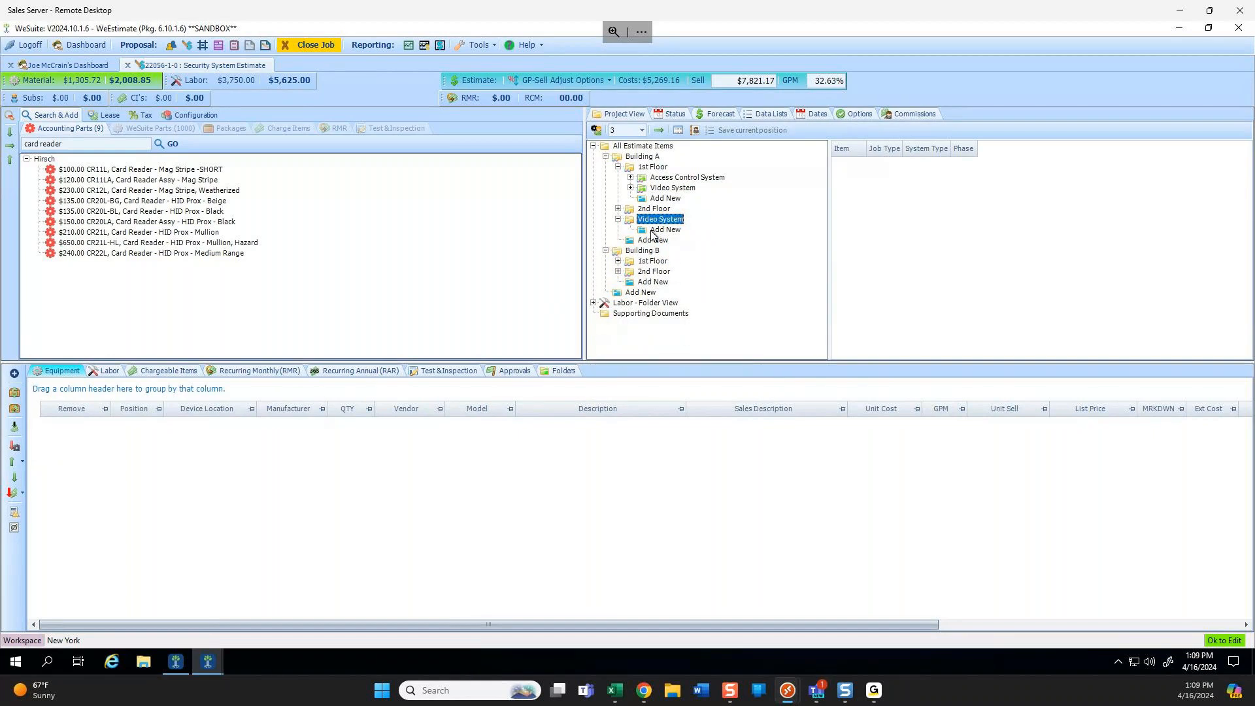
right_click(653, 219)
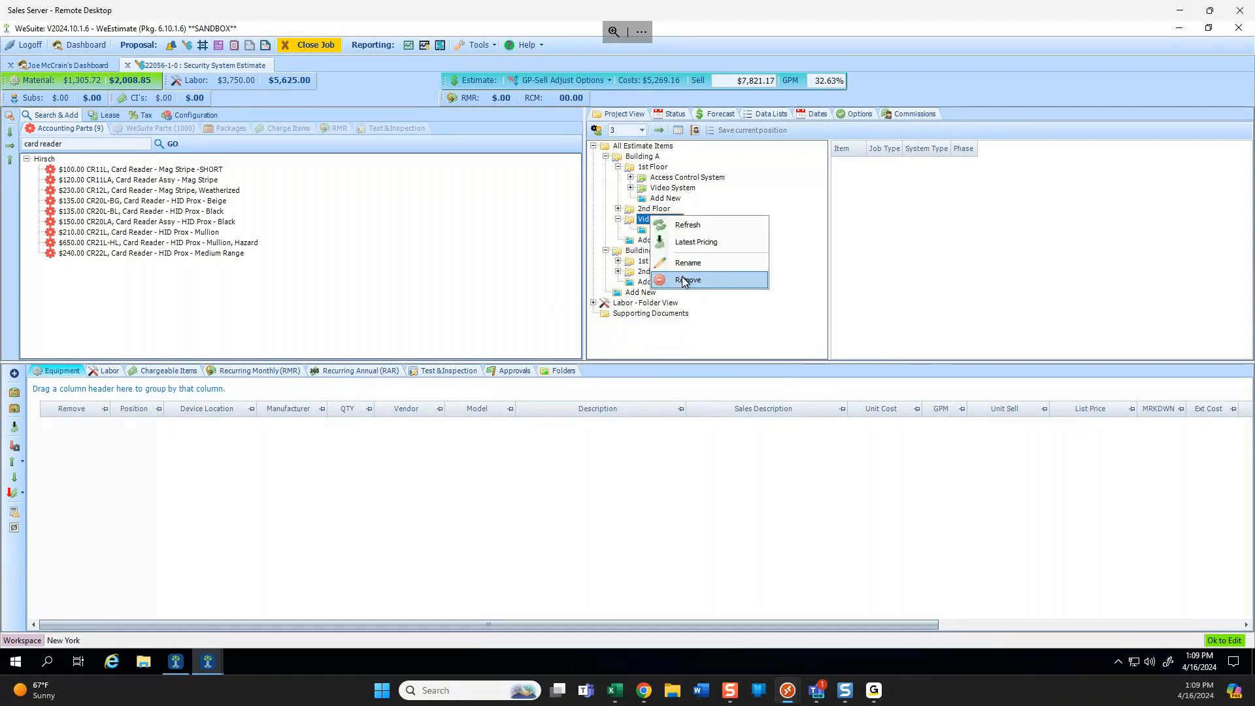
click(683, 283)
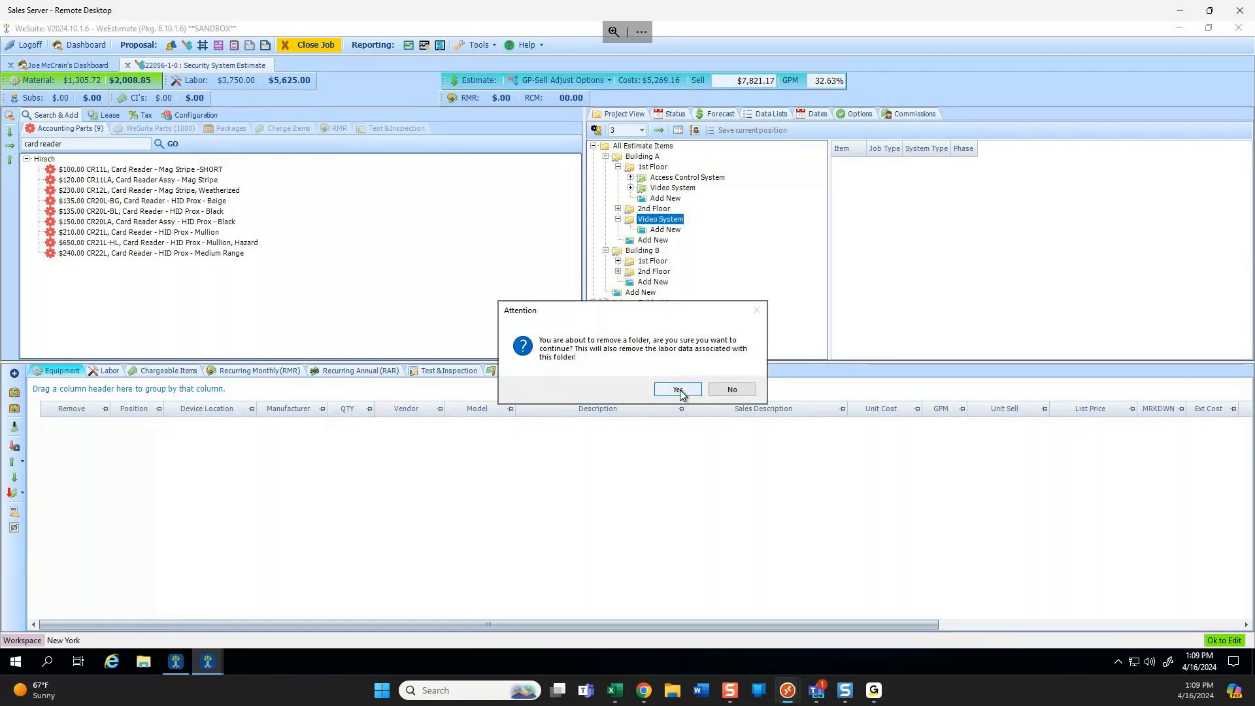
click(678, 390)
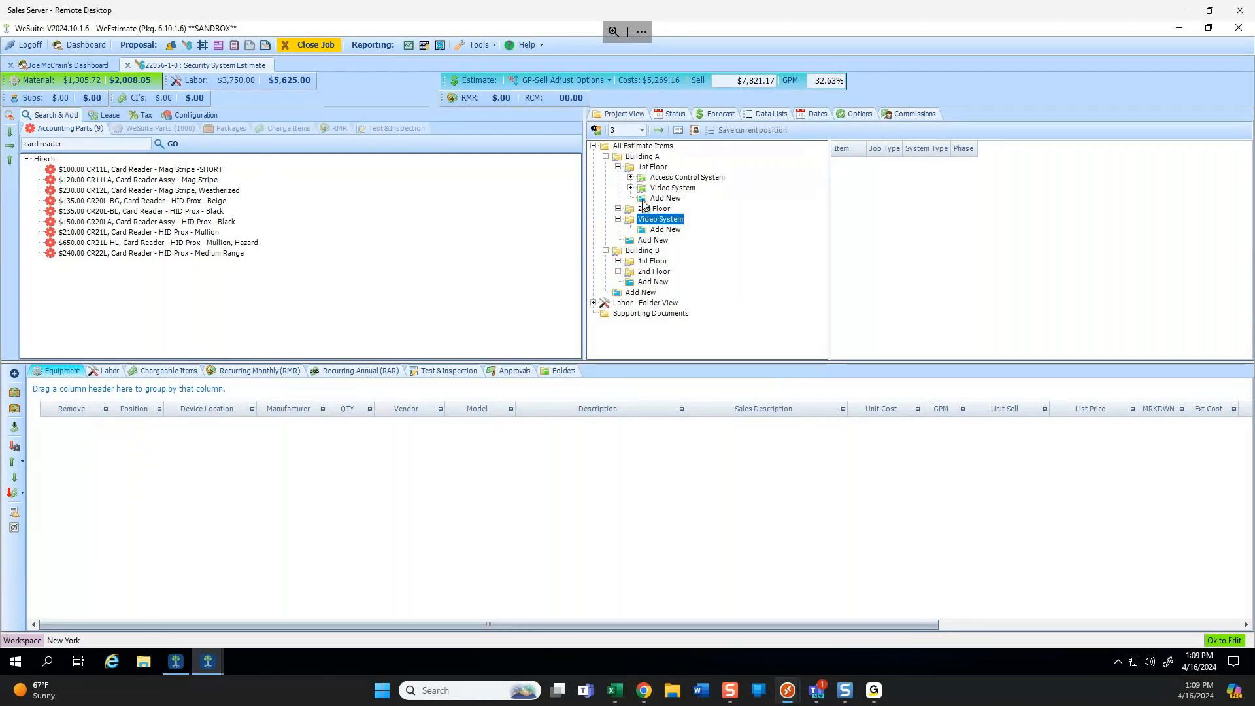
Add system folders named Access Control System and Video System under Building A's 2nd Floor, and collapse both.
text(Acces)
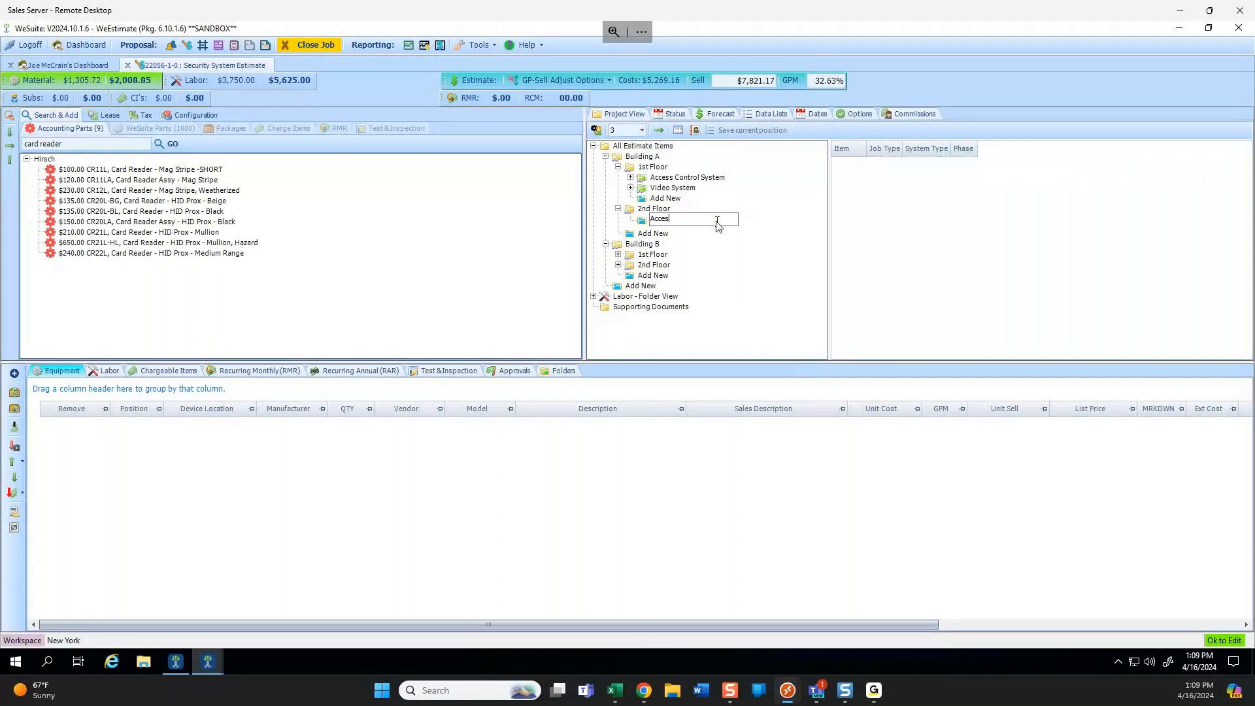
text(s Control System)
key(Return)
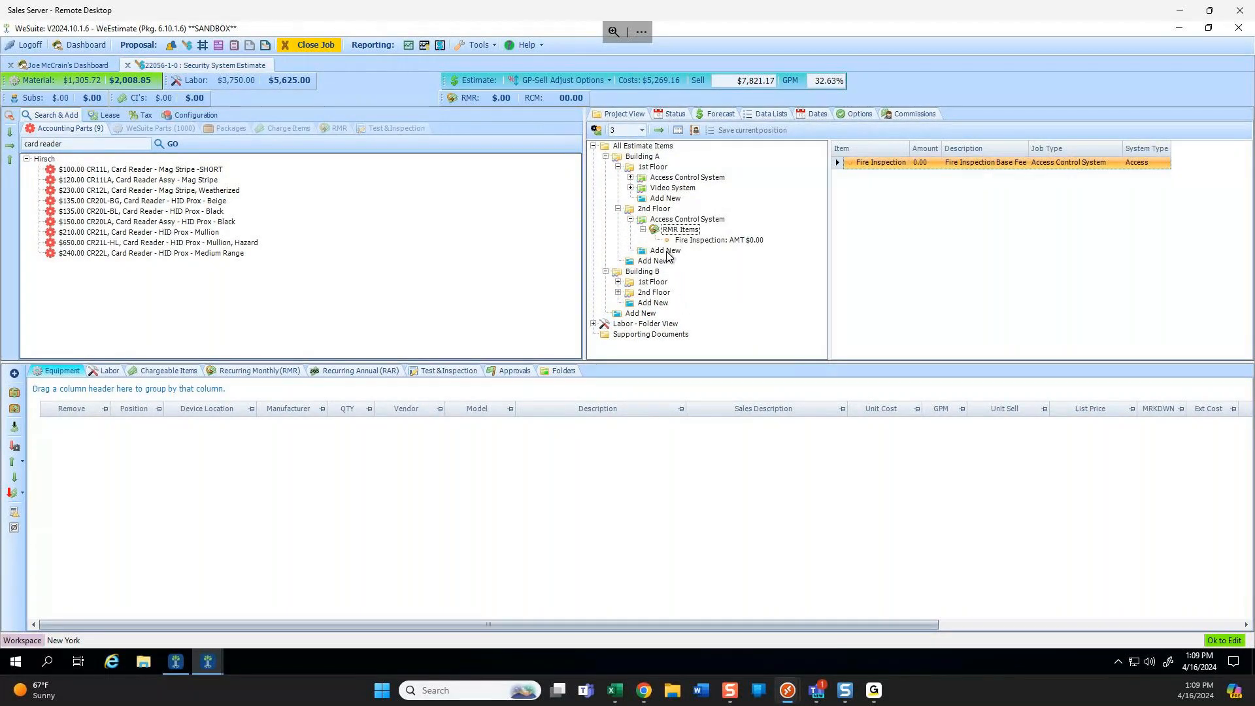
text(C)
key(BackSpace)
text(Video System)
key(Return)
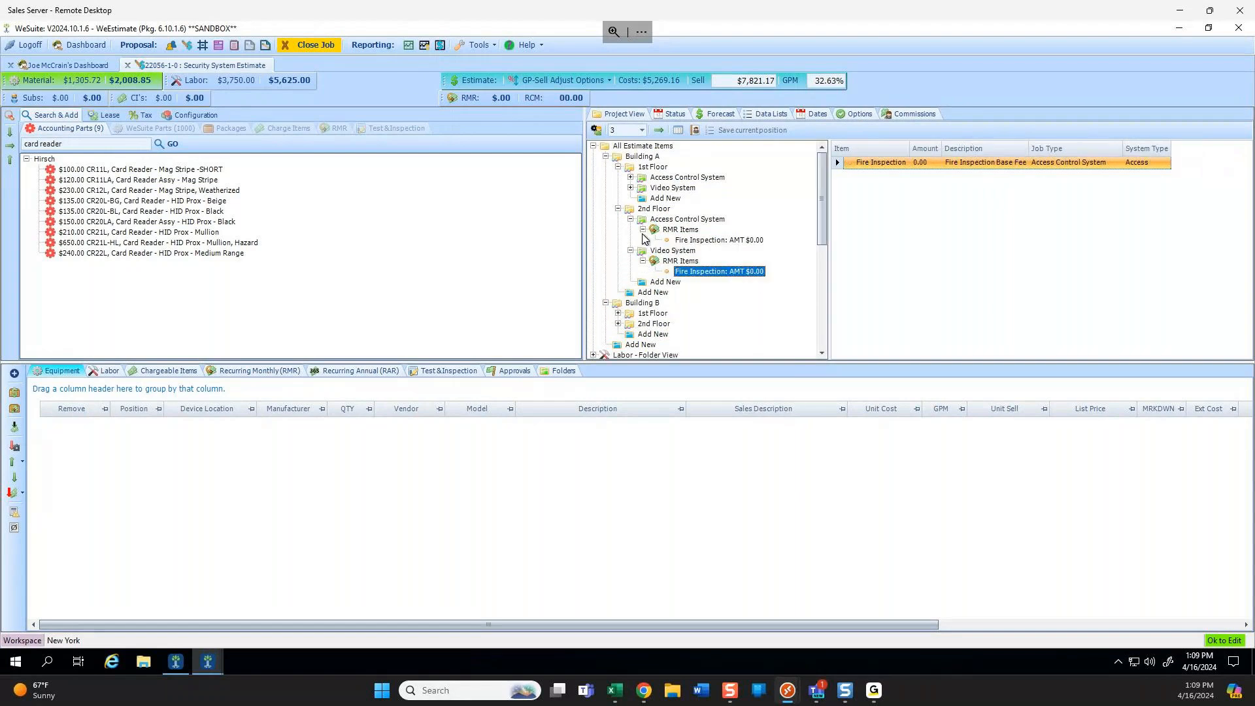
click(630, 251)
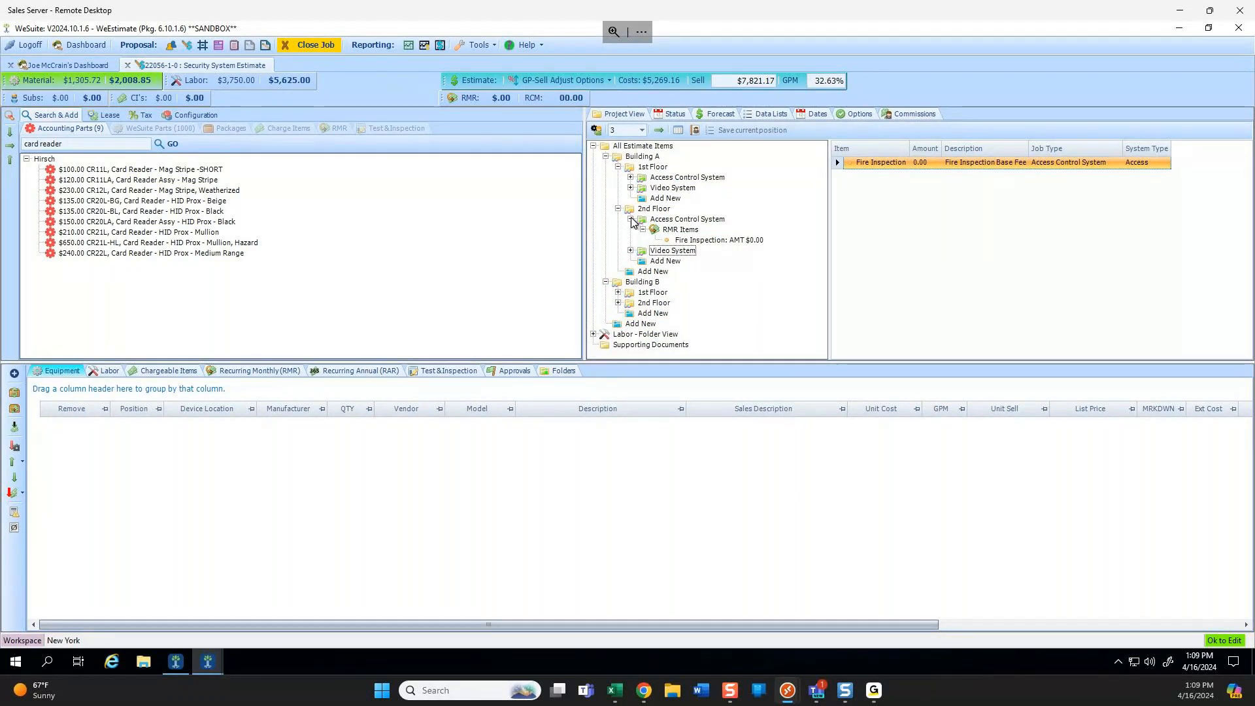
click(632, 221)
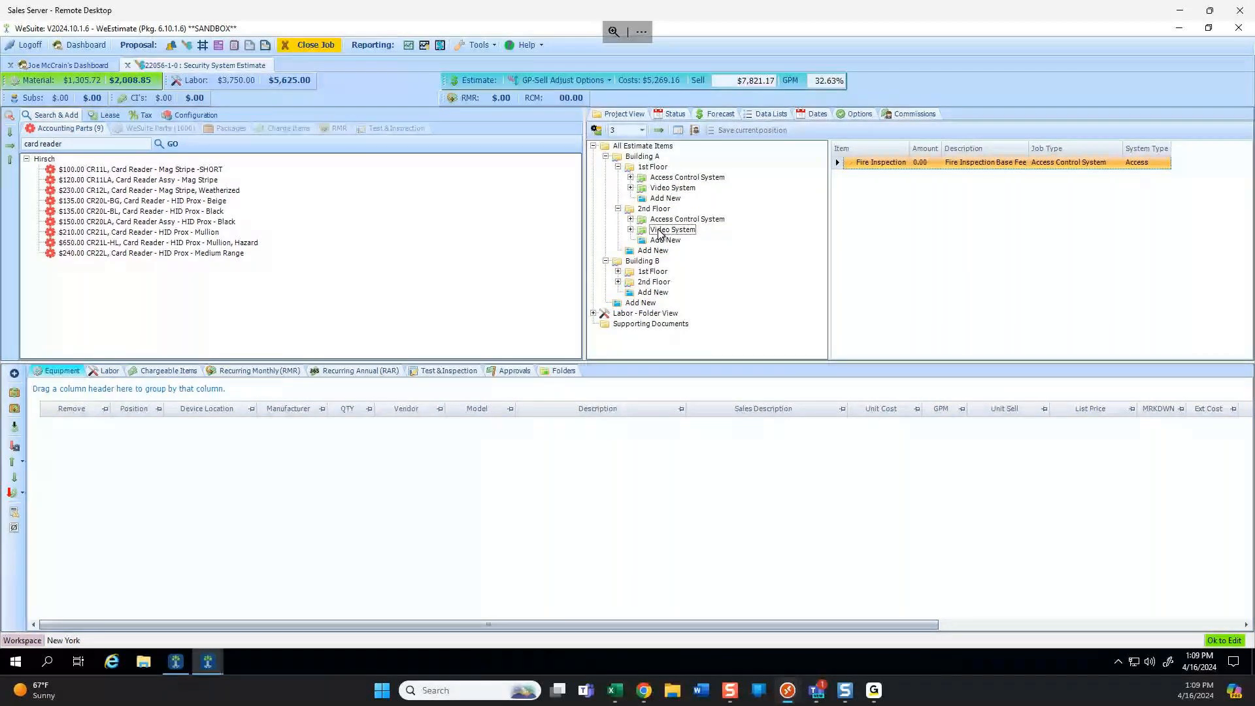
Copy the contents of Building A's 1st Floor Access Control System and Video System into the matching 2nd Floor systems.
click(667, 179)
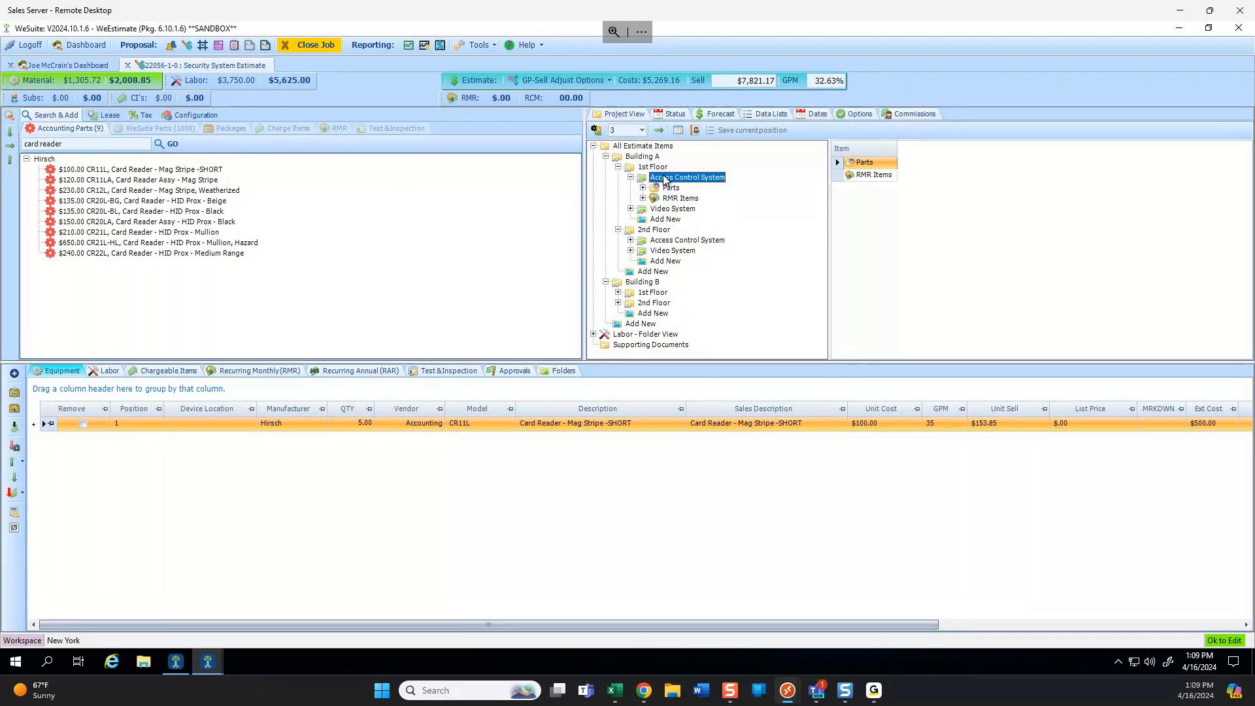
drag(665, 180, 690, 244)
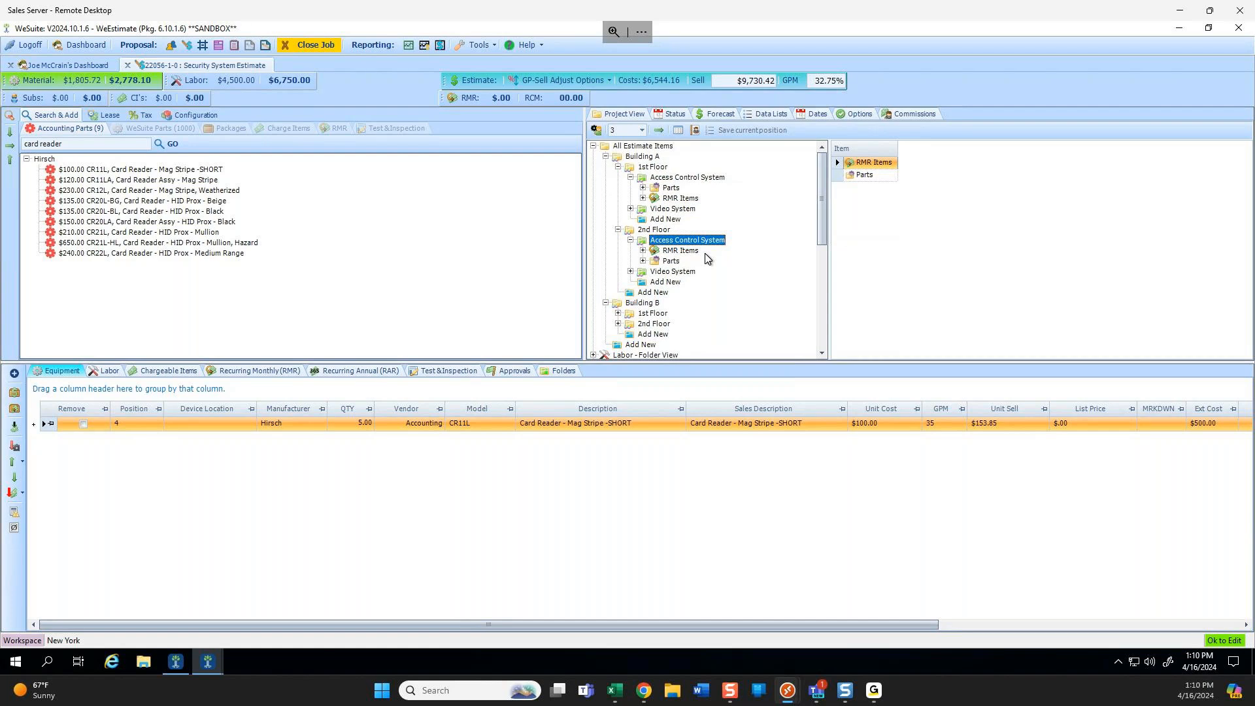
double_click(672, 210)
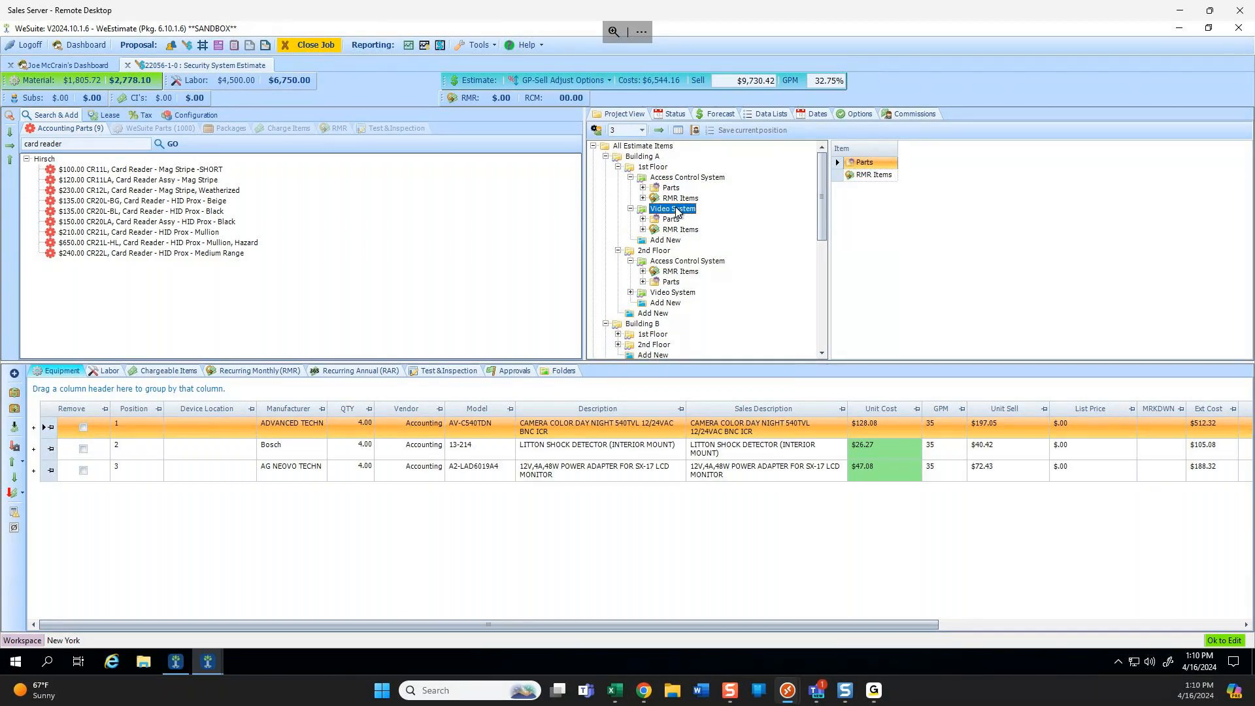
click(672, 302)
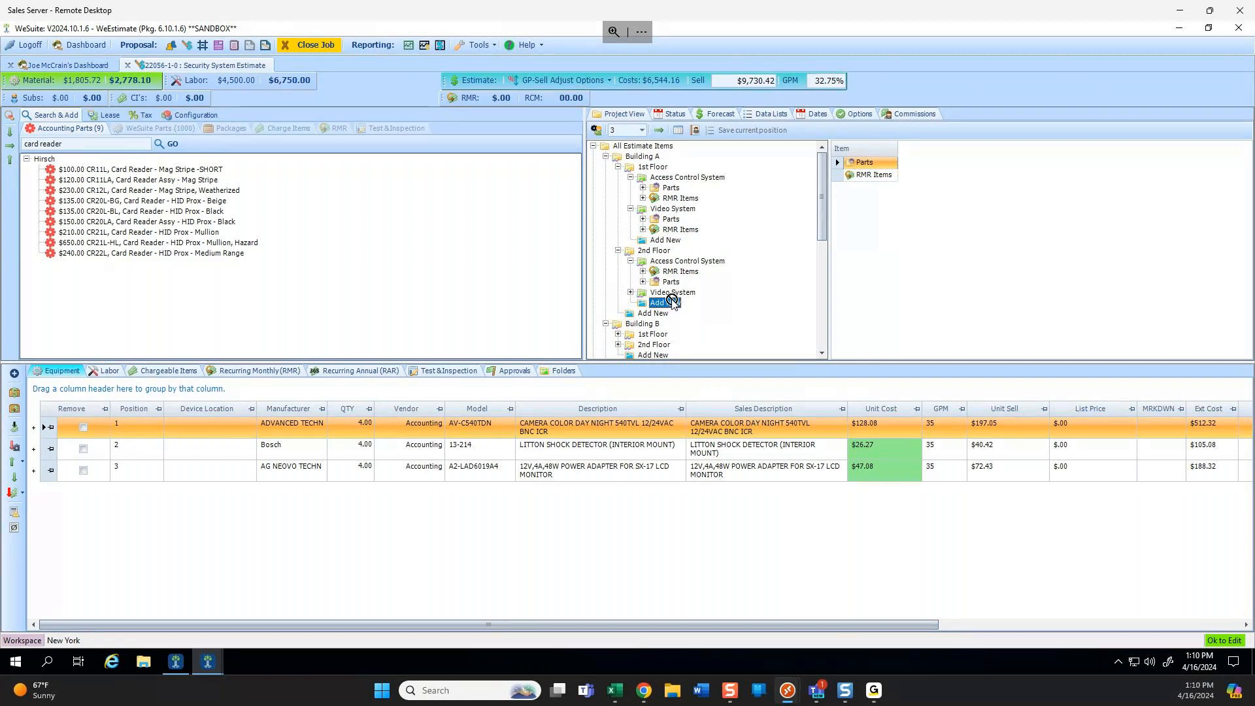
drag(667, 302, 672, 308)
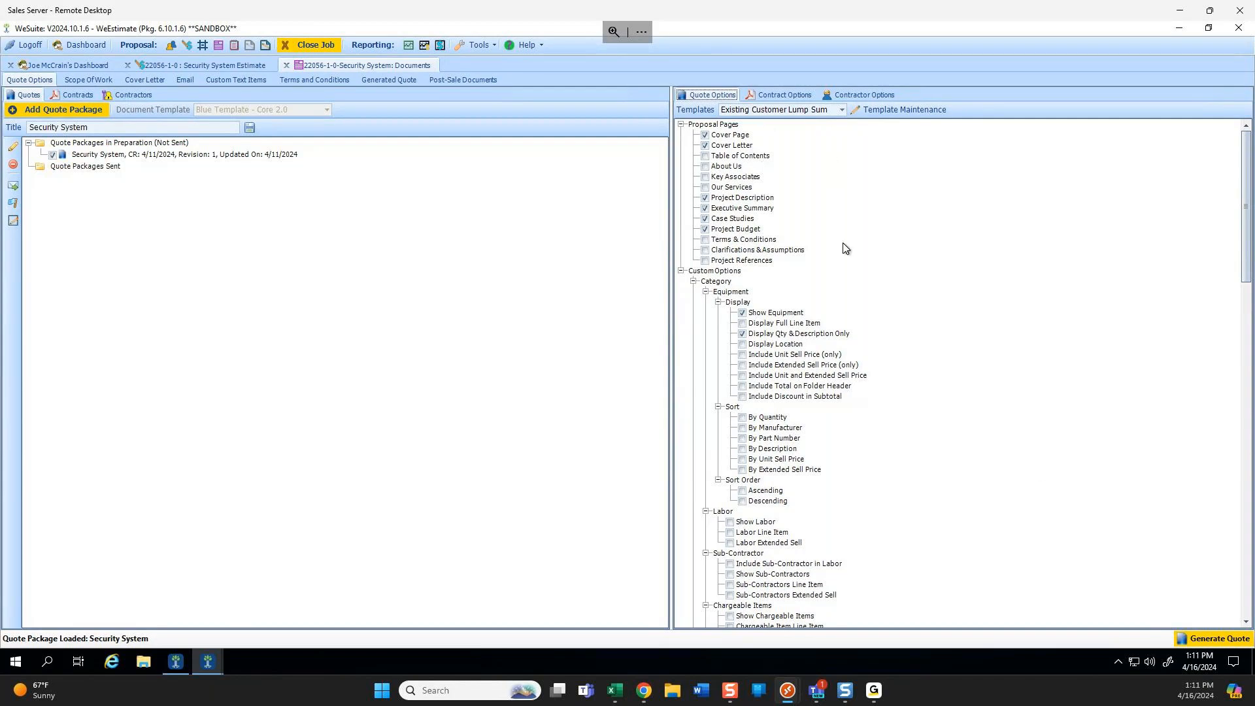
Generate the Security System quote and page through it to the Investment section.
click(1217, 639)
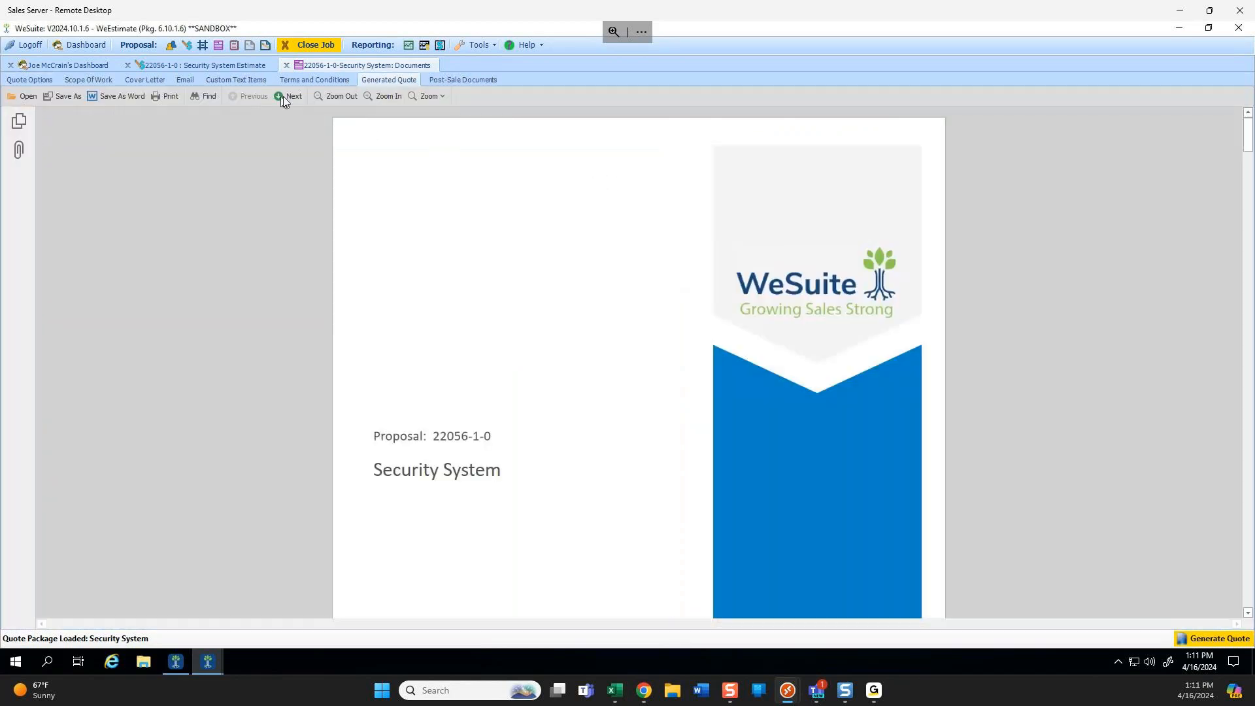
click(299, 97)
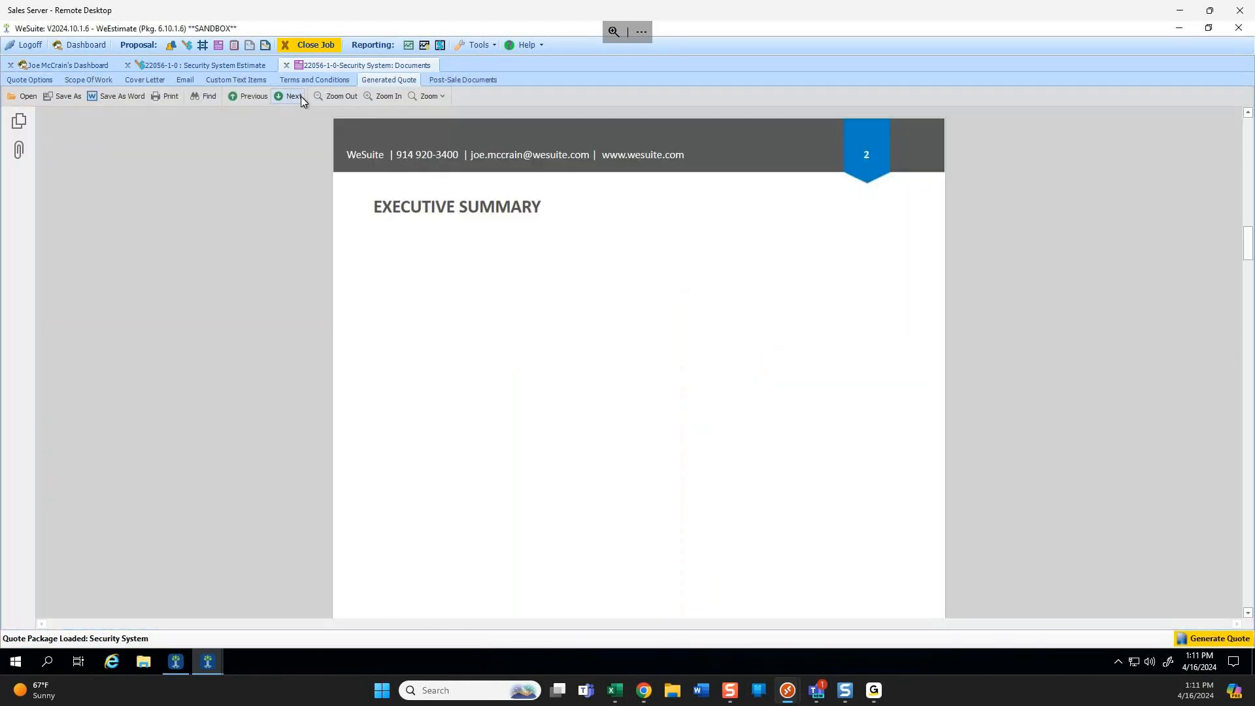
click(300, 96)
click(301, 96)
click(301, 97)
click(301, 96)
click(301, 96)
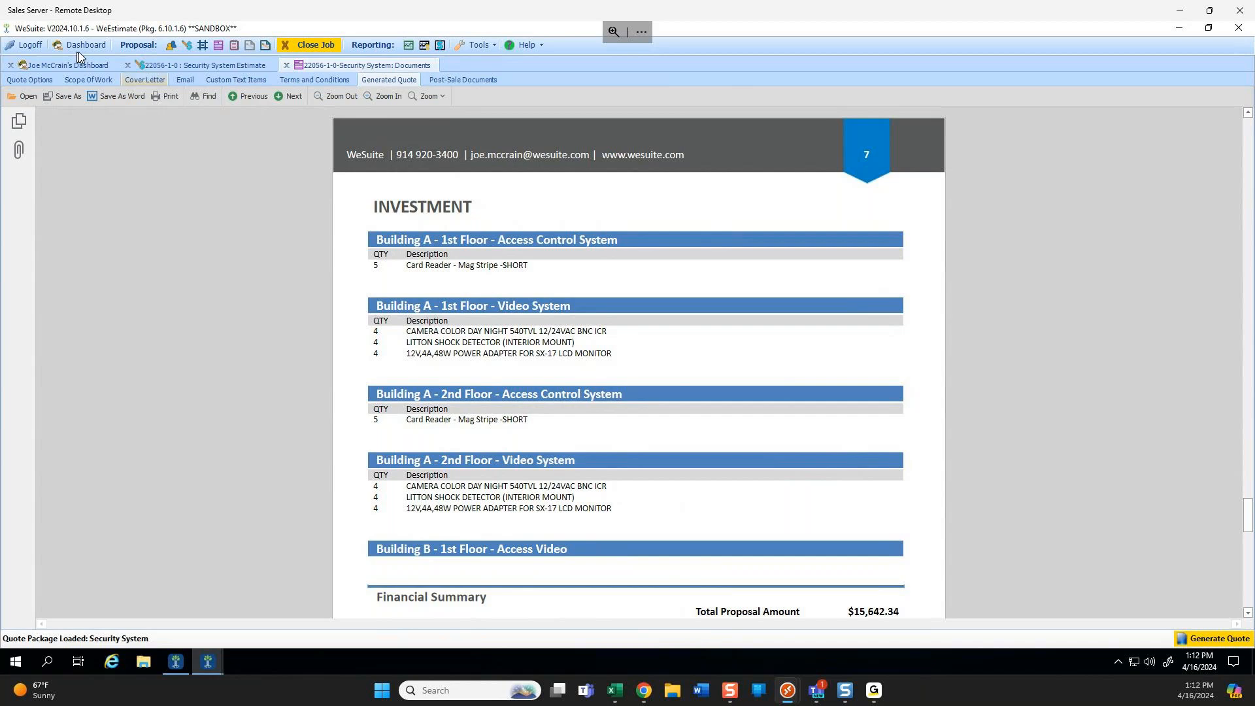
Enable Folder Level Subtotal Breakdown in the quote's Financial Summary options and regenerate the quote.
click(33, 79)
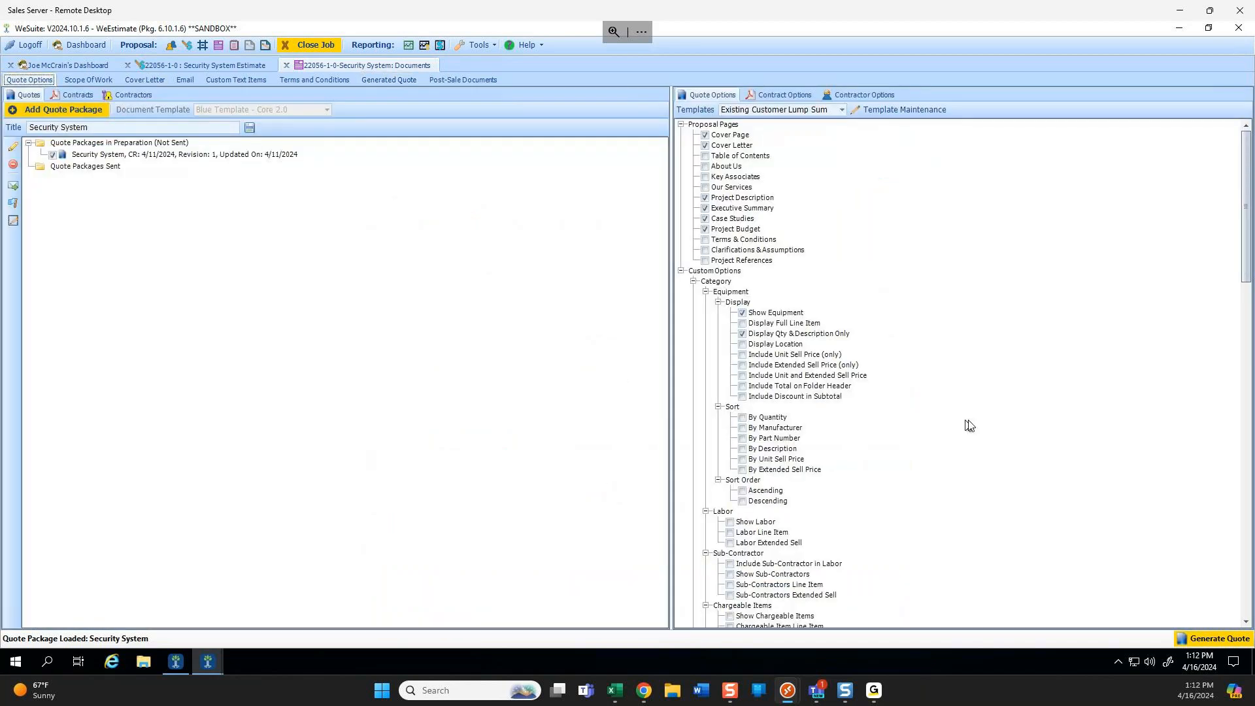
scroll(970, 424, down, 3)
scroll(970, 424, down, 4)
scroll(968, 425, down, 4)
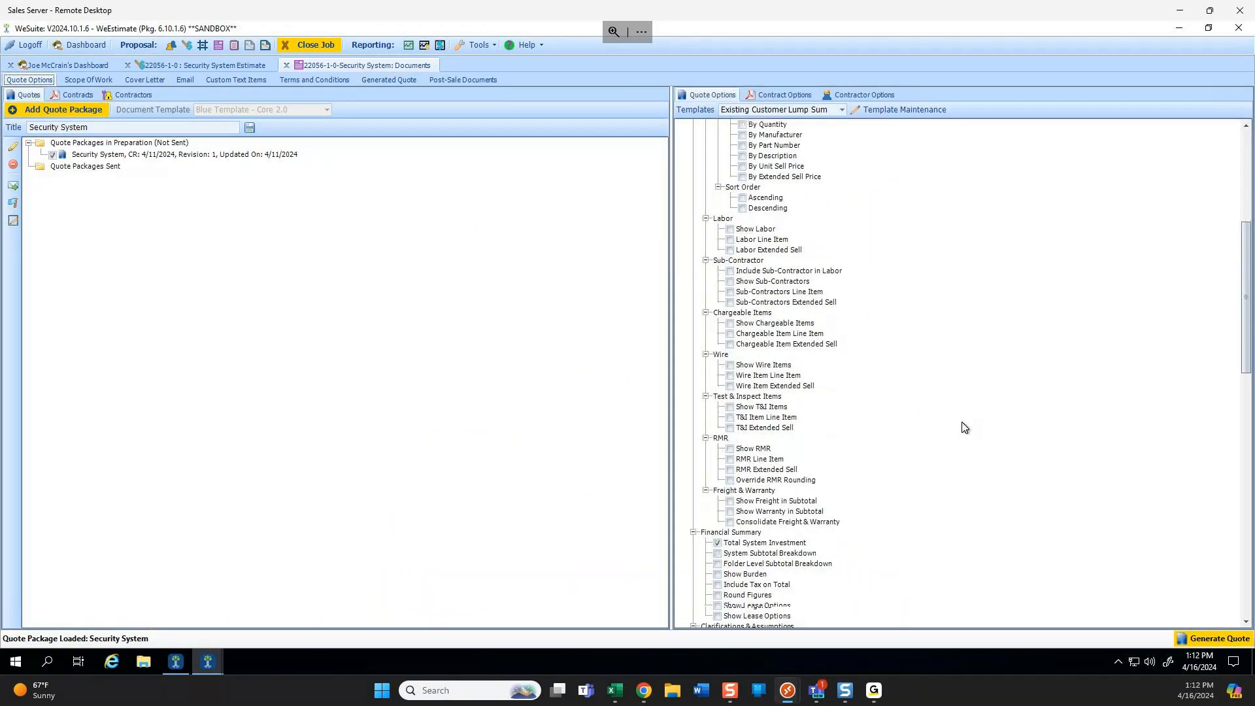
click(717, 524)
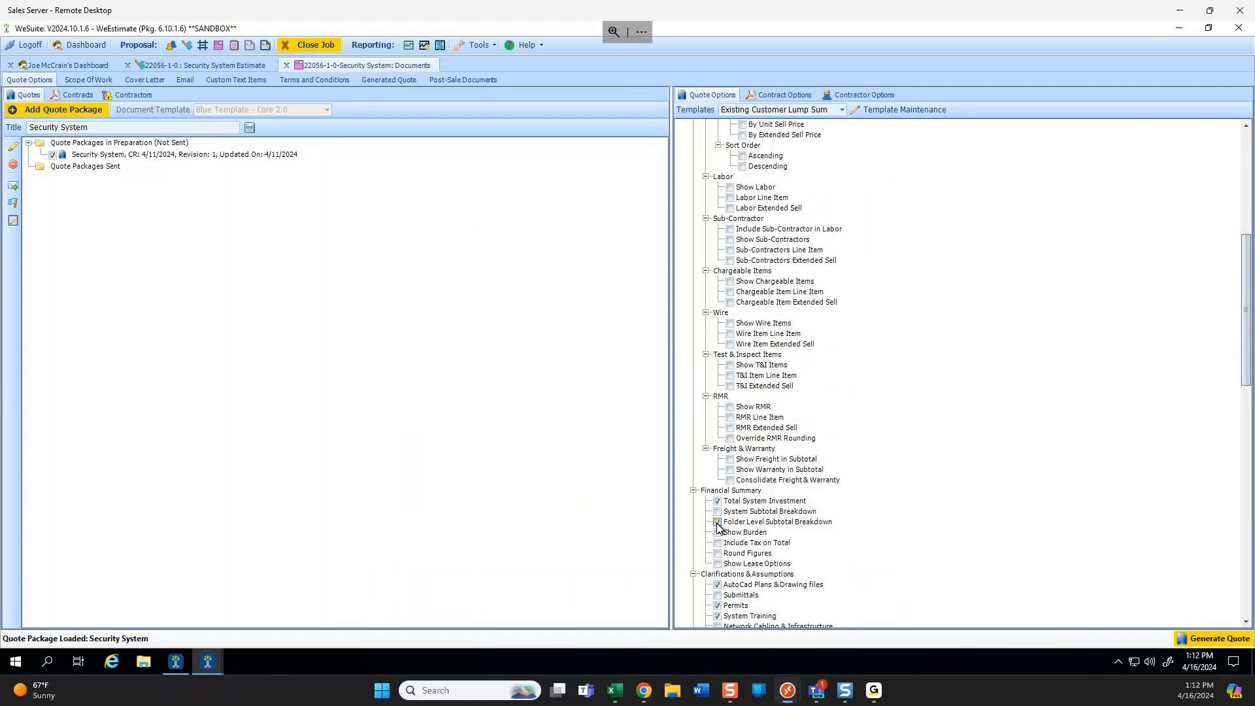
click(1220, 638)
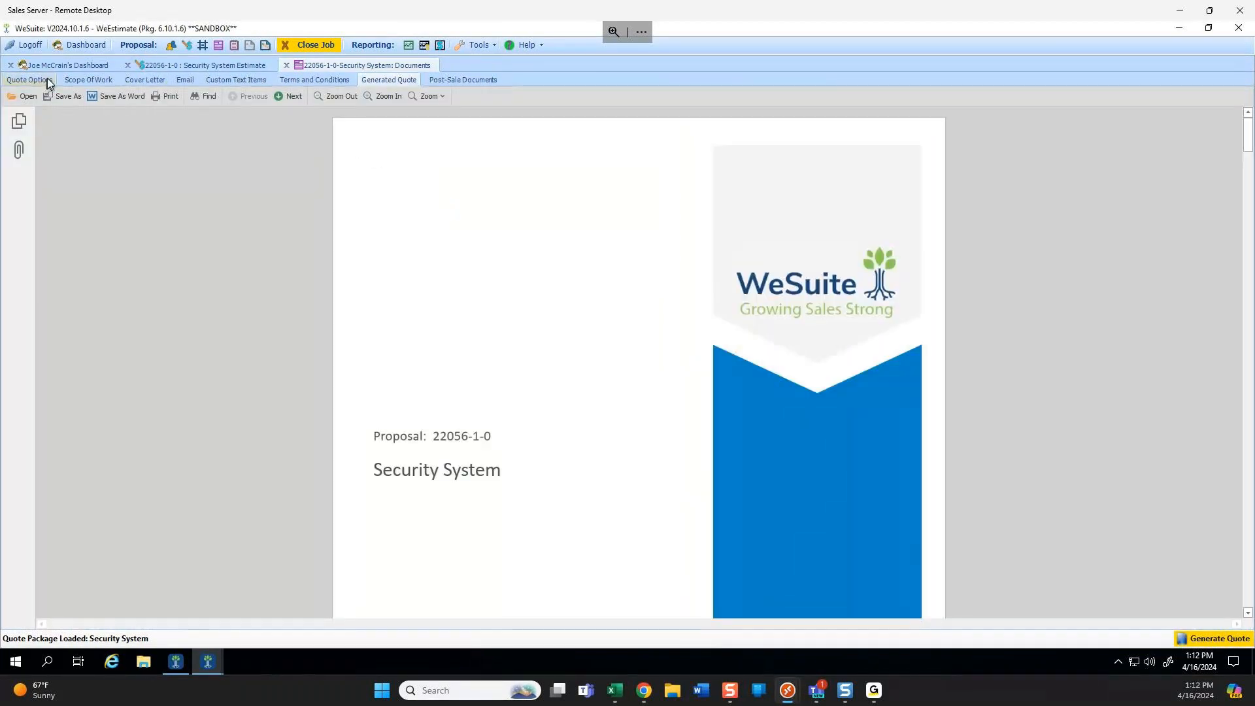
Enable Include Total on Folder Header in the quote's equipment display options and regenerate the Security System quote.
click(29, 80)
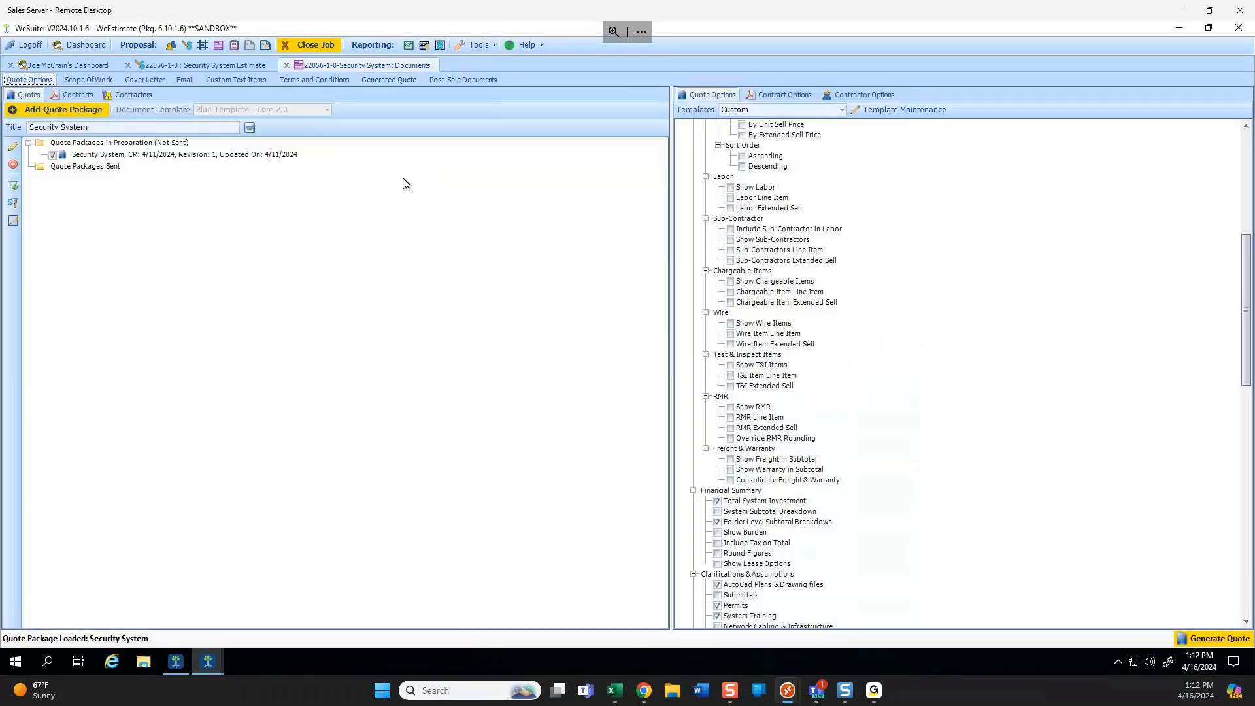
scroll(793, 194, up, 5)
click(743, 197)
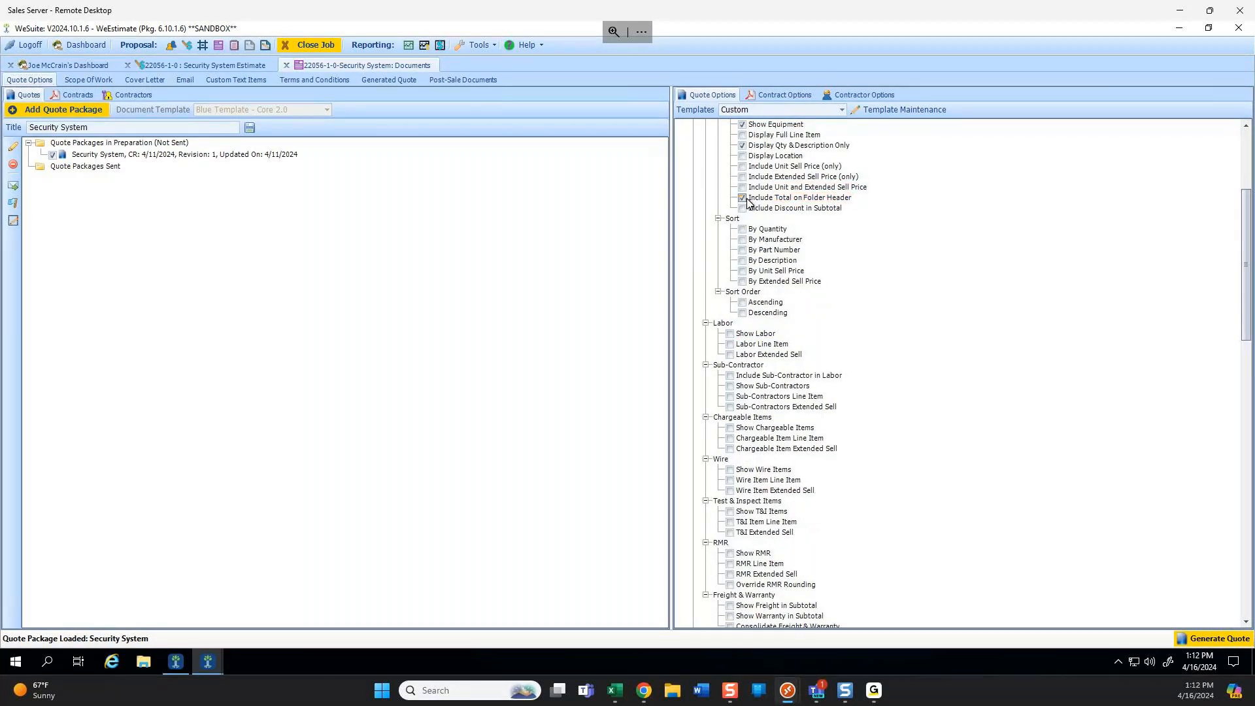
click(1211, 639)
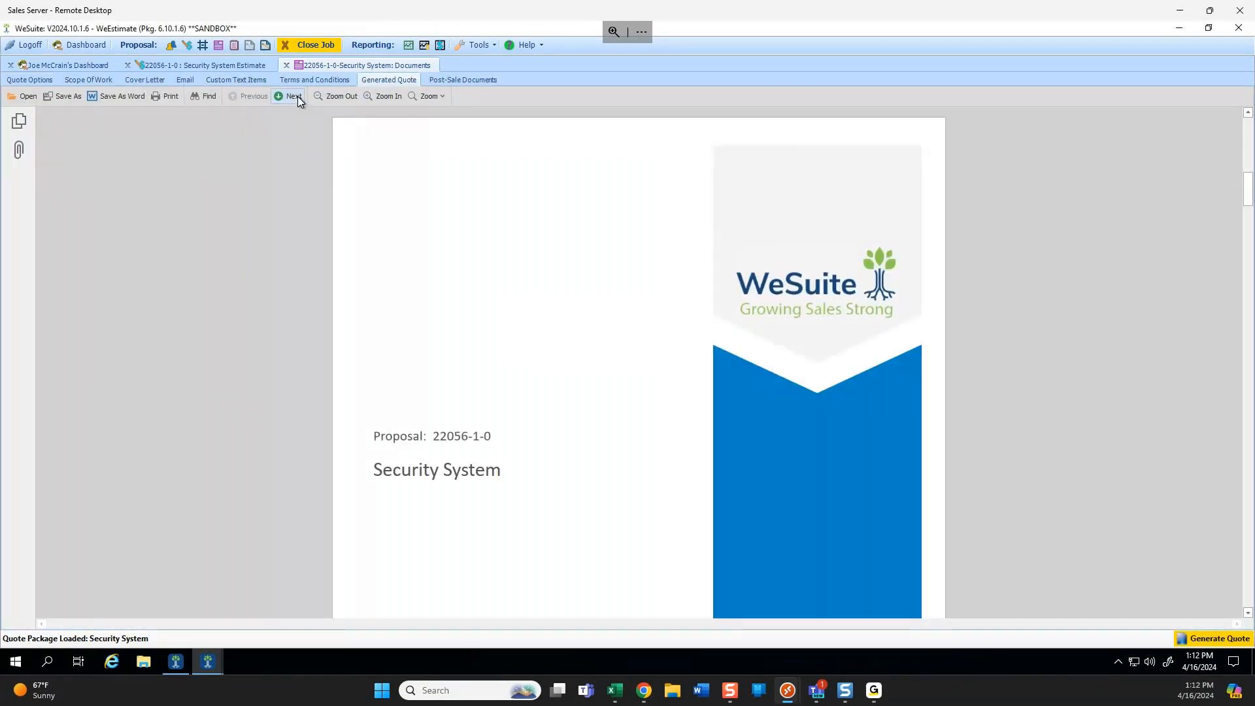
Page through the generated quote to the Investment section and examine the totals on each system's folder header.
click(296, 96)
click(297, 96)
click(296, 97)
click(296, 96)
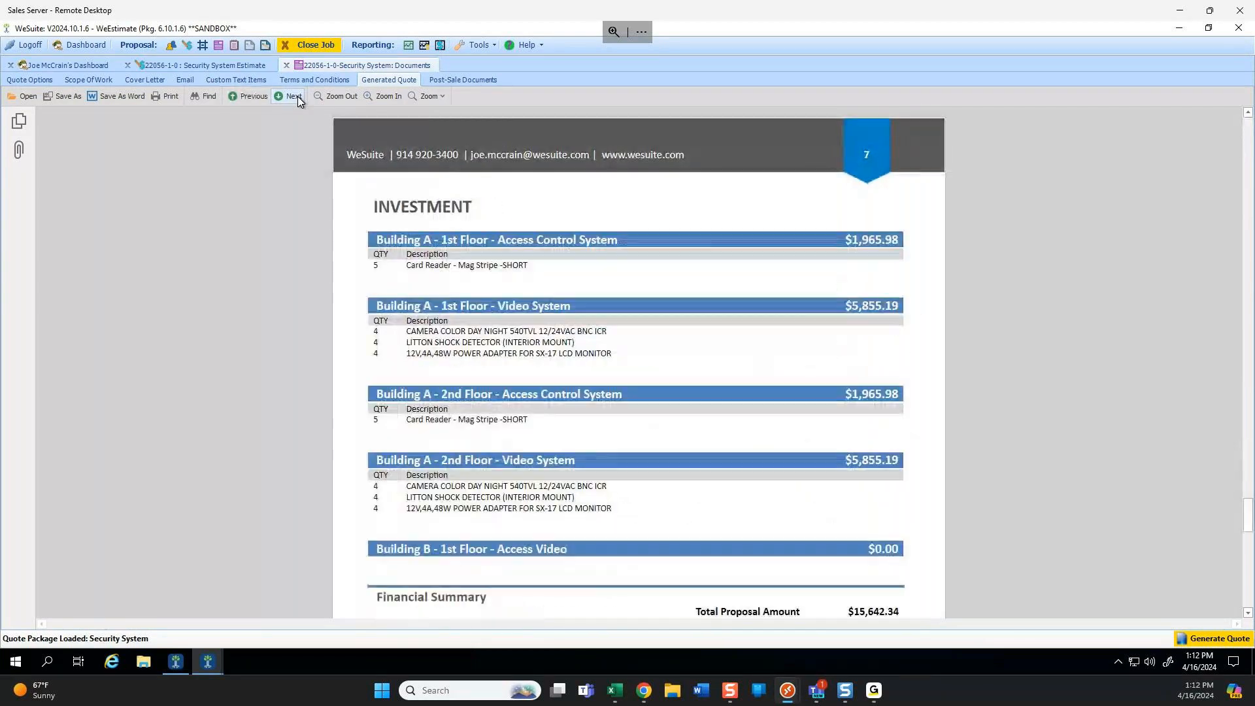
scroll(909, 287, down, 1)
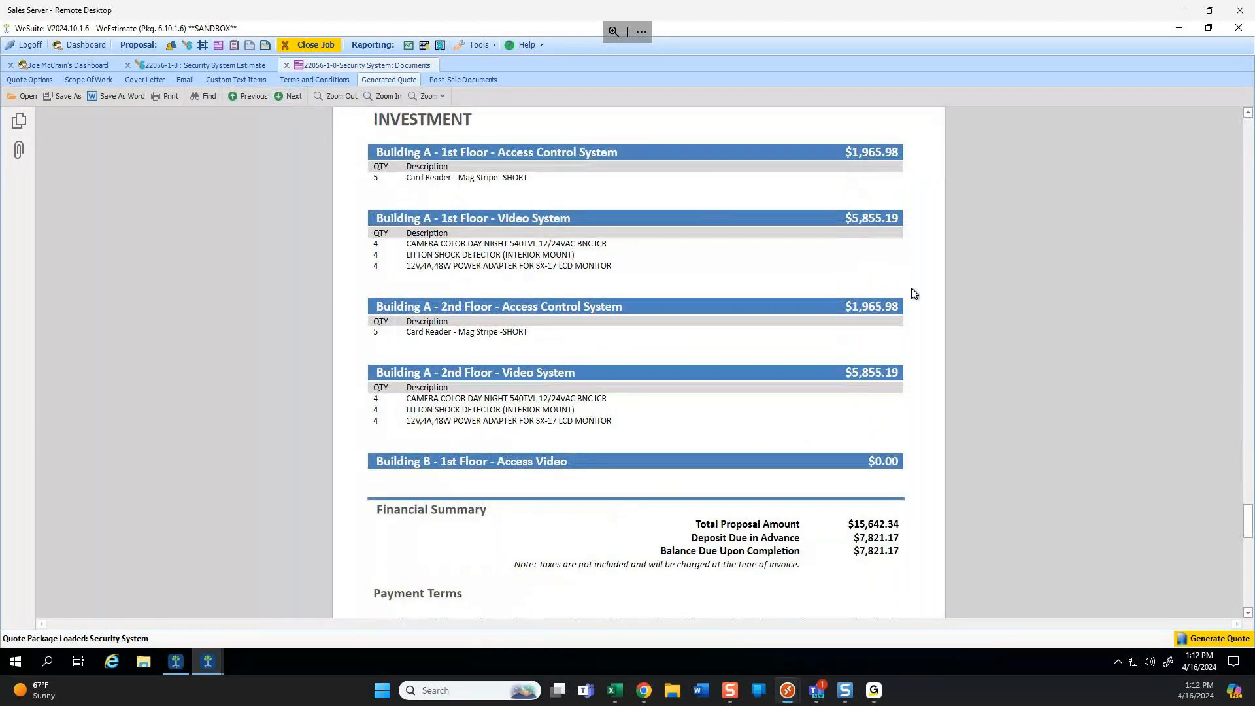
scroll(960, 449, down, 1)
scroll(960, 450, up, 1)
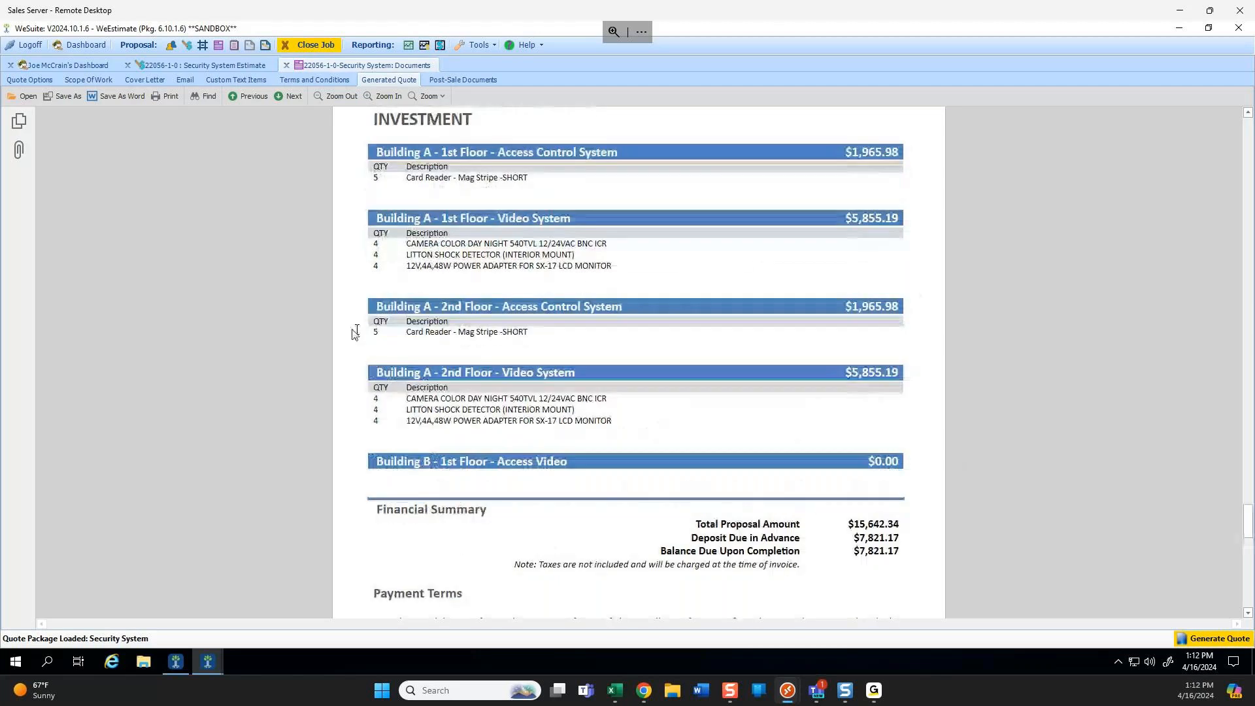
Enable System Subtotal Breakdown in the quote's Financial Summary options and regenerate the quote.
click(31, 78)
scroll(757, 427, down, 2)
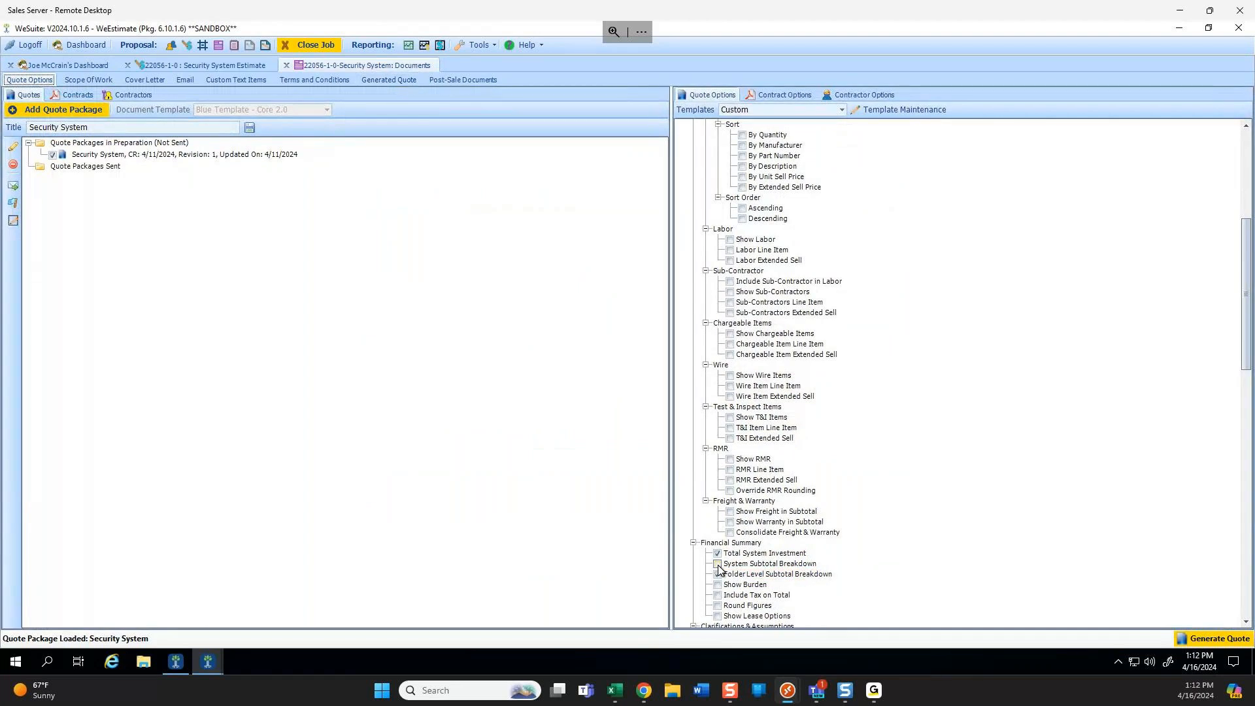
click(717, 564)
click(1214, 638)
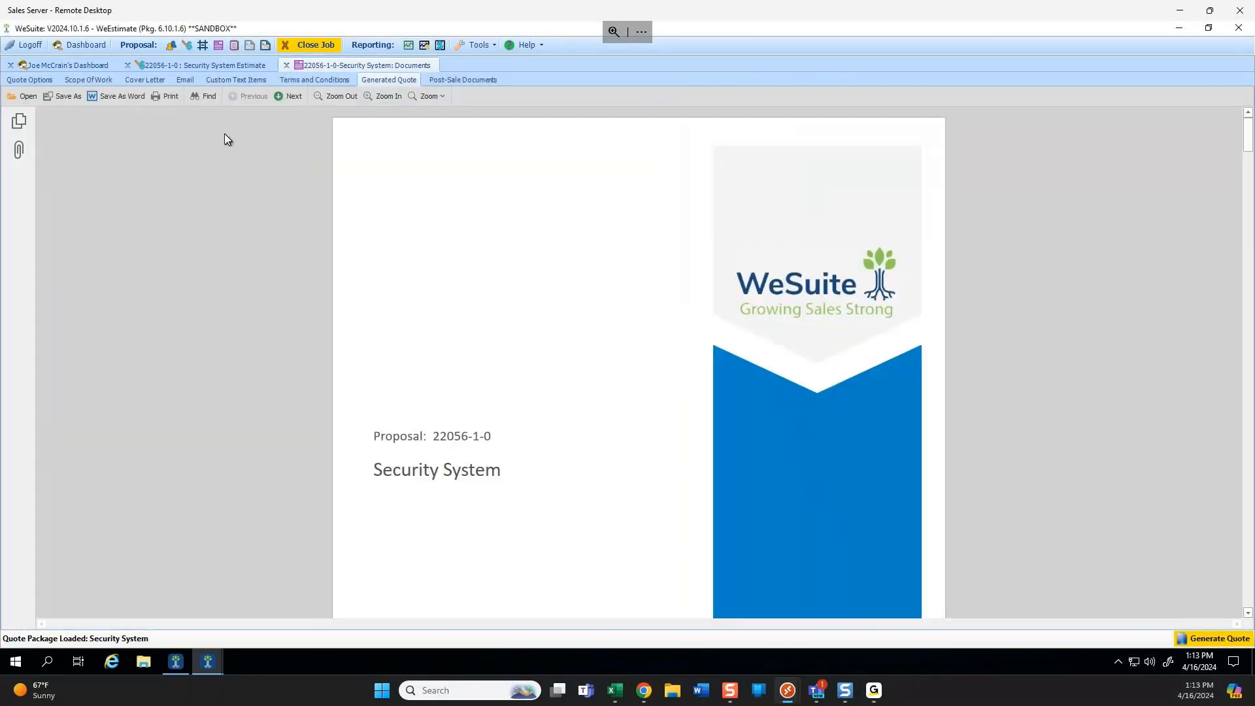
Page through the regenerated quote to the Investment section and examine the Financial Summary's subtotal breakdown.
click(291, 98)
click(291, 98)
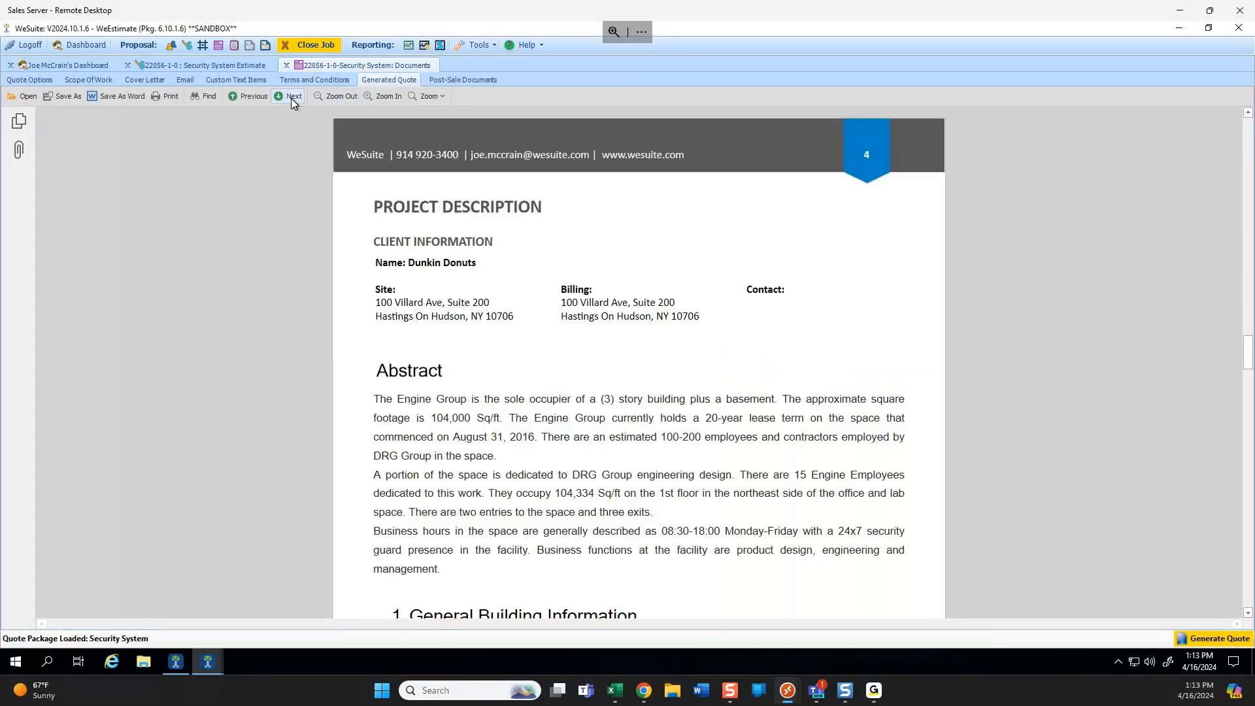
click(292, 98)
click(292, 98)
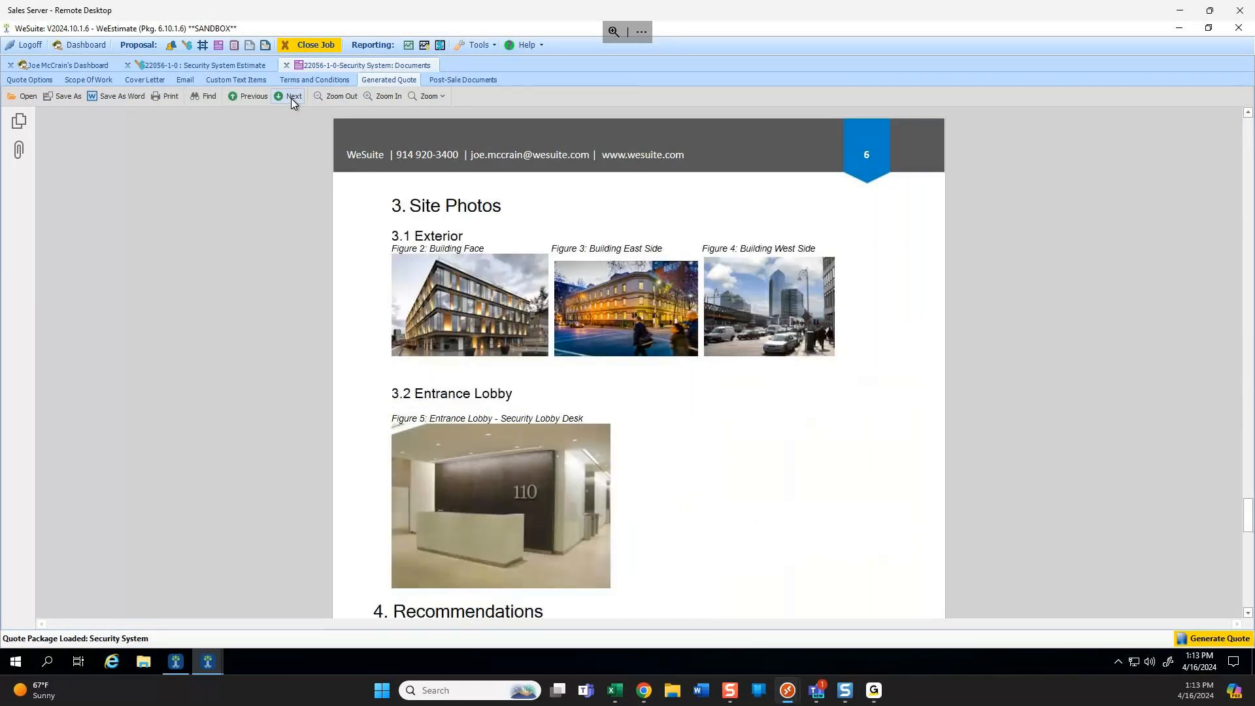
click(292, 98)
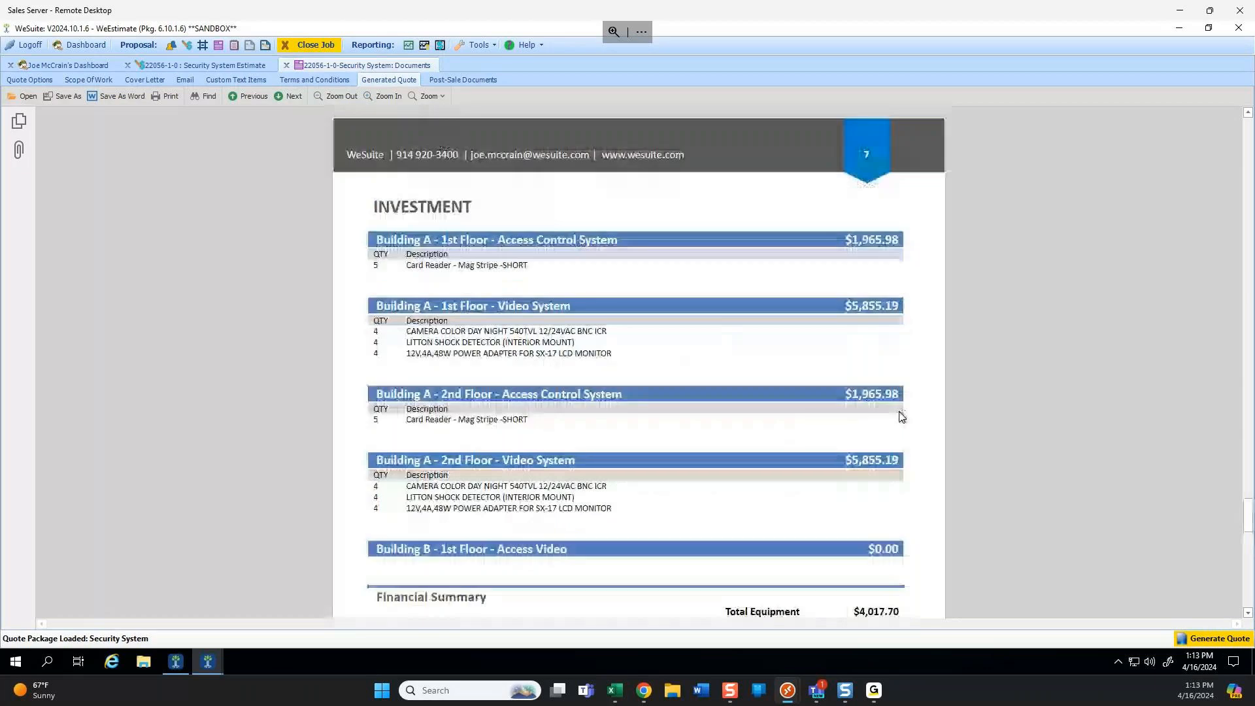
scroll(901, 417, down, 3)
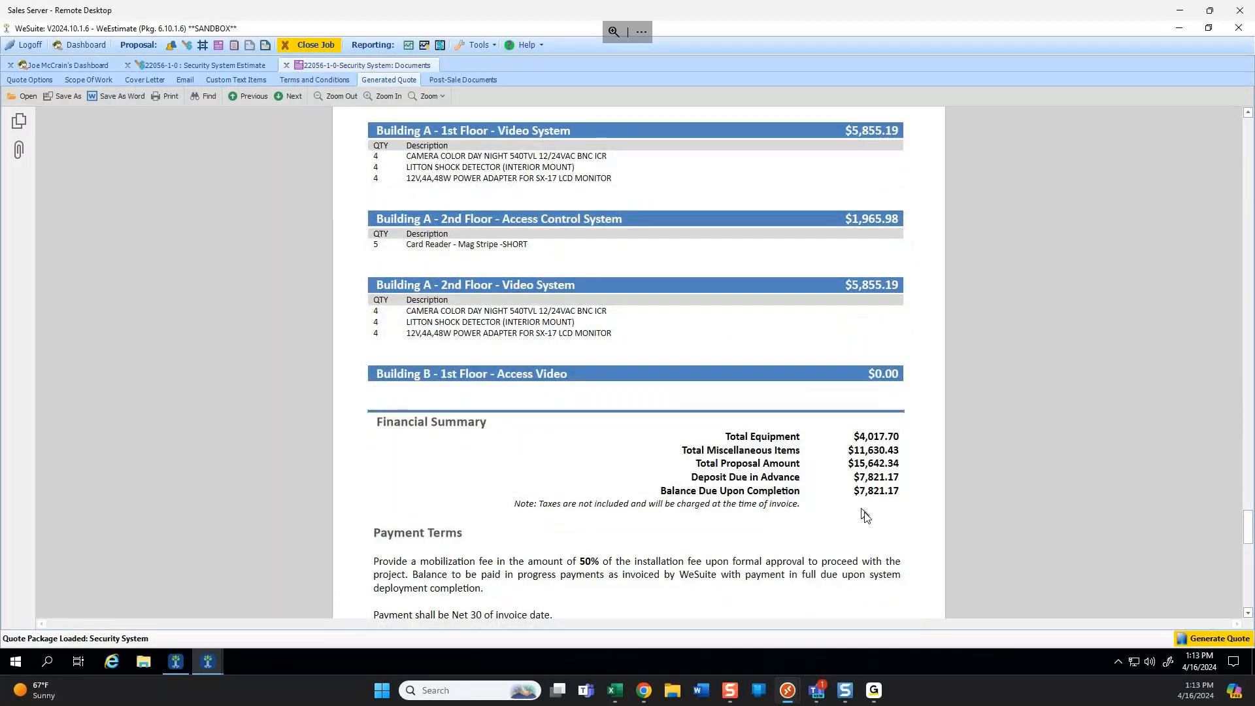
drag(724, 433, 899, 495)
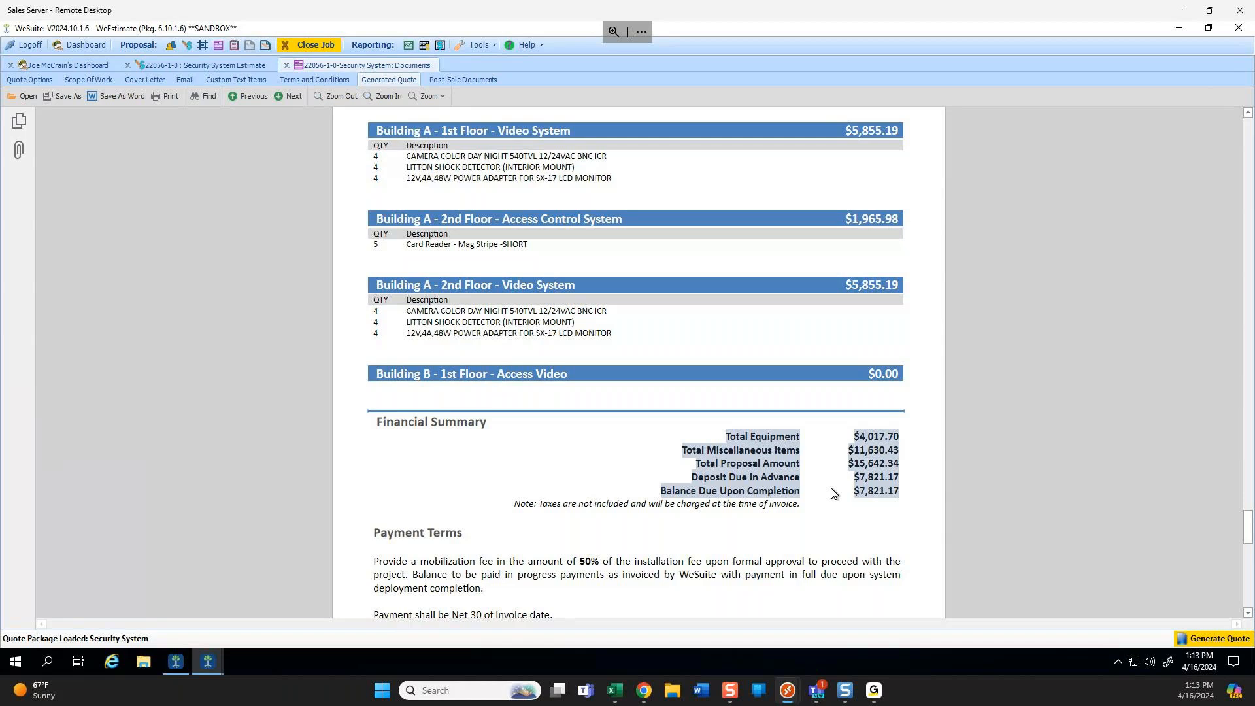
click(674, 458)
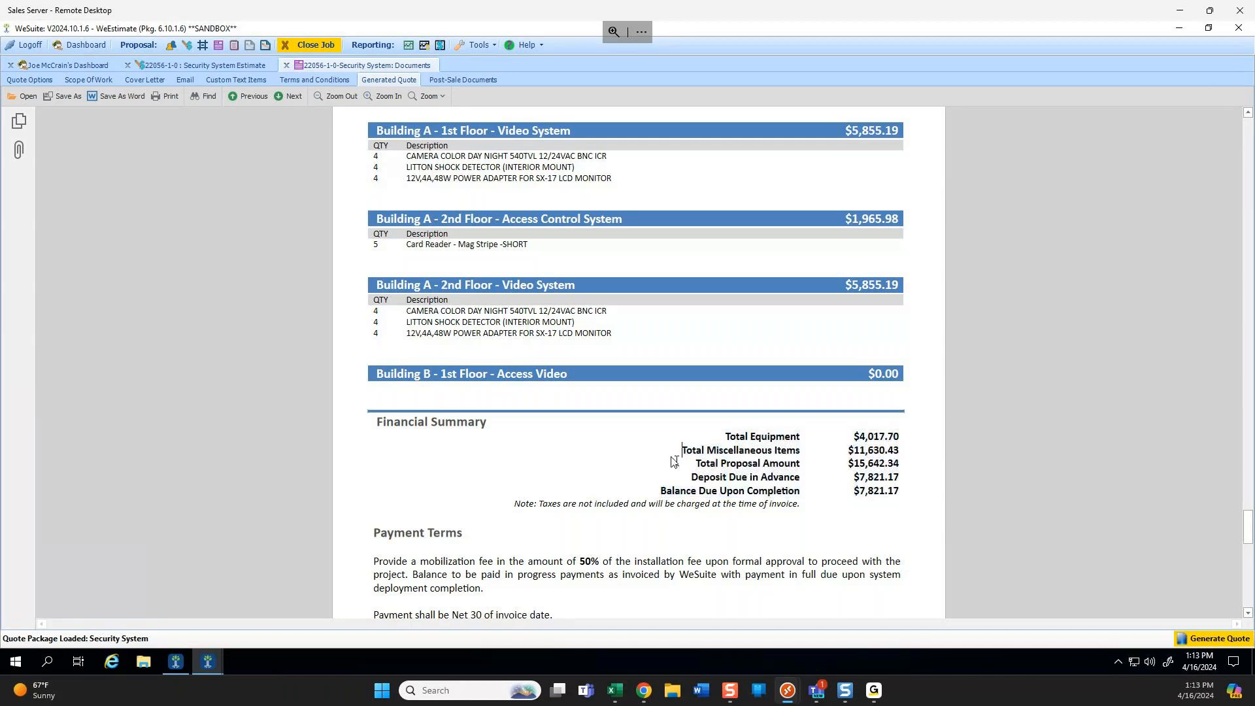
Create a document options template named "My favorite display" based on Blue Template - Core 2.0, and close template maintenance.
click(30, 79)
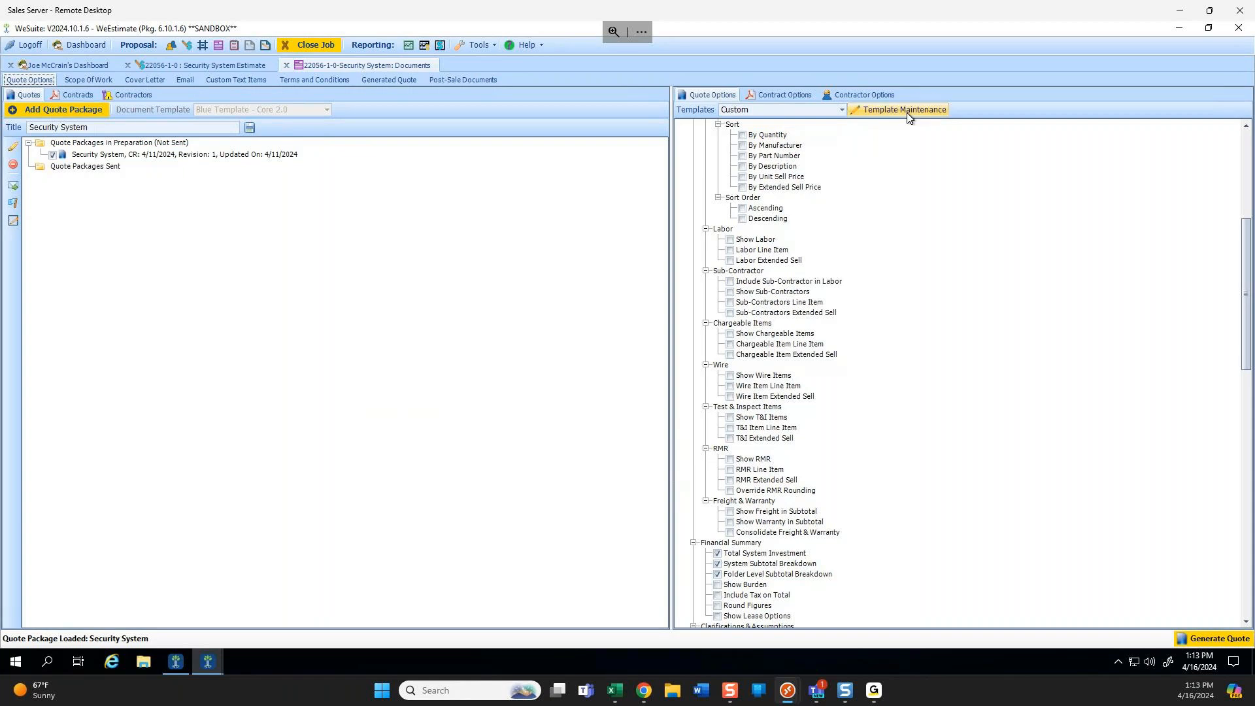
click(874, 111)
click(369, 247)
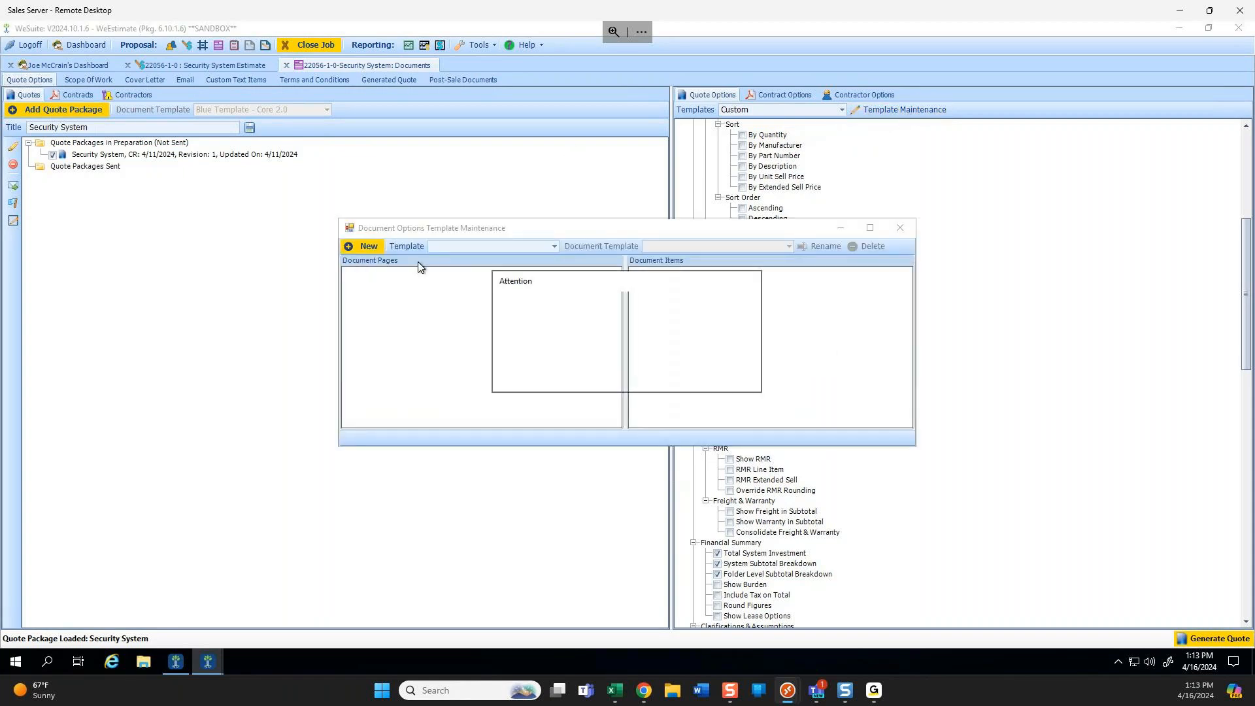
text(My favo)
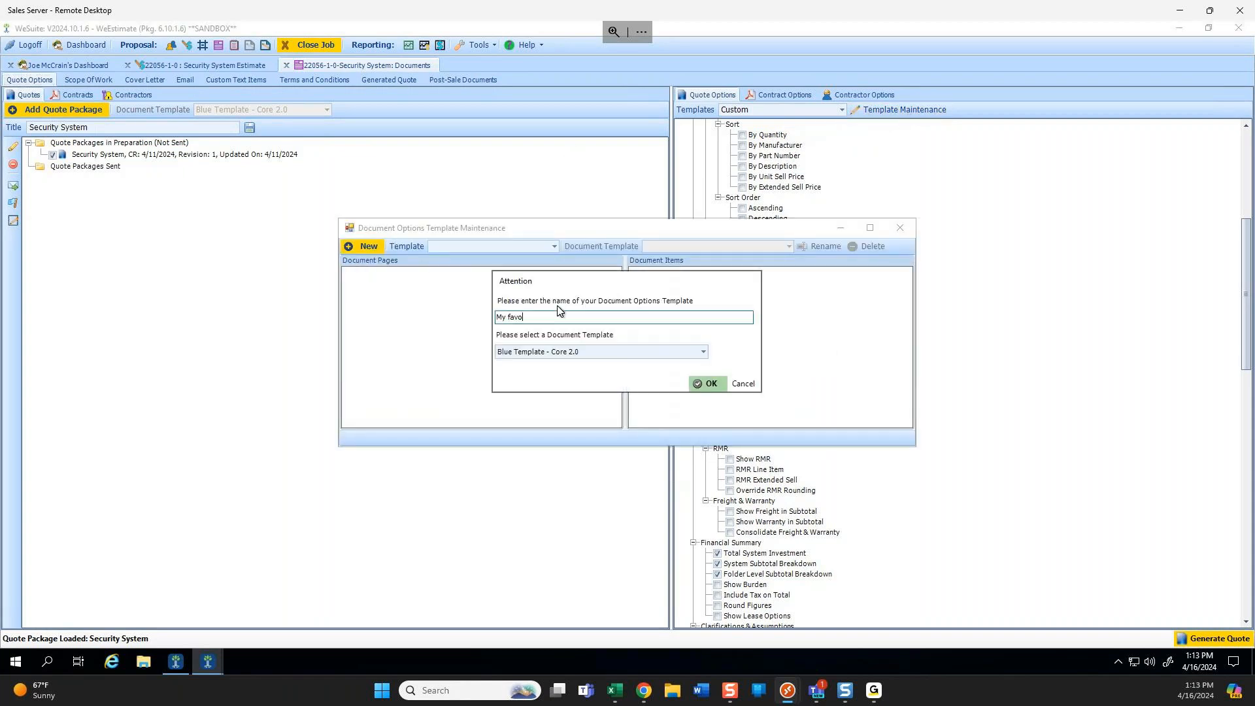
text(rite display)
click(693, 386)
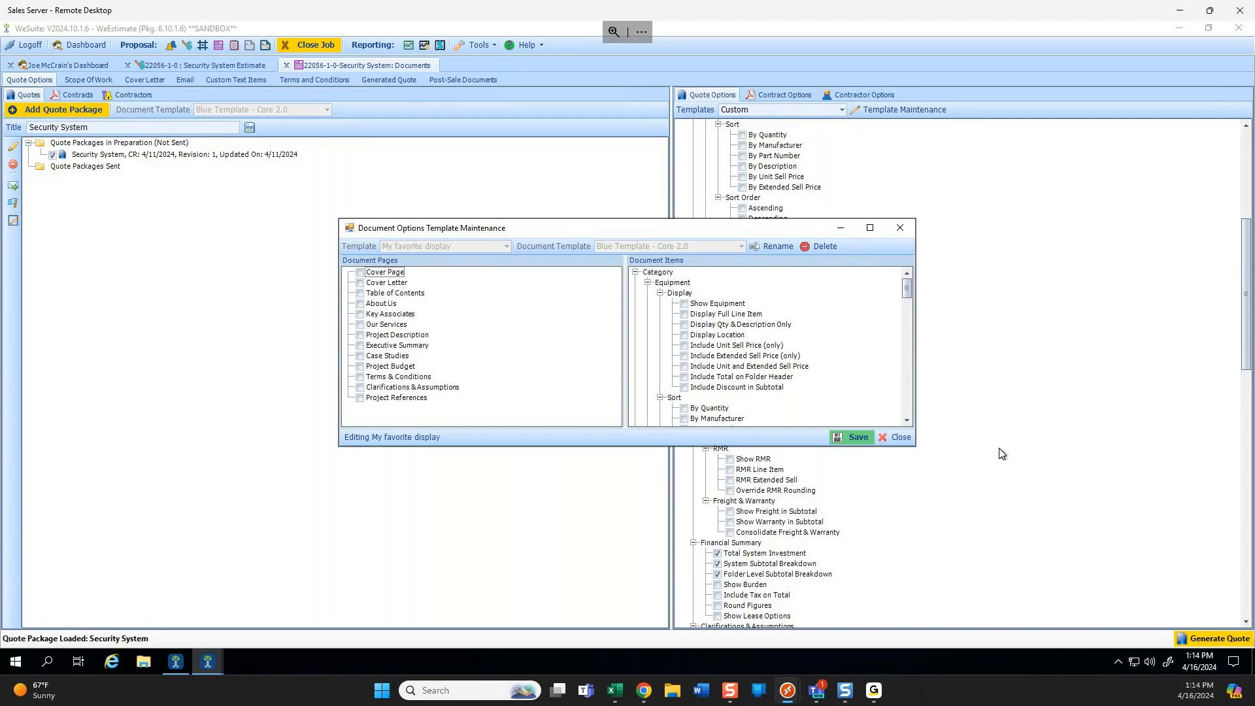
click(900, 438)
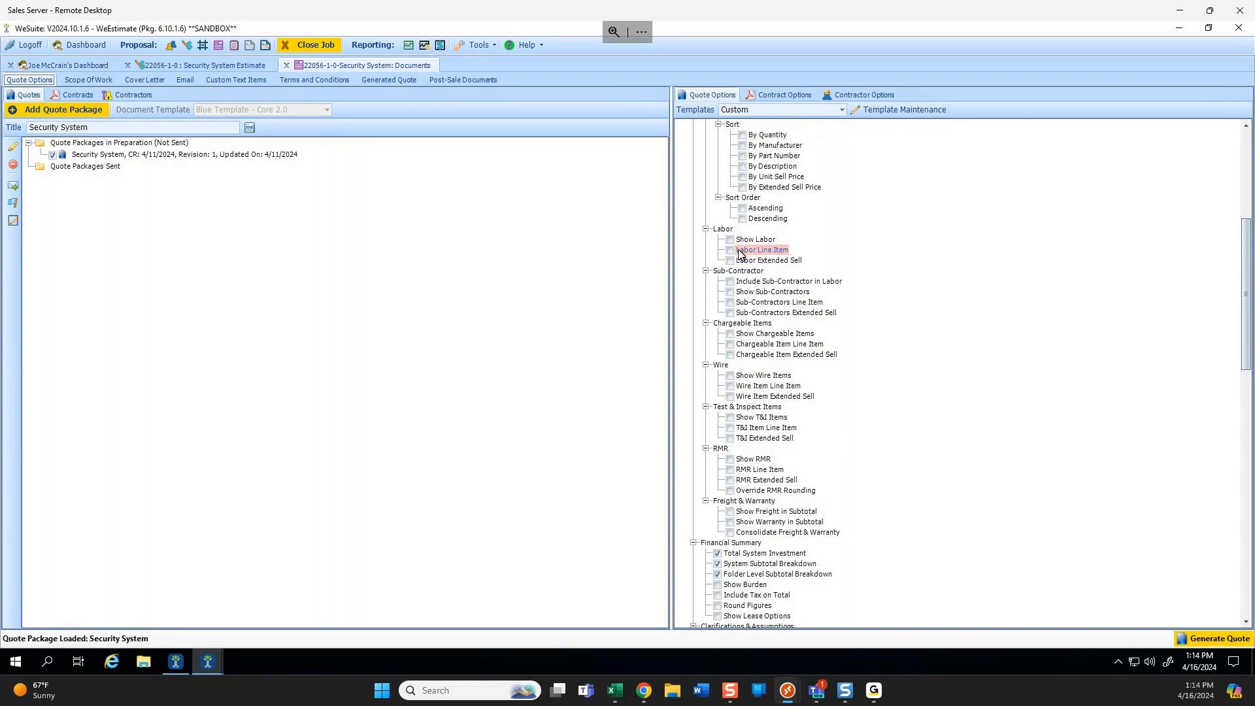
Close the Security System job and display all estimate items of the Alarm System estimate.
click(287, 66)
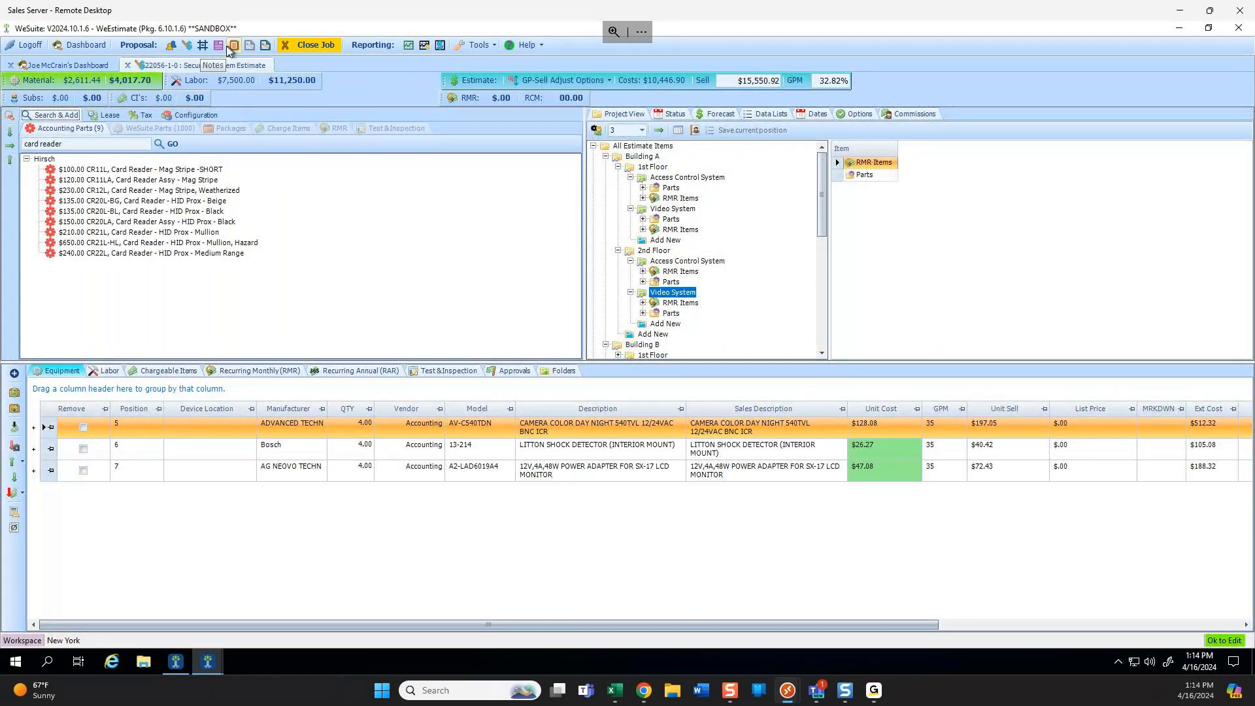
click(300, 46)
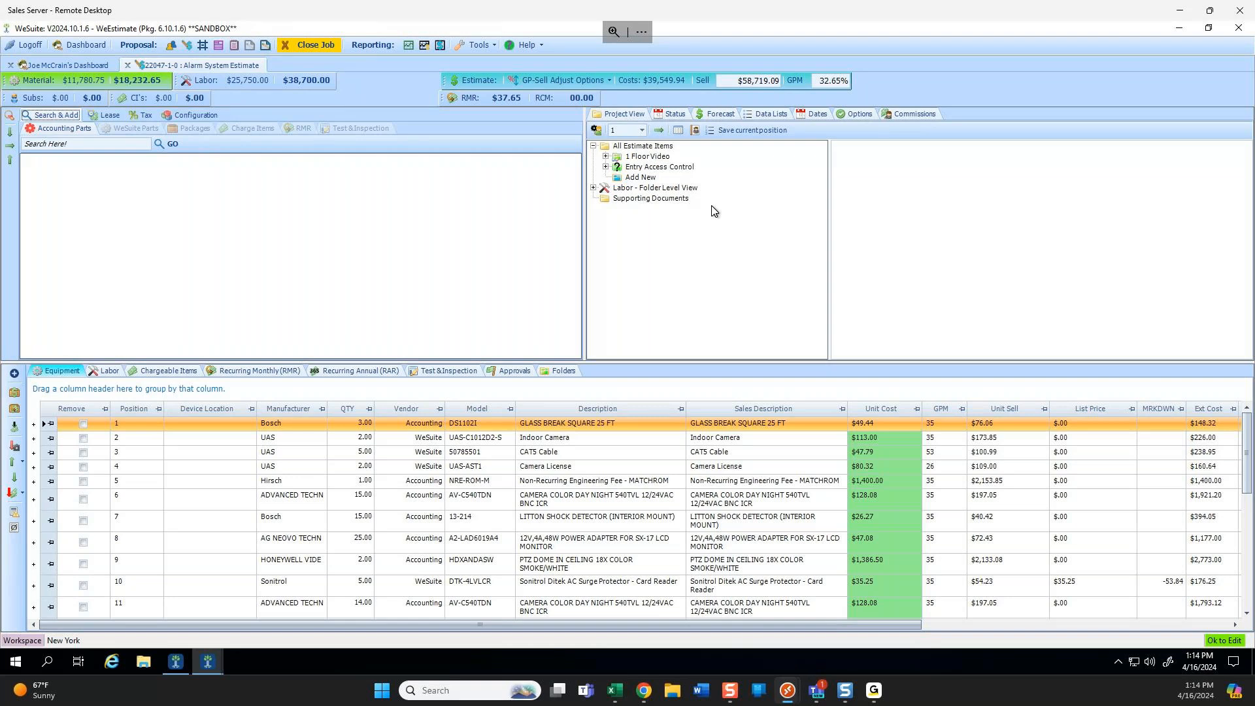
click(644, 147)
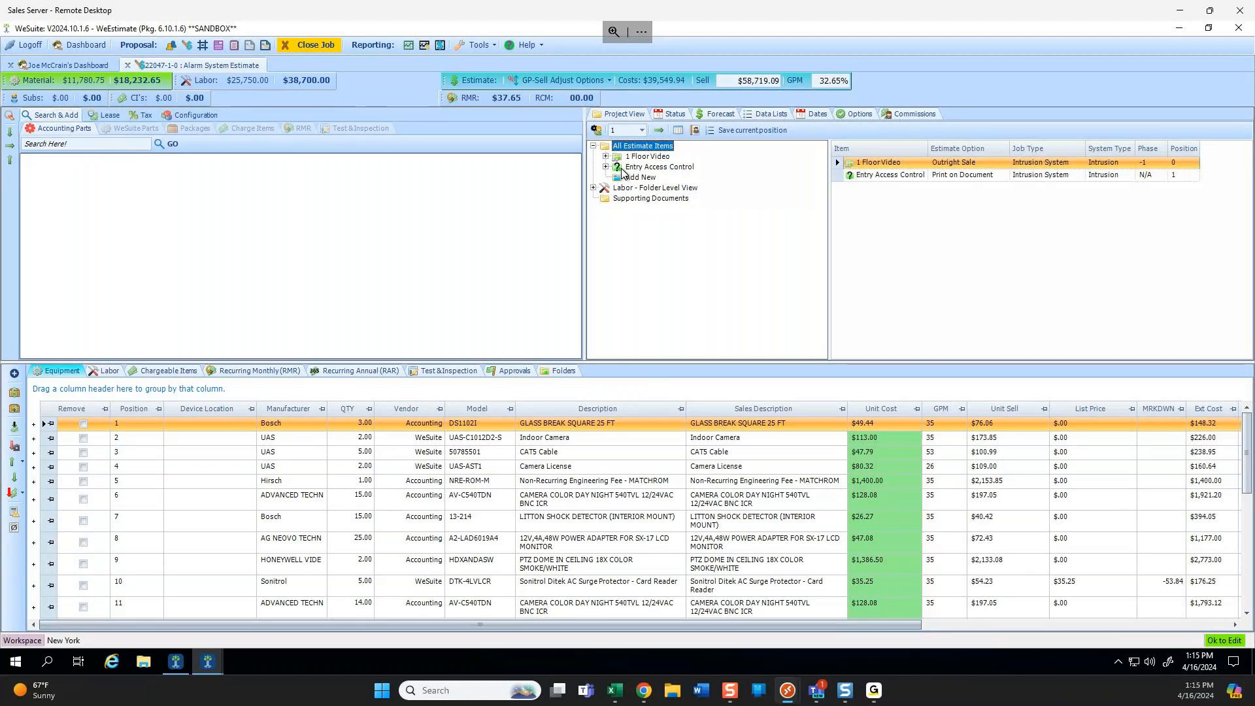
Load the unsent Revision 2 Alarm System quote package and generate its quote.
click(218, 44)
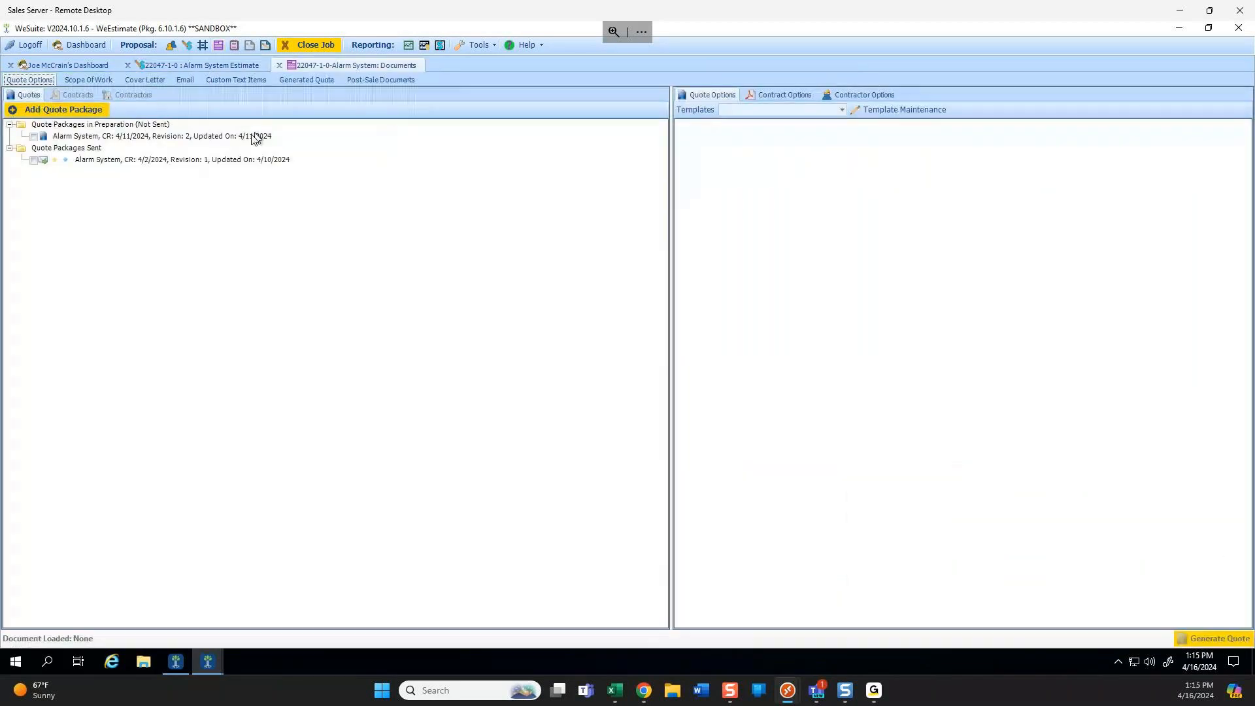
click(148, 159)
click(74, 136)
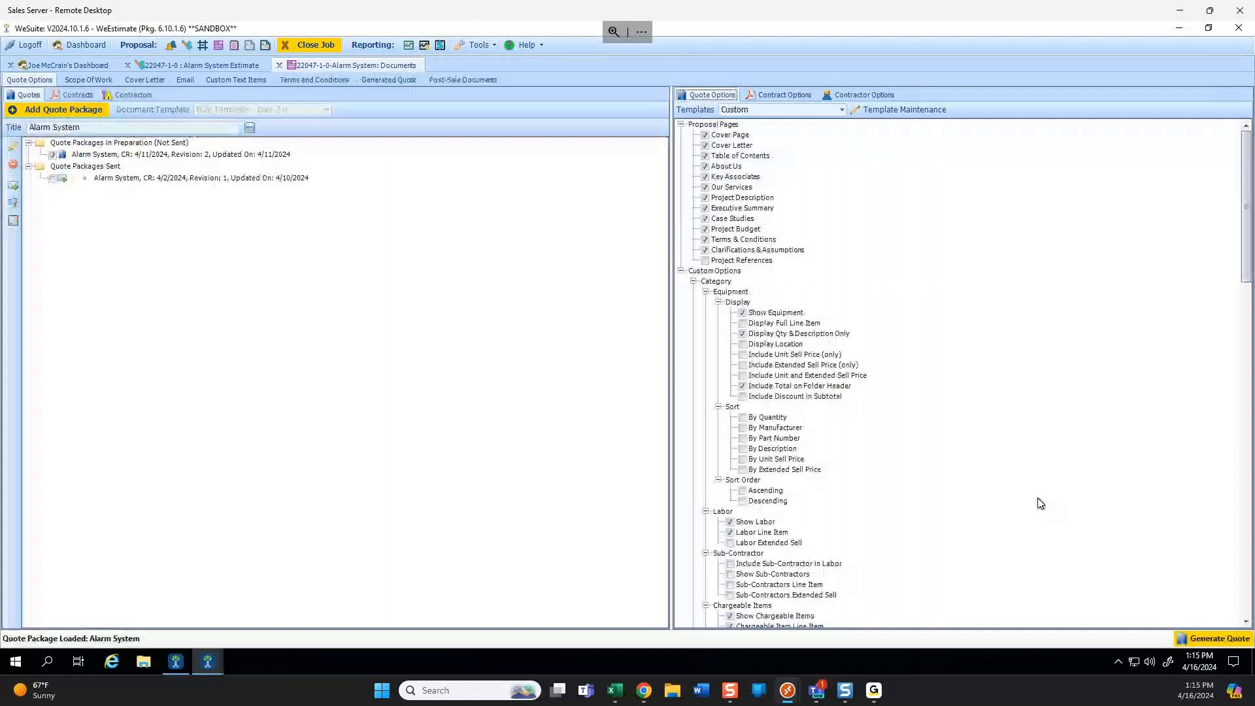
click(1221, 639)
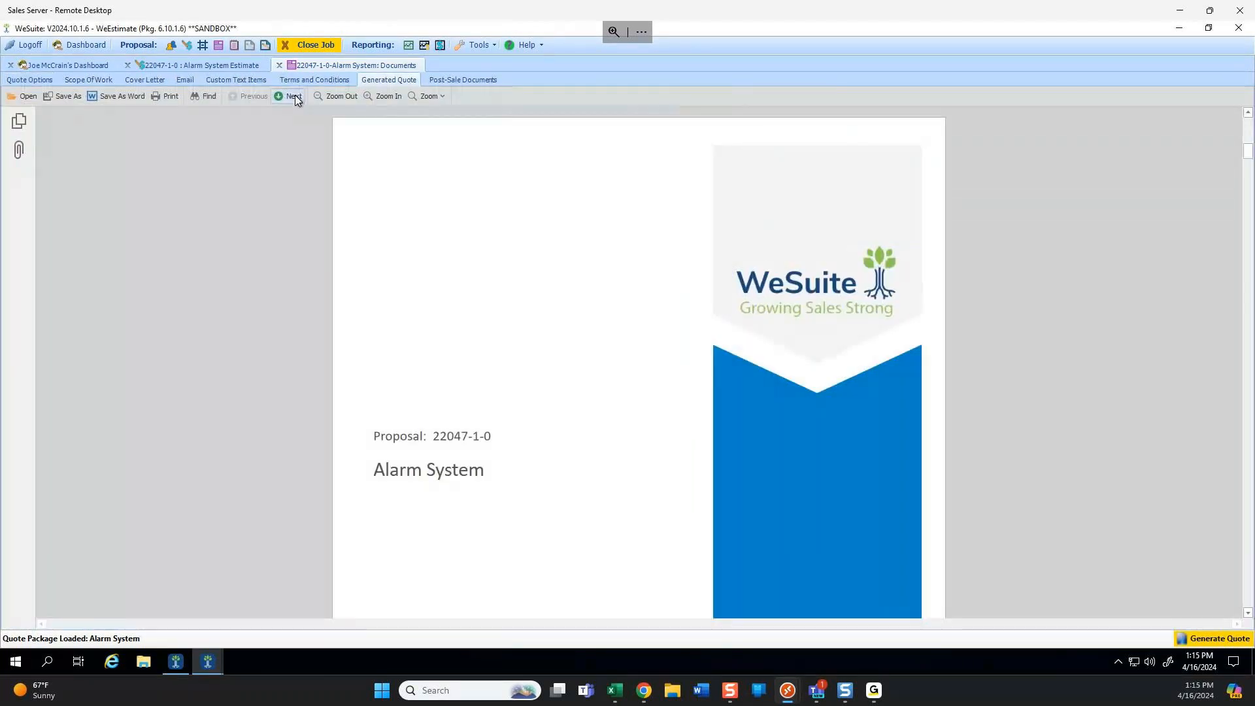
Page through the Alarm System quote to the Investment section and examine its Financial Summary and Available Options.
click(295, 95)
click(295, 96)
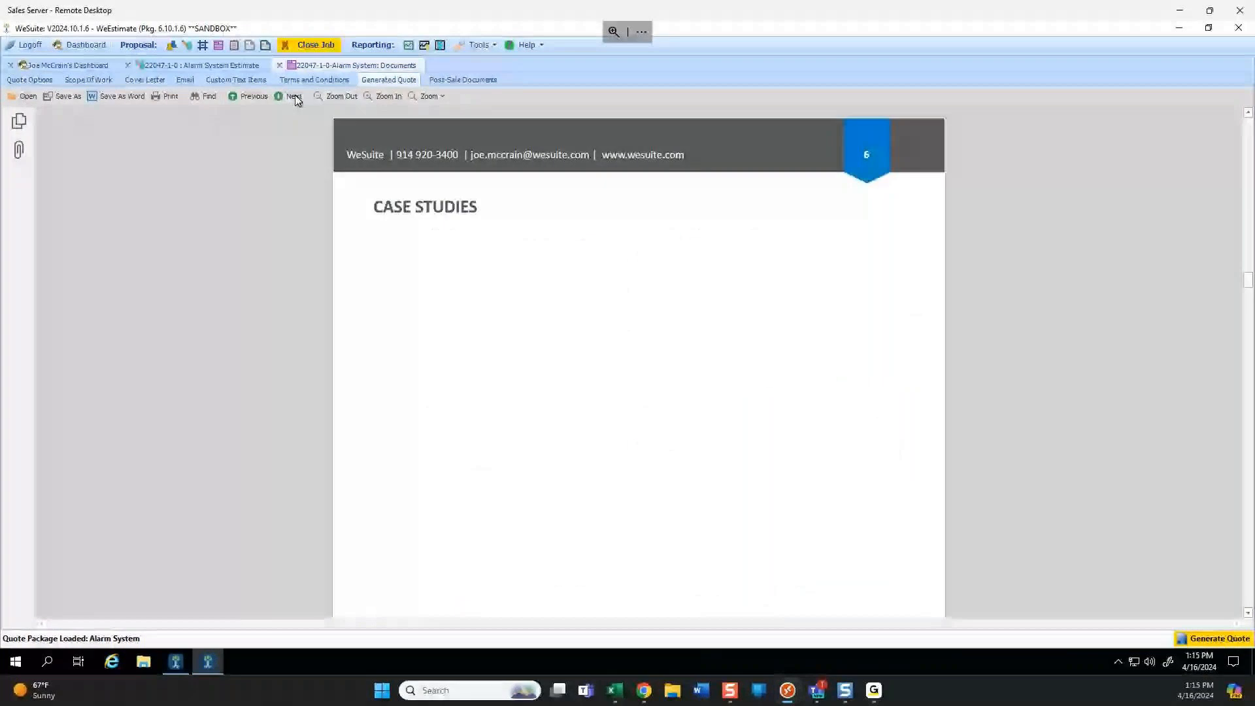
click(295, 96)
click(294, 96)
click(294, 96)
click(294, 96)
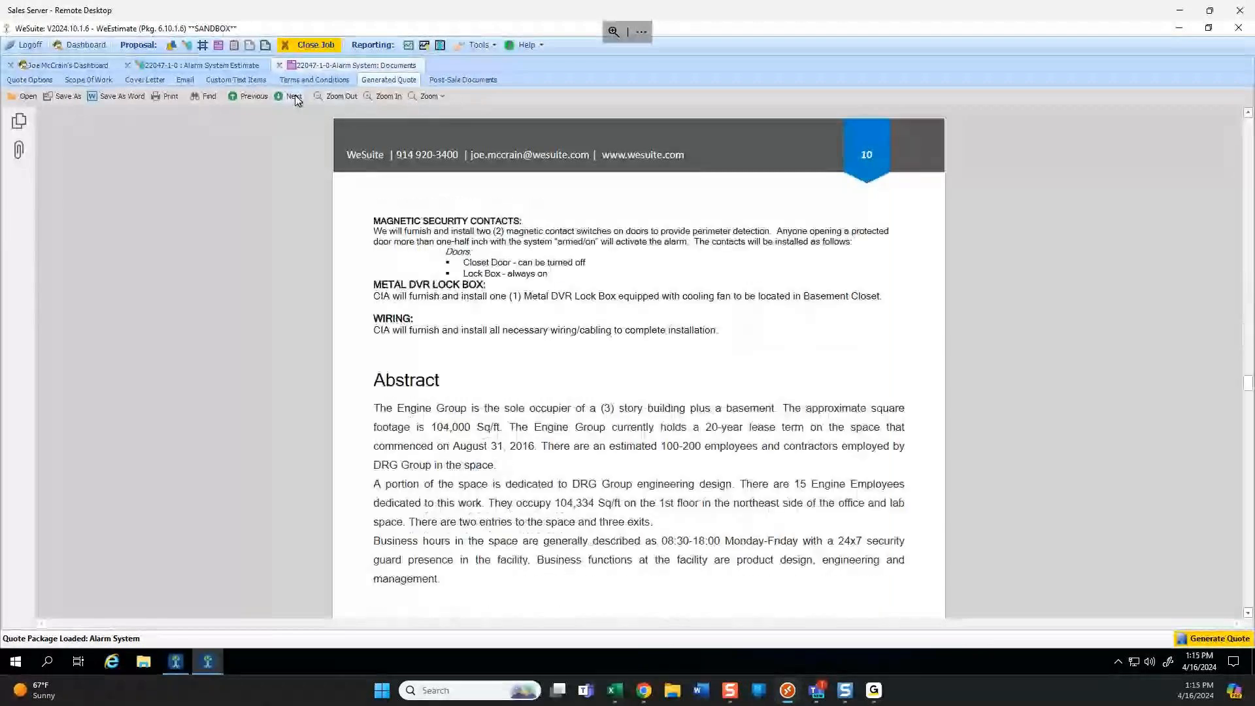
click(295, 96)
click(294, 96)
click(294, 96)
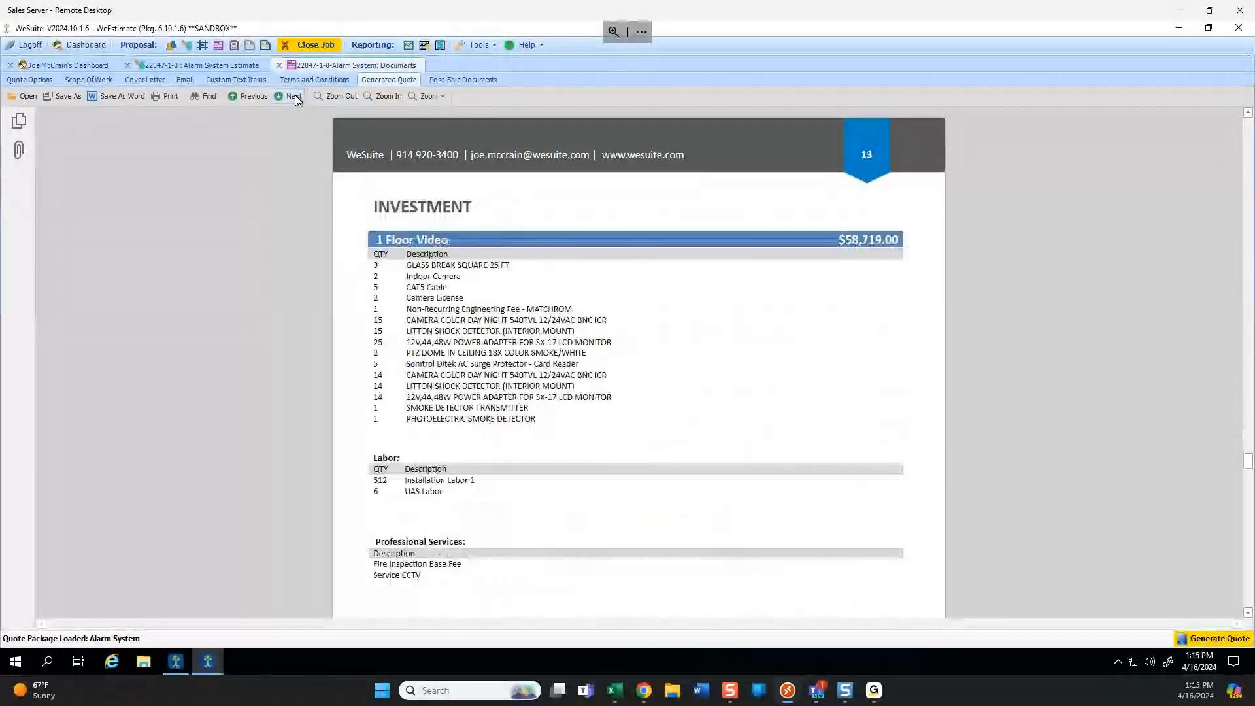
scroll(743, 334, down, 3)
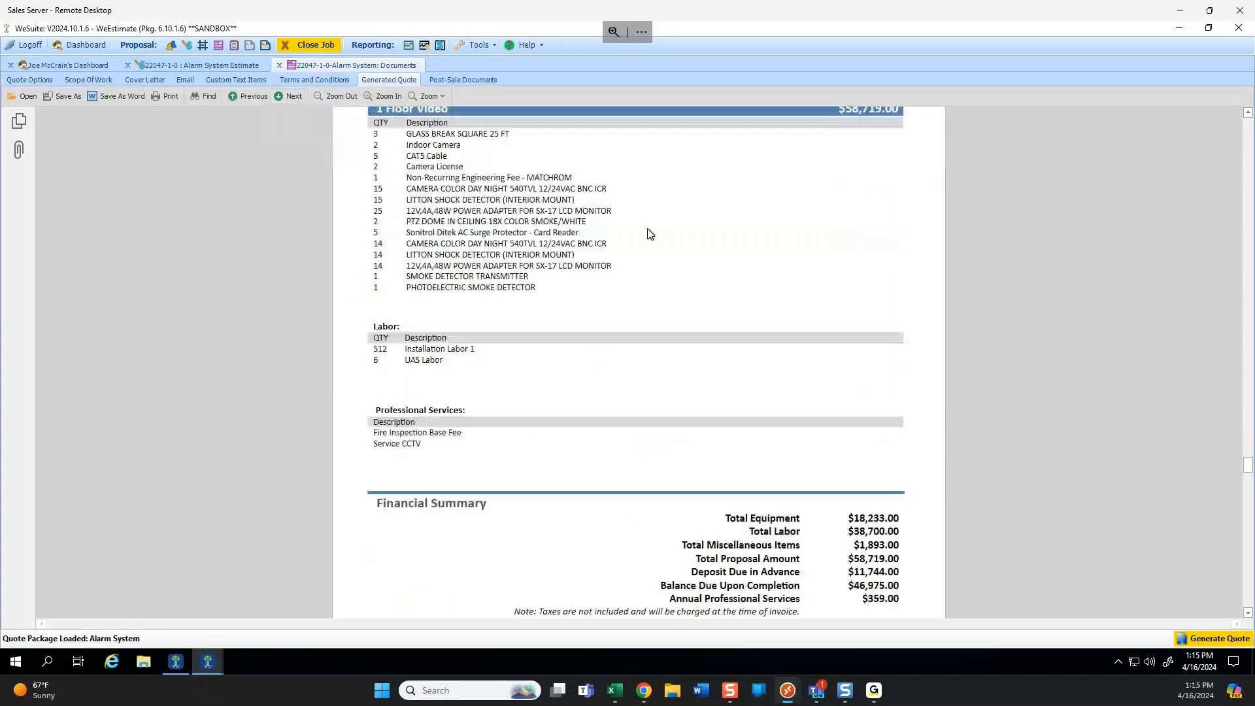
scroll(746, 308, down, 7)
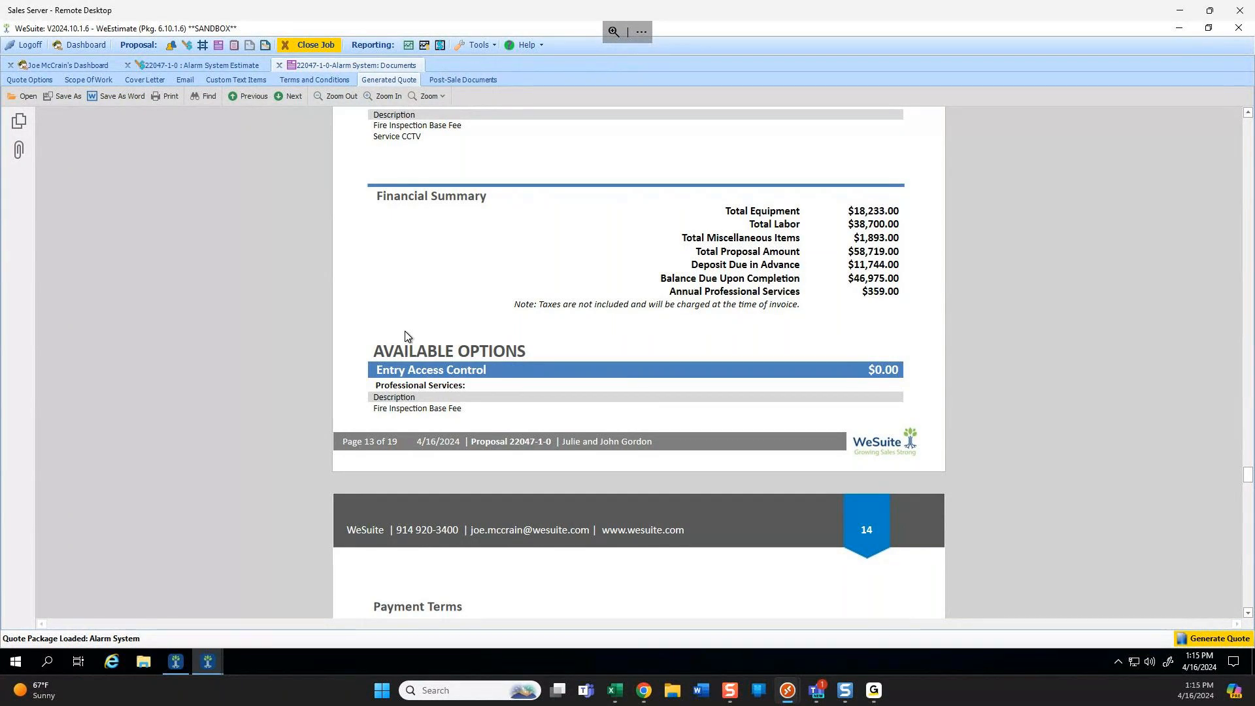
scroll(405, 336, up, 3)
scroll(408, 335, down, 4)
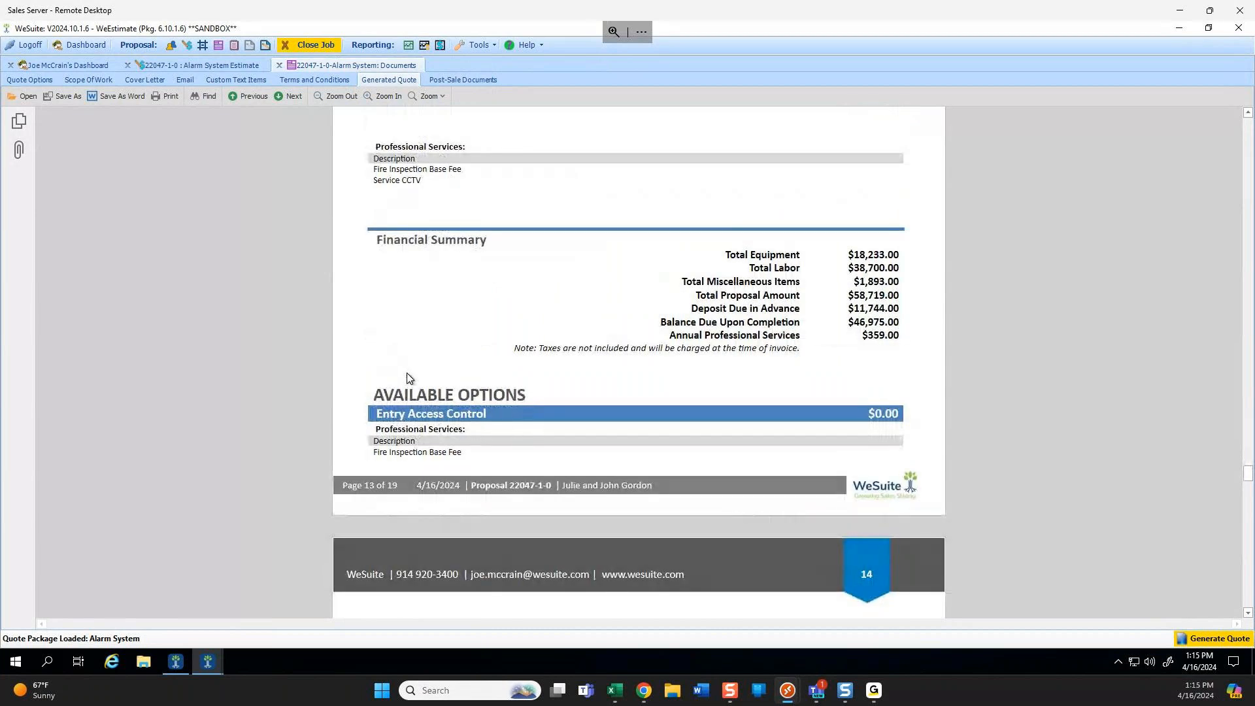
scroll(487, 377, down, 2)
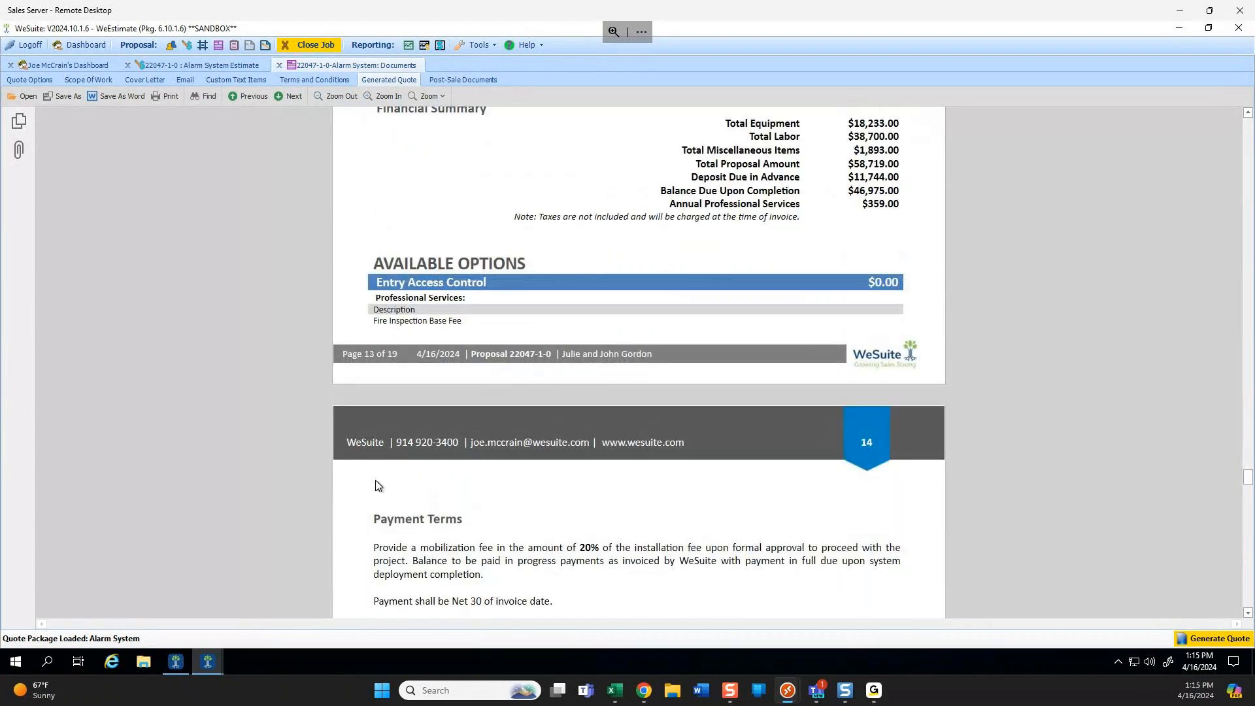
scroll(595, 343, up, 1)
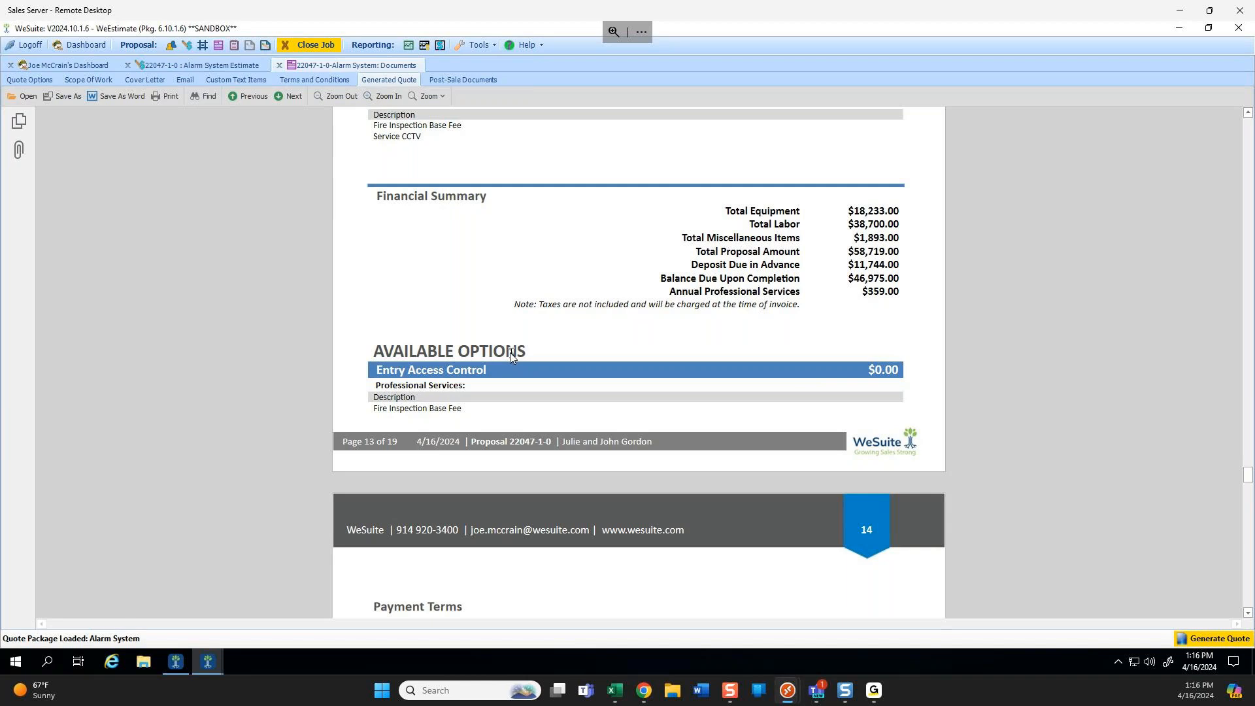
Try the Exclude From Sale and Print on Document estimate options on the 1 Floor Video folder, and return it to Outright Sale.
click(187, 65)
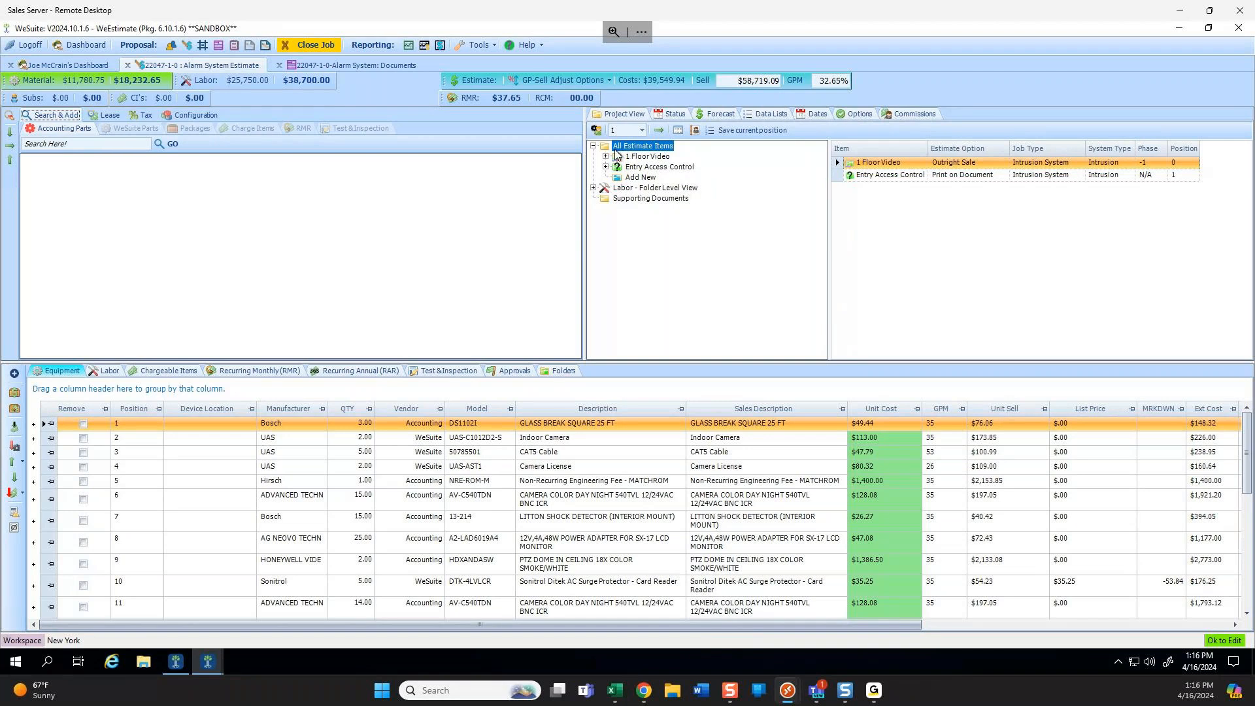
mouse_move(1012, 177)
click(1004, 164)
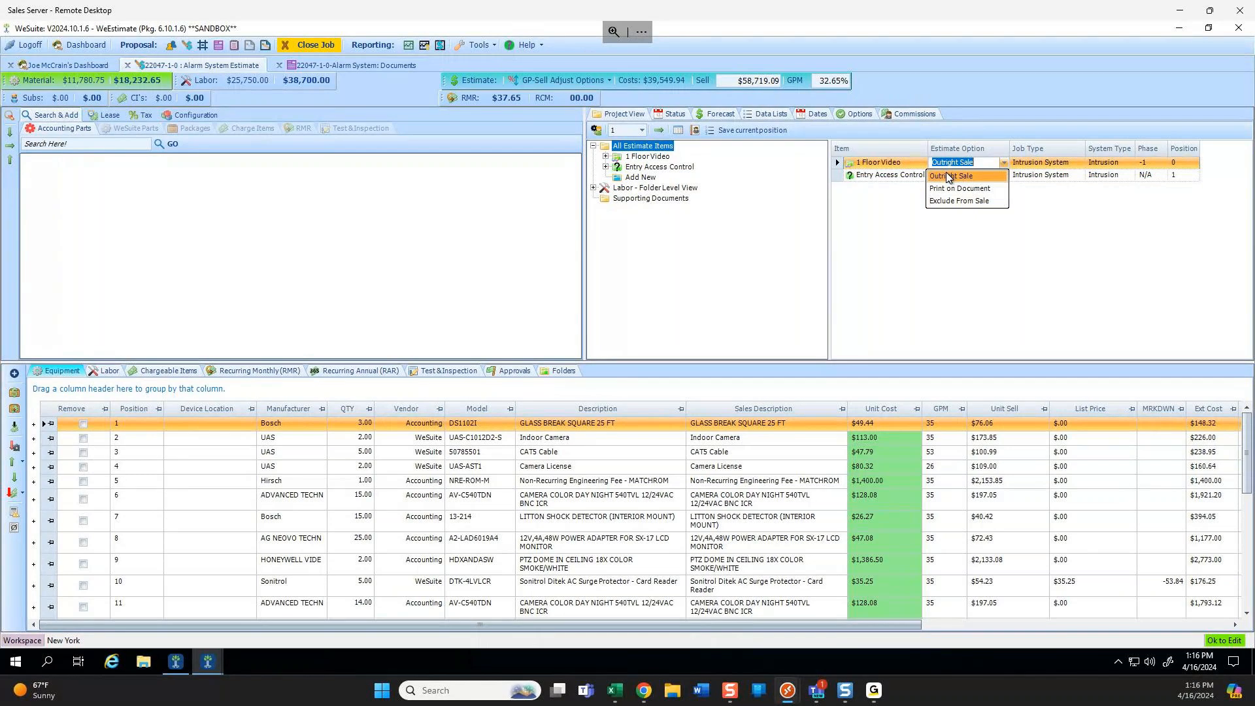
click(996, 202)
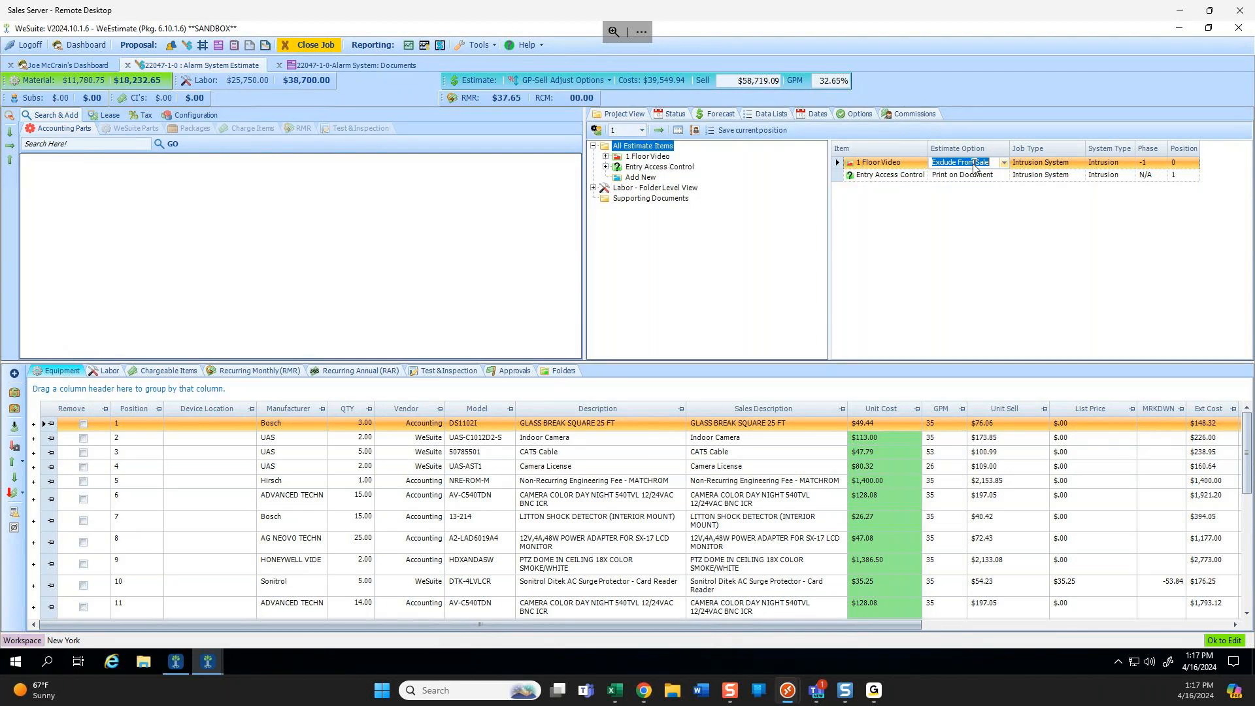
click(1002, 162)
click(954, 189)
click(1004, 162)
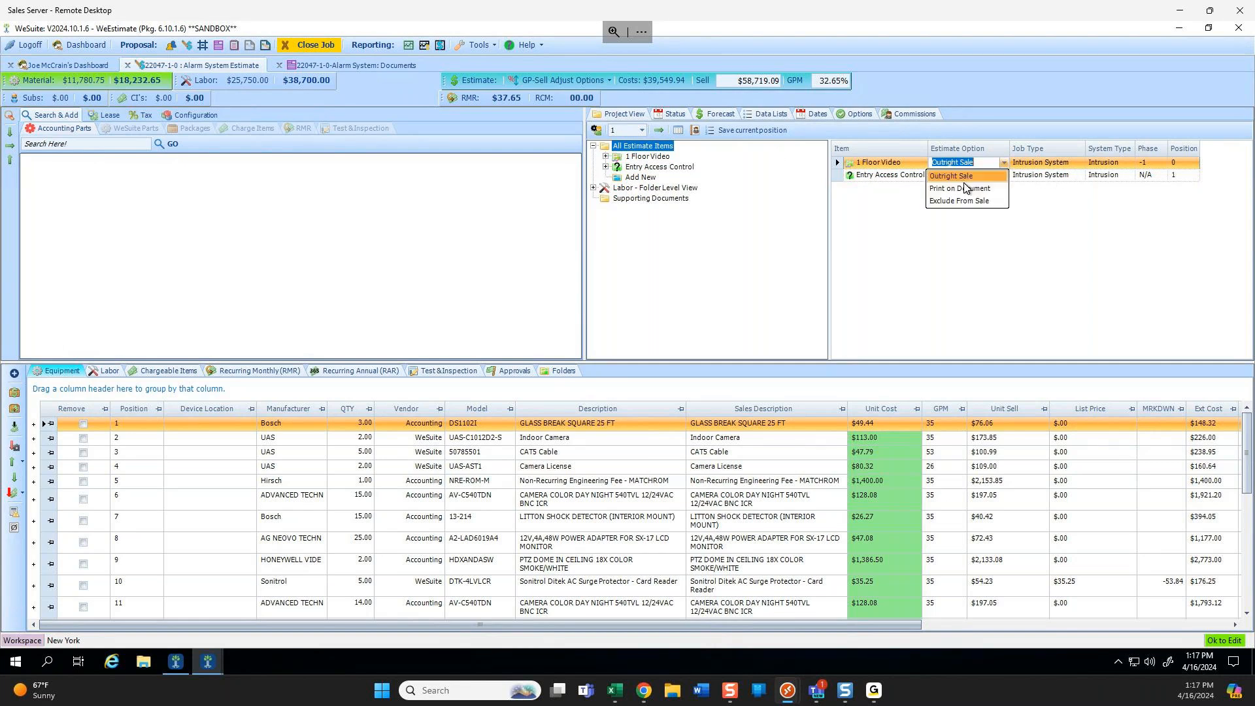
click(974, 188)
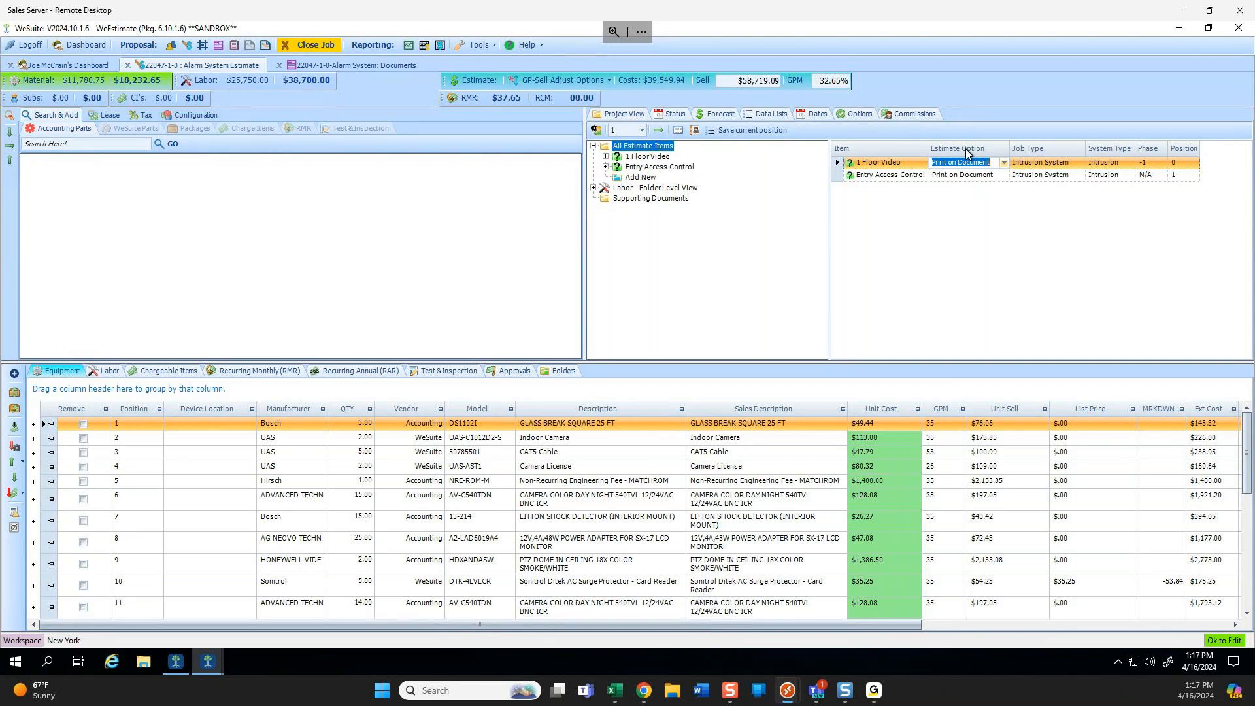
click(1005, 163)
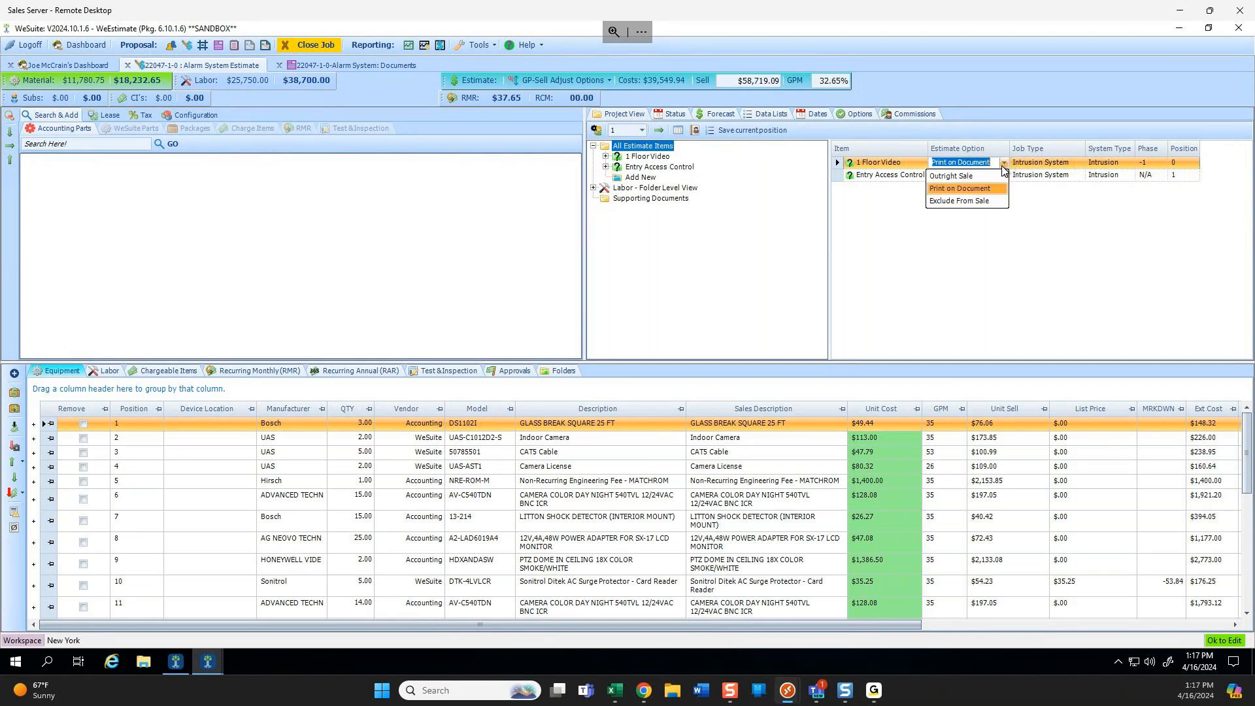
click(968, 176)
Add a new estimate folder named "Optional Service Agreement" to the Alarm System estimate.
click(632, 180)
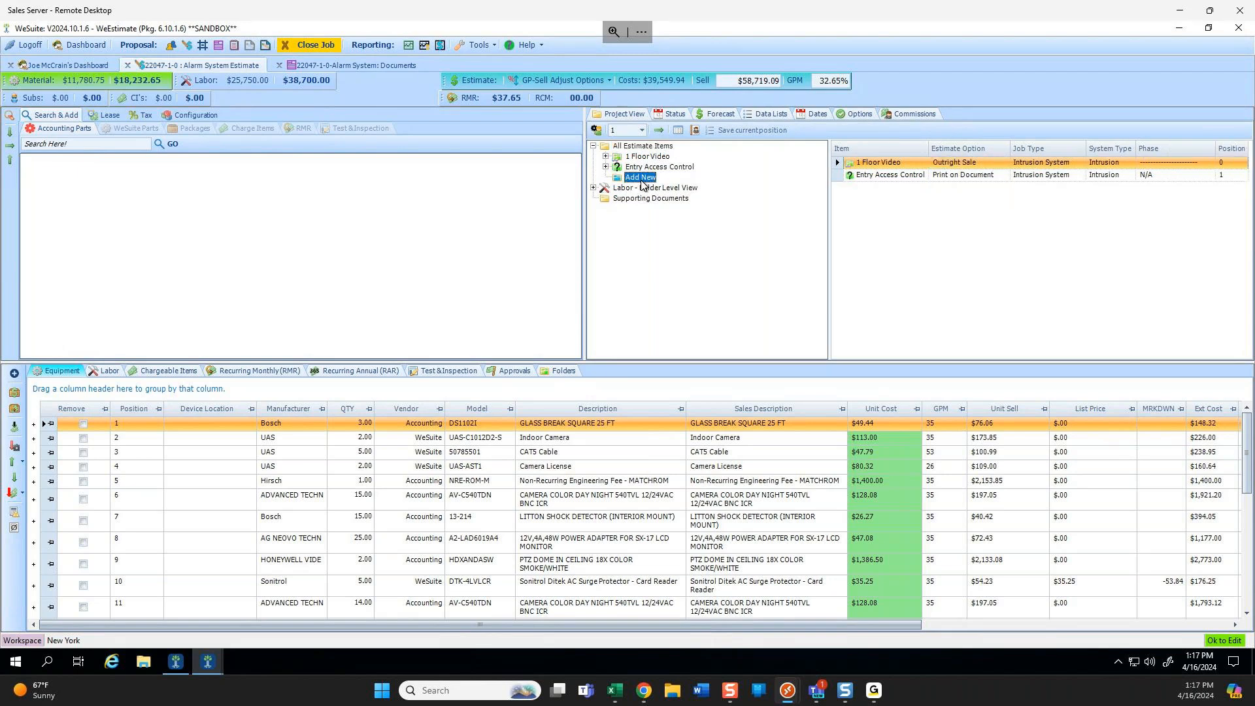
text(Op)
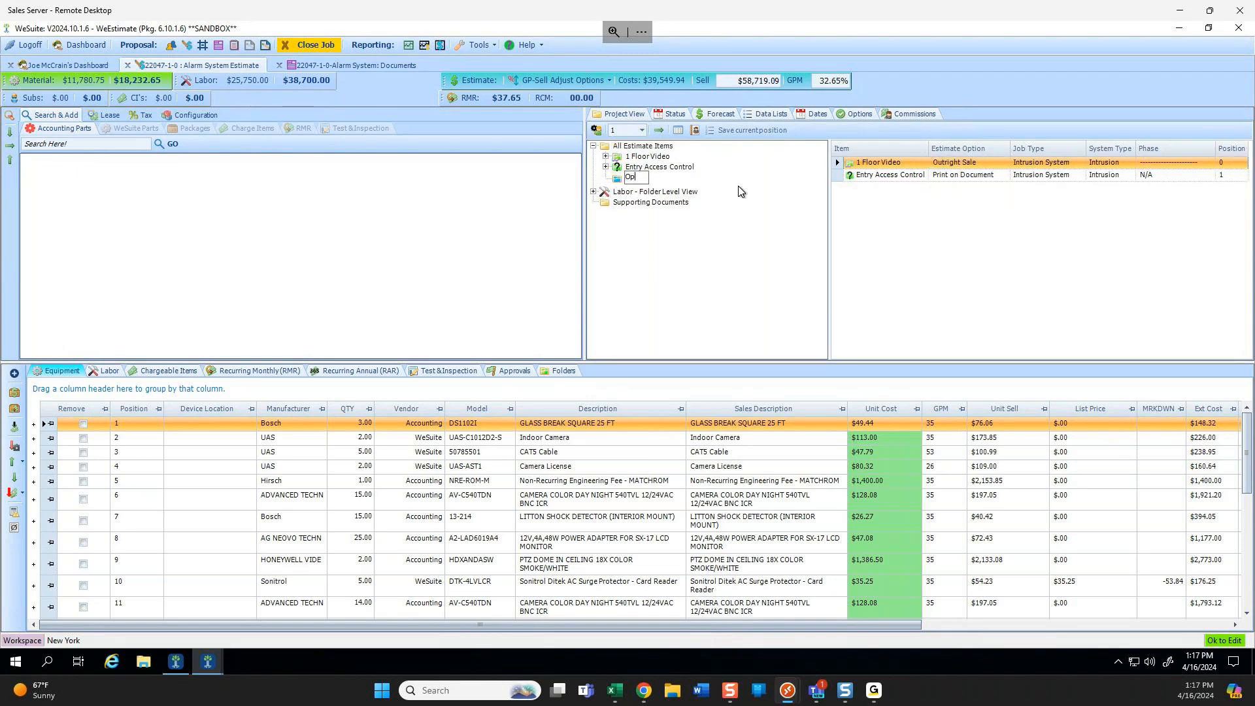
text(tional Service Agreement)
key(Return)
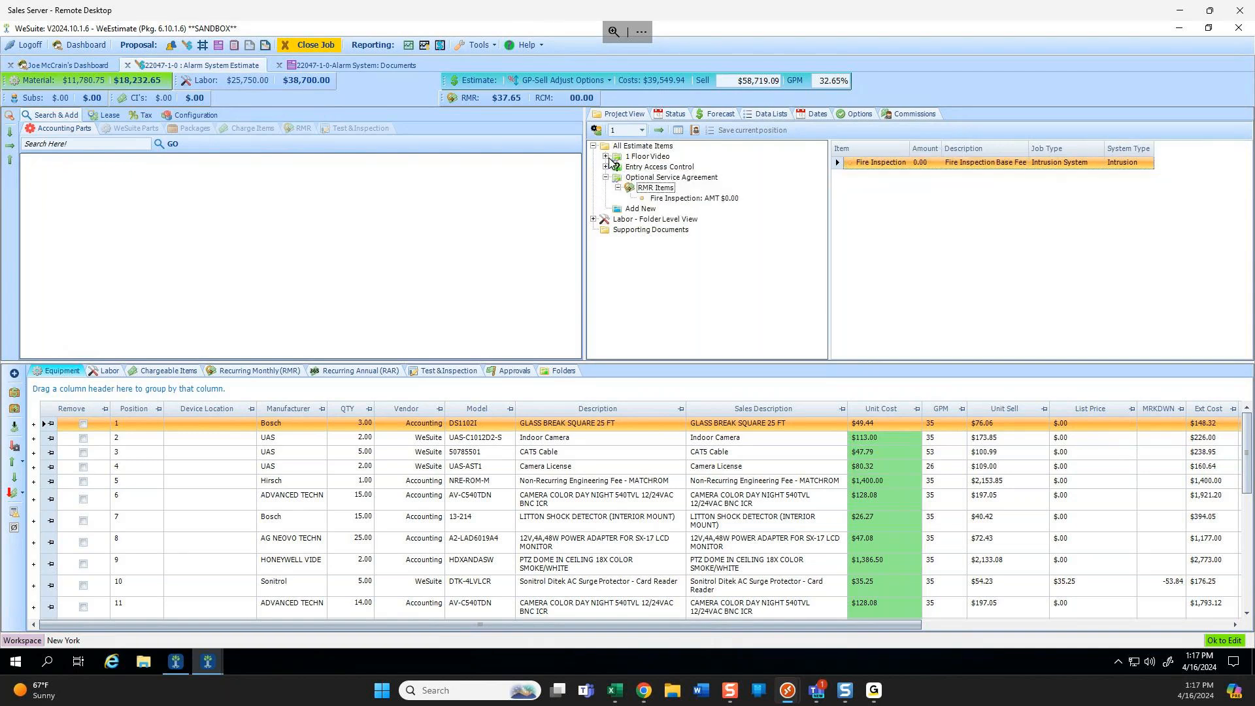
Set the Optional Service Agreement folder's estimate option to Print on Document and select its Position value.
click(661, 148)
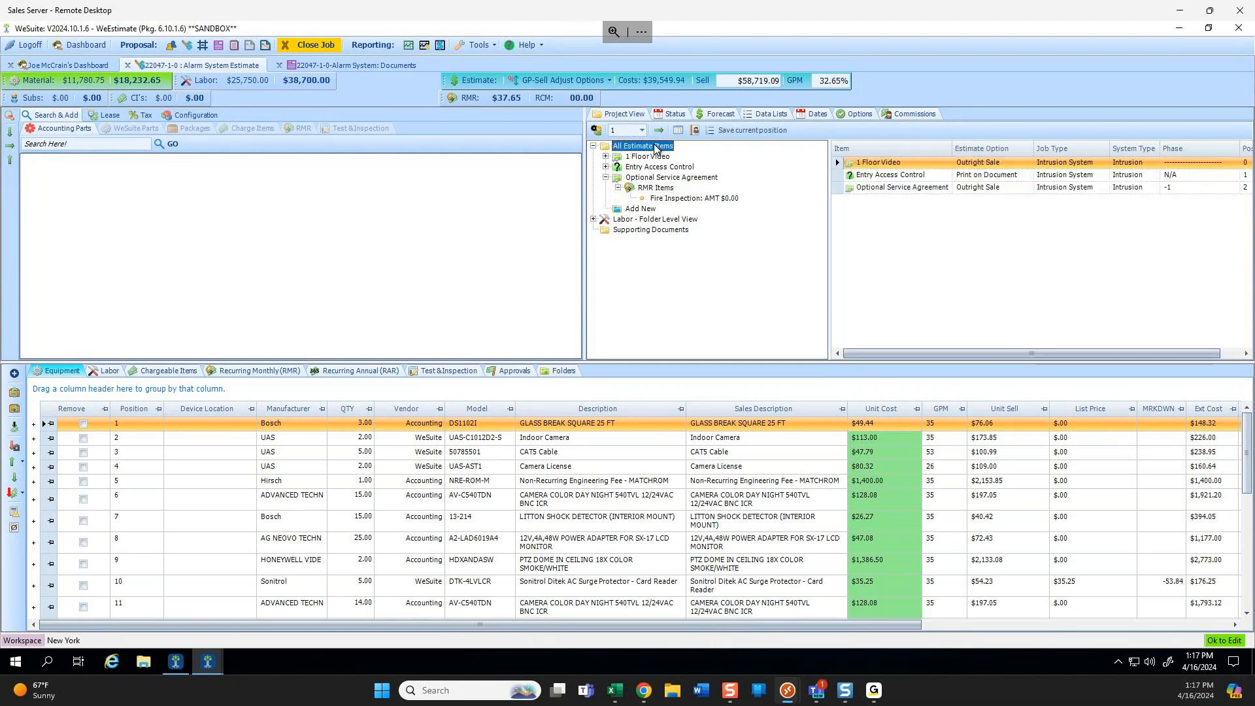
click(1027, 188)
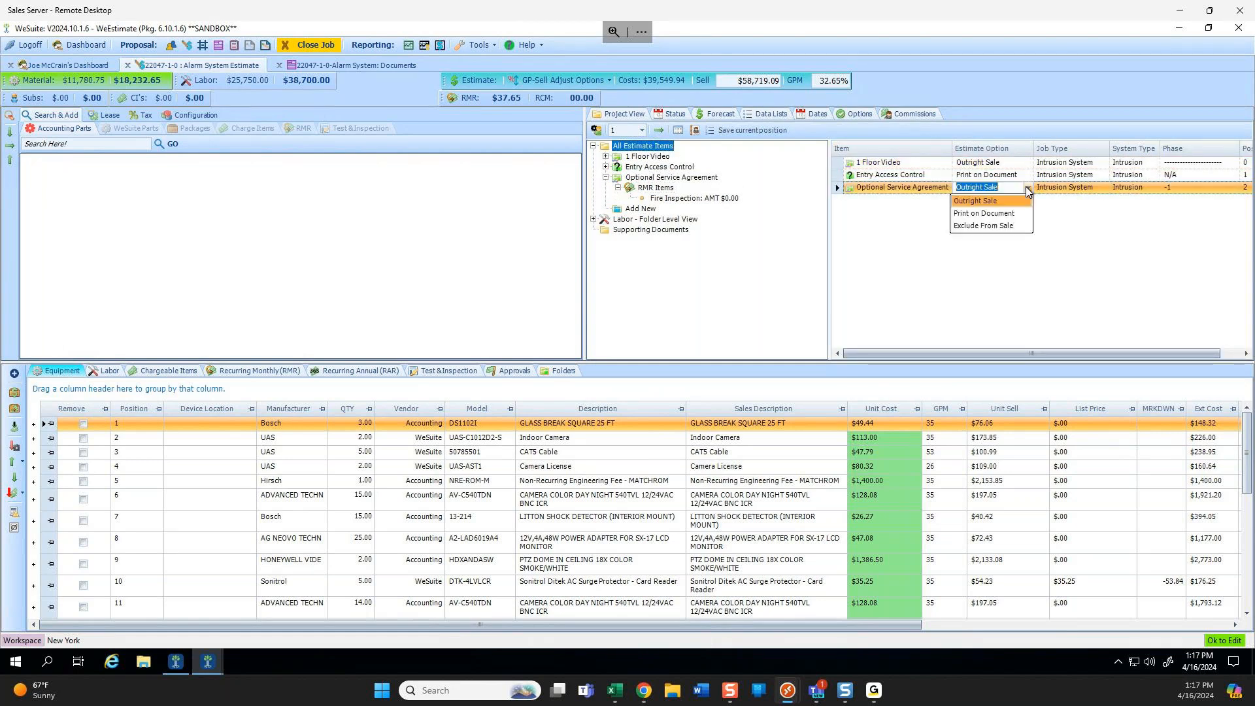
click(984, 213)
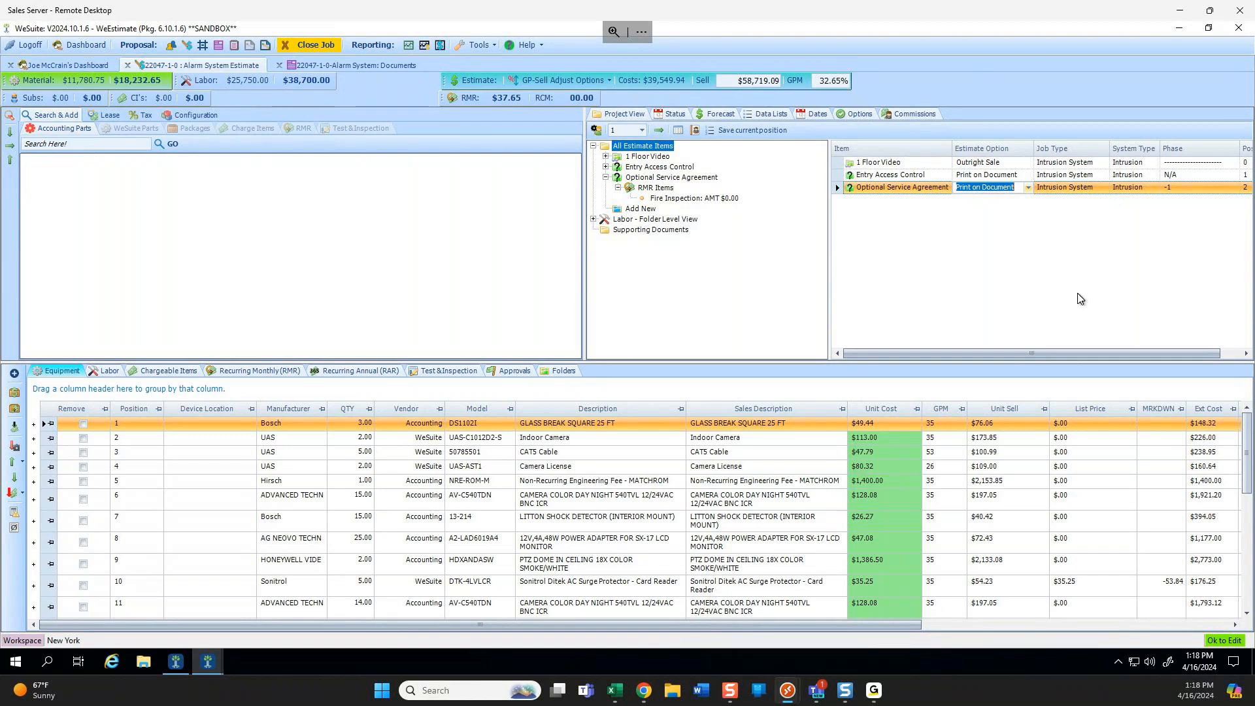
drag(1066, 351, 1161, 345)
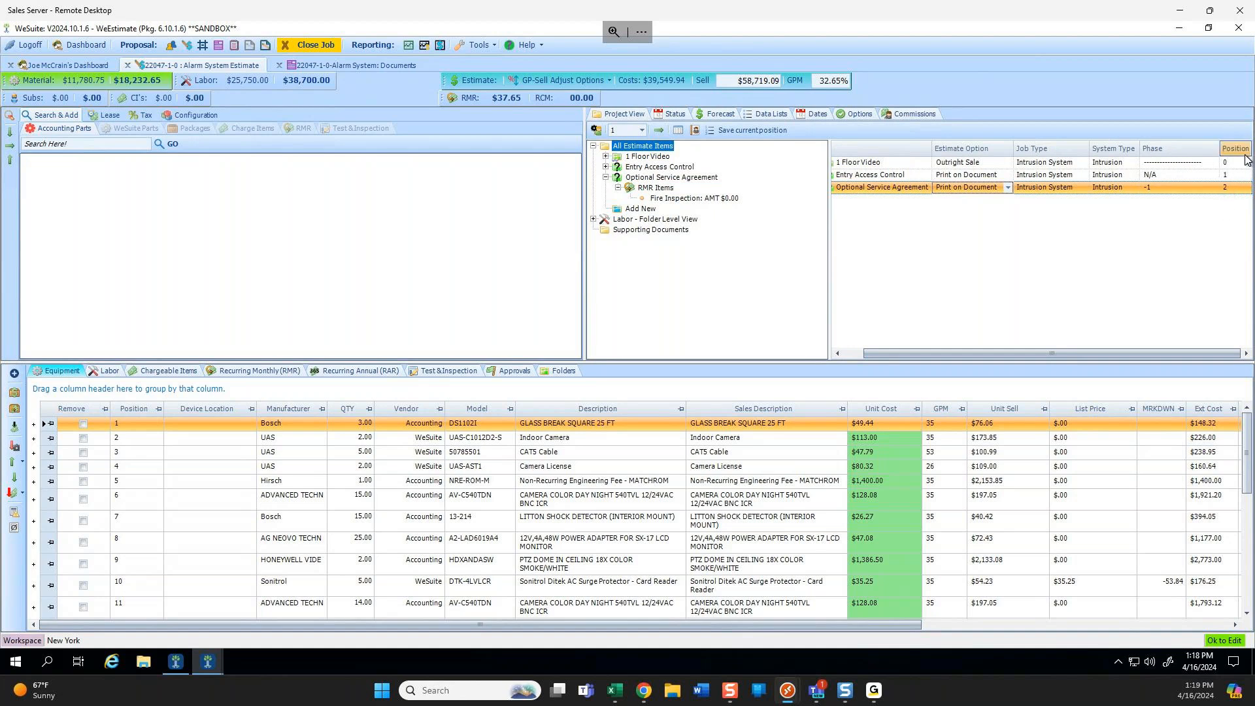
click(1231, 188)
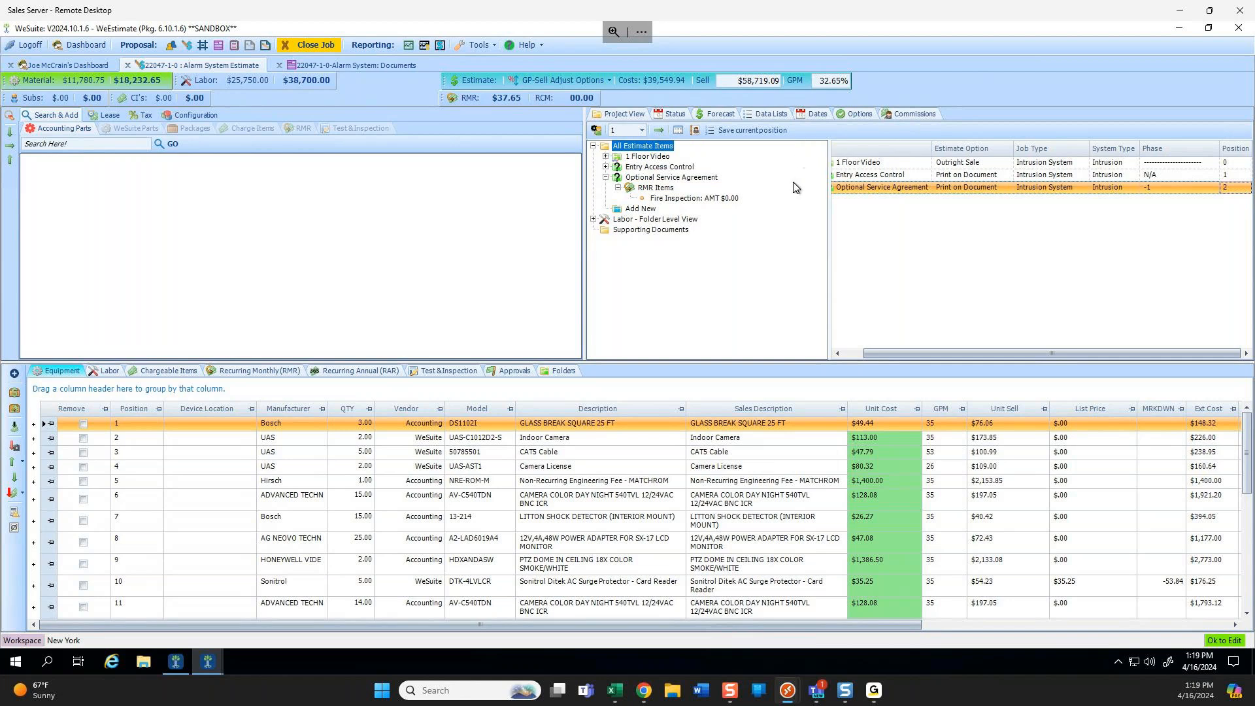
Add the 3 Year Service recurring item, RMR 2% on Labor Hours Sell, to the Optional Service Agreement folder.
click(302, 128)
drag(122, 170, 647, 177)
click(622, 358)
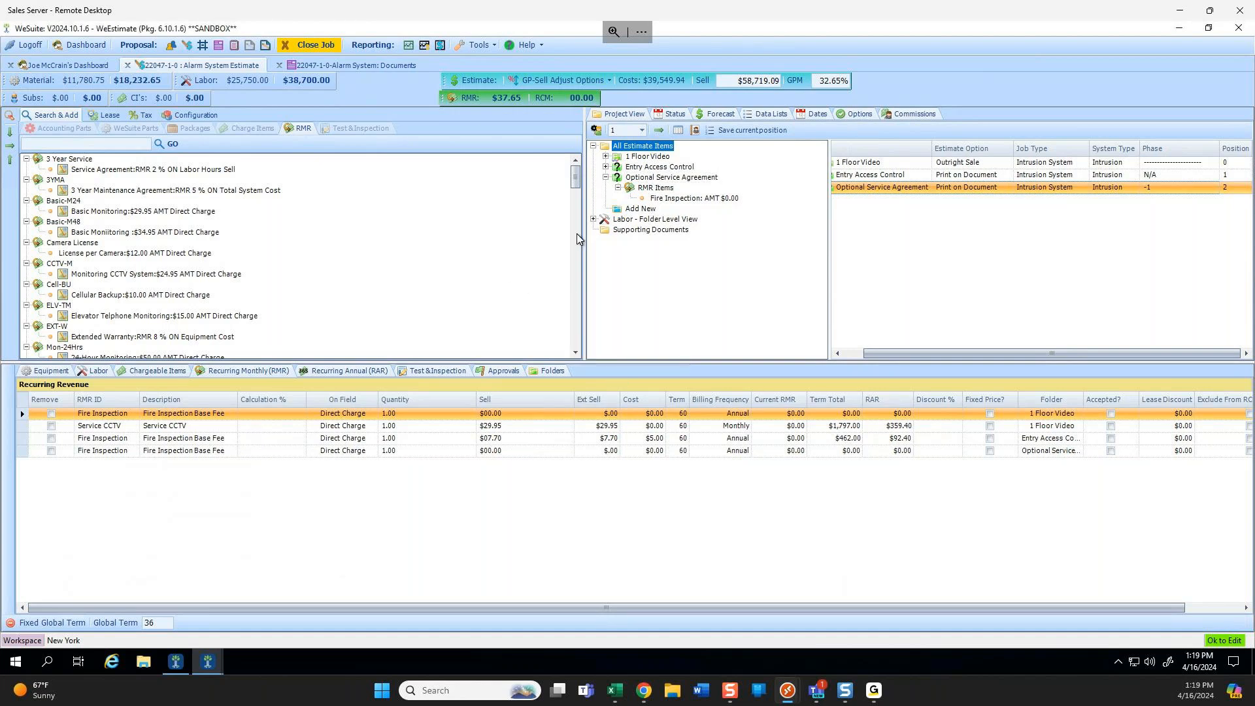
Delete the Fire Inspection recurring item from the Entry Access Control folder.
click(652, 165)
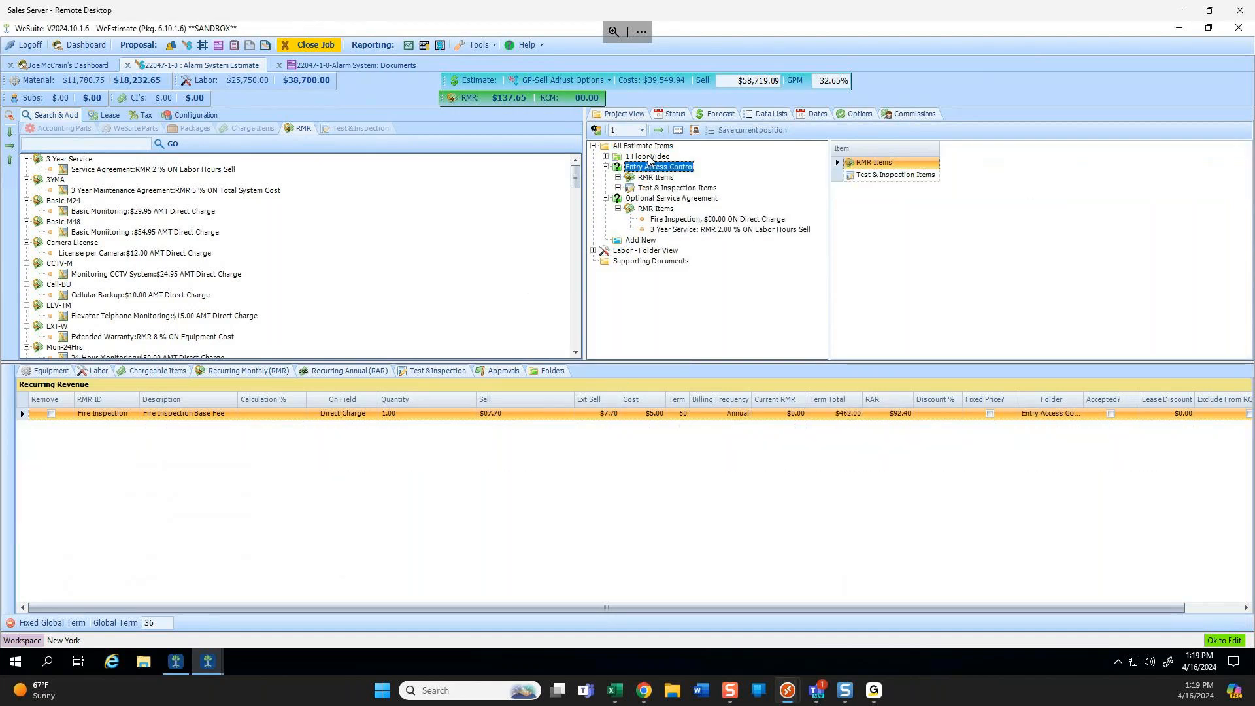
click(51, 414)
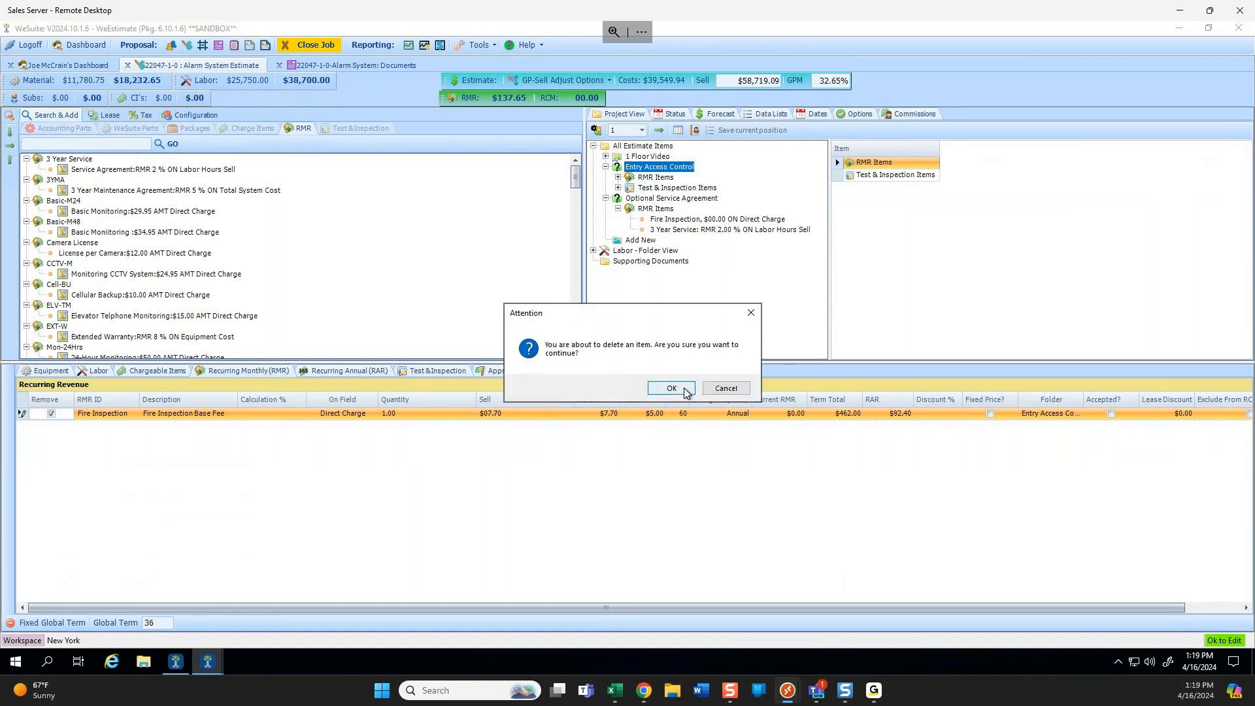
click(706, 388)
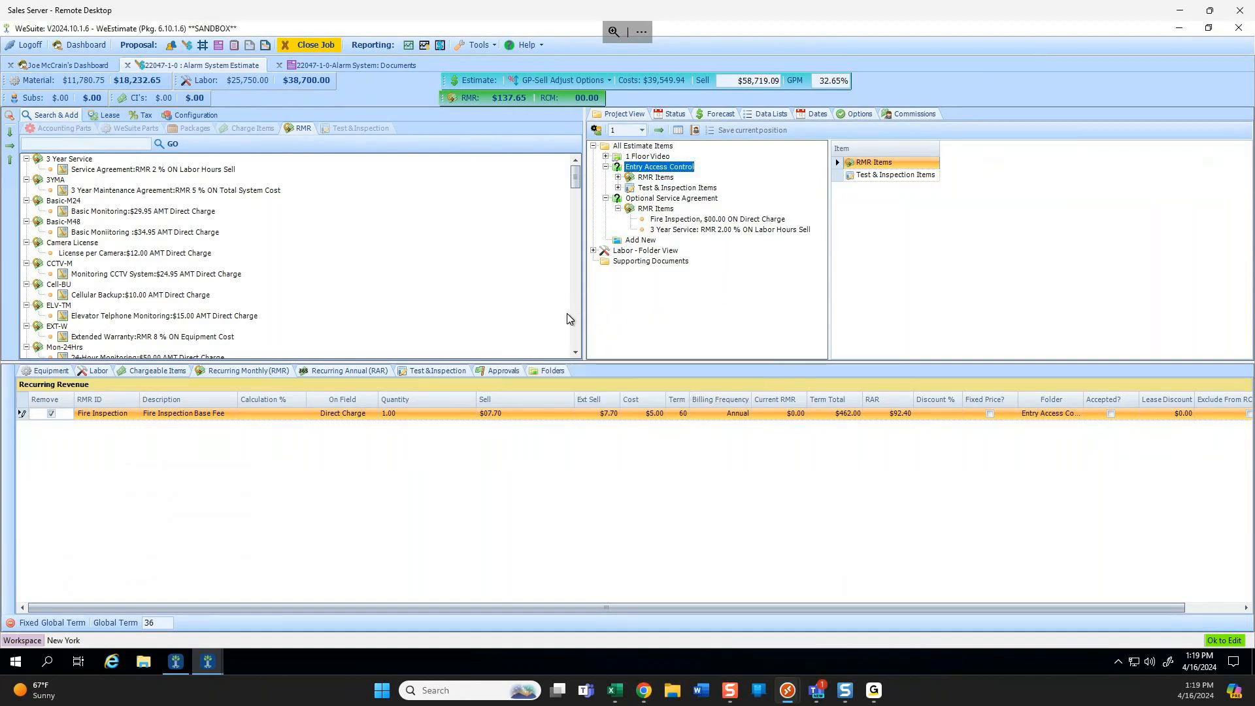
View the parts in the 1 Floor Video folder and collapse the folder again.
click(640, 158)
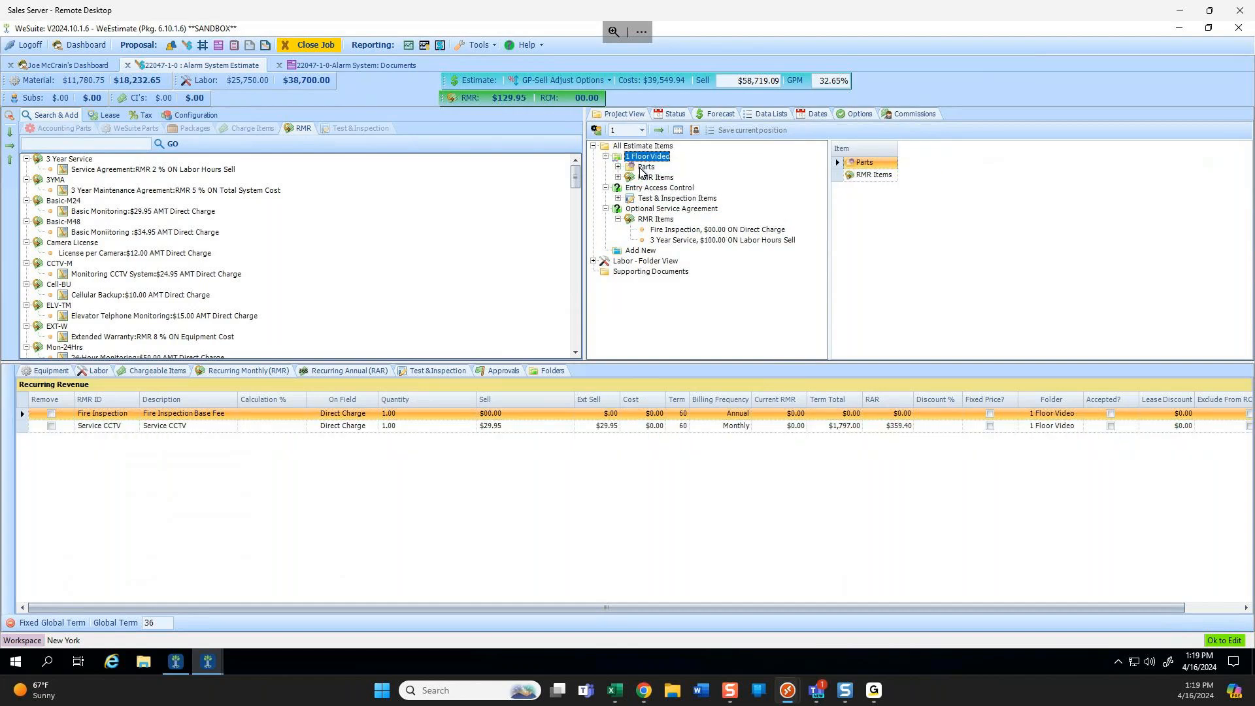
click(645, 167)
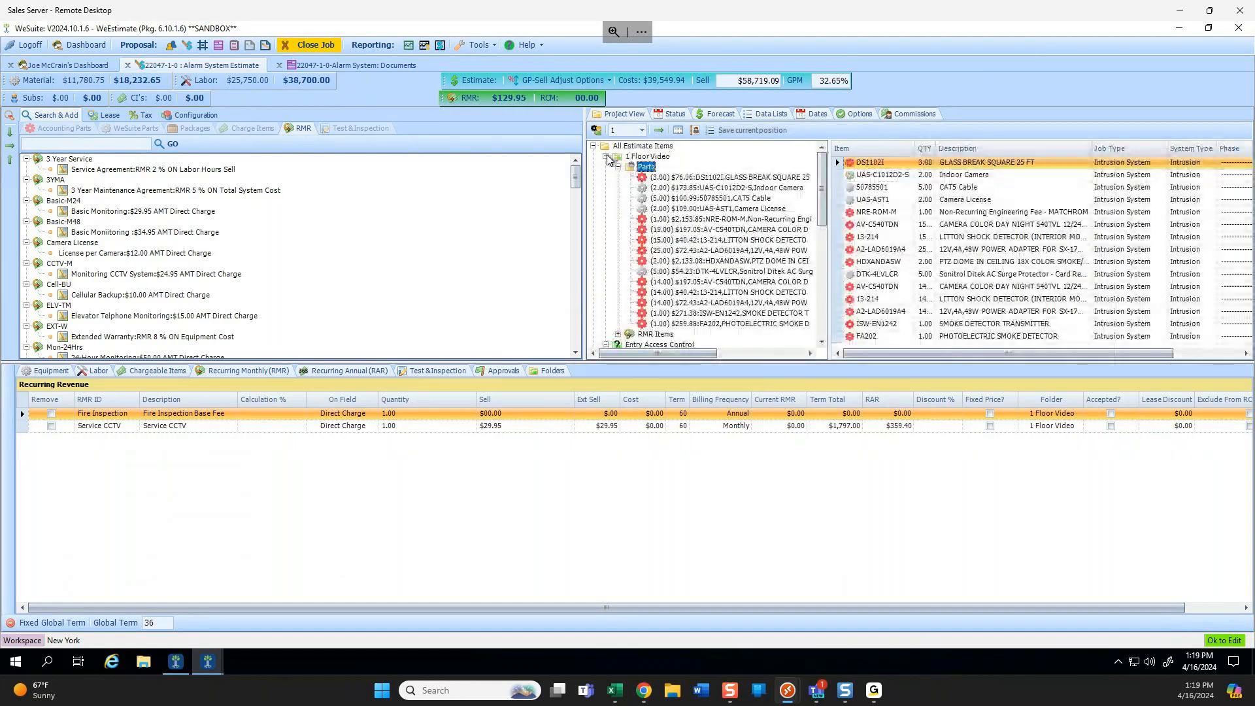
click(607, 158)
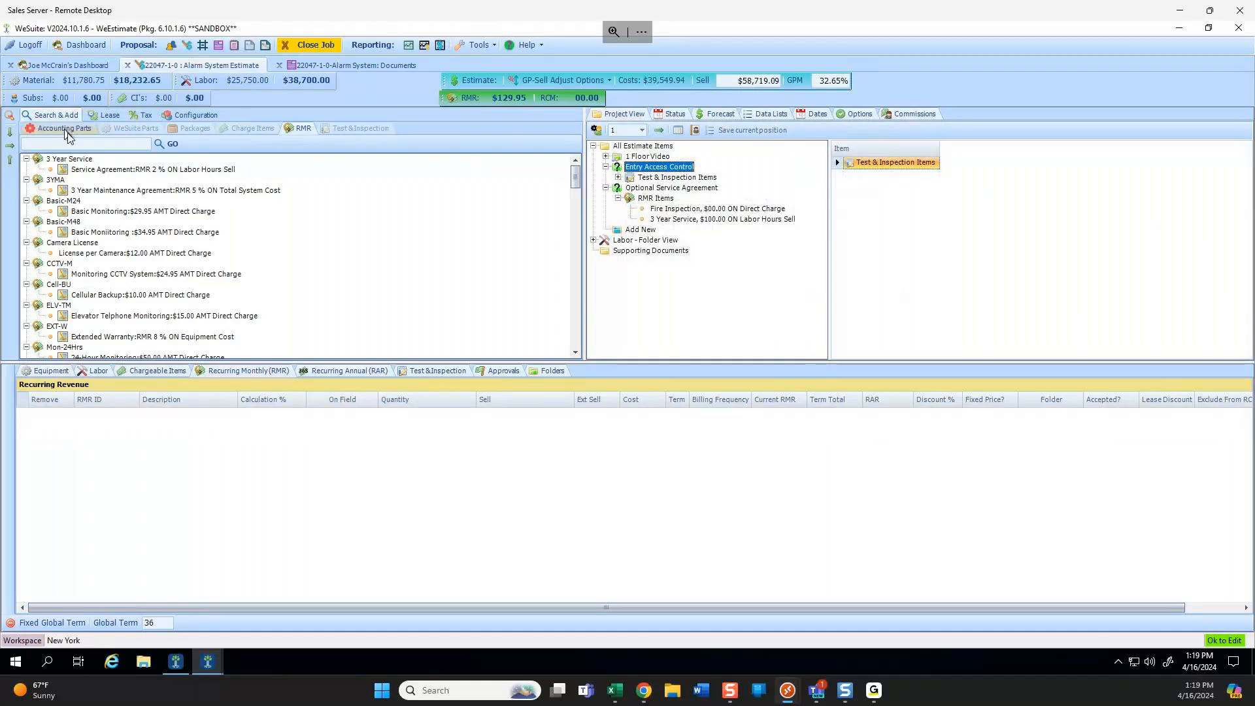
Search the accounting parts for "card reader" and add the CR11L Card Reader - Mag Stripe -SHORT to the Entry Access Control folder.
click(64, 129)
click(94, 144)
text(card )
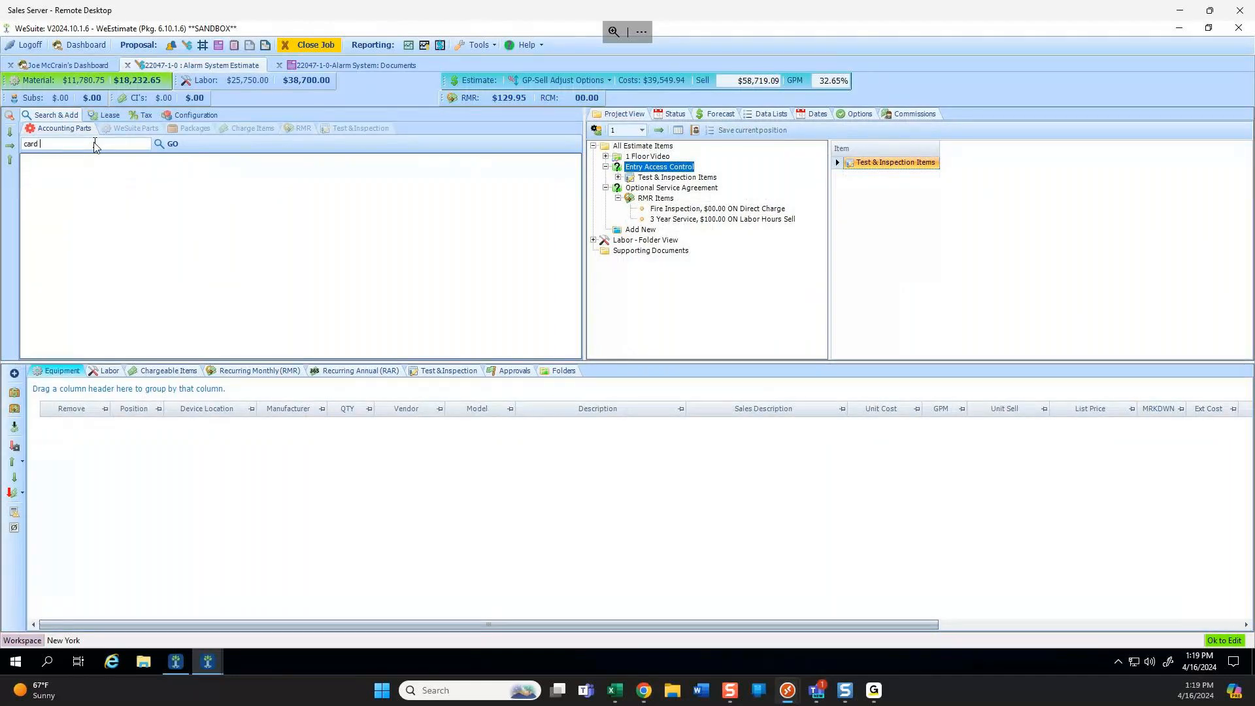
text(reader)
key(Return)
click(670, 178)
drag(669, 175, 673, 167)
key(Return)
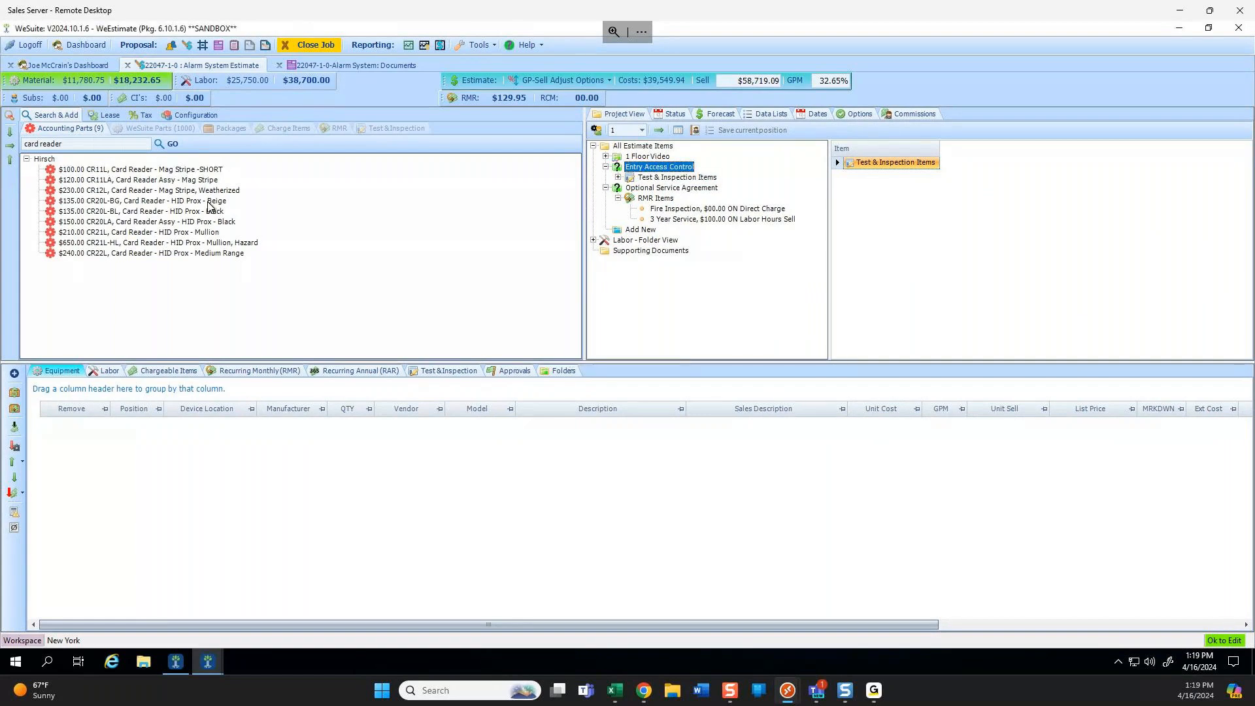
Search the accounting parts for "misc" and add HU-MC0011, MISCELLANEOUS CHARGE, to the Optional Service Agreement folder.
triple_click(77, 140)
text(misc)
key(Return)
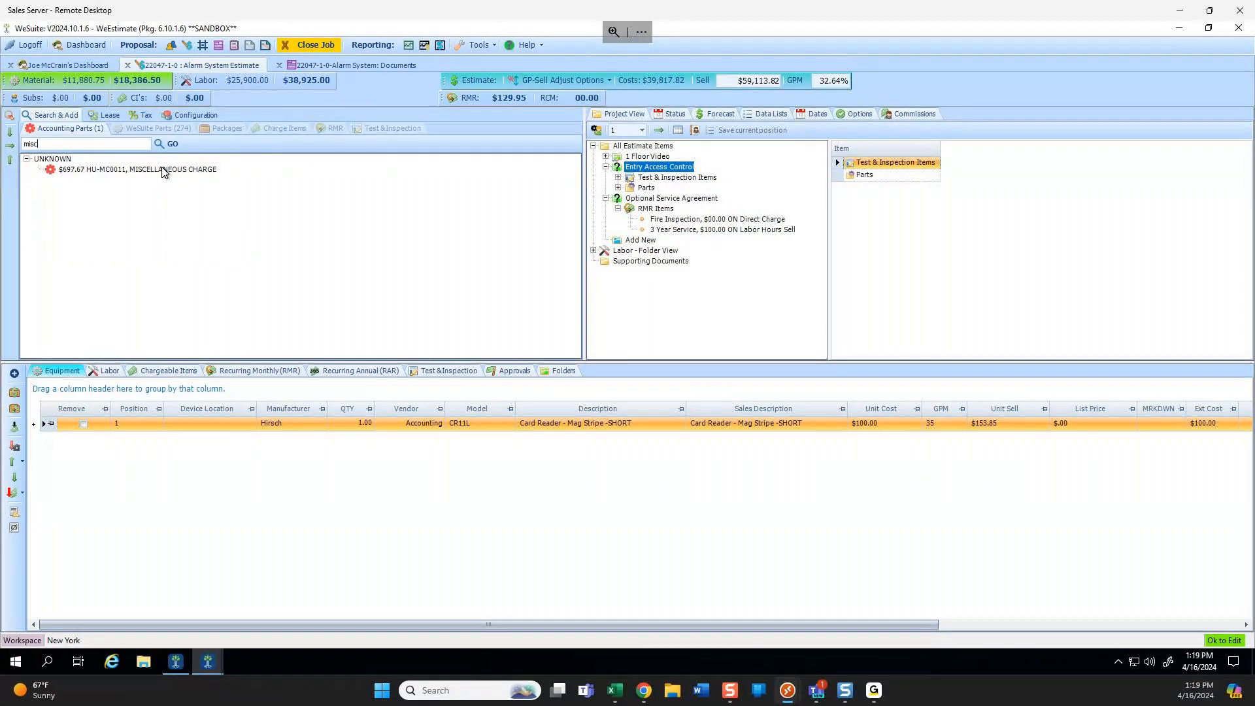
drag(162, 171, 660, 198)
key(Return)
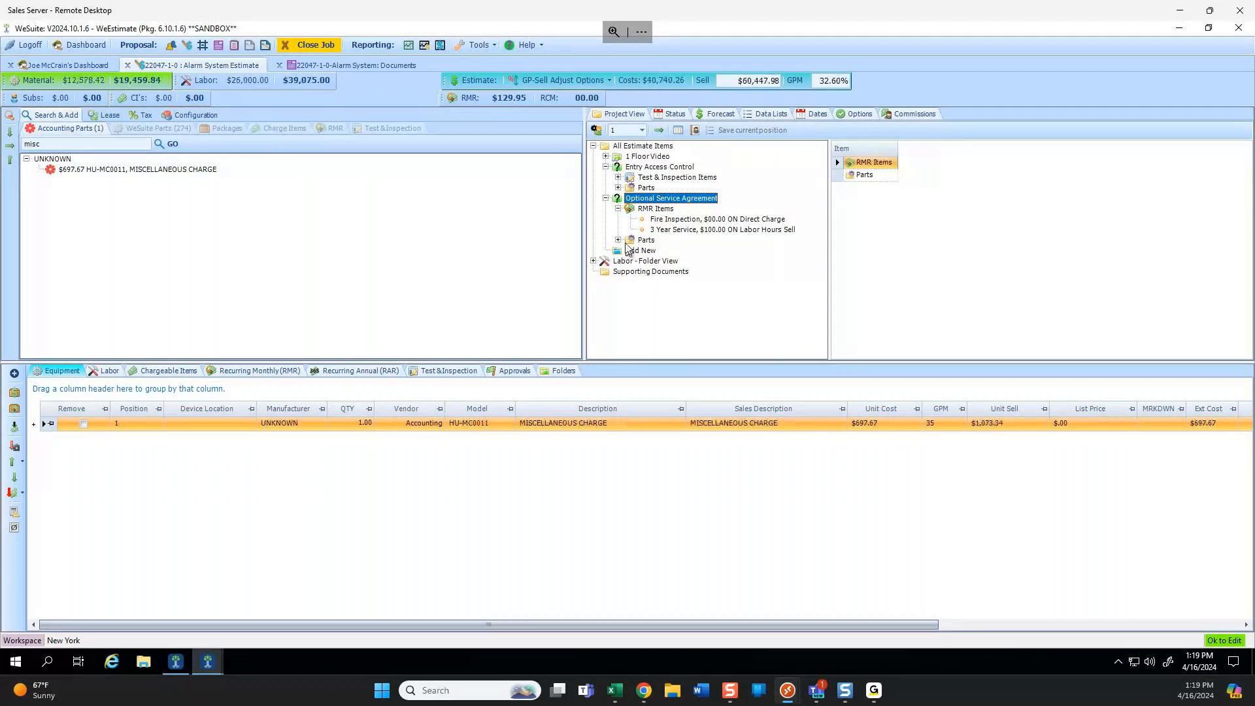
Display the Optional Service Agreement's recurring items and examine the estimate's GPM, sell price and available totals categories.
click(332, 129)
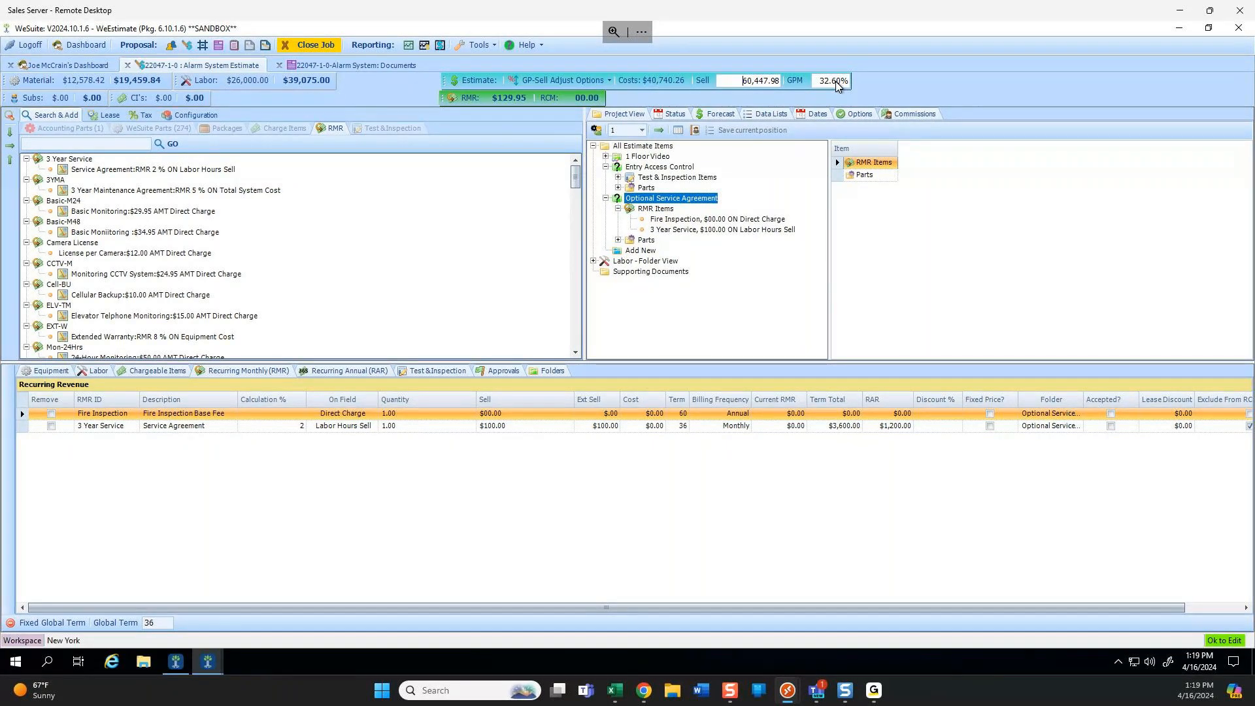
click(825, 85)
double_click(825, 83)
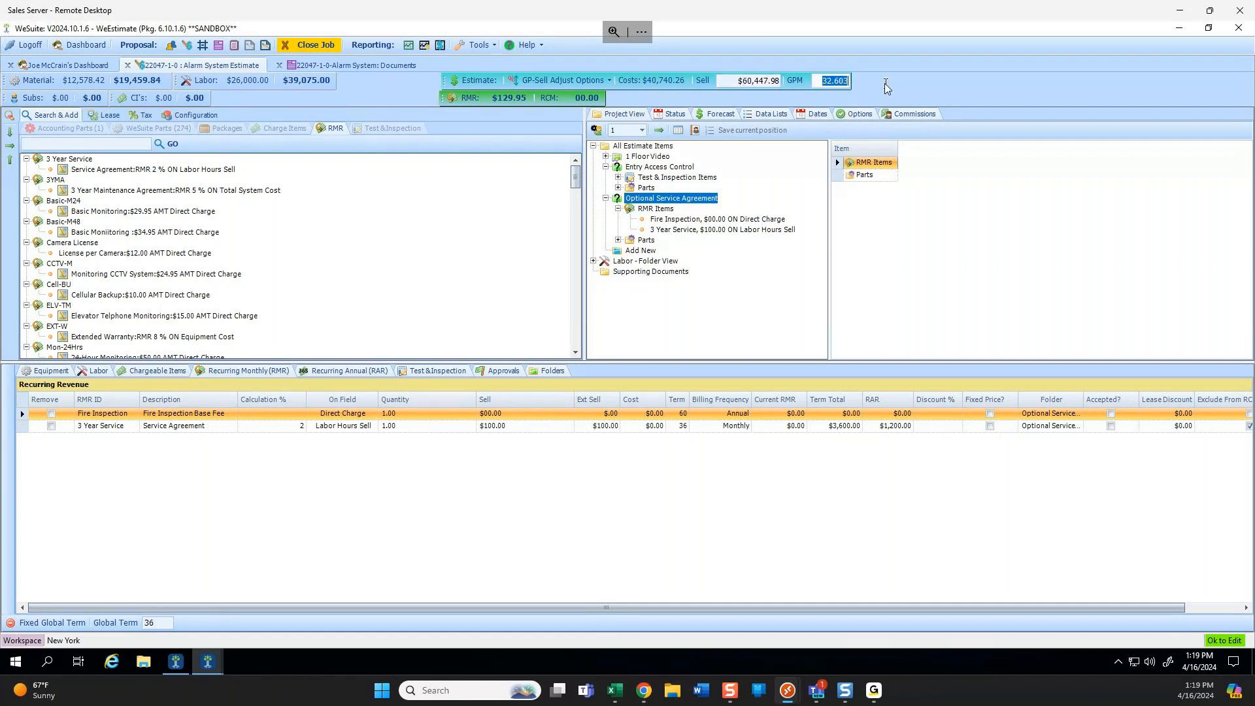
click(758, 81)
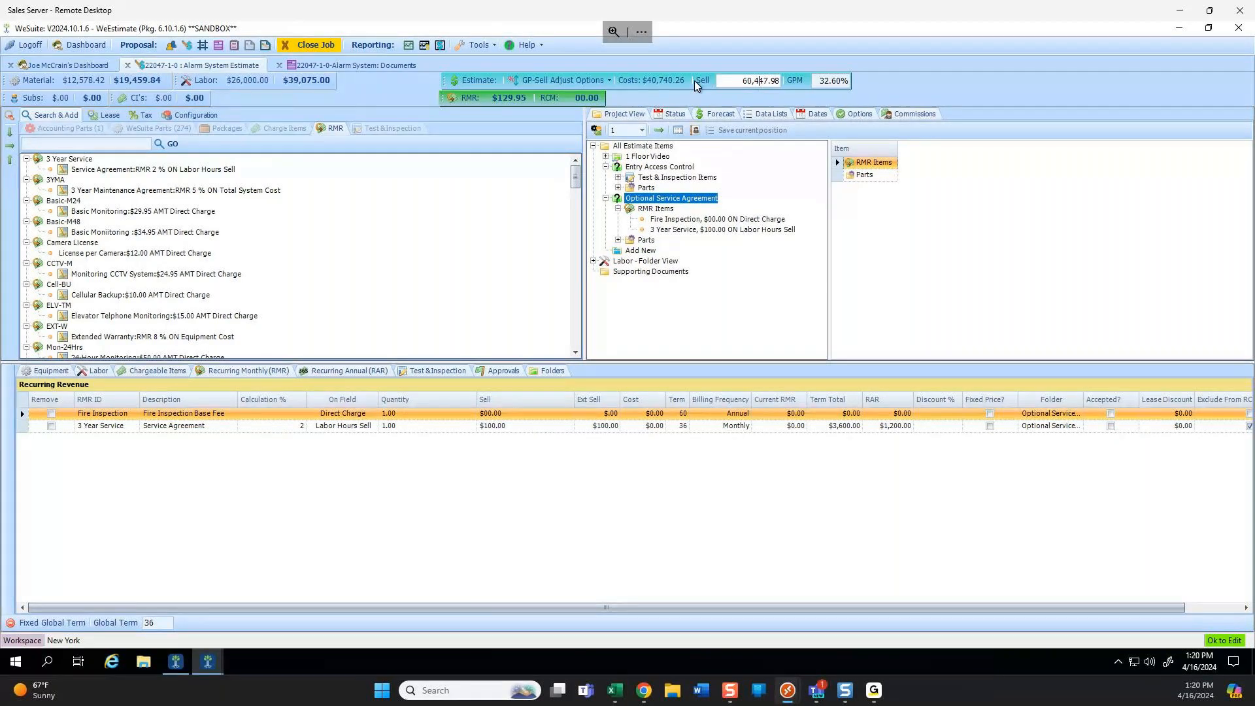
right_click(335, 85)
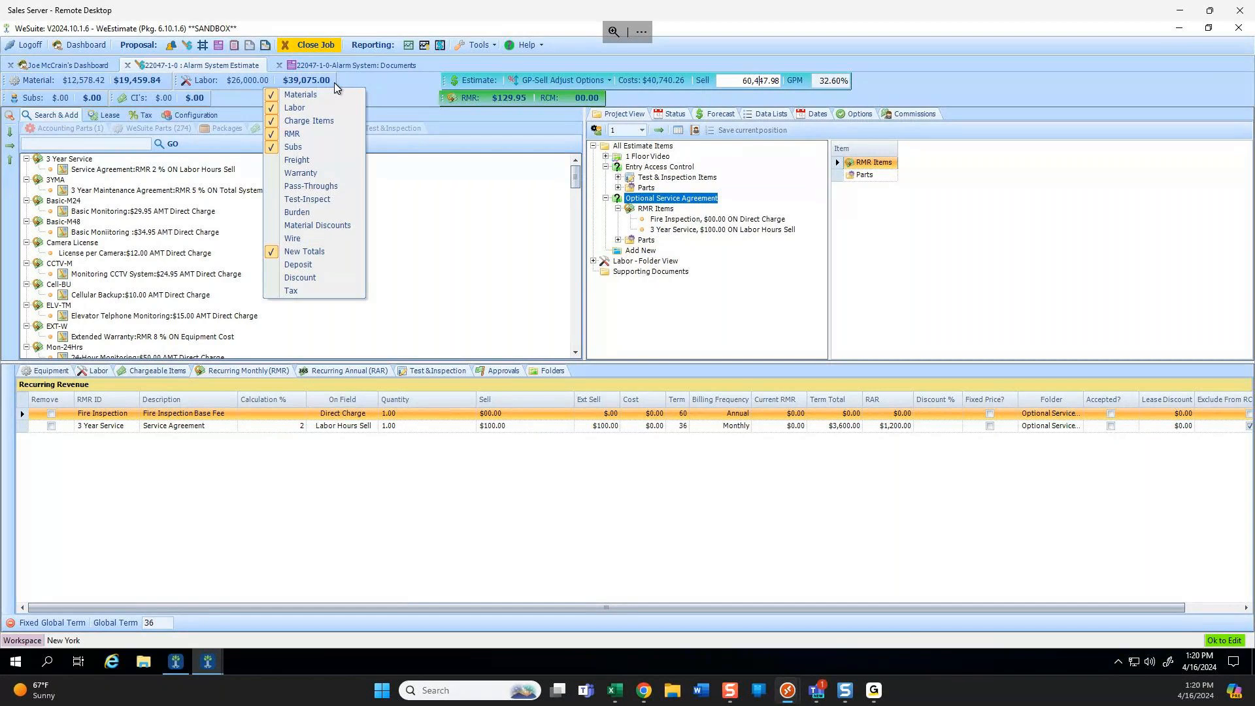
click(376, 85)
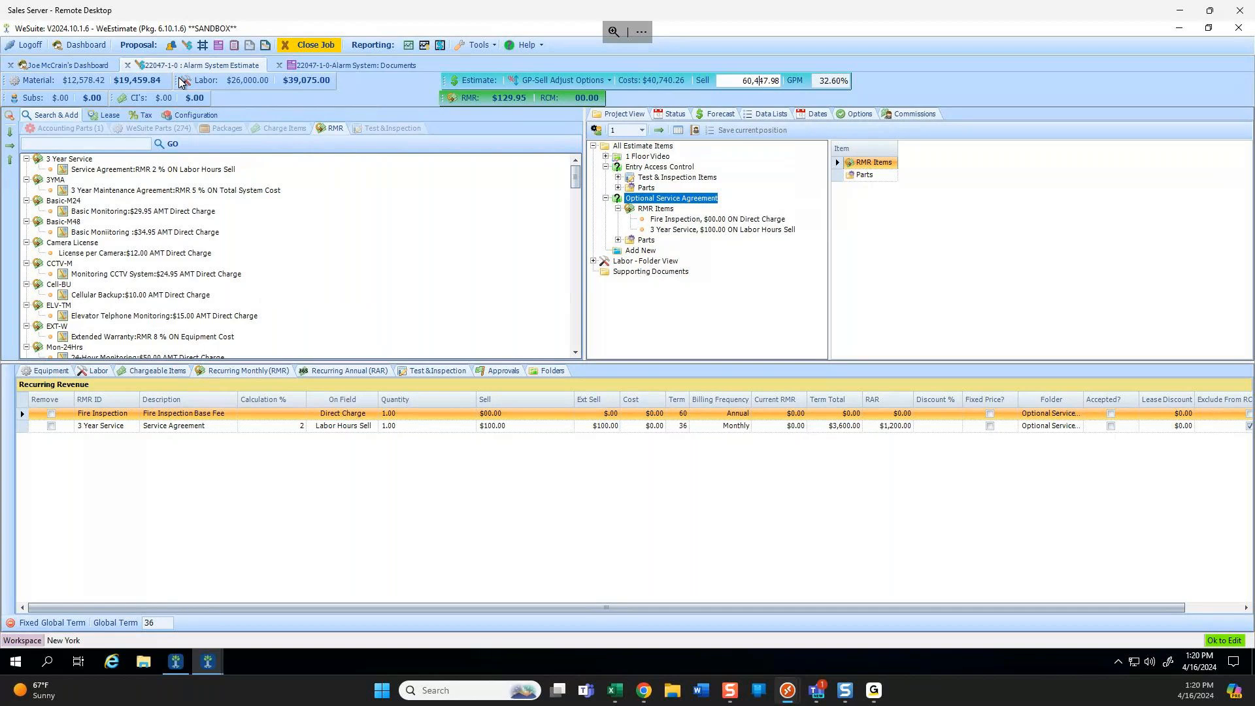
Enter a new overall estimate sell price of 60,000.00 and bring up the pricing update confirmation.
drag(272, 80, 186, 87)
text(600000)
key(Return)
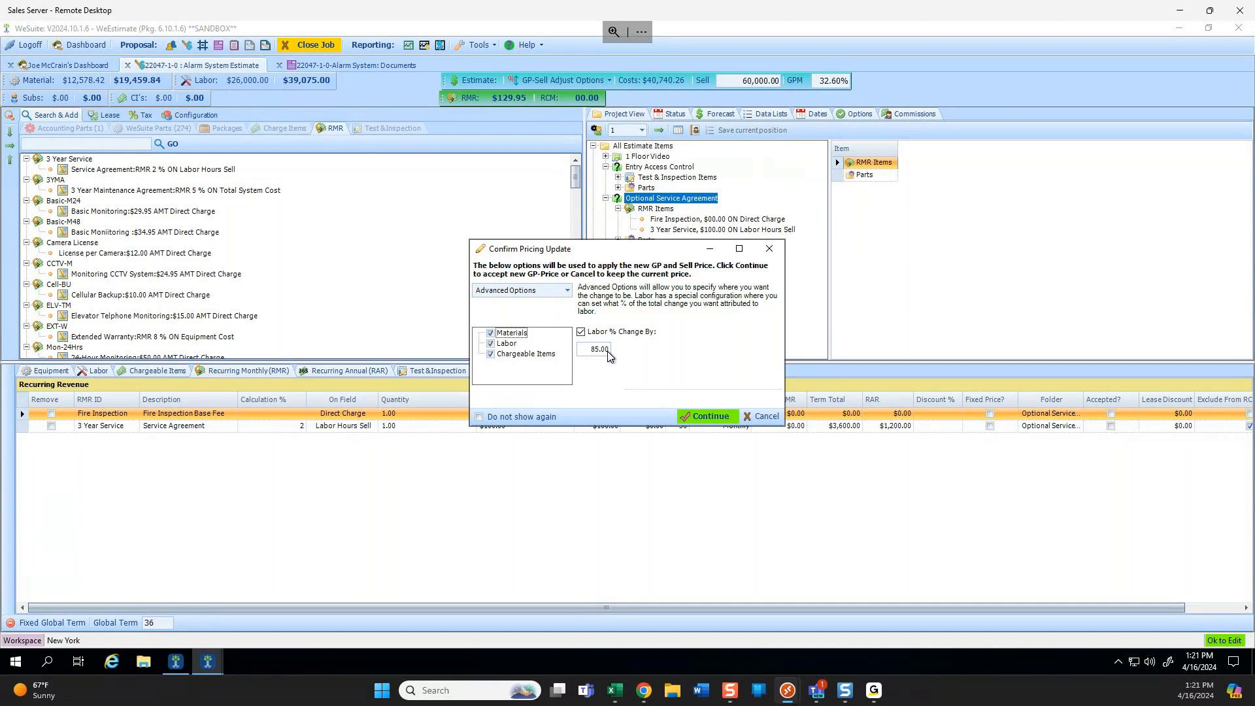
Examine the Even and Category Adjust methods for distributing the price change in the pricing update.
click(523, 290)
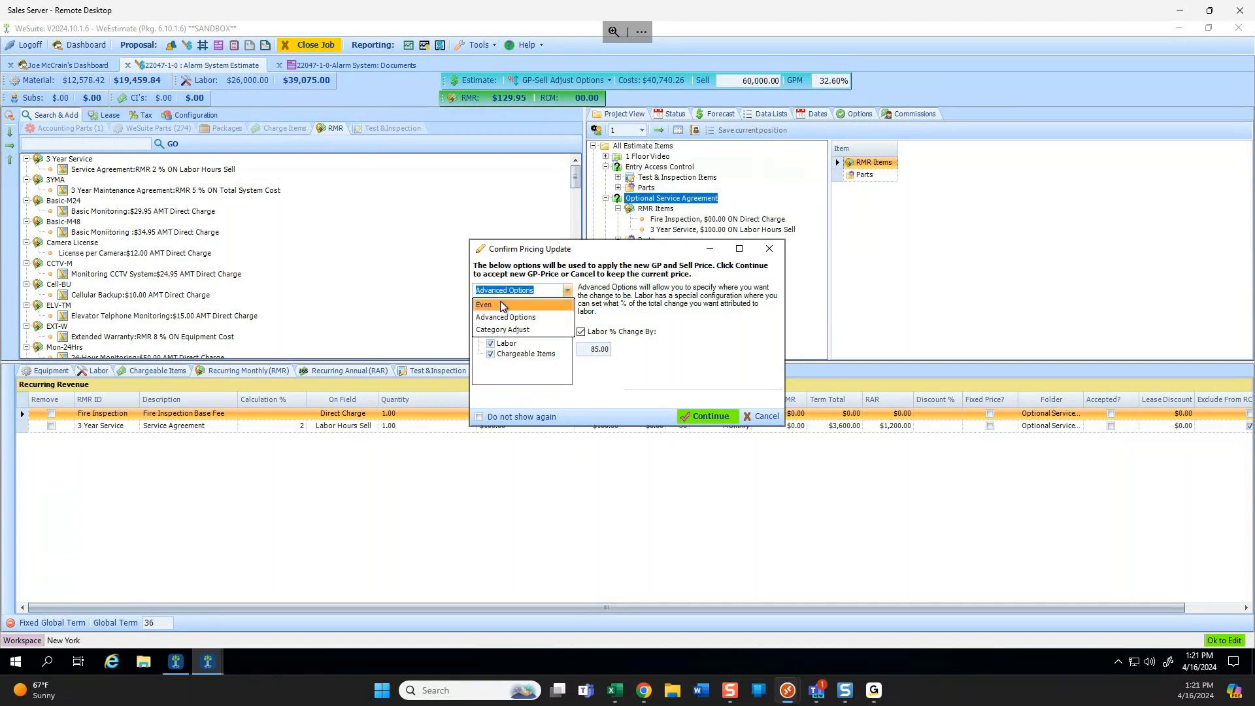
click(503, 305)
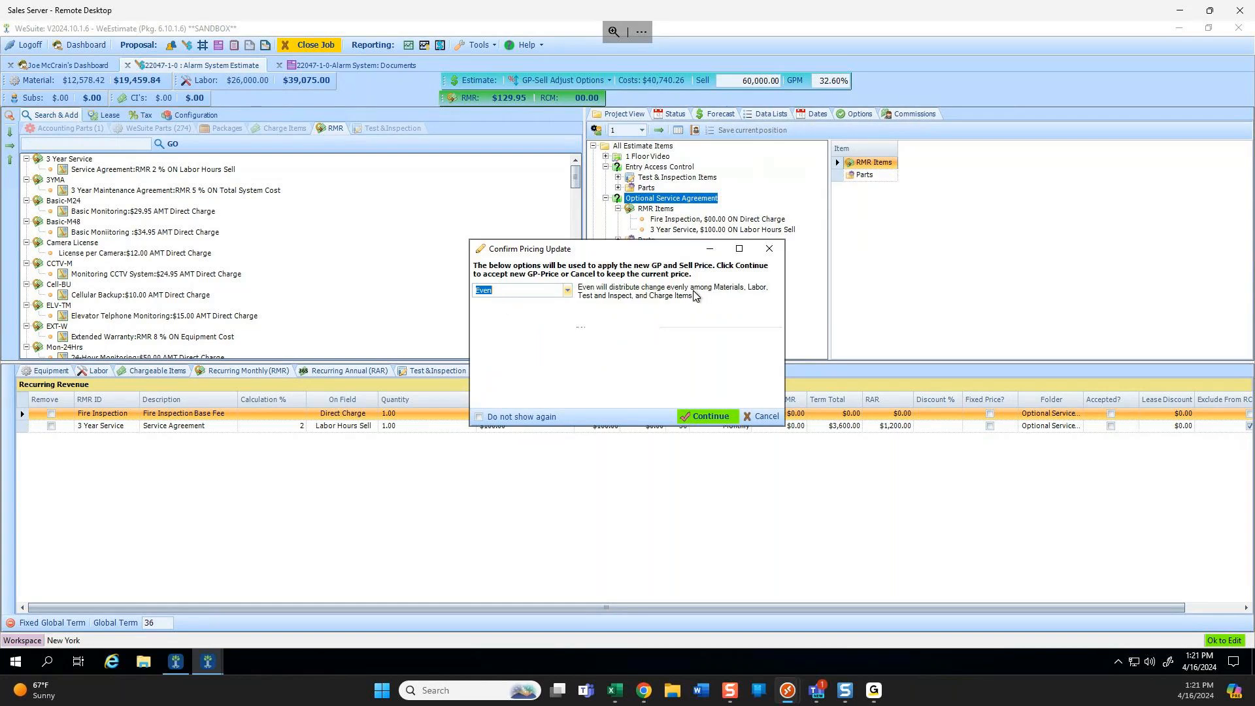
click(564, 289)
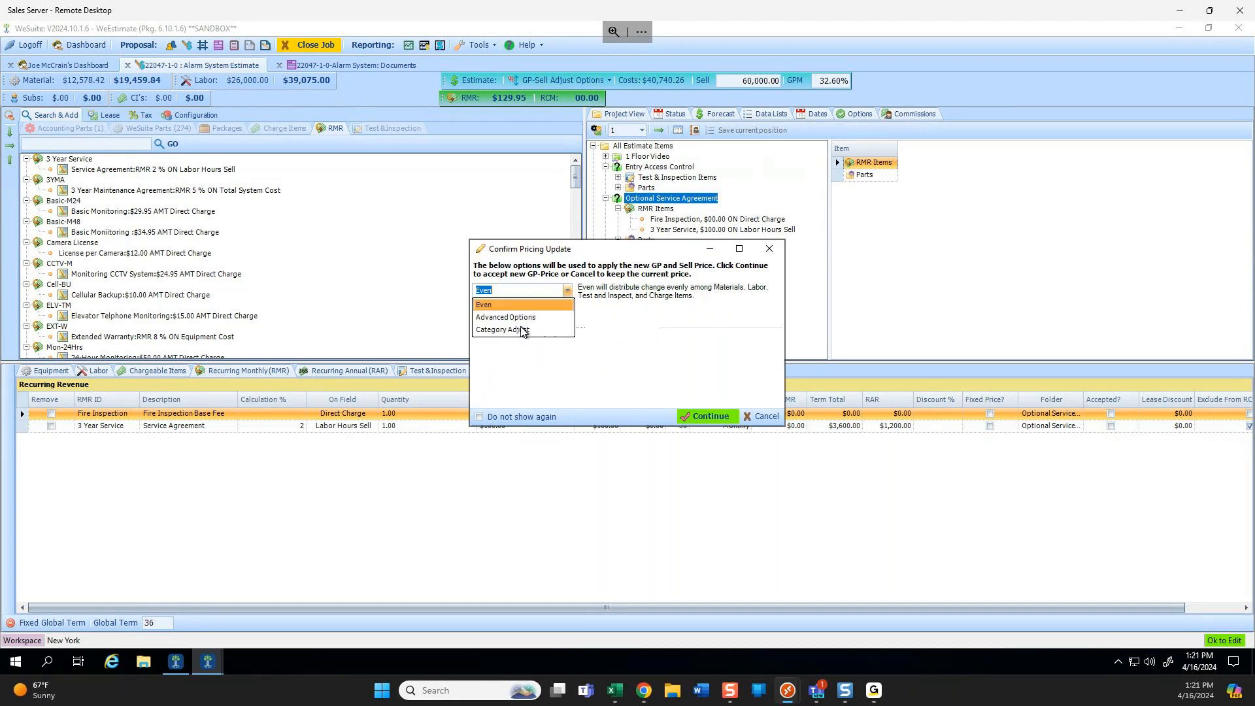
click(551, 328)
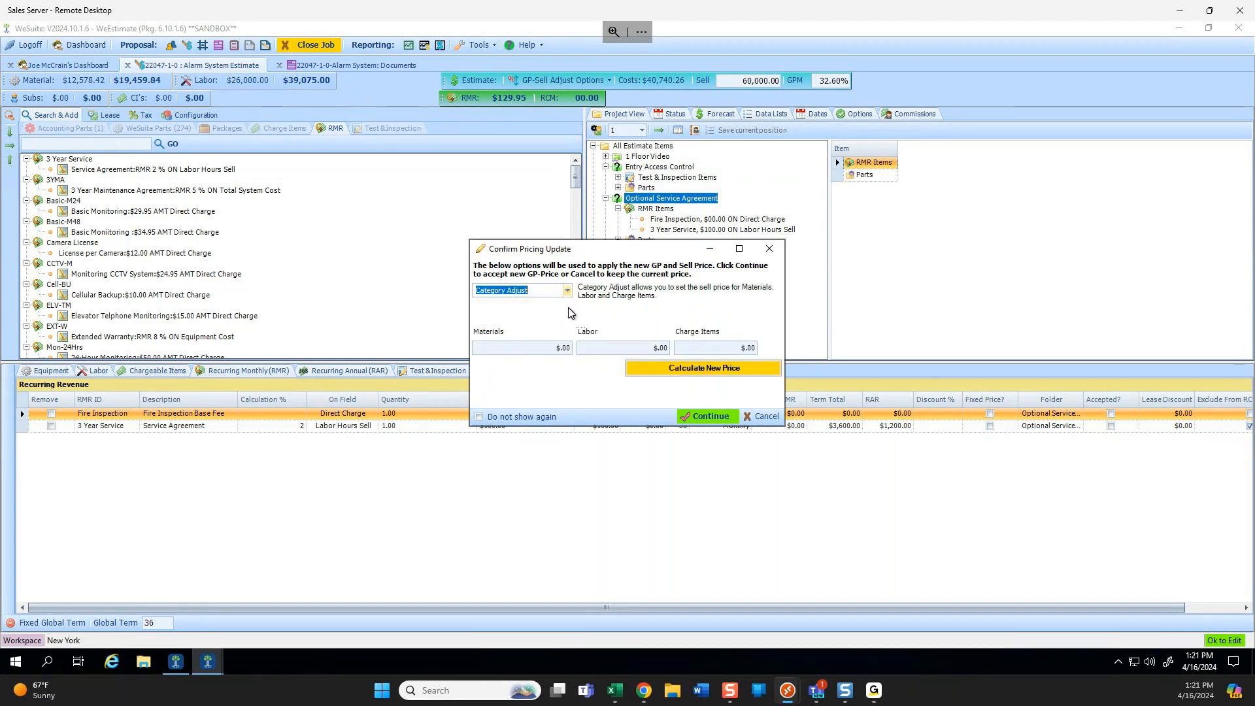
Apply the new sell price with Advanced Options, covering materials, labor and chargeable items with Labor % Change By set to 85.00.
click(568, 291)
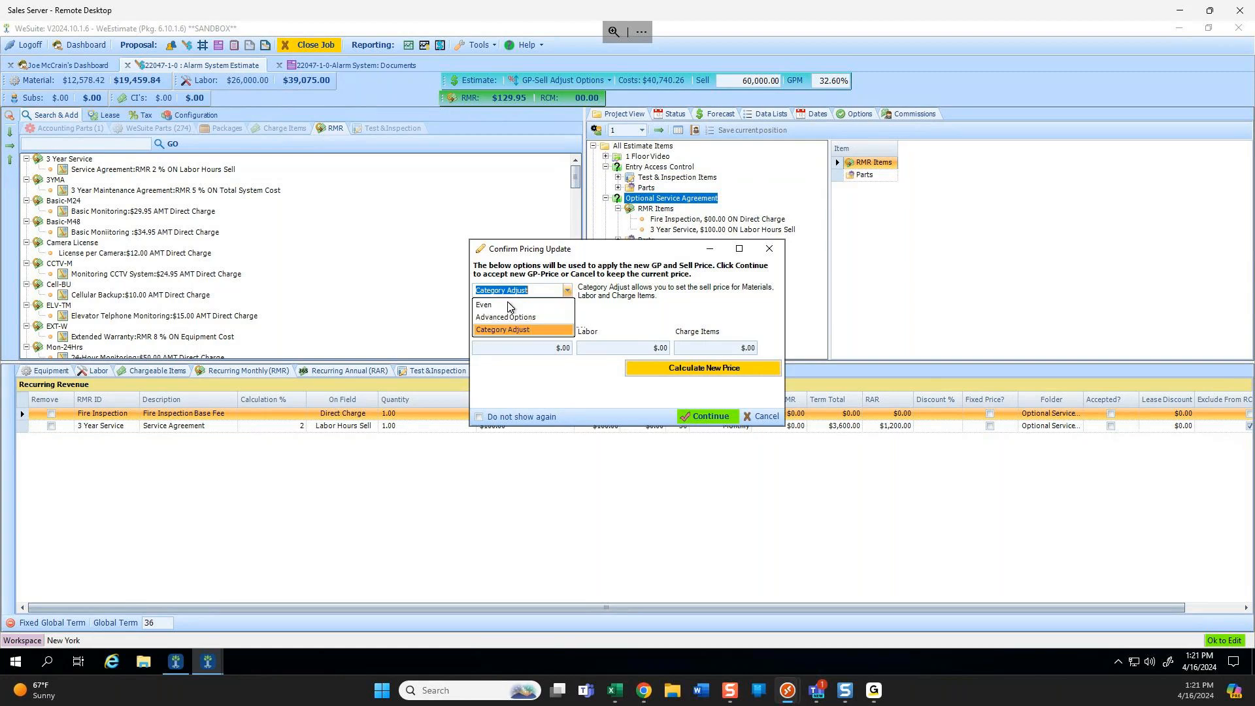
click(506, 302)
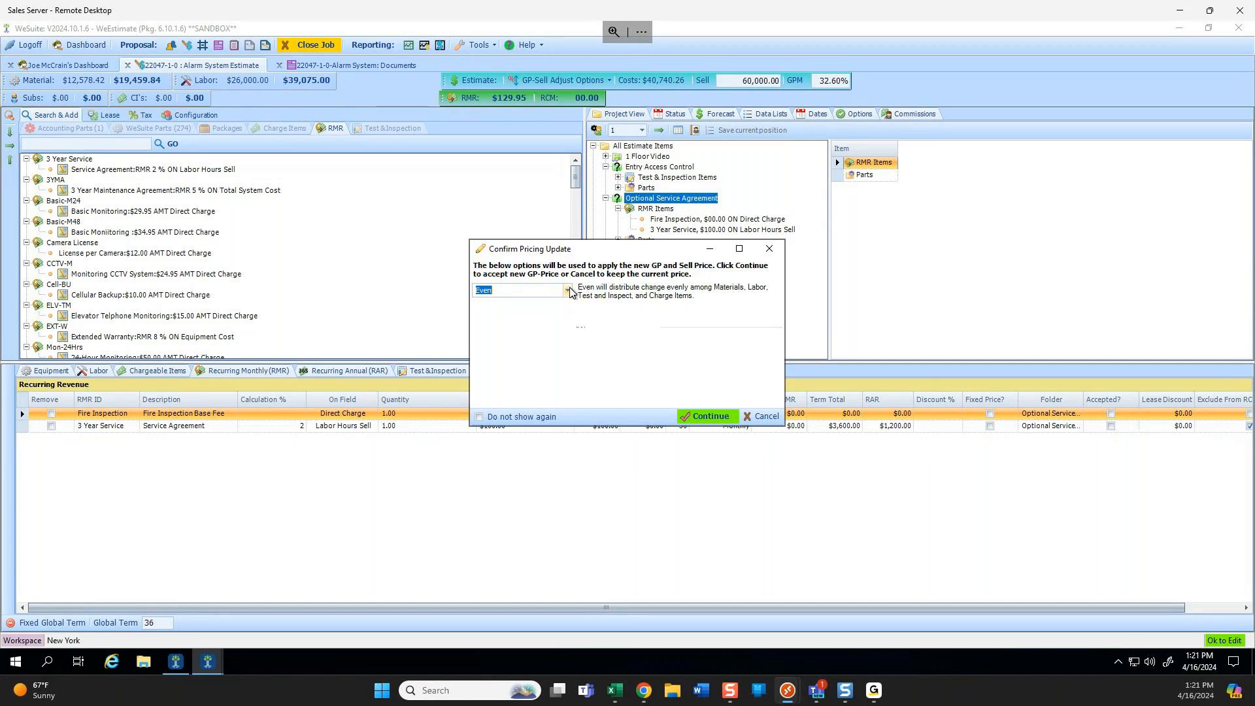
click(568, 290)
click(536, 314)
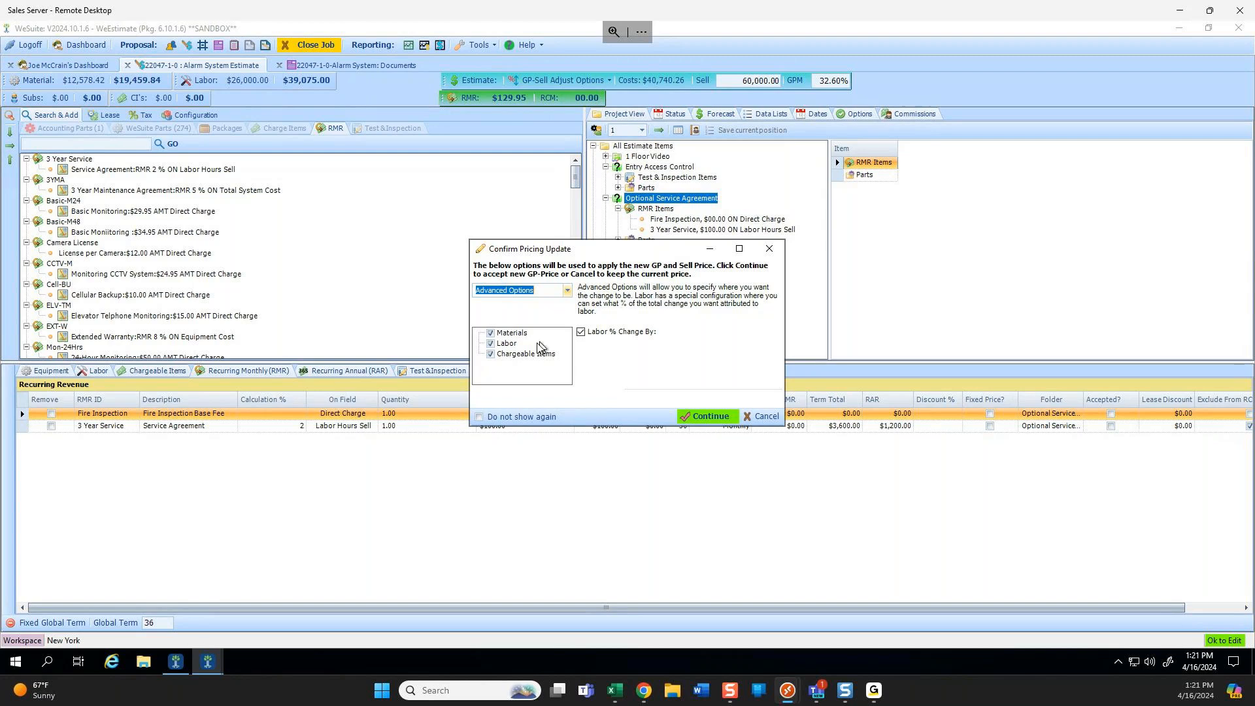
click(491, 354)
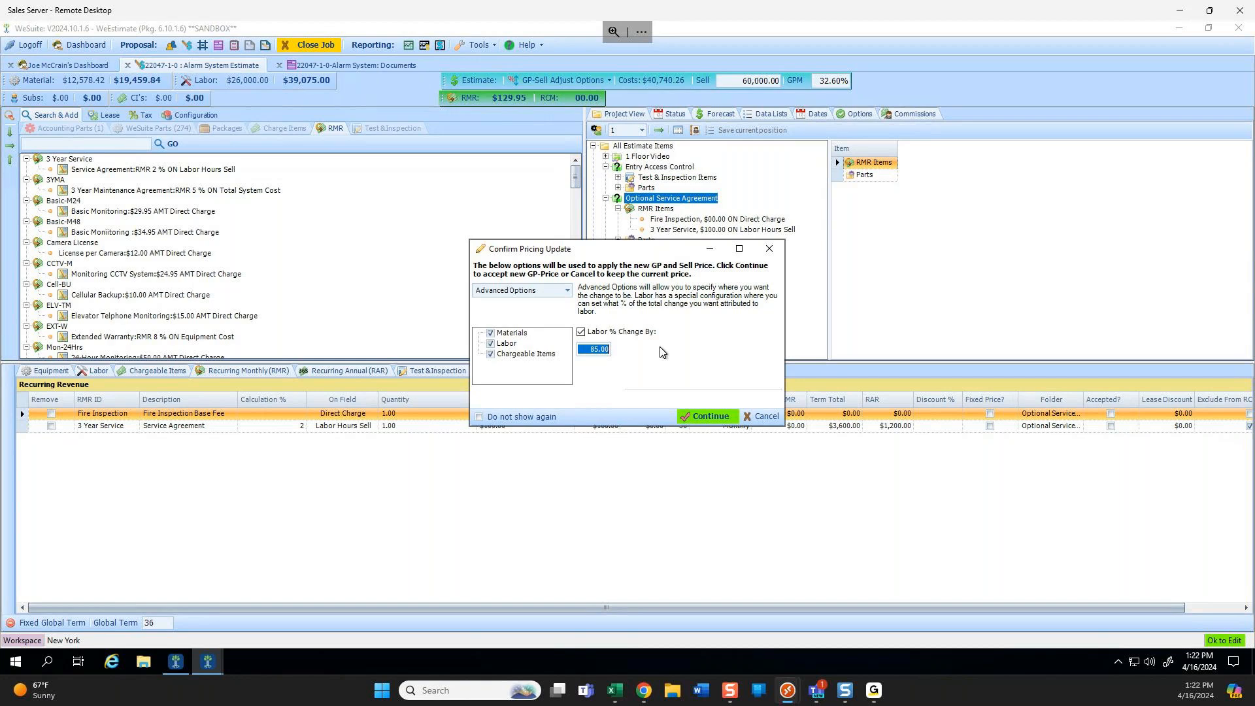
click(701, 417)
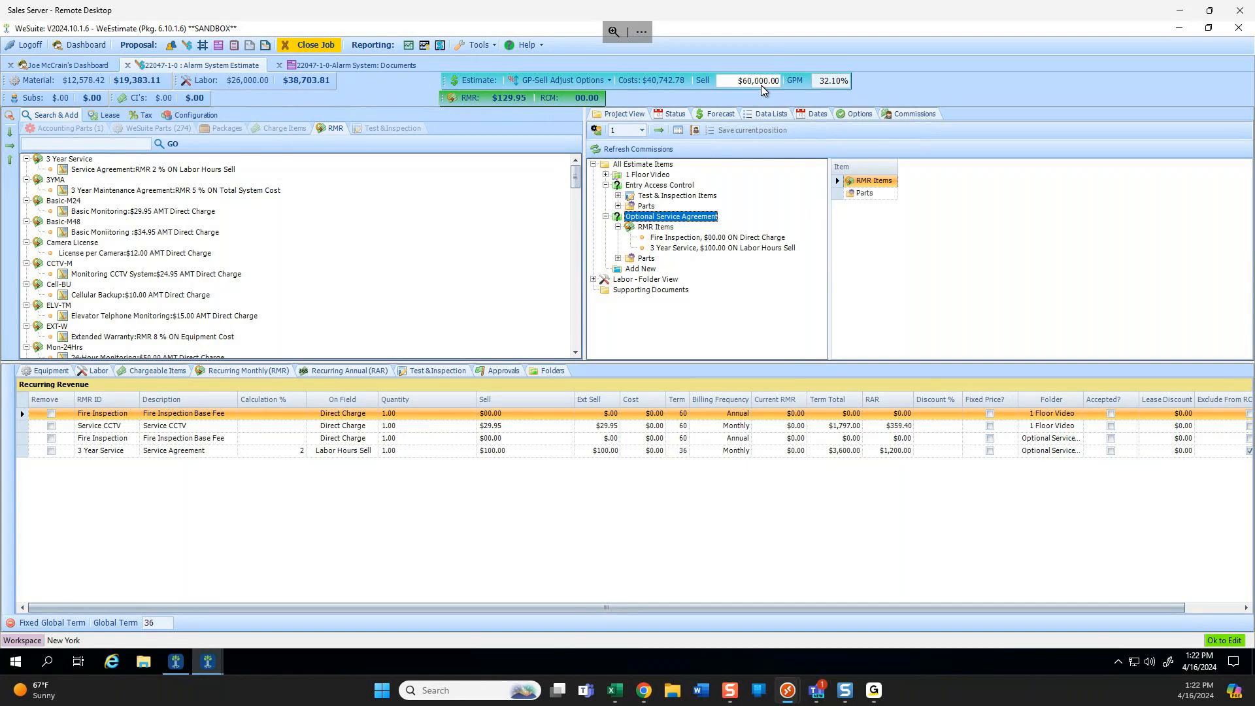
Try an overall estimate GPM of 10 and cancel the pricing update.
click(842, 81)
text(35.)
drag(823, 82, 875, 86)
text(10)
click(718, 209)
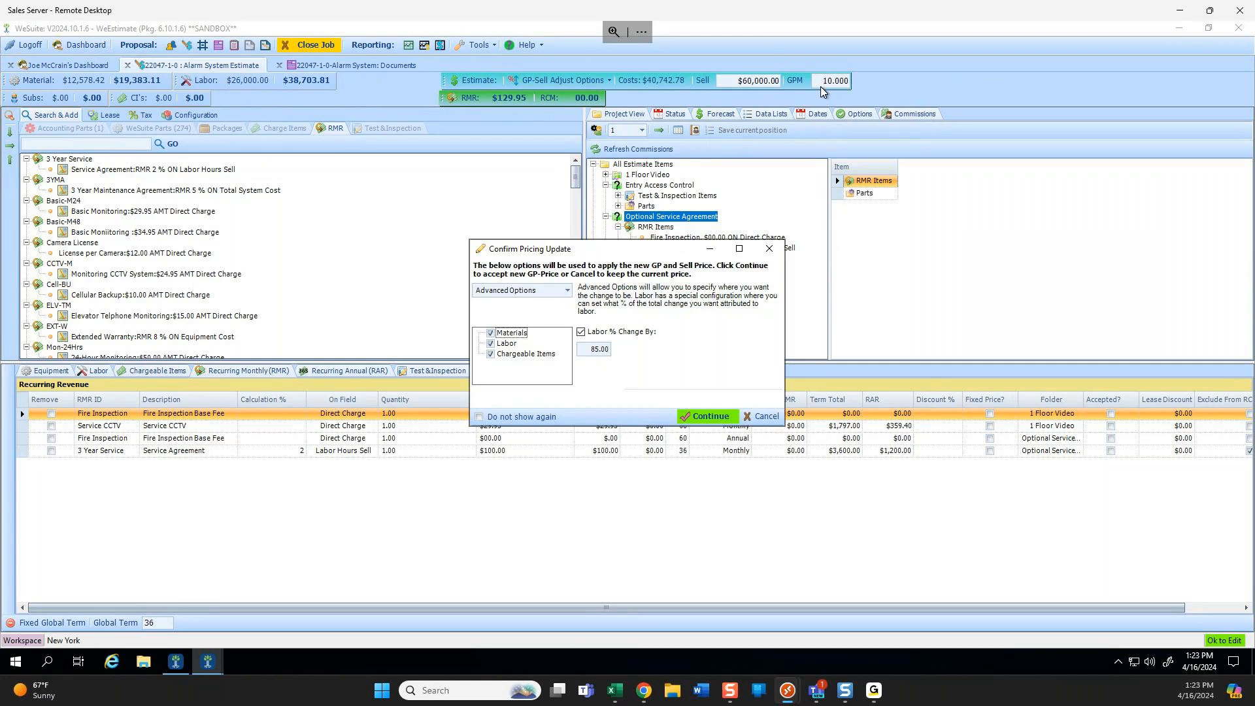
click(763, 416)
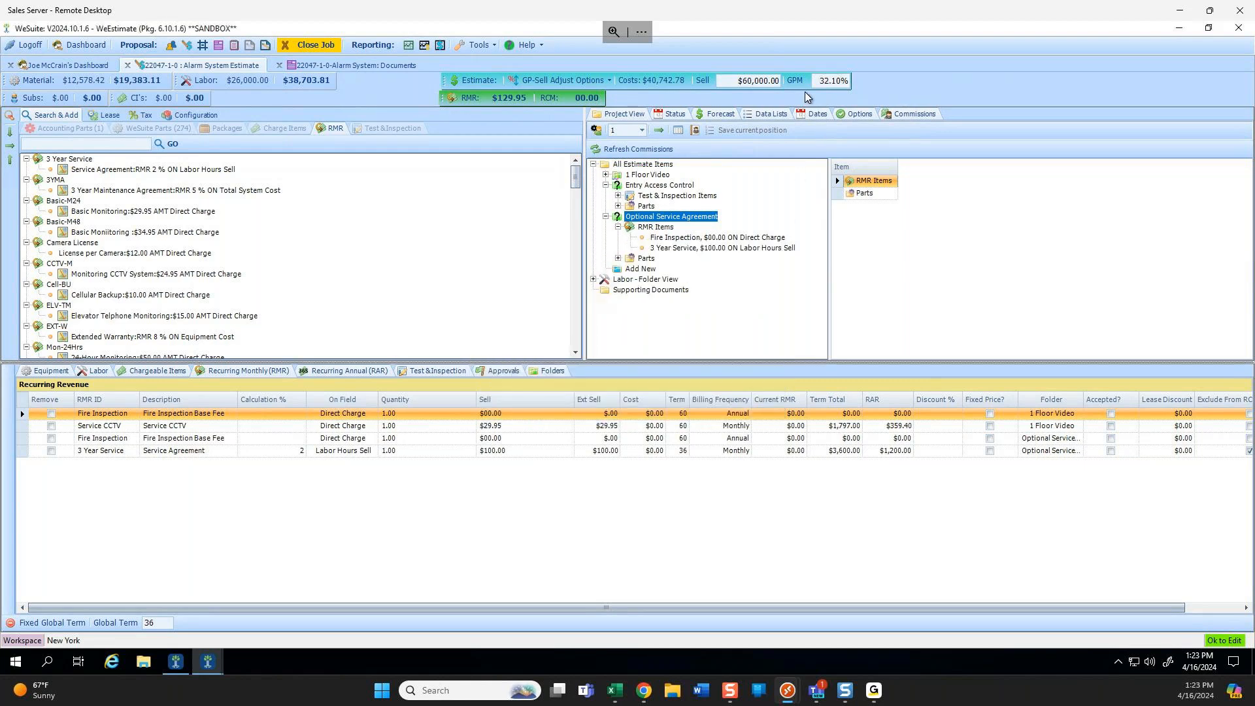
Examine the GP-Sell Adjust Options and the default GP adjust settings for estimates in the personal settings.
click(609, 82)
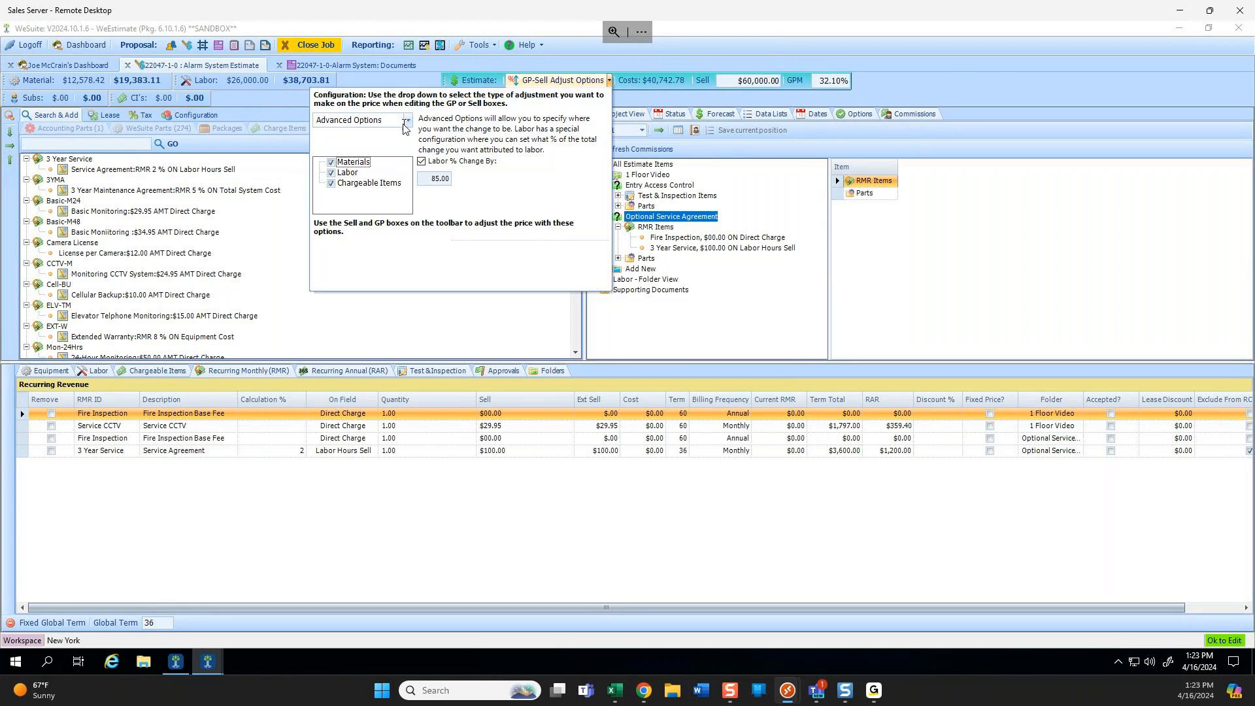
click(609, 81)
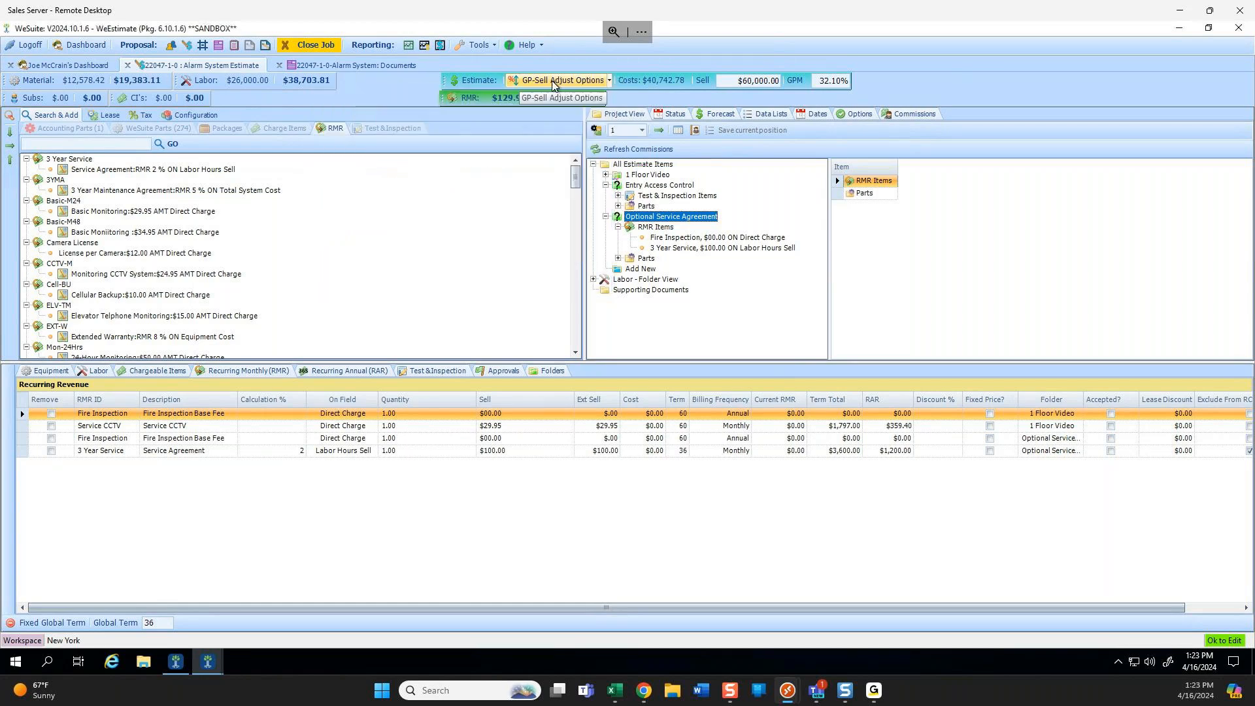
click(484, 46)
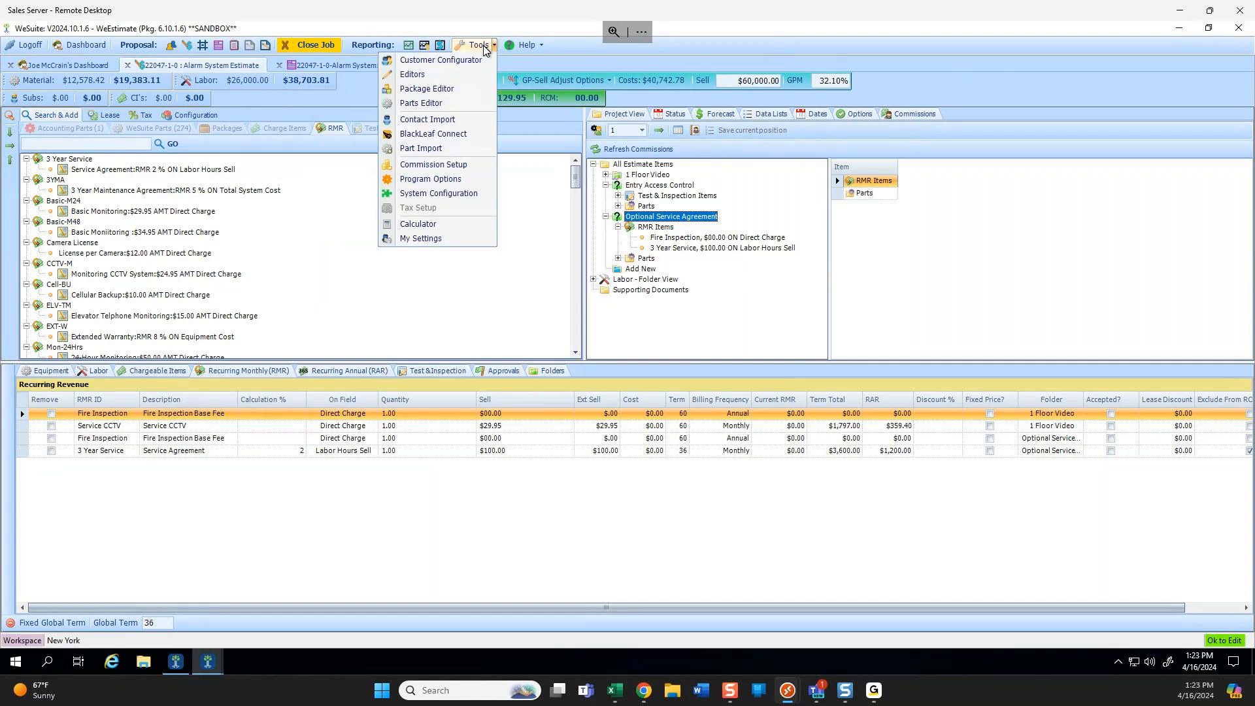
click(439, 242)
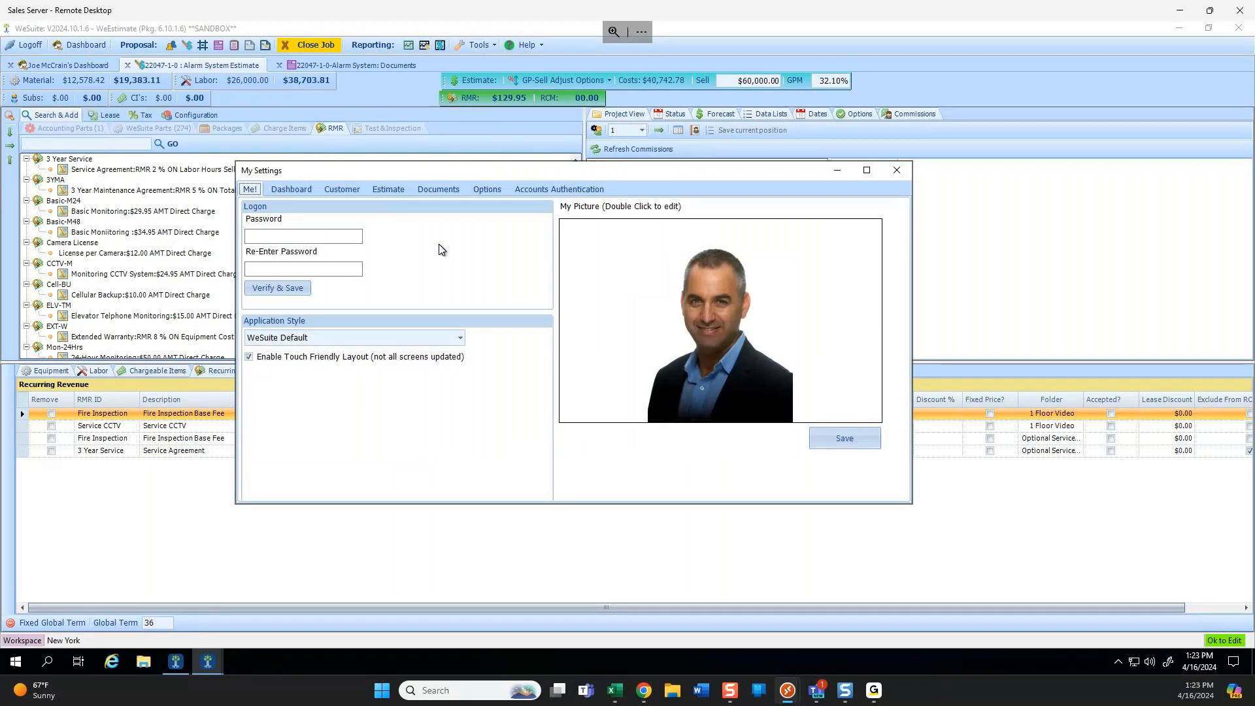
click(386, 189)
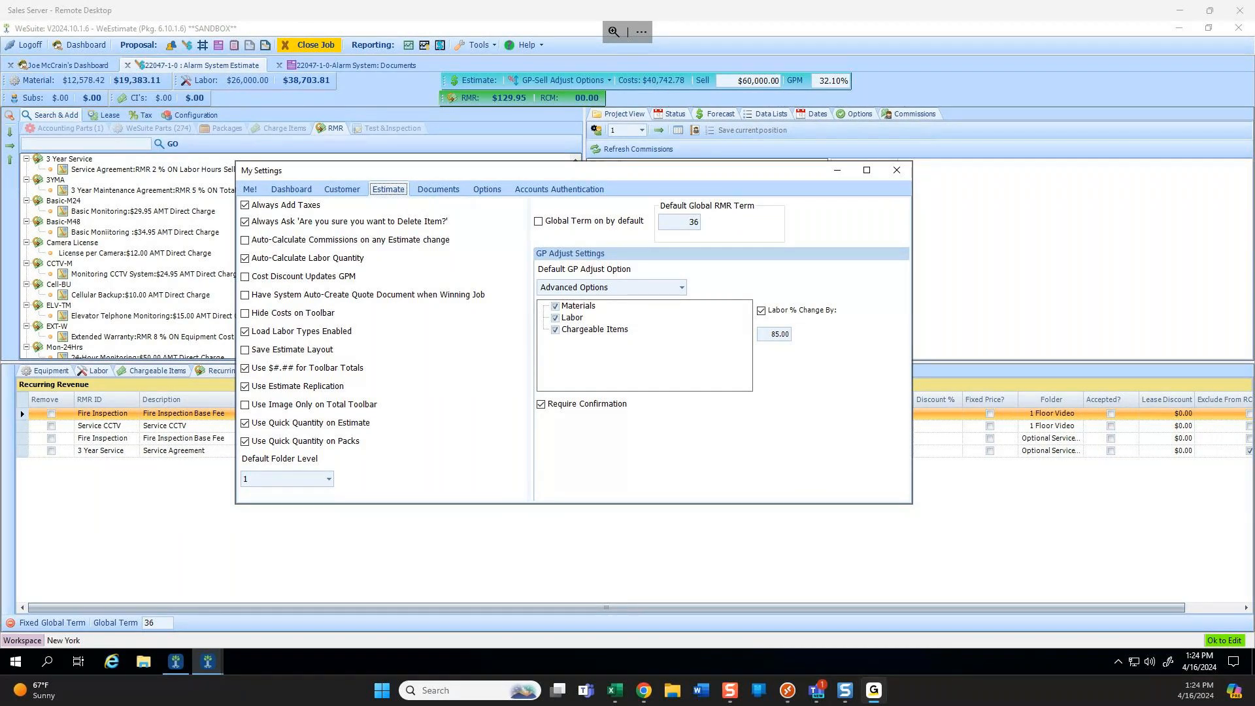
click(896, 170)
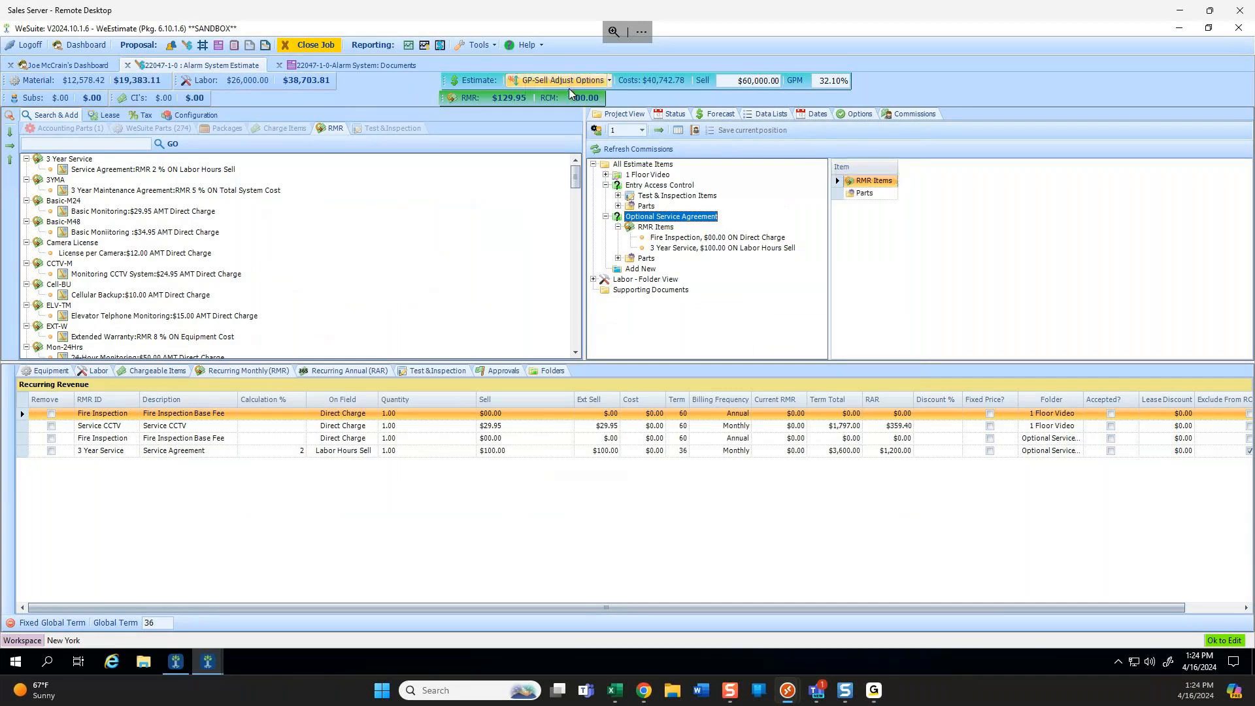
Limit the estimate's Advanced Options price adjustment to Materials by excluding Labor and Chargeable Items.
click(777, 82)
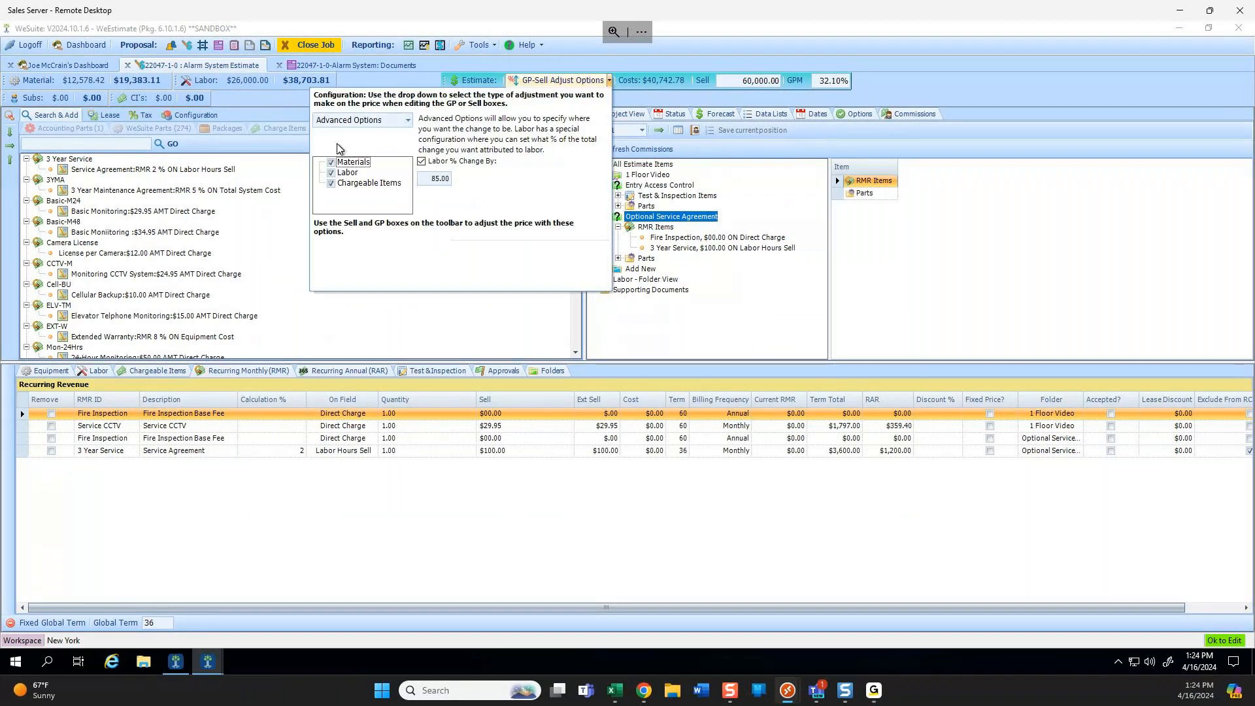
click(331, 173)
click(330, 183)
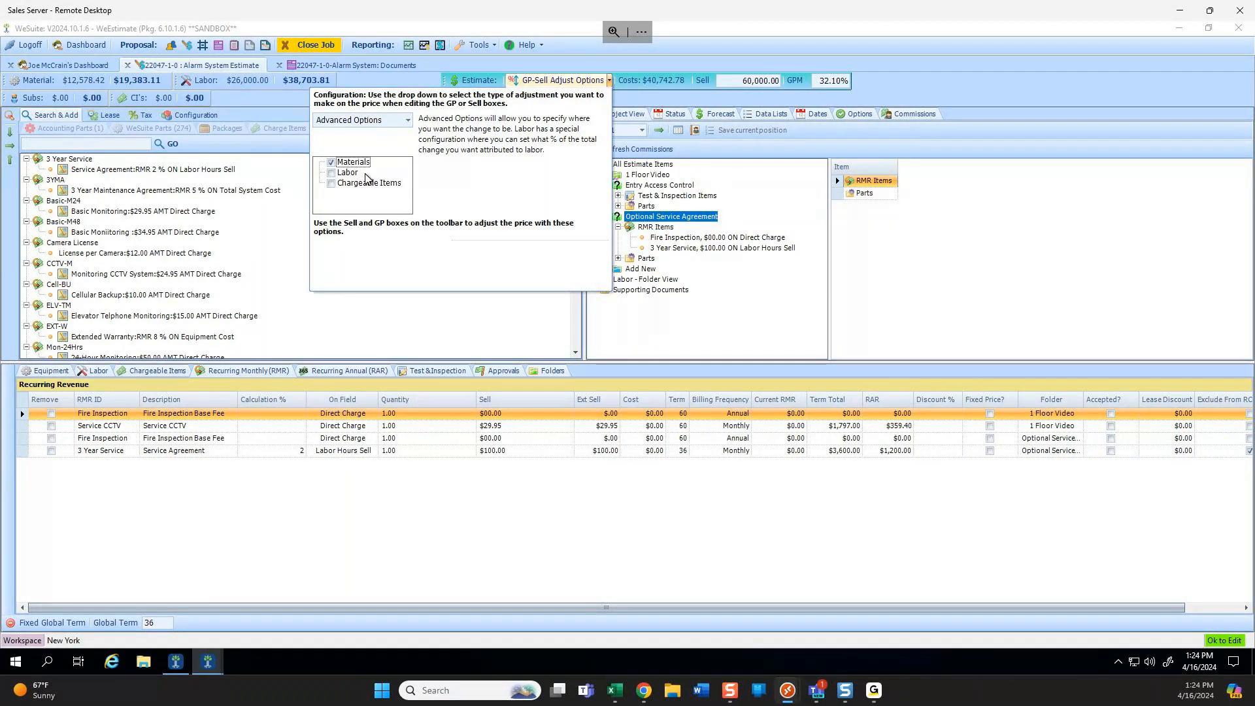
click(608, 80)
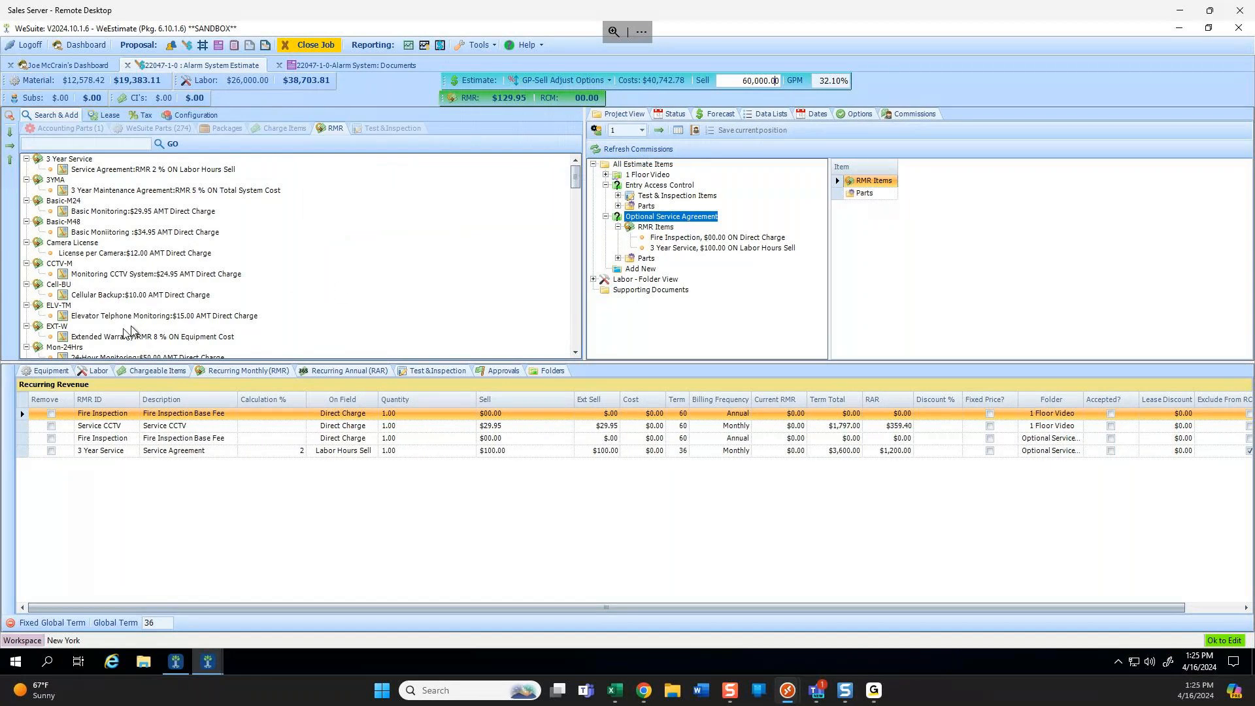
Examine the miscellaneous charge's GPM and the Installation Labor 1 rows across all estimate items, then collapse the Optional Service Agreement folder.
click(54, 372)
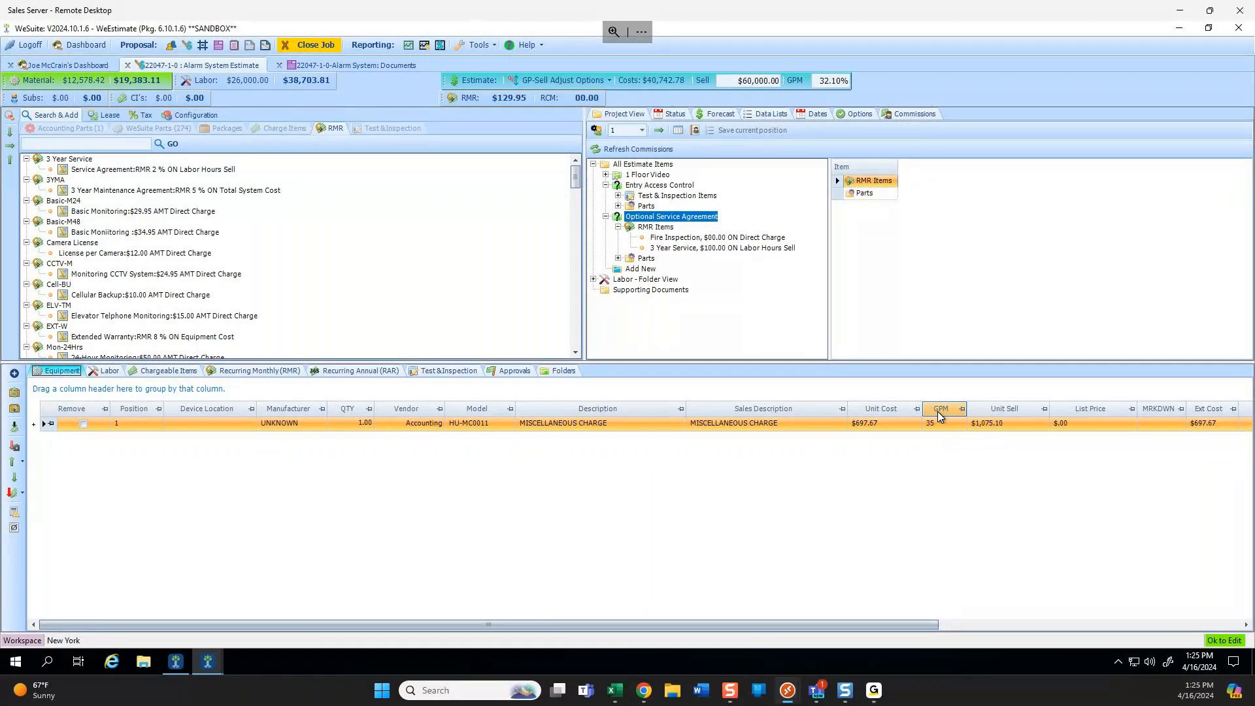
click(936, 423)
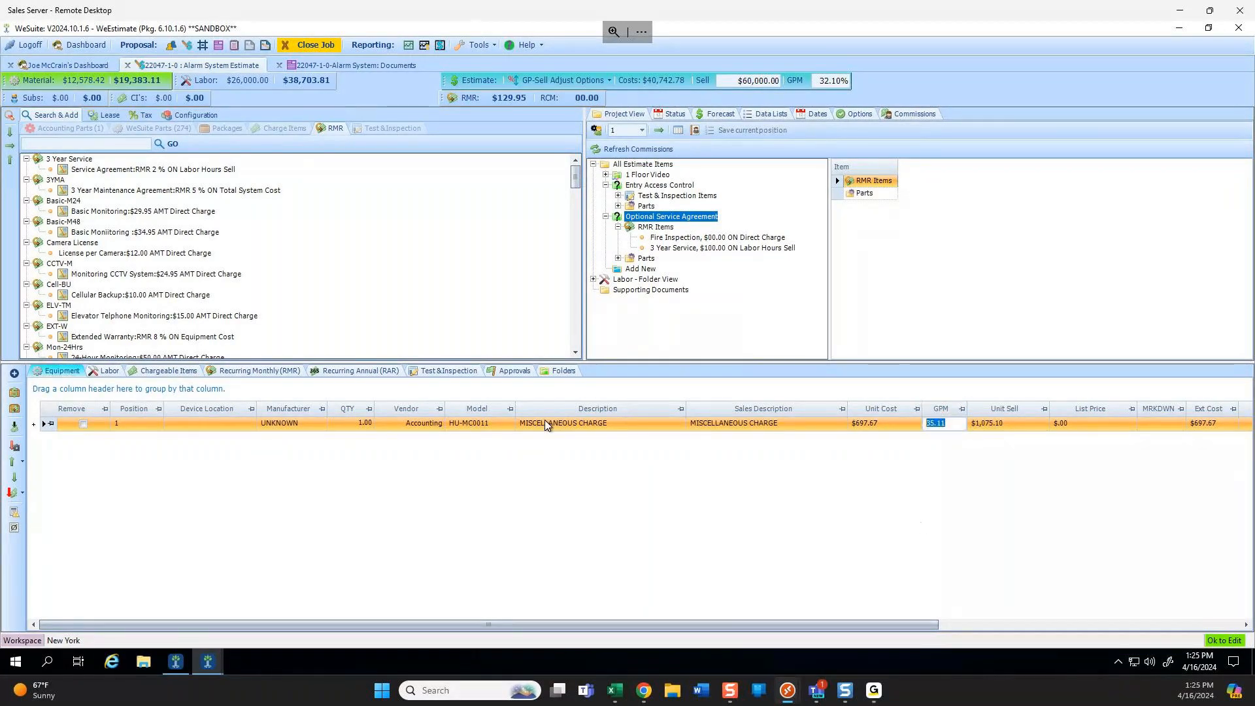
click(108, 371)
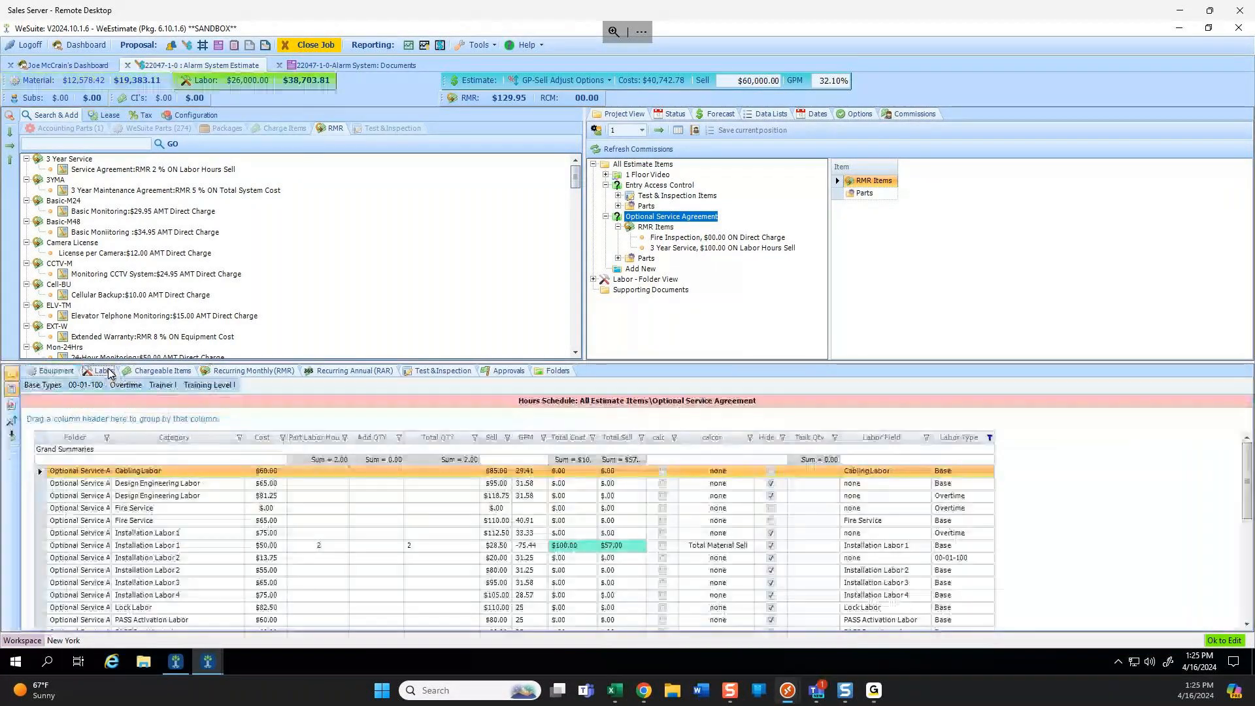
click(650, 164)
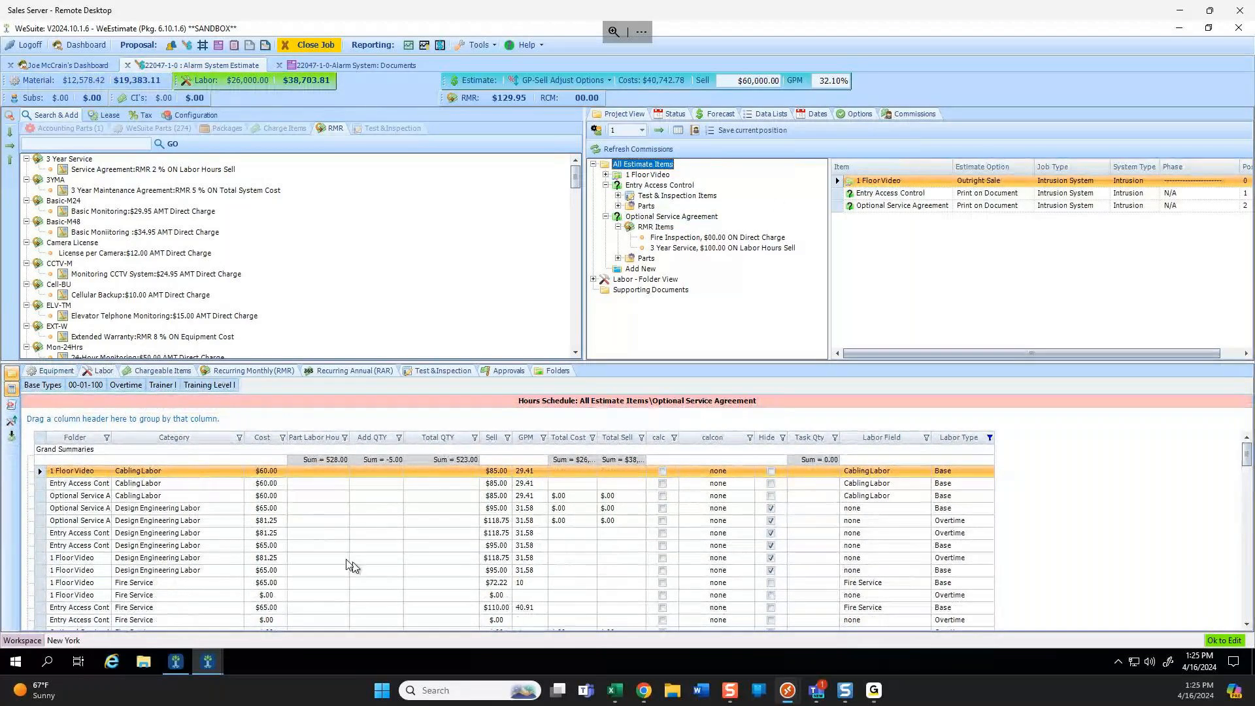
scroll(351, 535, down, 5)
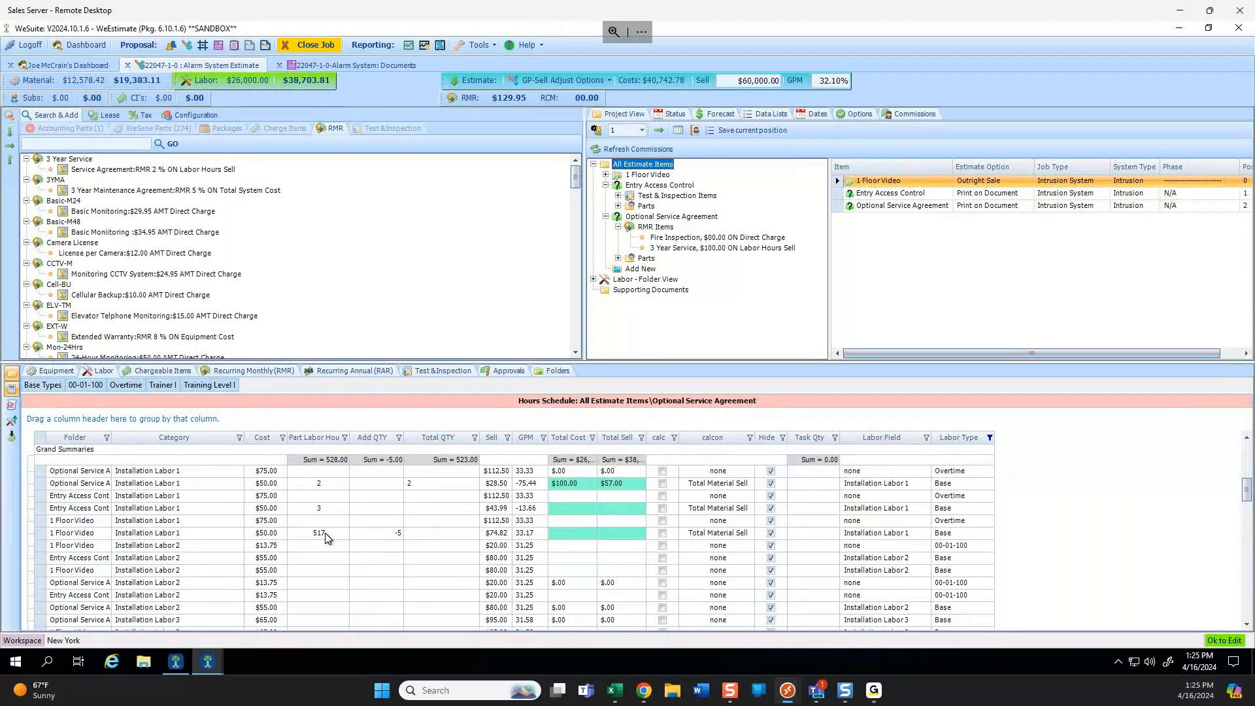
click(327, 534)
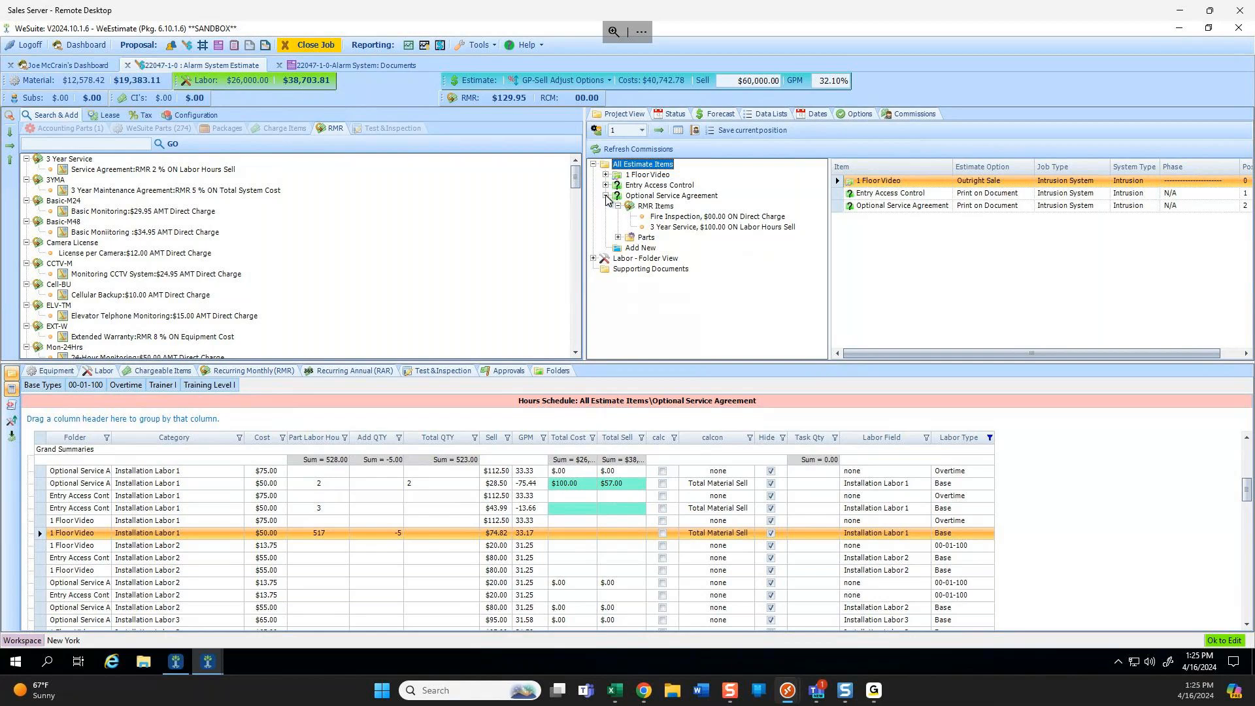
click(606, 196)
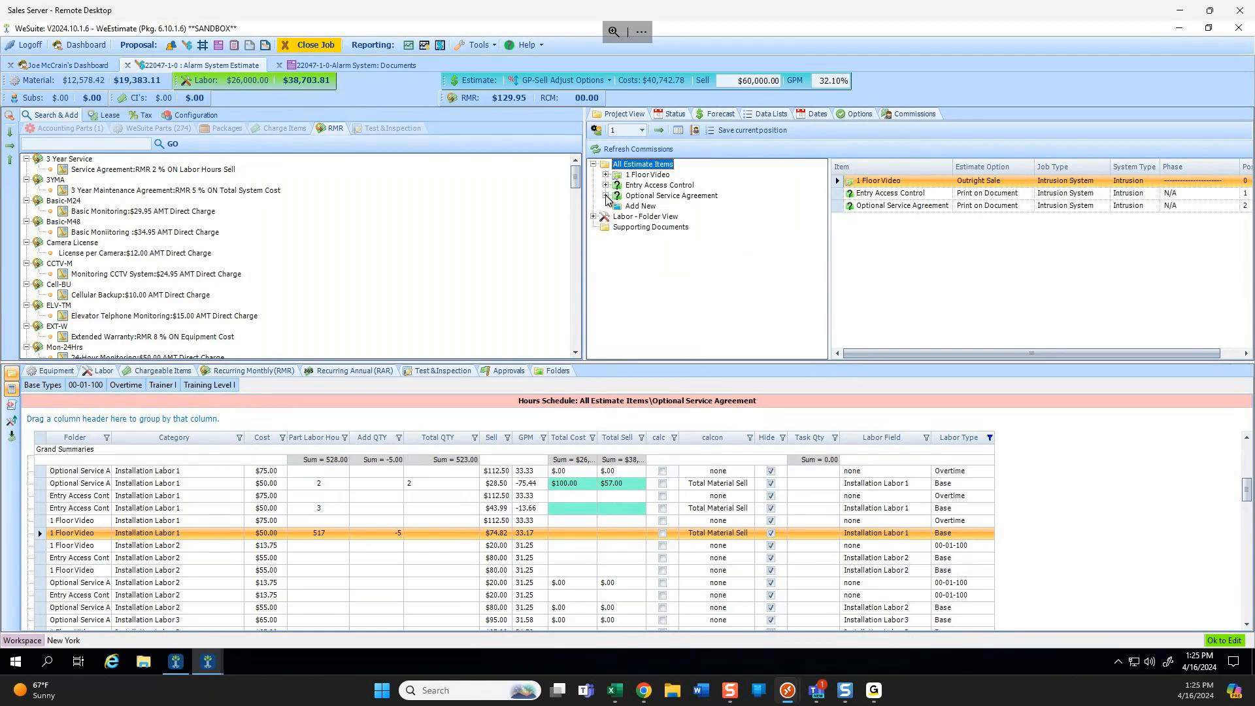
Regenerate the Alarm System quote and go to its Investment page.
click(362, 65)
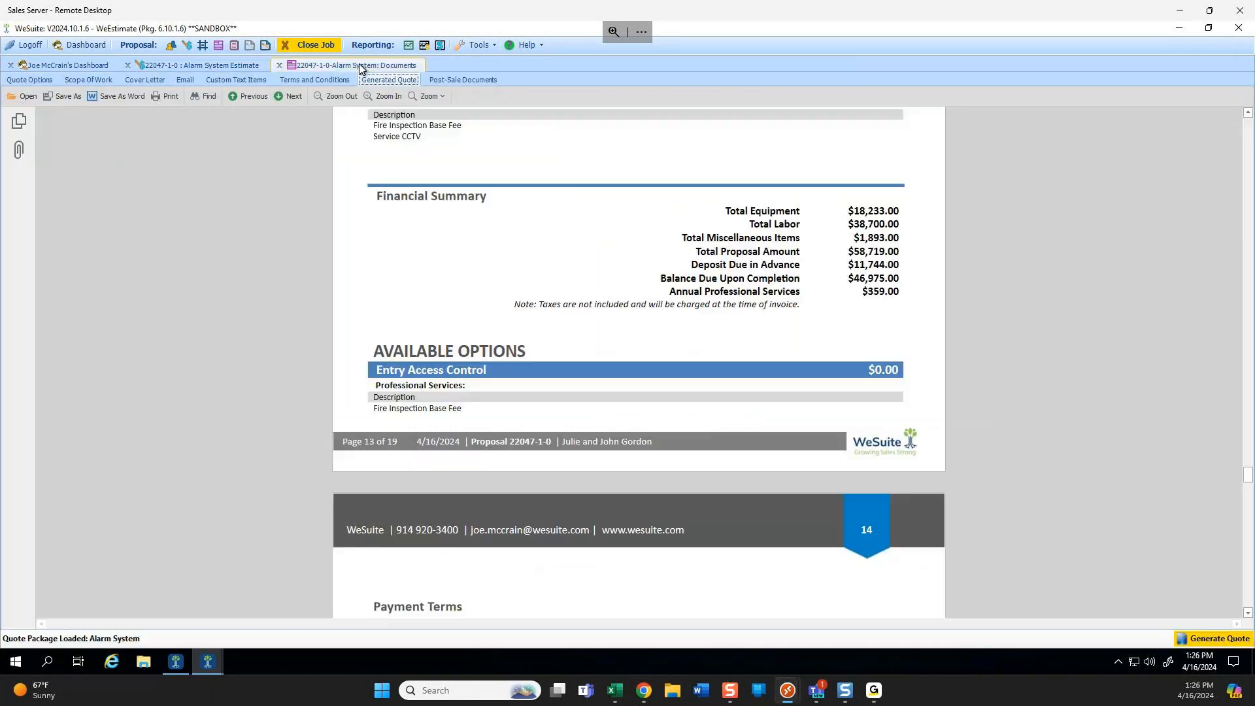
click(1233, 637)
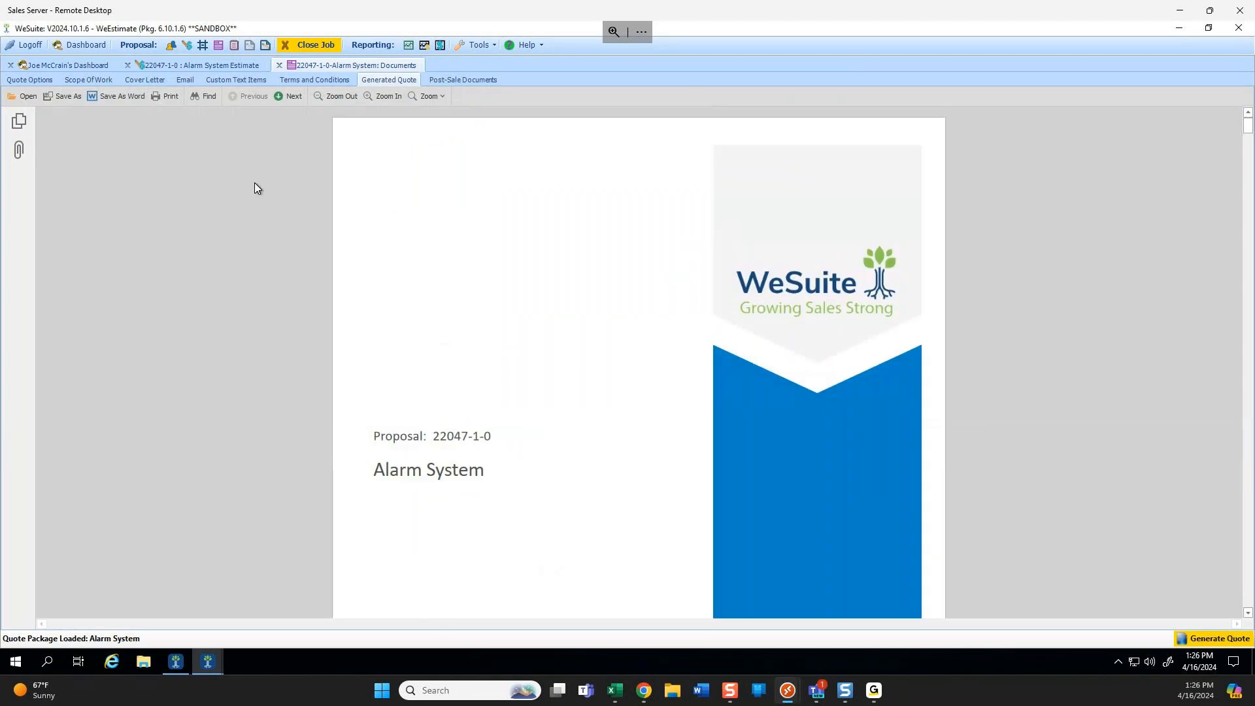
click(296, 103)
click(296, 100)
click(296, 99)
click(296, 99)
click(296, 99)
click(296, 99)
click(297, 99)
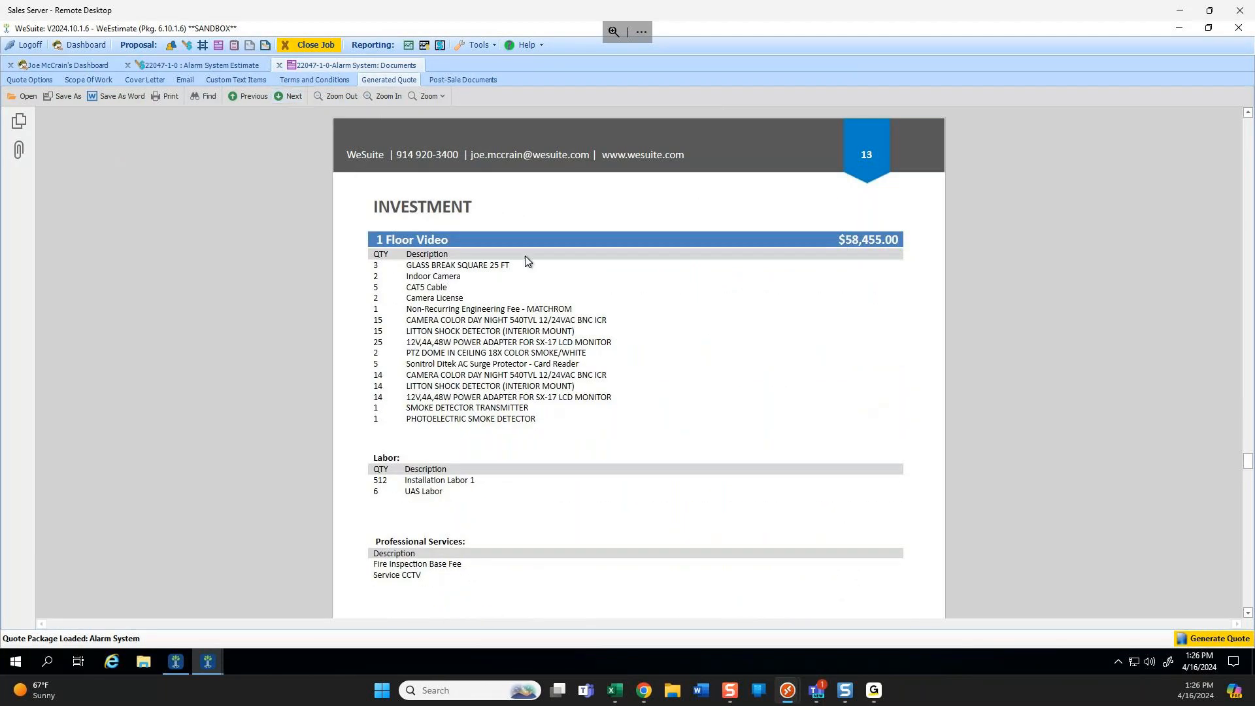
Examine the quote's Financial Summary and the Entry Access Control and Optional Service Agreement entries under Available Options.
scroll(642, 290, down, 3)
scroll(607, 336, down, 2)
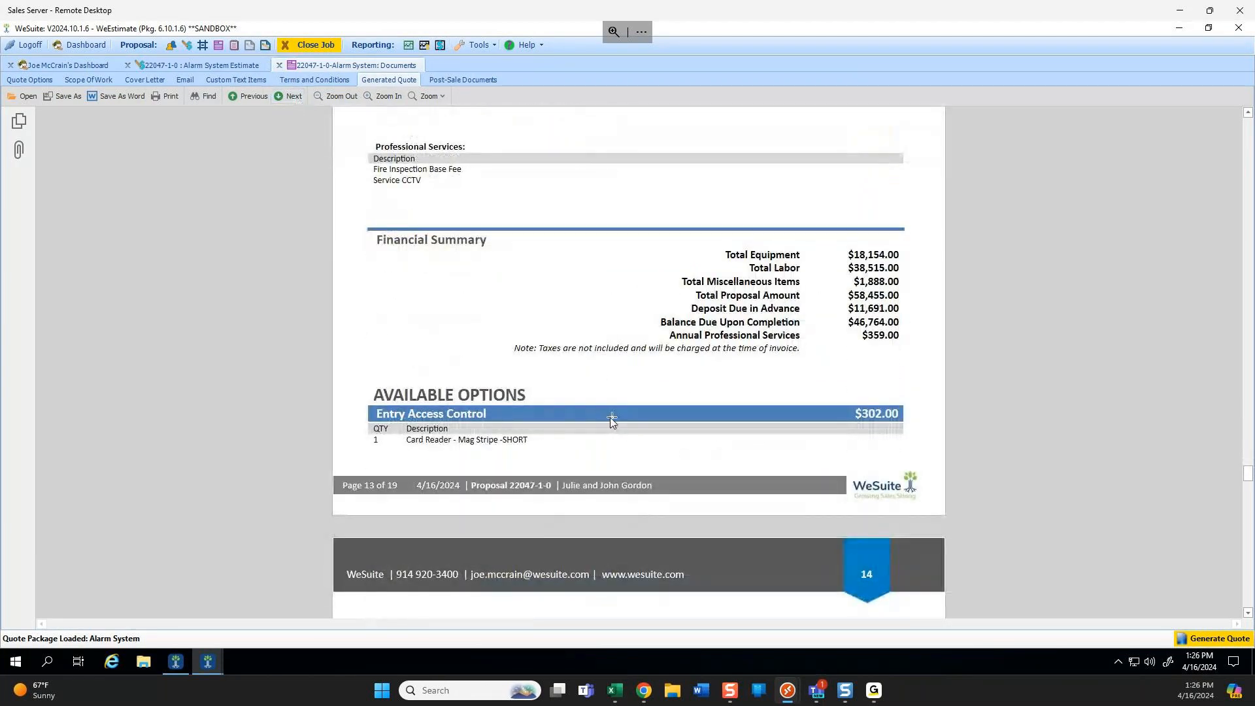
scroll(610, 417, down, 3)
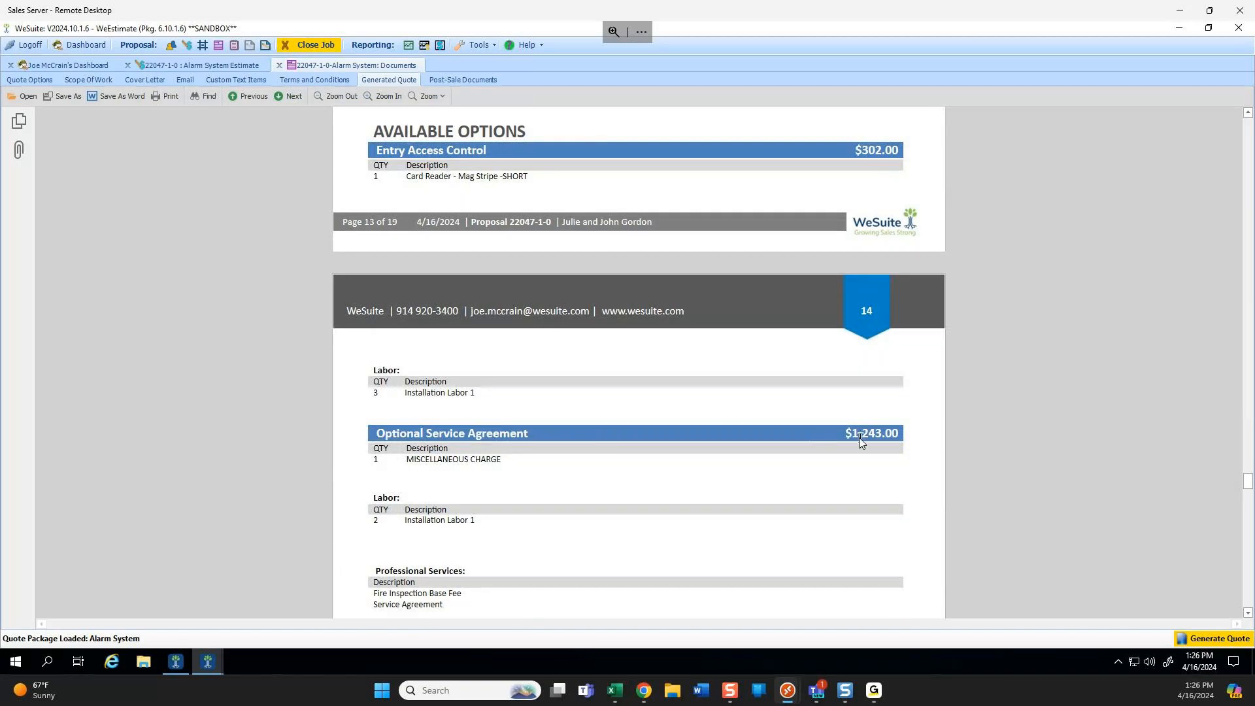
scroll(859, 438, down, 2)
scroll(857, 440, up, 2)
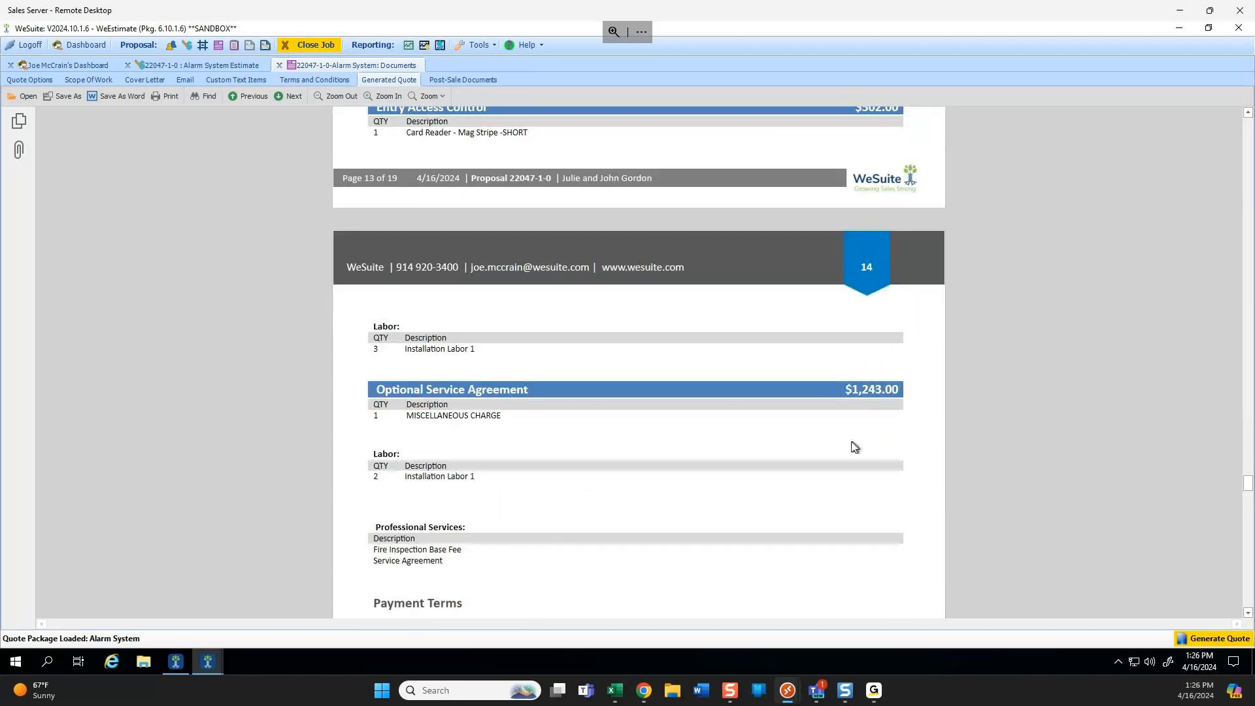
scroll(854, 447, up, 1)
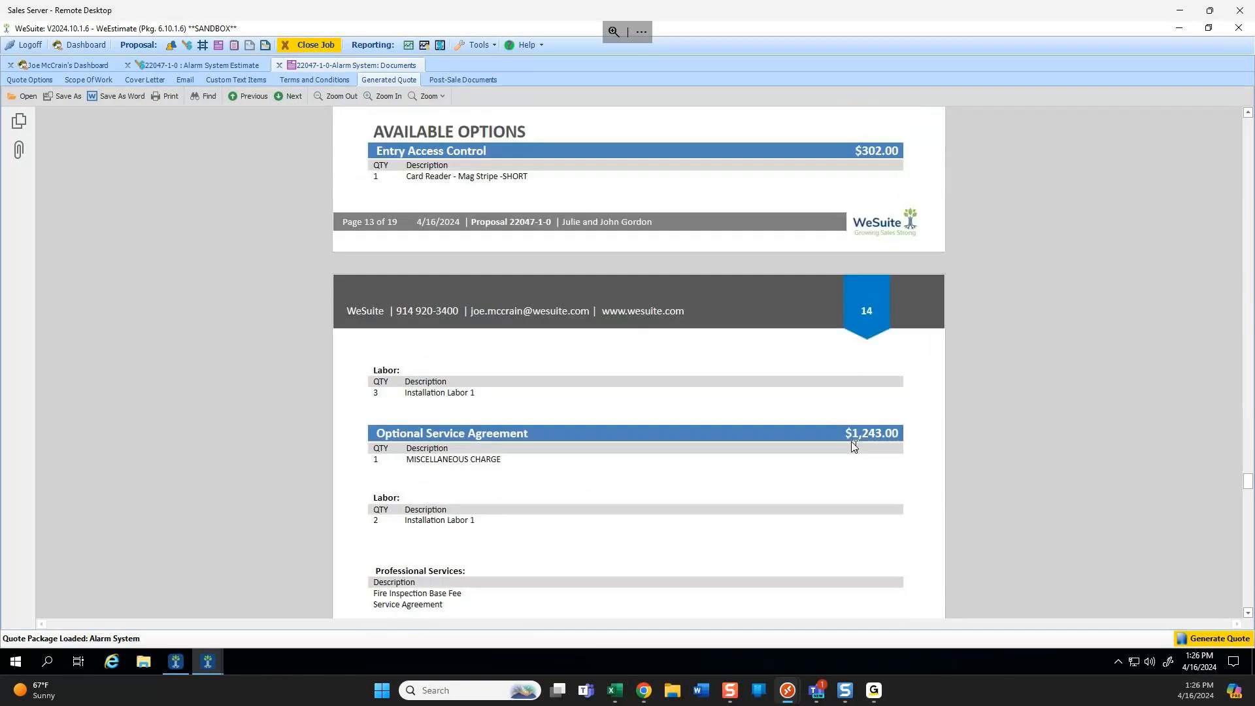
Review the custom quote options with Proposal Pages, Sort, Sort Order, Financial Summary and Clarifications & Assumptions collapsed.
click(15, 79)
click(684, 125)
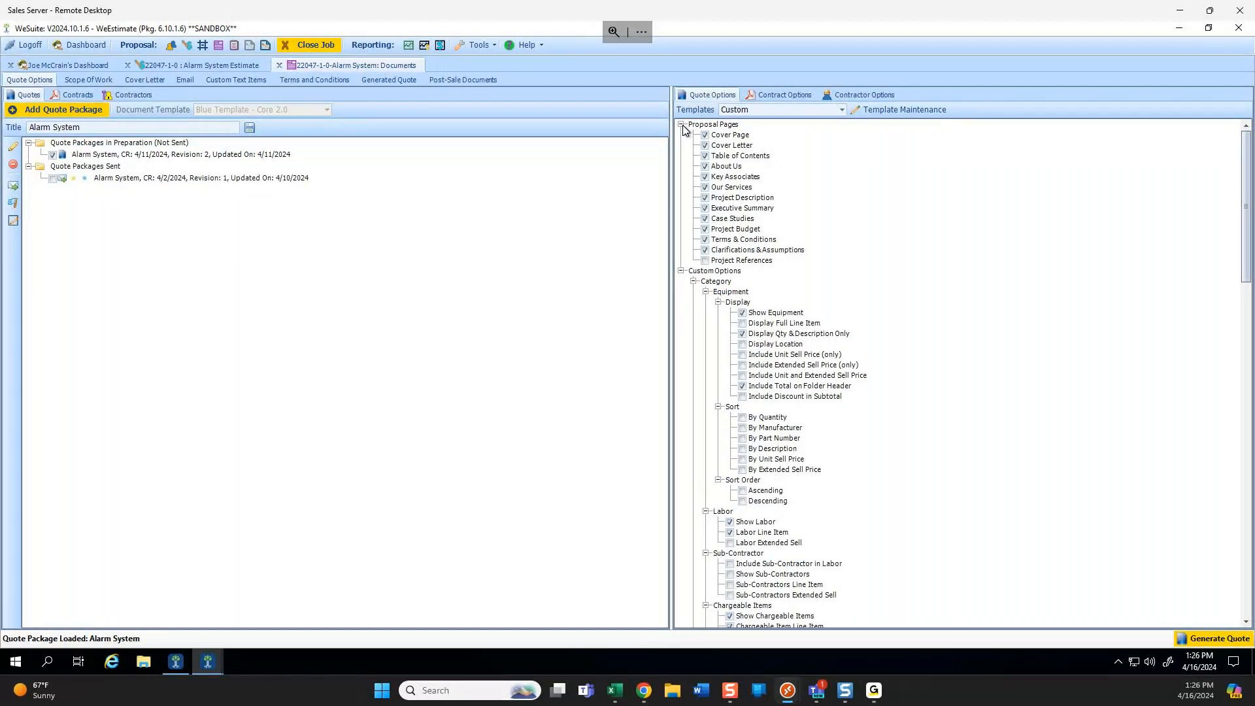
click(682, 125)
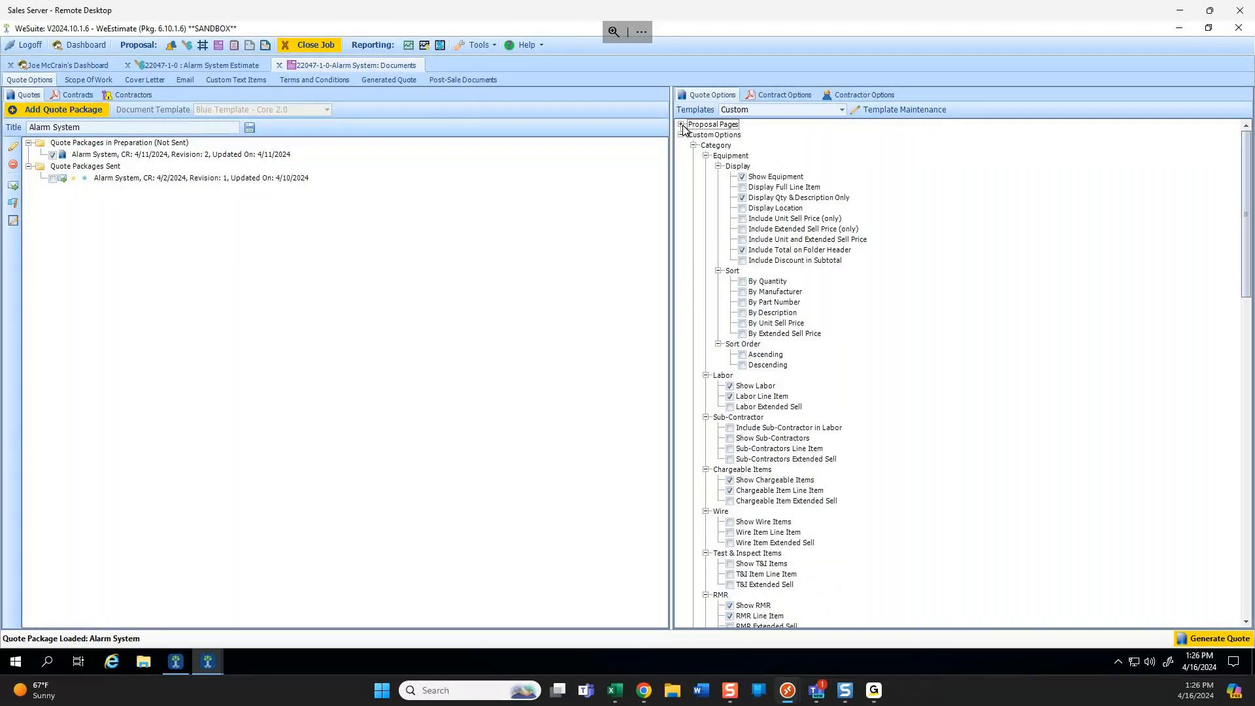
click(719, 271)
click(719, 281)
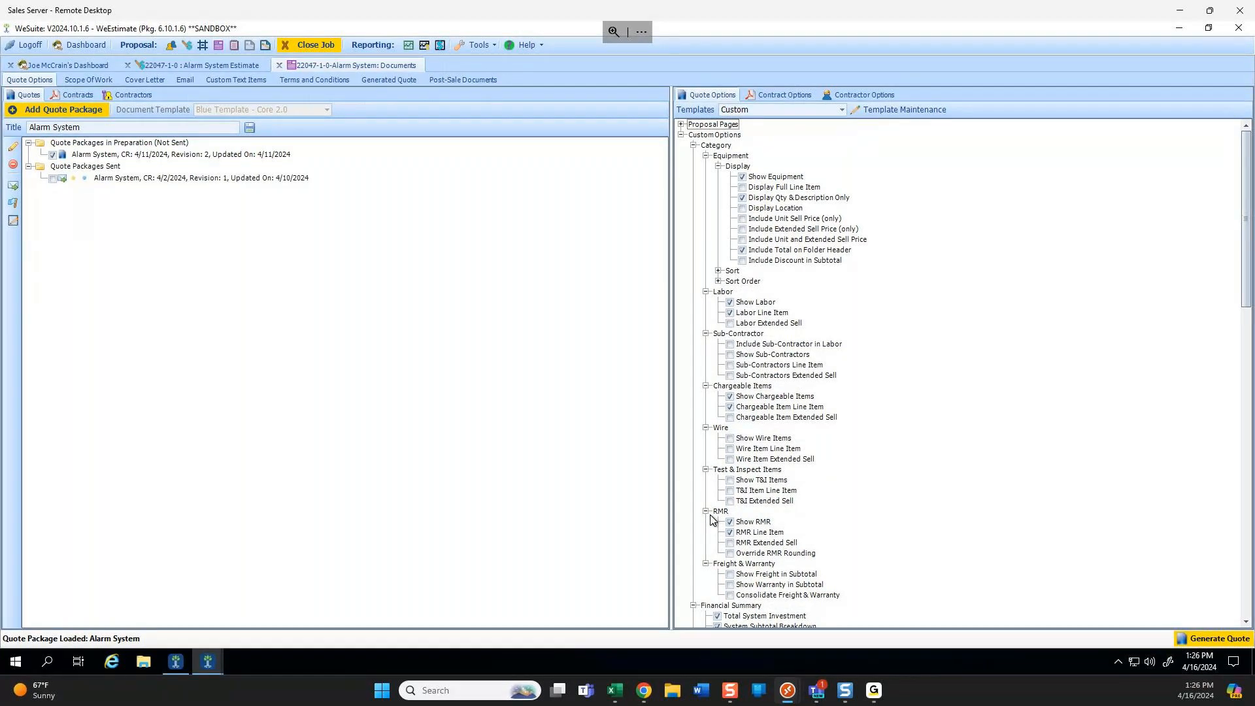
click(693, 606)
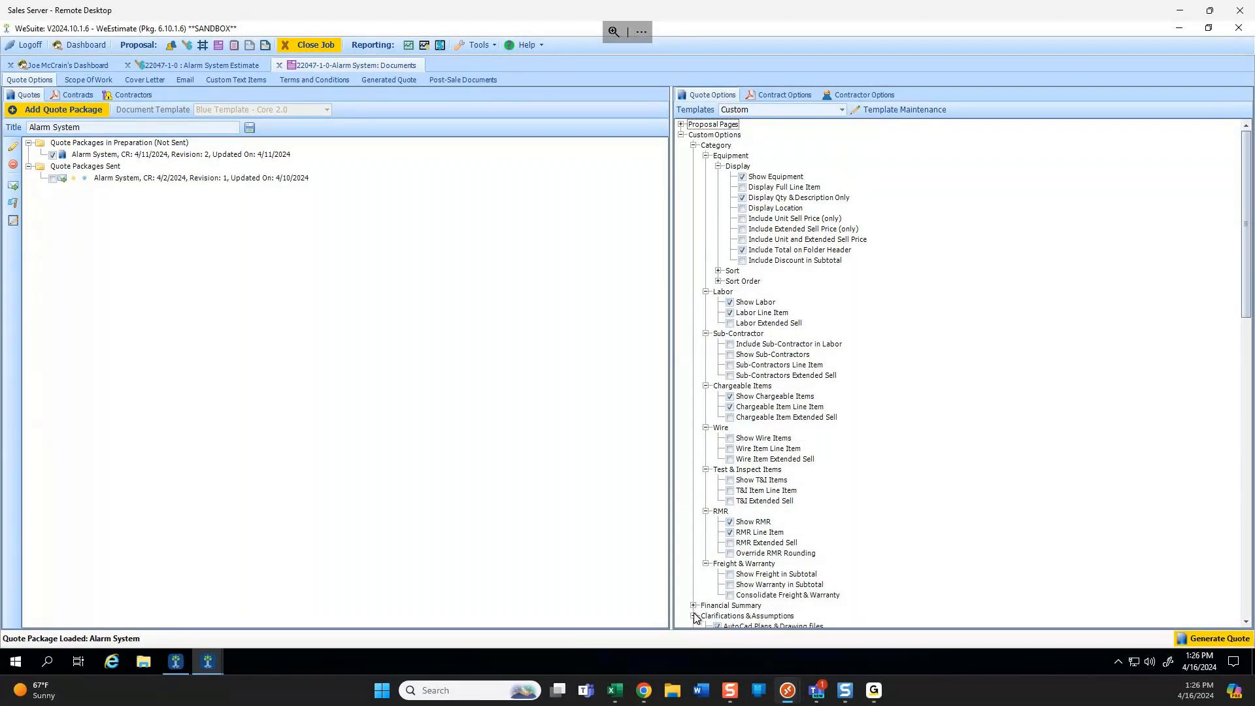
click(693, 617)
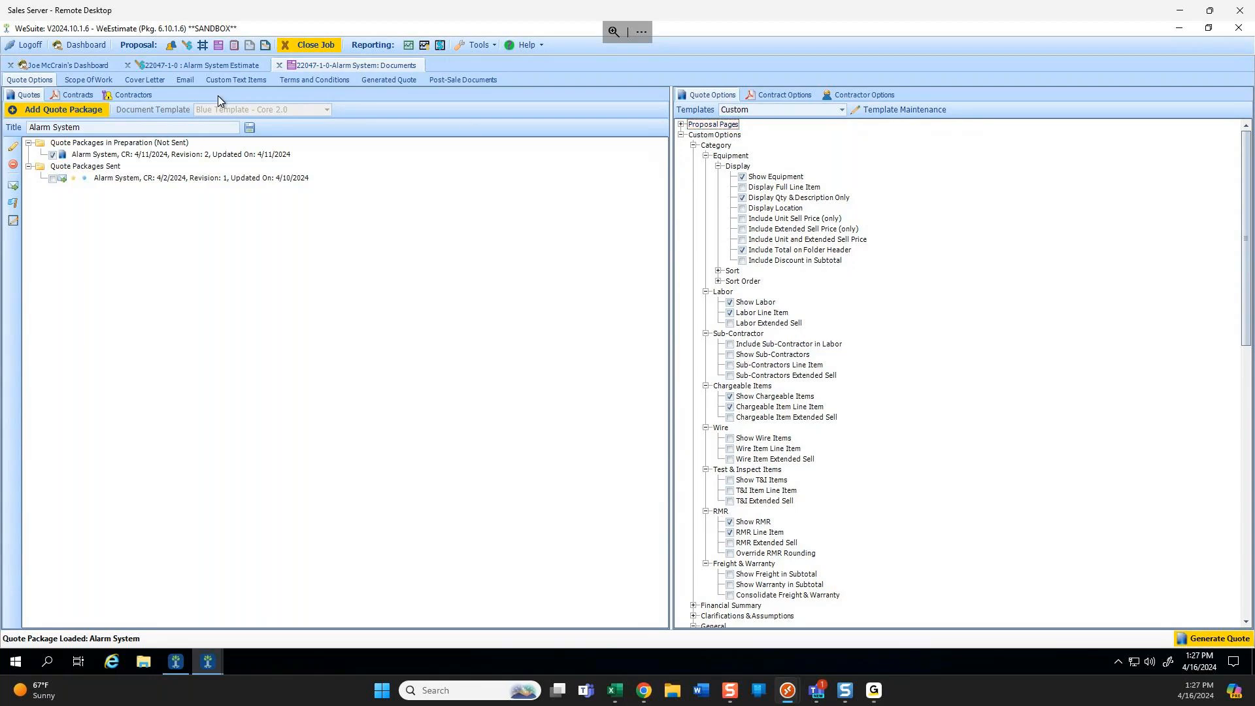
Examine the generated quote's Available Options, Financial Summary and 1 Floor Video section, then return to the quote options.
click(414, 81)
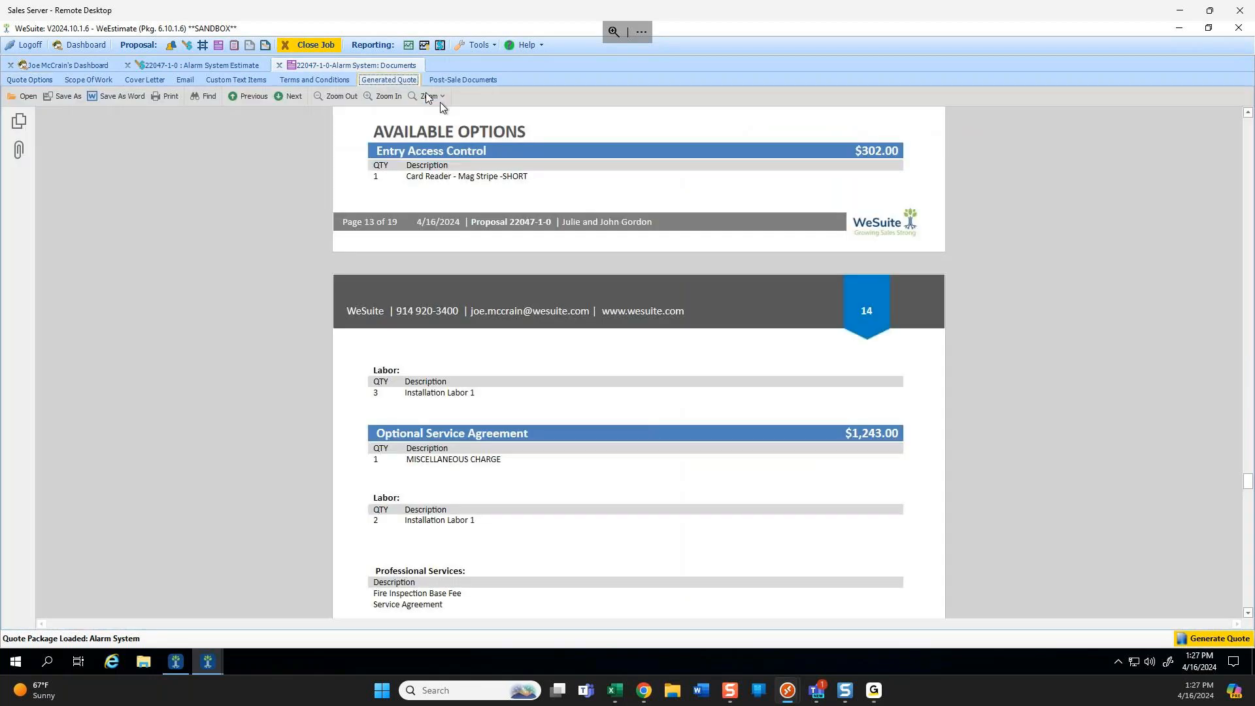
scroll(540, 255, down, 2)
scroll(484, 338, down, 3)
scroll(770, 409, up, 10)
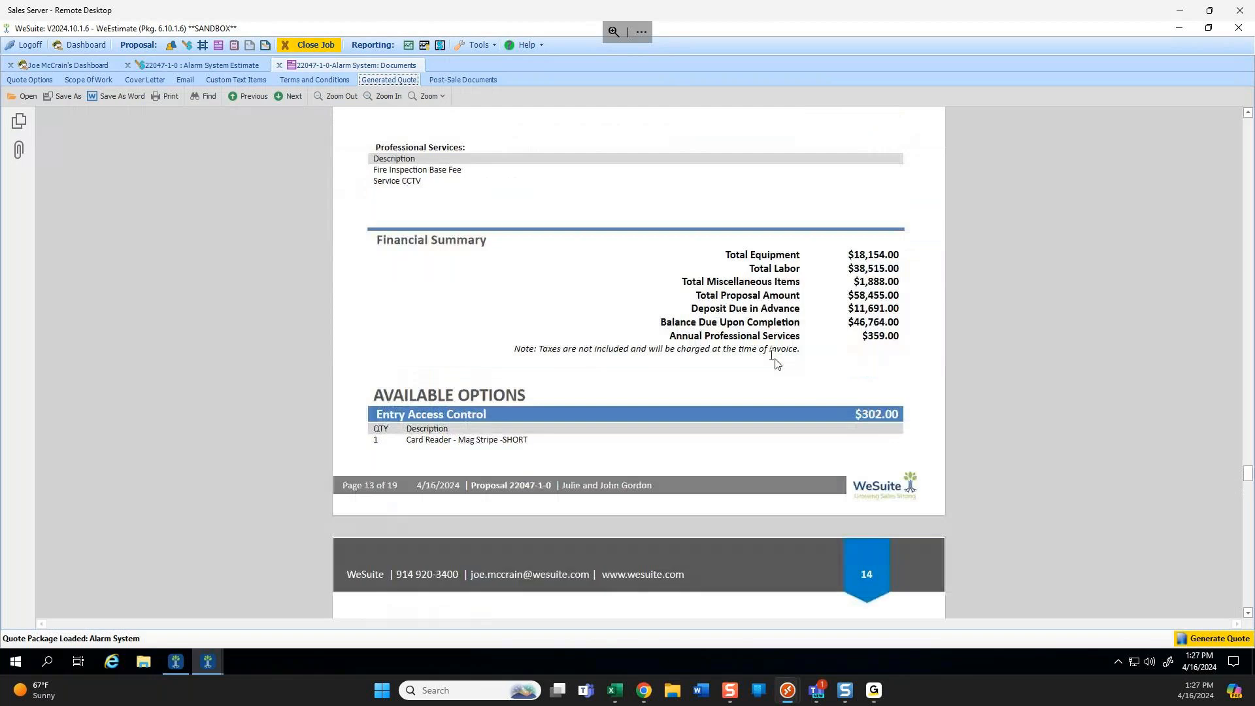
scroll(770, 410, up, 4)
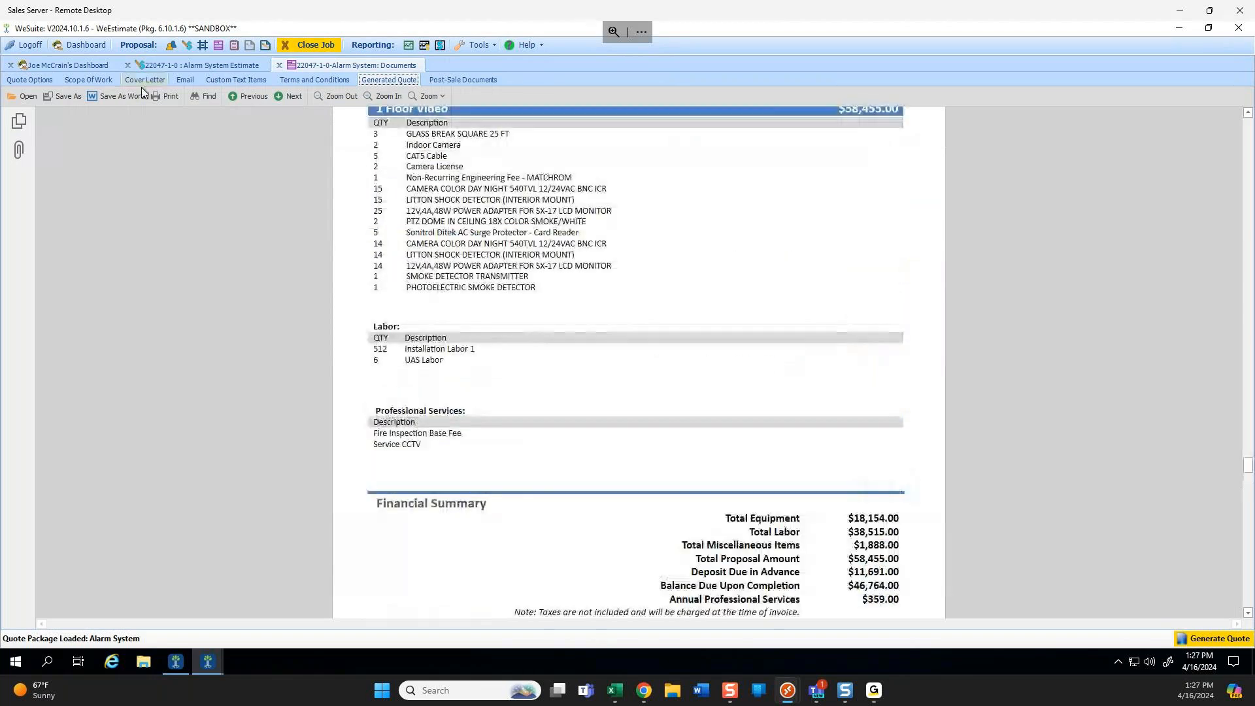
click(30, 79)
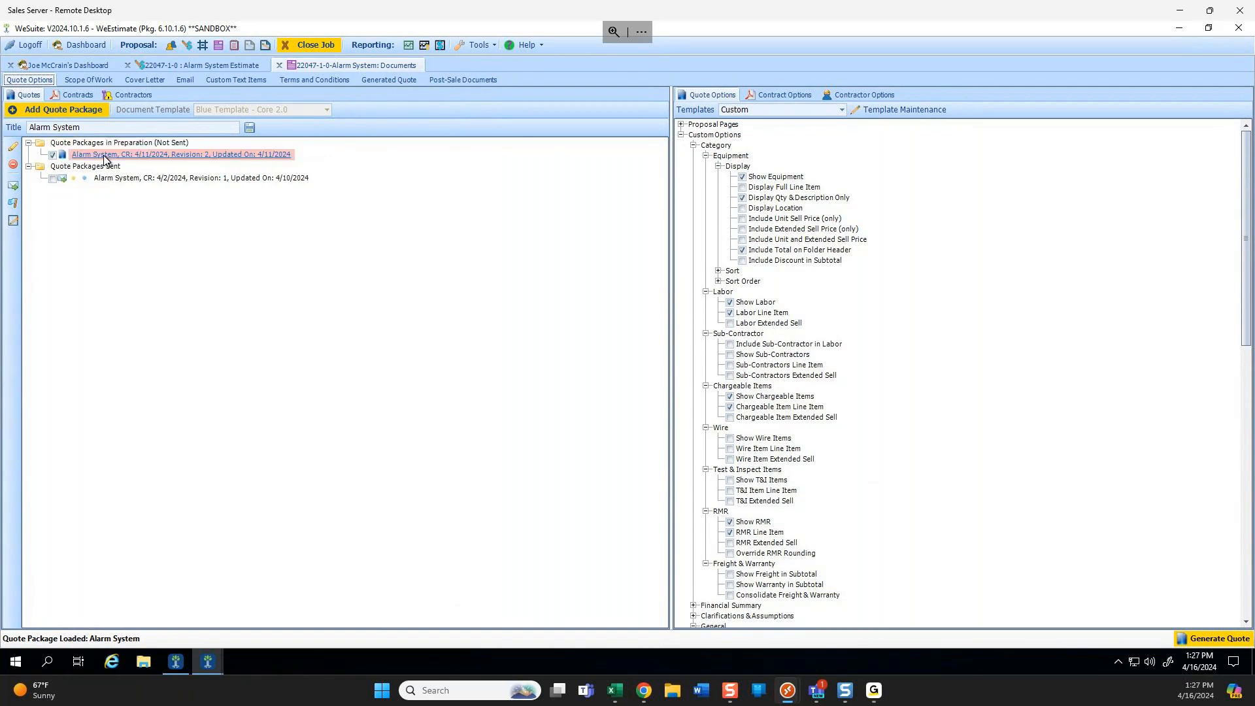
click(193, 66)
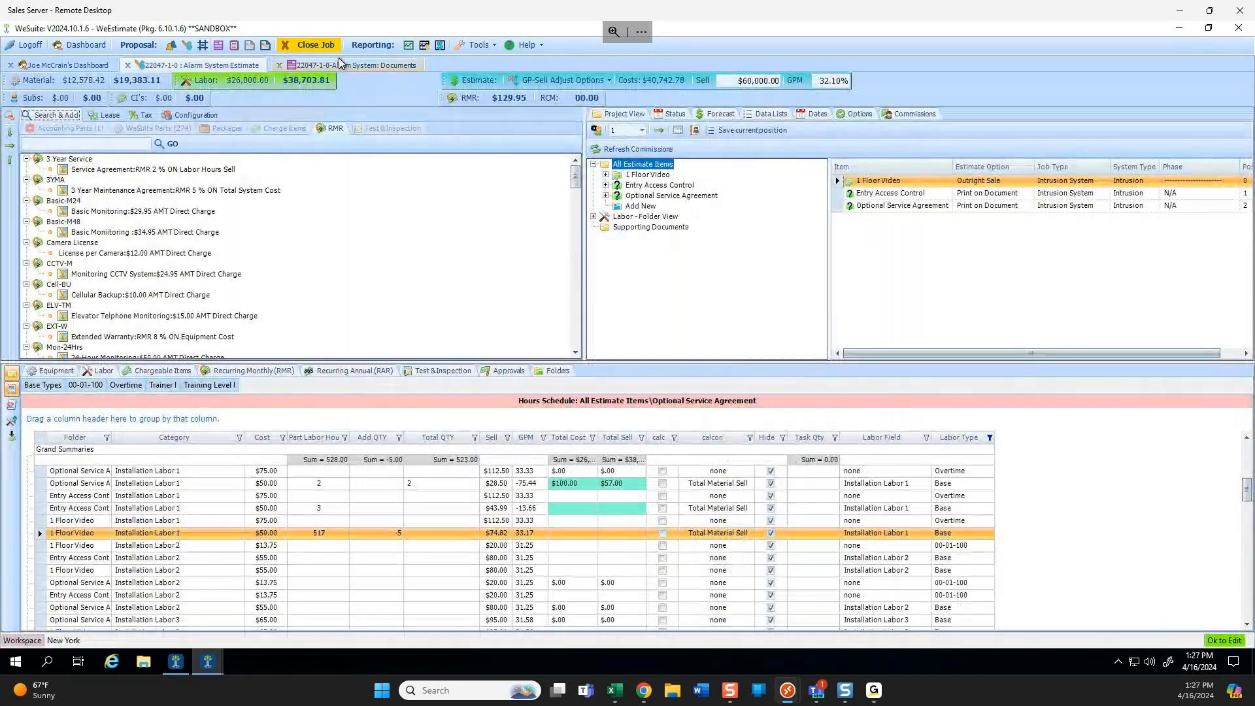
click(339, 63)
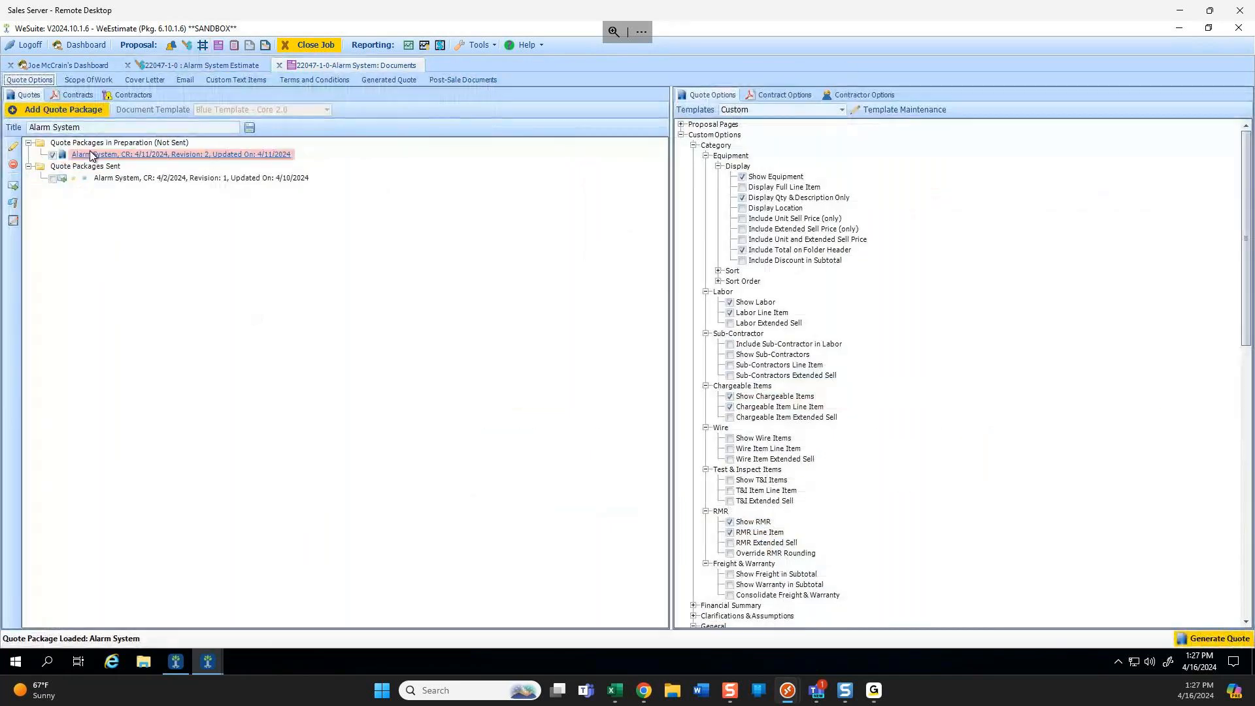
Add two new Alarm System quote packages based on Blue Template - Core 2.0.
click(110, 154)
click(108, 143)
click(111, 156)
click(47, 111)
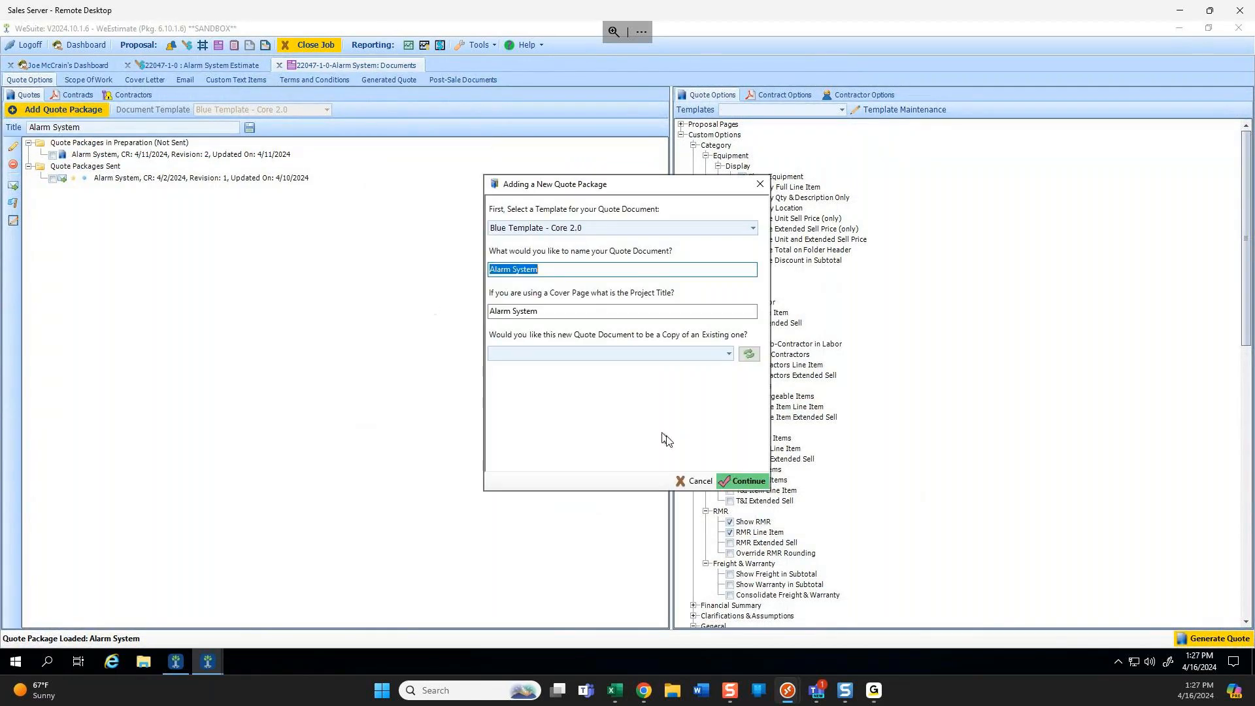
click(744, 481)
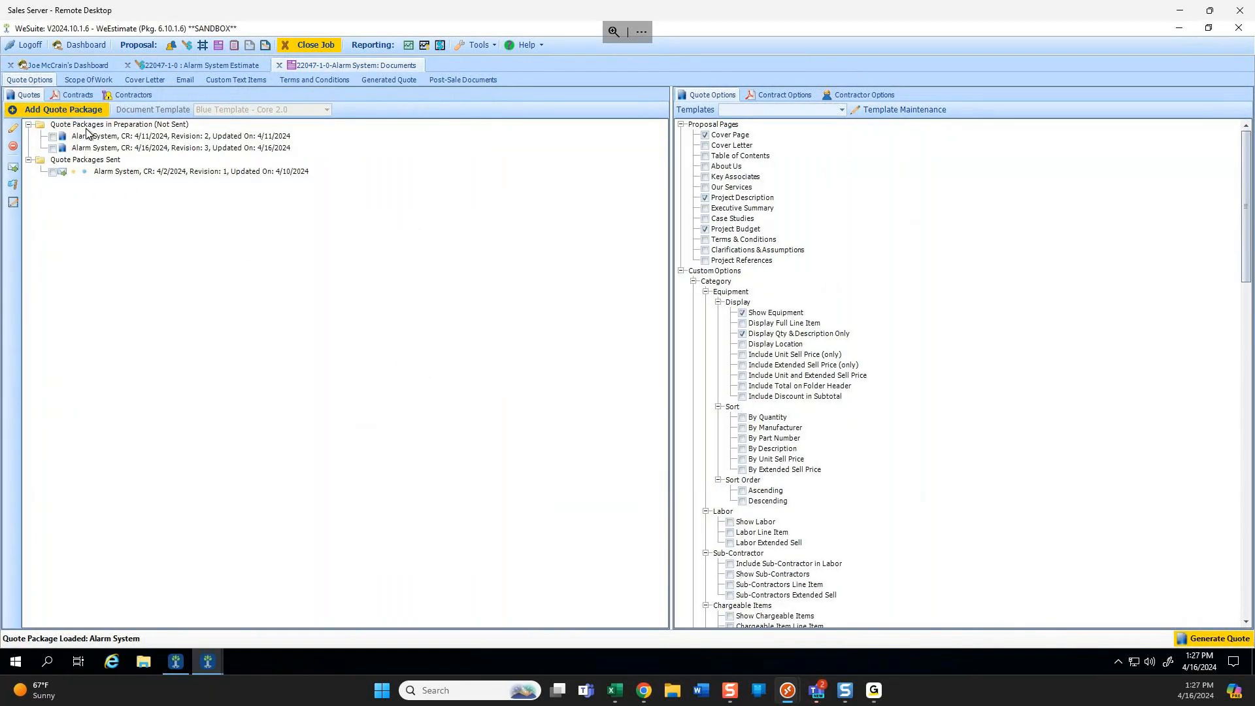
click(209, 147)
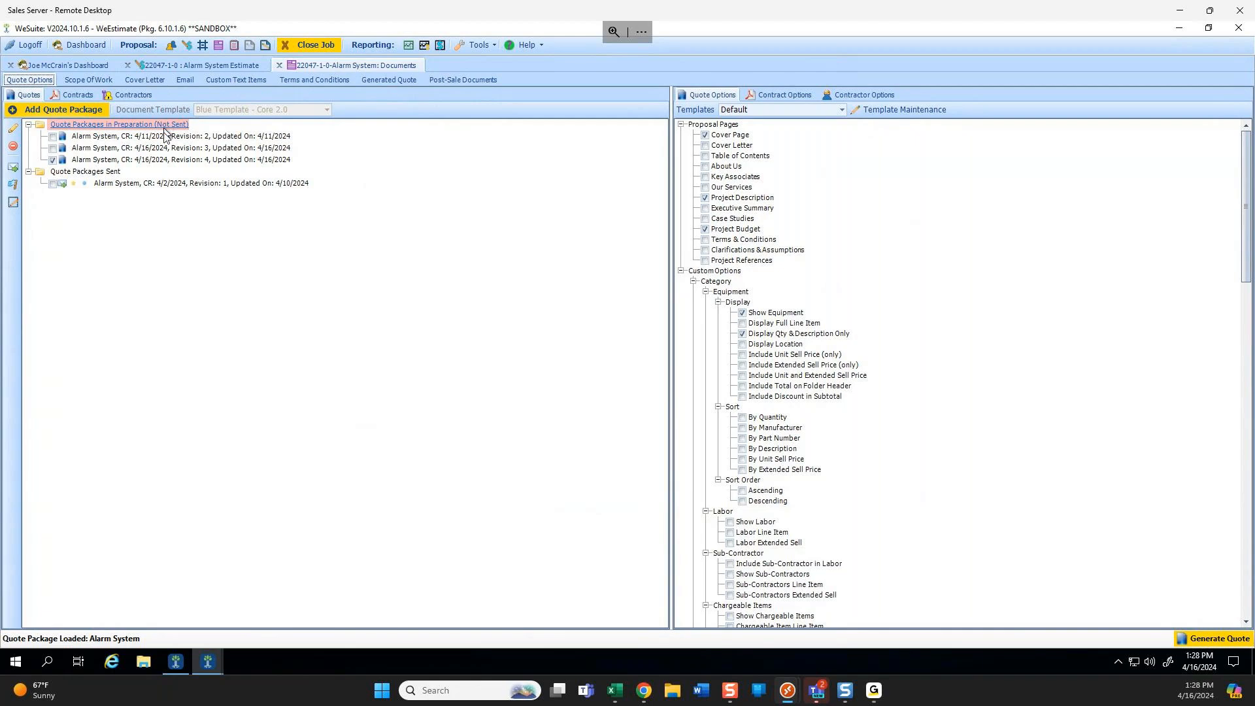
Check the generated quote's 1 Floor Video pricing, then go back to the list of quote packages.
click(396, 79)
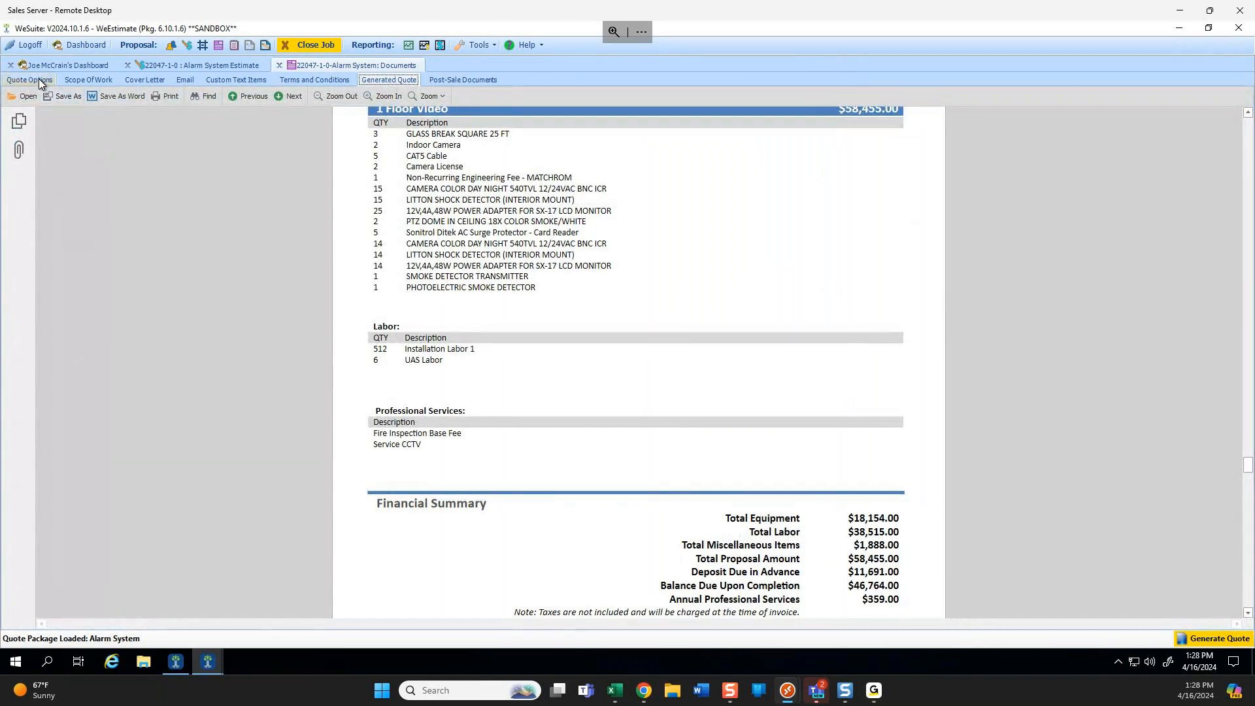
click(38, 80)
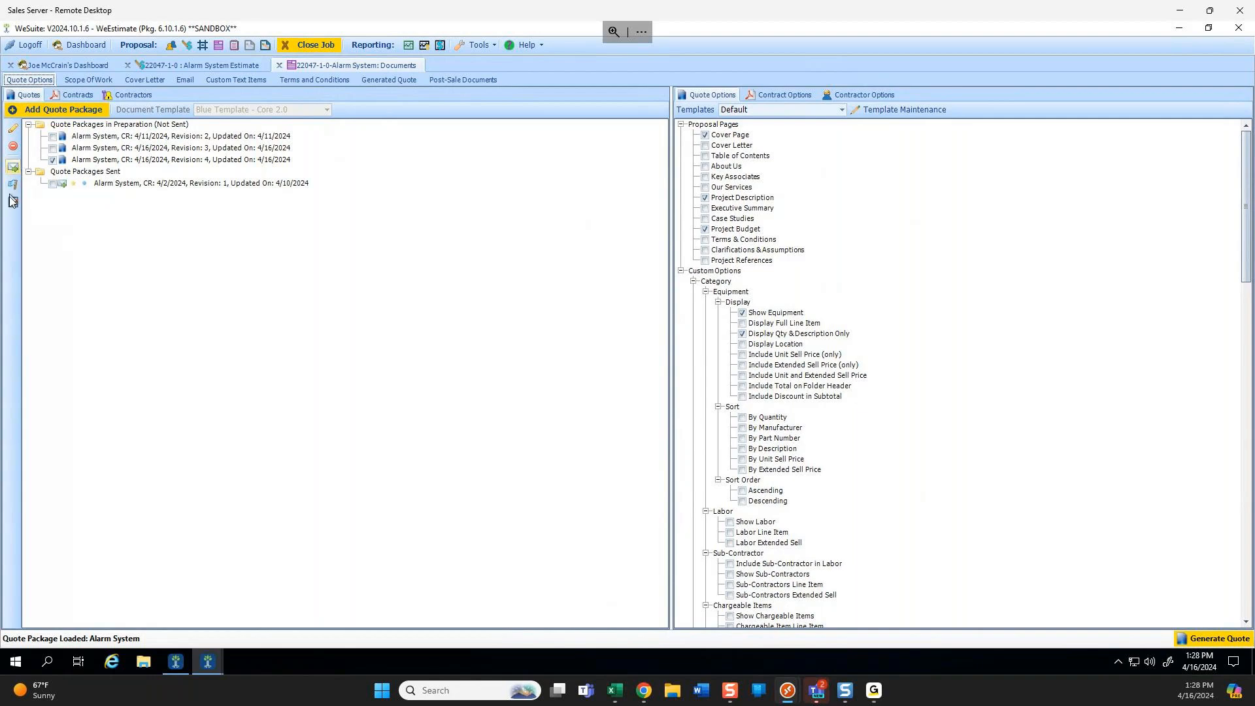
click(76, 124)
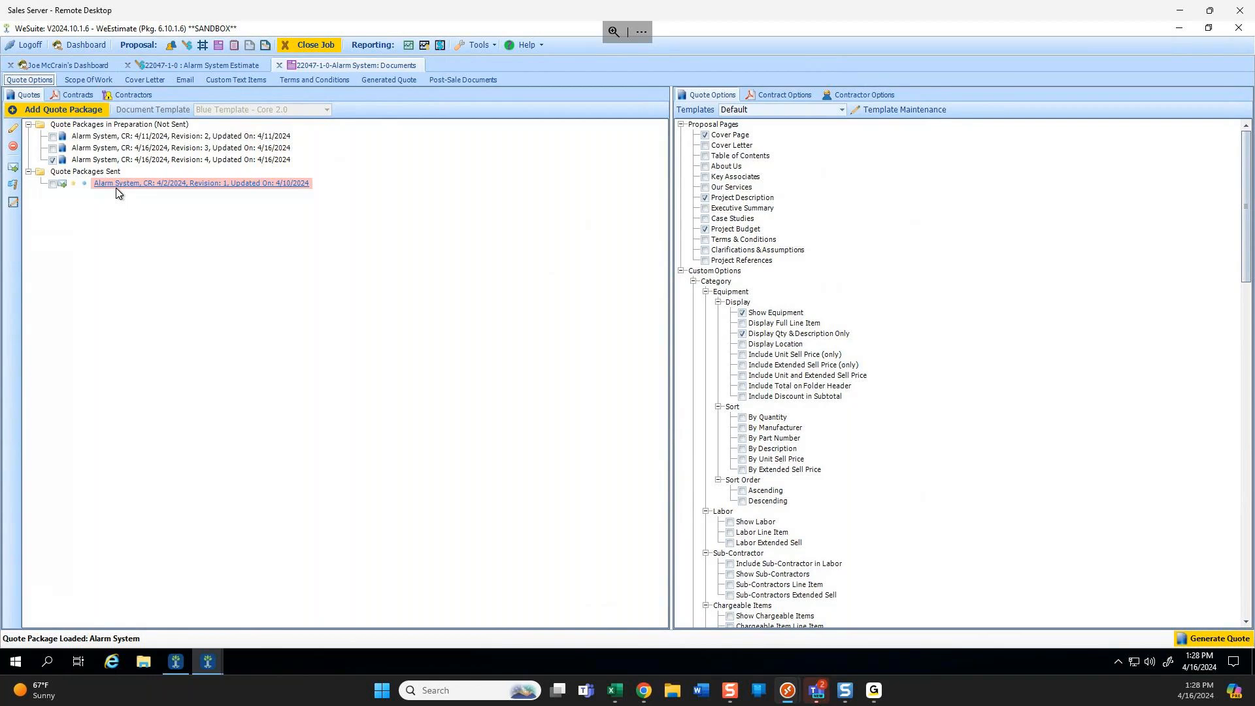
Set the quantity of GLASS BREAK SQUARE 25 FT to 5 in the Alarm System estimate's equipment.
click(182, 68)
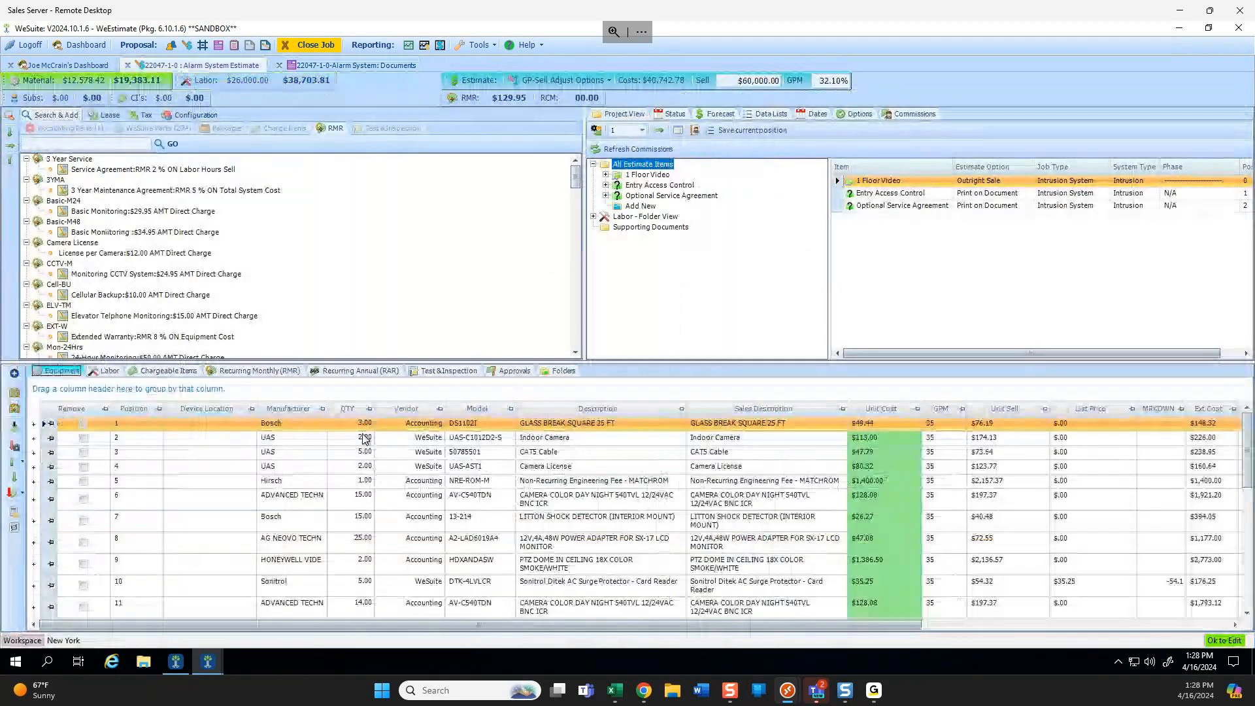
click(365, 424)
text(5)
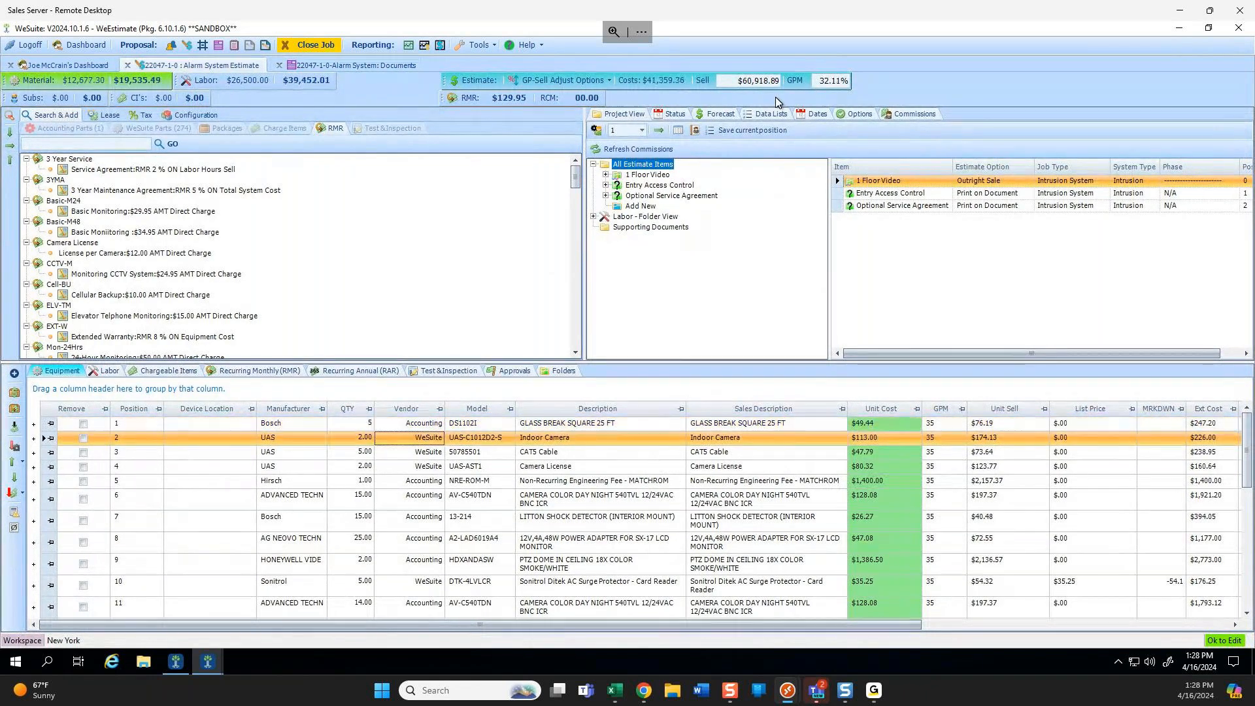
Load the Revision 2 Alarm System quote package from the packages in preparation.
click(379, 67)
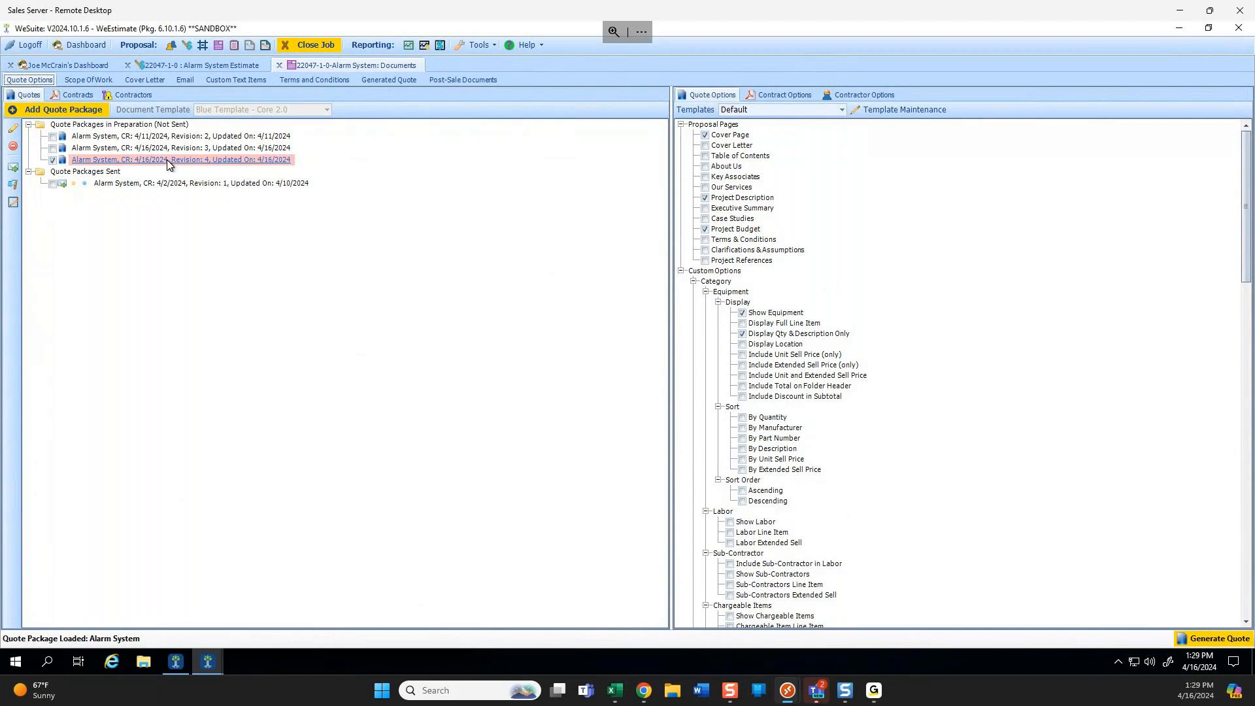
click(115, 140)
click(35, 156)
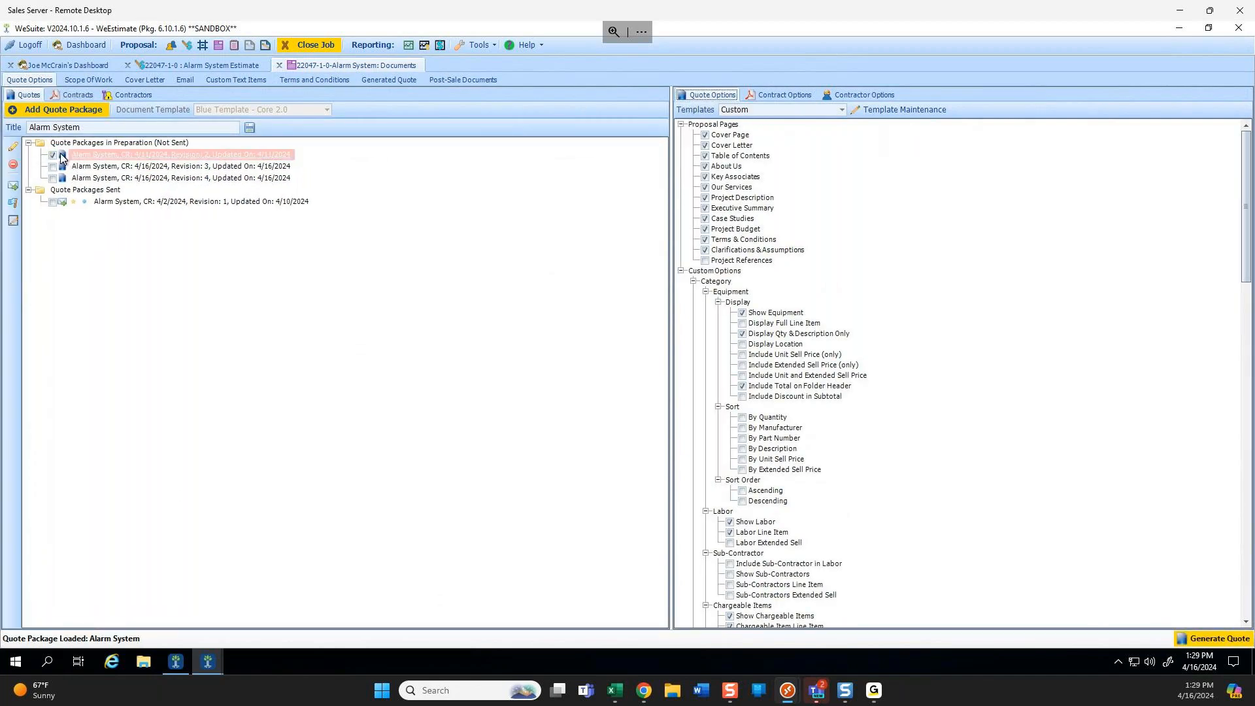
Set the quantity of the UAS Indoor Camera to 14 in the estimate's equipment list.
click(201, 64)
click(369, 439)
text(14)
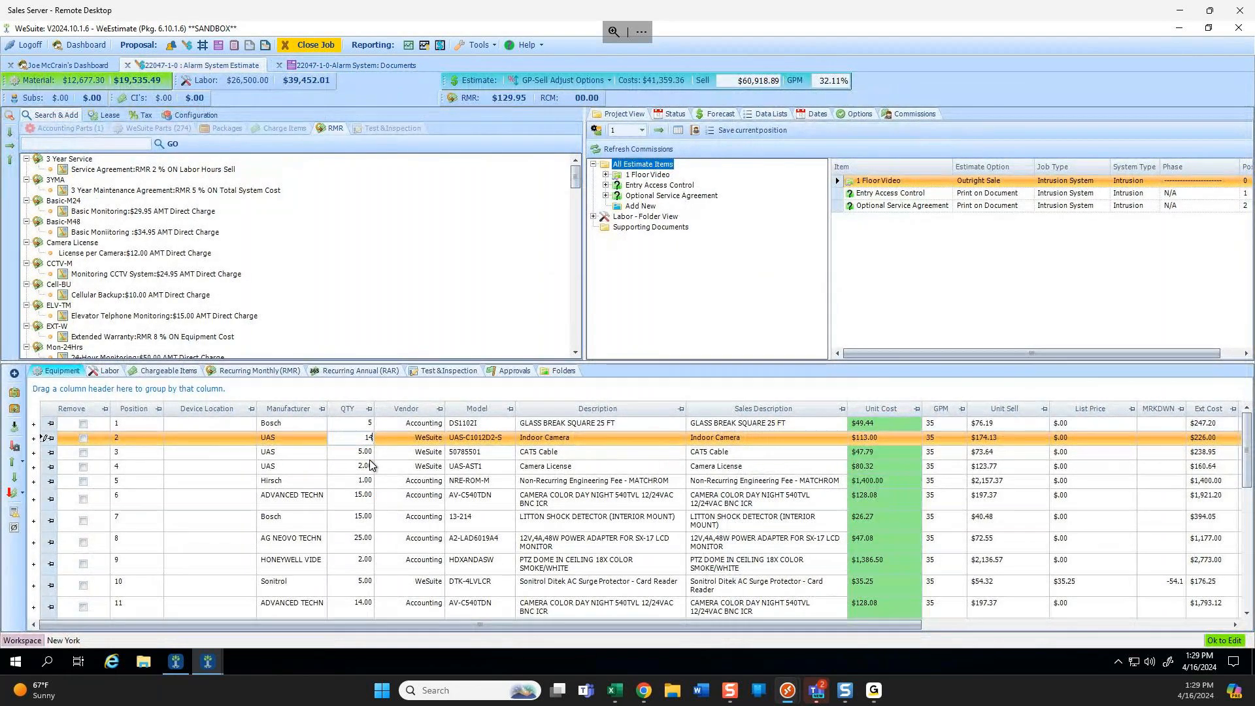
key(Return)
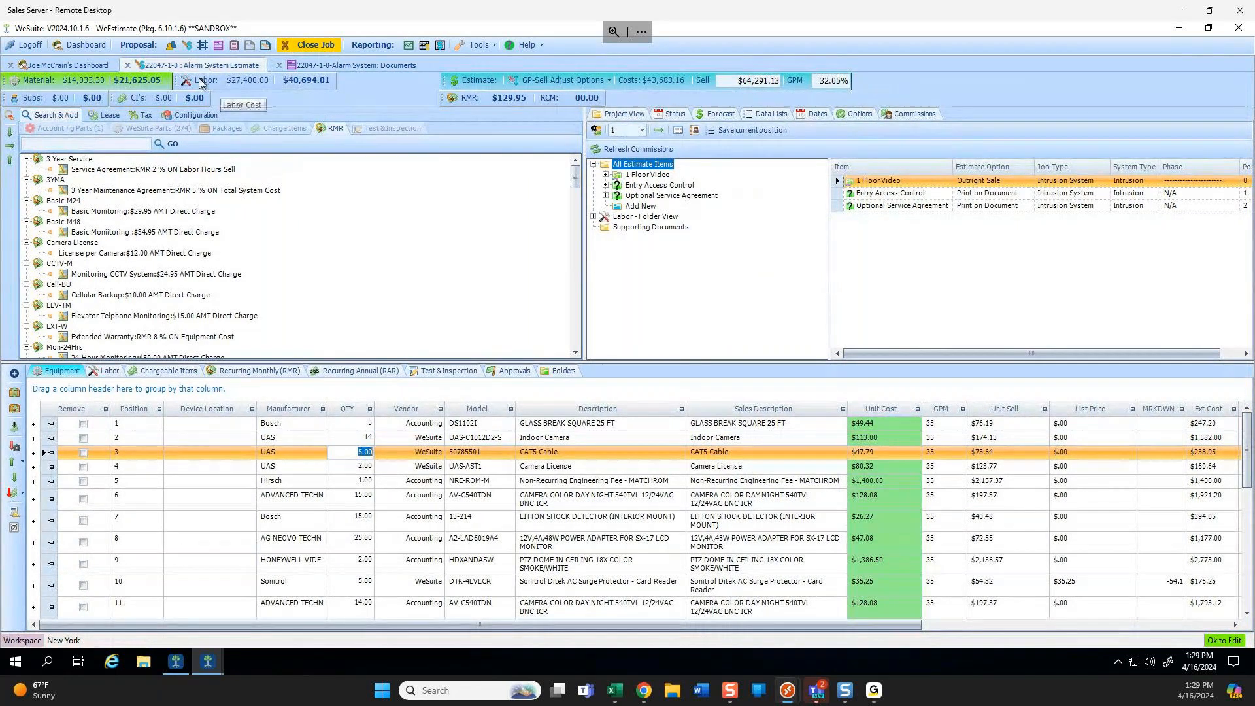
Mark the Revision 2 Alarm System quote package as sent, then load Revision 3.
click(65, 64)
click(321, 65)
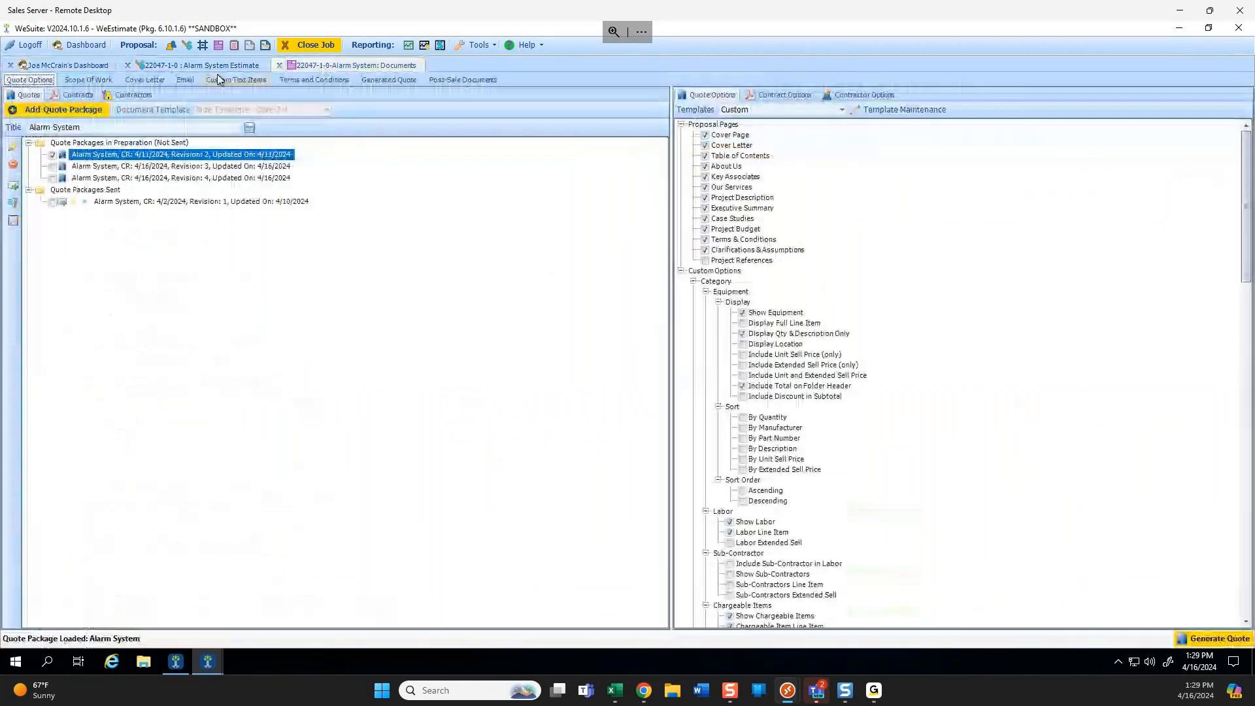
click(214, 62)
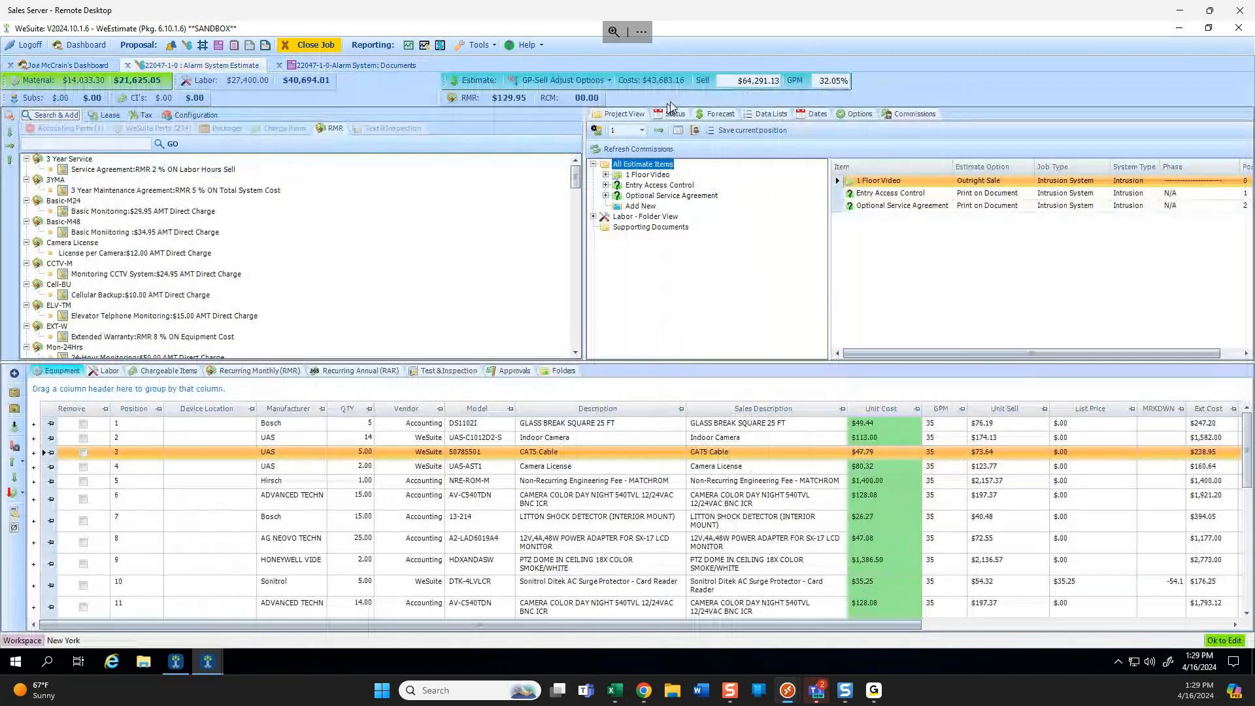
click(316, 62)
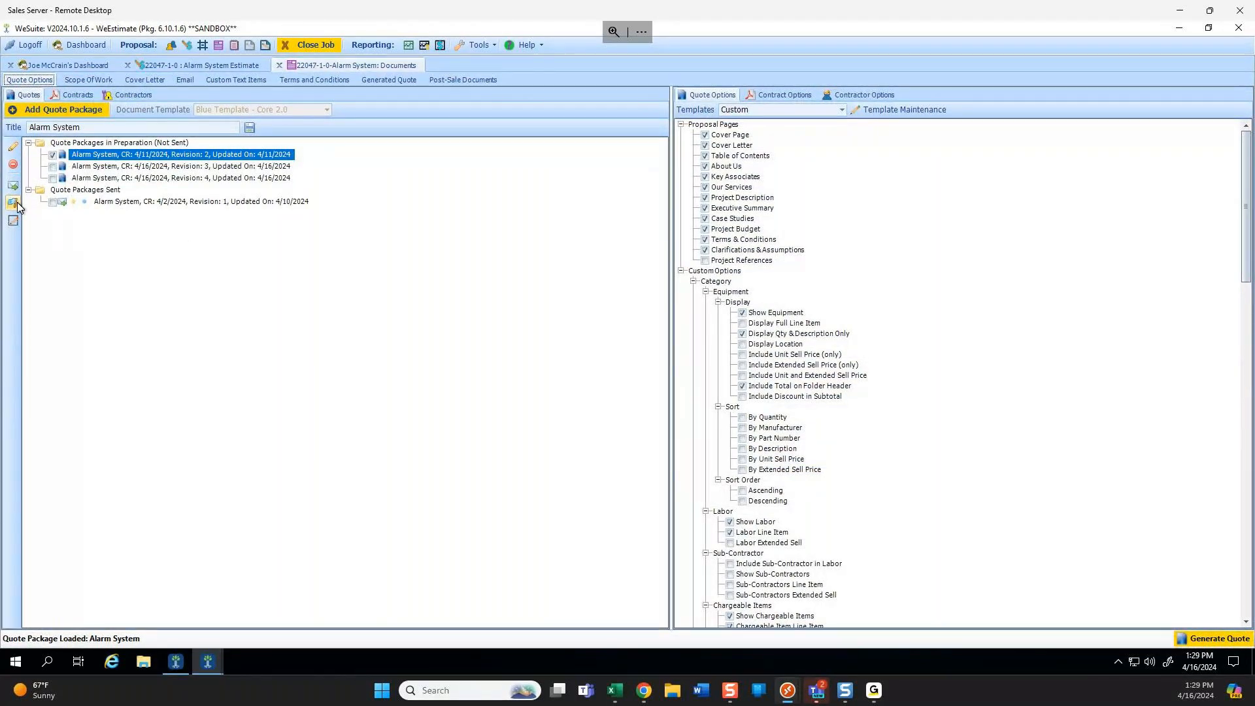
click(15, 204)
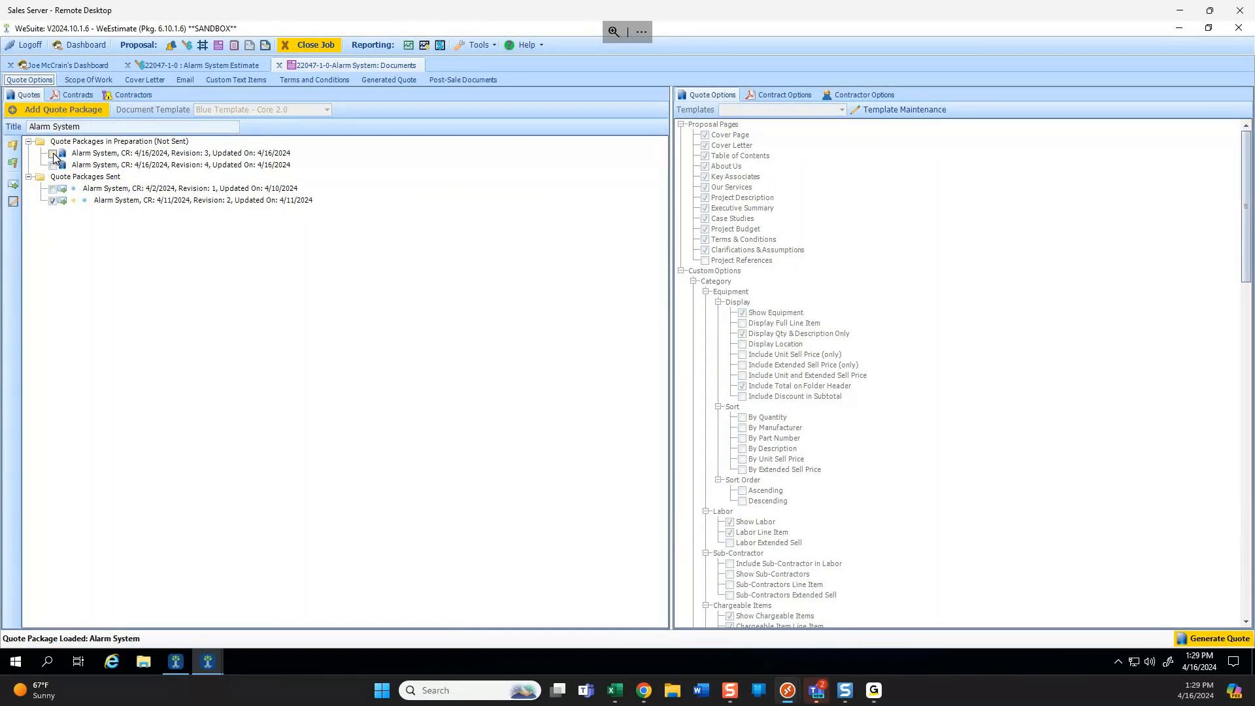
click(53, 154)
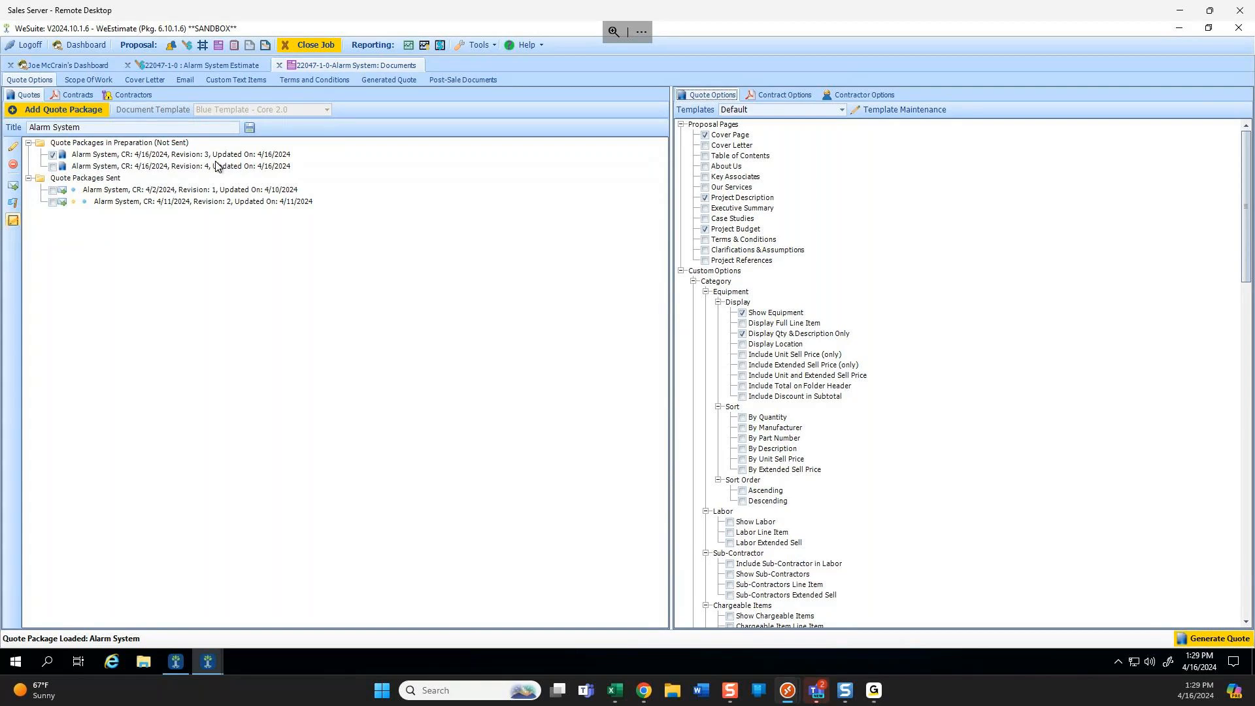
Remove the CAMERA COLOR DAY NIGHT 540TVL line at position 6 from the estimate's equipment.
click(231, 65)
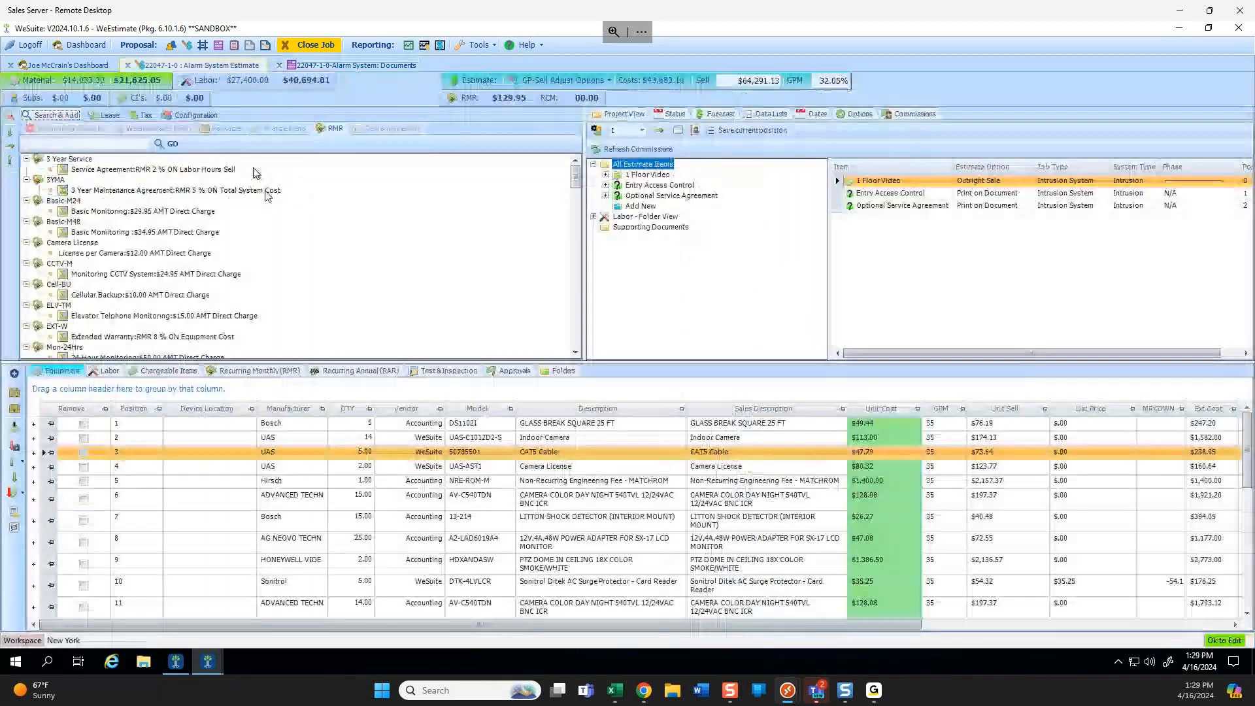
click(365, 495)
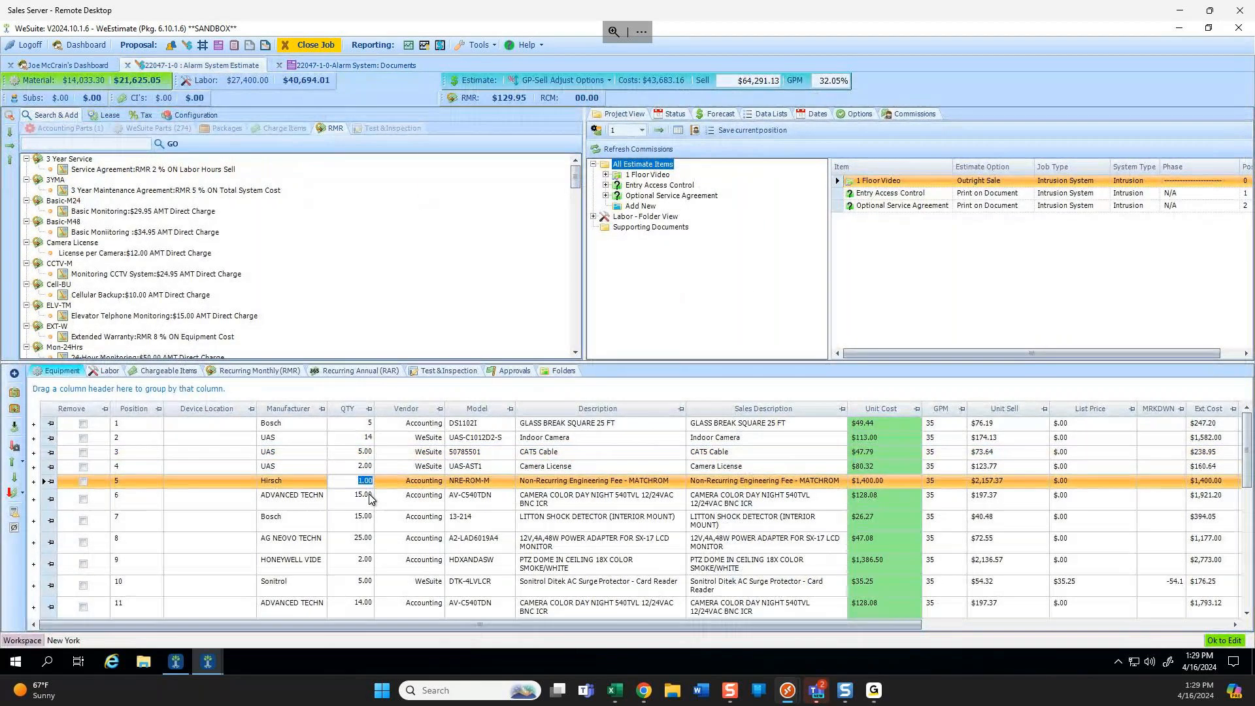
click(84, 500)
click(673, 391)
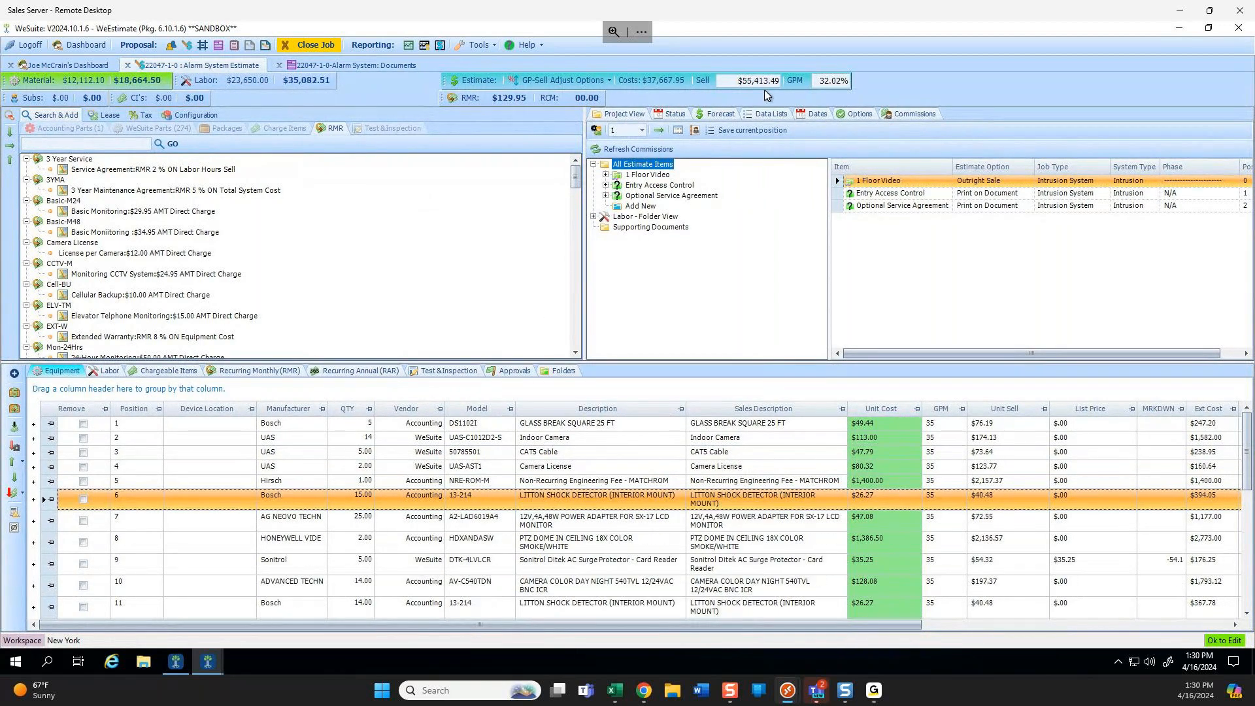
Mark the Revision 3 Alarm System quote package as sent and close the job.
click(353, 65)
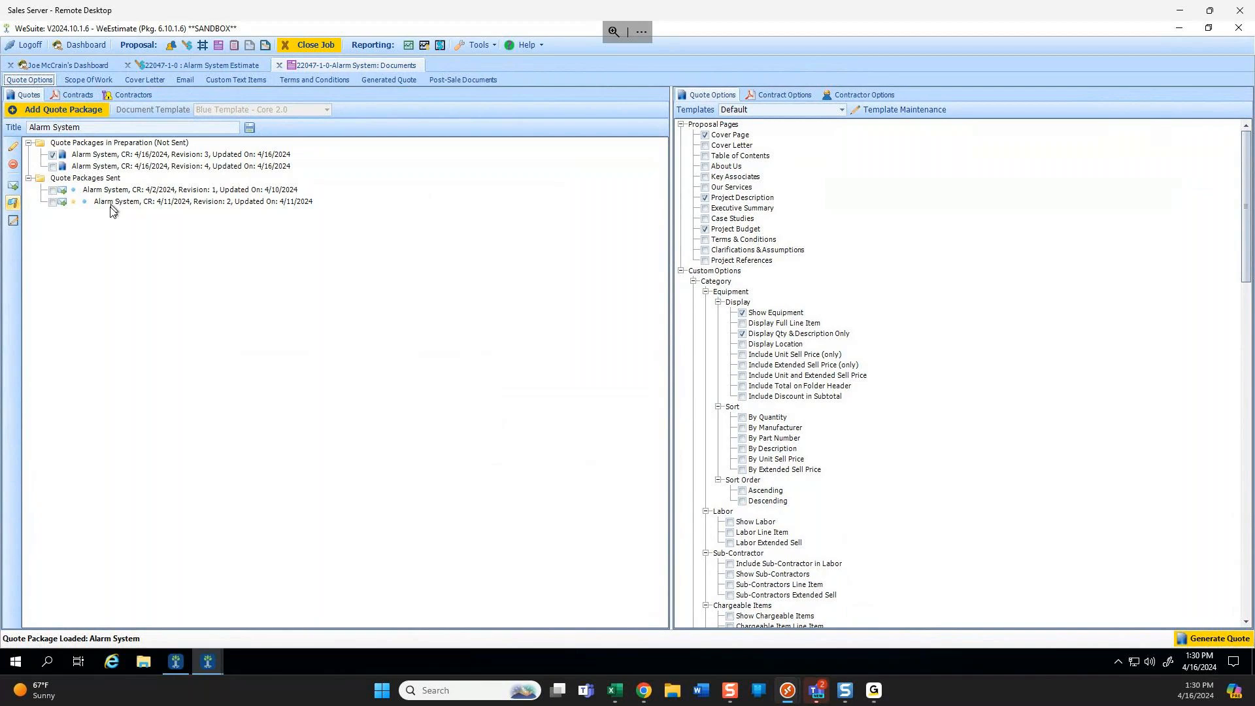
click(179, 168)
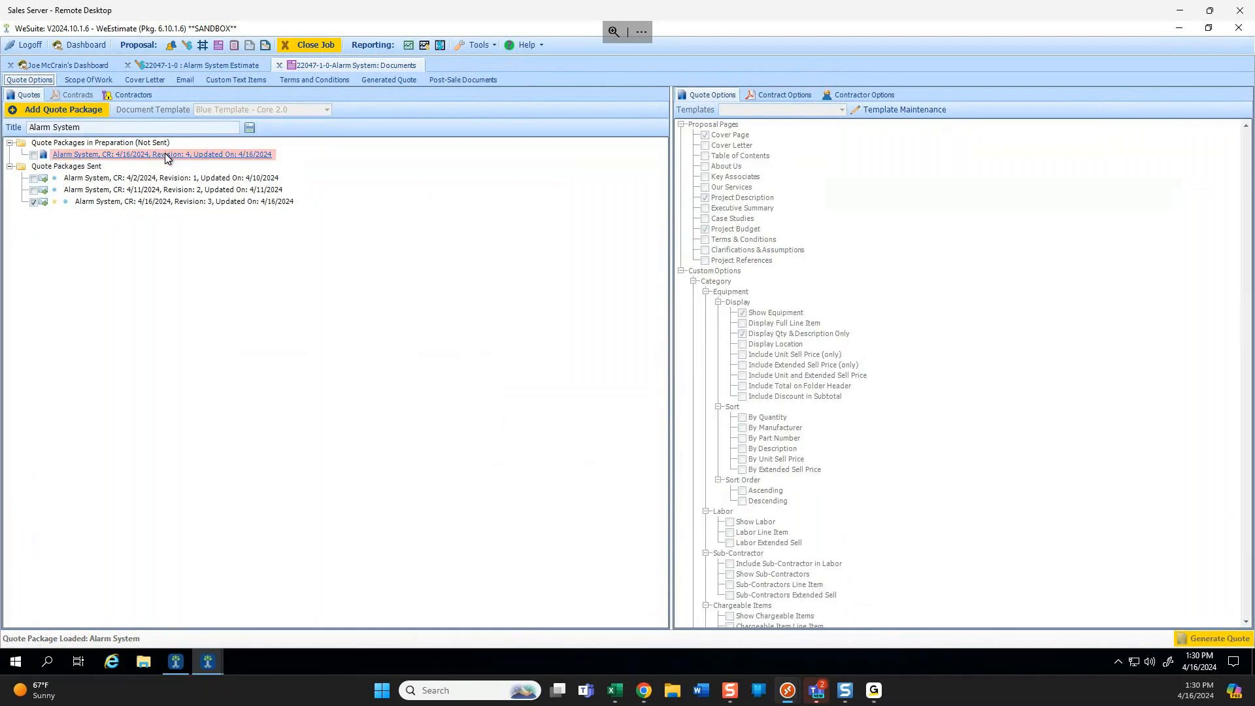
click(298, 49)
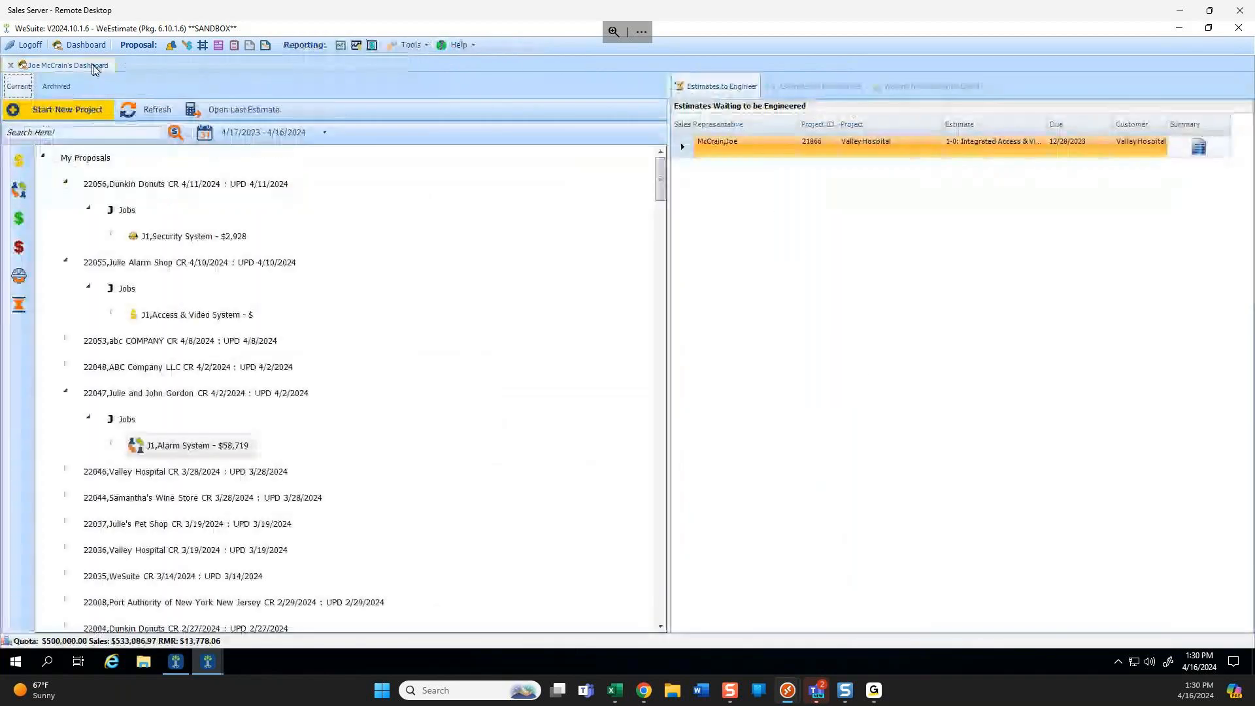
Refresh the dashboard and expand the Alarm System job down to its sent quote packages.
click(151, 111)
click(41, 158)
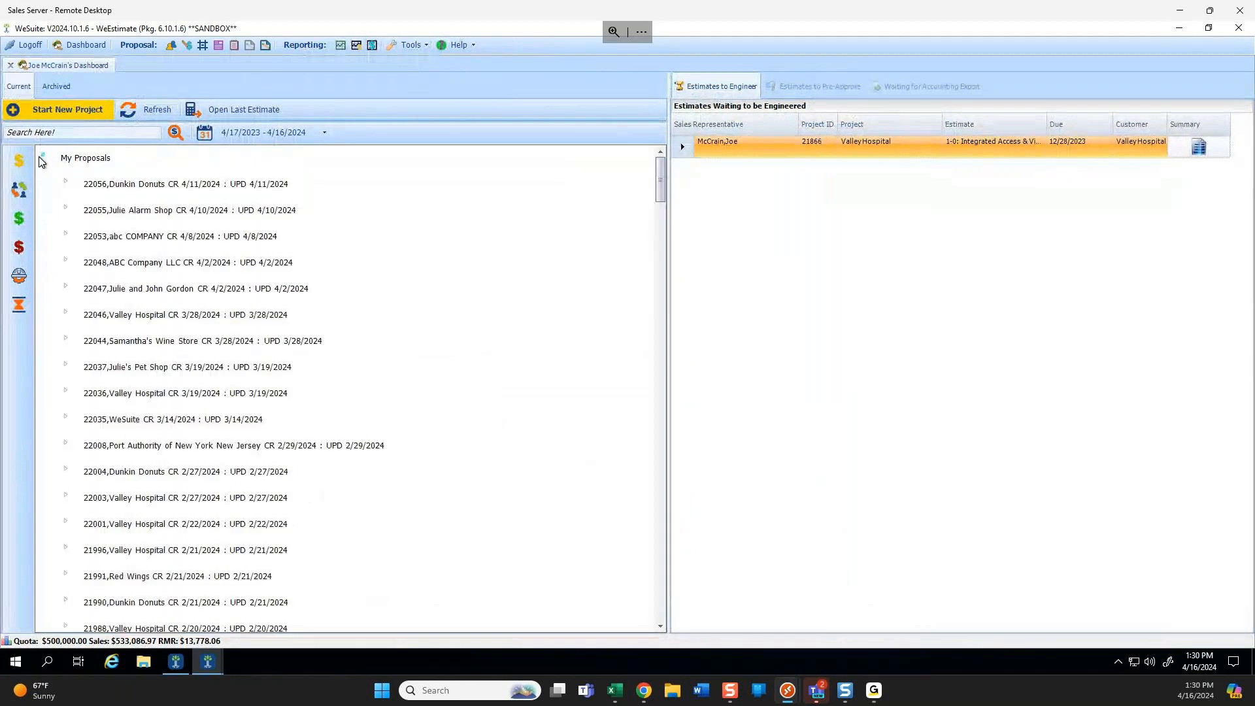
click(66, 288)
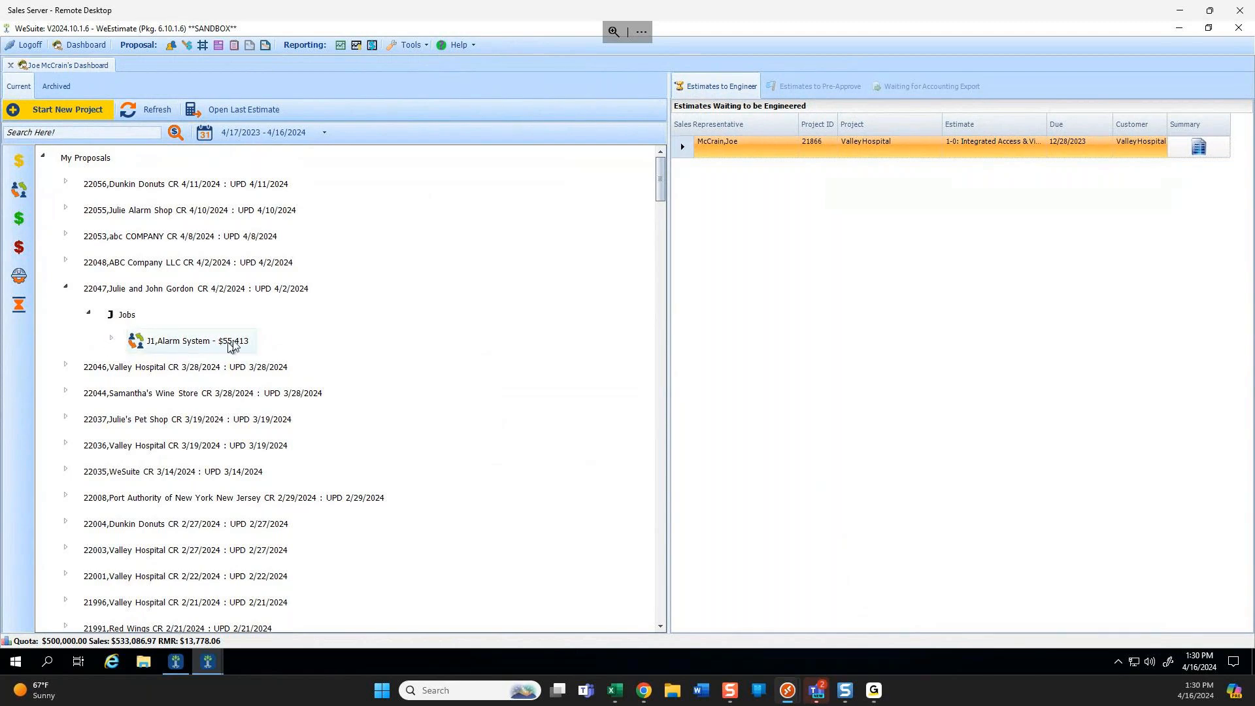
click(112, 338)
click(133, 391)
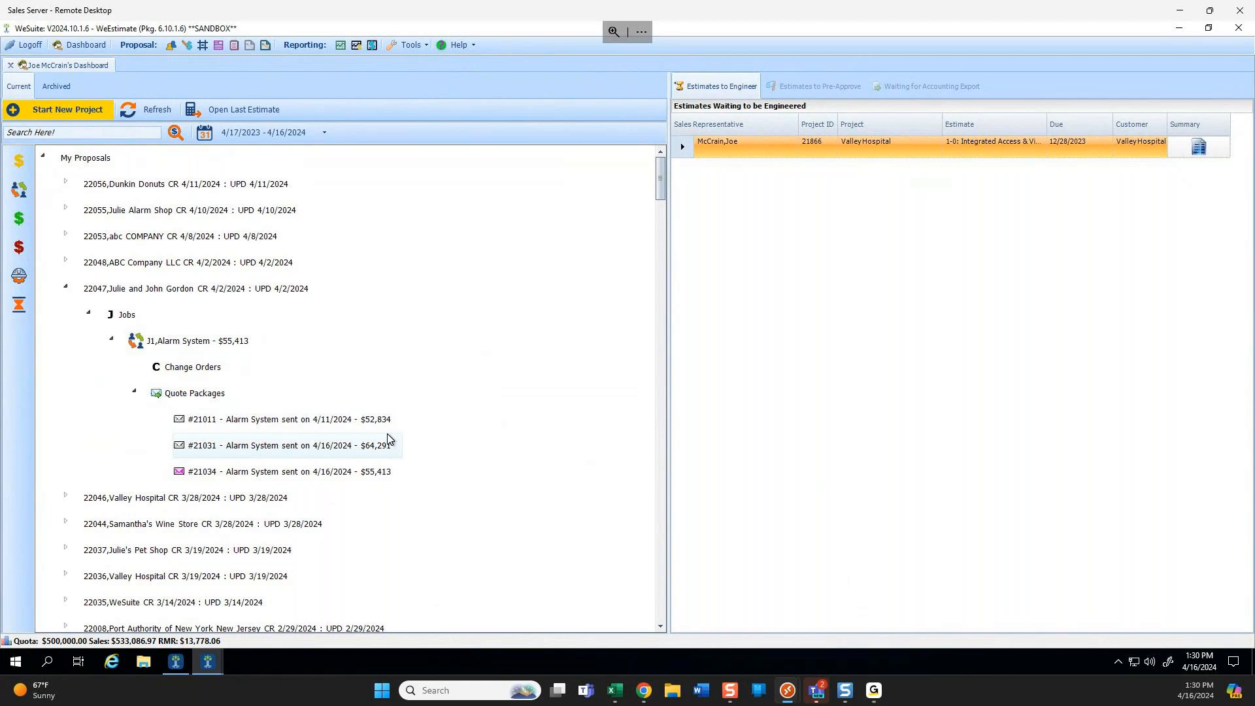
Open the $64,291 sent quote package to view its read-only estimate, close it, and select the current Alarm System job.
double_click(322, 450)
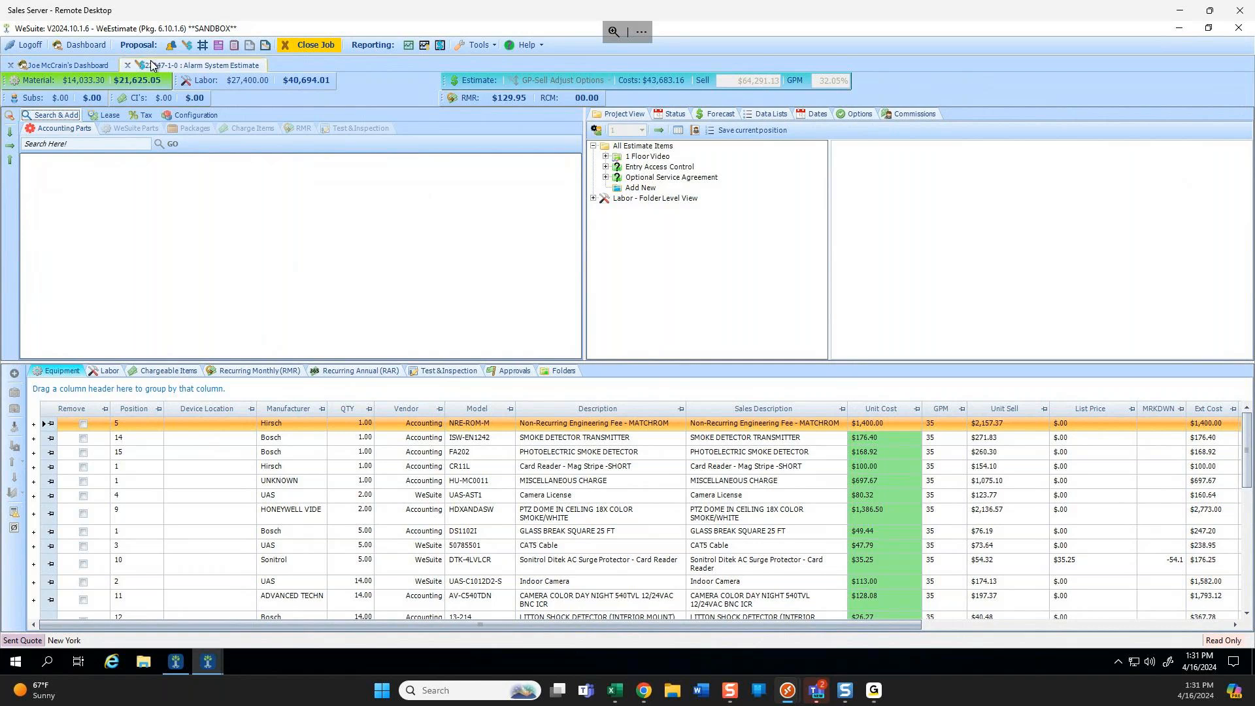
click(128, 66)
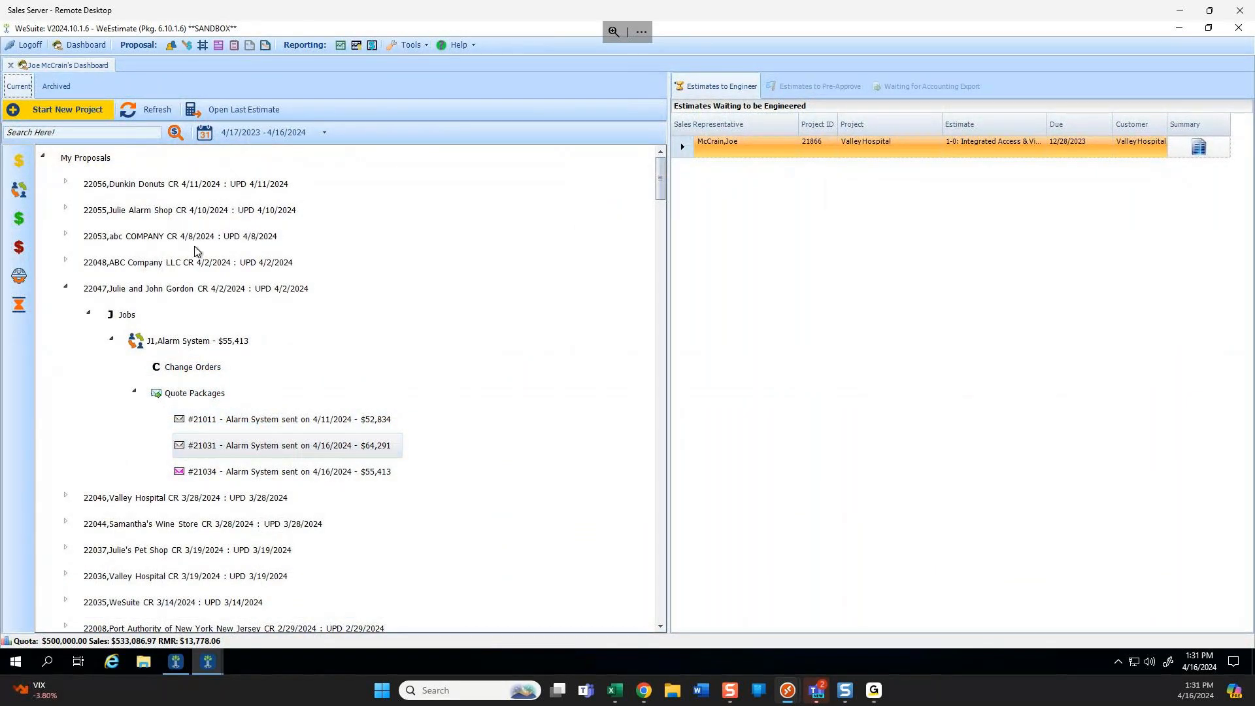
click(198, 341)
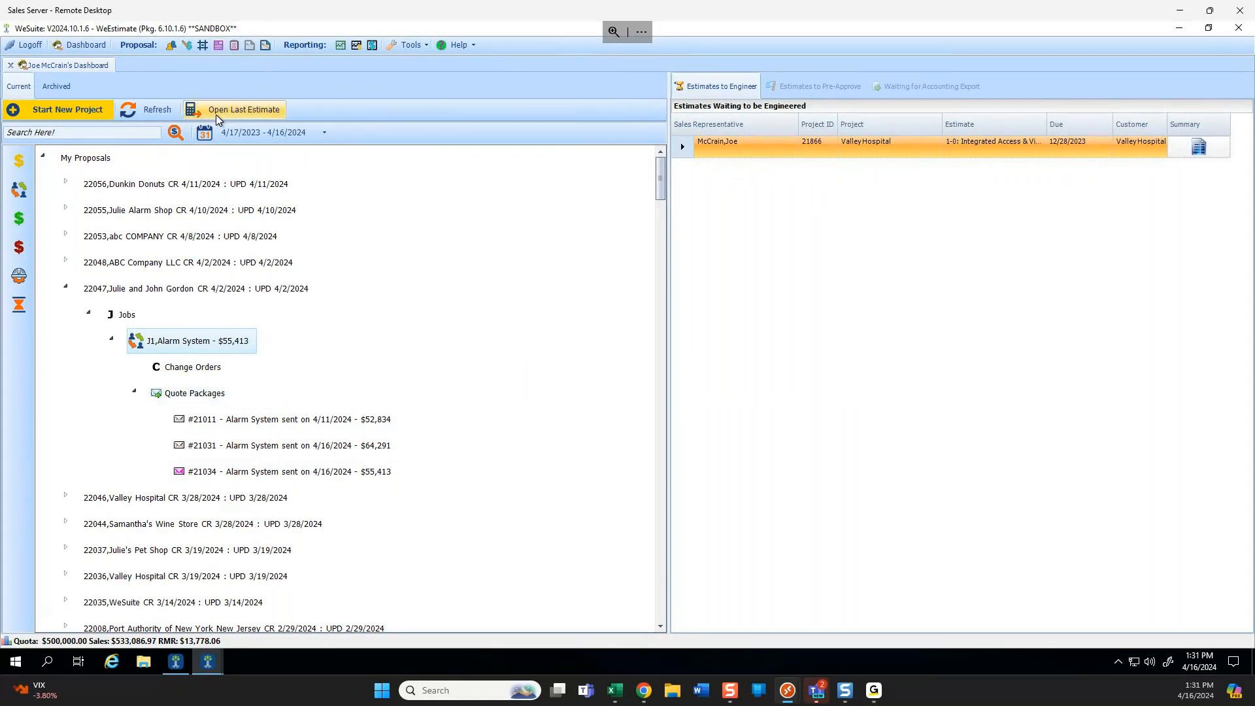
Open the Alarm System job's quote documents, load the Revision 2 sent package, and examine the flagging options for the Revision 1 sent package.
click(220, 45)
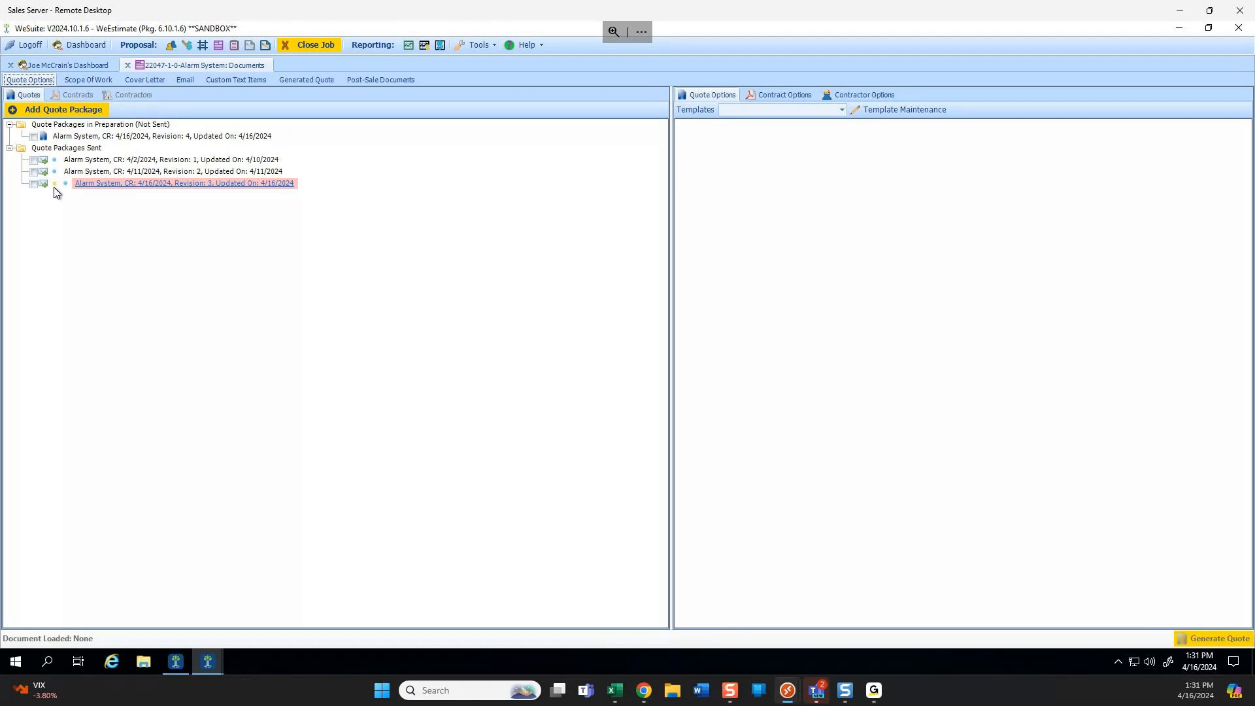
click(85, 172)
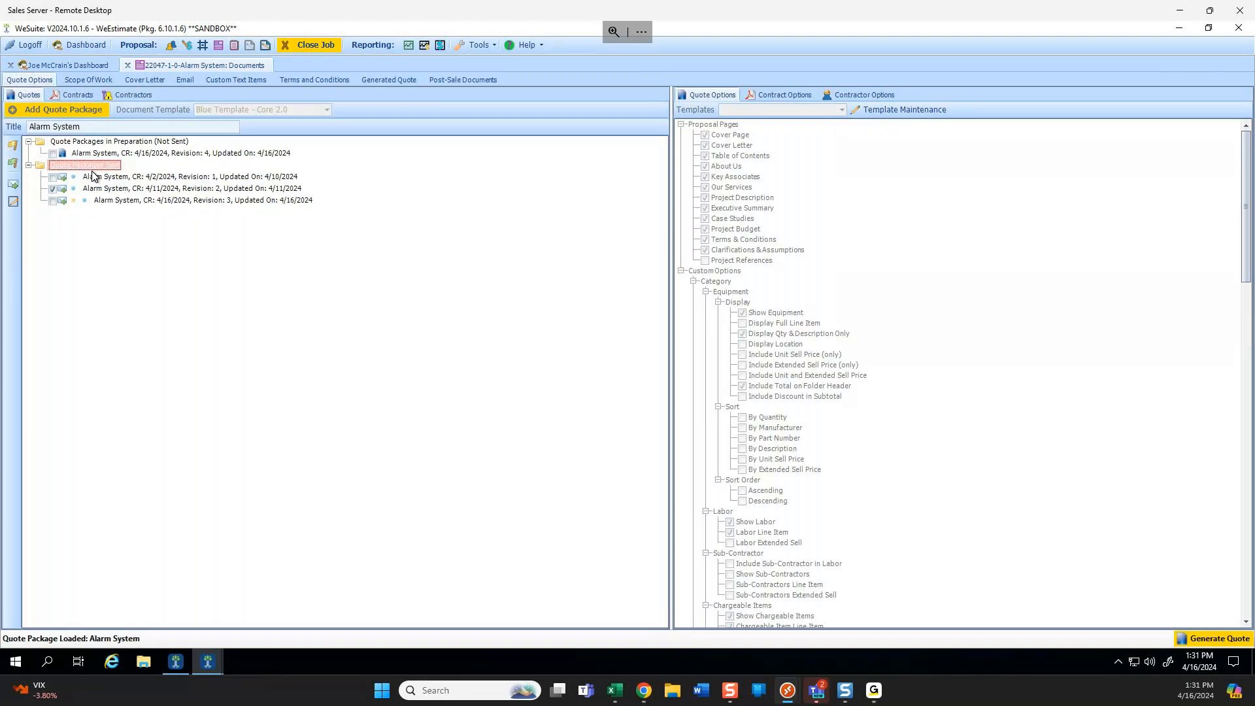
right_click(93, 179)
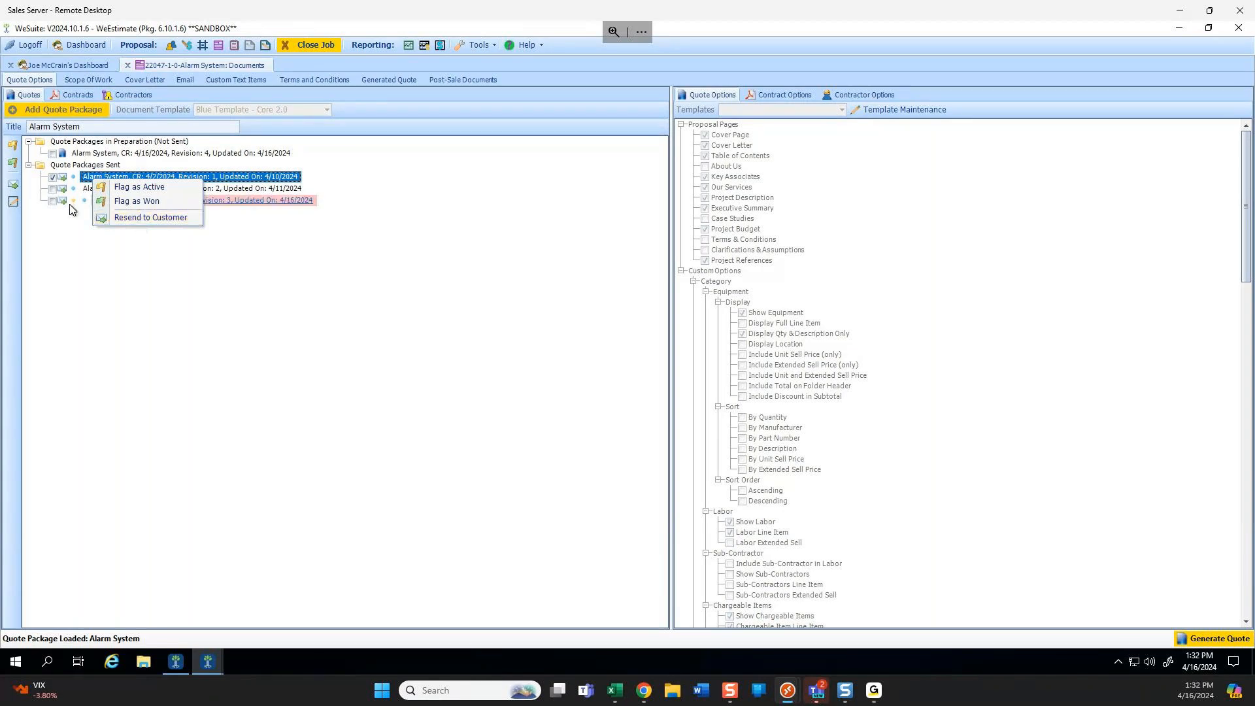
click(342, 218)
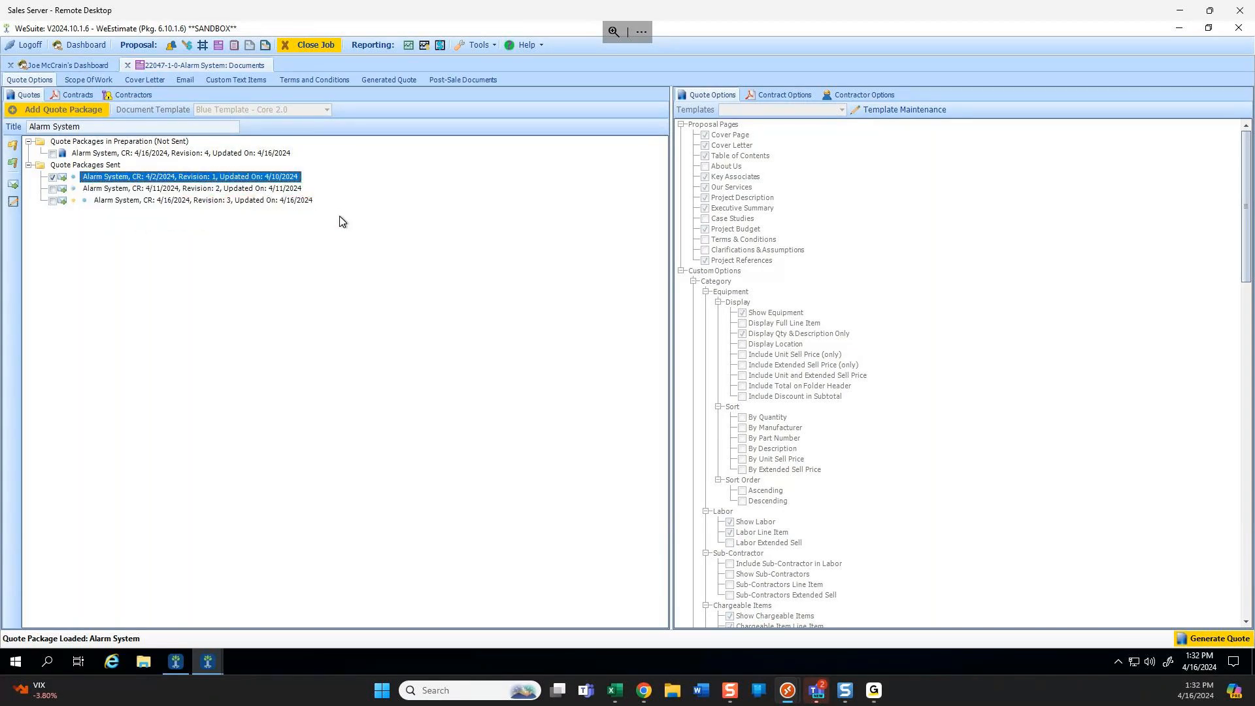
click(167, 177)
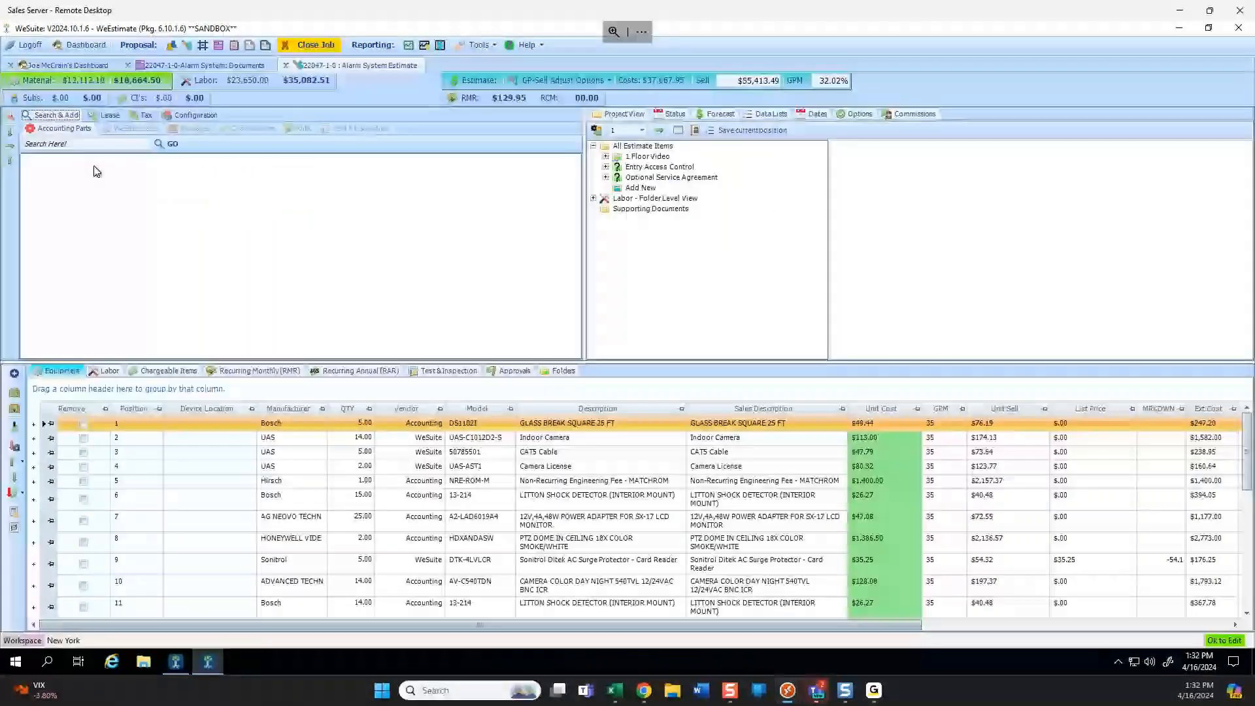
Try setting the job status to Won Job with the active $55,413.49 quote as the winner, and cancel the winning quote selection.
click(673, 114)
click(691, 176)
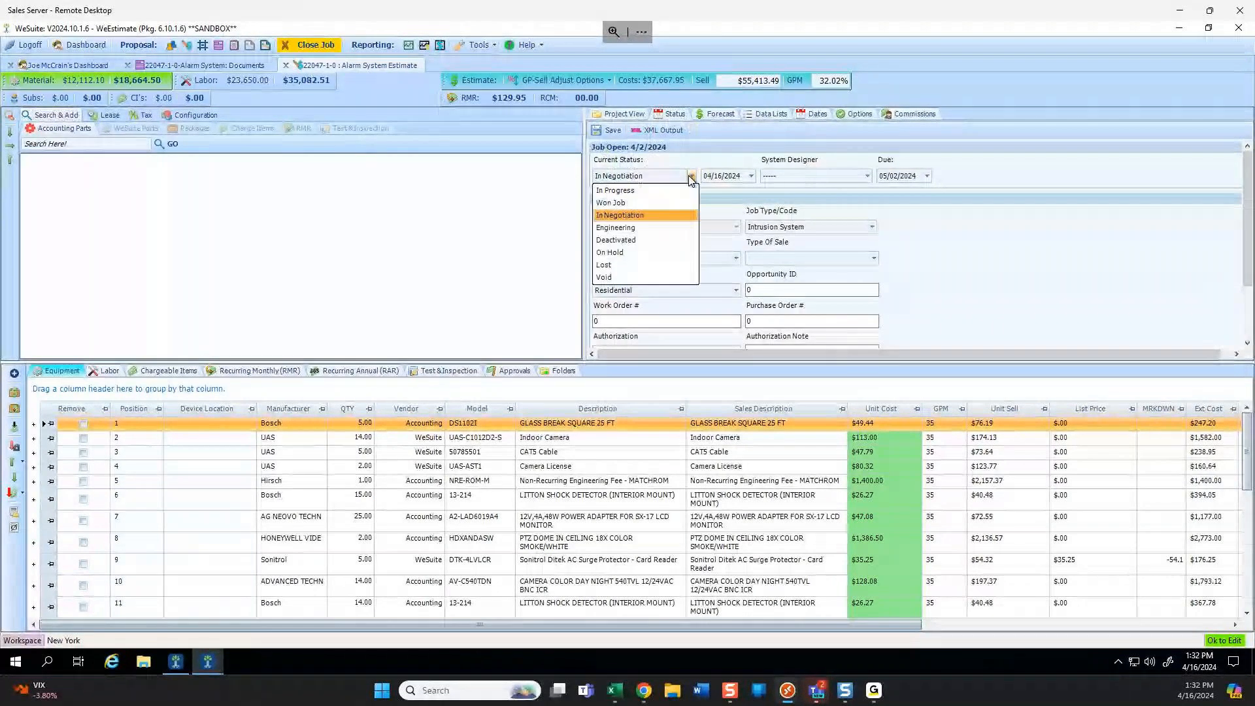
click(649, 204)
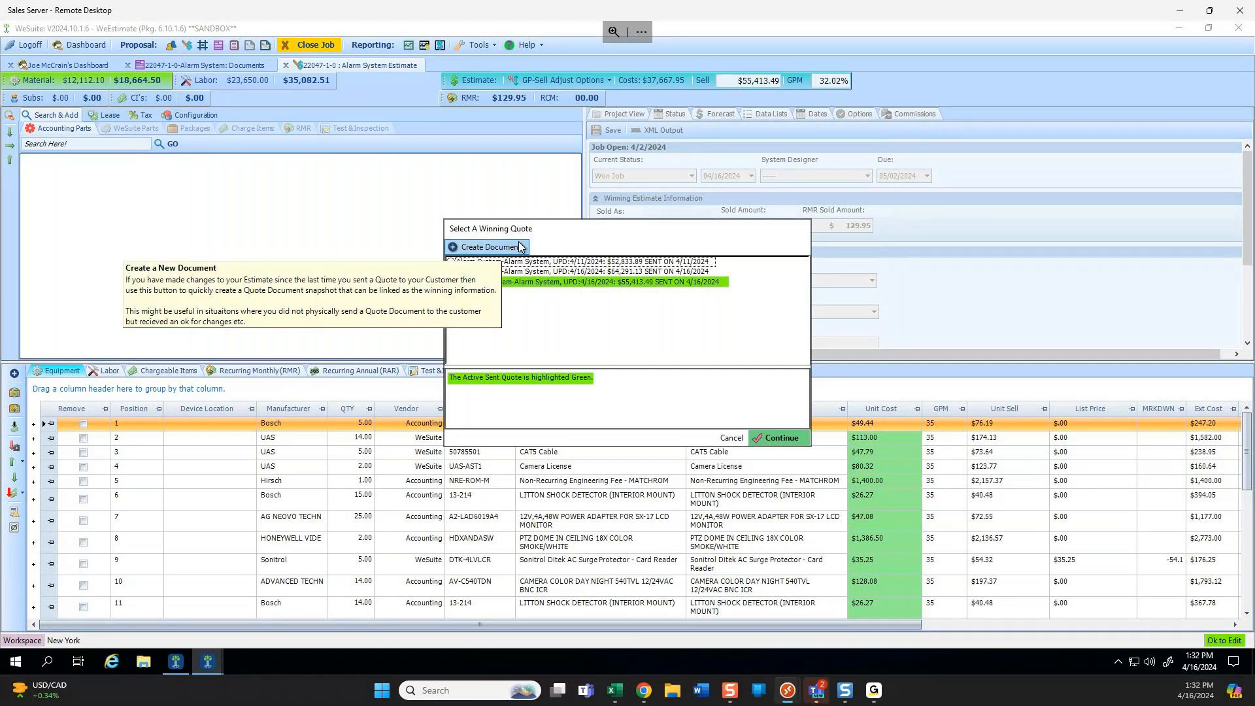
click(553, 286)
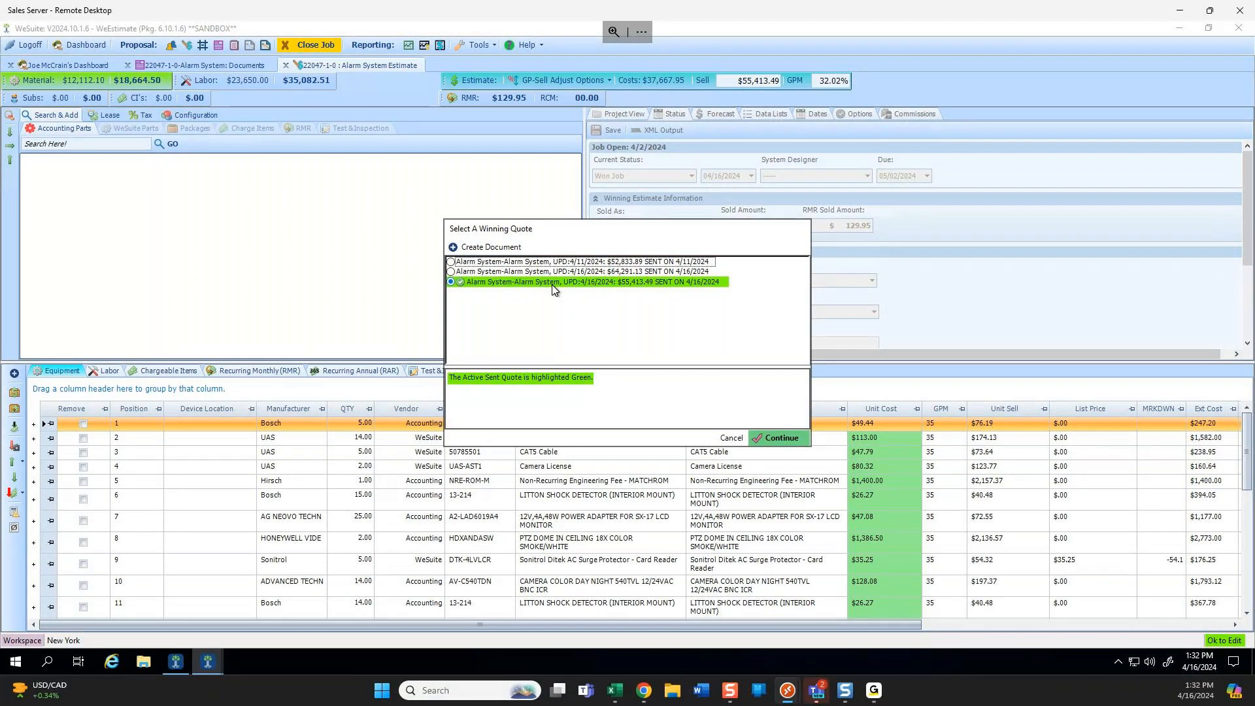
click(731, 438)
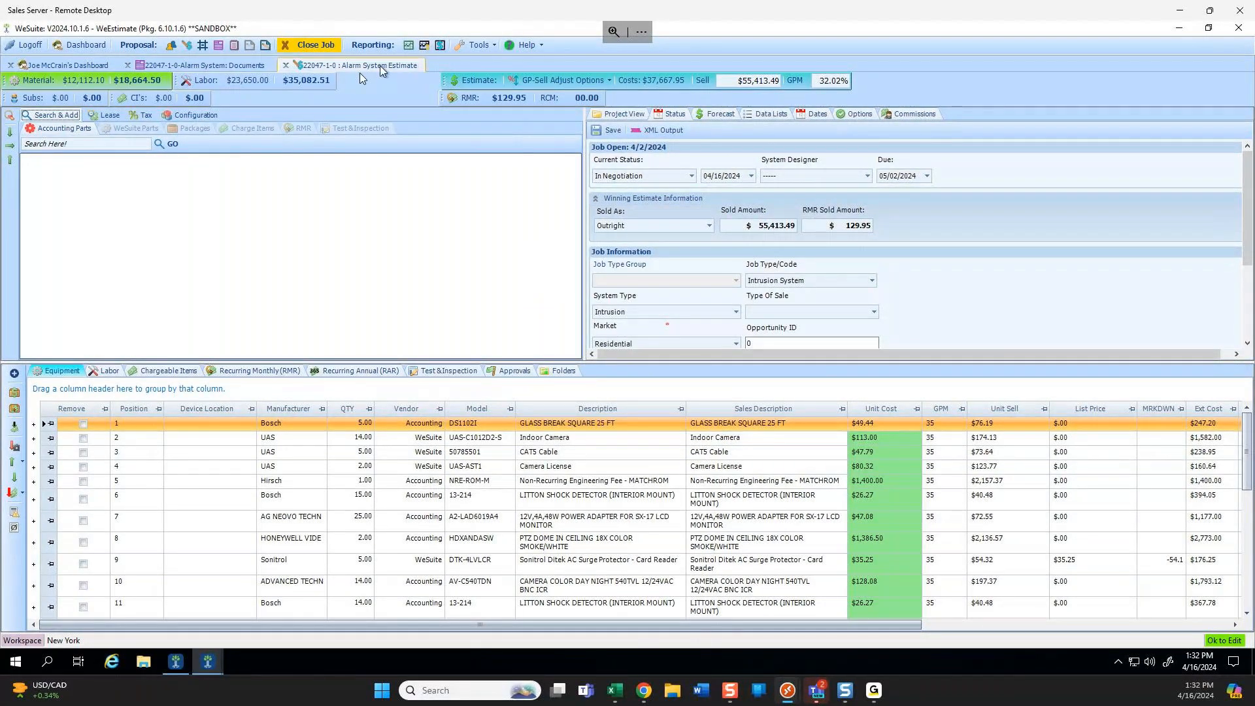
Close the job and synch the $64,291 sent quote package to the job workspace, accepting the overwrite of its current contents.
click(205, 64)
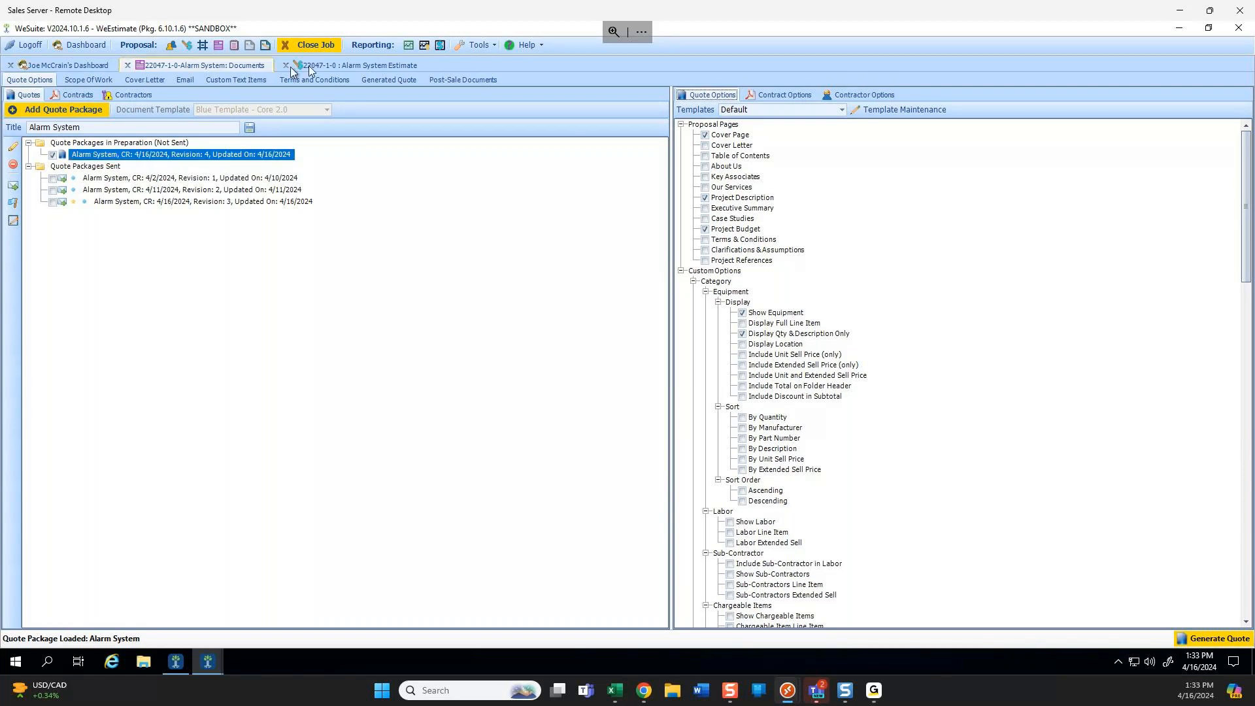
click(309, 45)
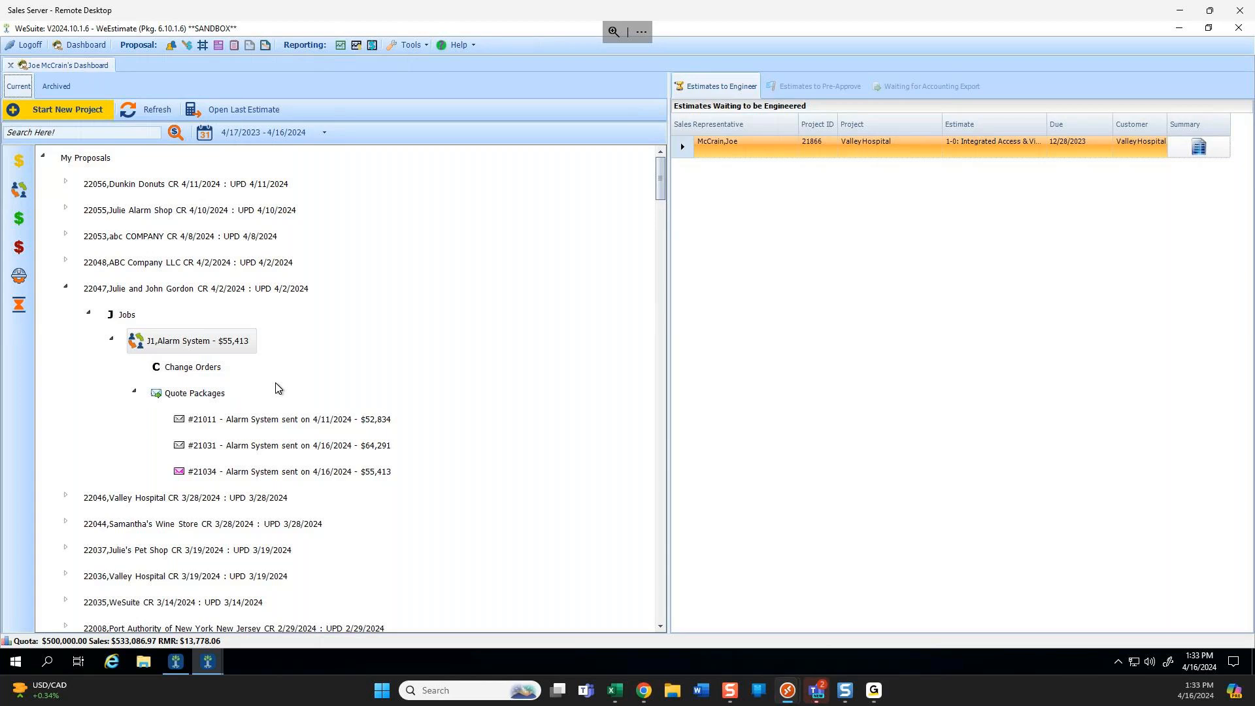
click(366, 449)
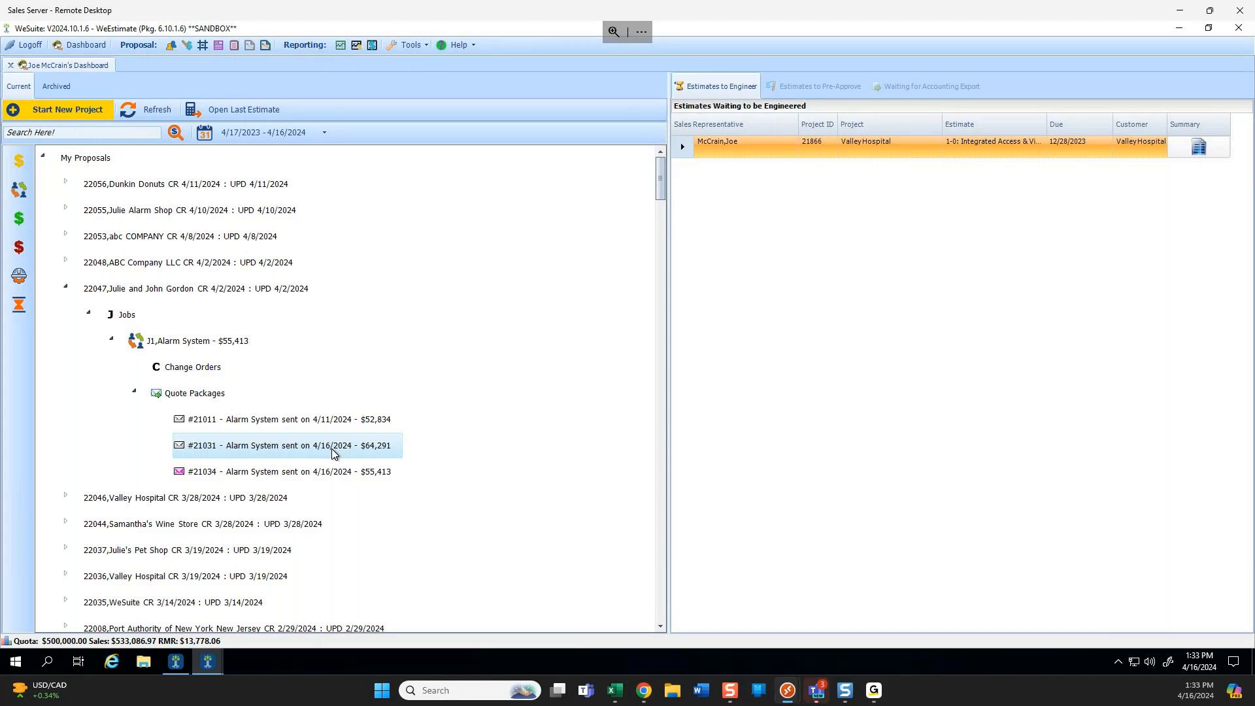
right_click(333, 453)
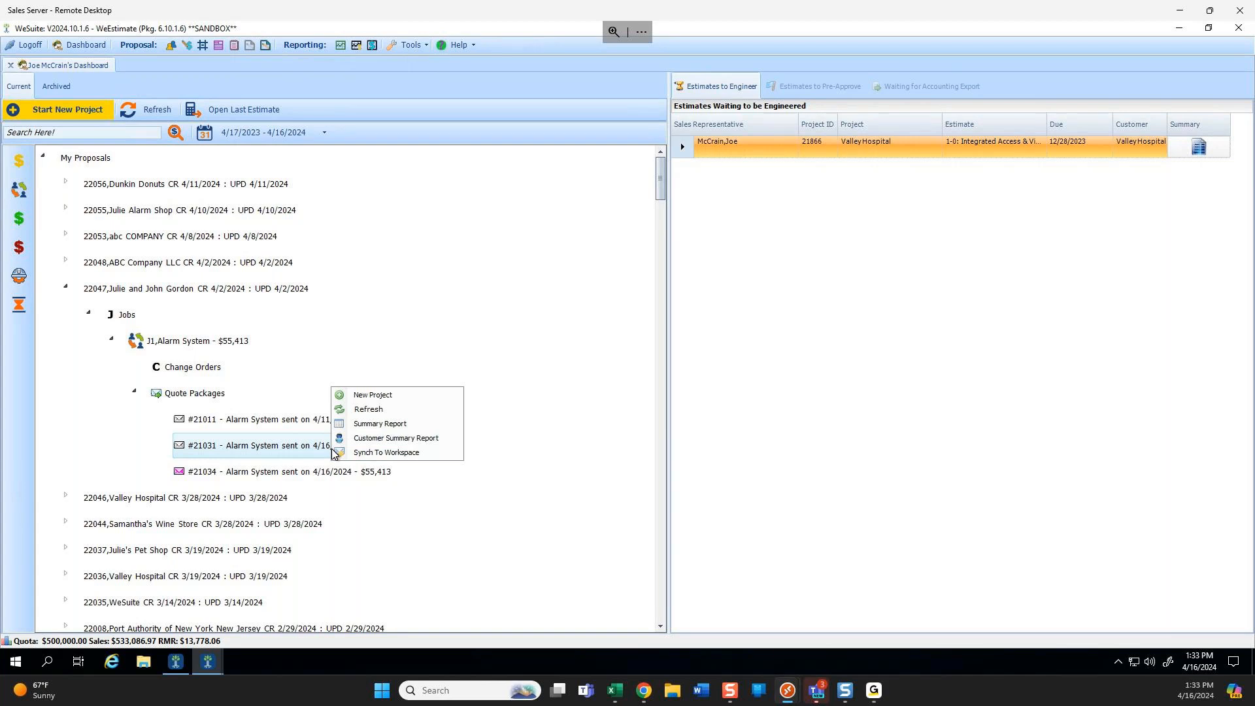
right_click(301, 440)
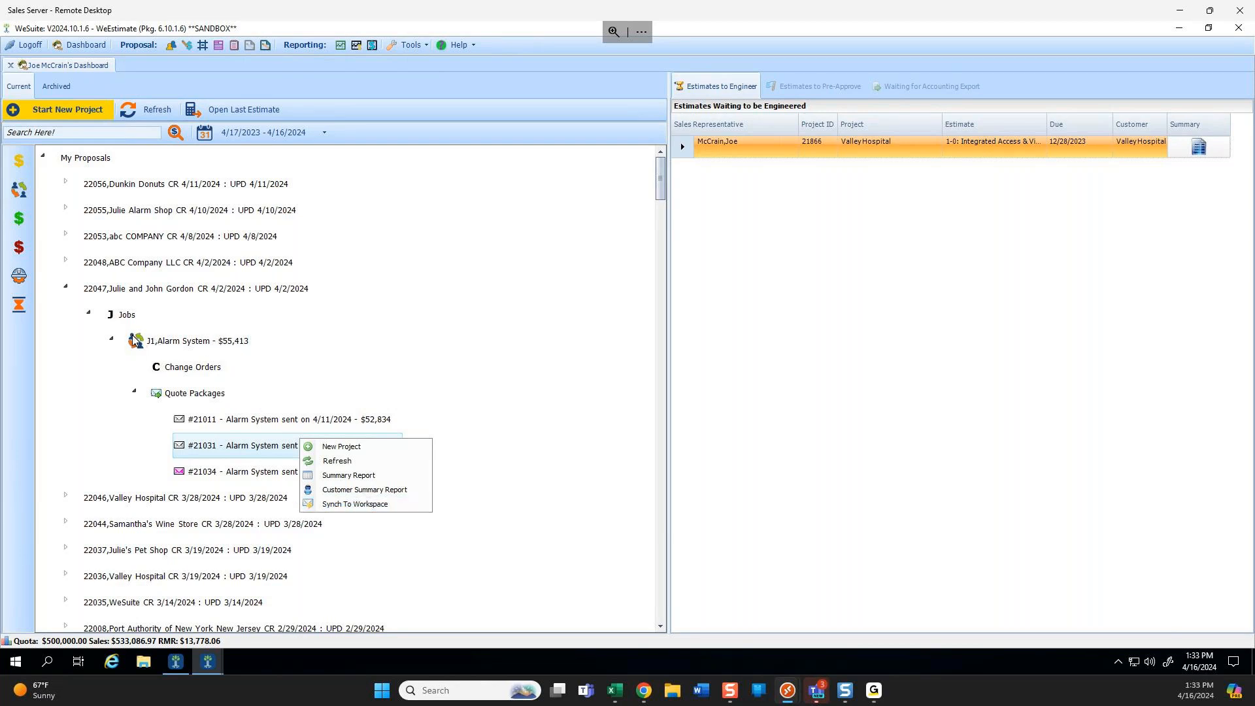
click(362, 504)
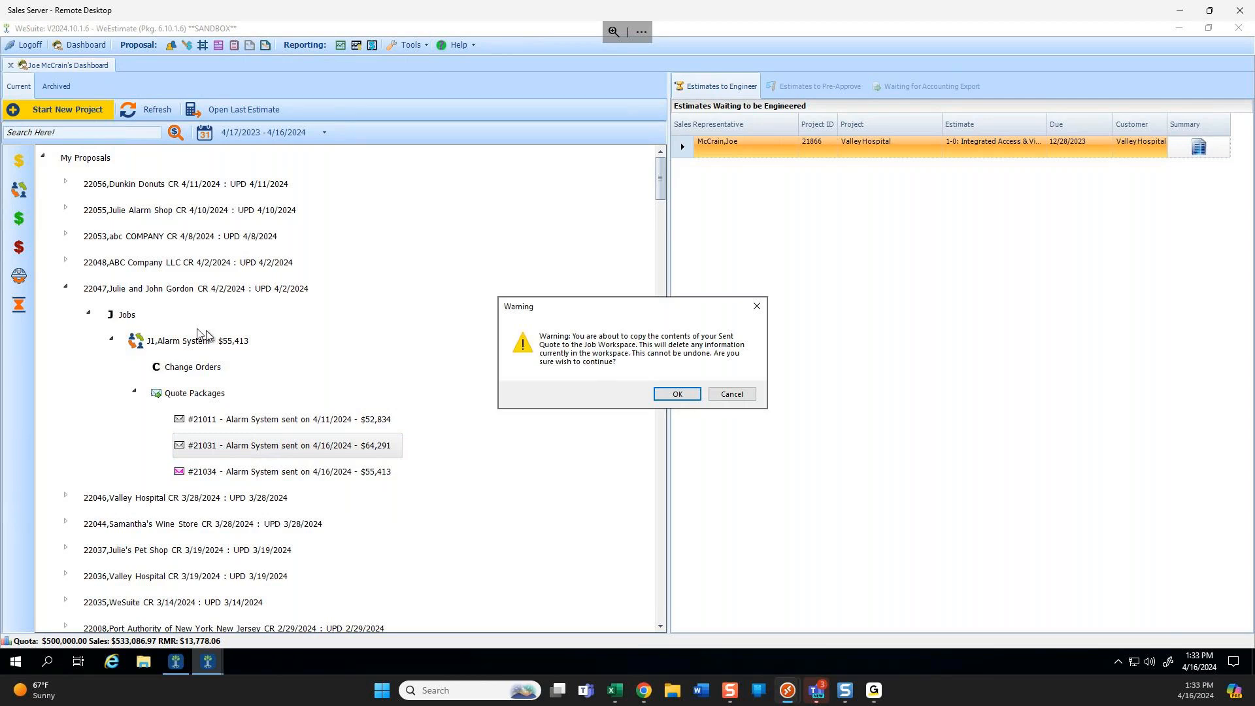
click(677, 394)
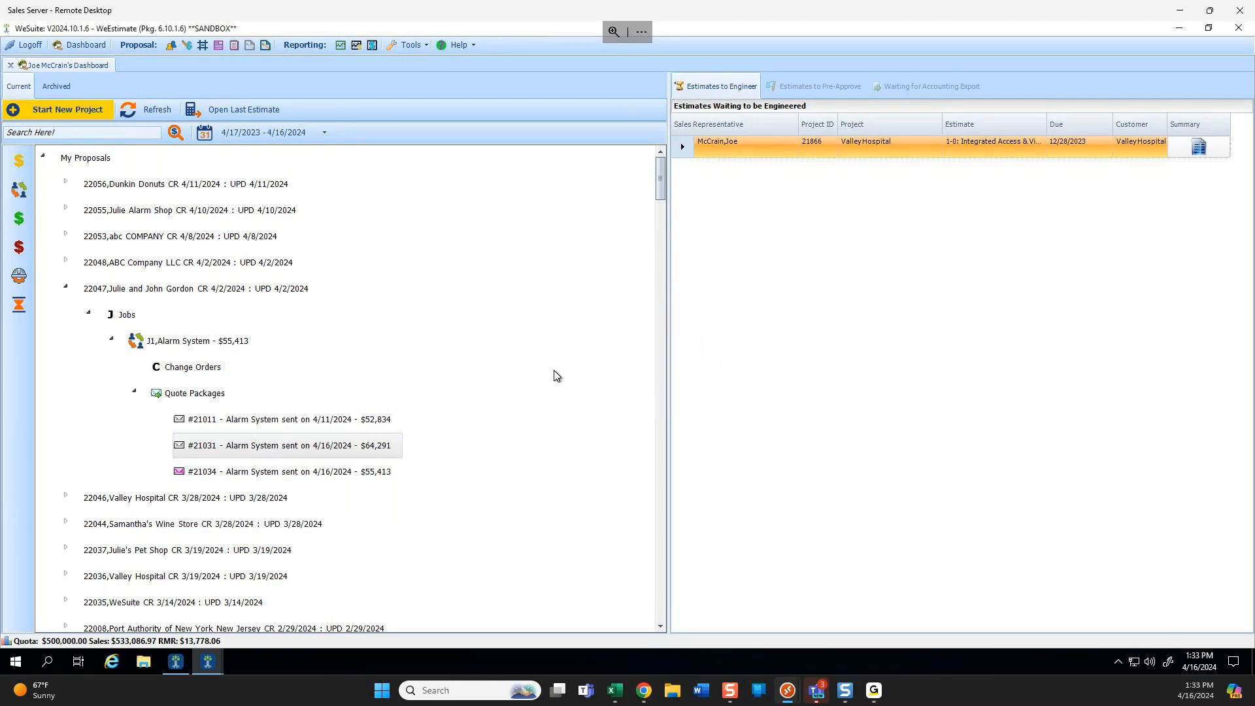
Reopen the Alarm System job's estimate from the dashboard to inspect the synched workspace, and open its quote documents.
click(221, 348)
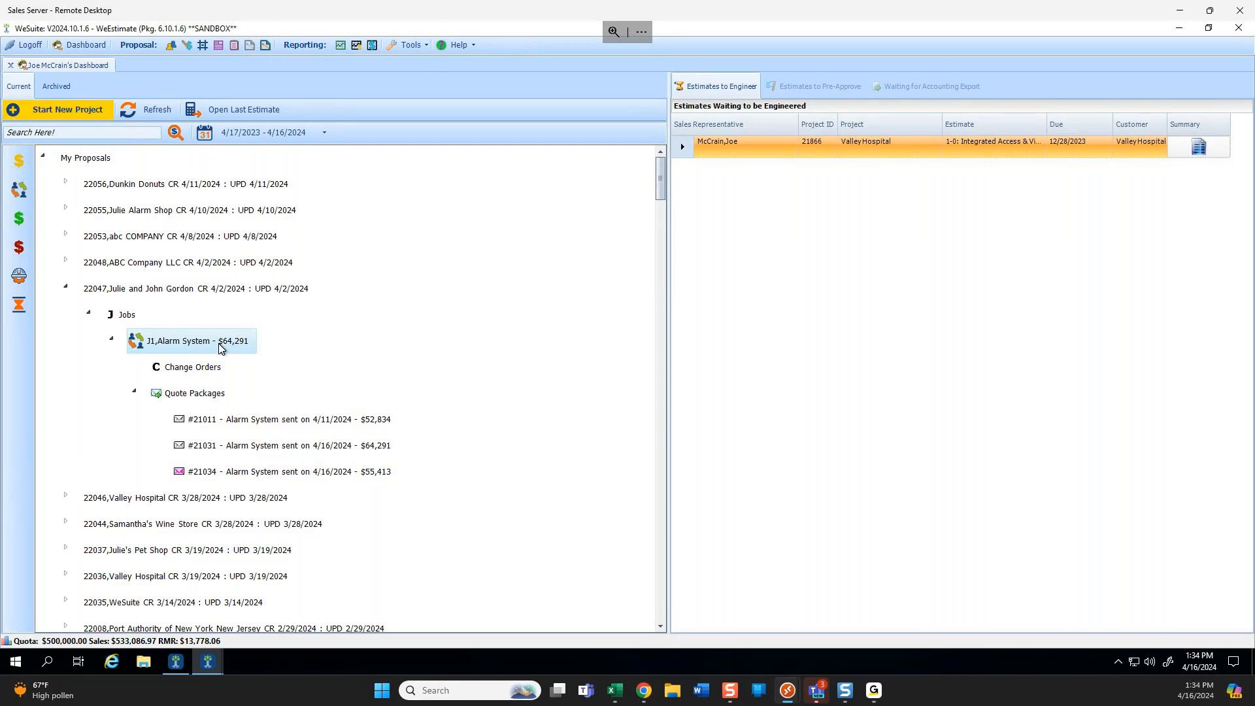
double_click(221, 348)
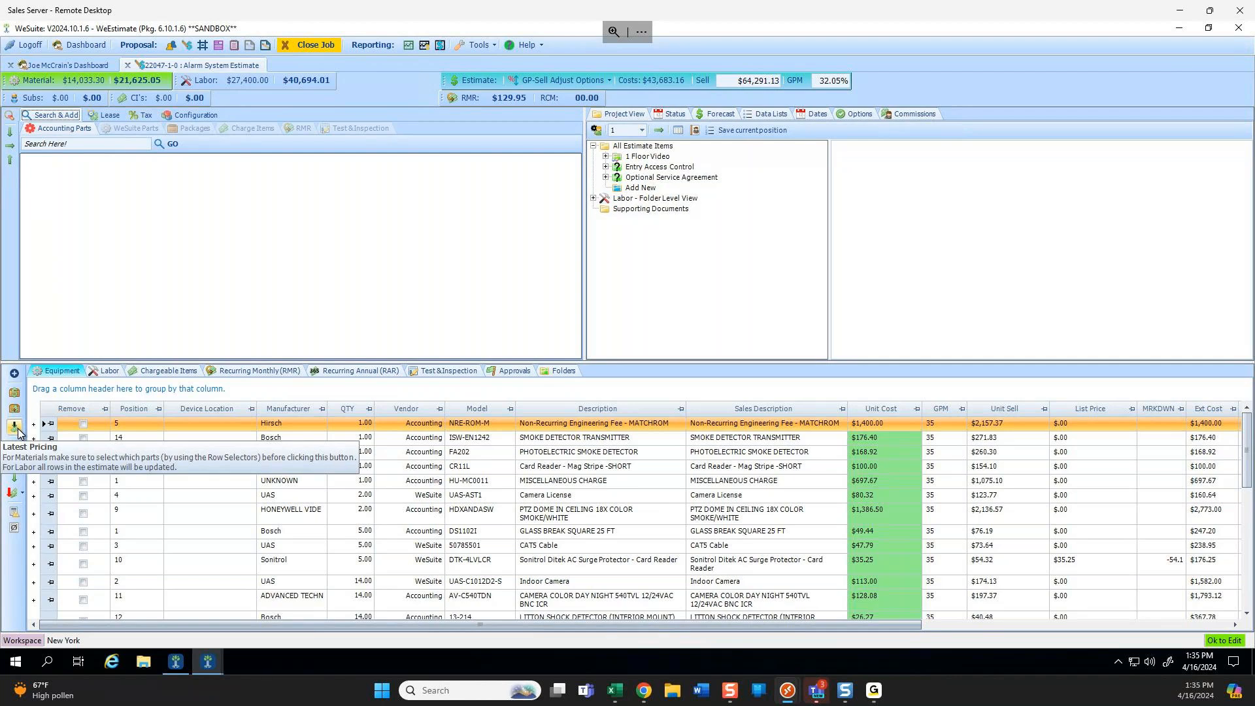
click(218, 47)
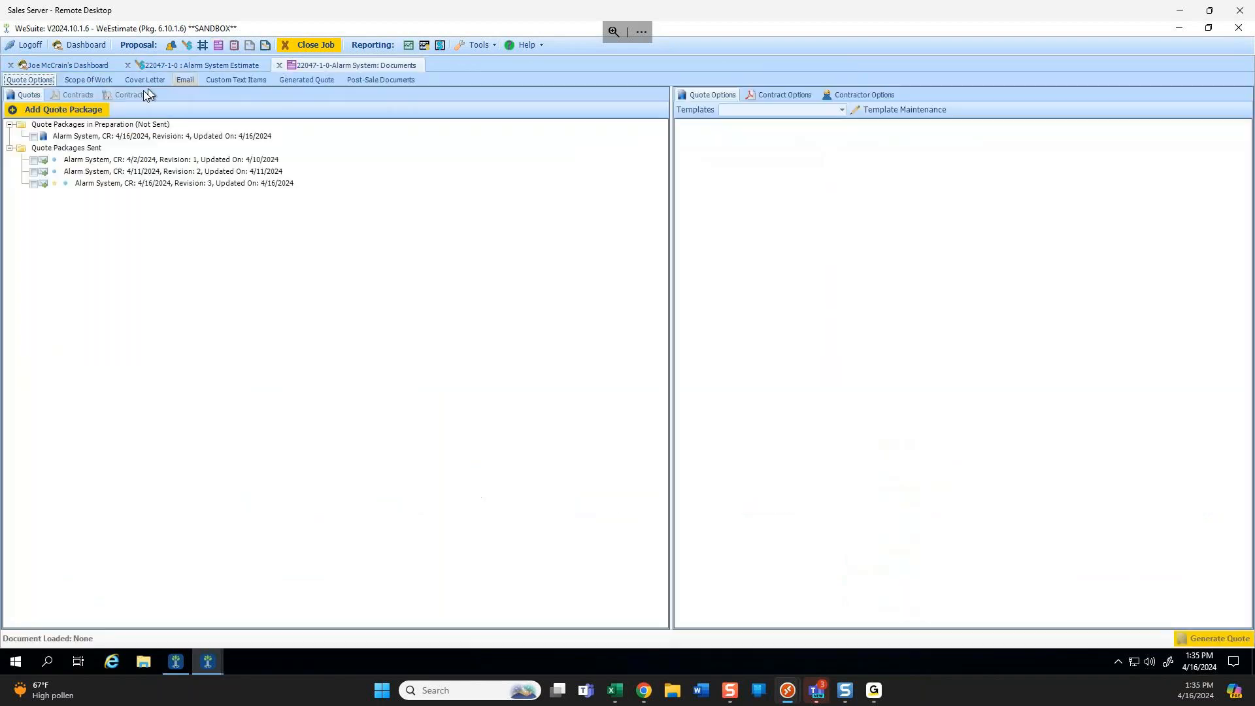
Inspect the unsent revision 4 Alarm System quote package and the sent quote packages of job J1 in project 22047.
click(33, 136)
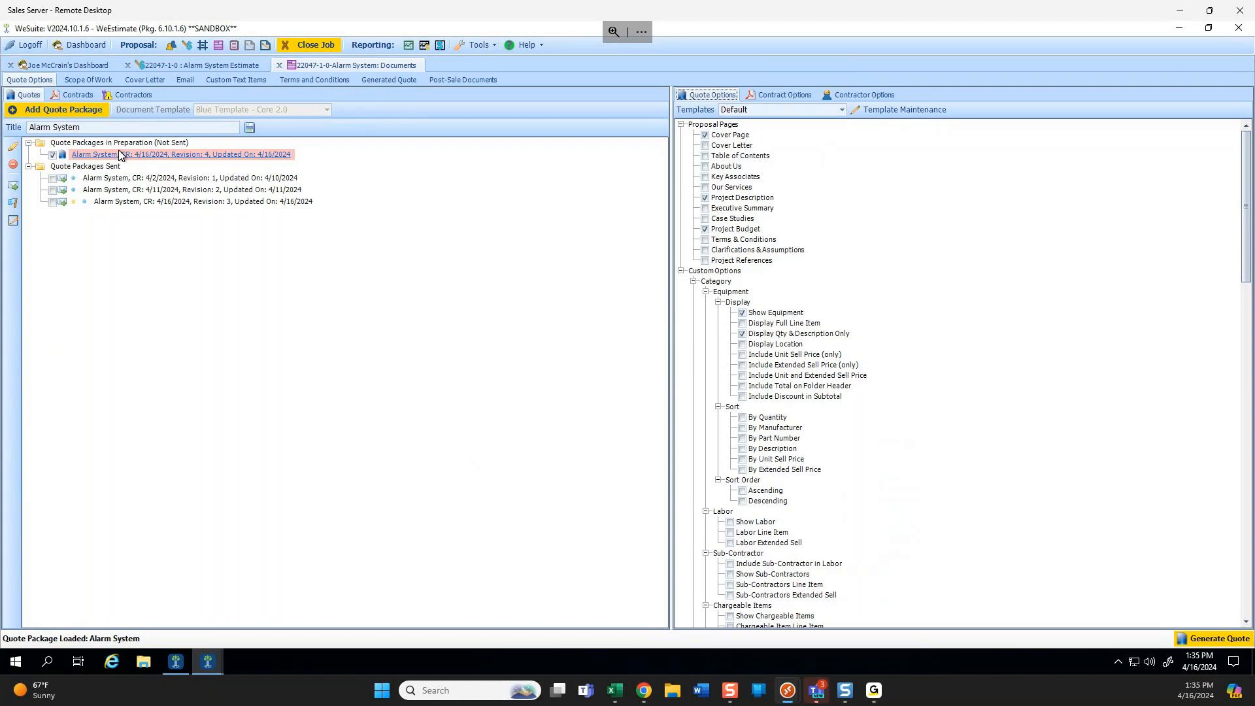
click(86, 61)
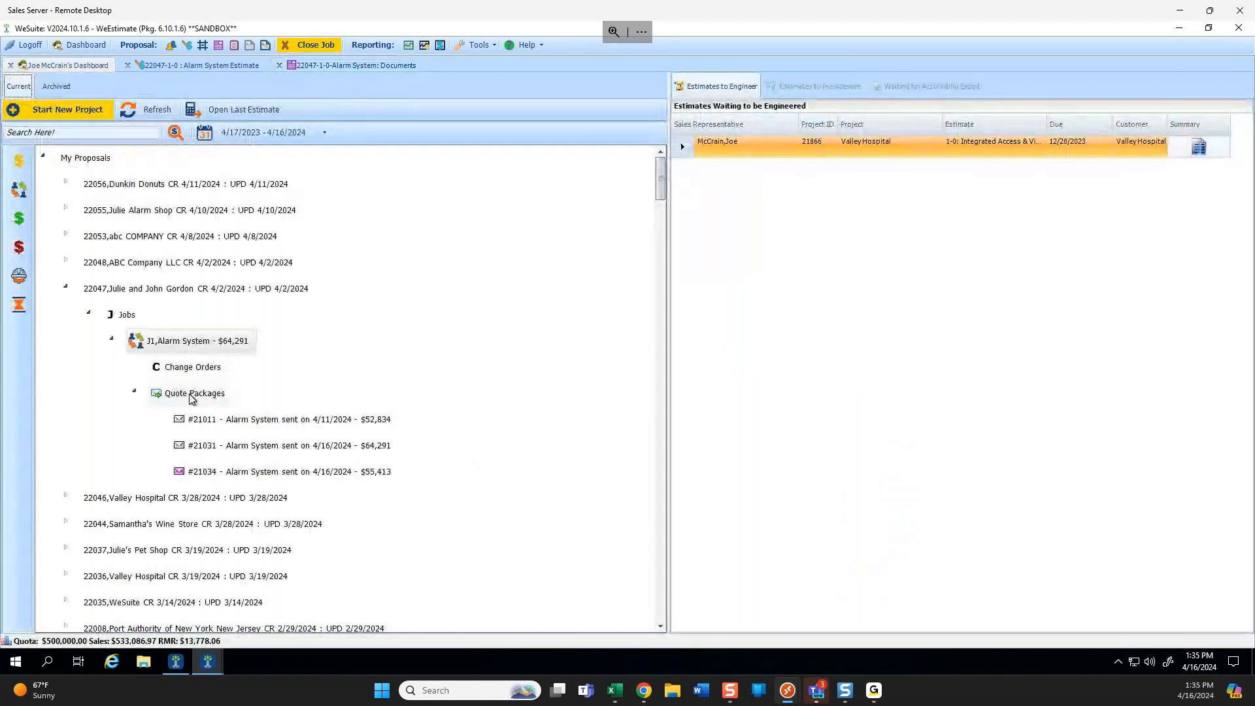
click(111, 339)
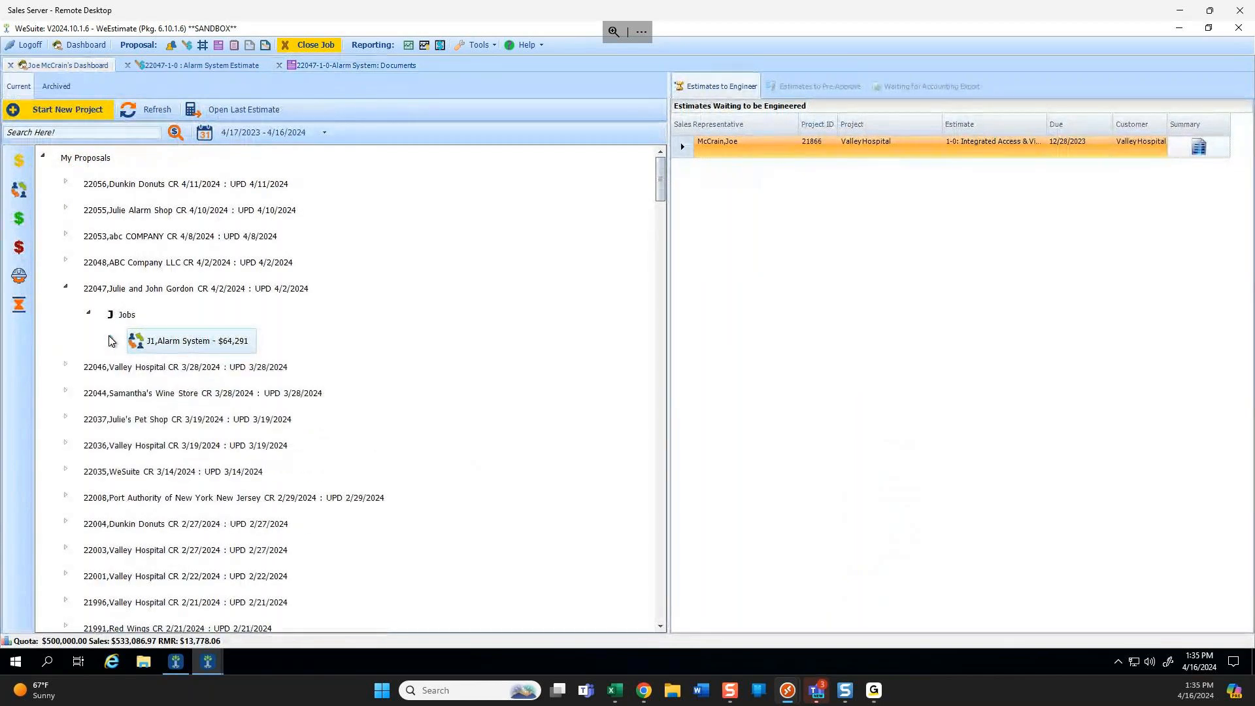
click(111, 338)
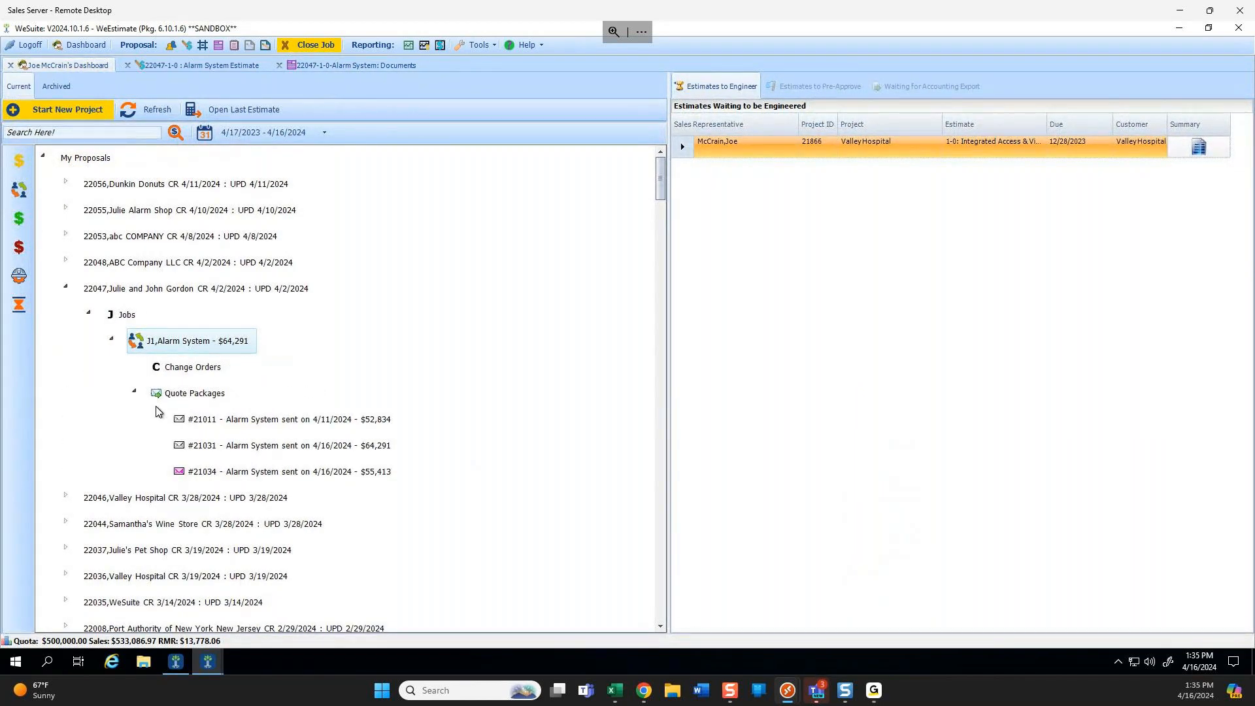
right_click(334, 424)
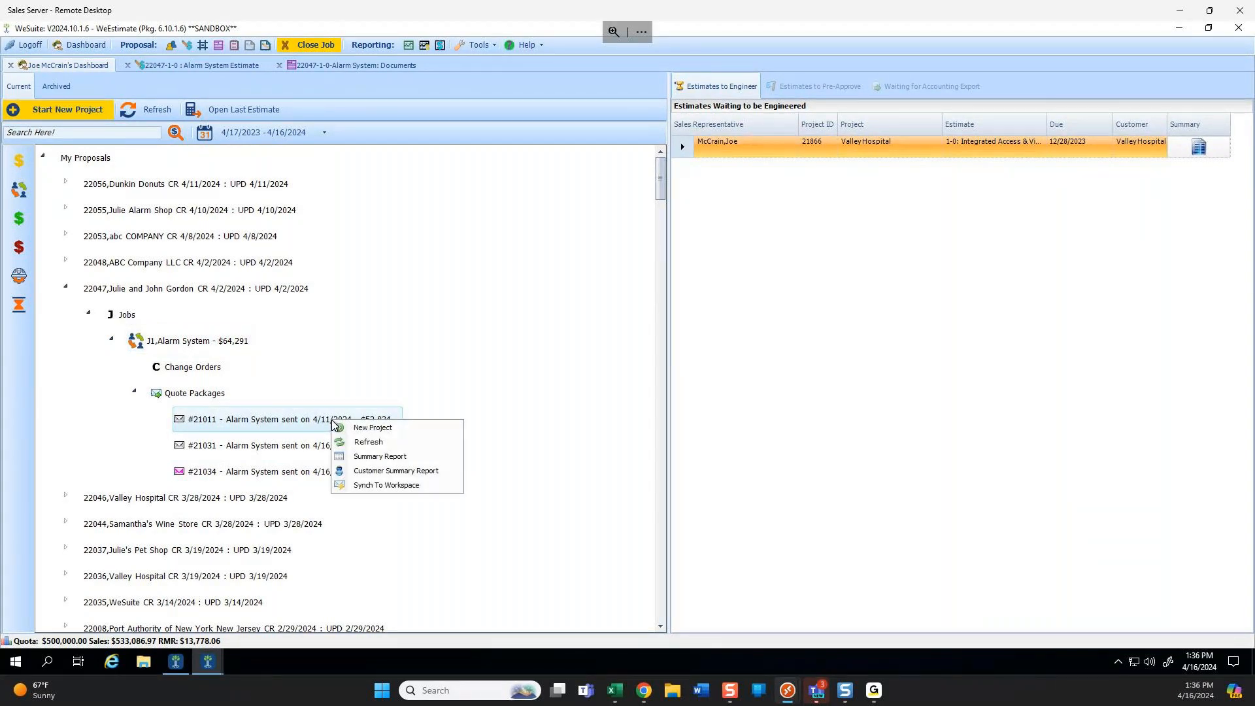
click(355, 487)
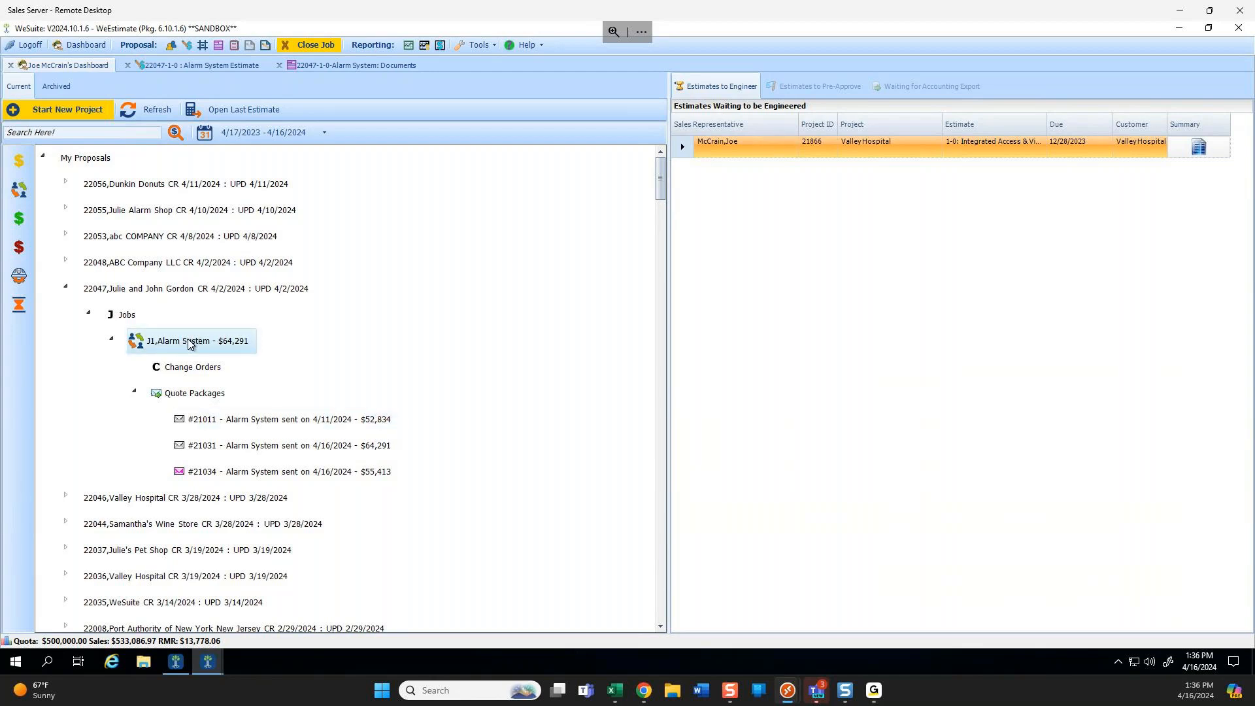
Copy the J1 Alarm System job from project 22047 and paste it into the jobs of Dunkin Donuts project 22056.
click(65, 182)
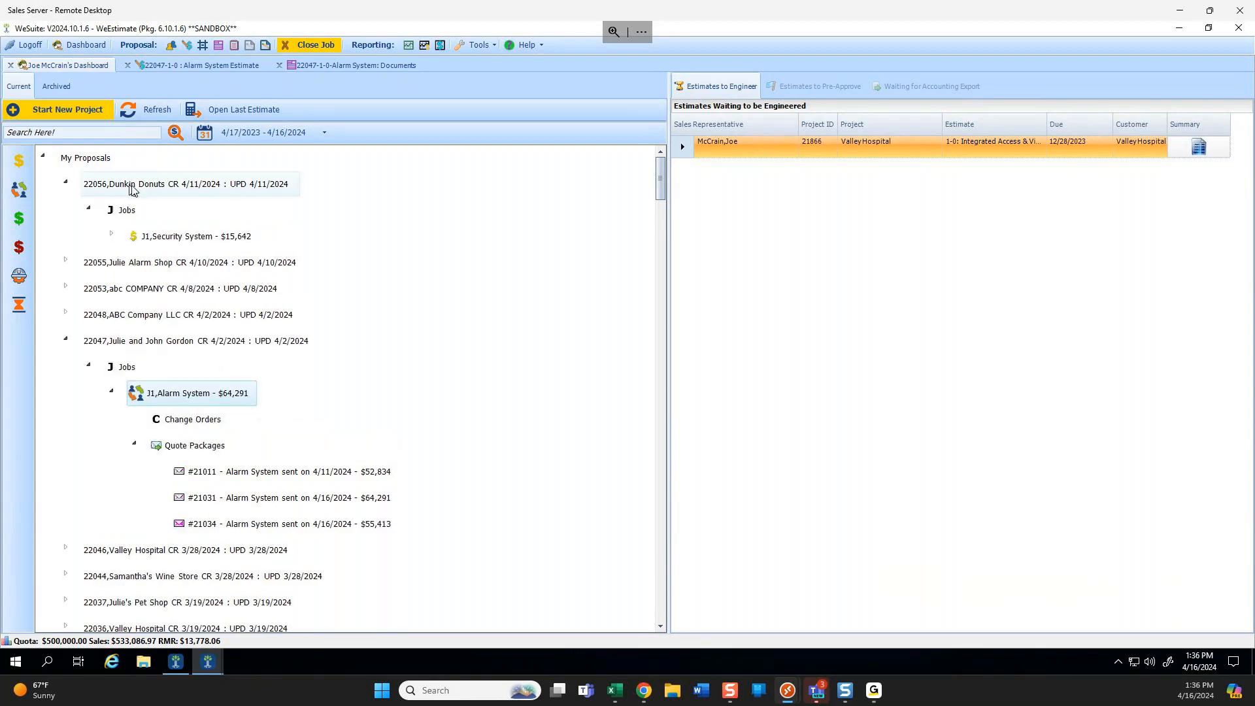
right_click(199, 396)
click(242, 426)
click(131, 212)
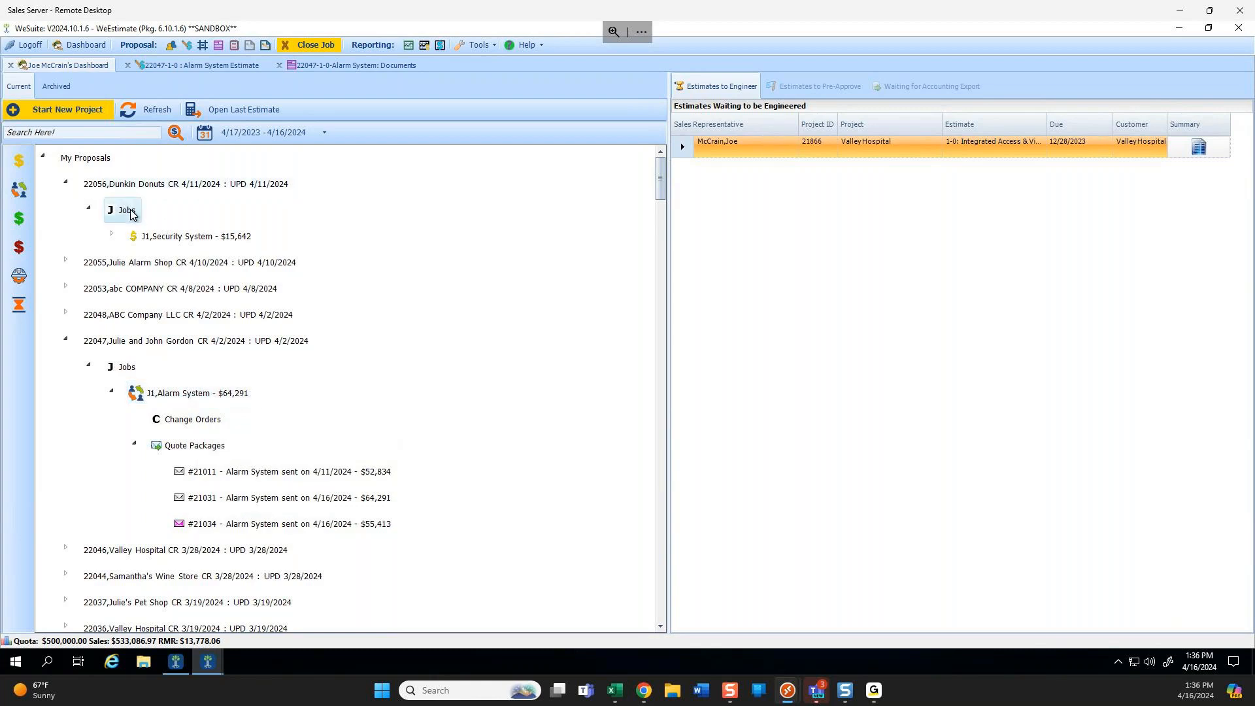
right_click(131, 214)
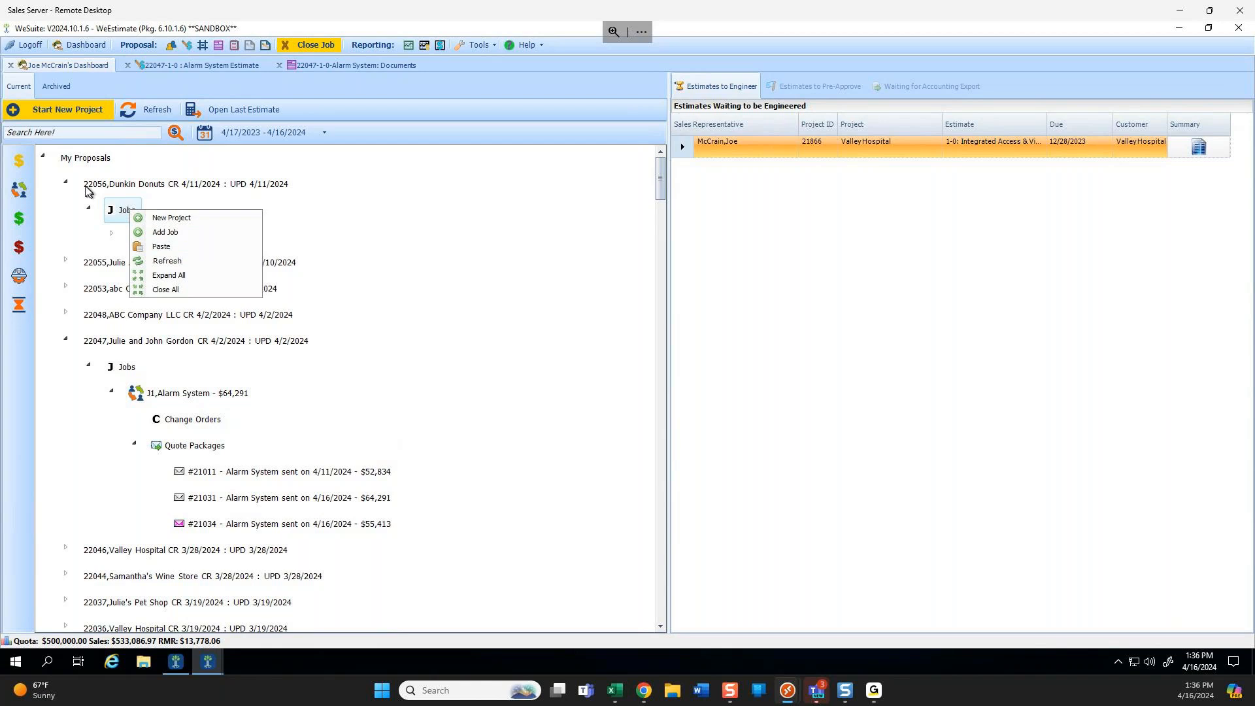
click(161, 246)
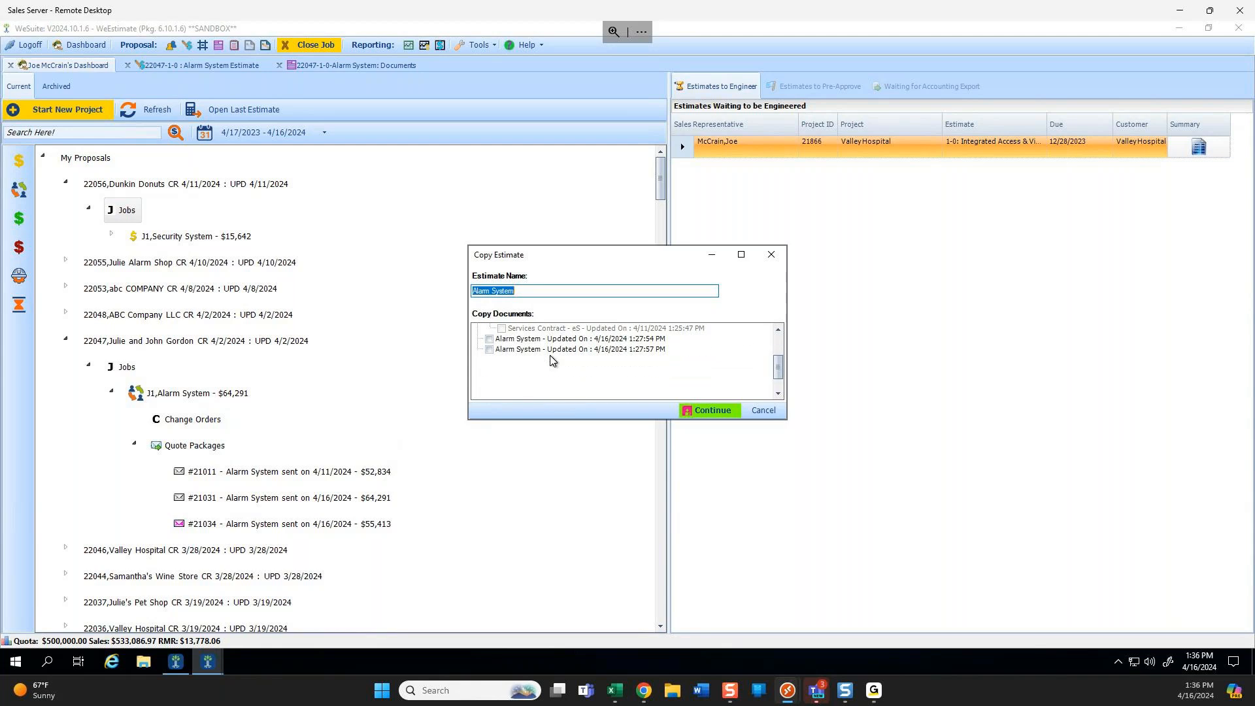
scroll(608, 369, down, 2)
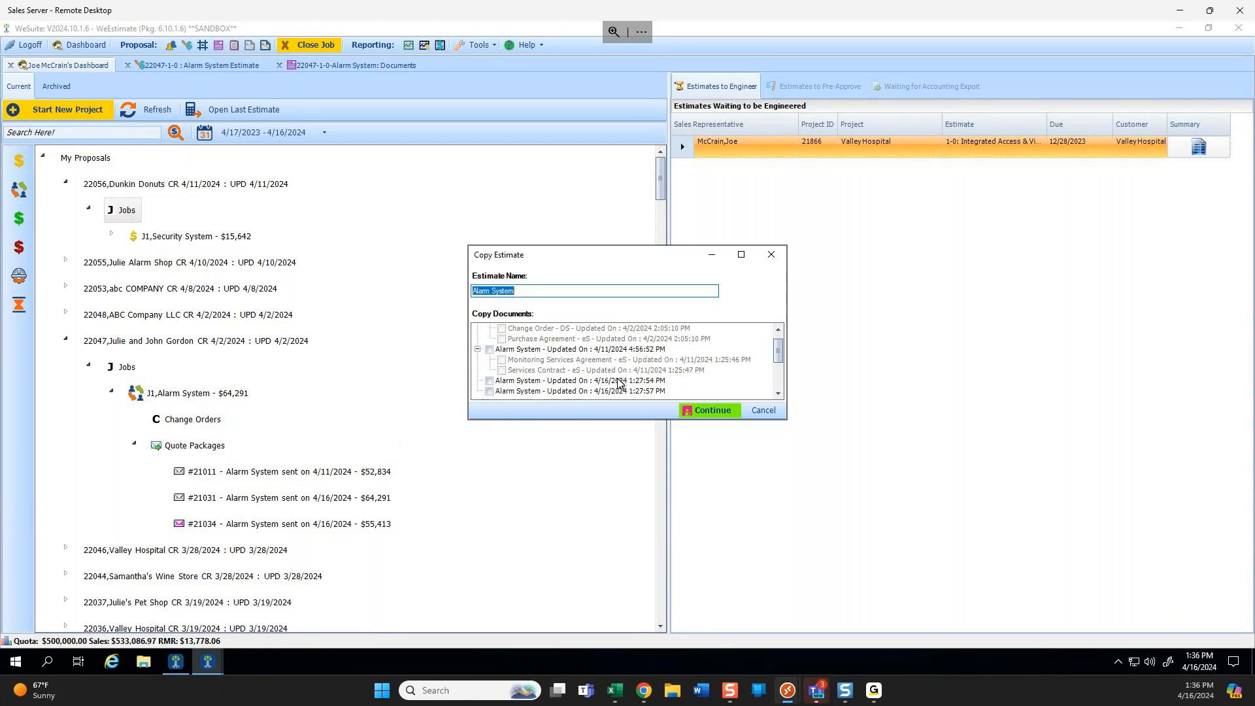
drag(783, 417, 814, 557)
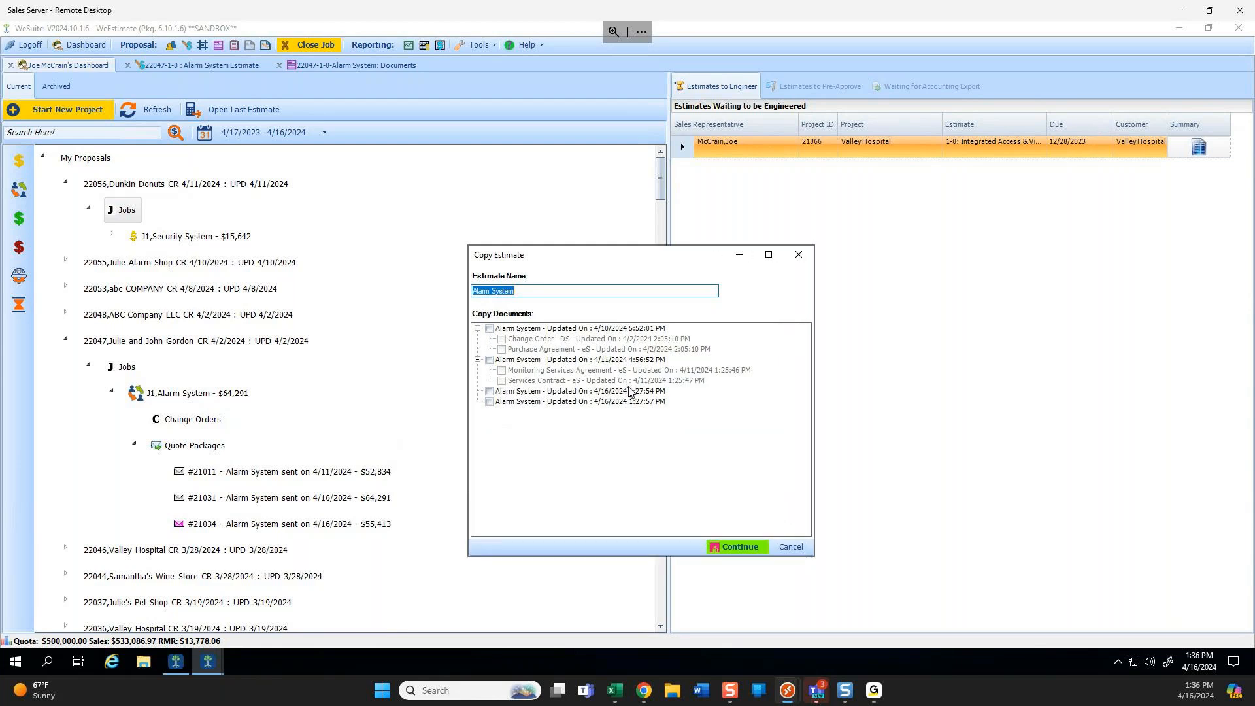
click(490, 329)
click(502, 339)
click(502, 349)
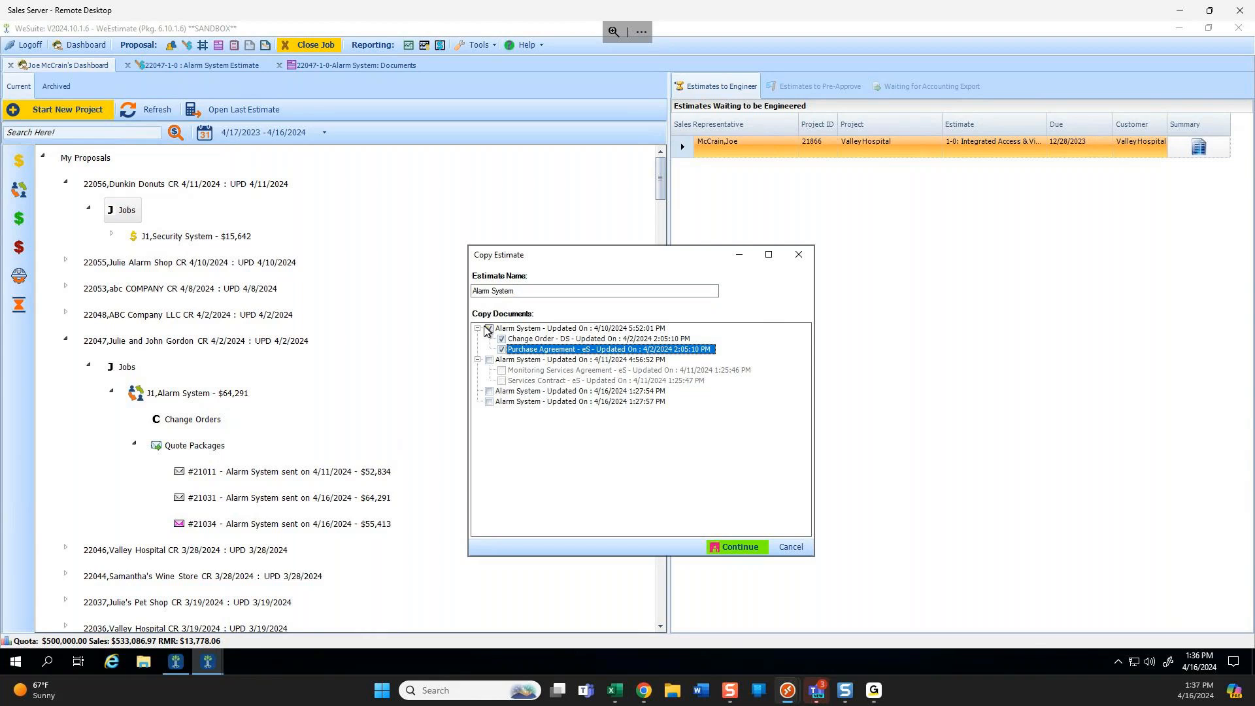
click(490, 329)
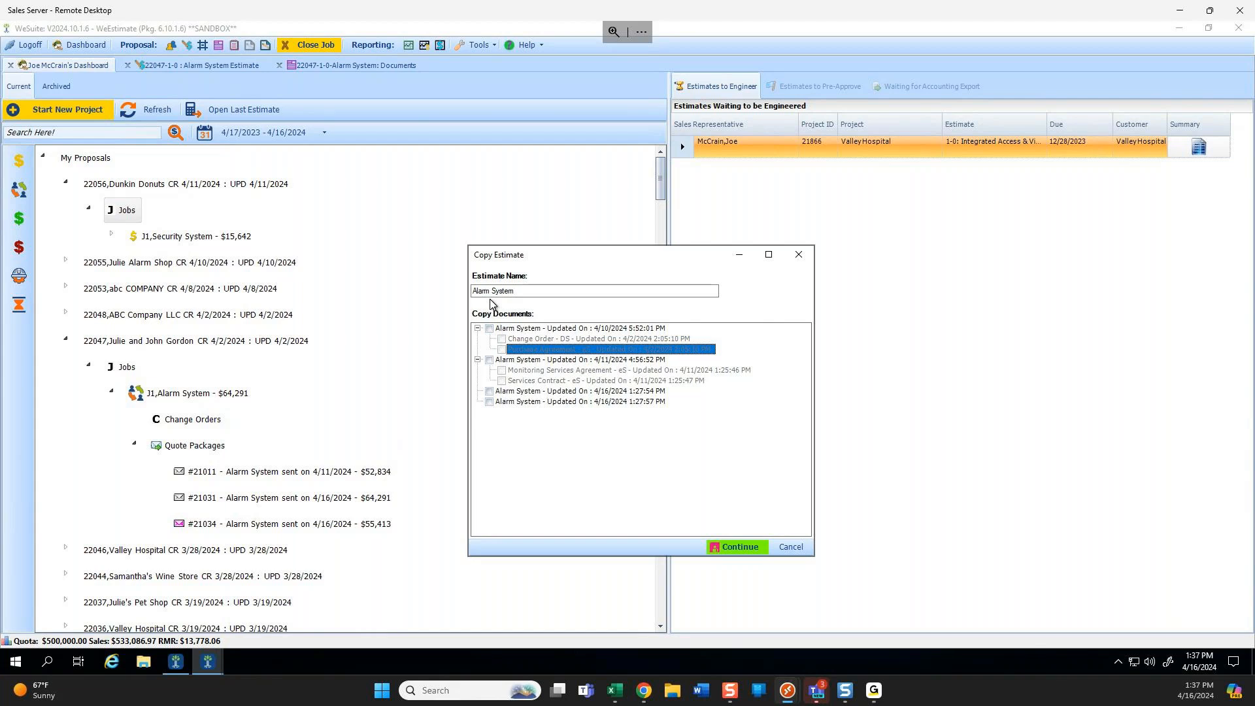
Complete the Alarm System estimate copy without any documents and expand the jobs of Dunkin Donuts project 22056.
click(735, 546)
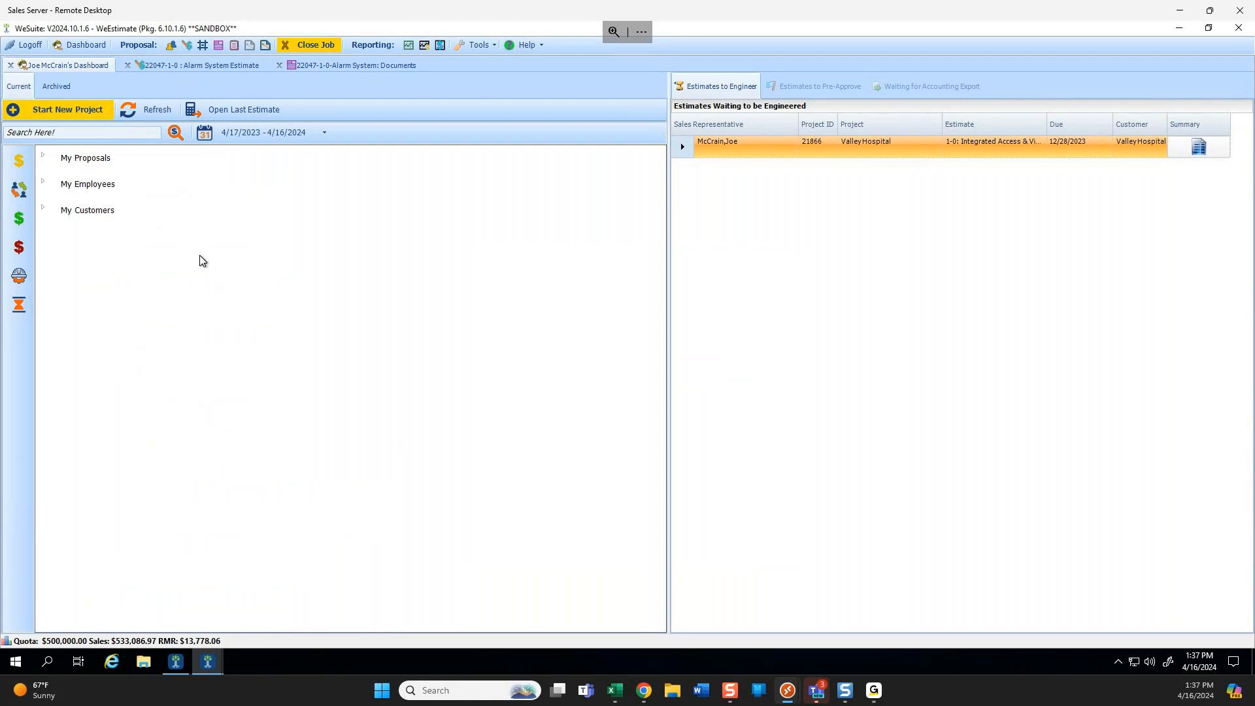
click(44, 157)
click(66, 182)
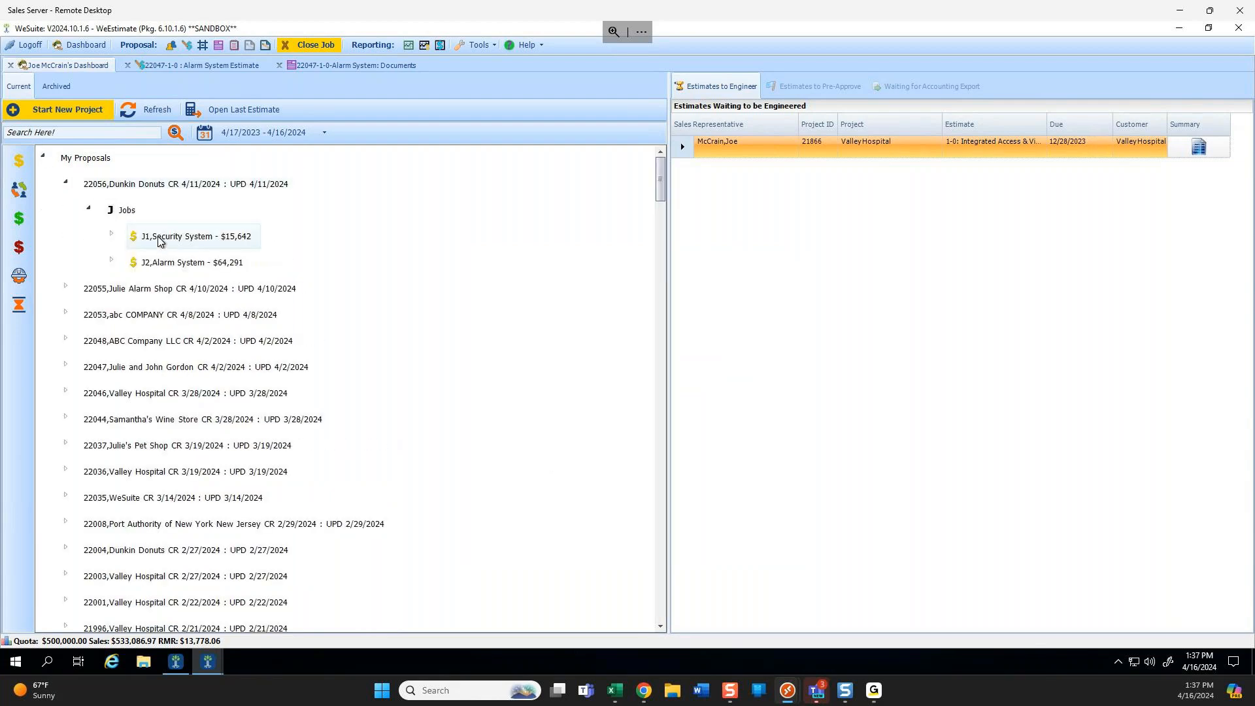
Try to paste a copy of the J2 Alarm System job under My Proposals as a new project, and close the open job.
click(224, 264)
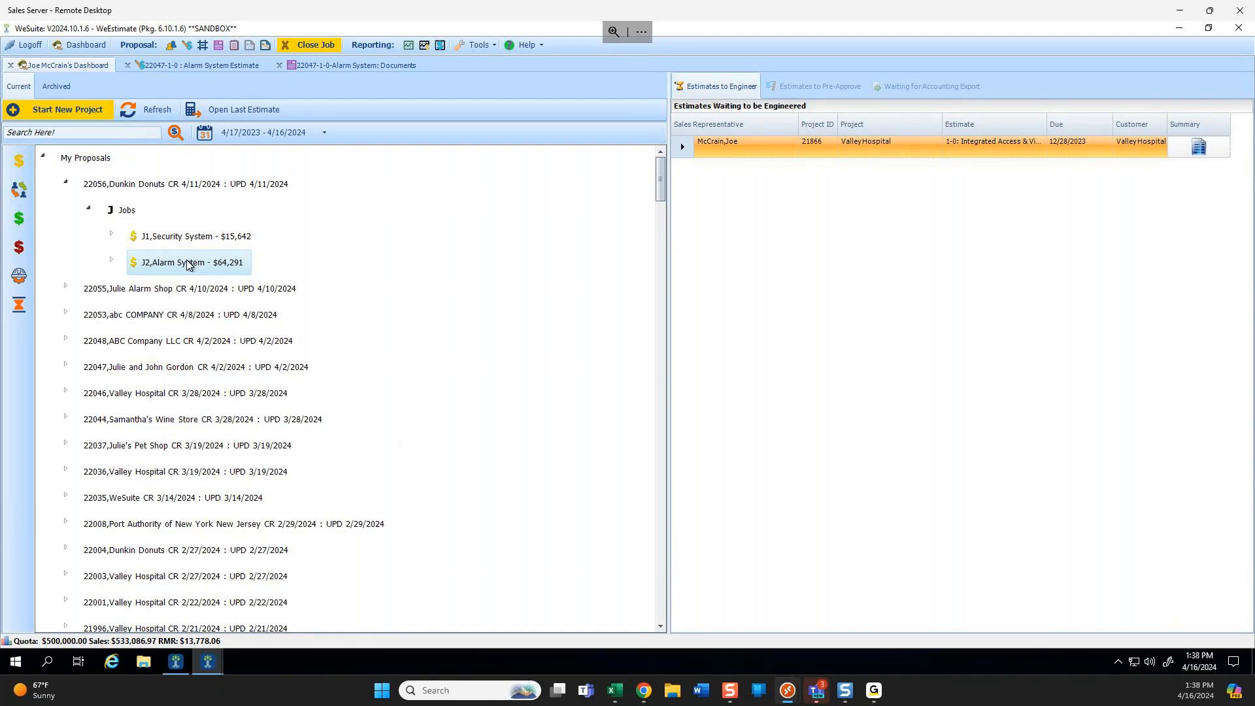
right_click(188, 264)
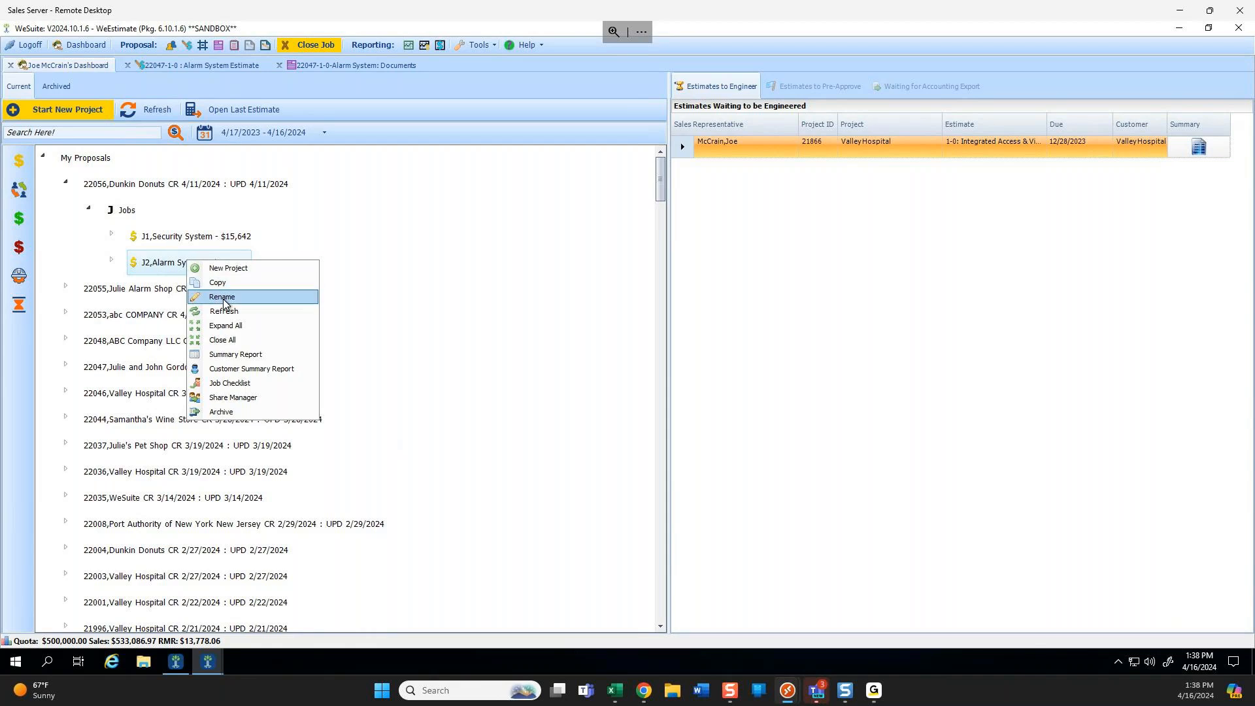
click(217, 283)
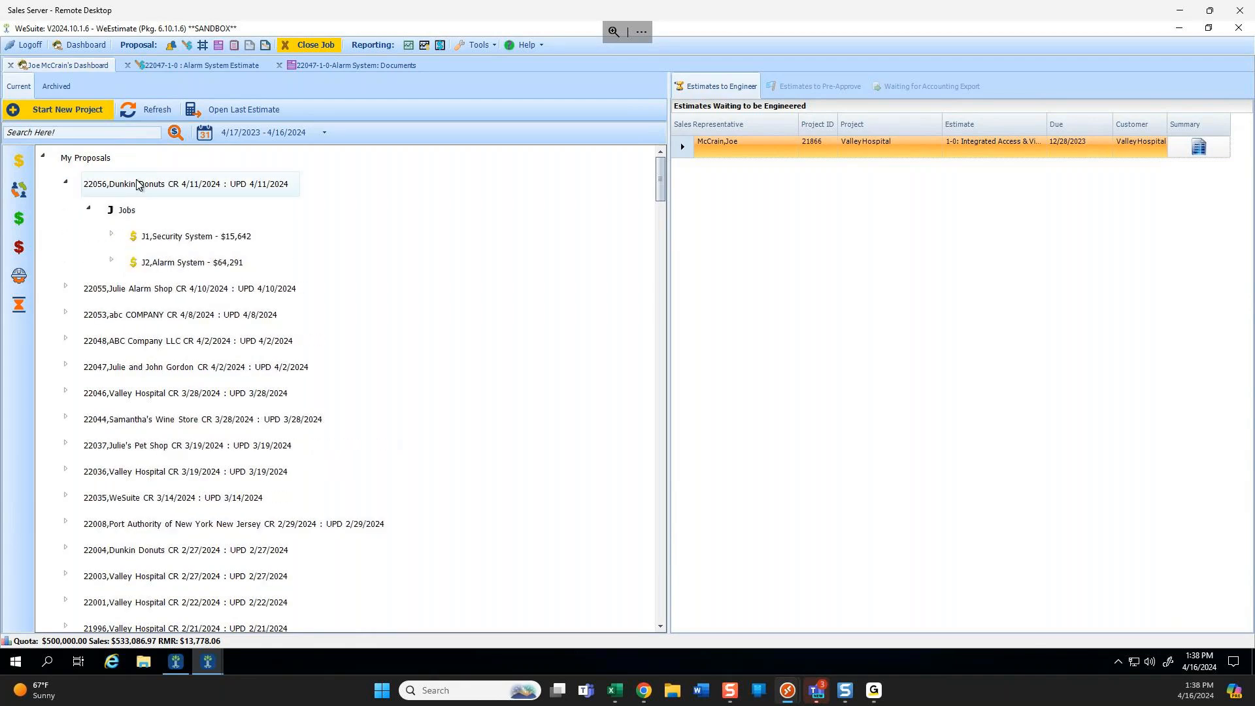
click(156, 262)
right_click(185, 263)
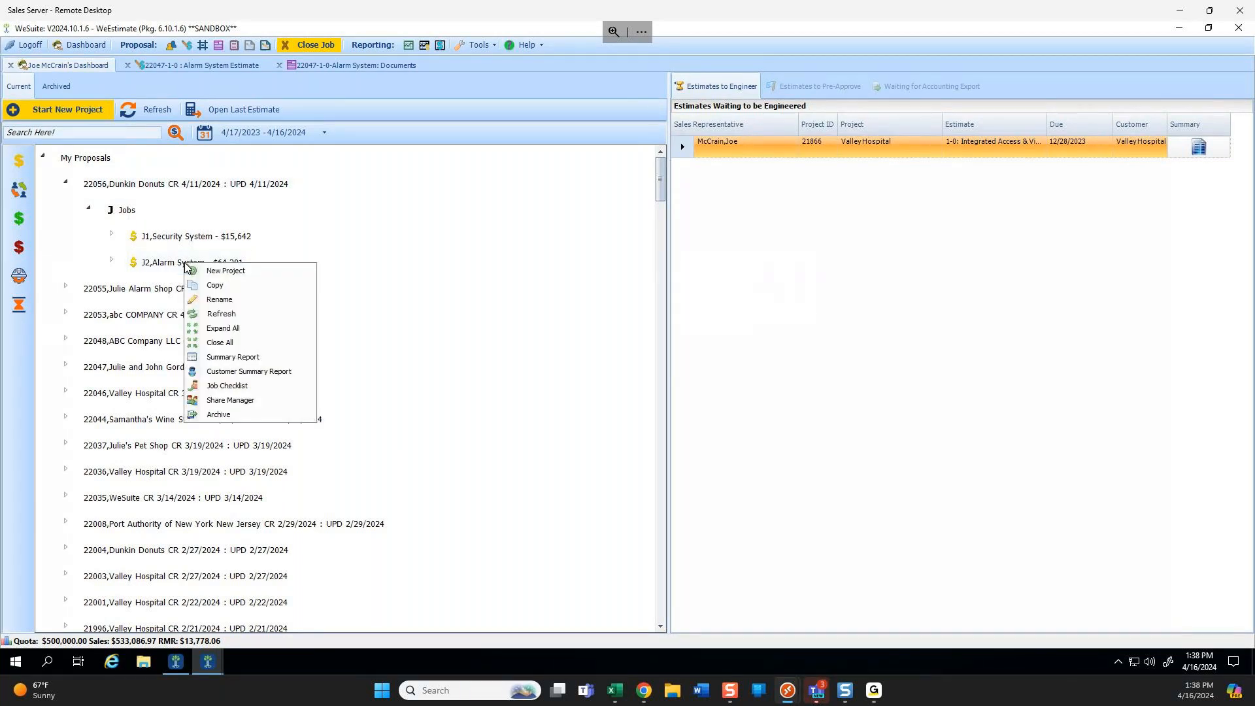
click(209, 286)
right_click(94, 161)
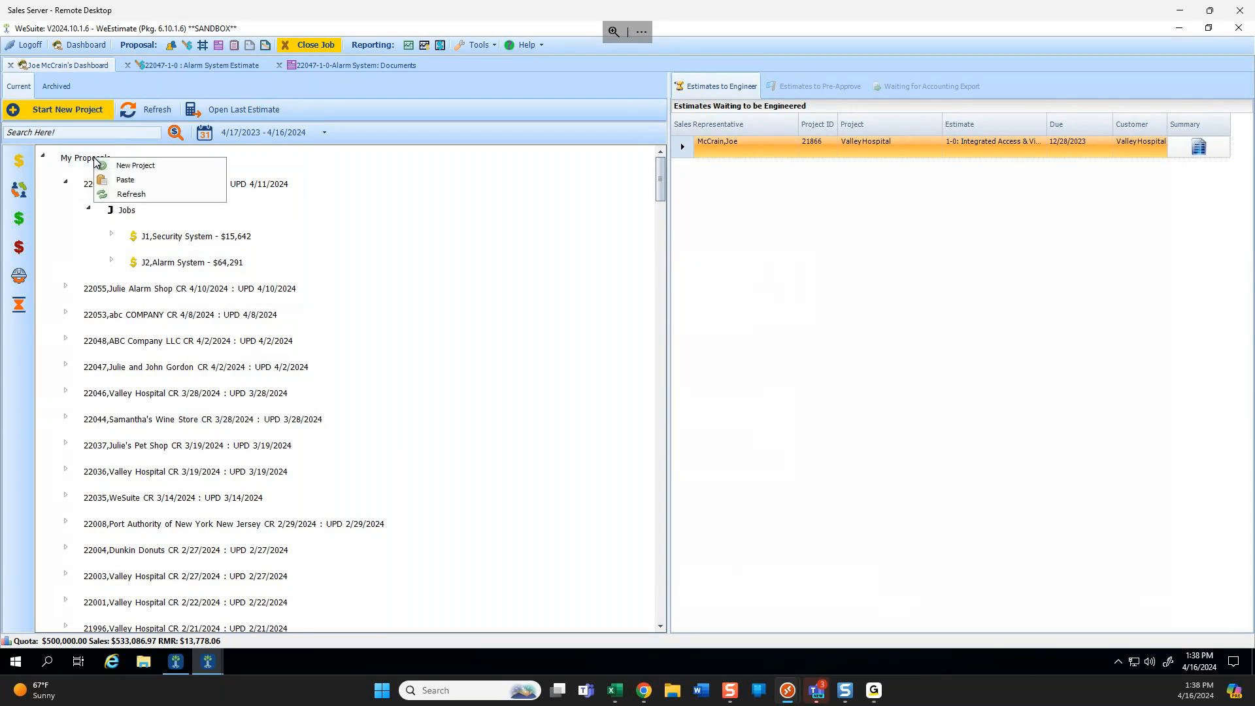
click(120, 185)
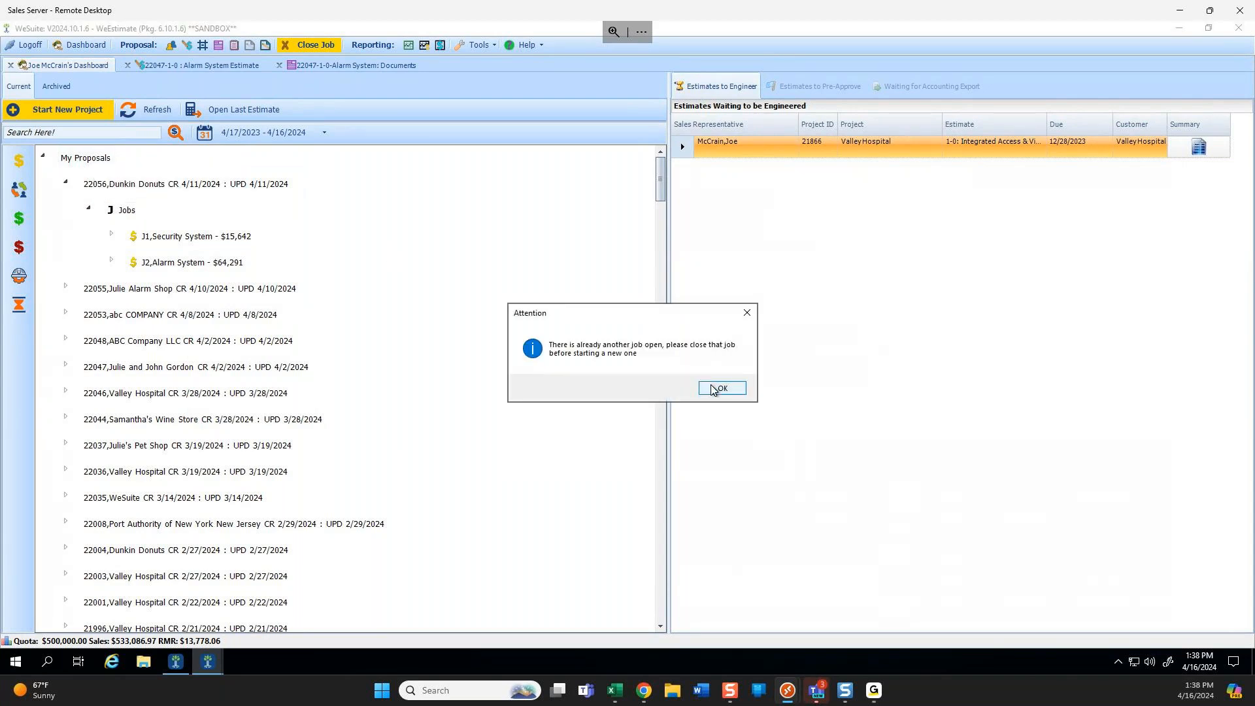
click(719, 388)
click(319, 52)
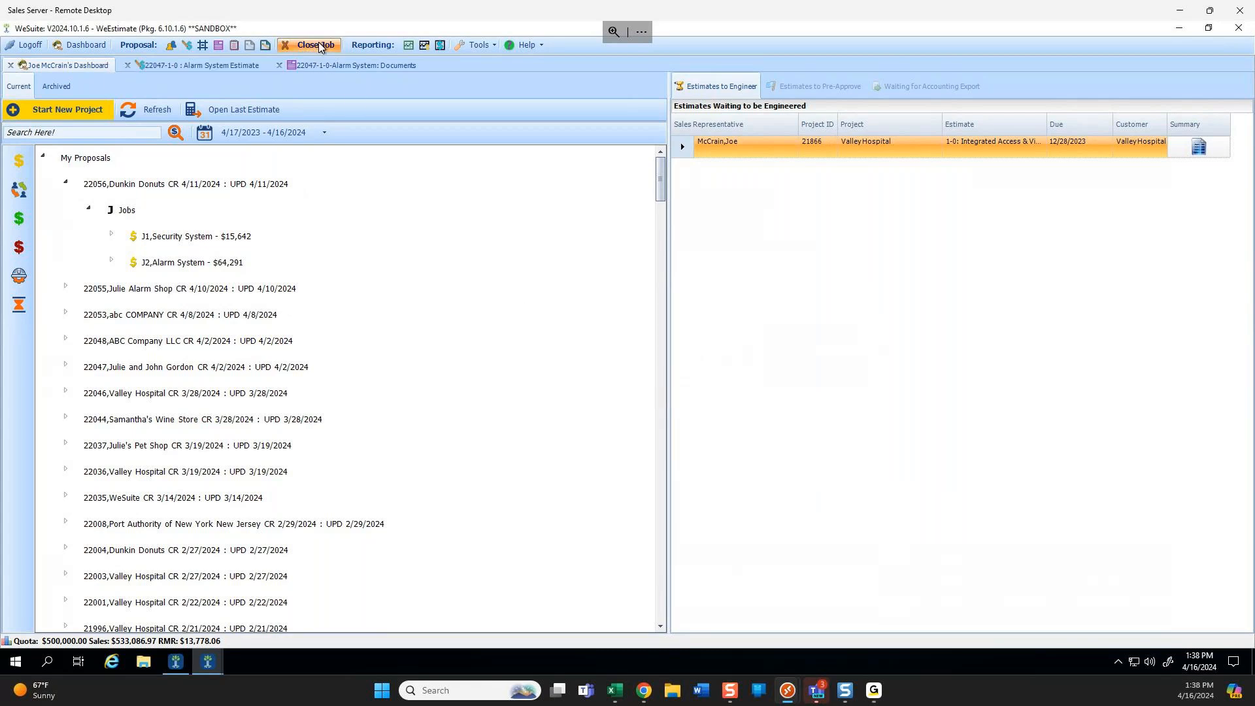
right_click(185, 261)
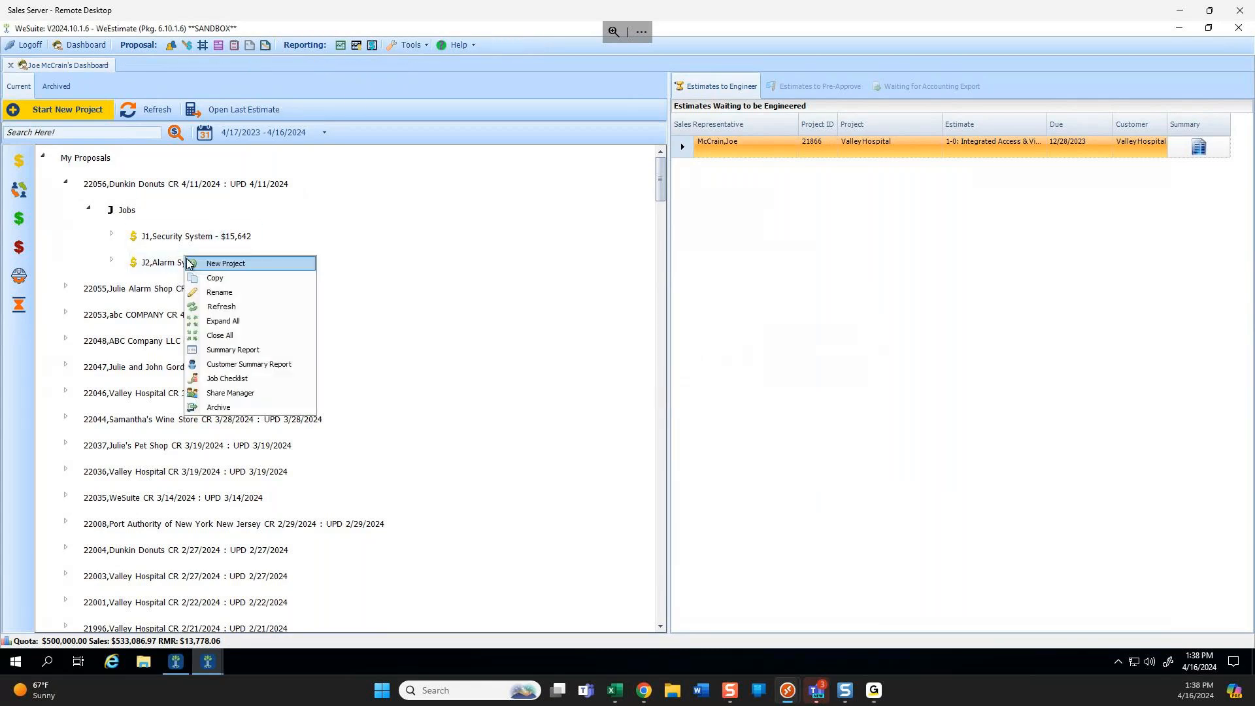
click(226, 280)
right_click(90, 155)
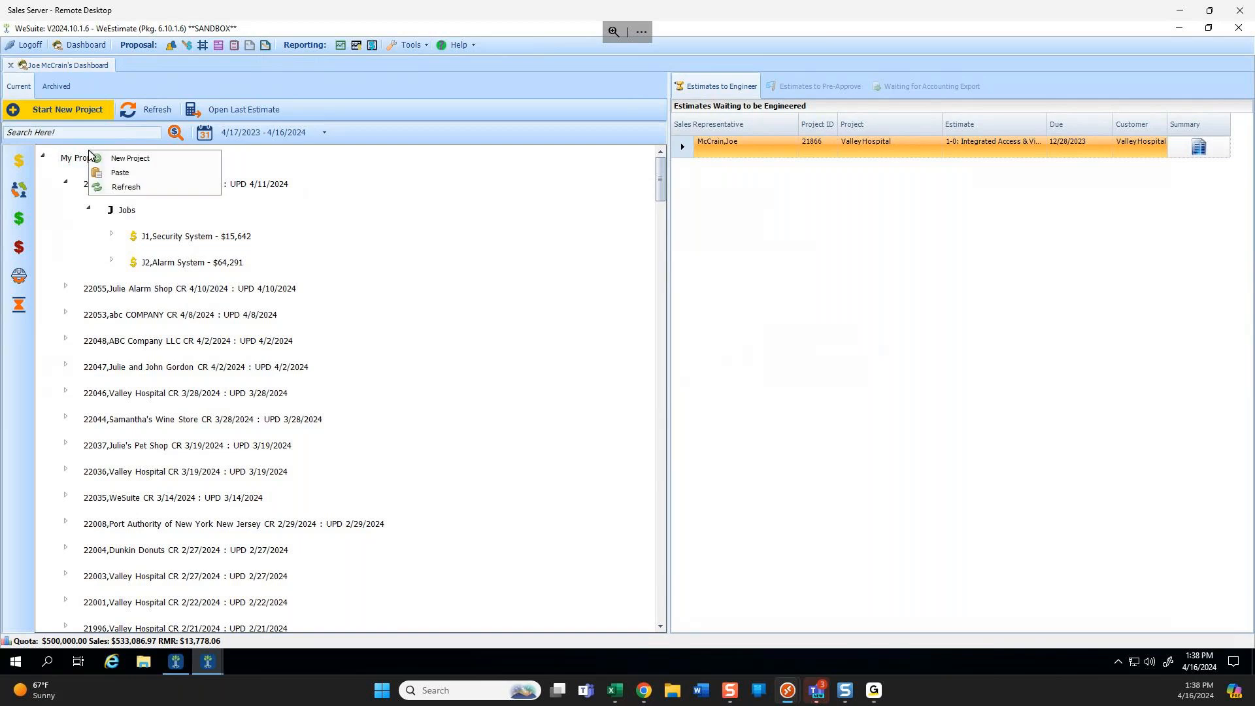
click(120, 173)
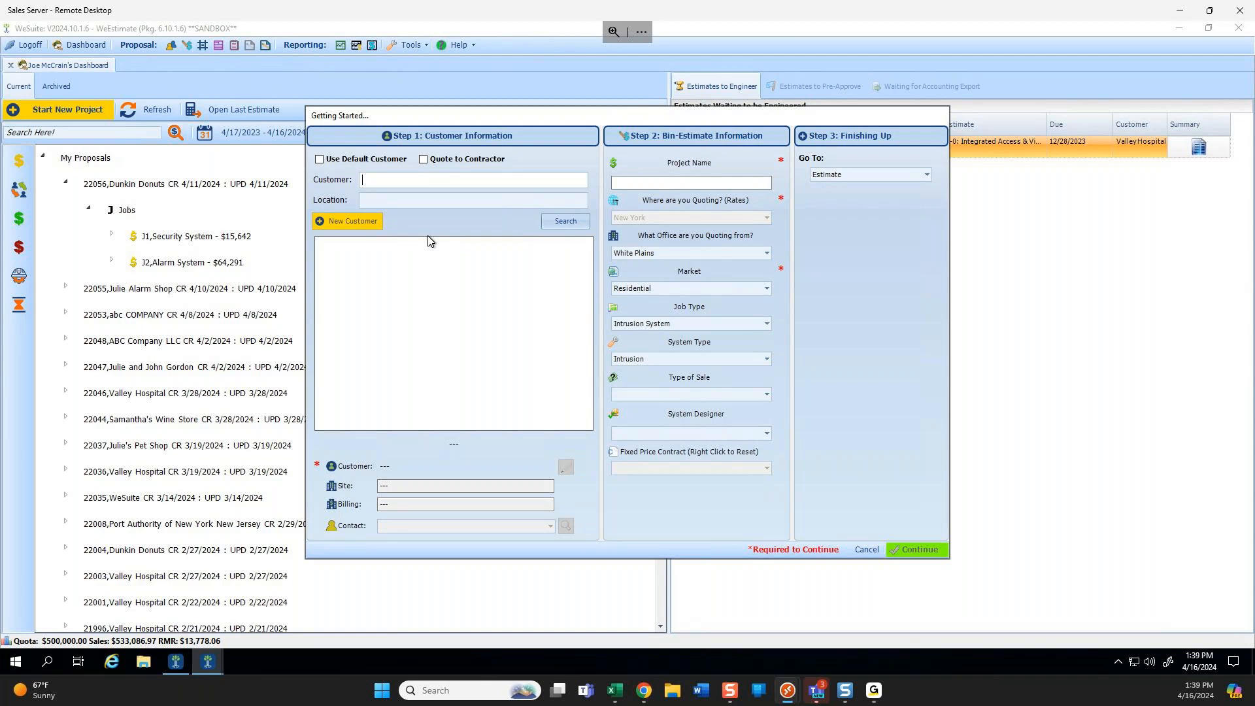
click(867, 549)
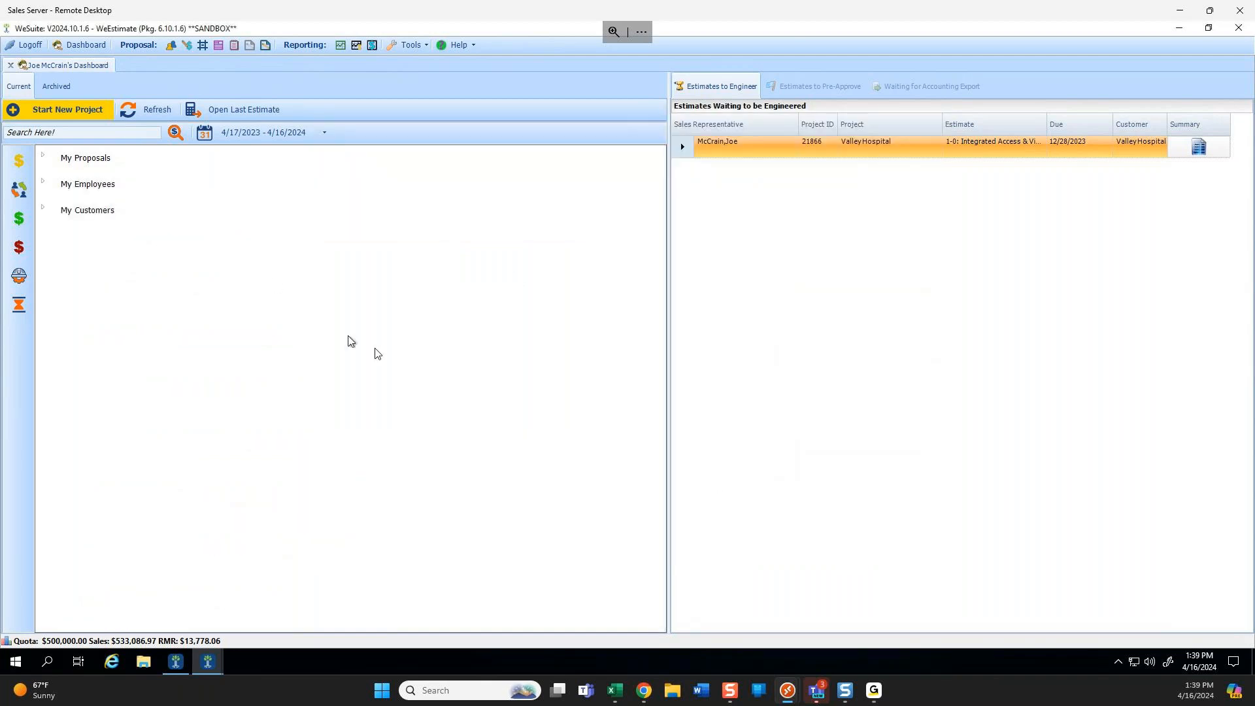
Open the J2 Alarm System estimate in Dunkin Donuts project 22056 under My Proposals.
click(44, 159)
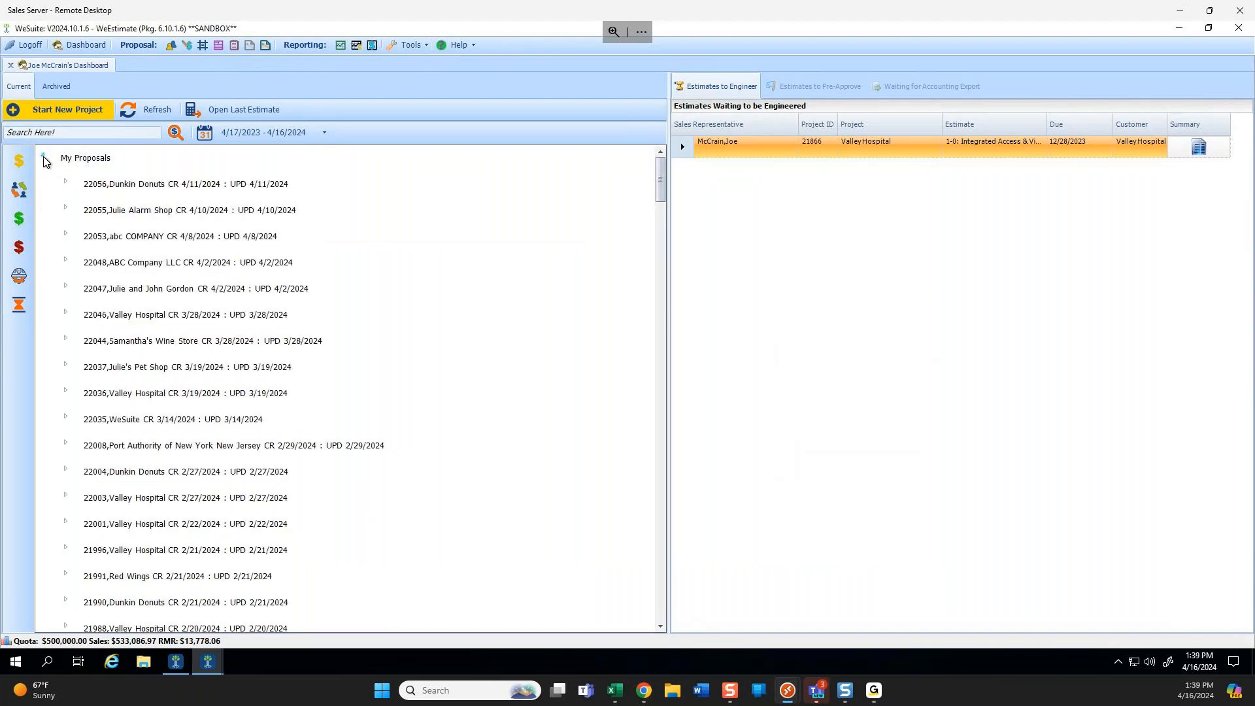
click(66, 183)
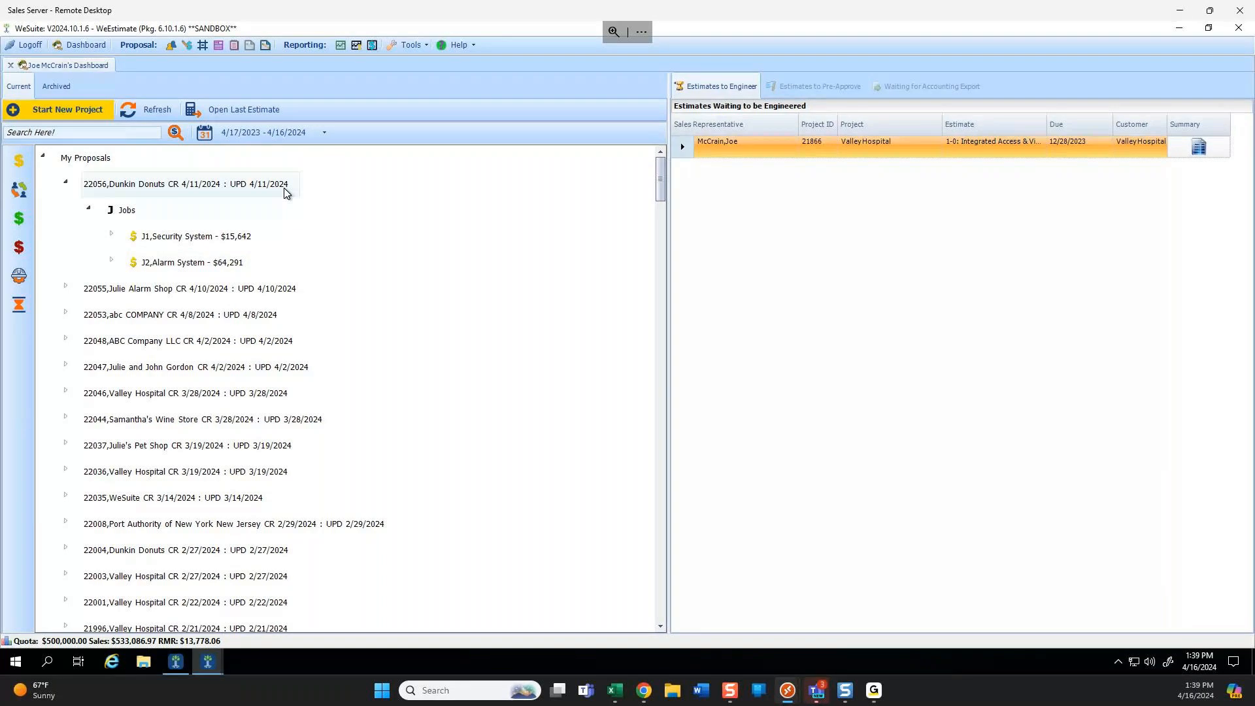
double_click(207, 261)
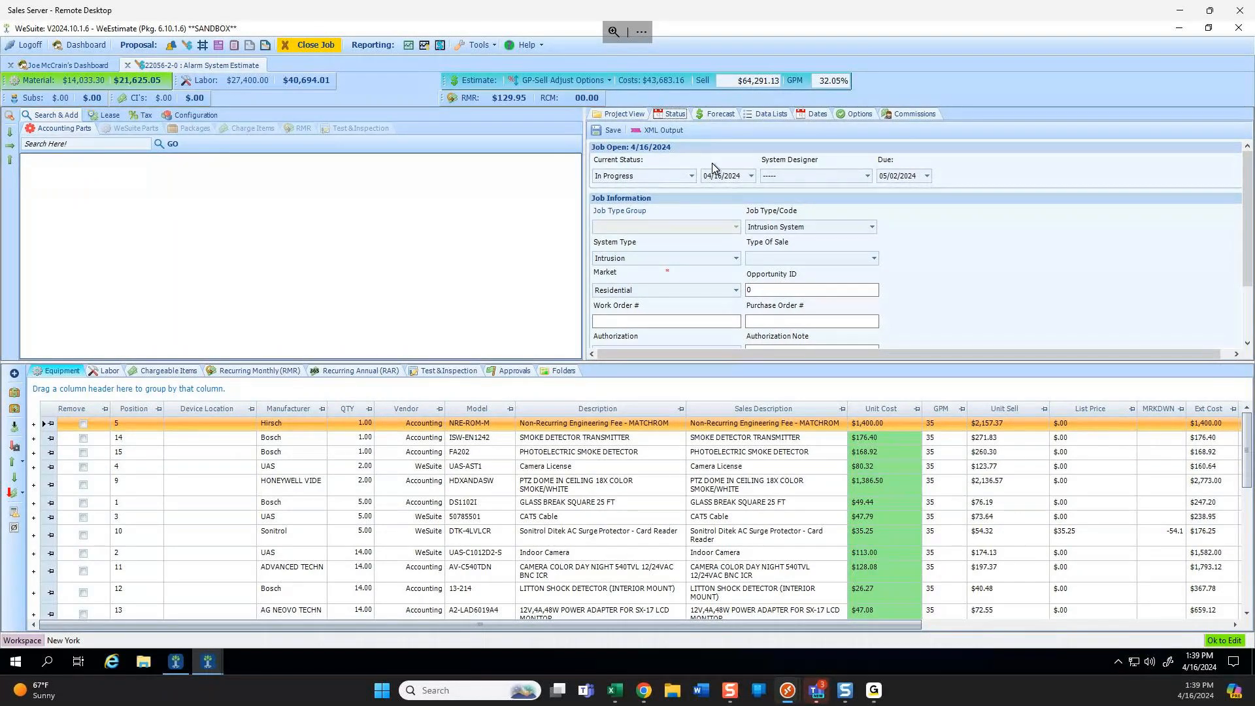
Set the Alarm System job's status to Engineering, assign the engineer as system designer and set the due date to 04/19/2024.
click(692, 176)
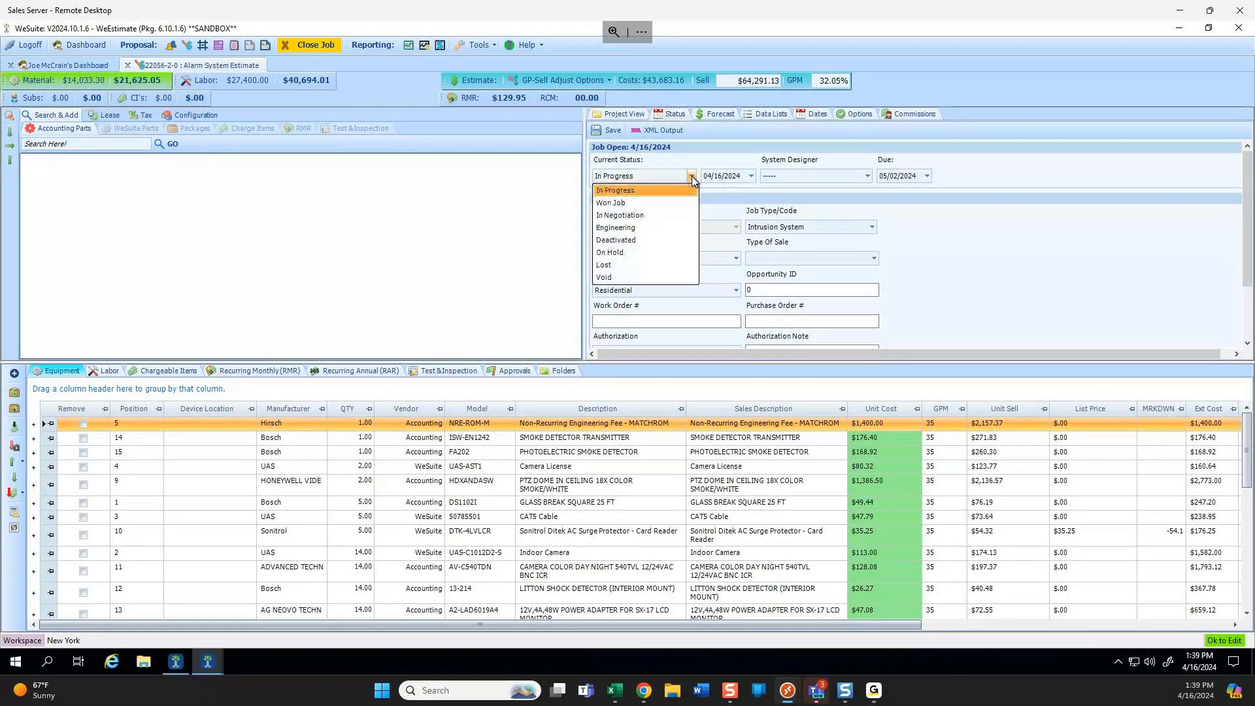
click(637, 215)
click(867, 176)
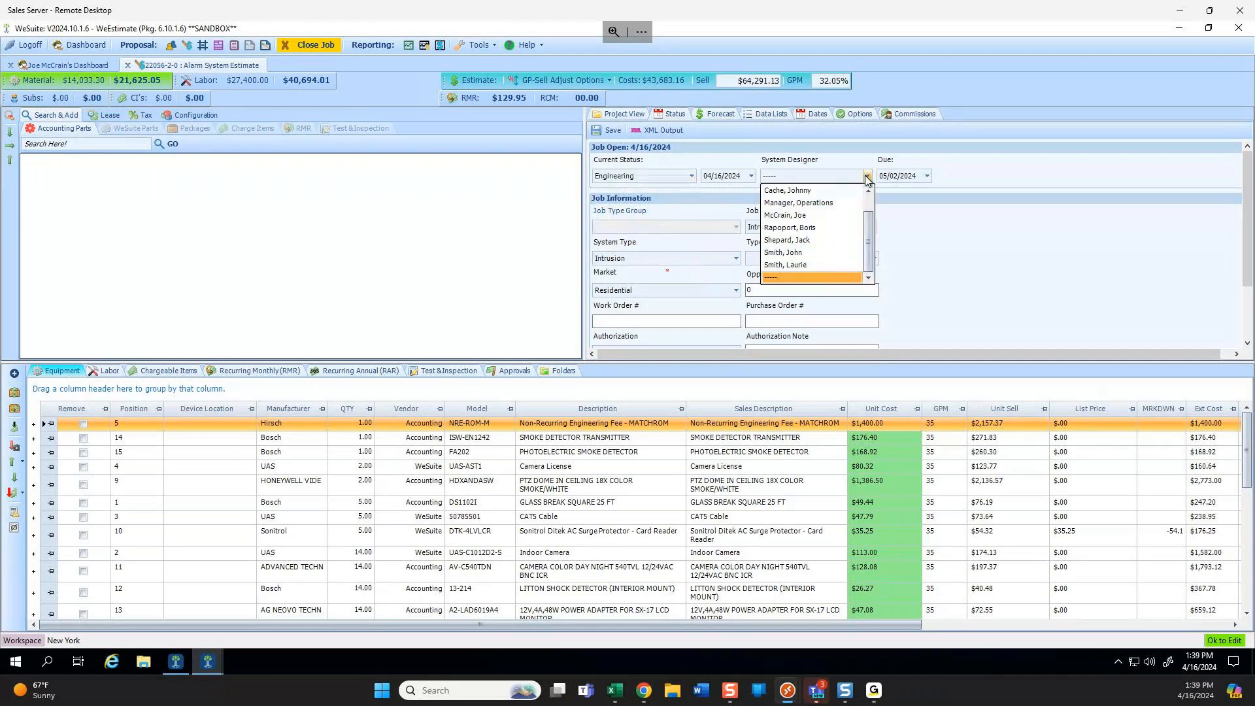
click(806, 195)
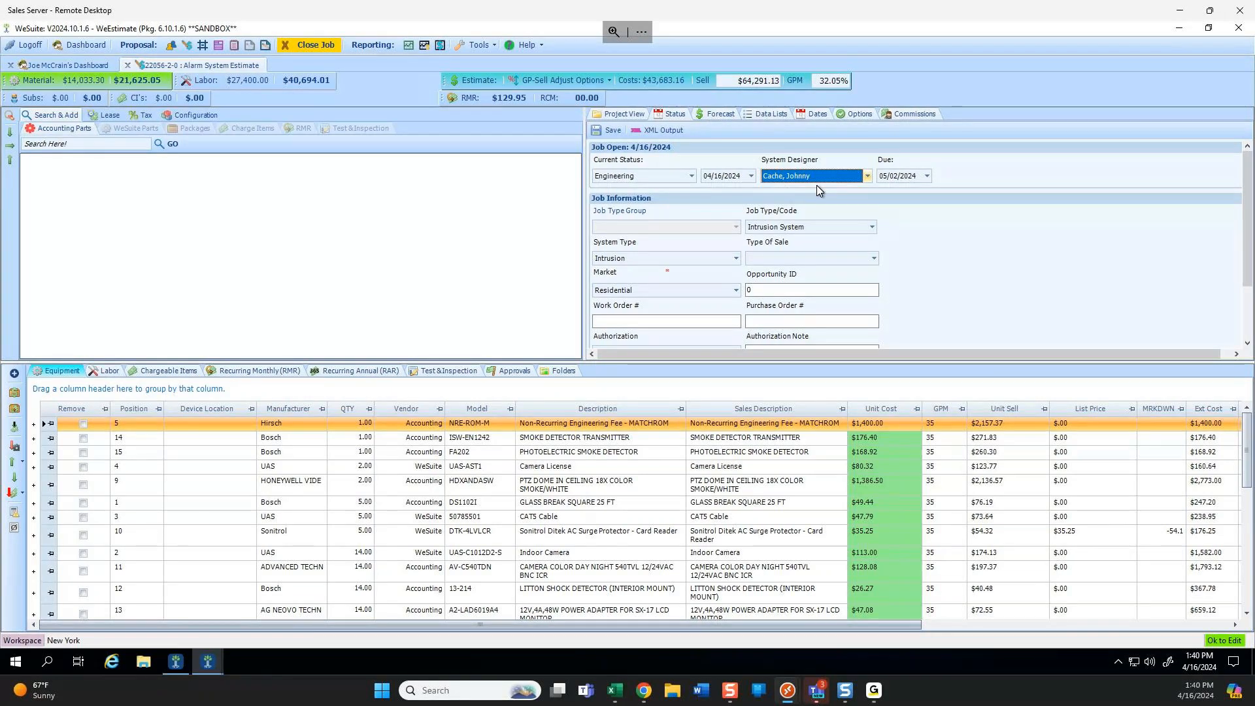
click(927, 176)
click(793, 196)
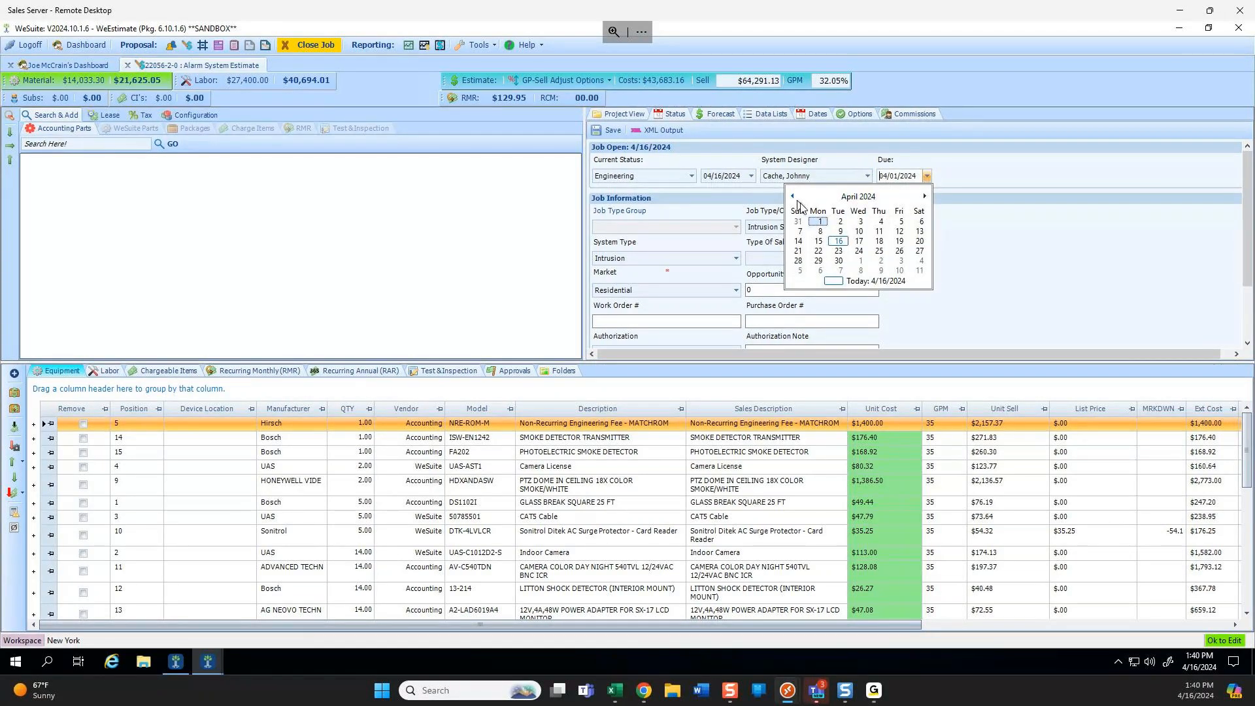
click(899, 241)
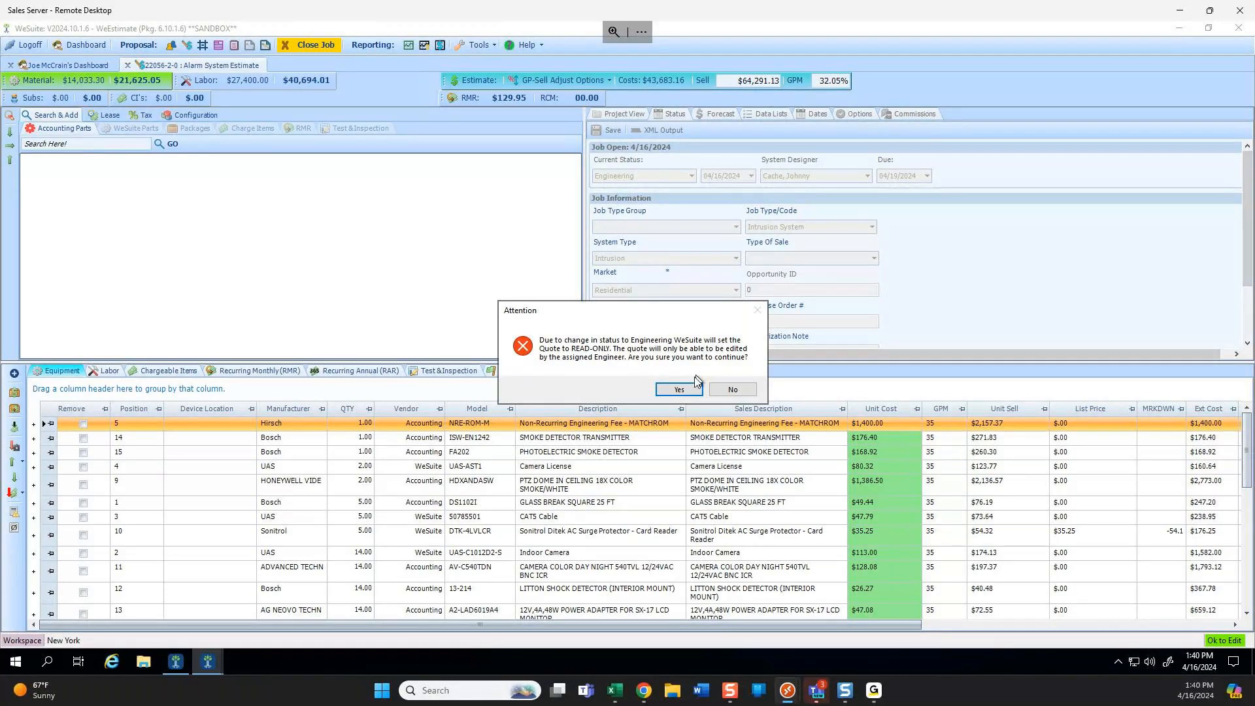
Confirm the handover to Engineering and send the project engineer the message "hey drawings are in dro".
click(678, 390)
text(hey draw)
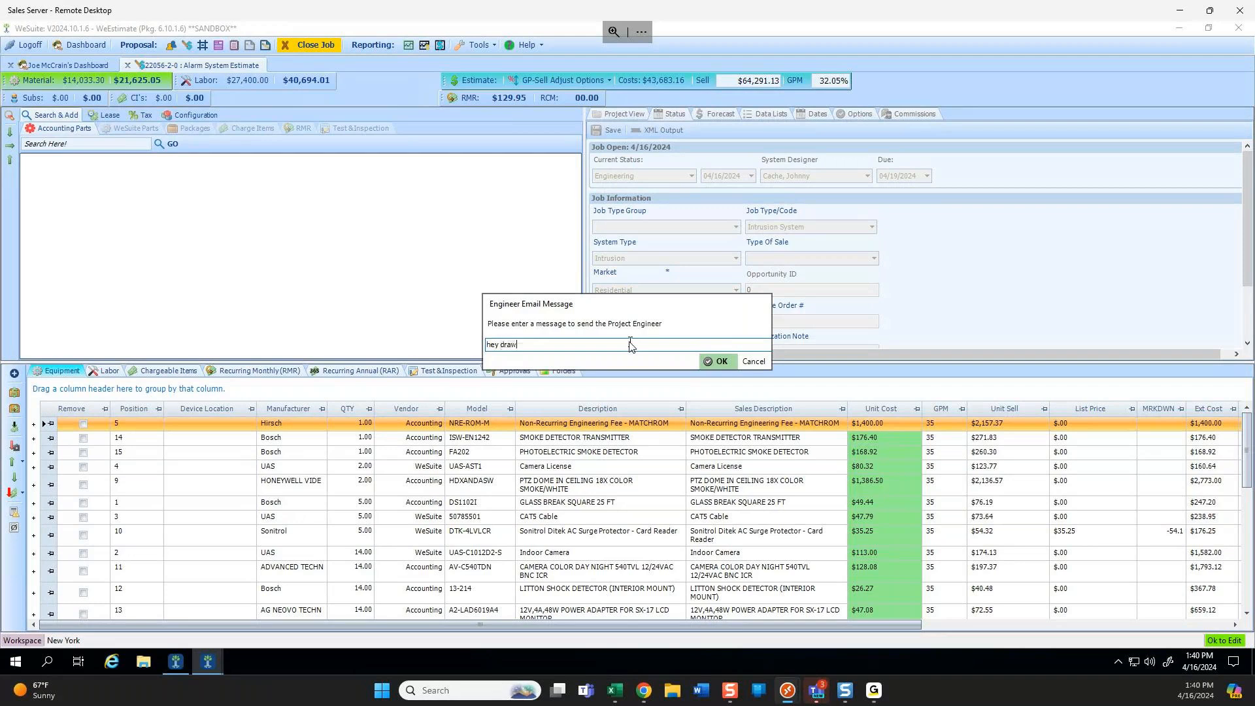
text(ings are in dro)
key(Return)
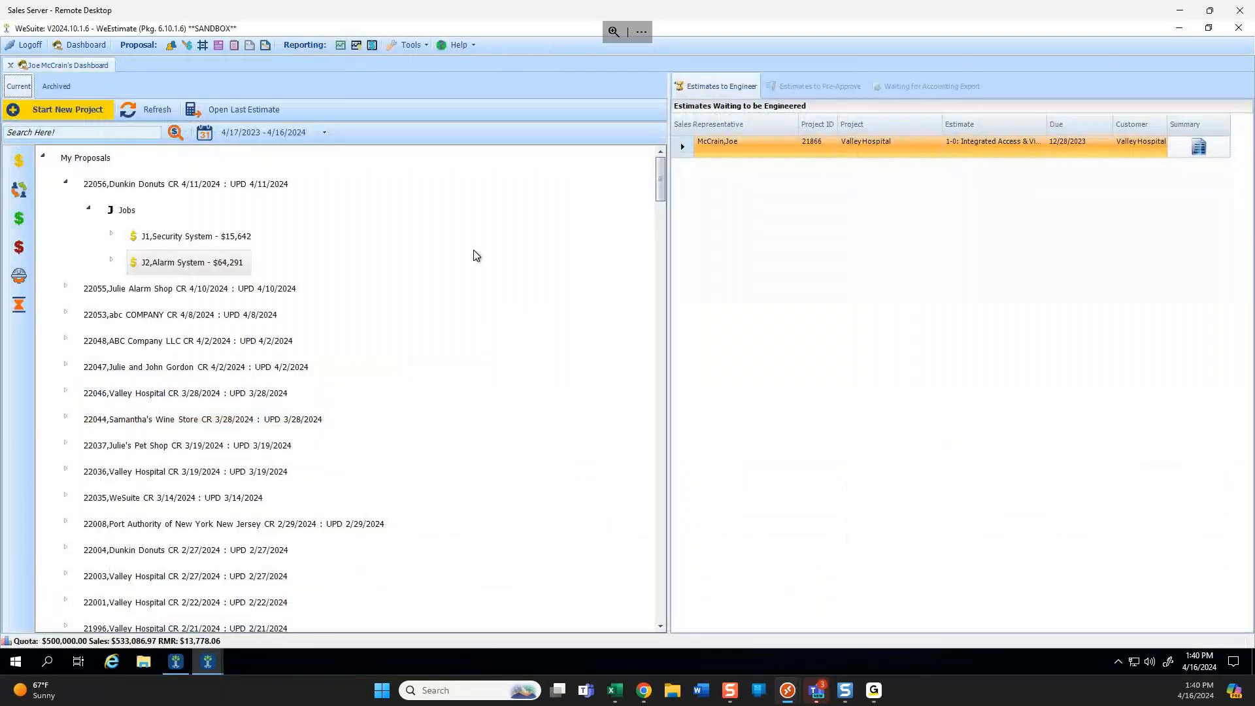
Reload My Proposals and expand Dunkin Donuts project 22056 to check the status icon of its J2 Alarm System job.
double_click(57, 160)
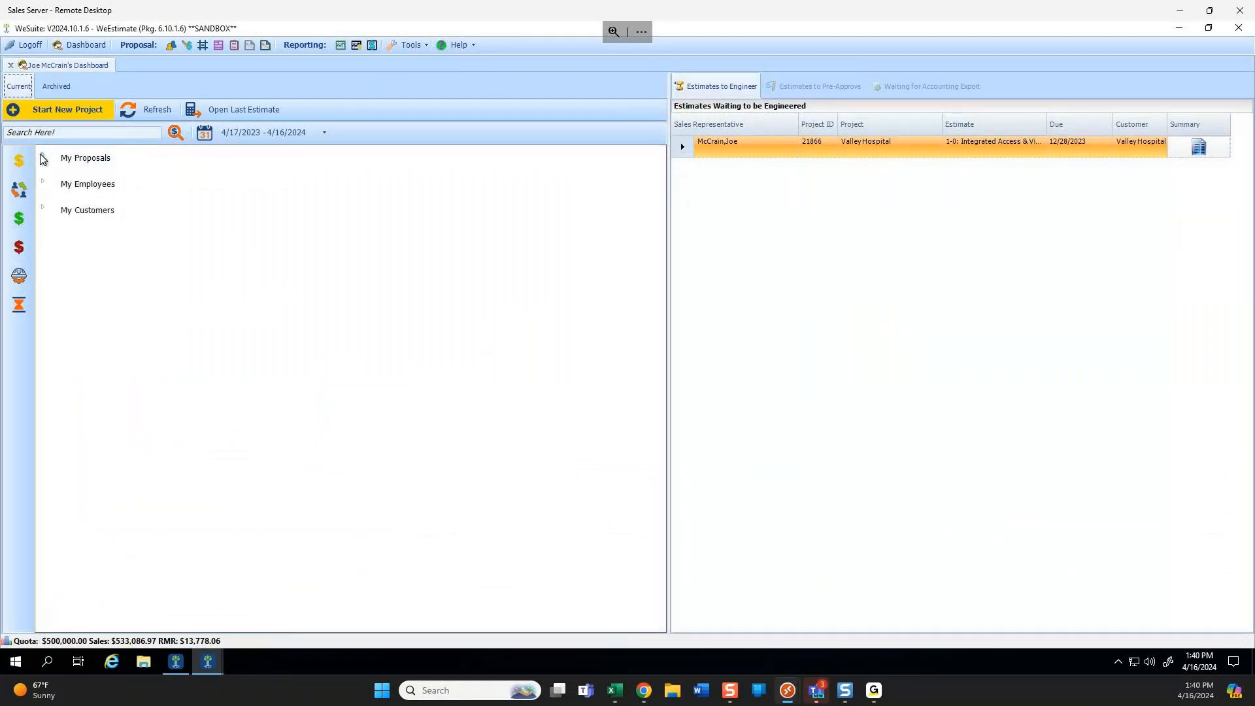
double_click(56, 159)
click(66, 181)
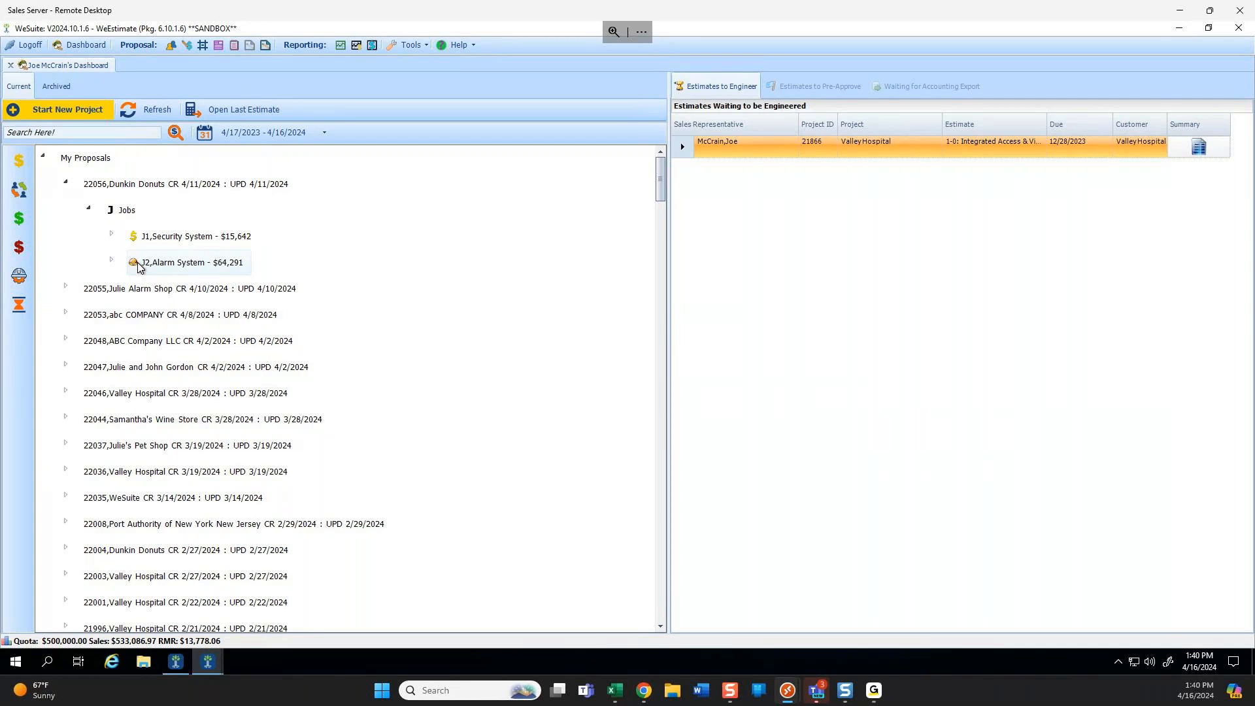
Log off and log back in with the assigned engineer's username and password.
click(30, 46)
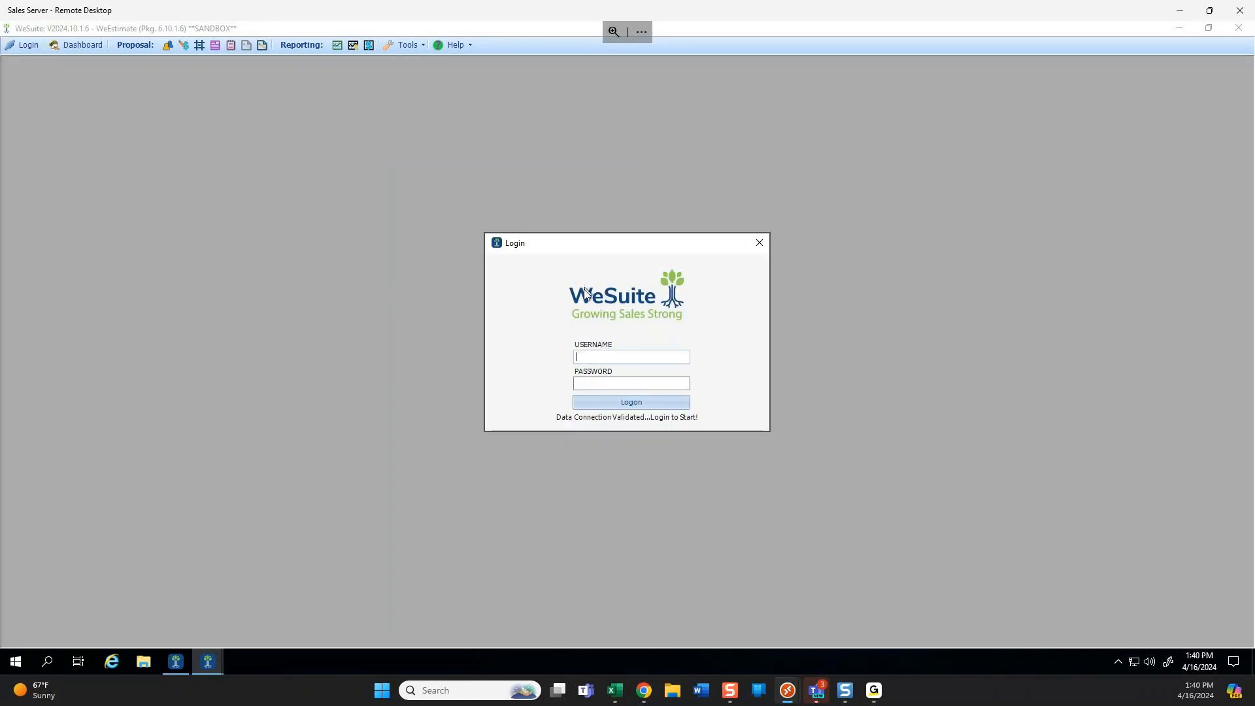
text(j)
key(BackSpace)
text(cah)
key(BackSpace)
key(BackSpace)
text(ache)
key(Tab)
text(*****)
key(Return)
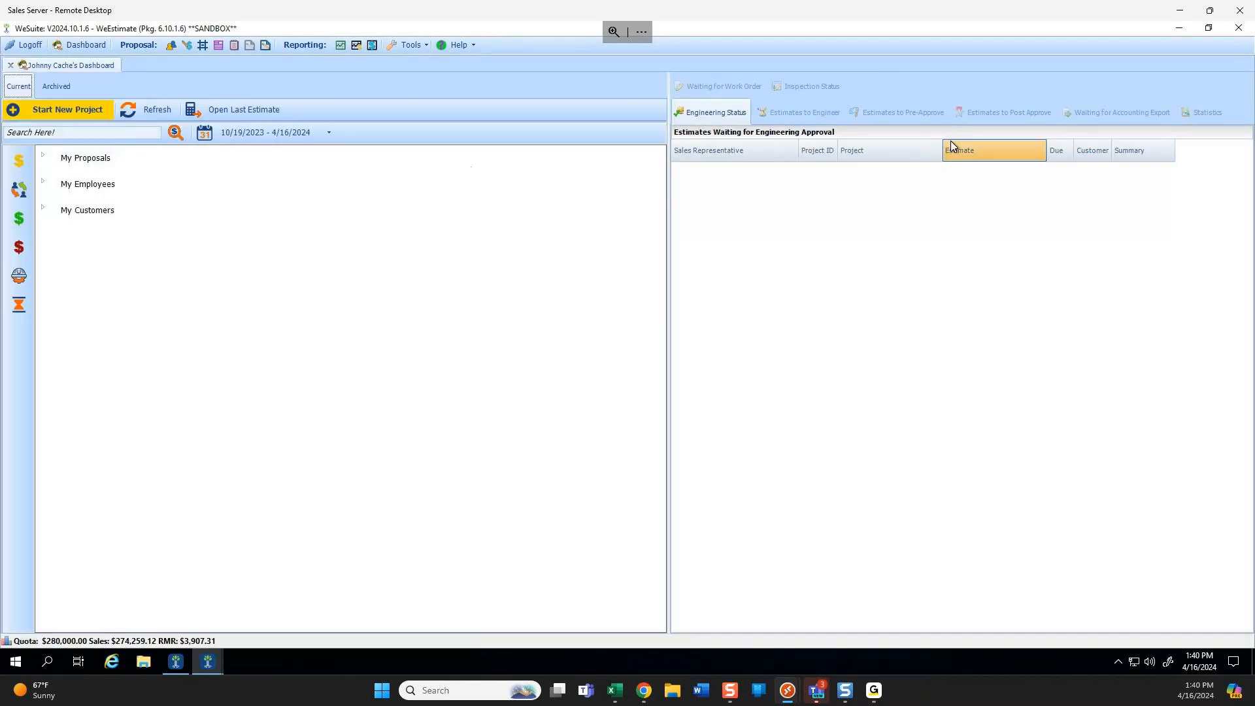
Open the Dunkin Donuts Alarm System estimate waiting to be engineered and show its job status details.
click(826, 112)
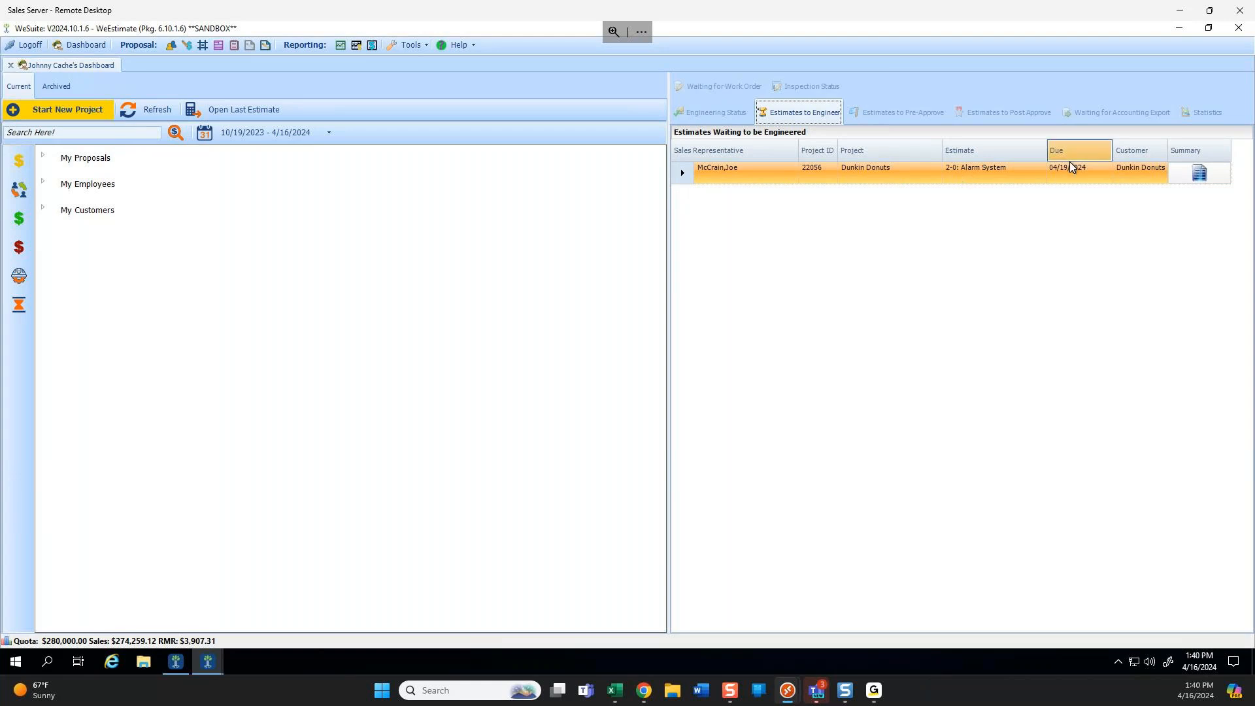
click(683, 174)
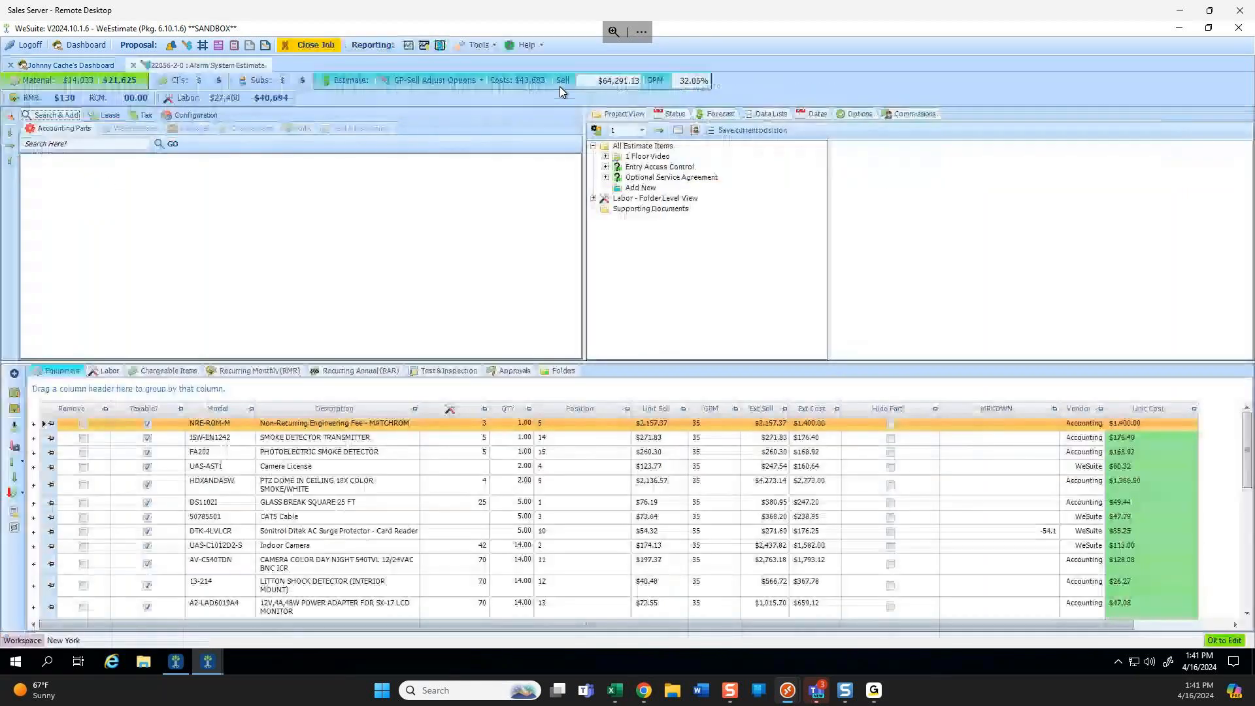
click(682, 118)
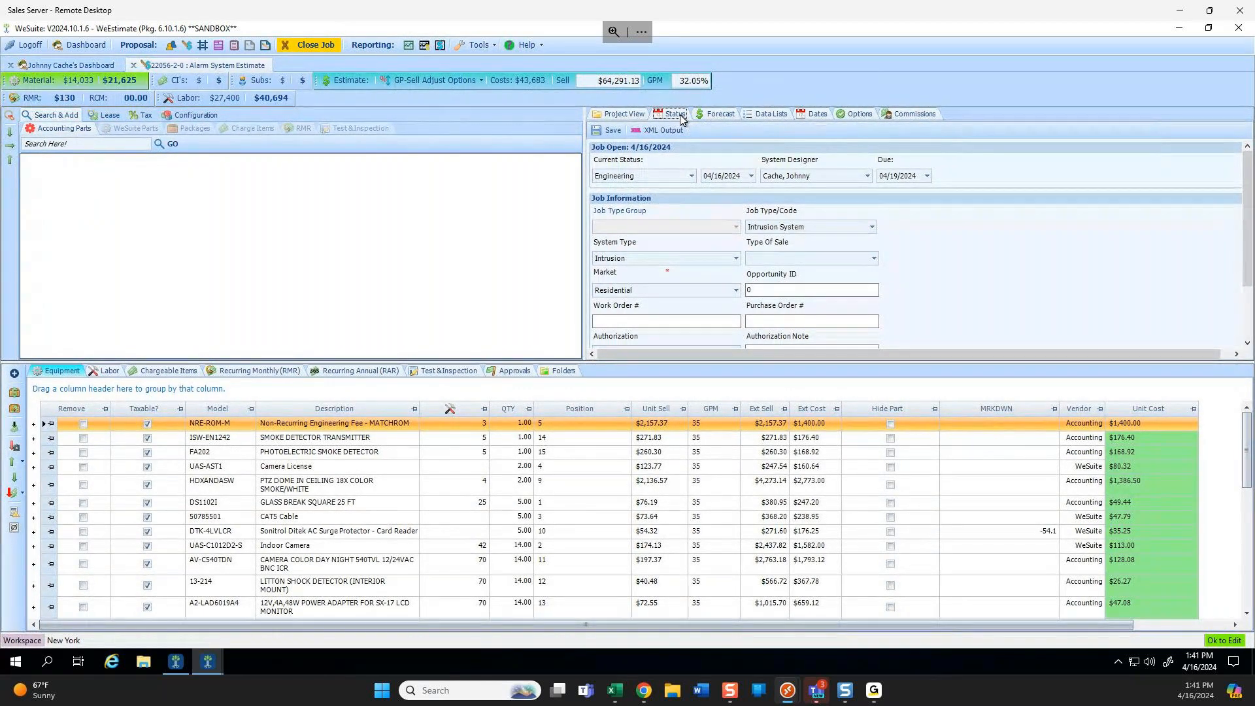
Return the Alarm System job to In Progress, save it and send the message "l;ooks good" back to sales.
click(691, 176)
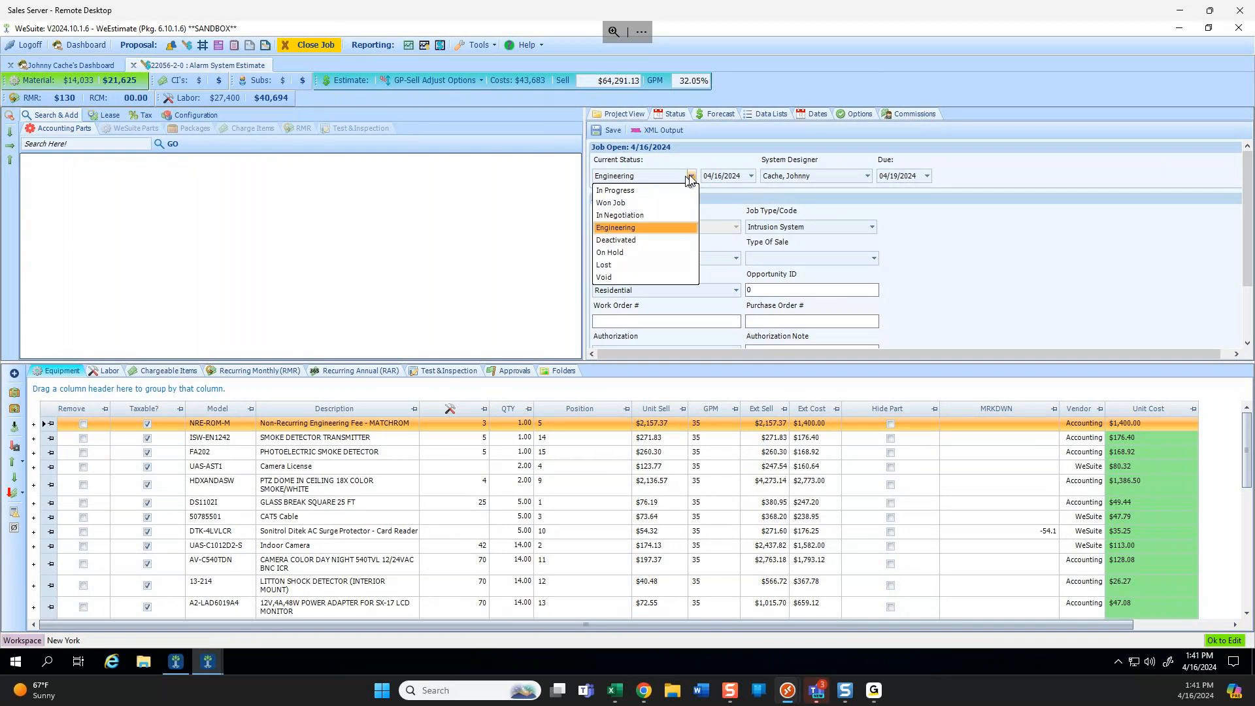
click(677, 190)
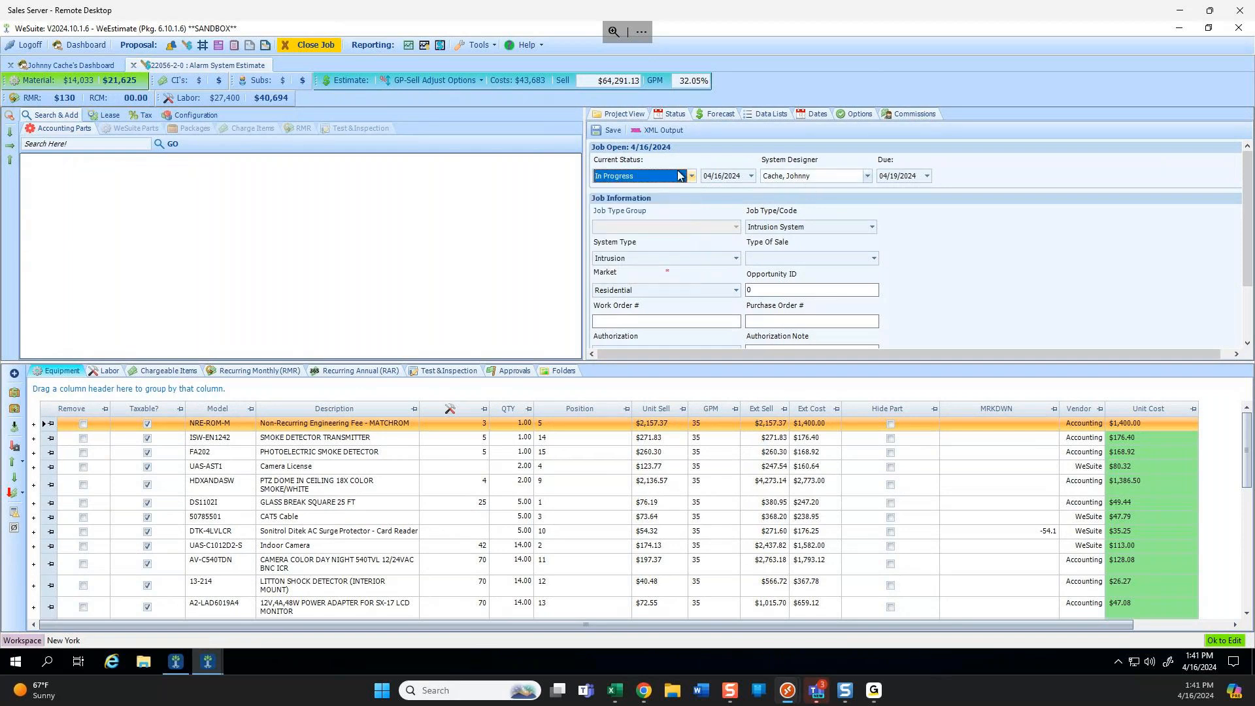
click(632, 137)
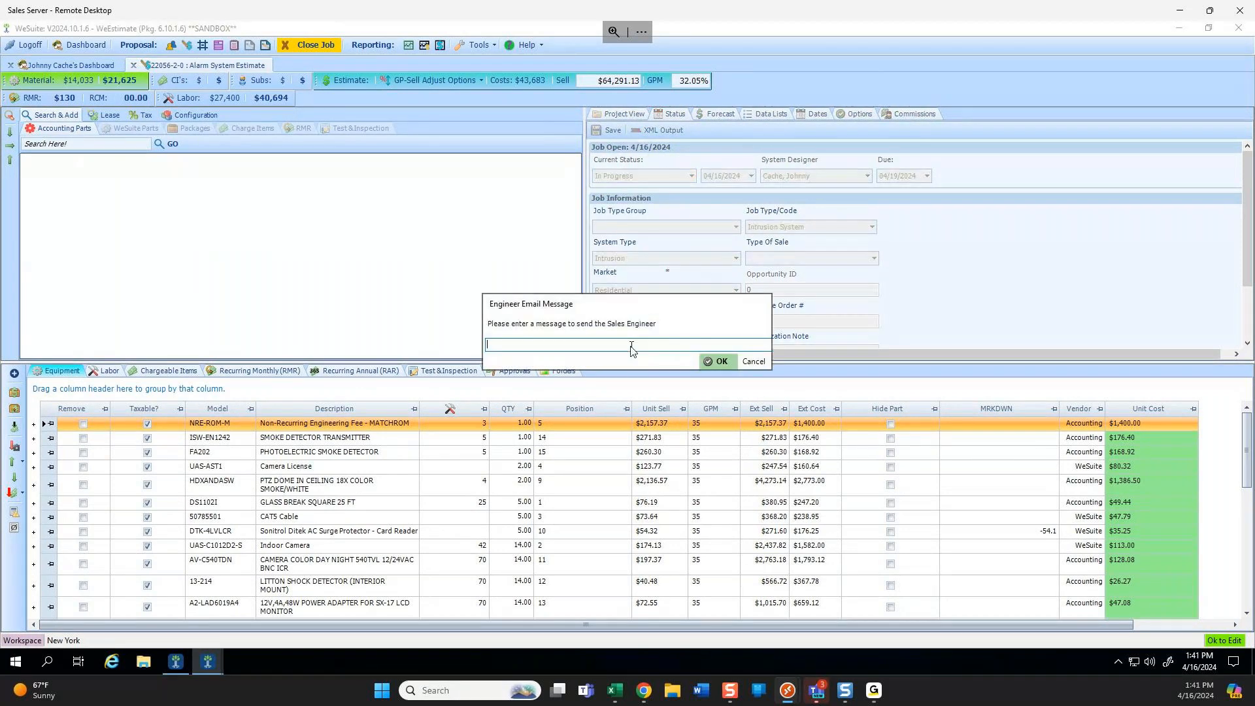
text(l;ooks good)
key(Return)
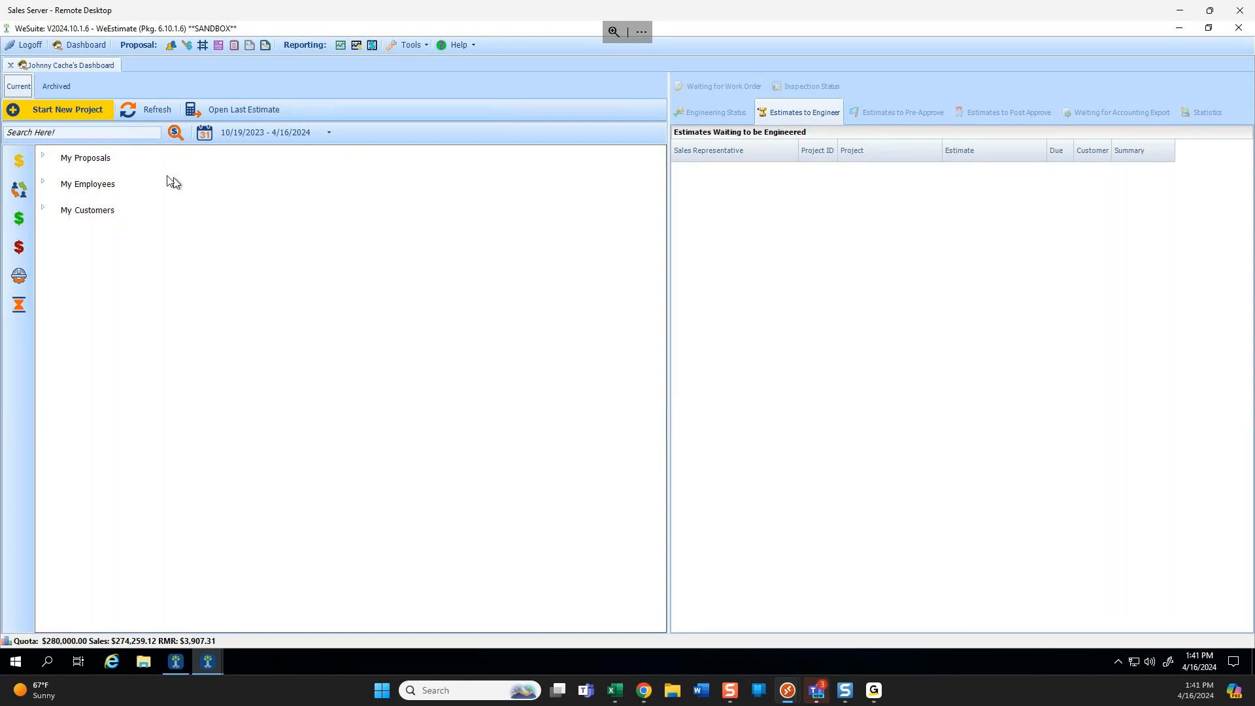
Expand the engineer's proposals and examine the job status icons in projects 22054, 22052, 22051 and 22050.
click(43, 157)
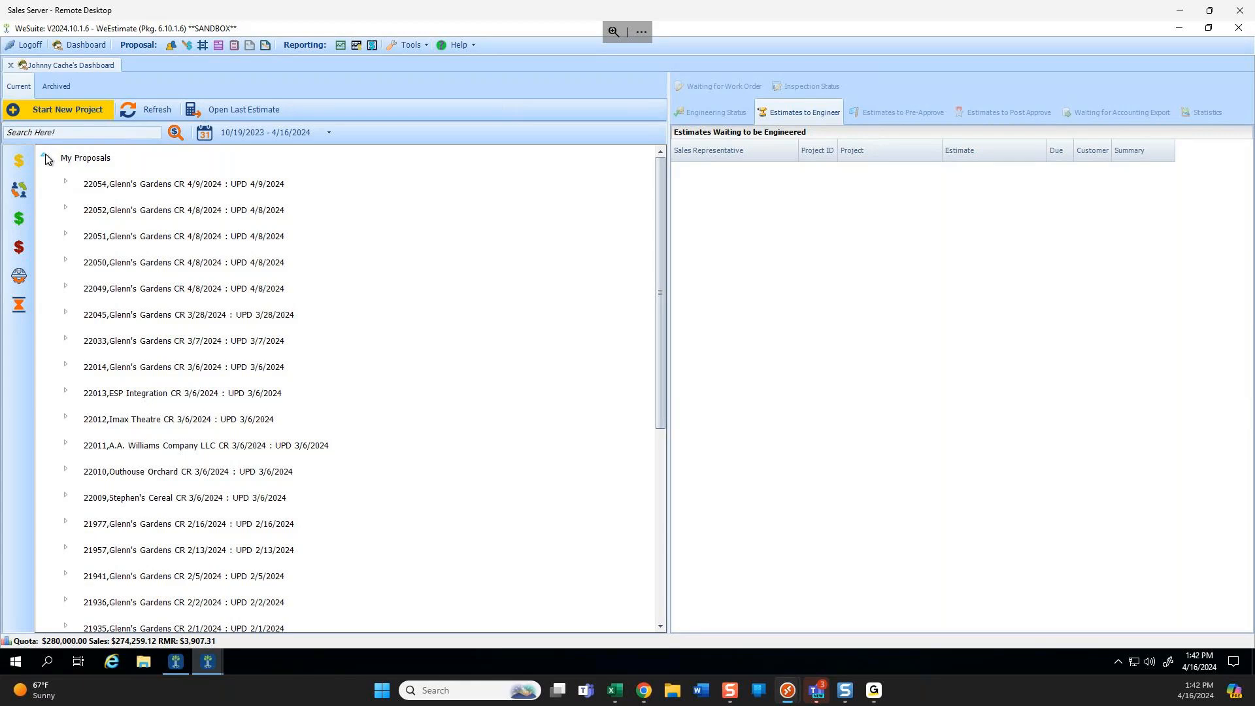
click(70, 183)
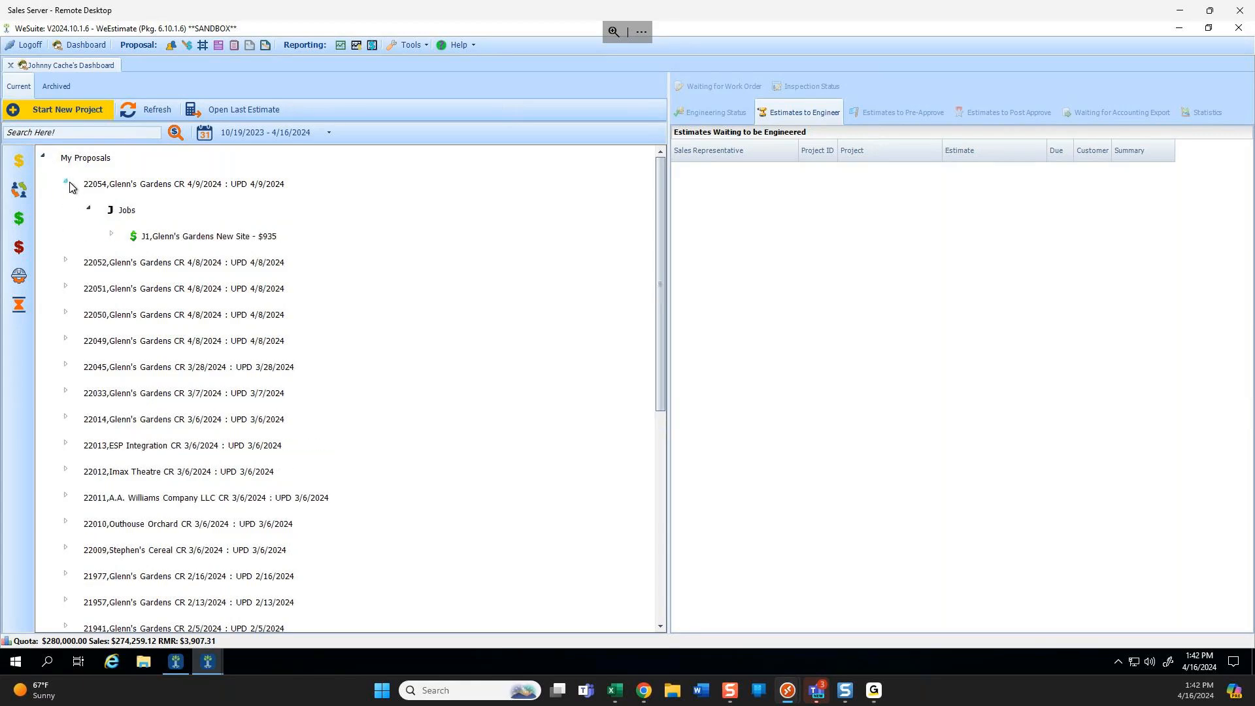
click(66, 261)
click(66, 340)
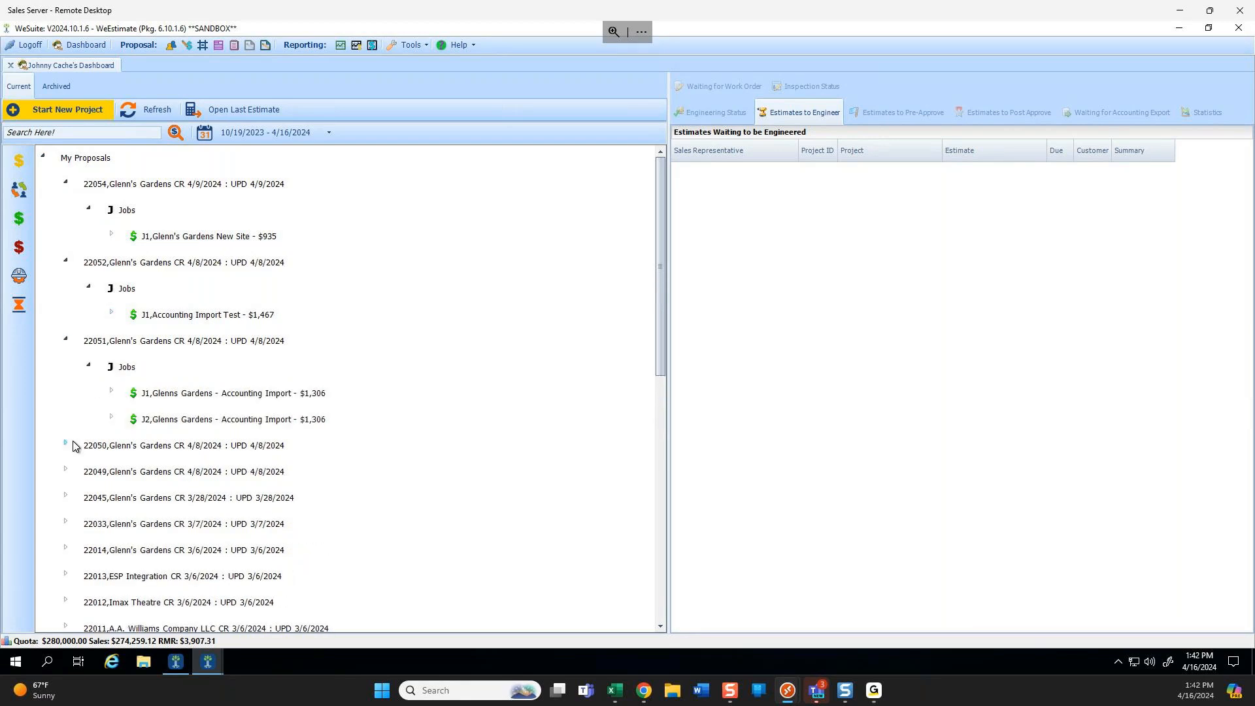
click(65, 446)
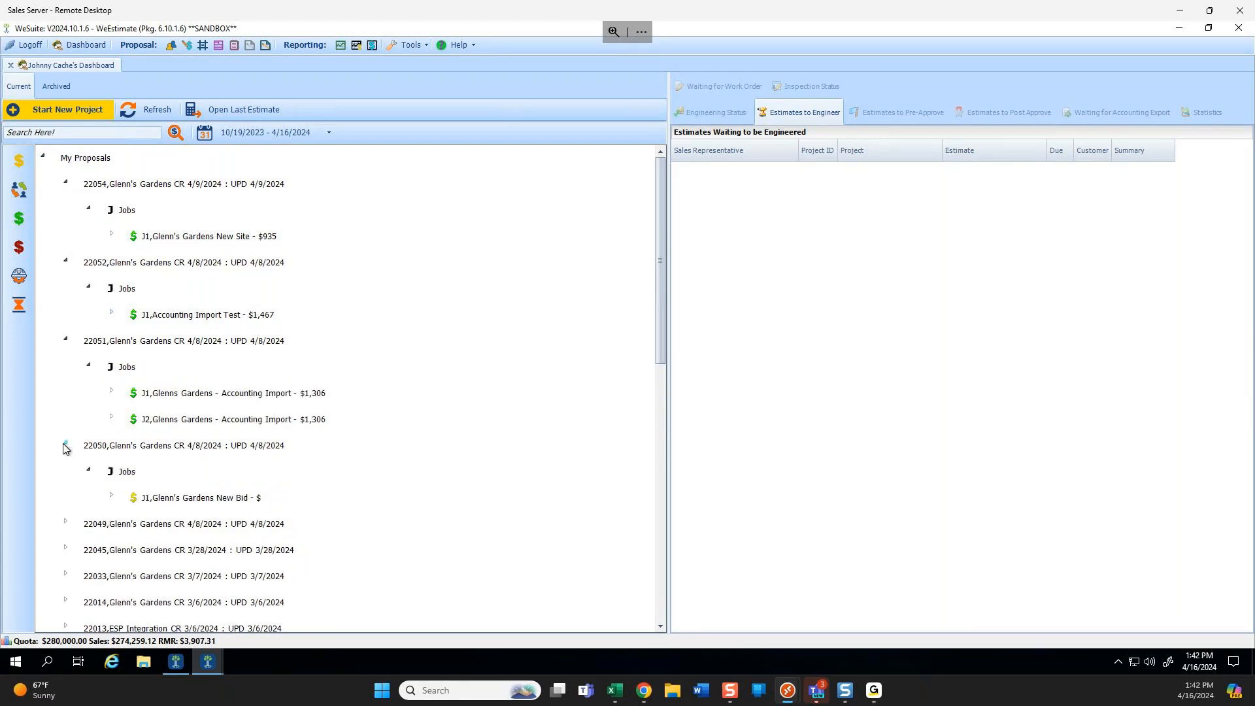
Log off and log back in with the sales representative's username and password.
click(25, 45)
text(joem)
key(Tab)
text(*******)
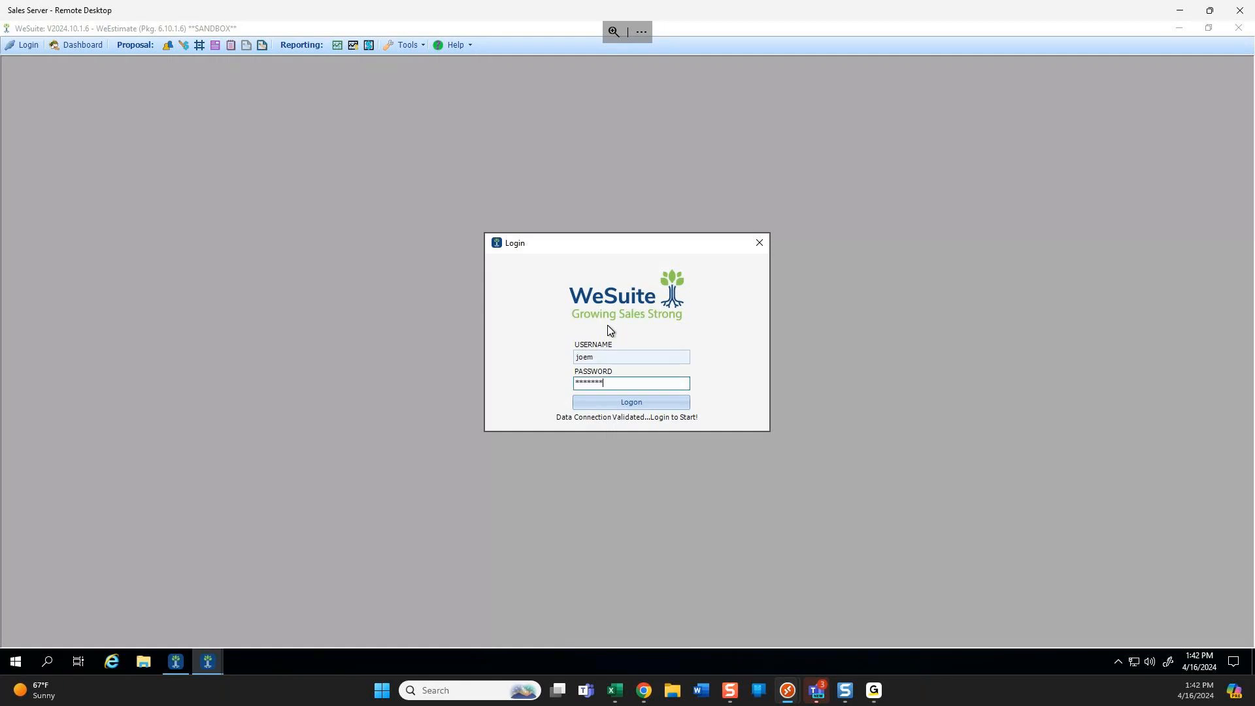
key(Return)
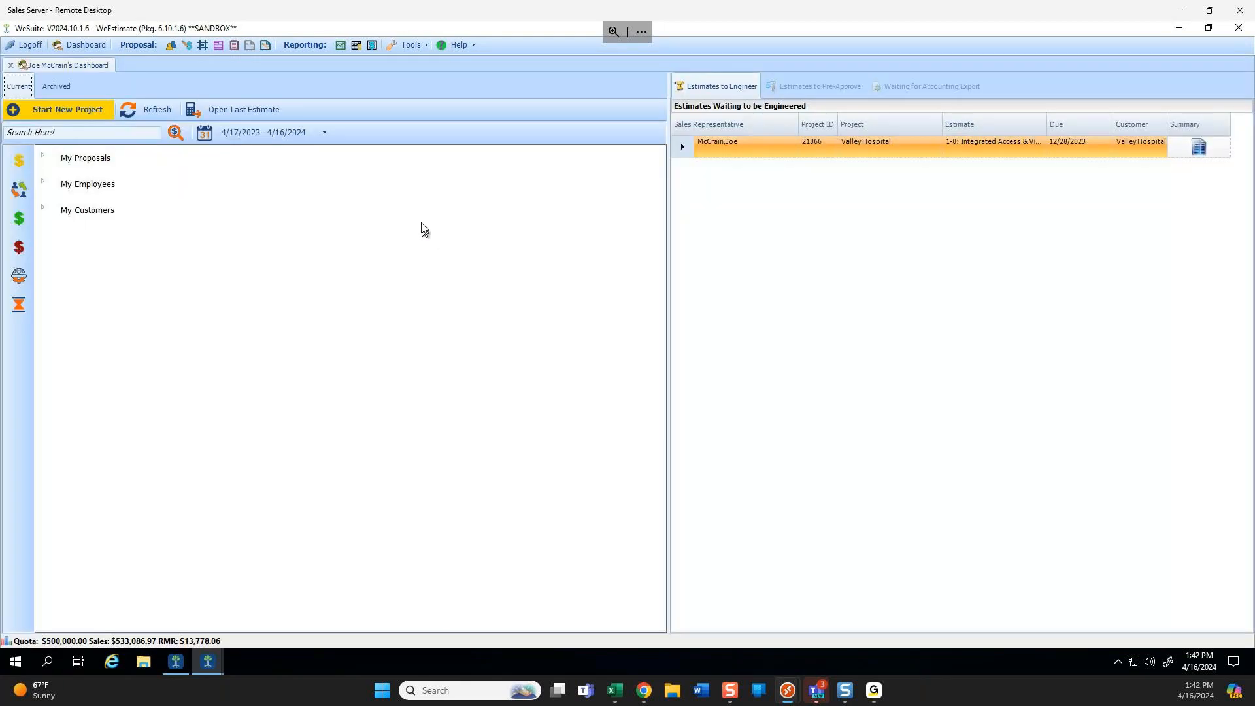
Expand the jobs of Dunkin Donuts project 22056 under My Proposals and check the options available for the project.
click(42, 157)
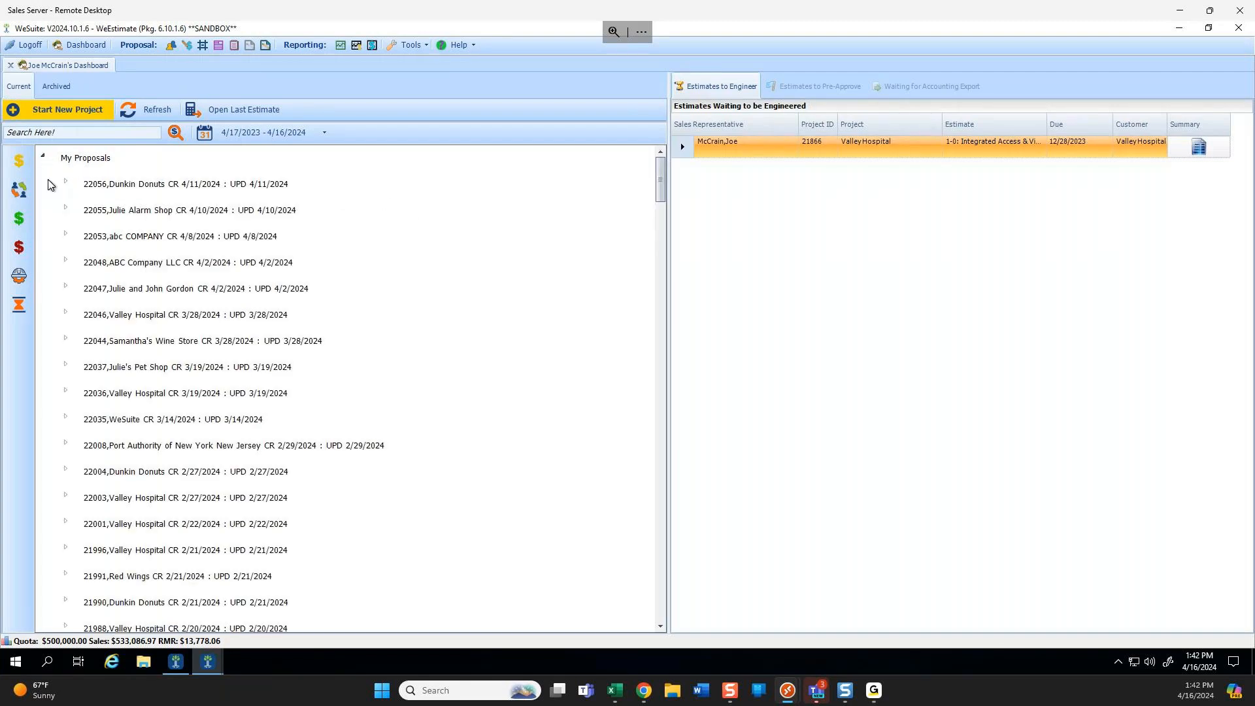
click(66, 181)
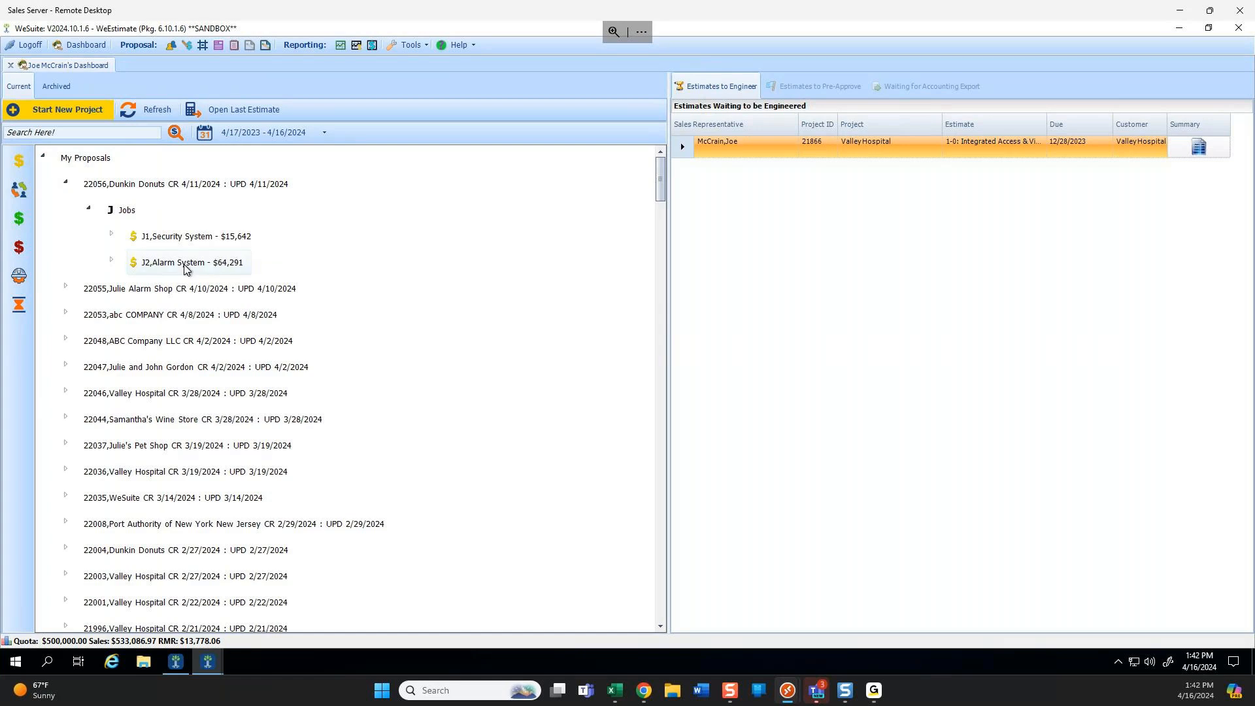
click(150, 188)
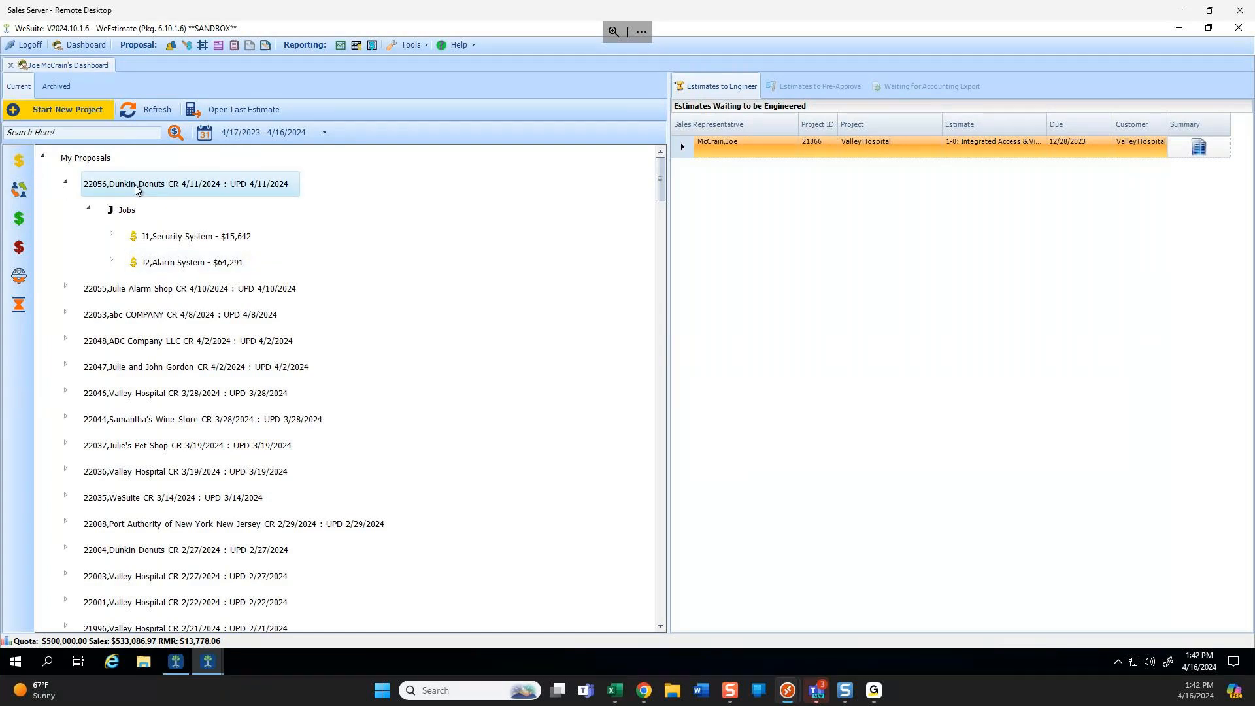
right_click(136, 189)
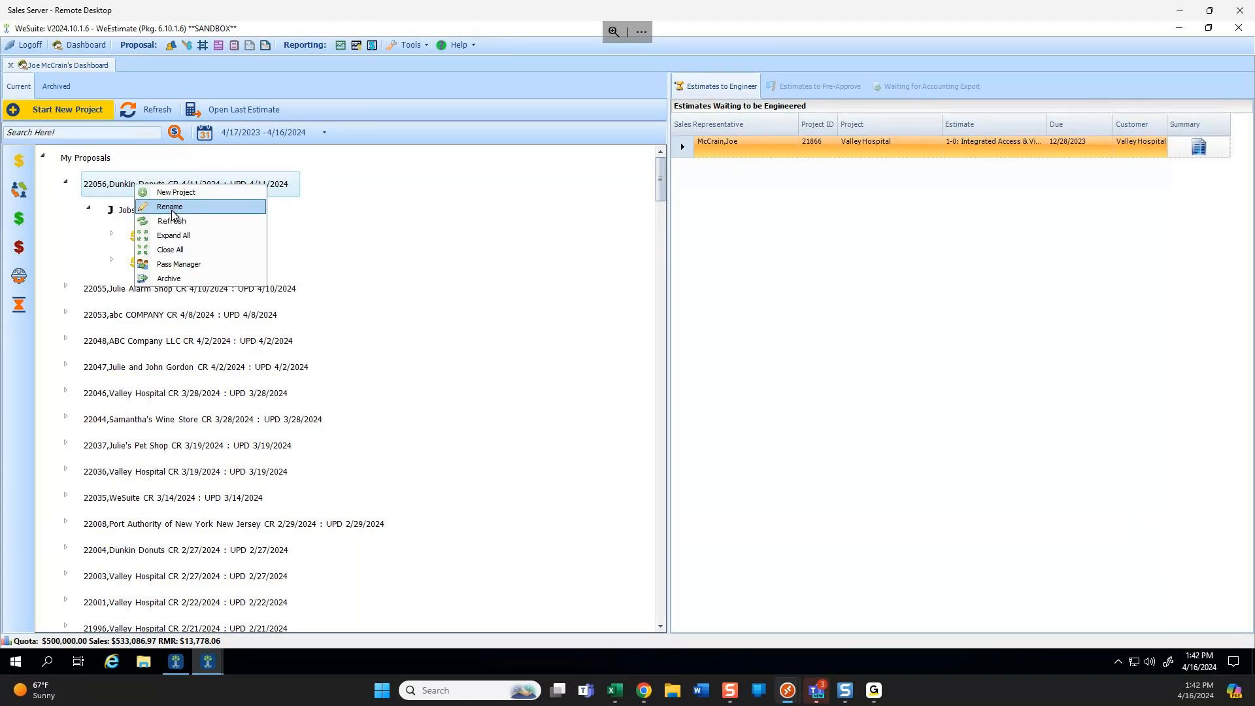
key(Escape)
click(77, 112)
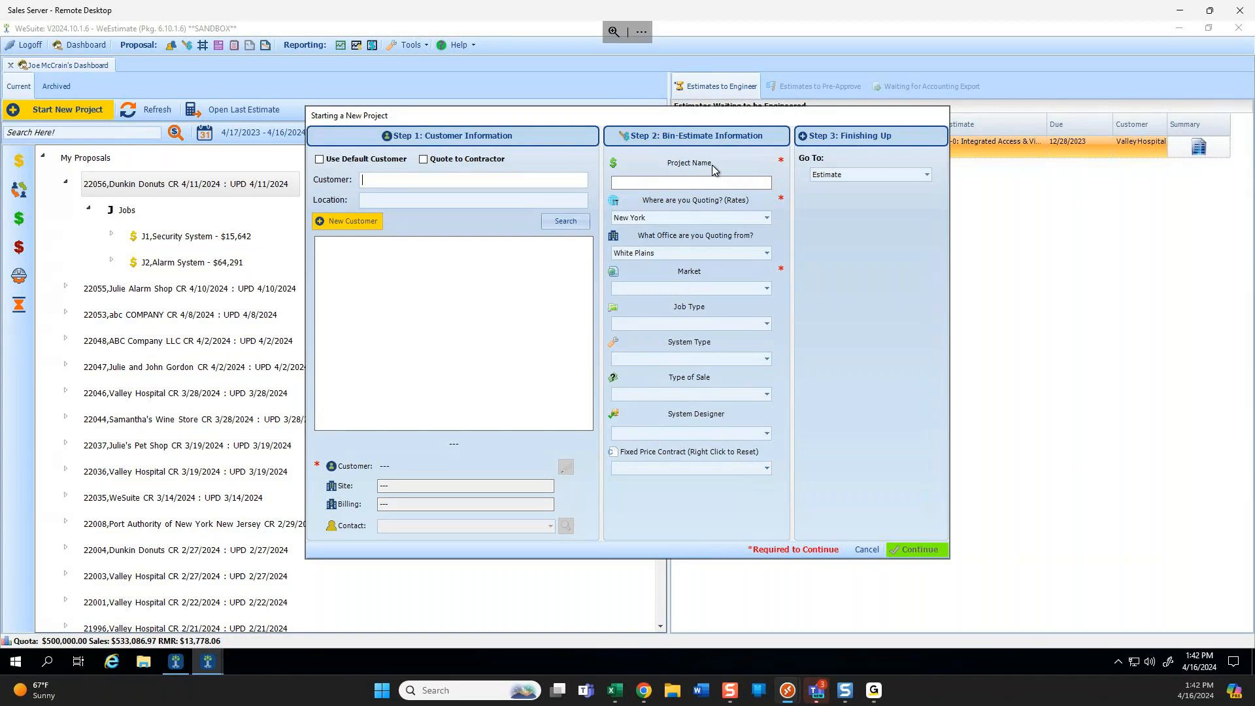
click(704, 183)
click(704, 184)
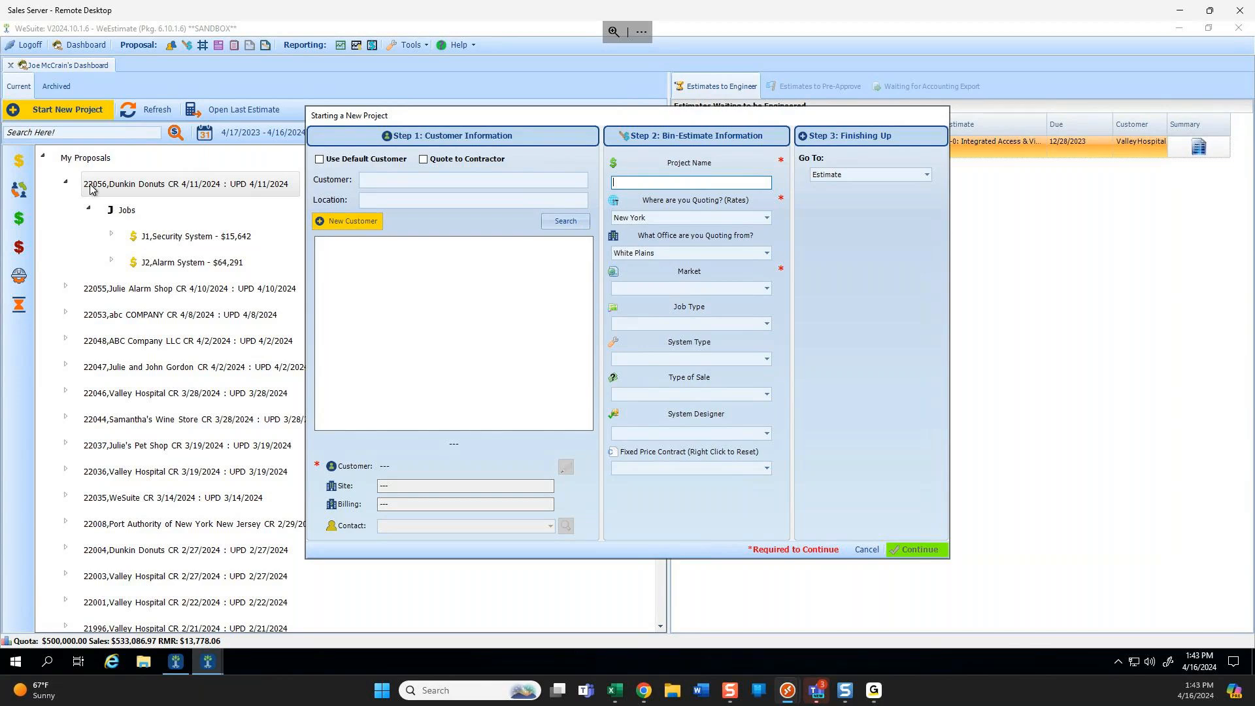
click(146, 187)
click(867, 549)
Bring up the rename prompt for Dunkin Donuts project 22056 and close it without entering a new name.
right_click(155, 185)
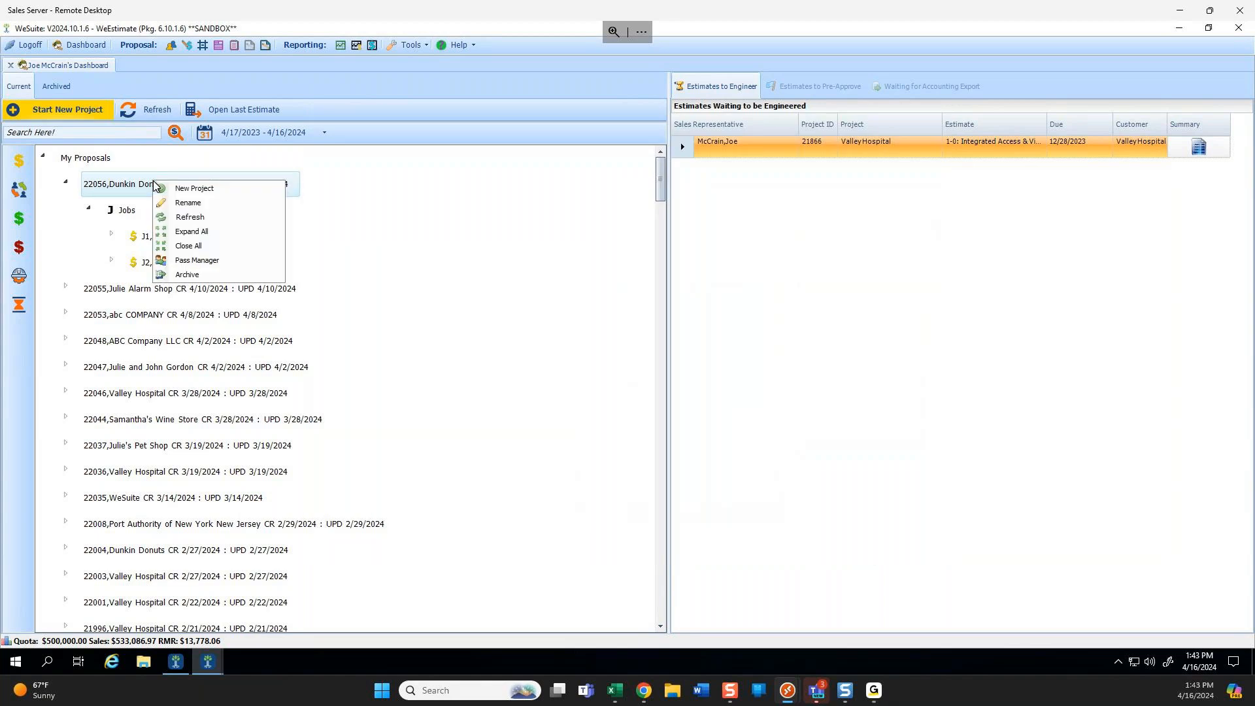
click(183, 204)
click(725, 363)
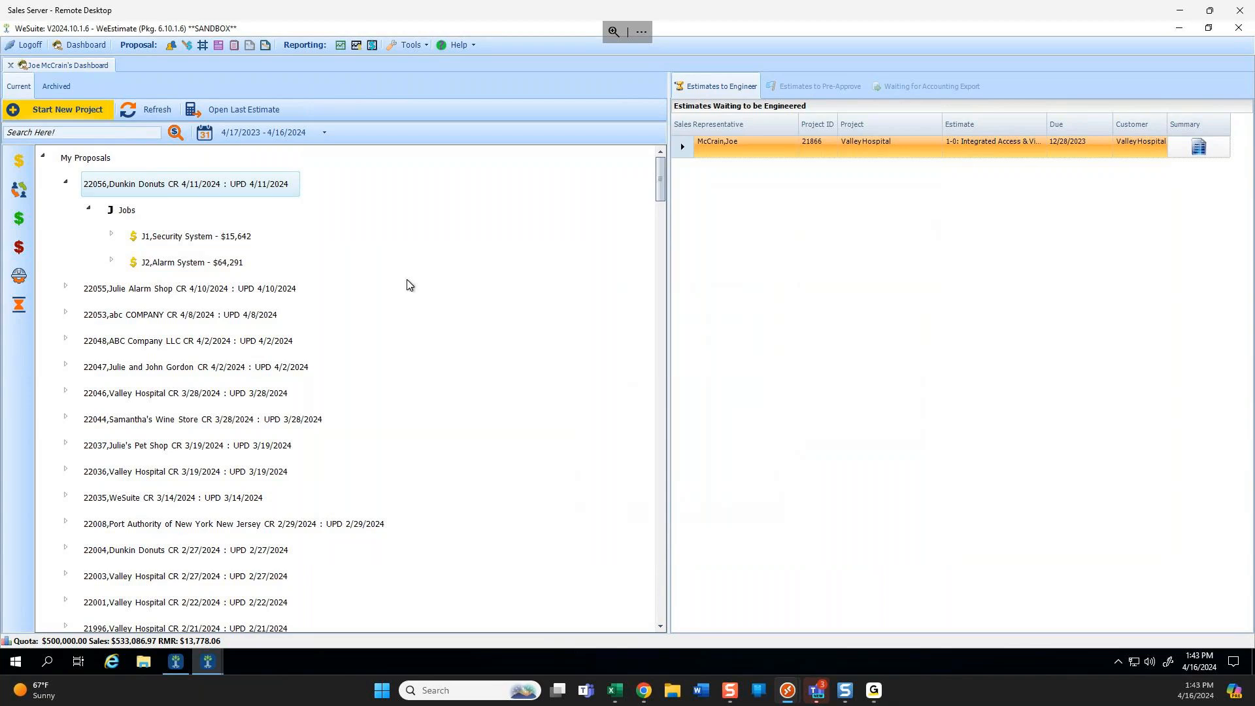
Open the documents of the J1 Security System job in project 22056 and load its unsent Security System quote package.
right_click(183, 236)
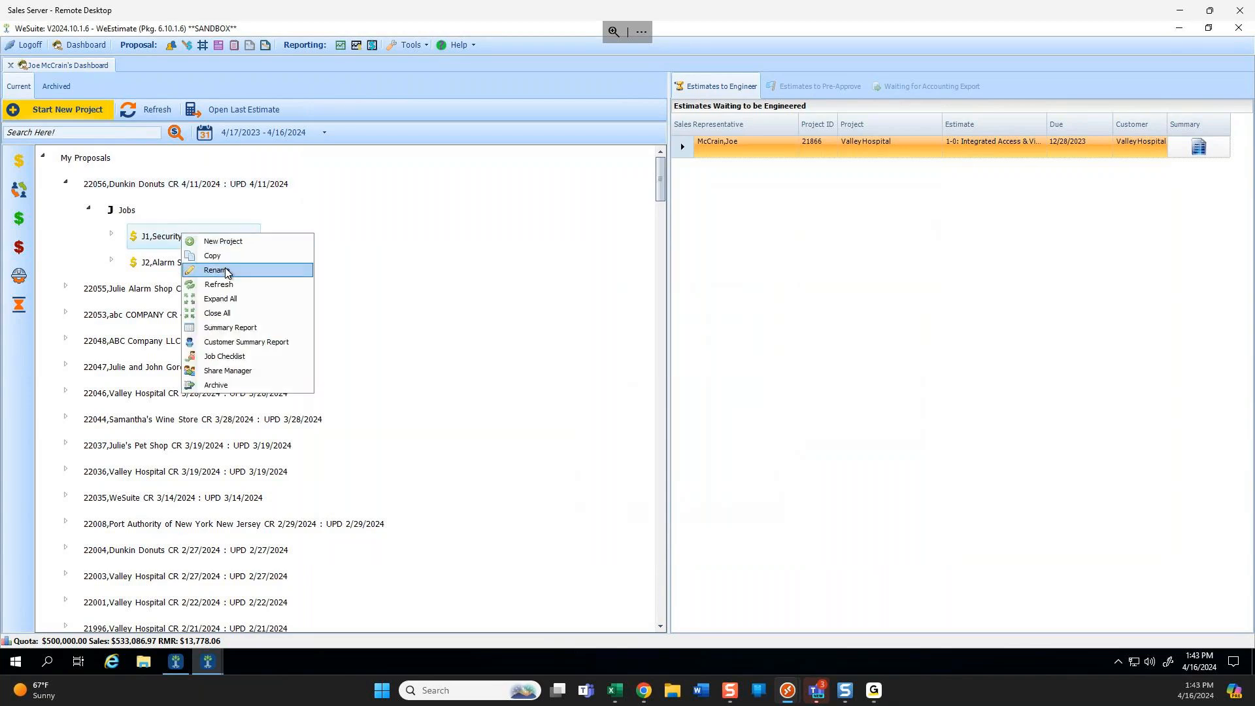
click(258, 100)
click(221, 47)
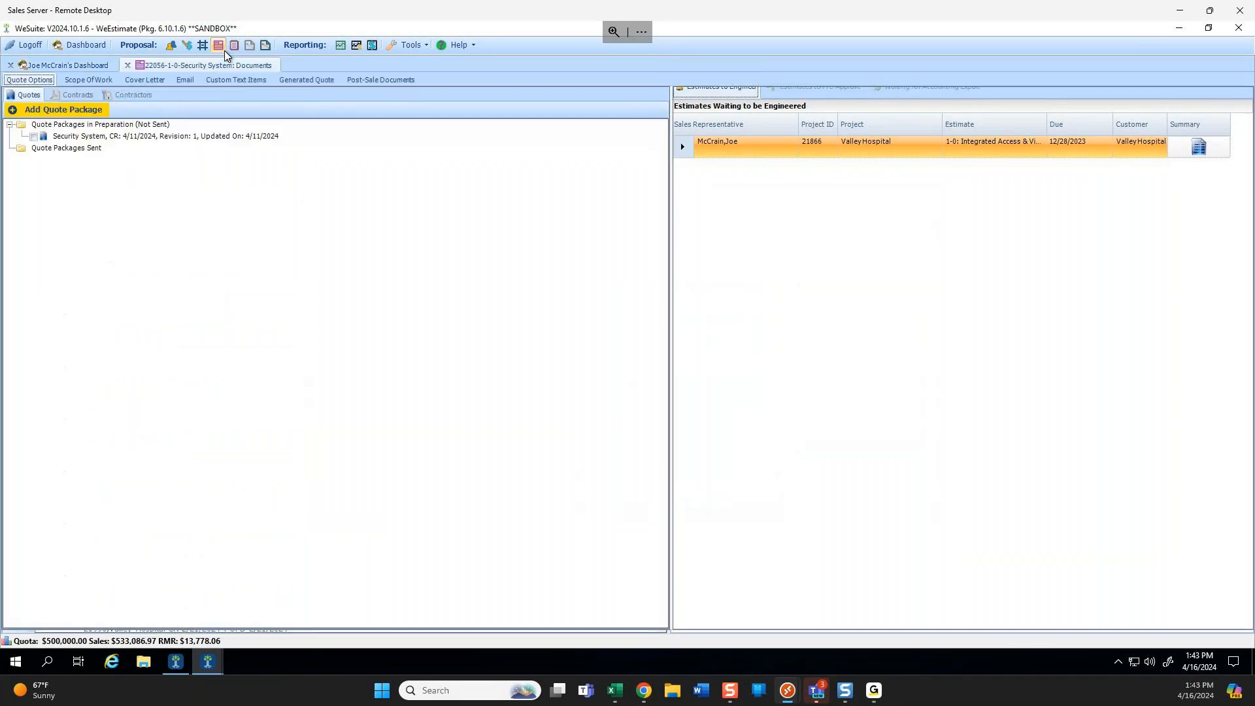
click(93, 136)
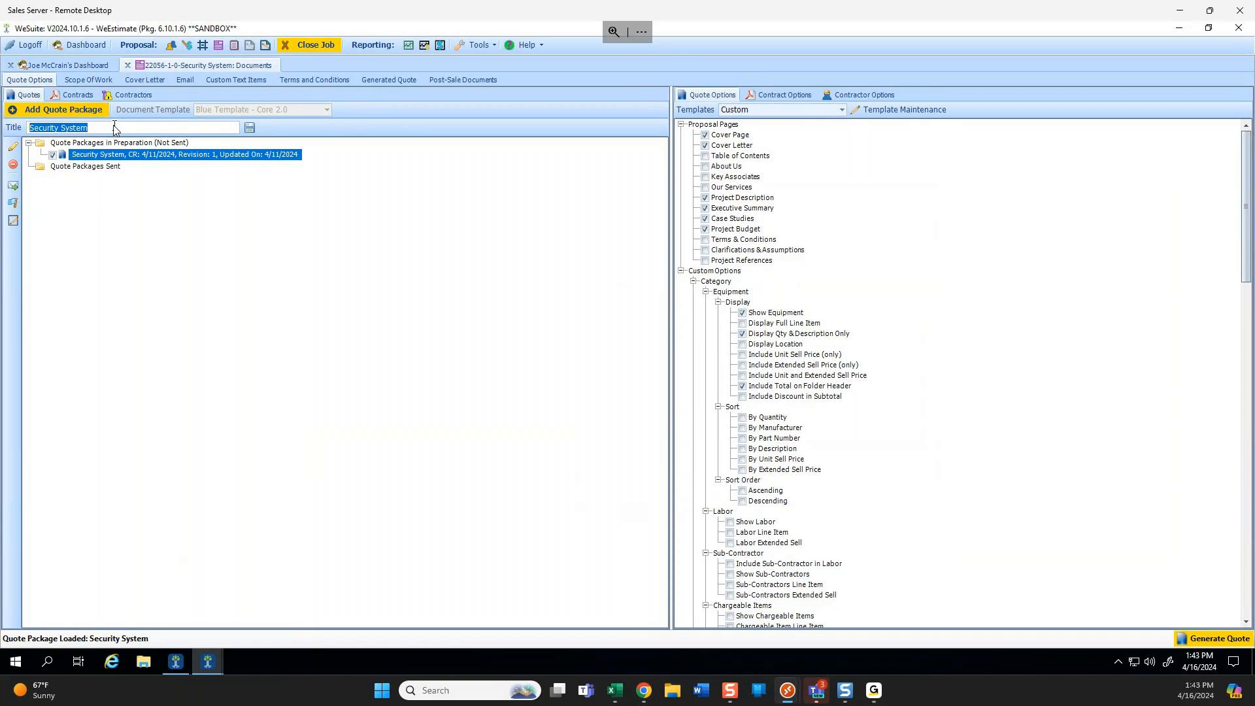
Check the options for the Security System quote package, flag it as sent, and expand the sent quote packages.
right_click(116, 153)
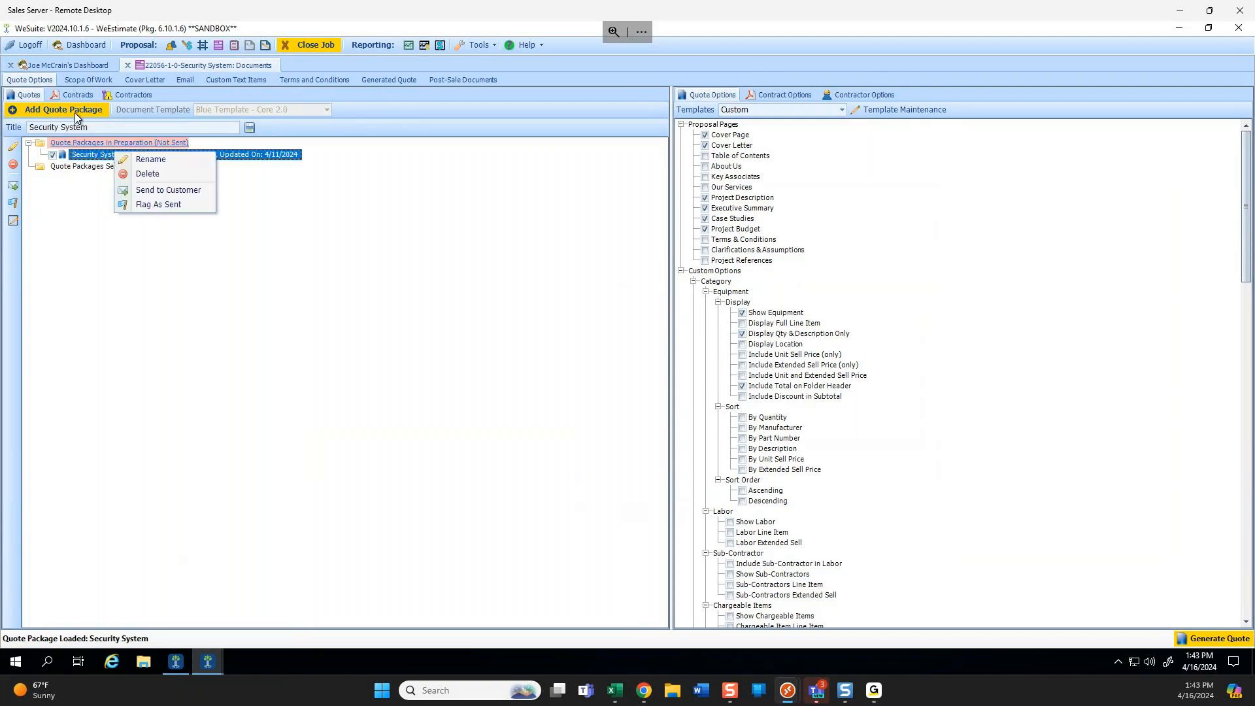
click(89, 154)
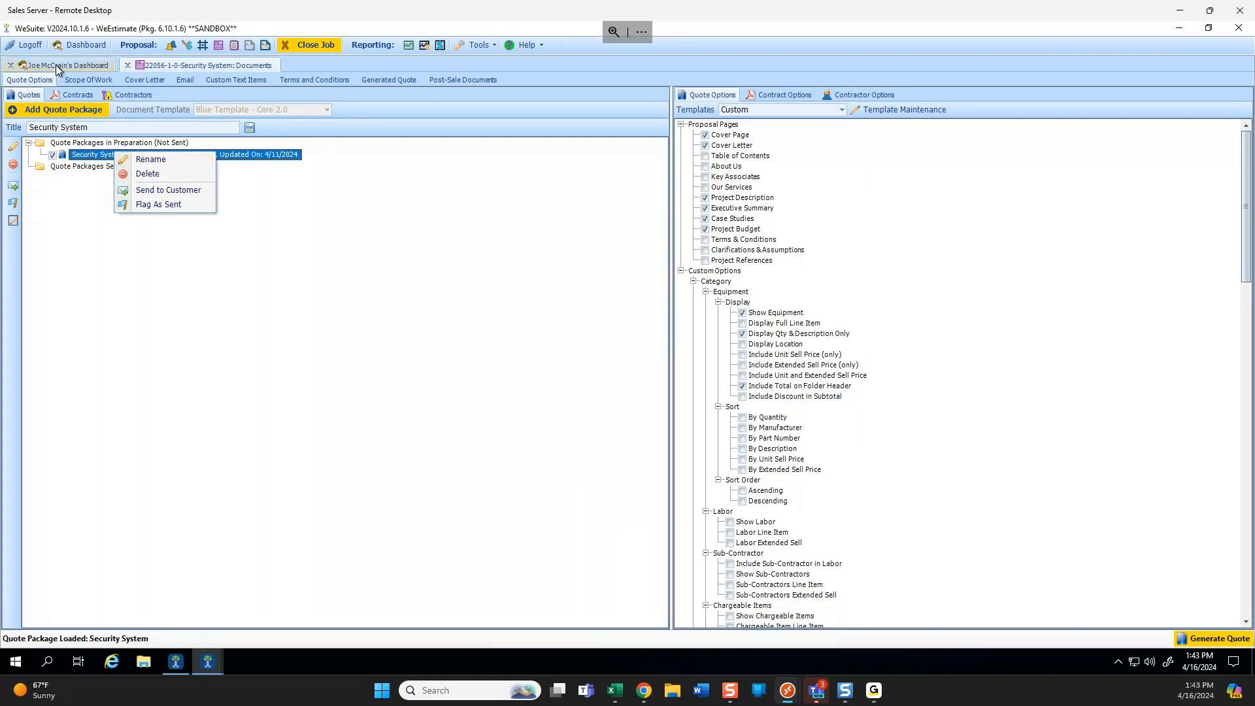
click(161, 159)
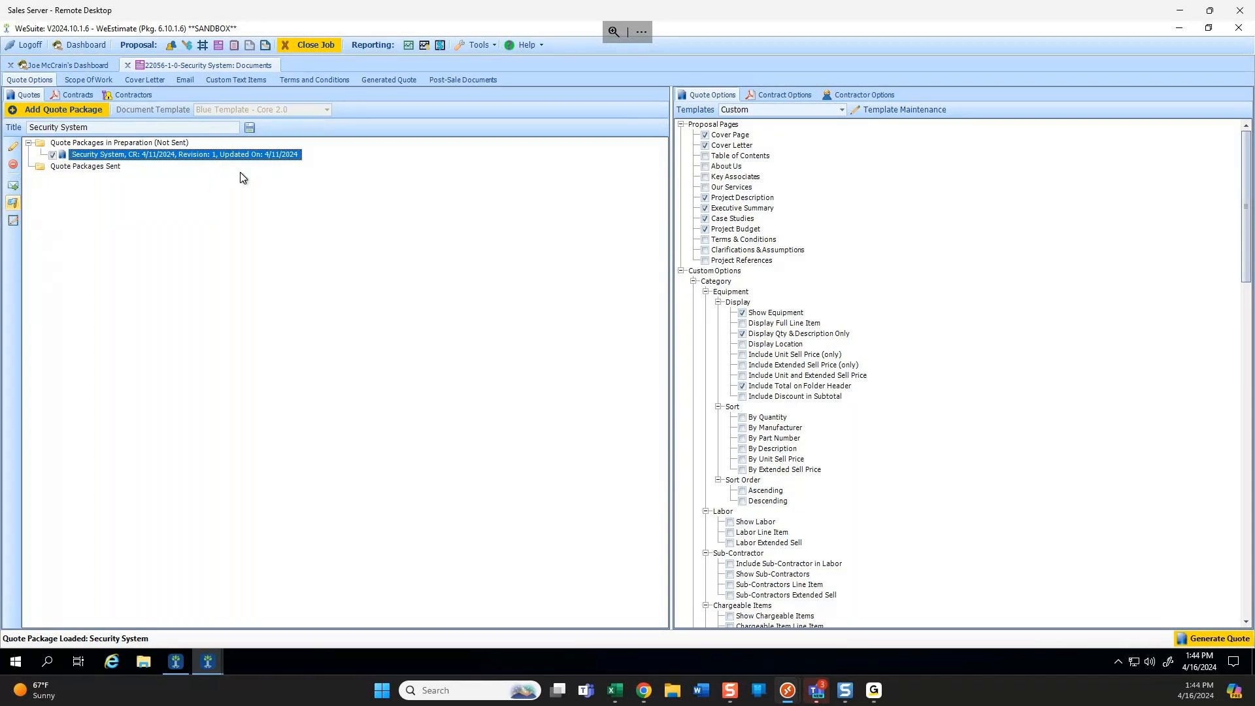
click(60, 110)
click(28, 154)
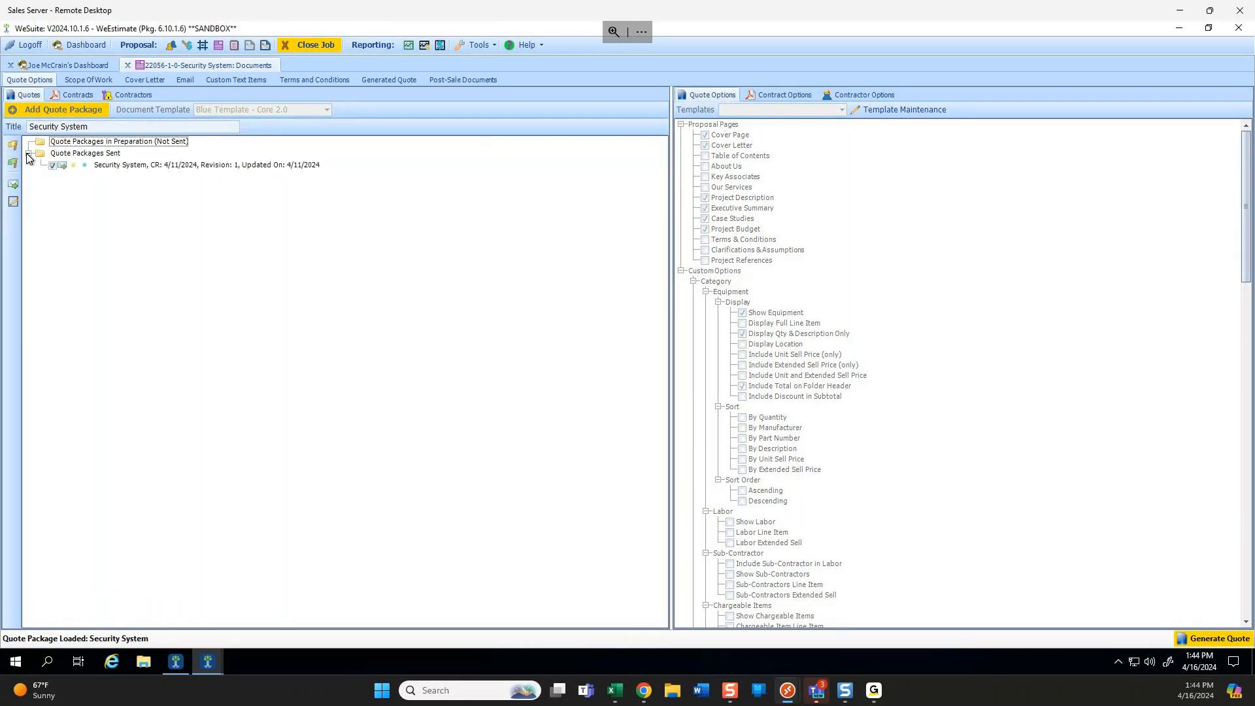
Add a new quote package named "Access and Video System" using the Blue Template - Core 2.0 document template.
click(53, 111)
click(607, 271)
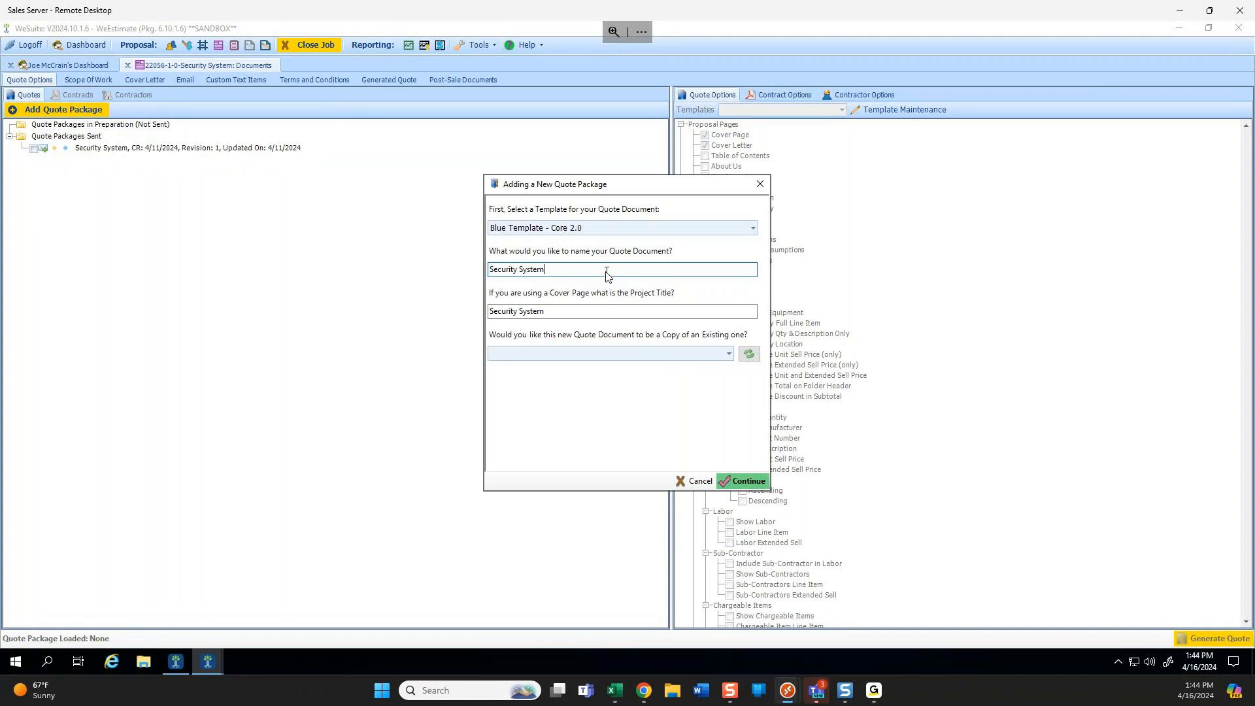
key(BackSpace)
key(BackSpace)
key(BackSpace)
key(BackSpace)
key(BackSpace)
key(BackSpace)
key(BackSpace)
key(BackSpace)
key(BackSpace)
key(BackSpace)
key(BackSpace)
key(BackSpace)
key(BackSpace)
key(BackSpace)
key(BackSpace)
text(Access and Video System)
click(741, 480)
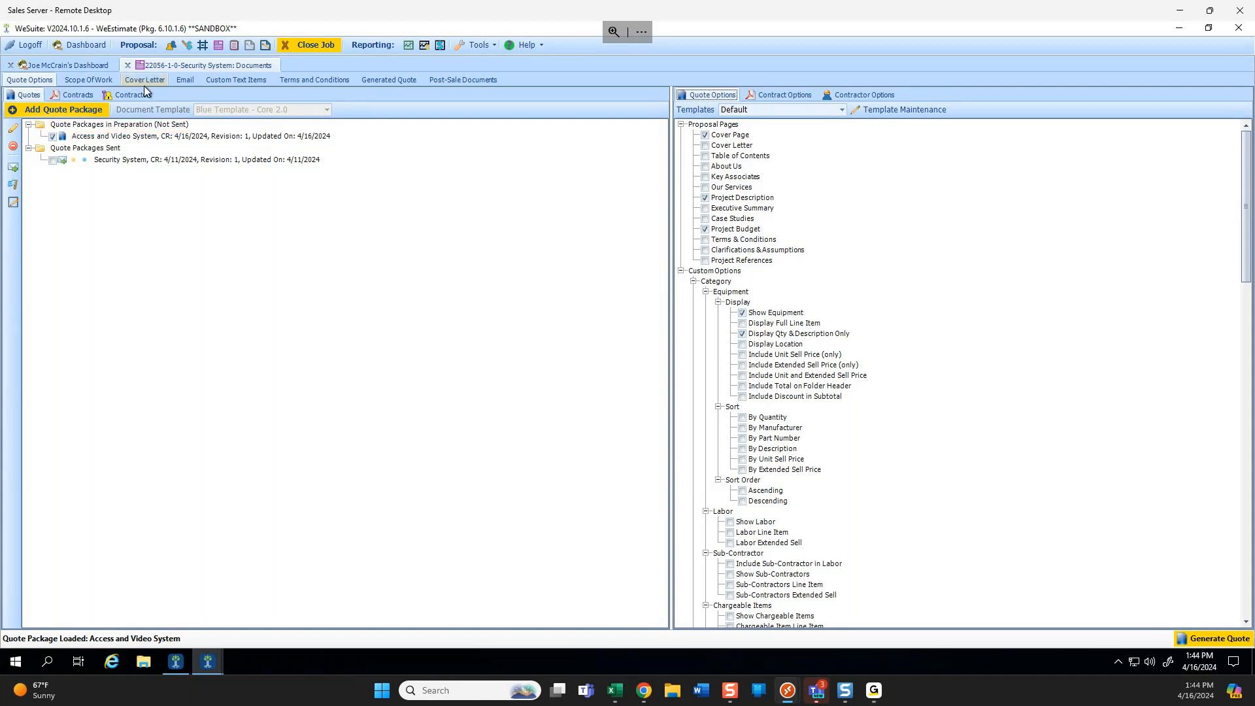
Bring up the Security System estimate of project 22056 and look at the floor folders under Building B.
click(128, 65)
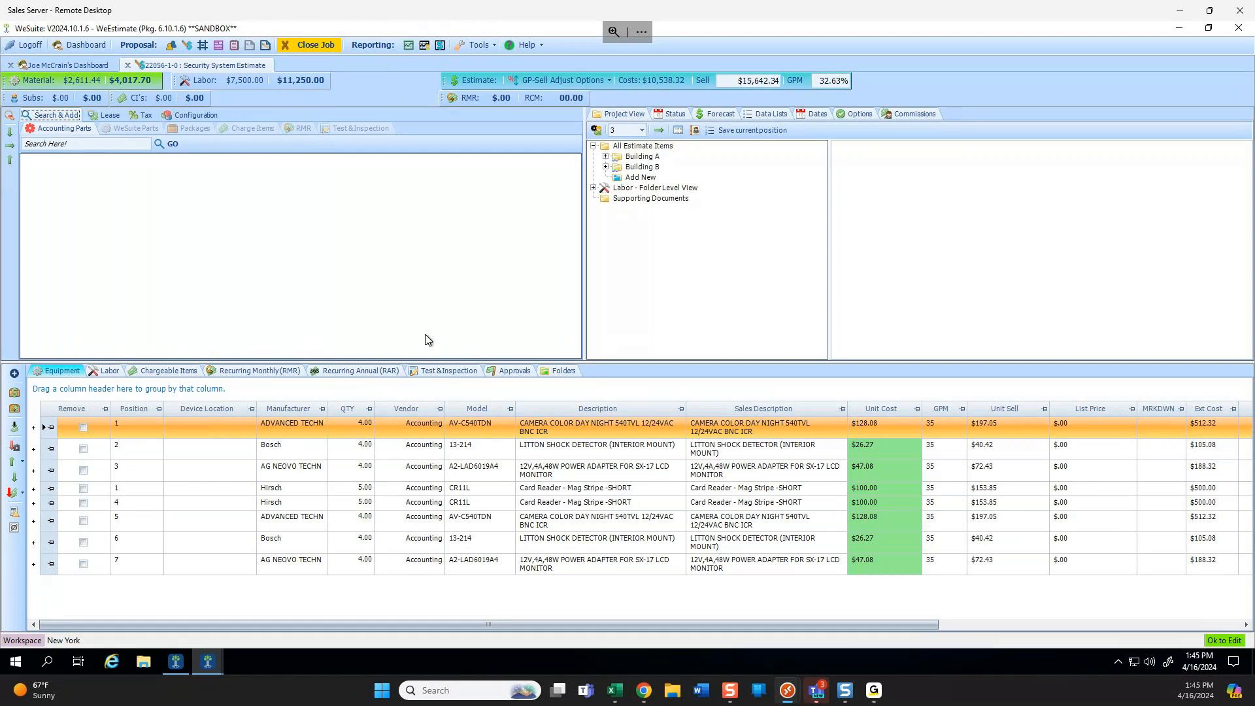
click(606, 167)
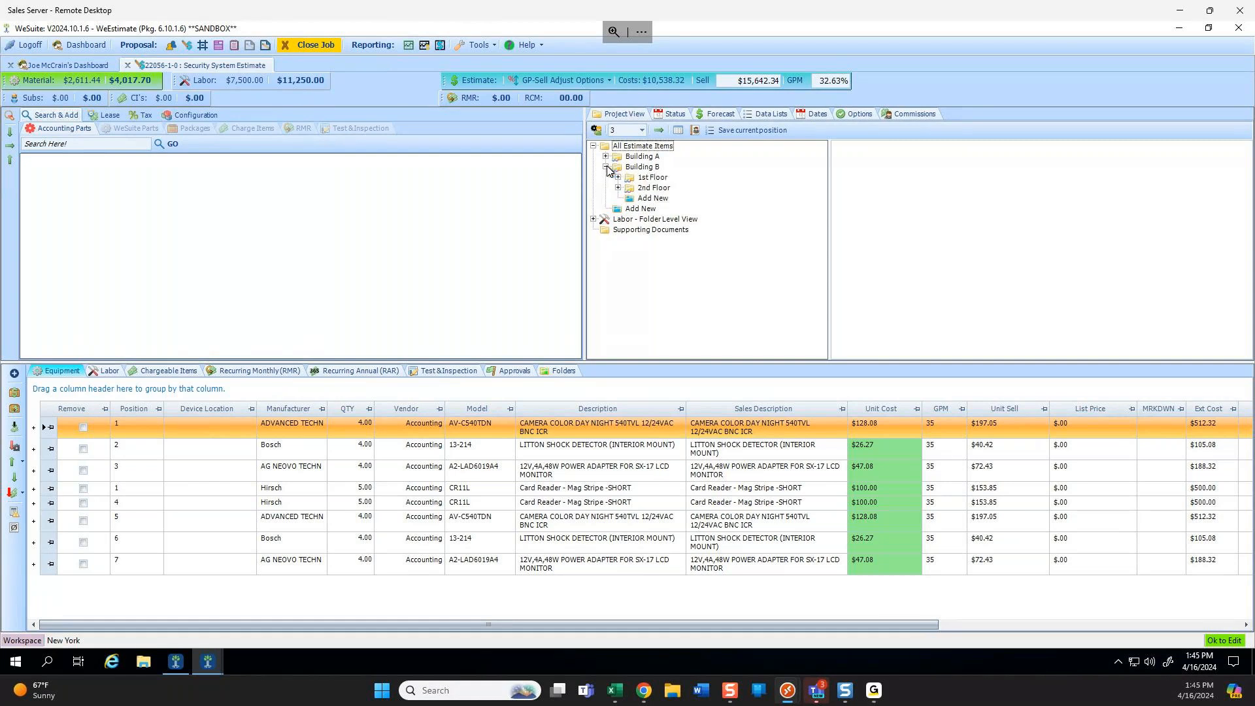
click(311, 45)
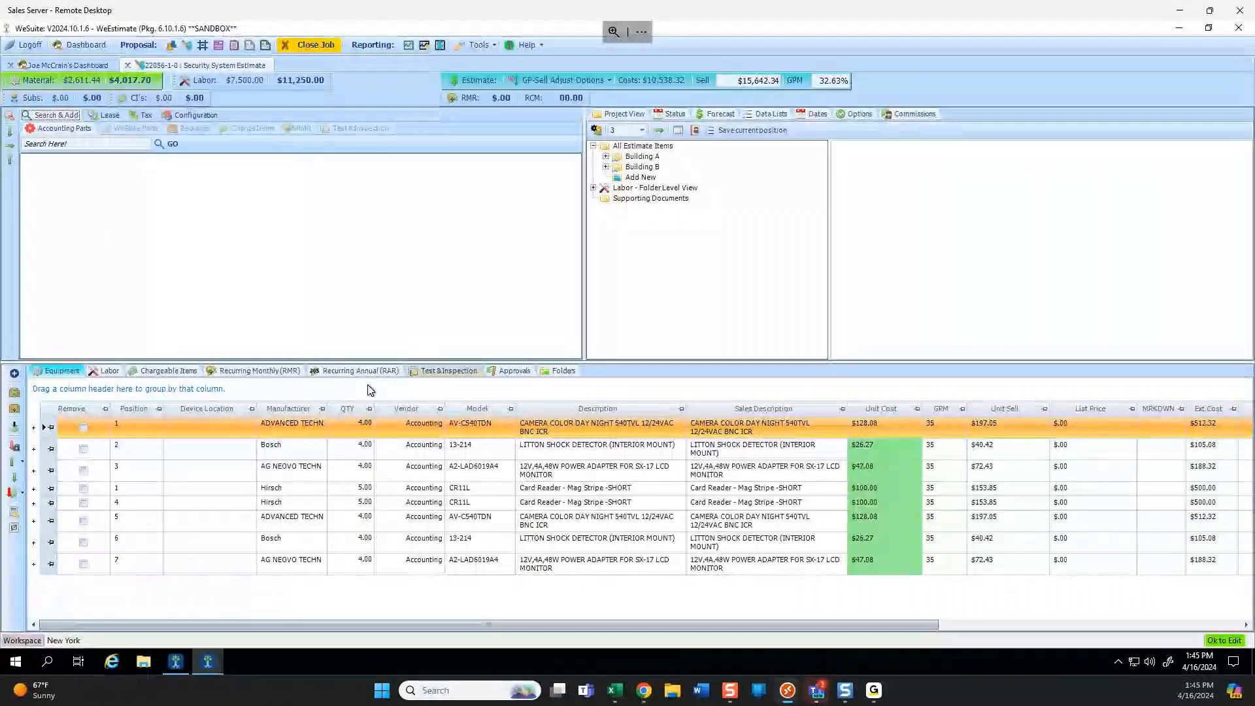
drag(303, 623, 226, 246)
click(129, 144)
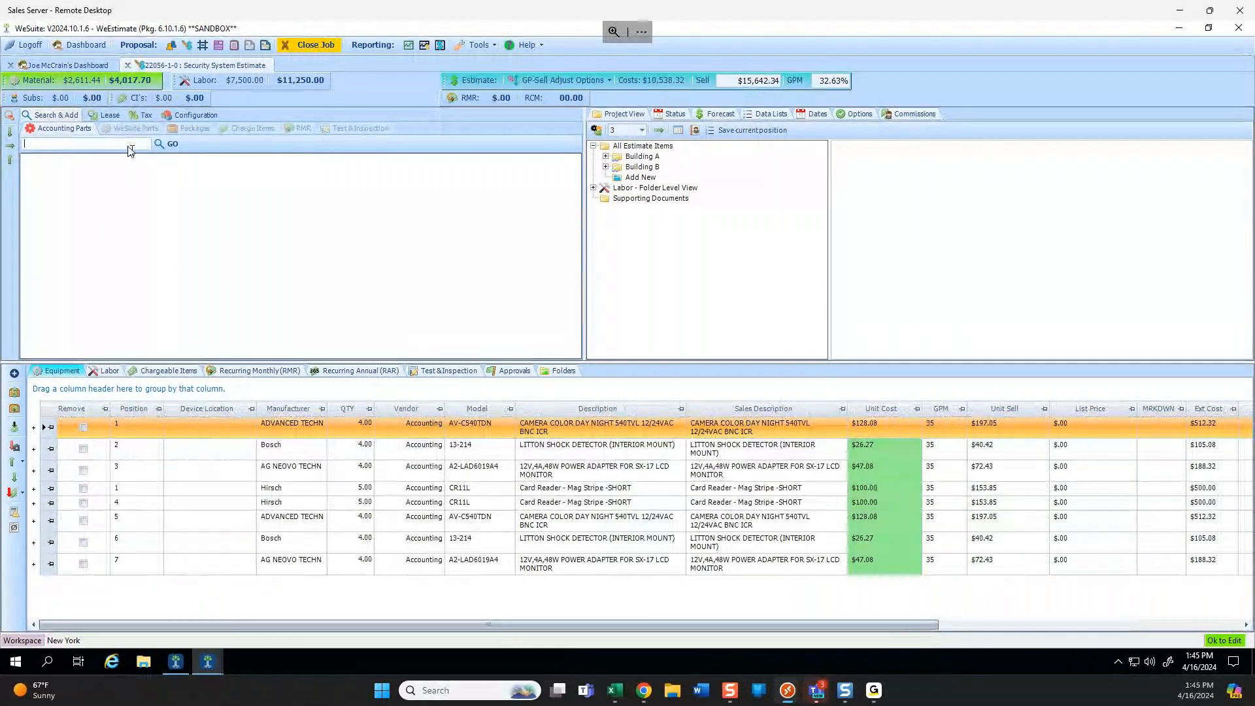
Switch the estimate's project view from number 3 to number 1.
click(641, 177)
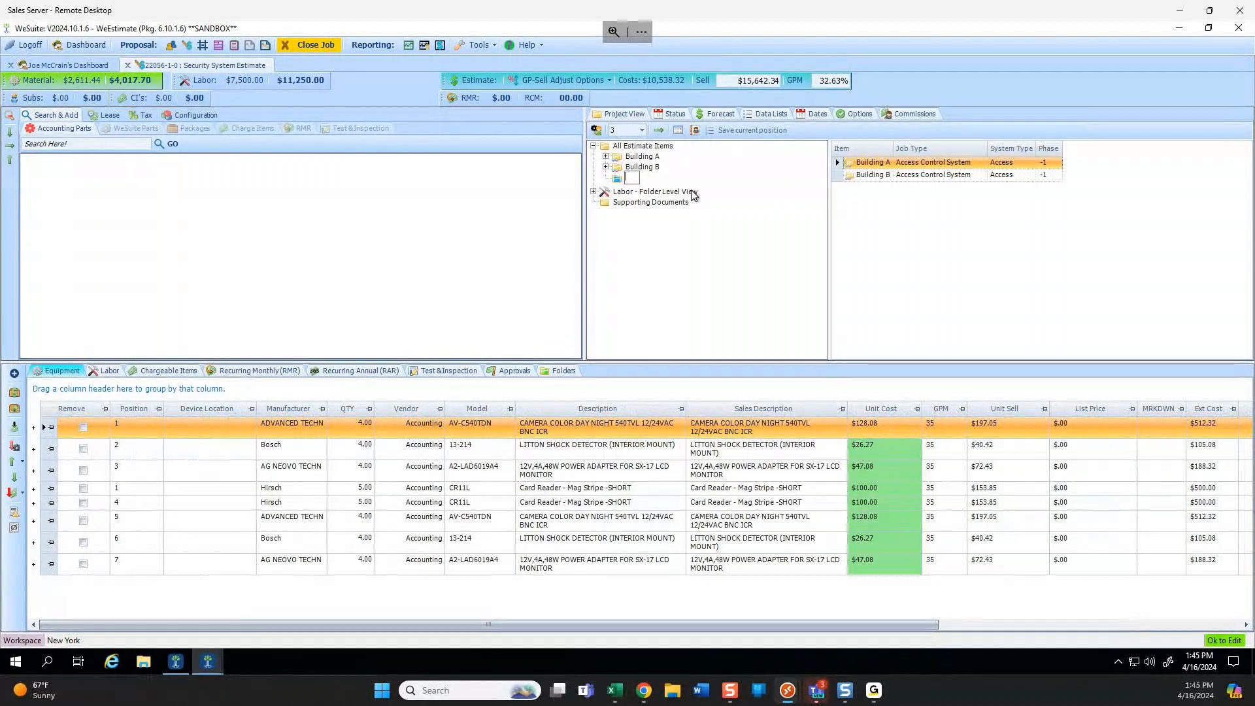
click(641, 130)
click(727, 391)
click(641, 130)
click(621, 140)
click(659, 393)
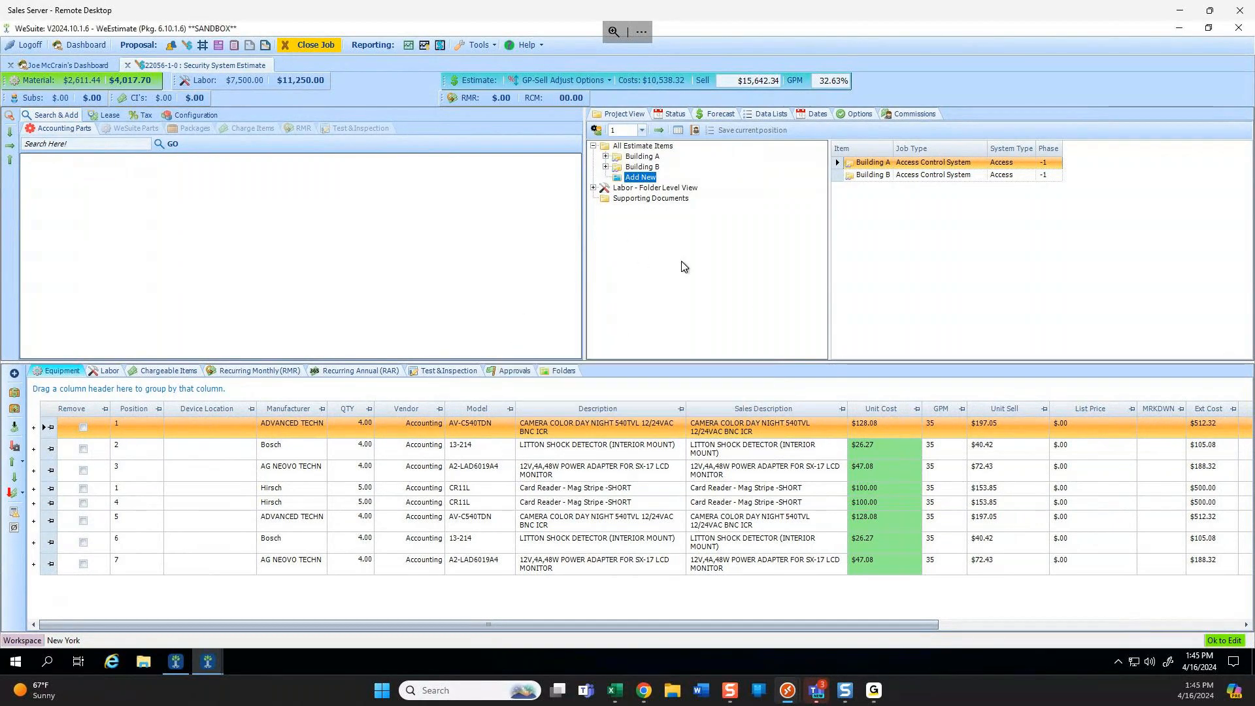
Add a new folder named "Video System" under All Estimate Items.
click(644, 157)
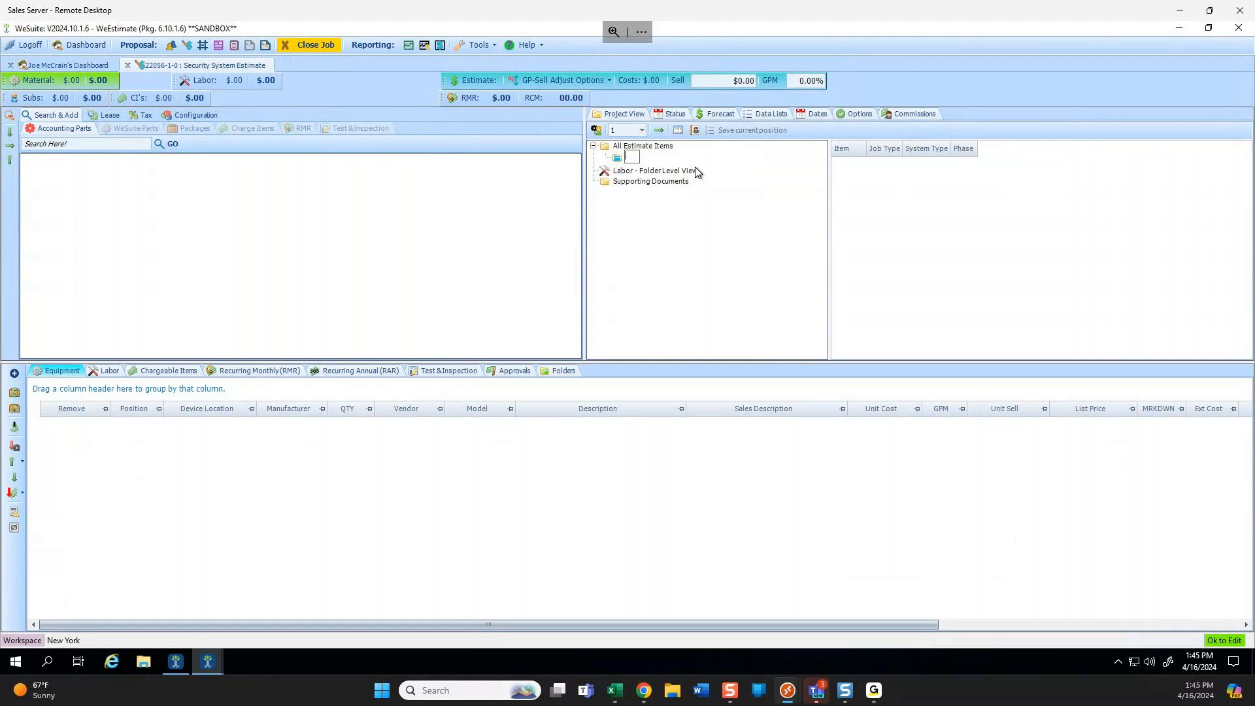
text(Acces)
key(BackSpace)
key(BackSpace)
key(BackSpace)
key(BackSpace)
key(BackSpace)
text(Video Suyst)
key(BackSpace)
key(BackSpace)
key(BackSpace)
key(BackSpace)
text(ystem)
click(679, 211)
Search the accounting parts for "camera" and add 12 of the AV-C540TDN camera to the Video System folder.
click(85, 144)
text(camera)
key(Return)
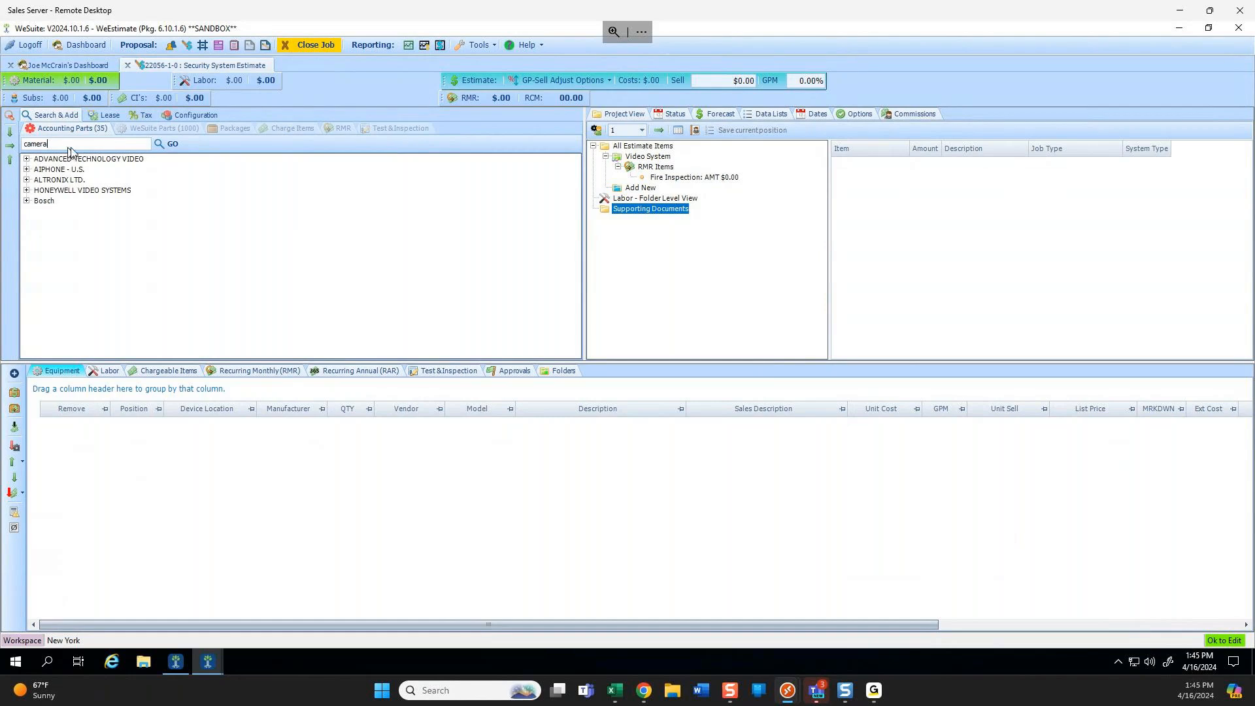
click(27, 159)
click(145, 171)
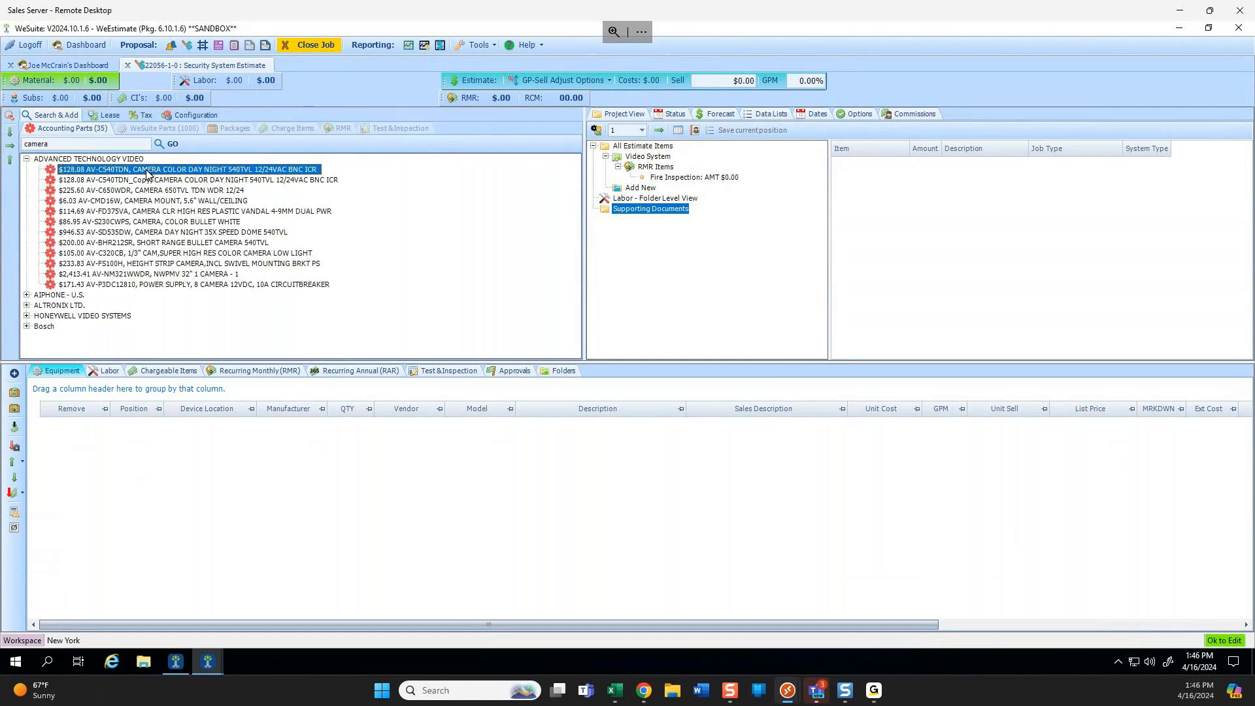
drag(147, 173, 649, 160)
text(10)
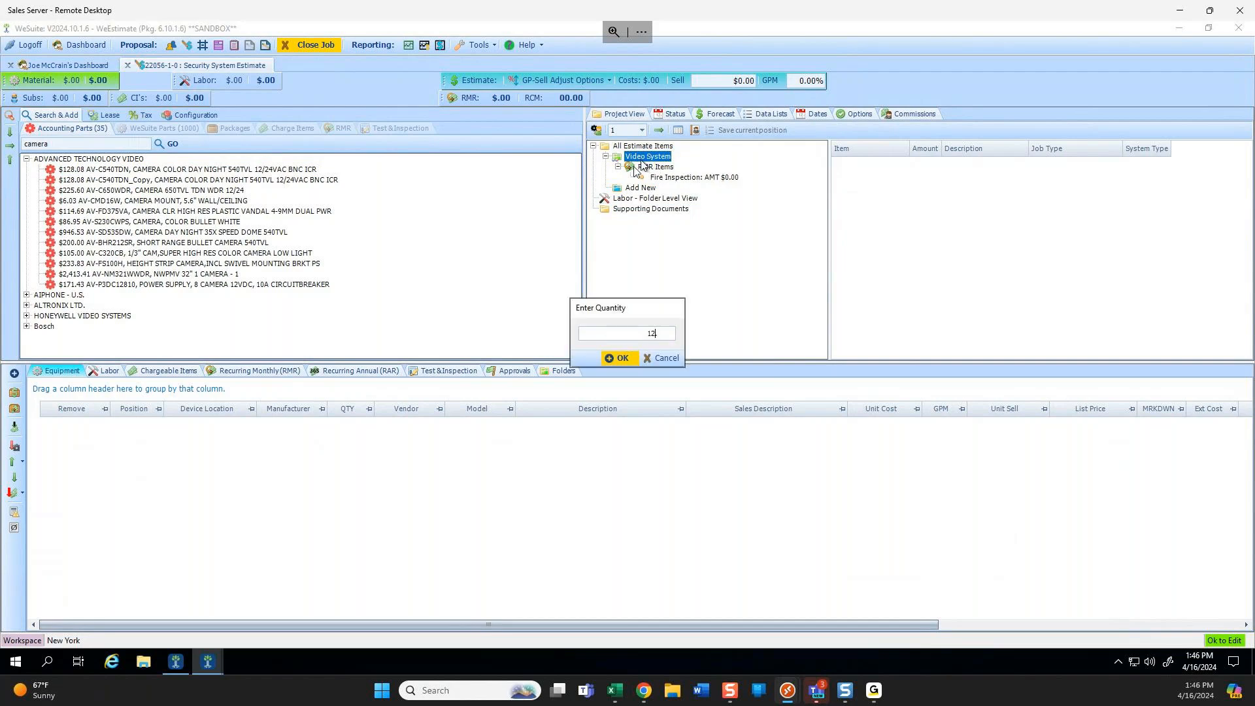
click(621, 359)
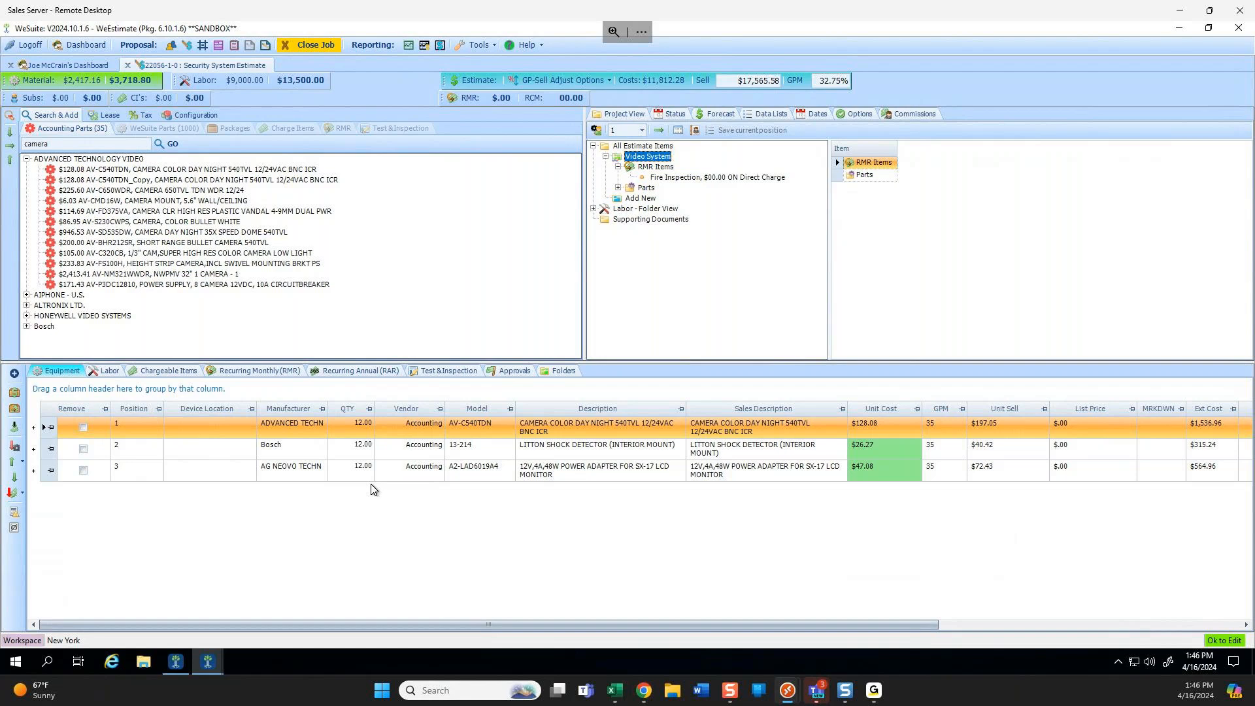
Examine the extended prices of the camera equipment and the labor hours schedule of the Video System folder.
drag(559, 626, 1055, 626)
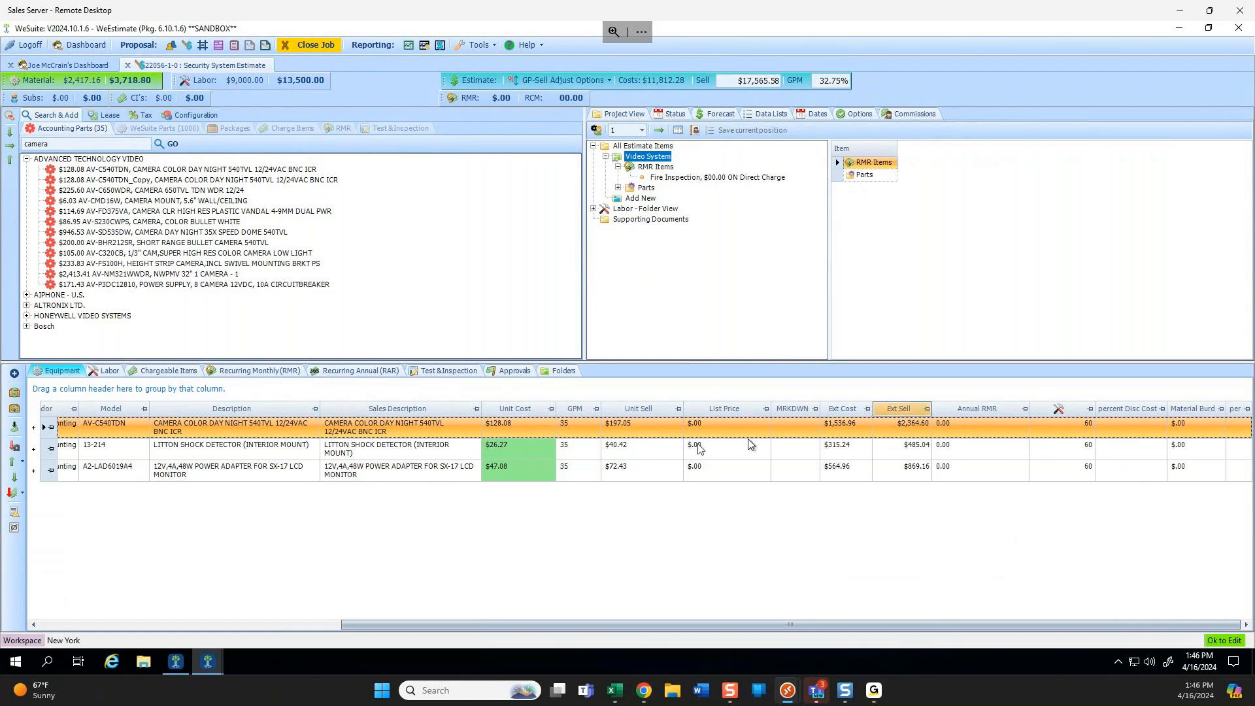
click(110, 372)
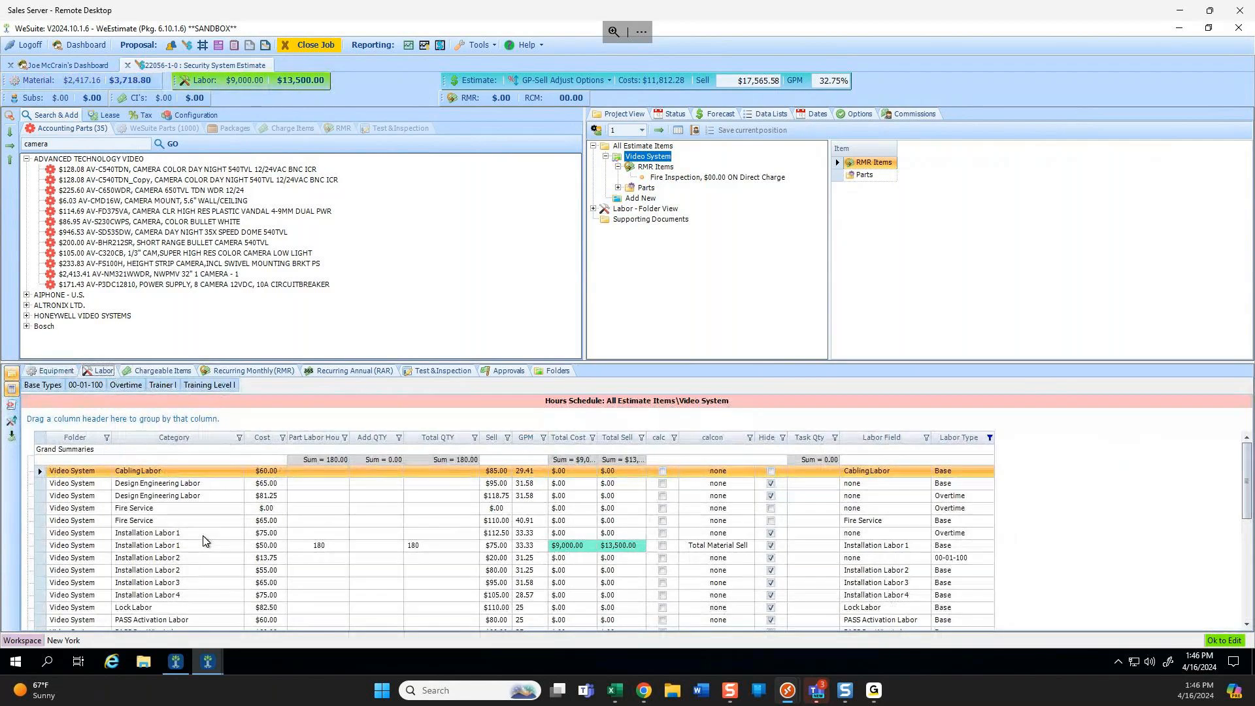
scroll(203, 540, down, 4)
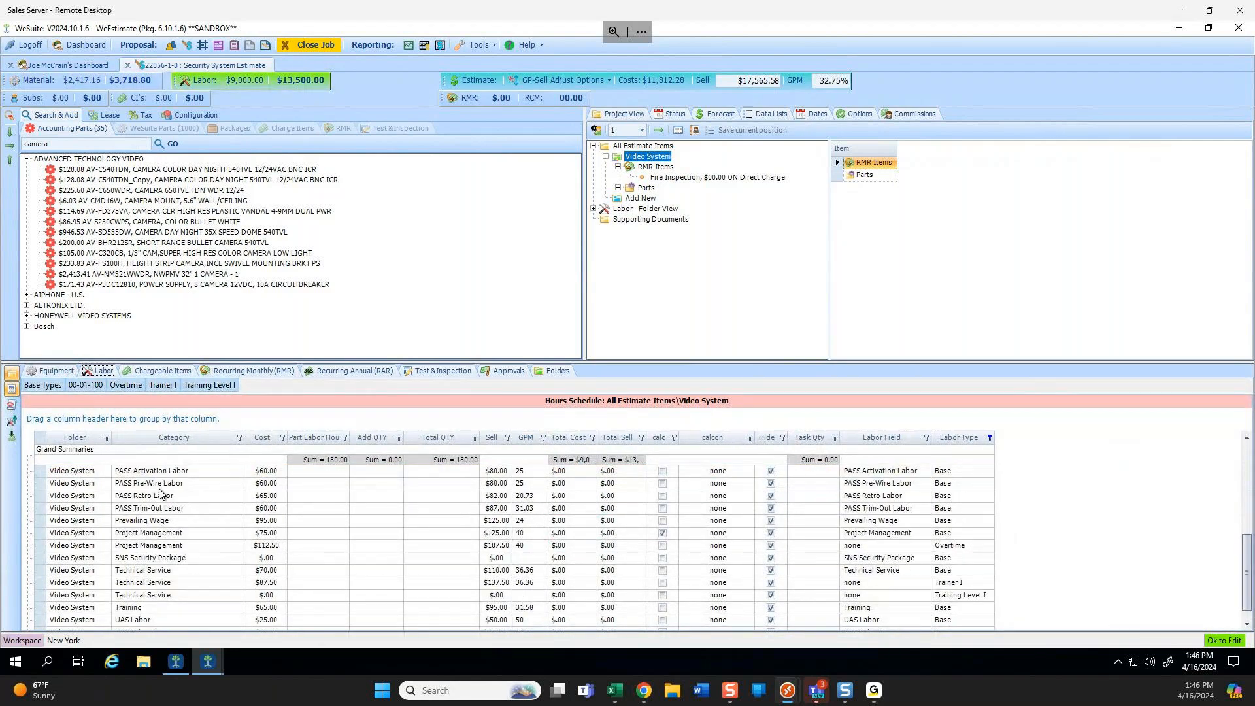
scroll(244, 576, up, 3)
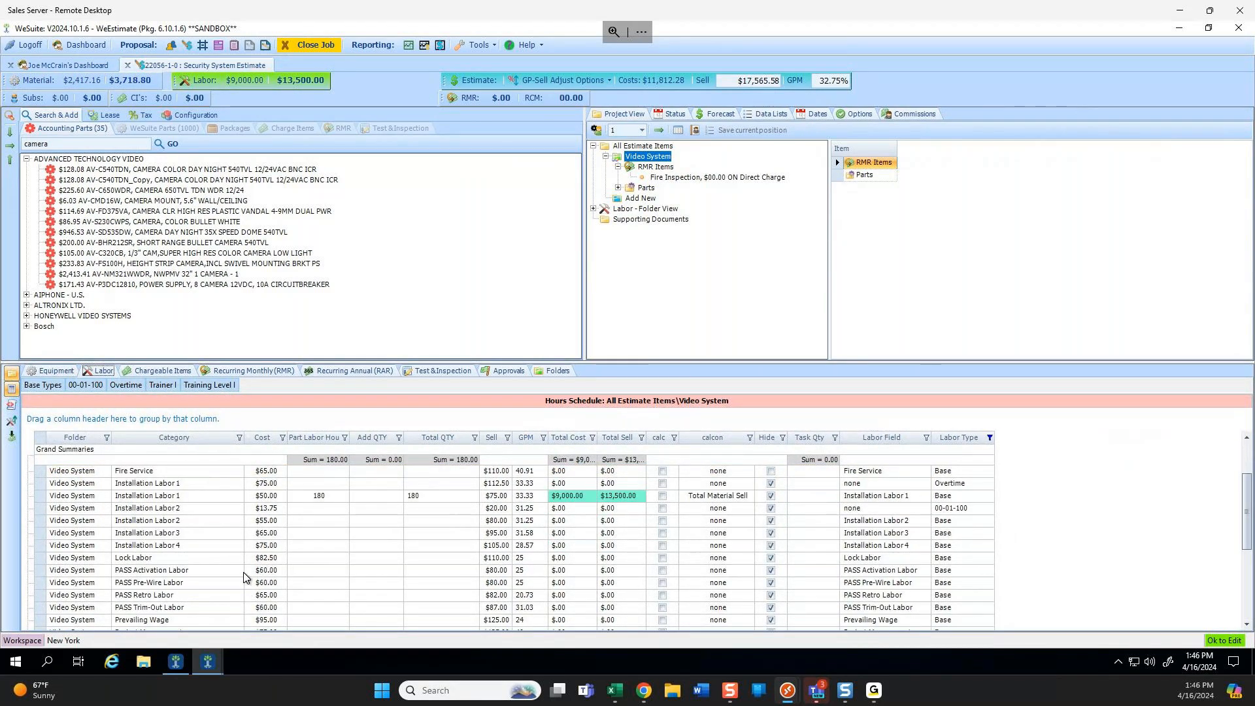
click(64, 372)
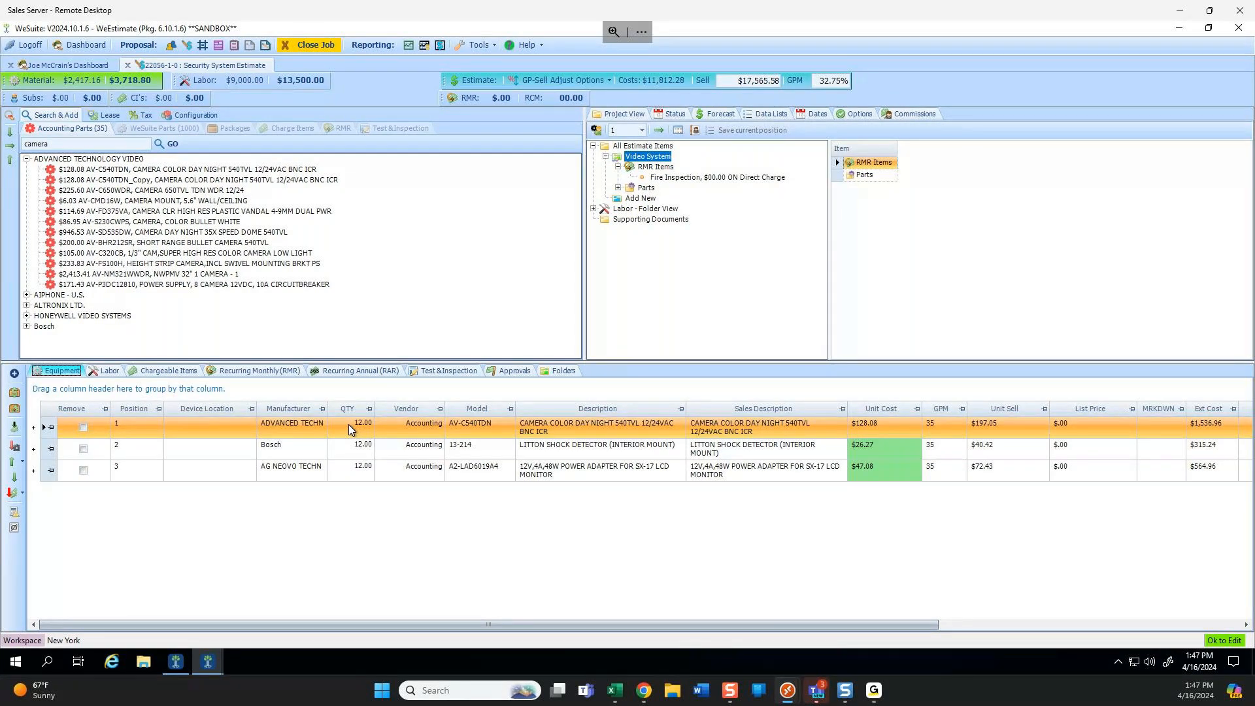
Search the Parts Editor for "camera" and view the associated parts of the 2GIG-CAM-100W.
click(486, 46)
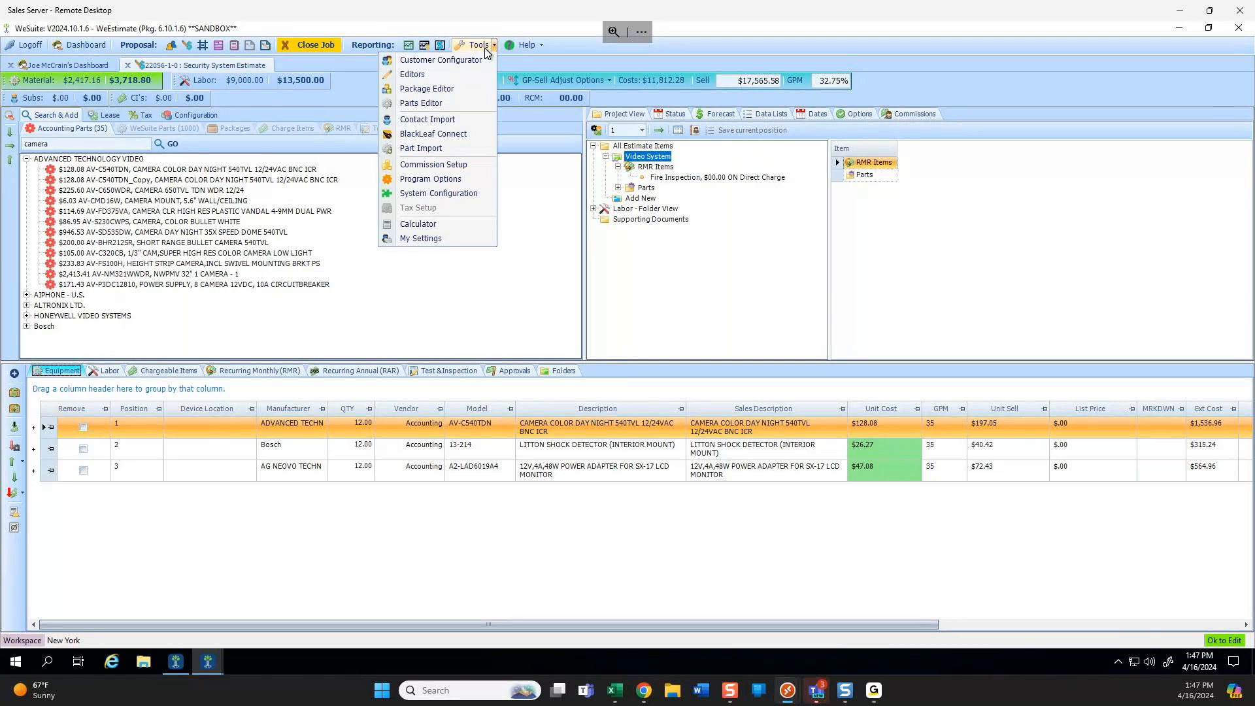
click(422, 103)
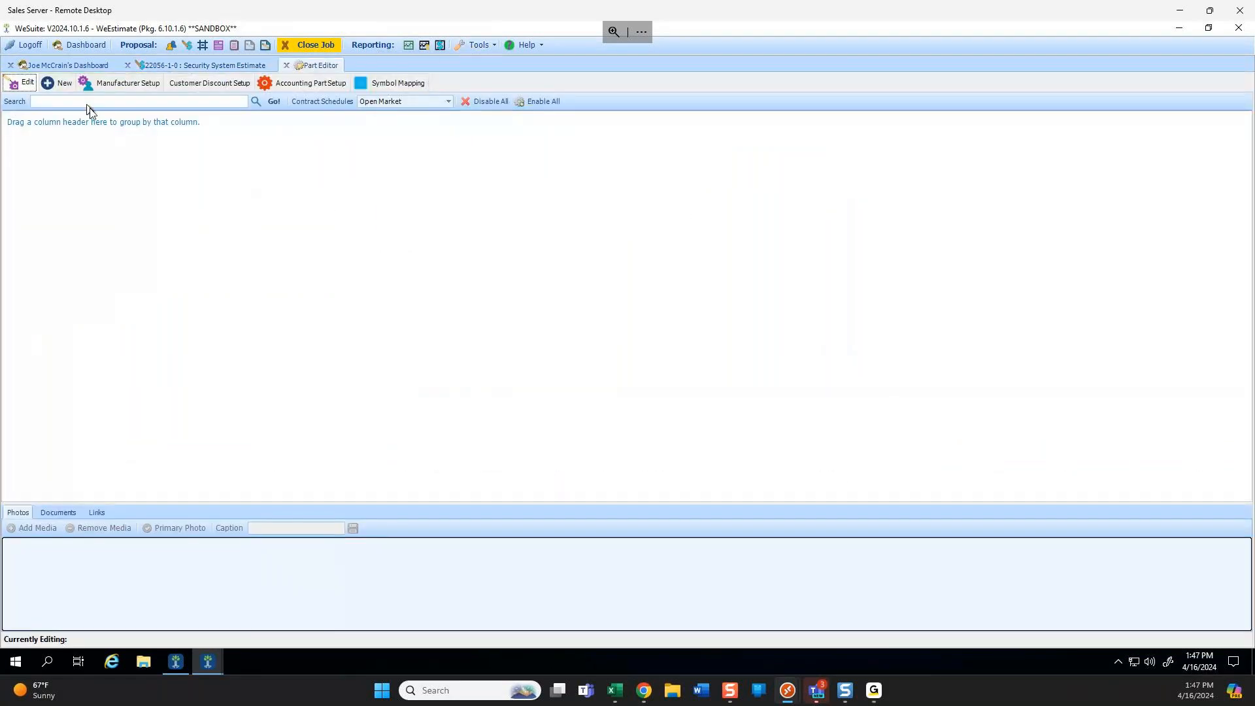
text(camera)
key(Return)
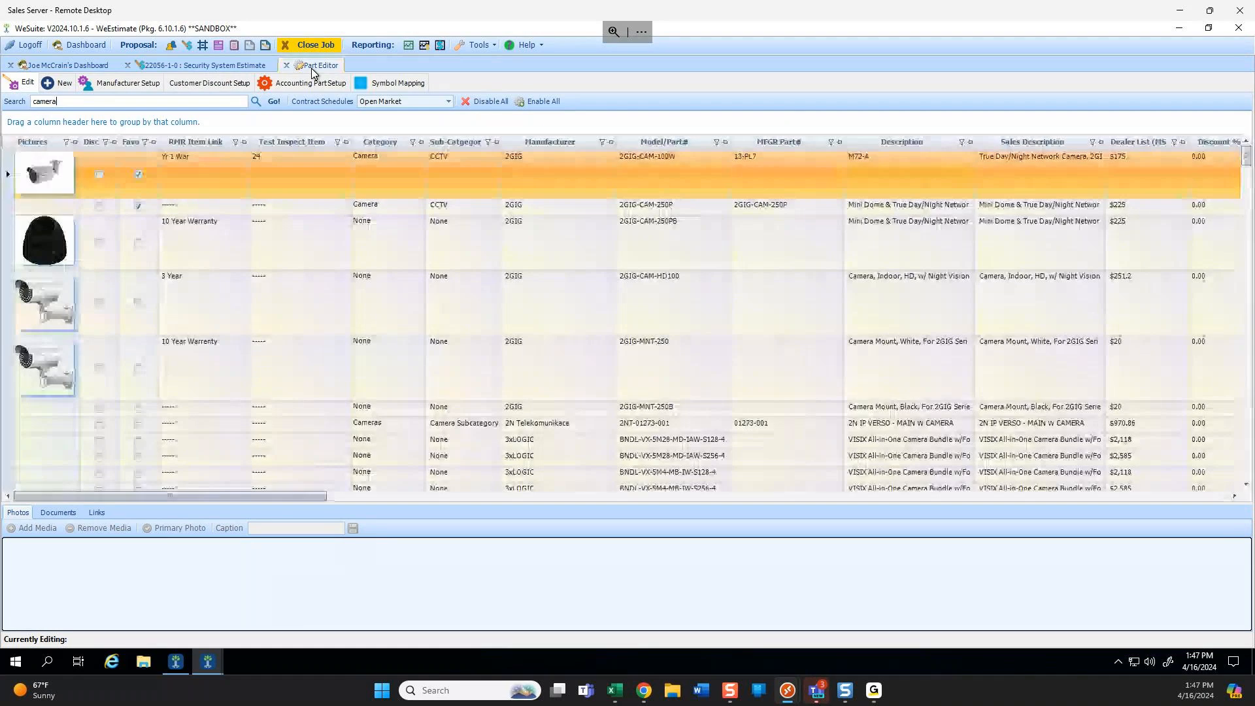
right_click(5, 181)
click(40, 178)
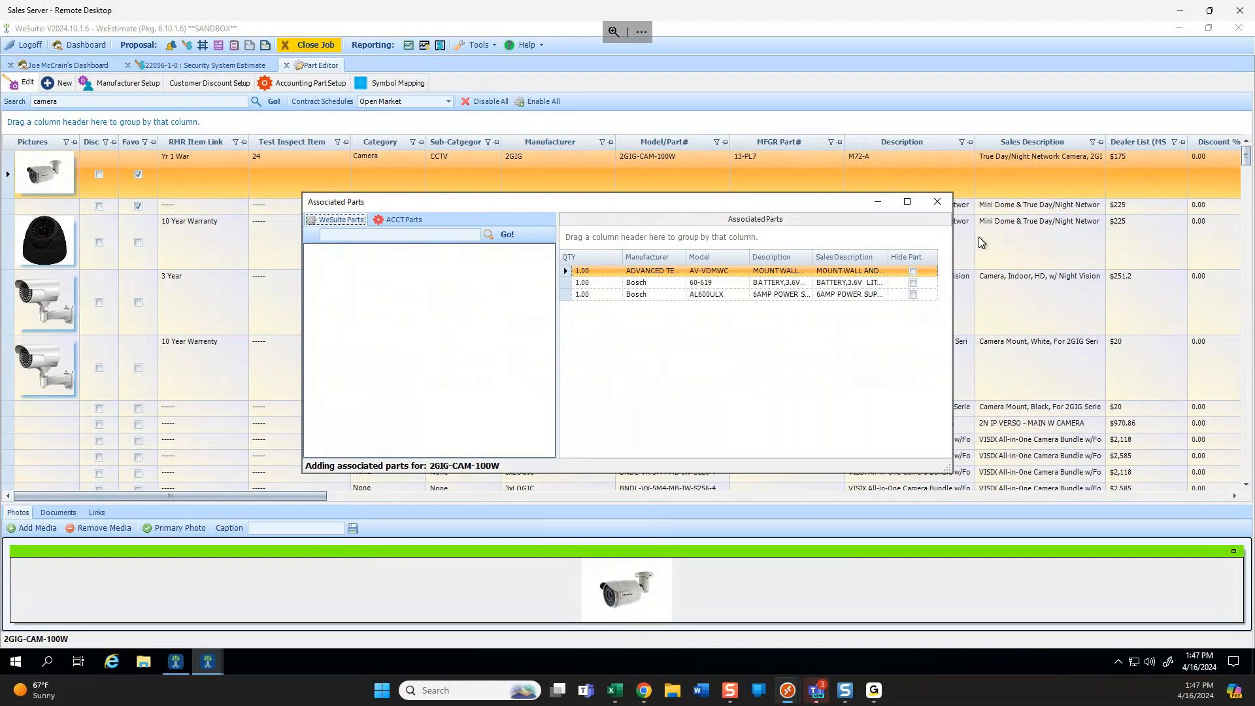
click(937, 202)
Set the Project Management labor of the 2GIG-CAM-100W part to 0.5.
drag(278, 496, 823, 518)
click(897, 173)
click(1023, 167)
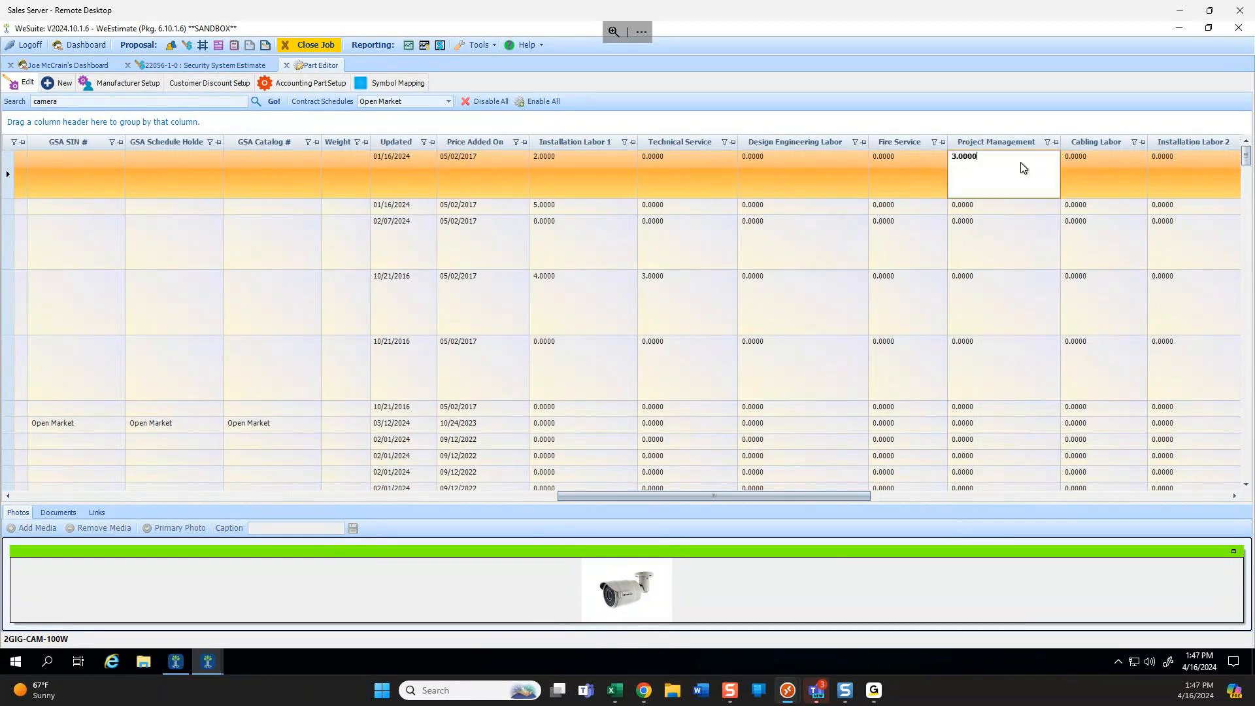
key(BackSpace)
key(BackSpace)
key(BackSpace)
key(BackSpace)
key(BackSpace)
key(BackSpace)
text(.5)
Return to the Security System estimate and inspect the installation labor detail of the AV-C540TDN camera line.
click(199, 66)
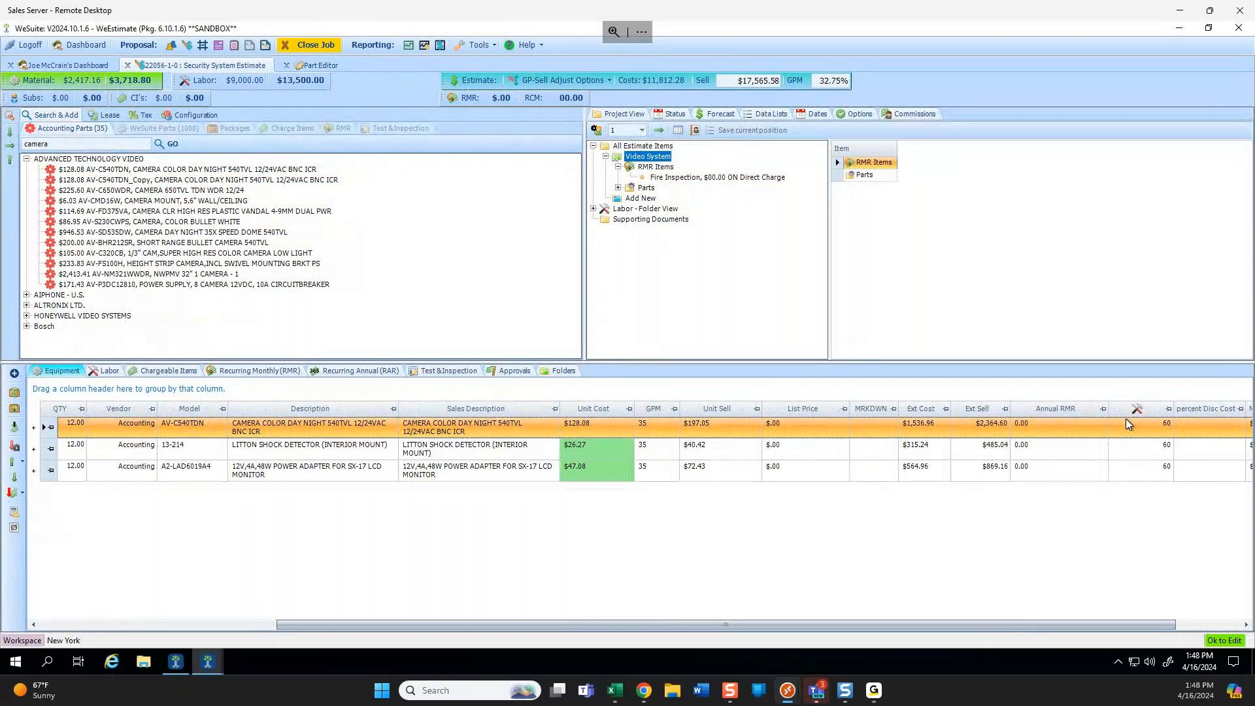
click(33, 430)
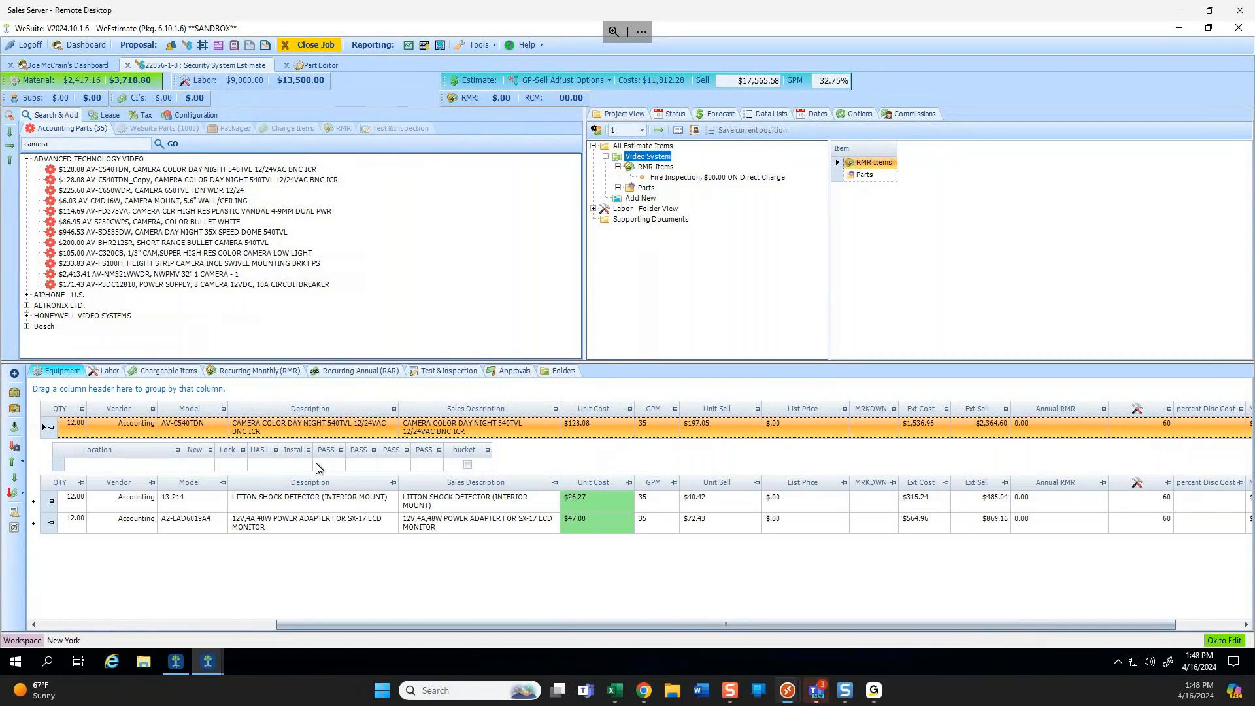
click(291, 465)
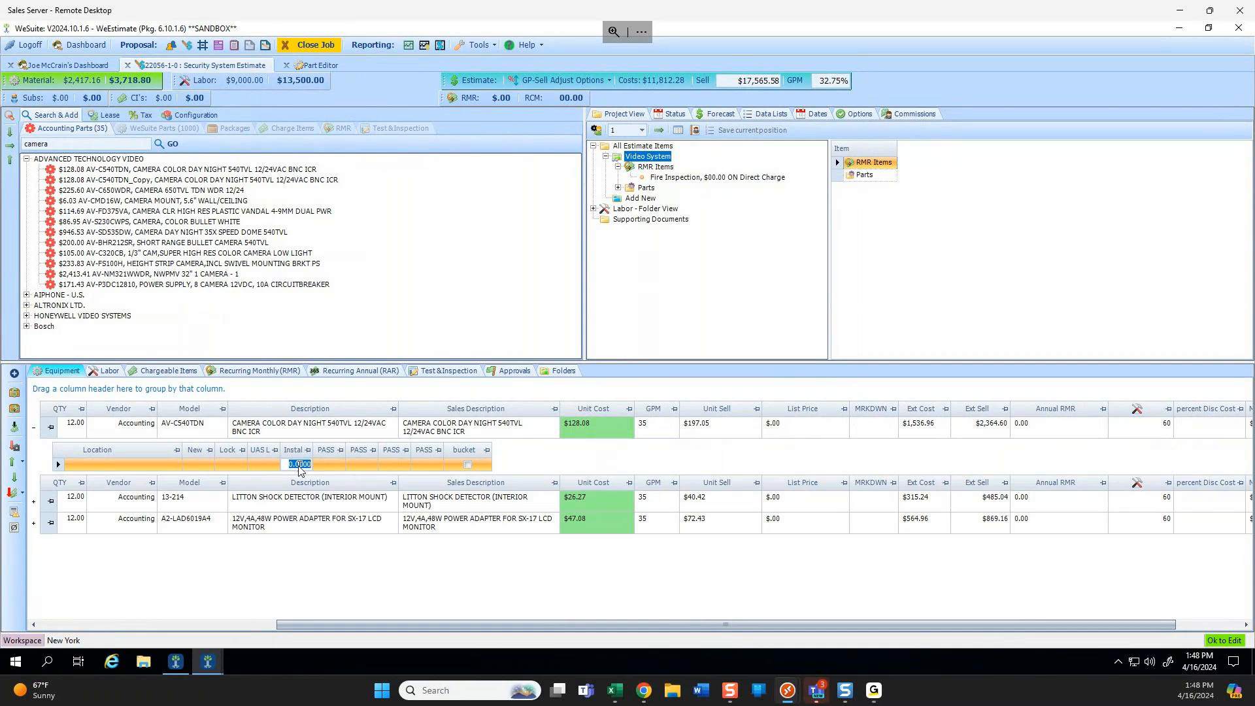
click(34, 432)
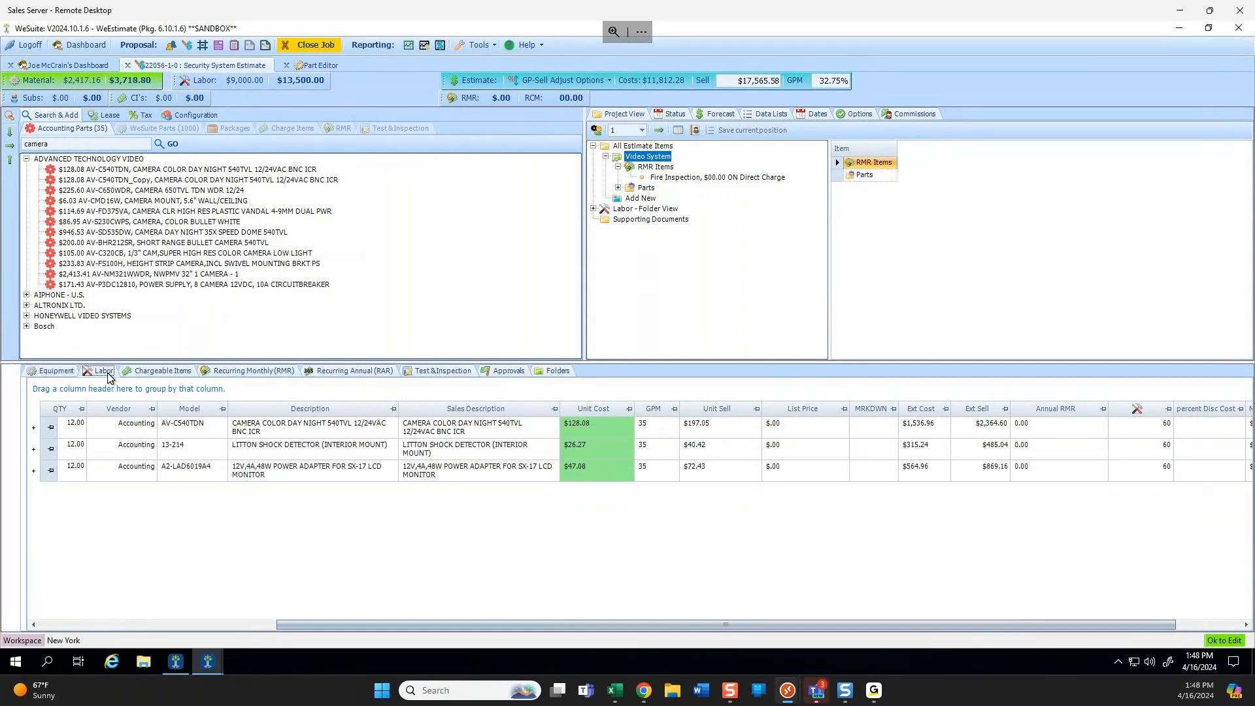
Examine the part labor and additional quantities of Installation Labor 1 in the Video System folder, and go back to the Part Editor.
click(104, 370)
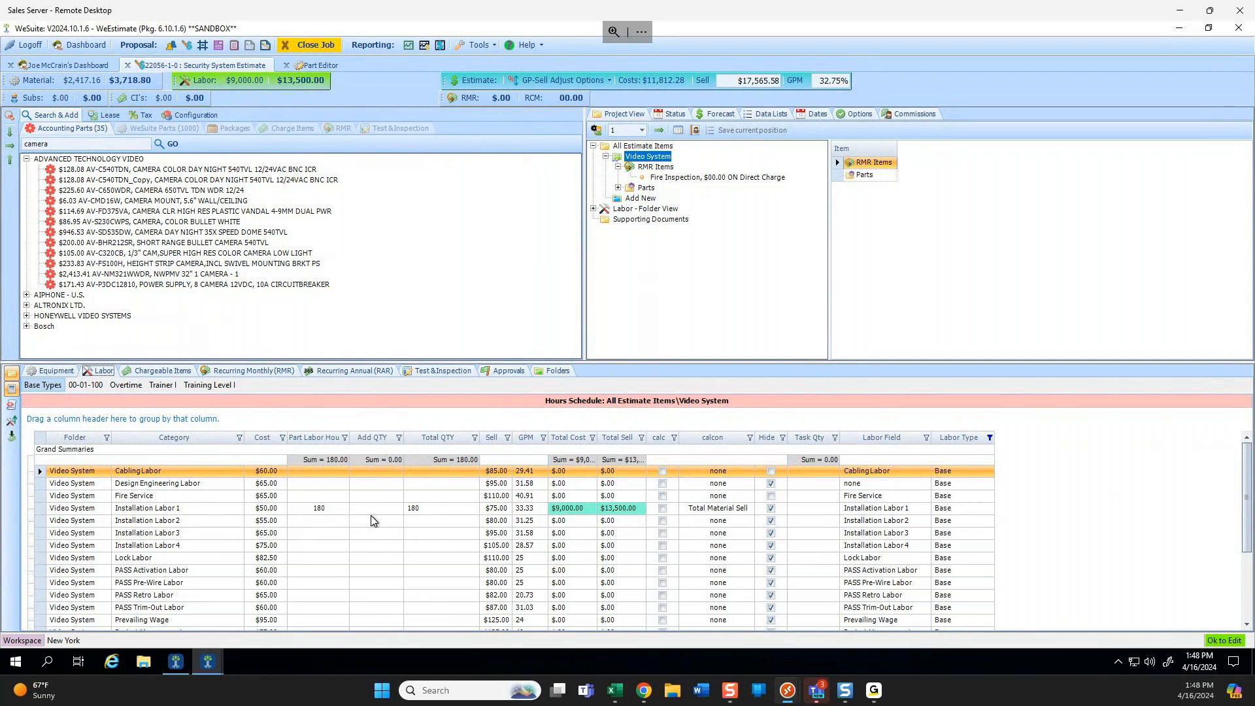
click(323, 513)
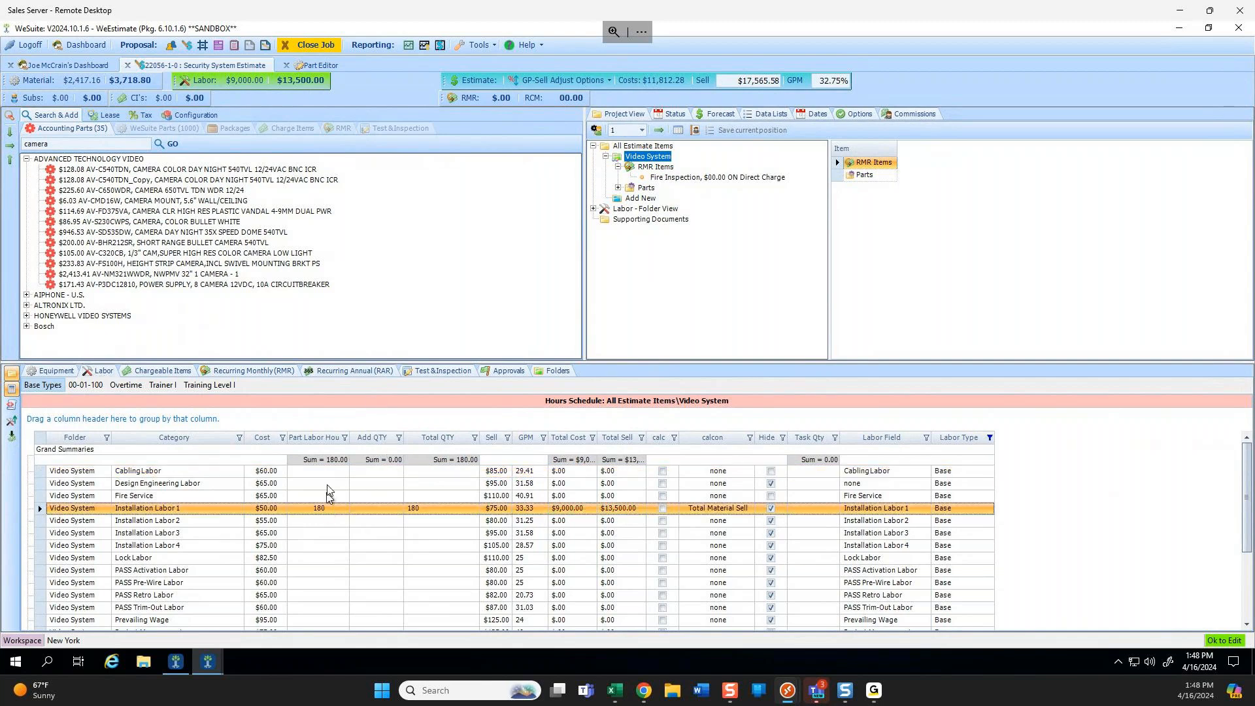
mouse_move(351, 437)
mouse_down()
mouse_move(280, 445)
mouse_move(346, 440)
mouse_up()
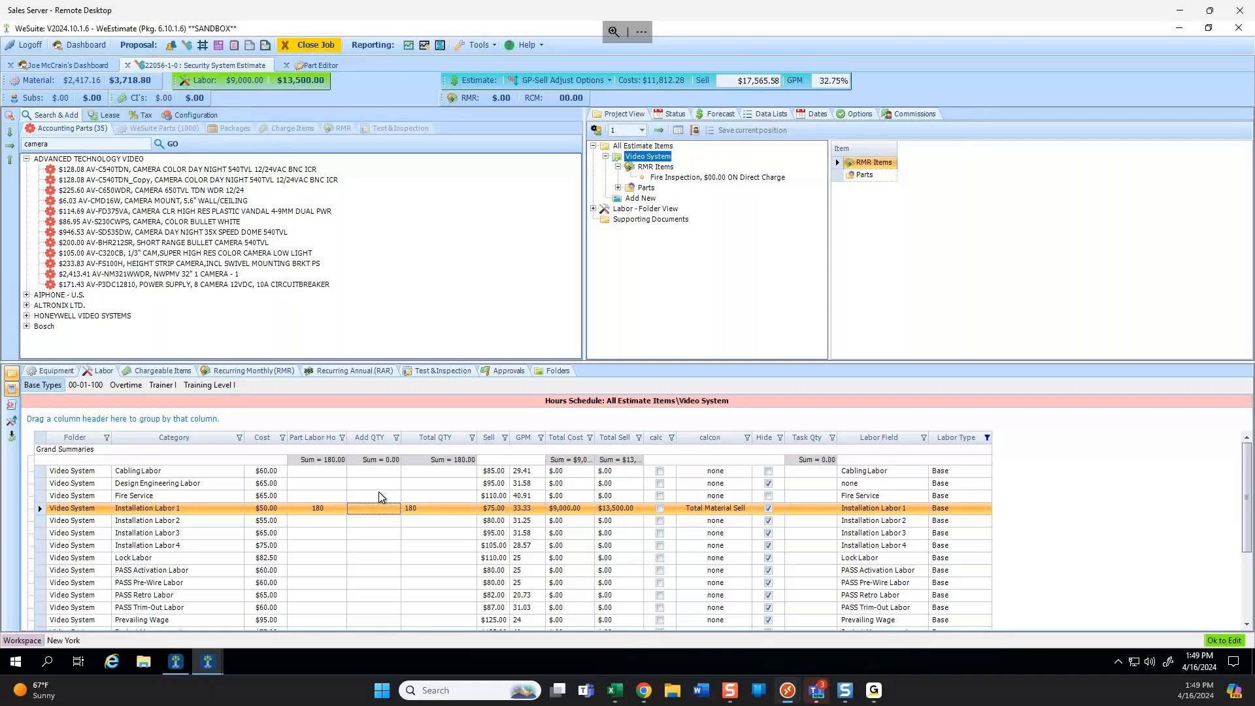
click(329, 66)
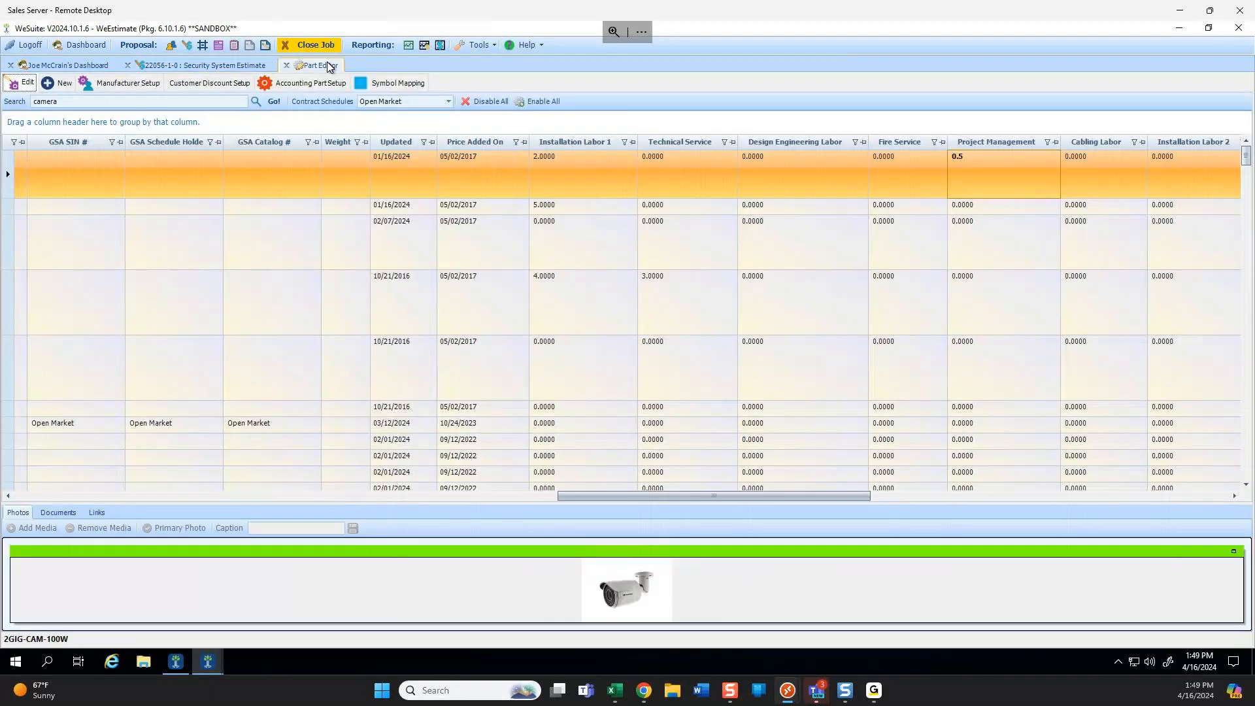
Browse the RMR item options that can be linked to the 2GIG-CAM-100W part.
click(8, 497)
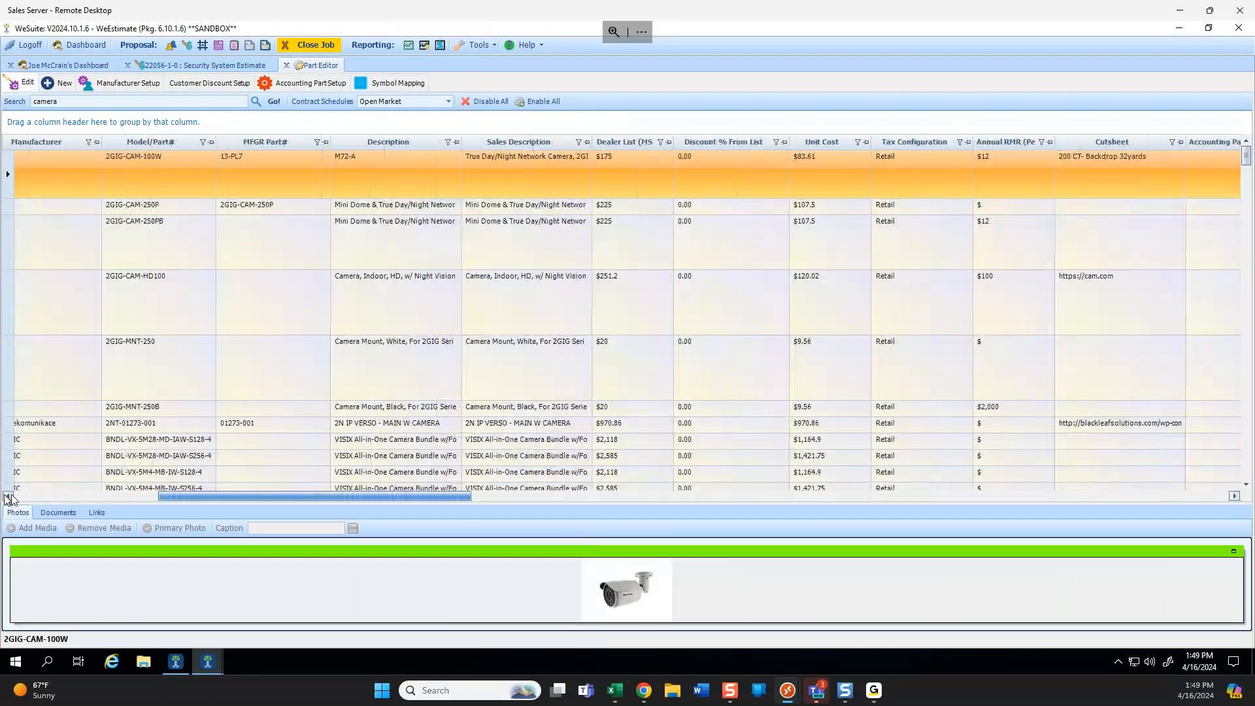
click(8, 497)
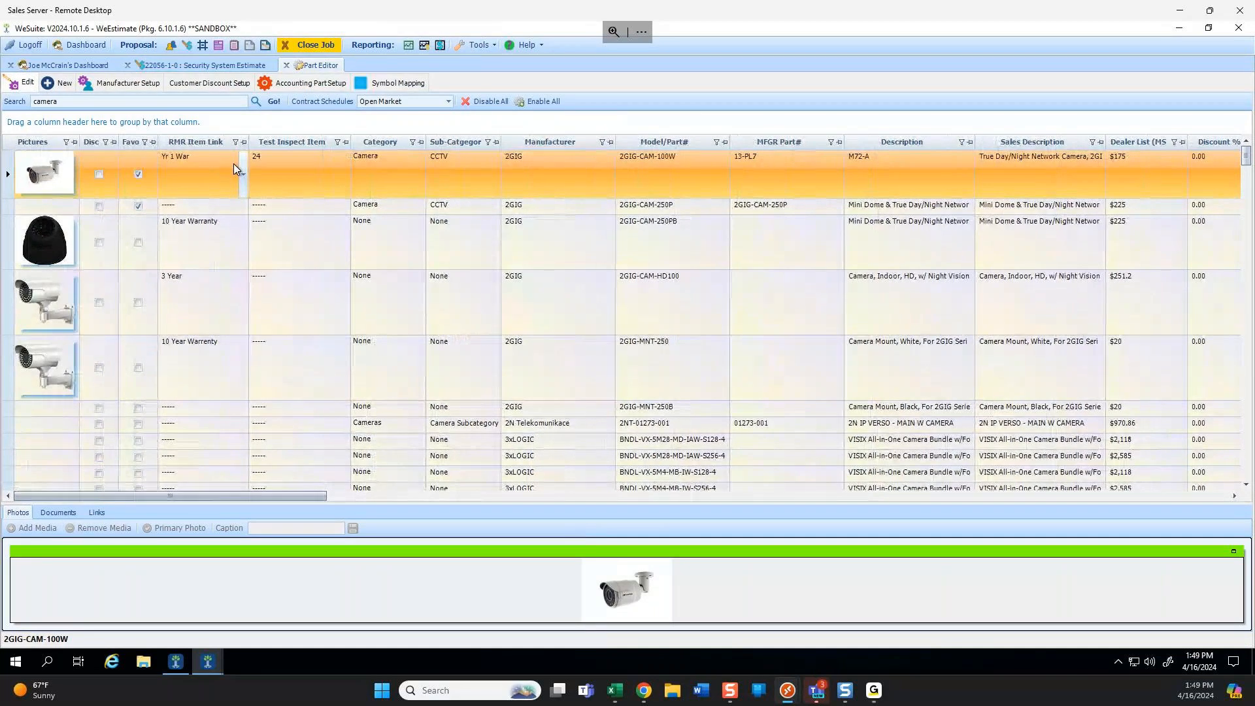
click(241, 171)
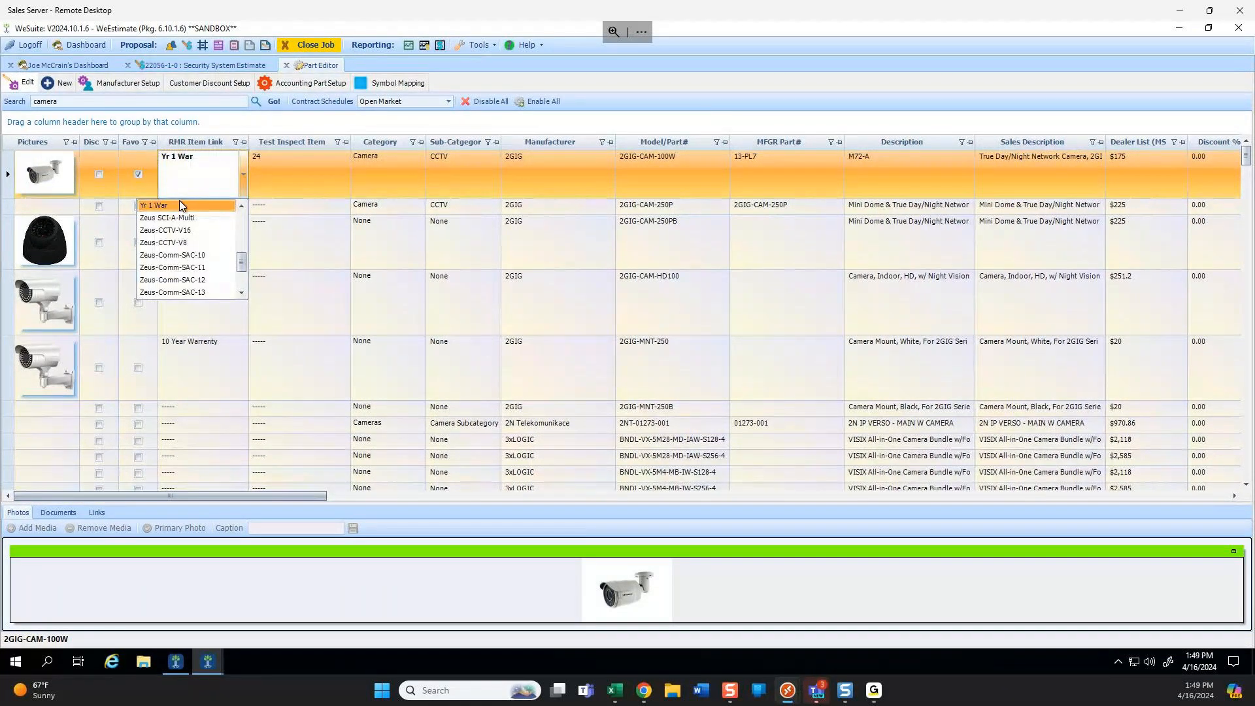
scroll(211, 221, up, 5)
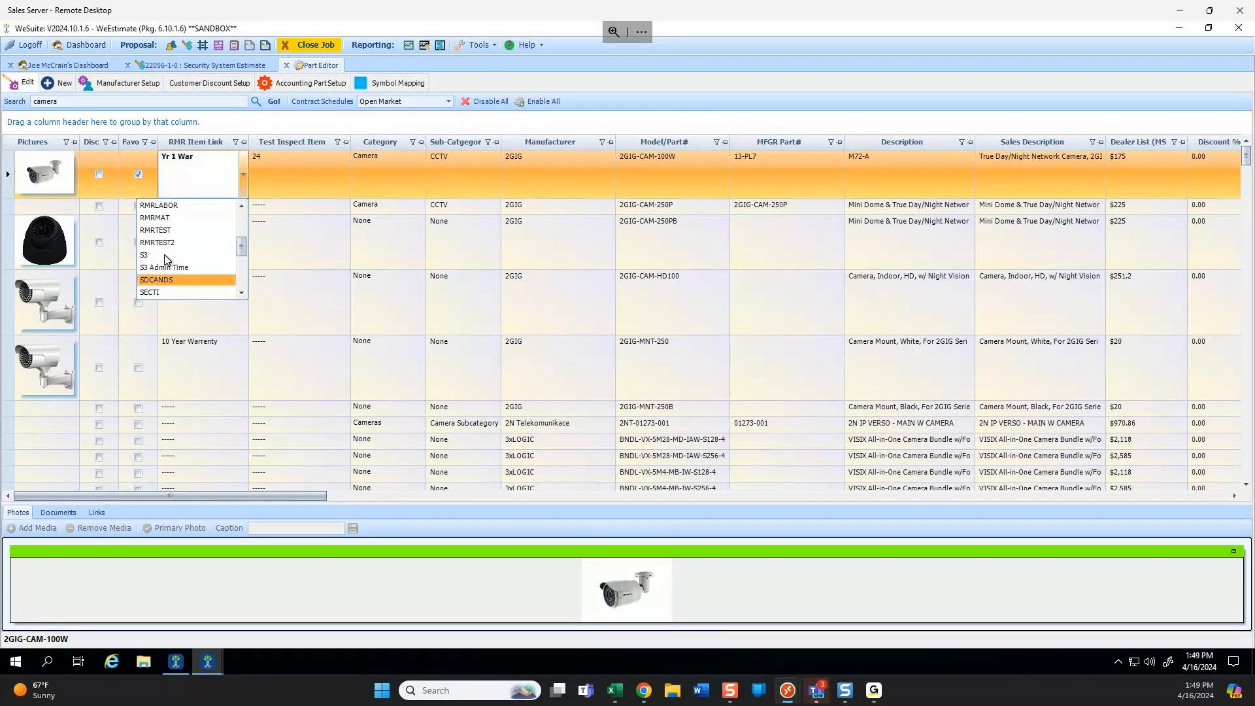
click(242, 171)
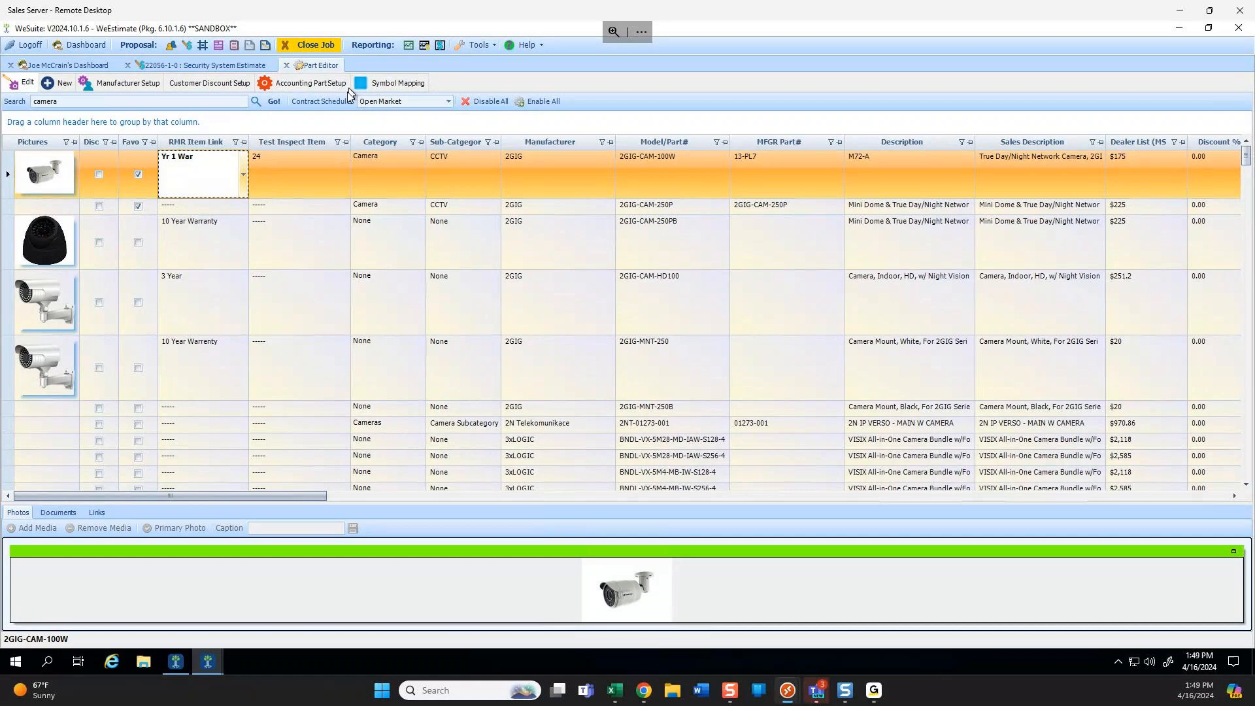
Return to the Security System estimate, show the Video System equipment, and view the vendors offered for latest pricing.
click(204, 65)
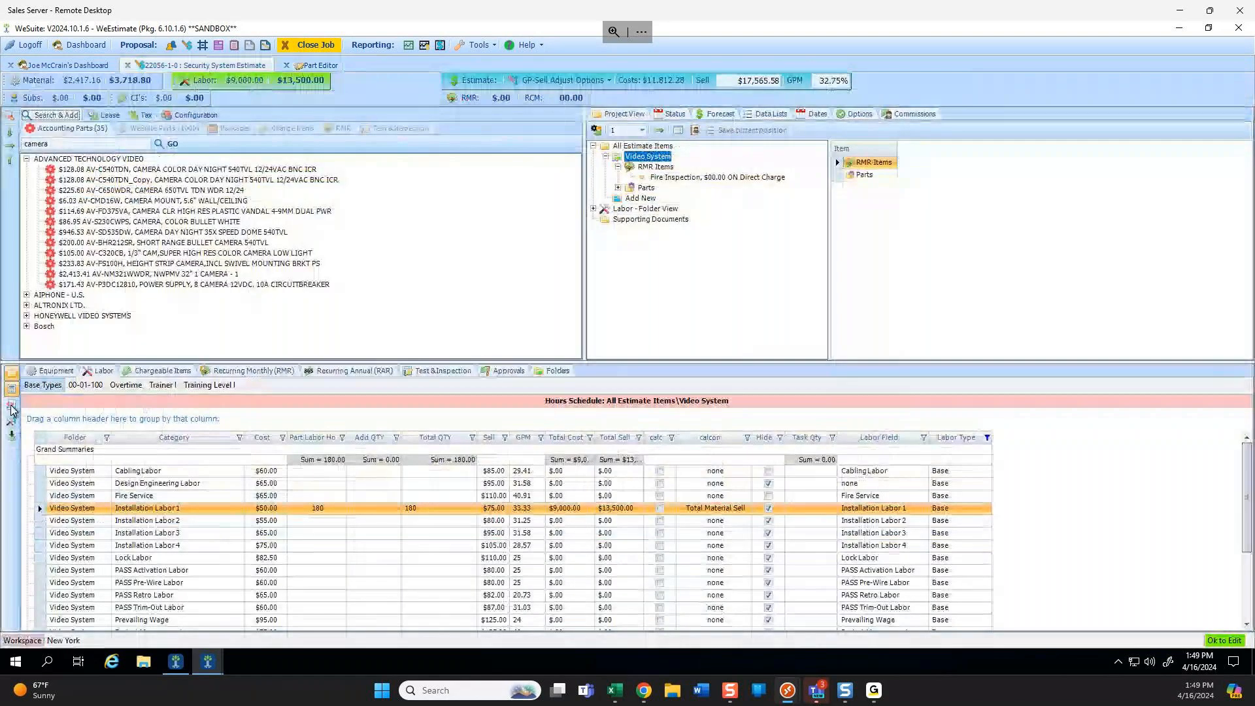
click(53, 372)
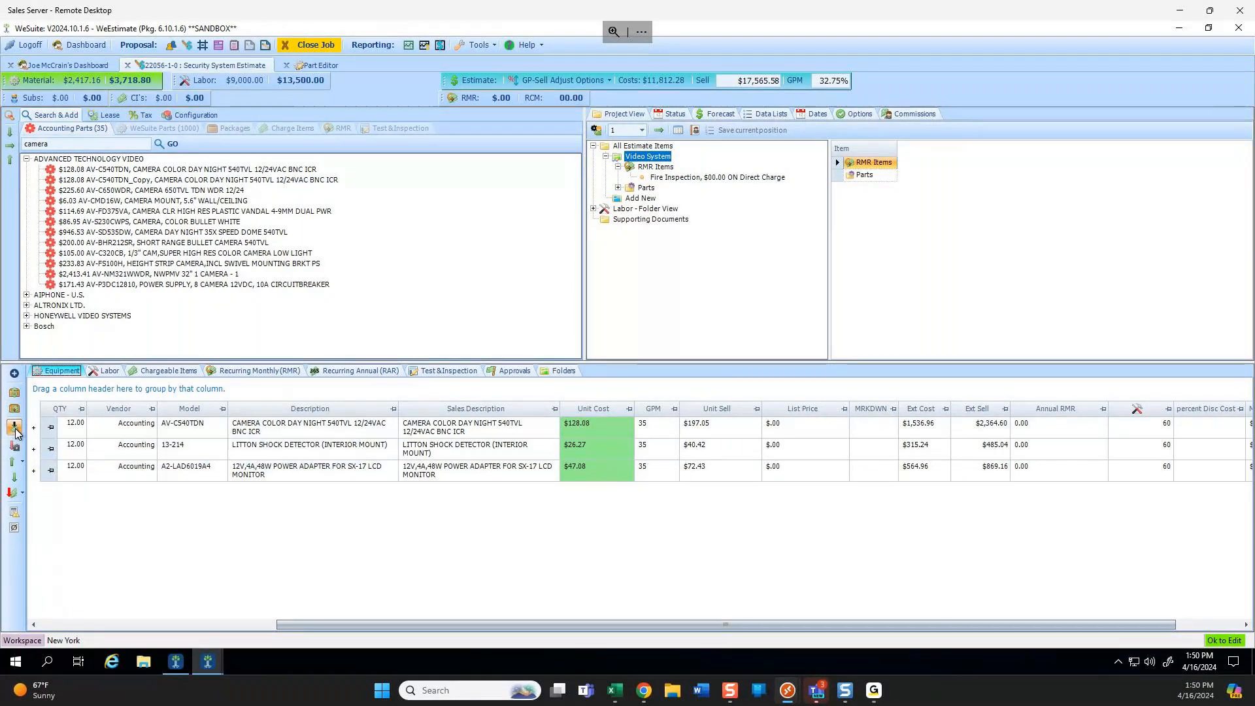
click(15, 433)
click(713, 325)
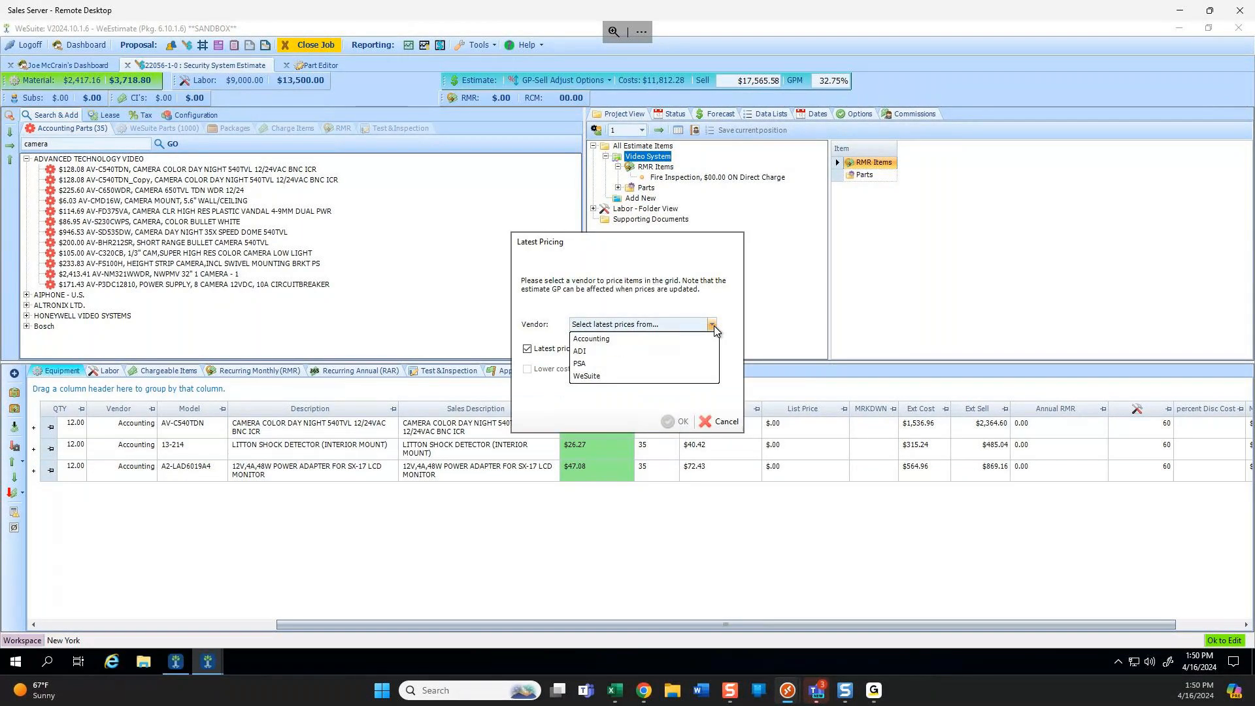
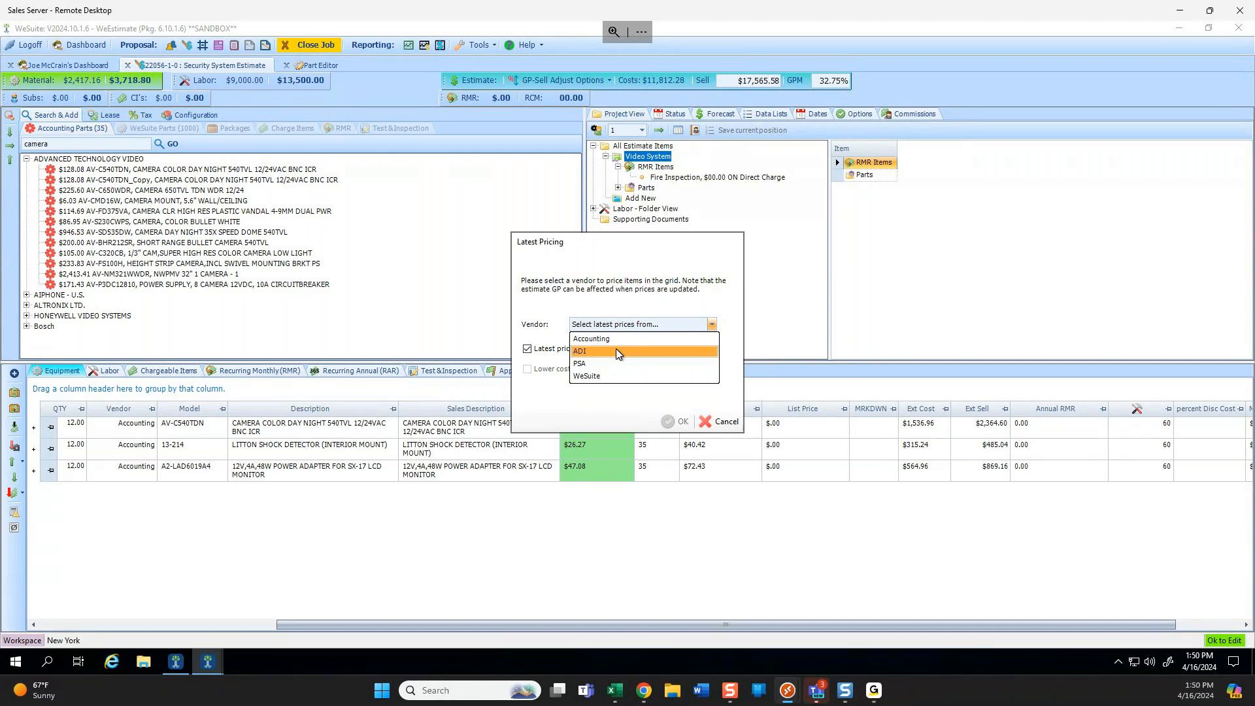
click(711, 423)
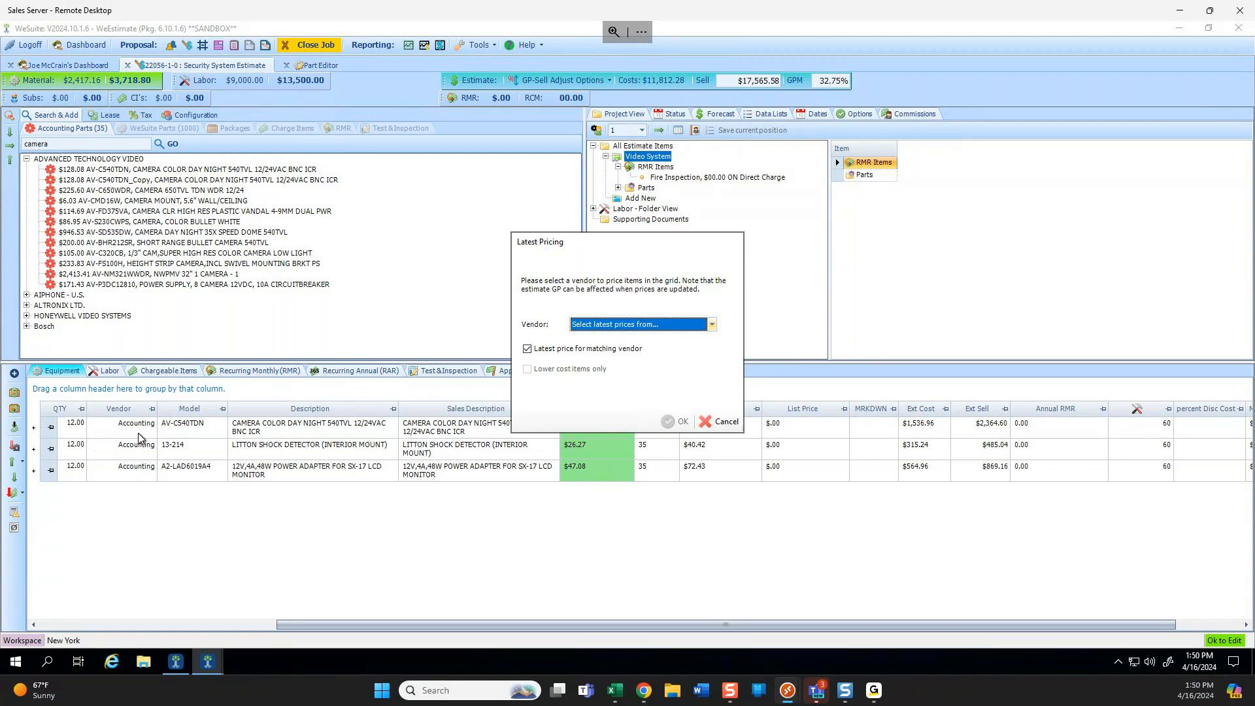
click(722, 421)
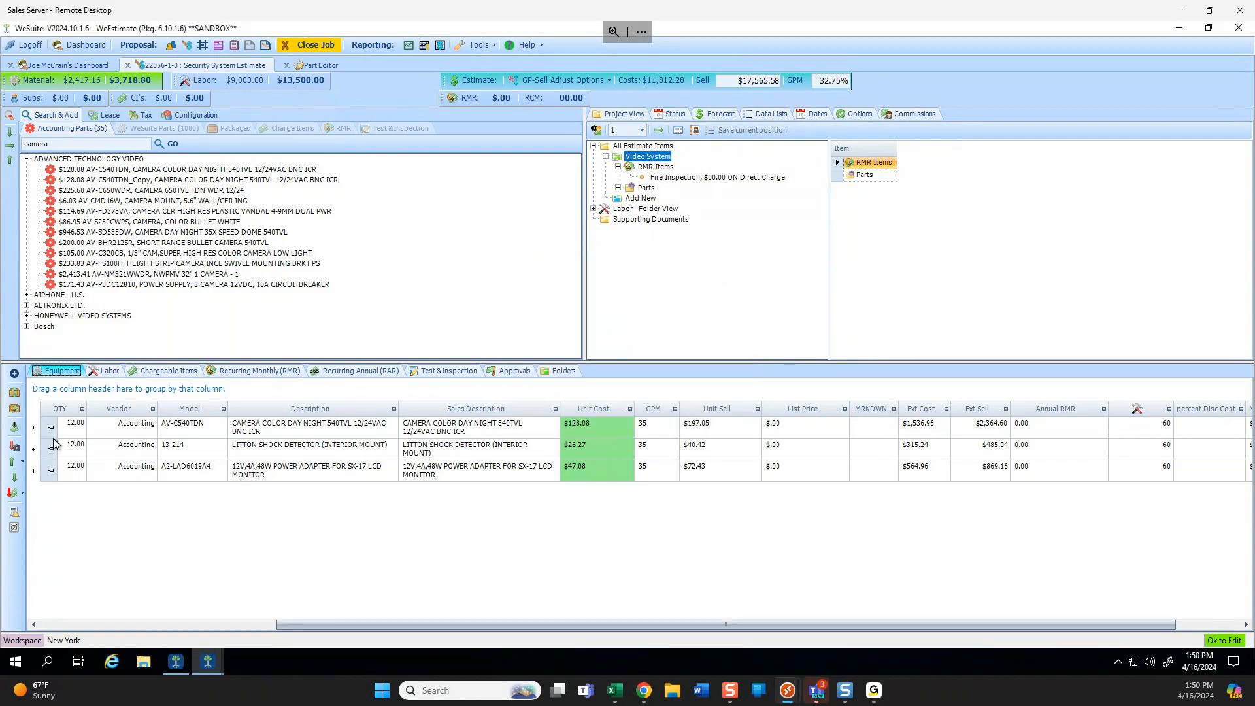
Try a 10% discount off current cost on the Video System equipment, for the manufacturer Bosch and for the current folder.
click(16, 450)
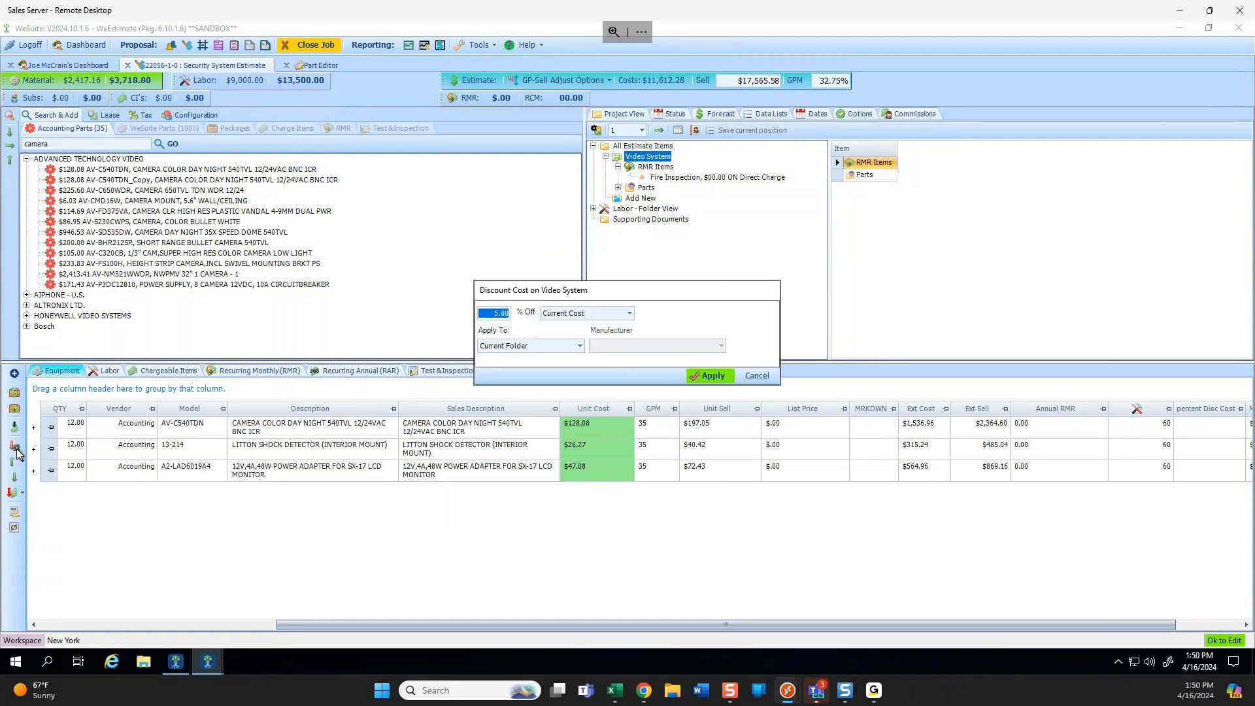
click(492, 316)
drag(491, 318, 511, 323)
text(10)
click(573, 347)
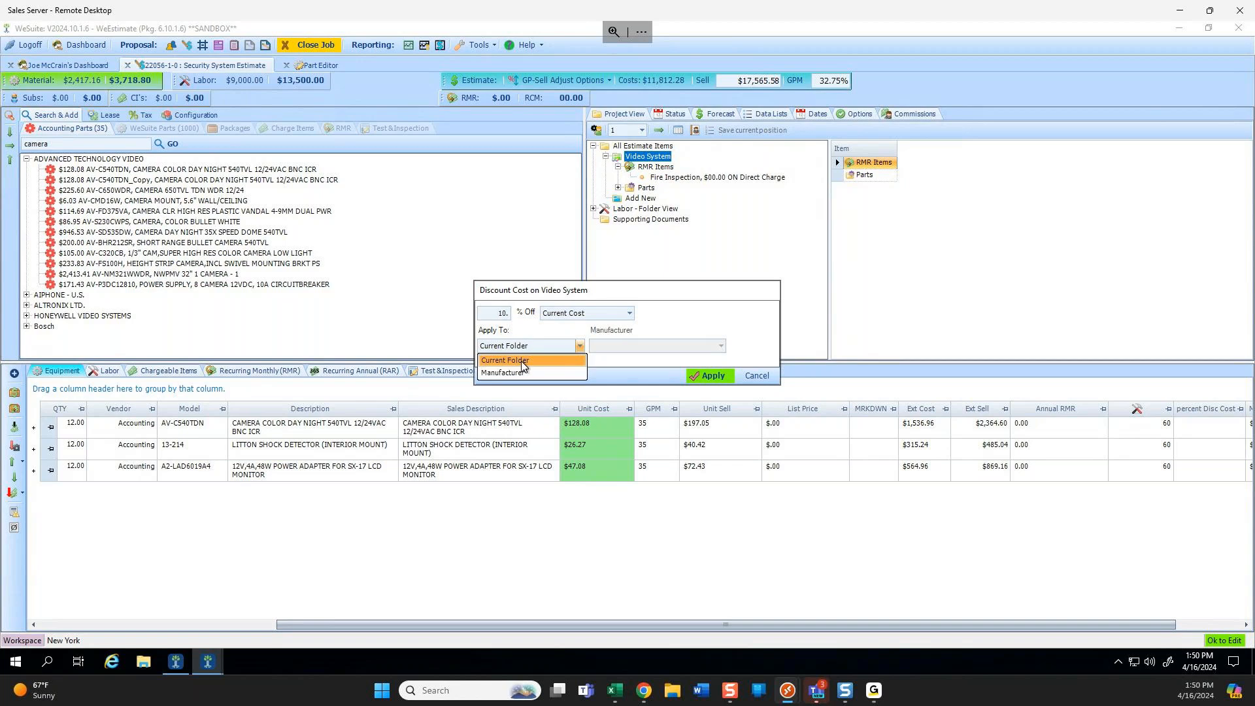
click(520, 361)
click(607, 343)
click(619, 391)
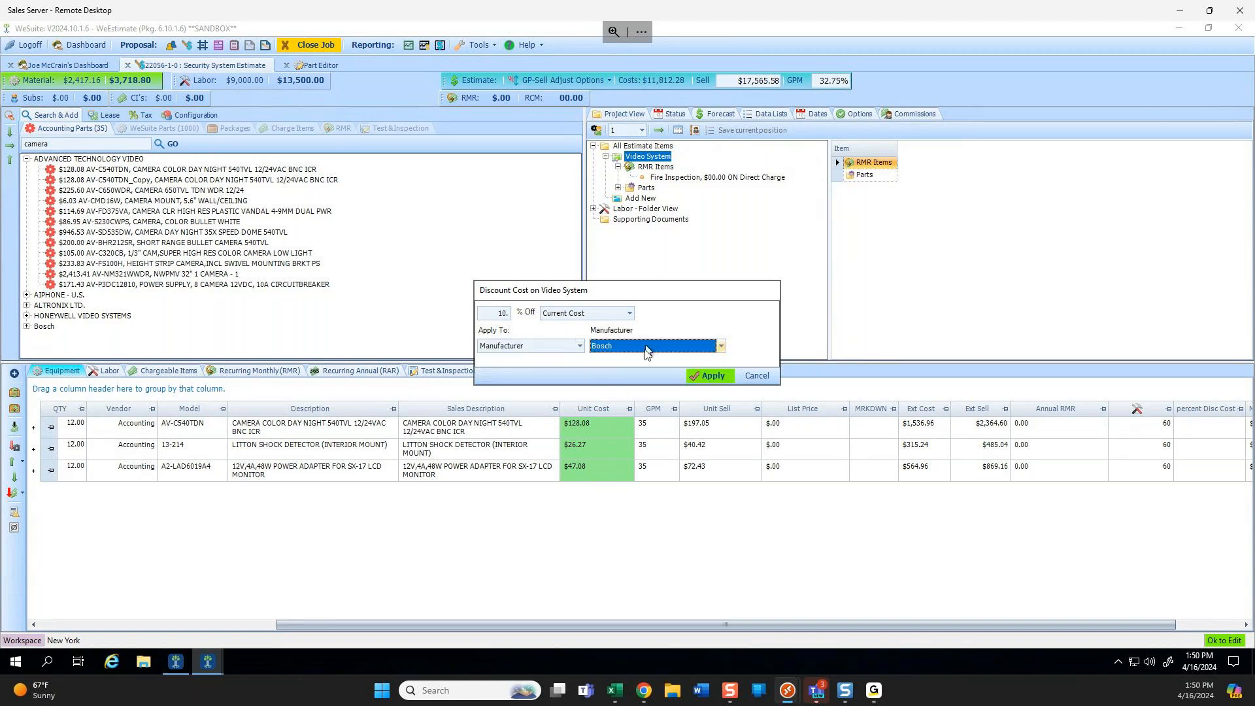
click(579, 347)
click(510, 359)
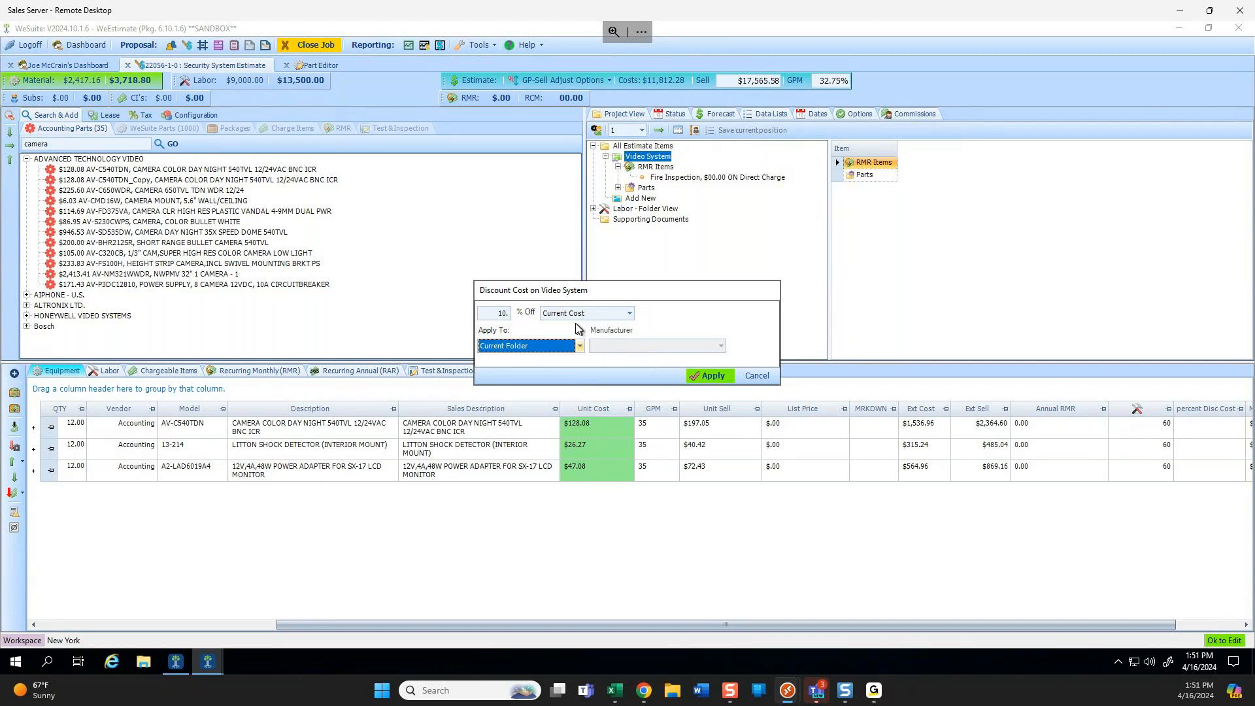
click(765, 377)
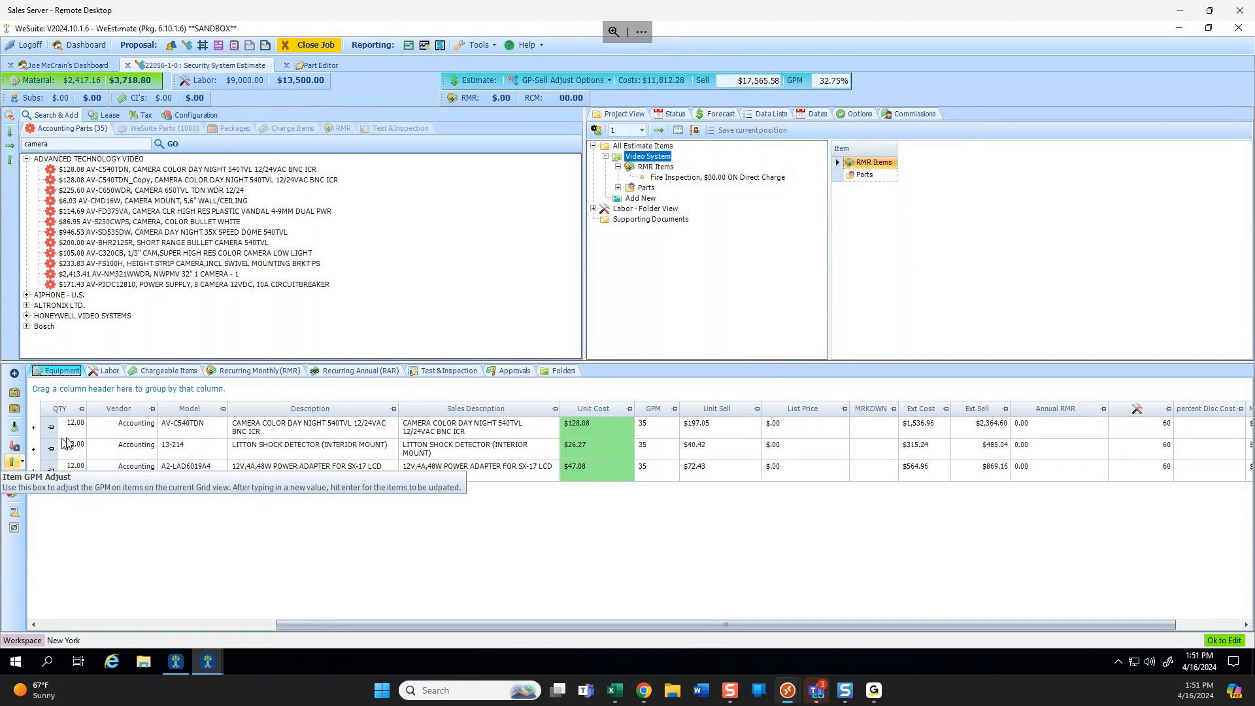
Select all three Video System equipment lines and set their GPM to 28.
click(47, 462)
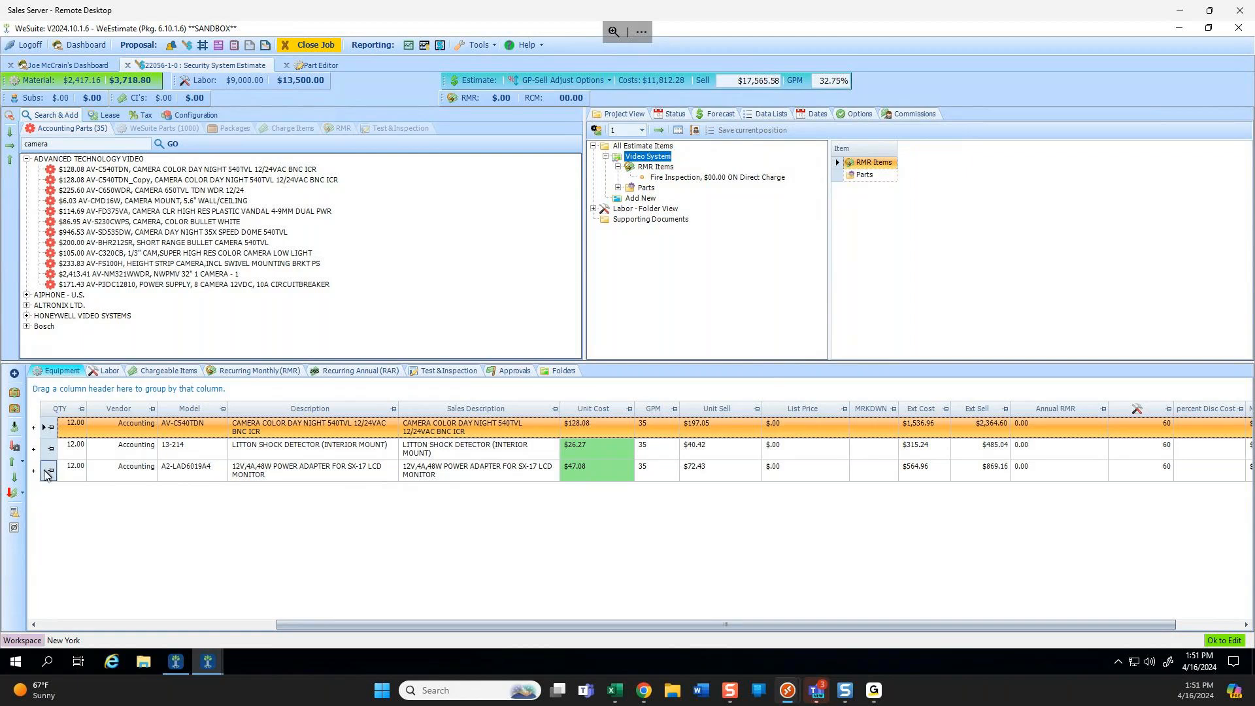
click(48, 471)
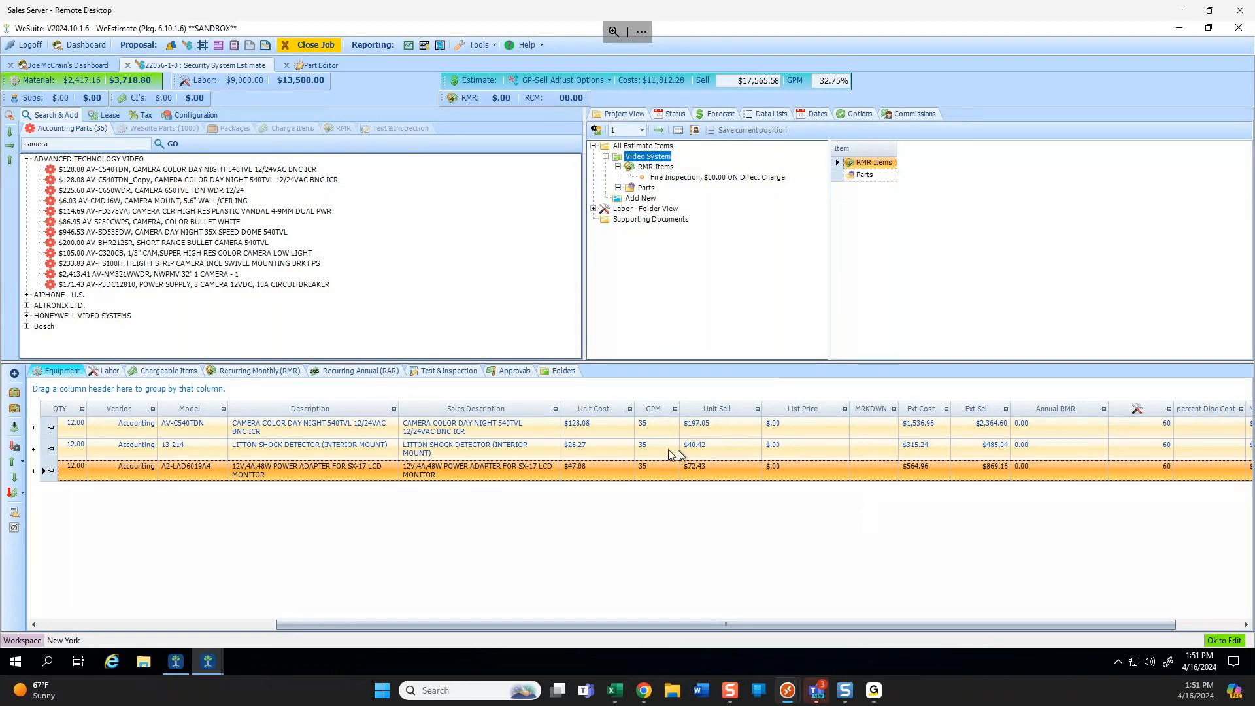
click(21, 462)
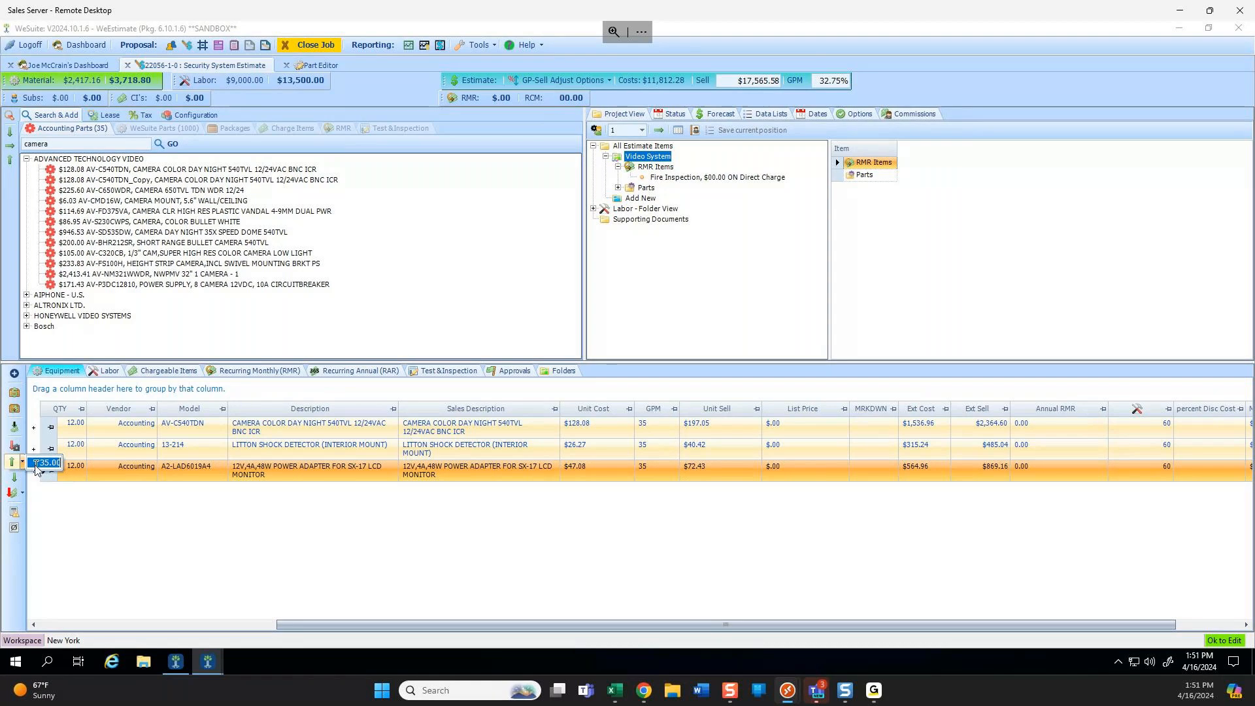
text(28)
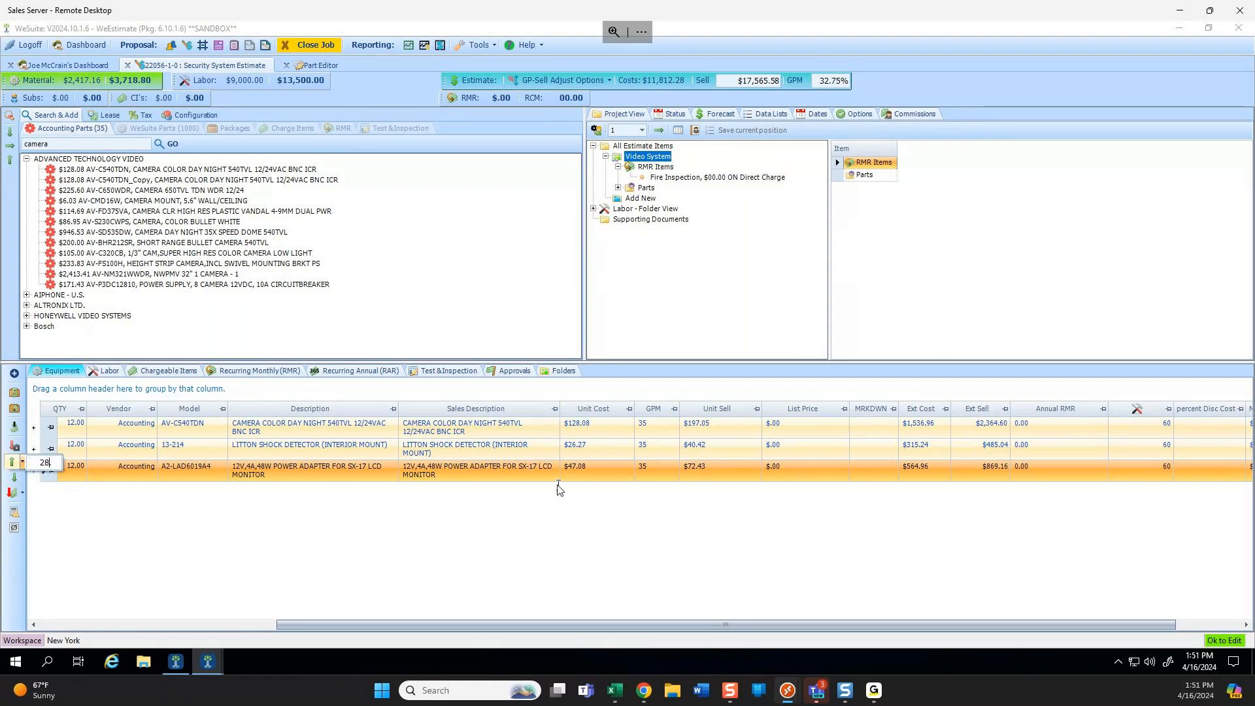
key(Return)
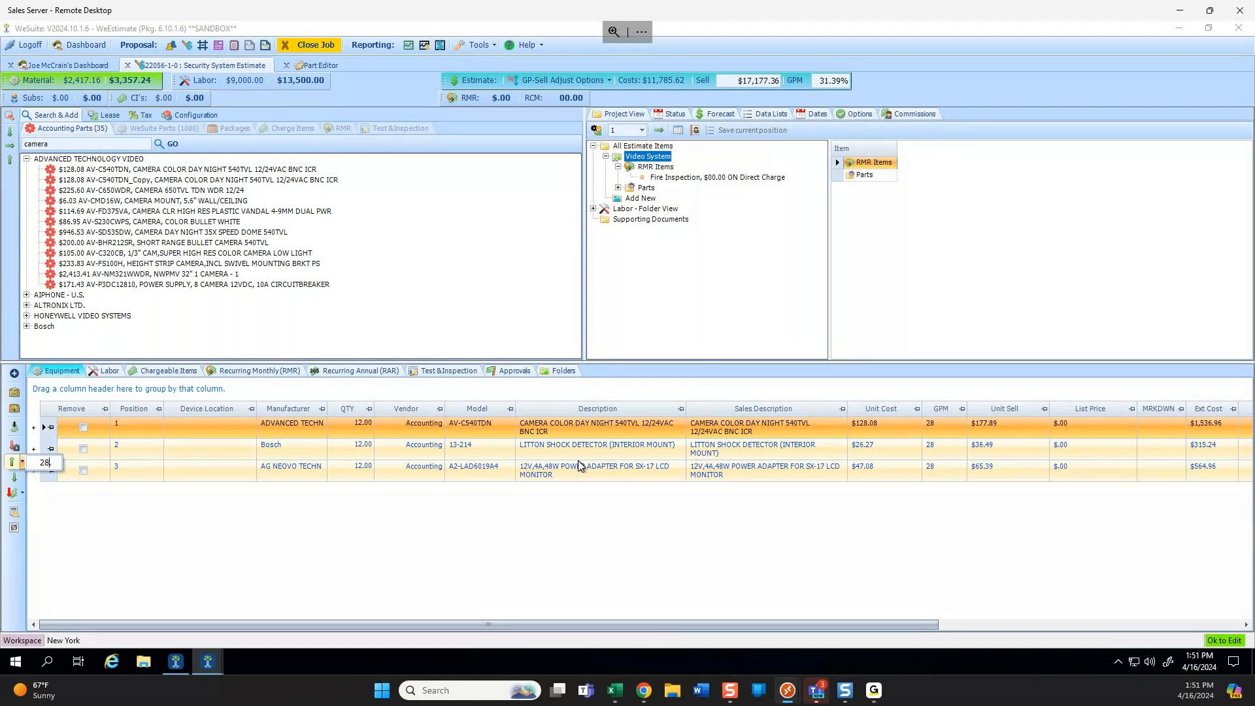
click(20, 482)
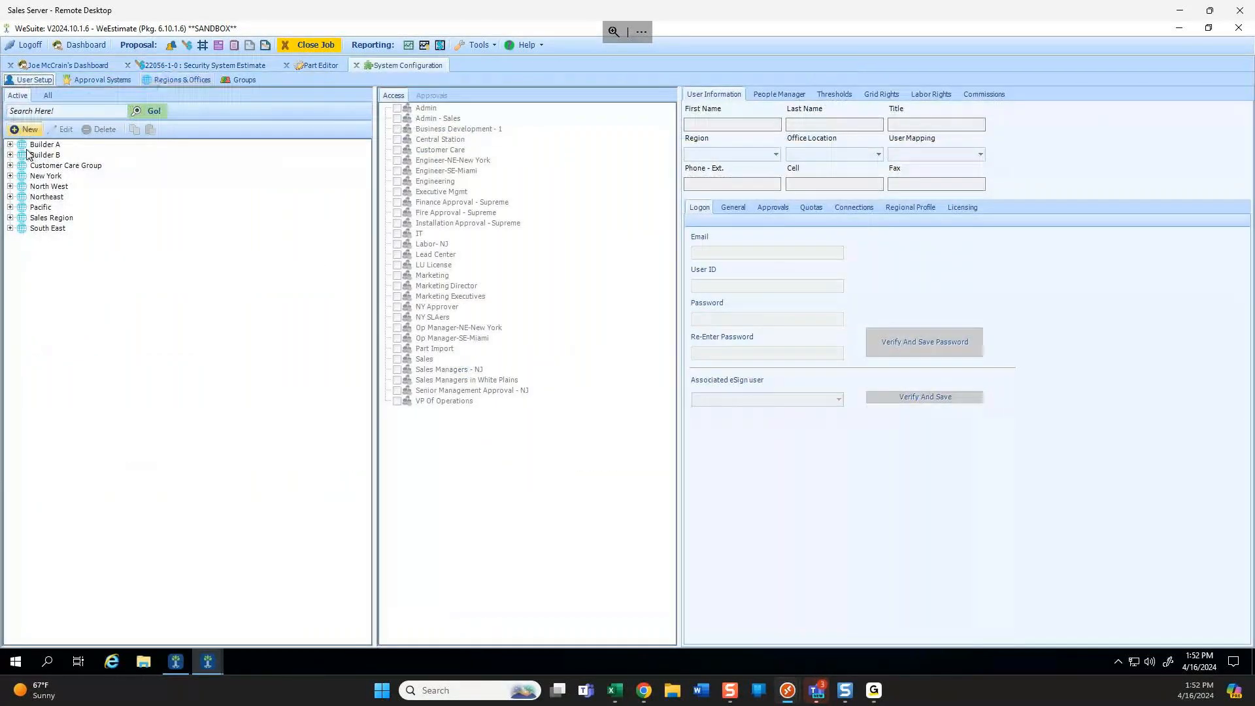
Open the sales manager's user record in New York's White Plains office and examine the main and secondary row grid rights for equipment.
click(10, 176)
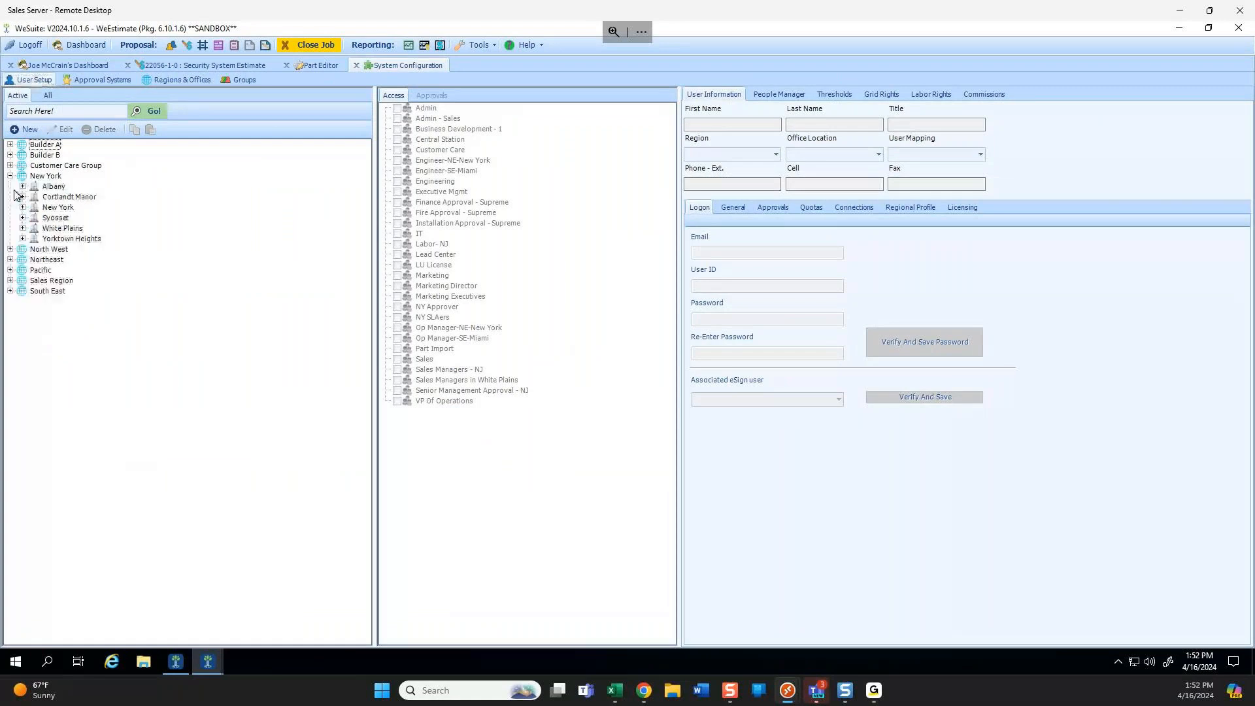
click(22, 228)
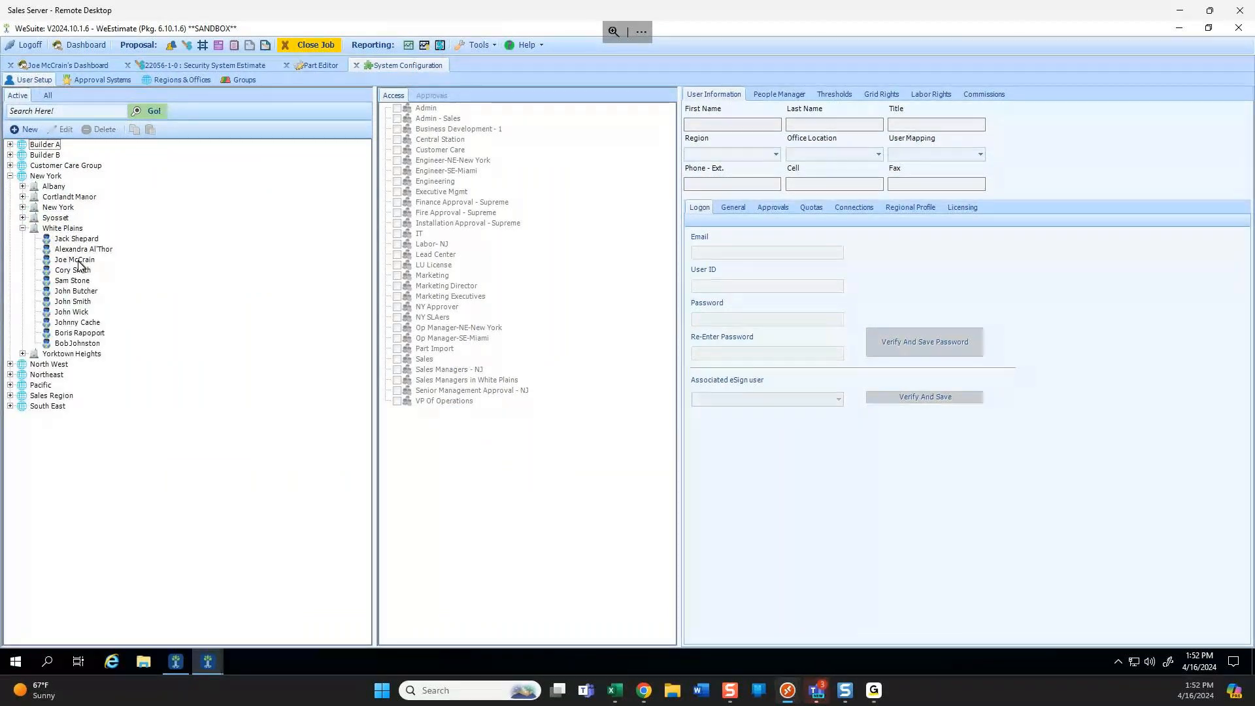
click(75, 259)
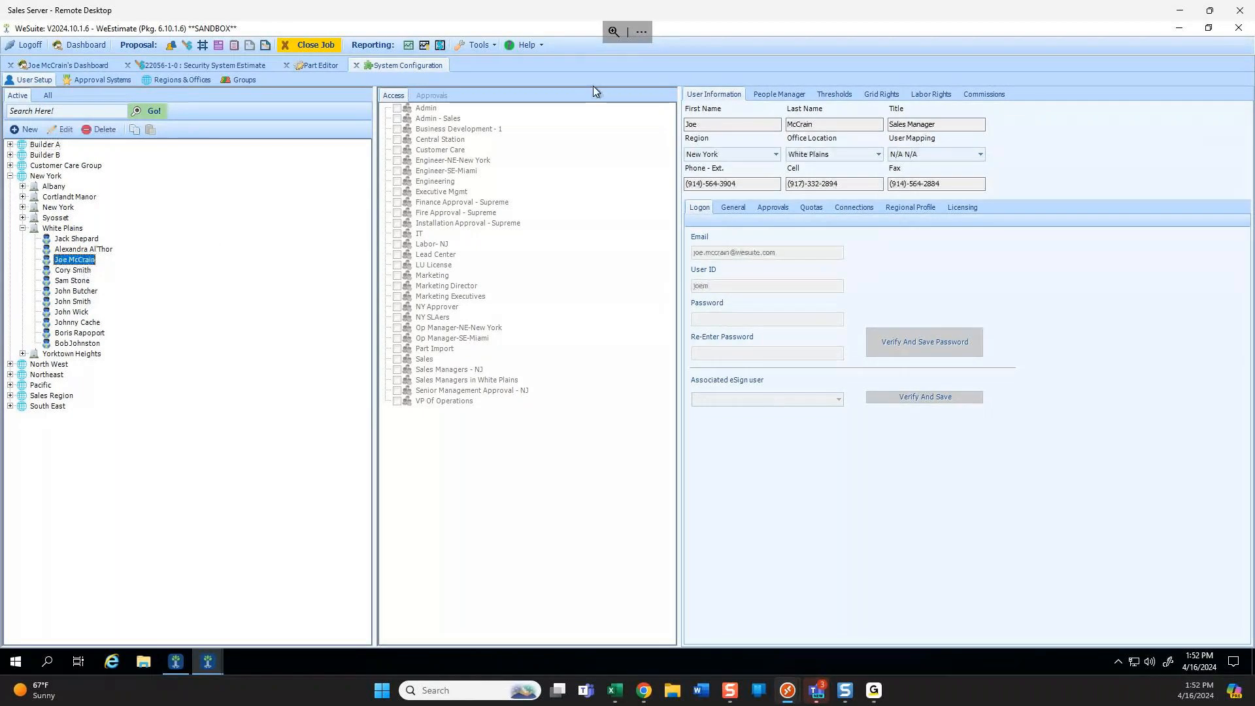
click(877, 95)
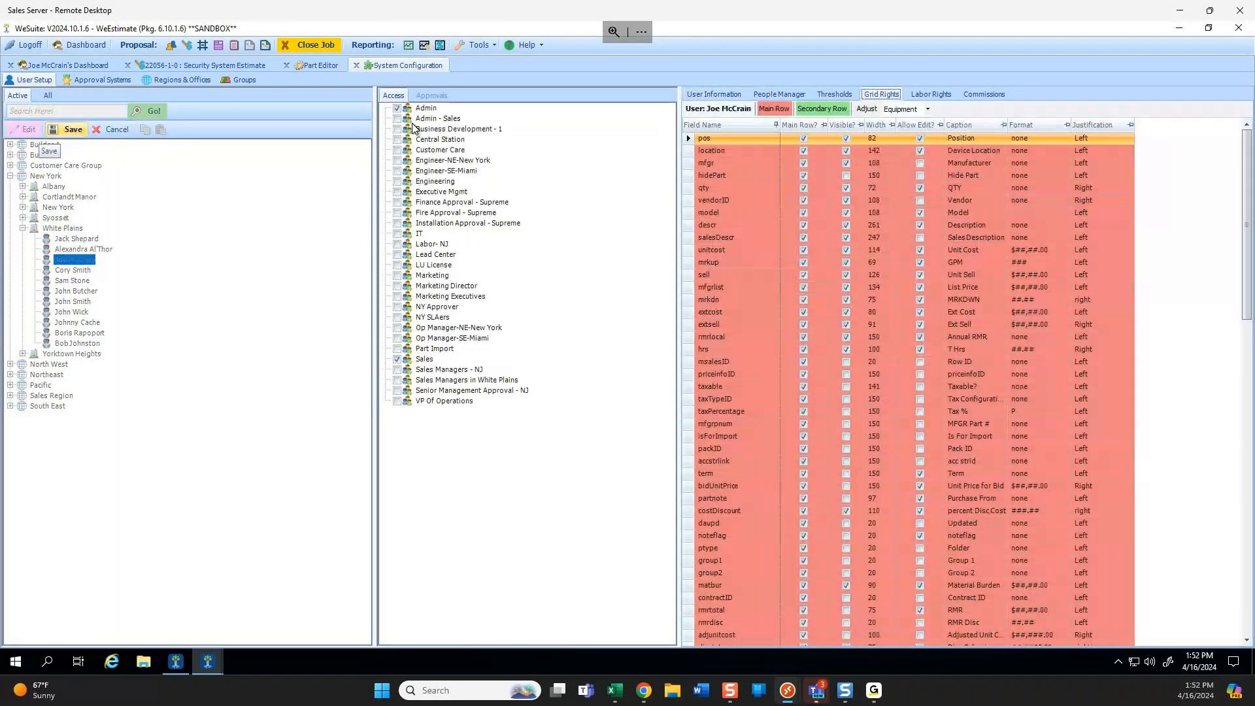
scroll(895, 193, down, 5)
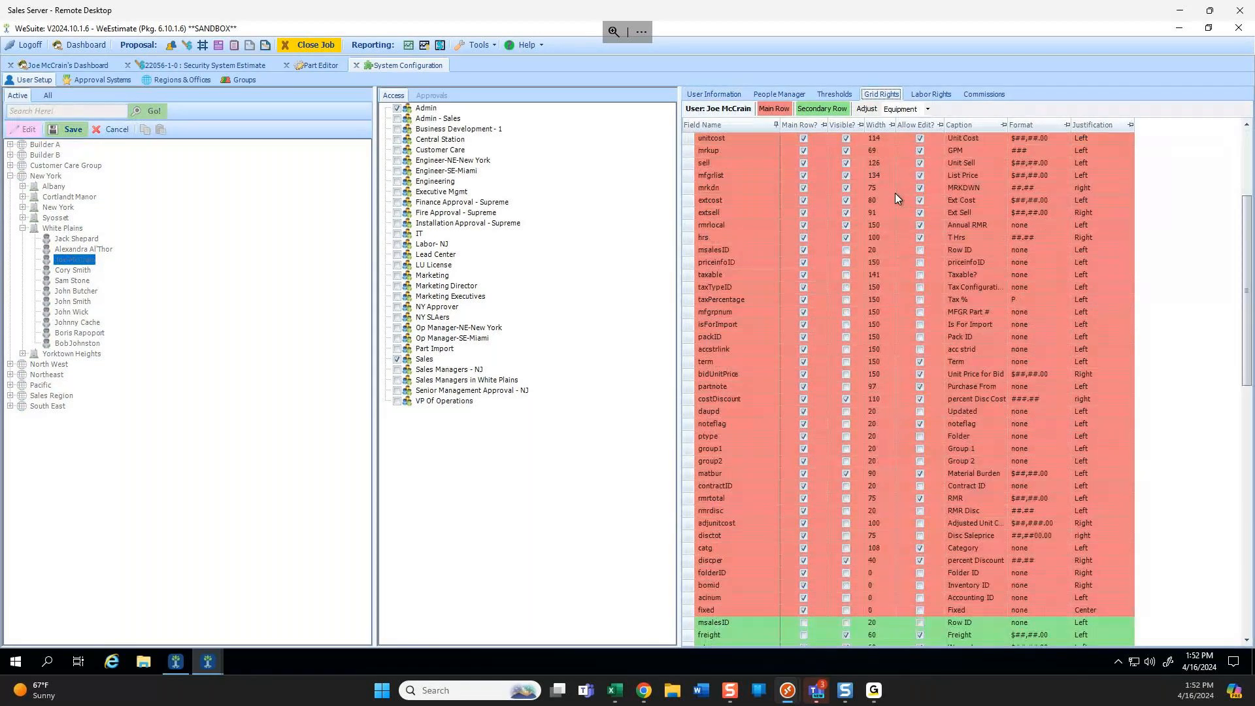
scroll(896, 193, up, 5)
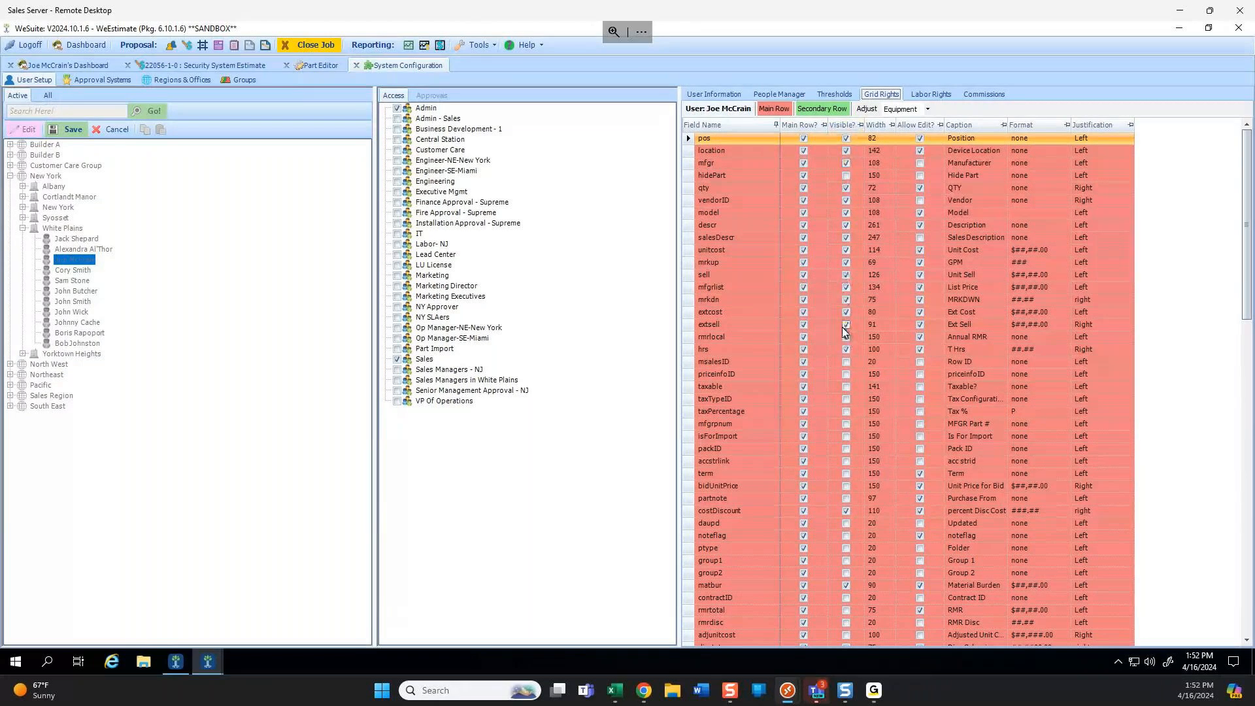
scroll(843, 332, down, 10)
scroll(843, 333, down, 2)
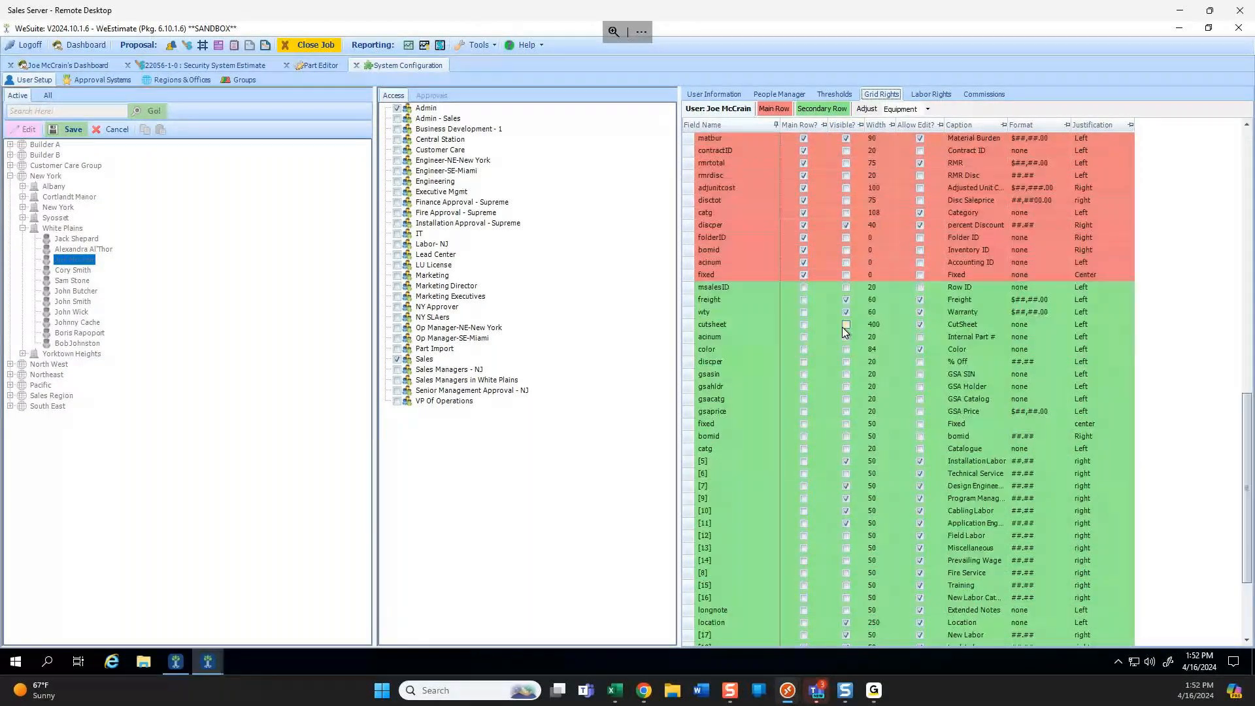
scroll(844, 332, up, 12)
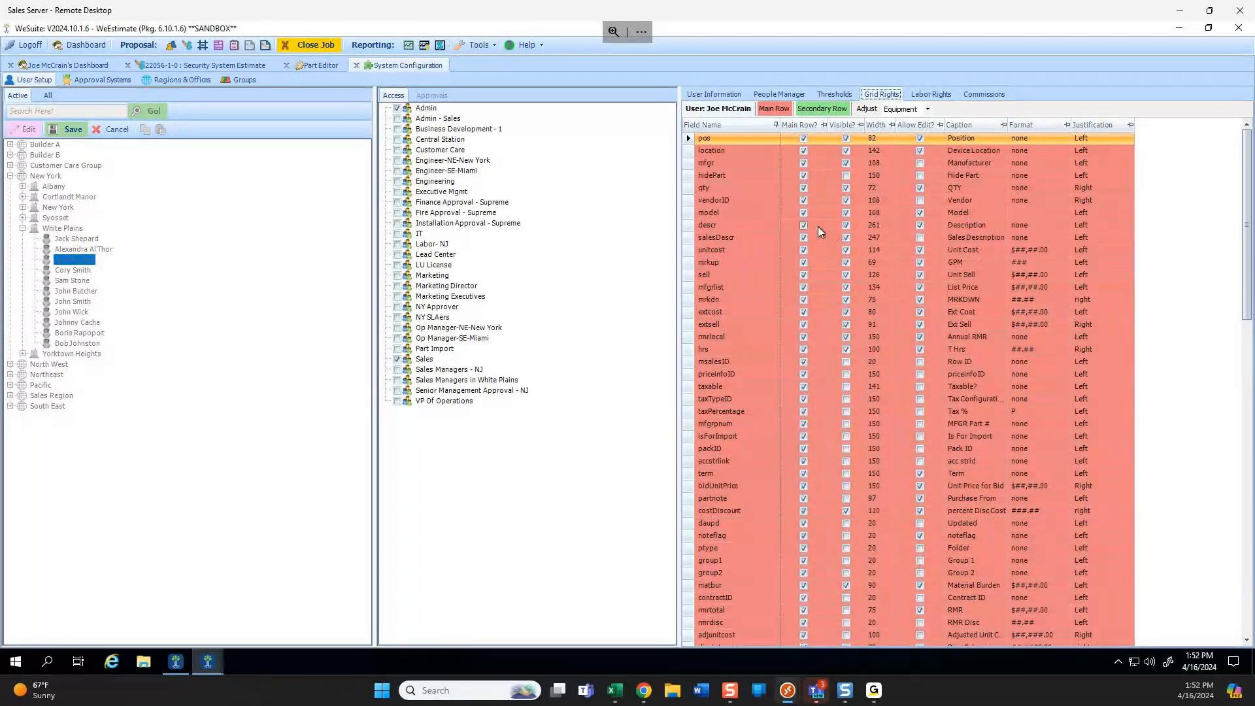
Narrow the Device Location column in the estimate's equipment grid and compare the grid with the user's grid rights in System Configuration.
click(213, 65)
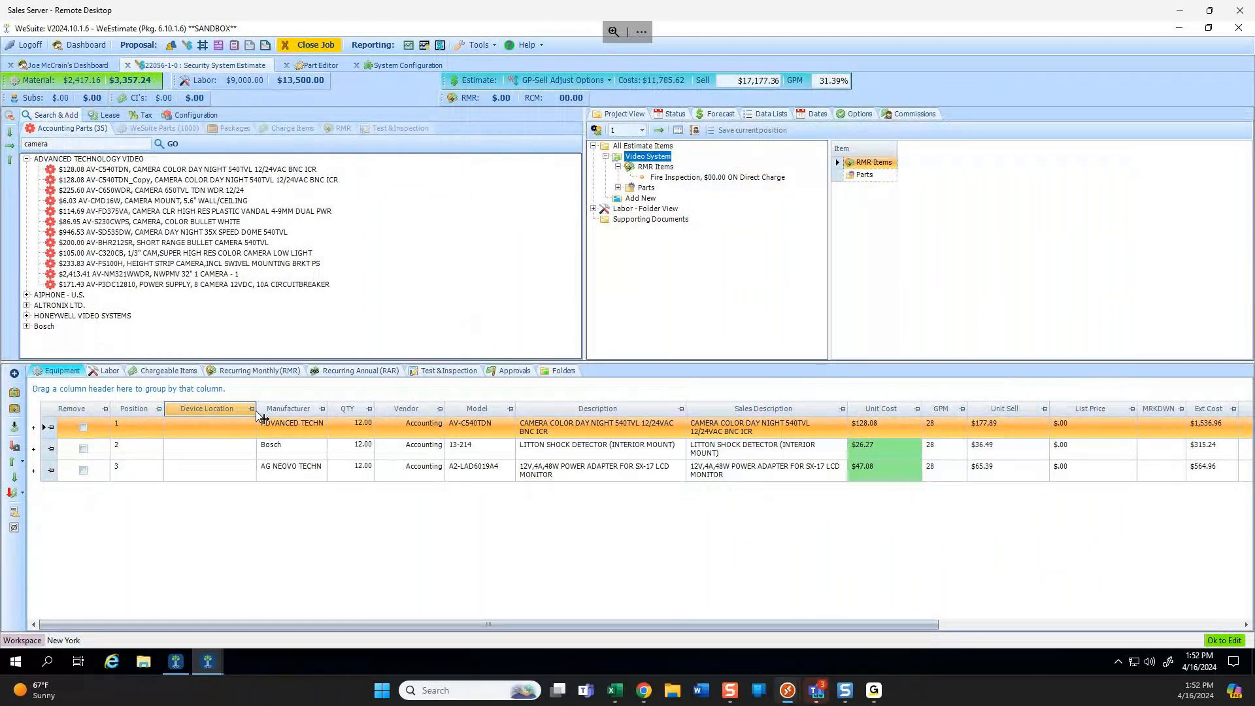
drag(256, 411, 168, 410)
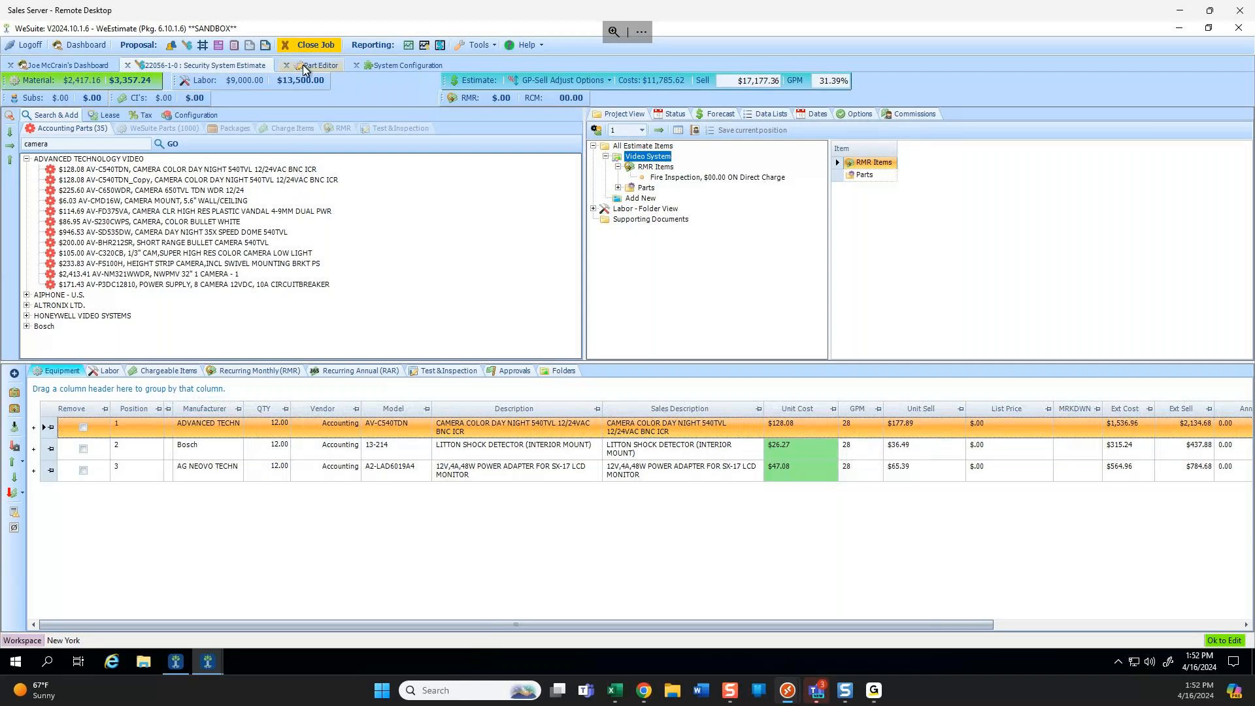
click(390, 66)
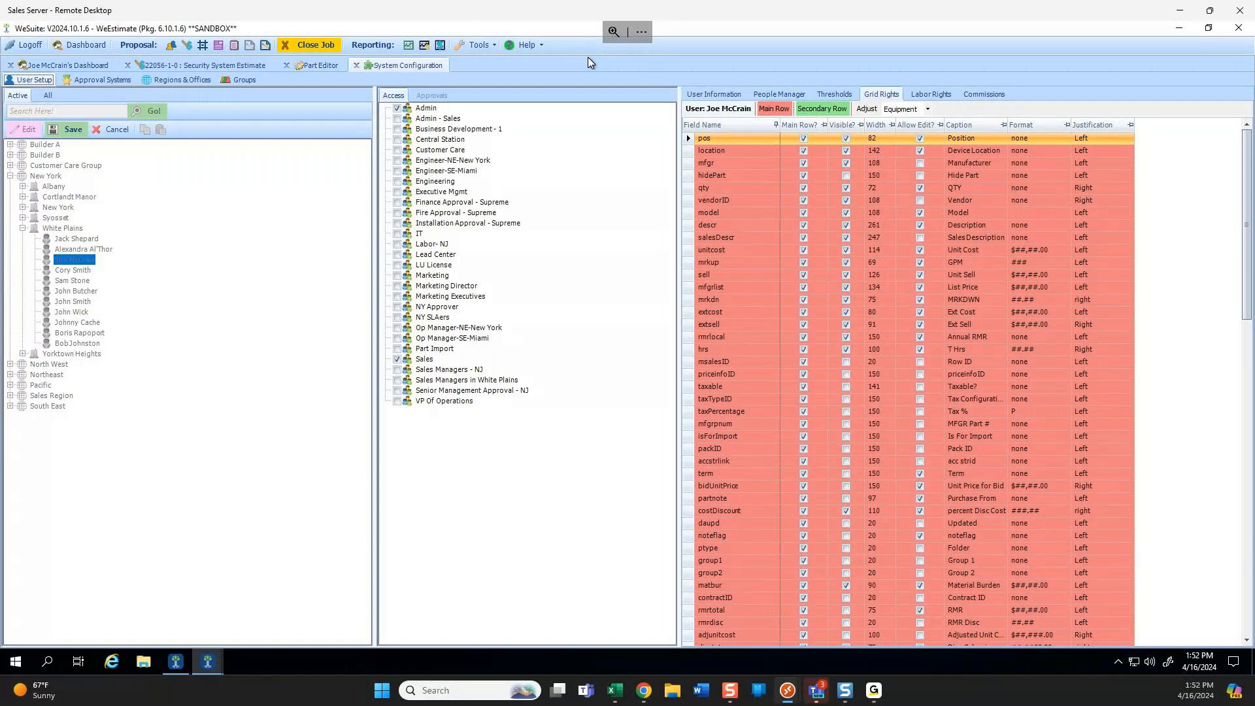
click(205, 65)
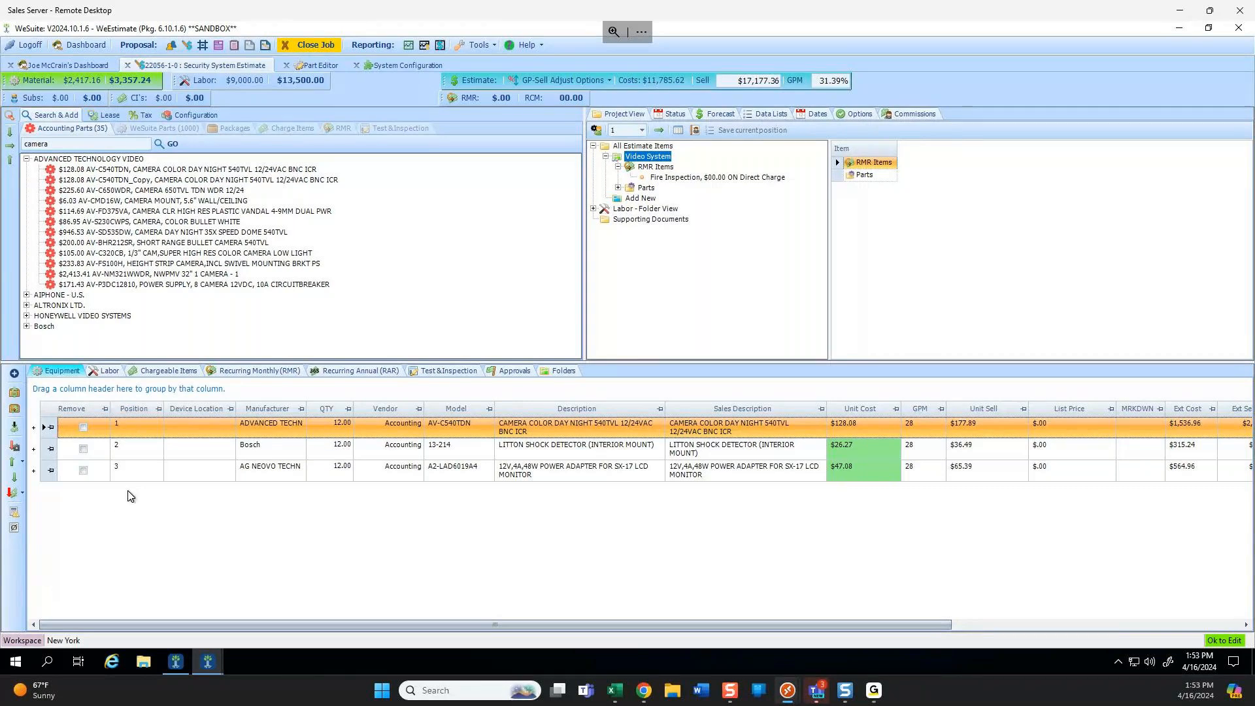
click(402, 66)
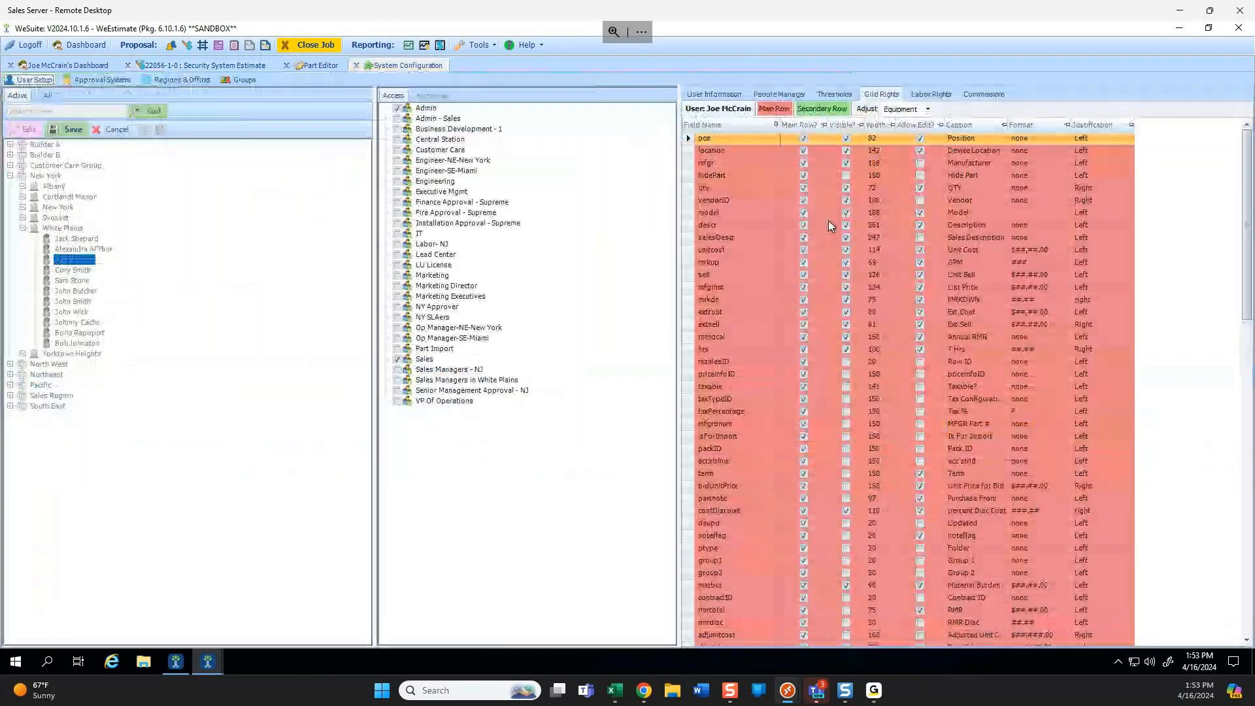
Make the Hide Part field visible in the user's main row equipment grid rights and reload the Security System estimate to use it.
click(847, 175)
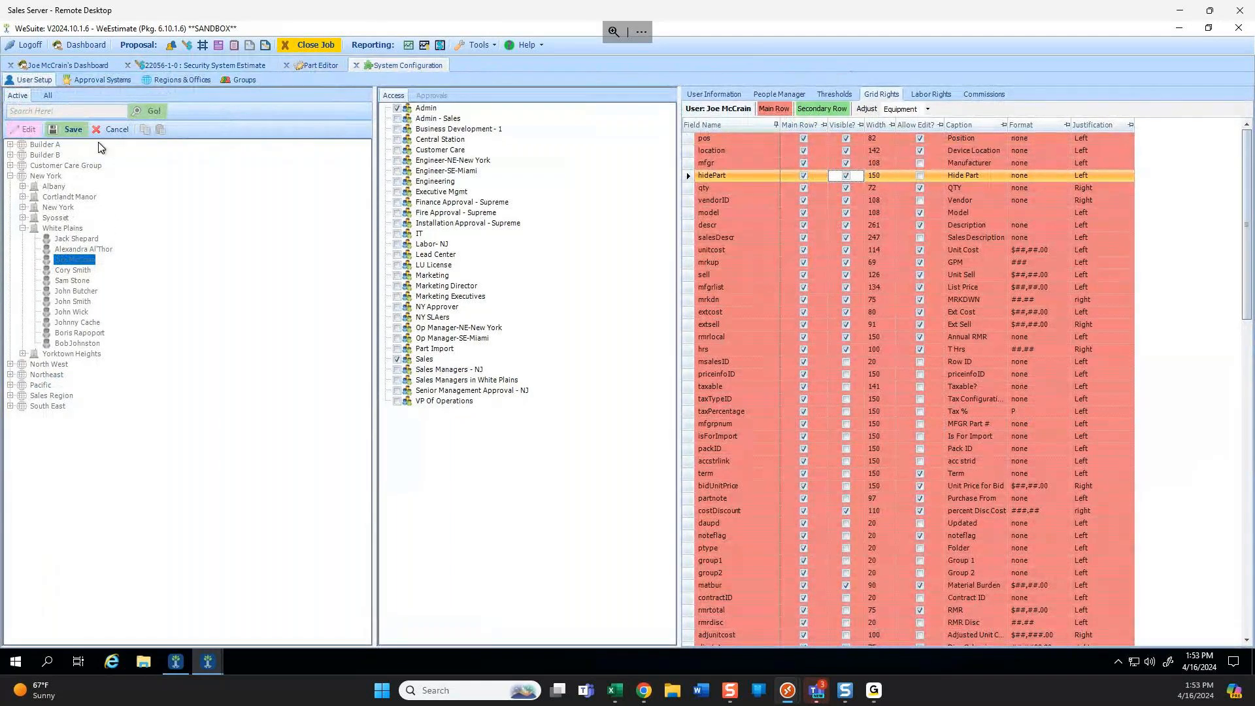
click(71, 129)
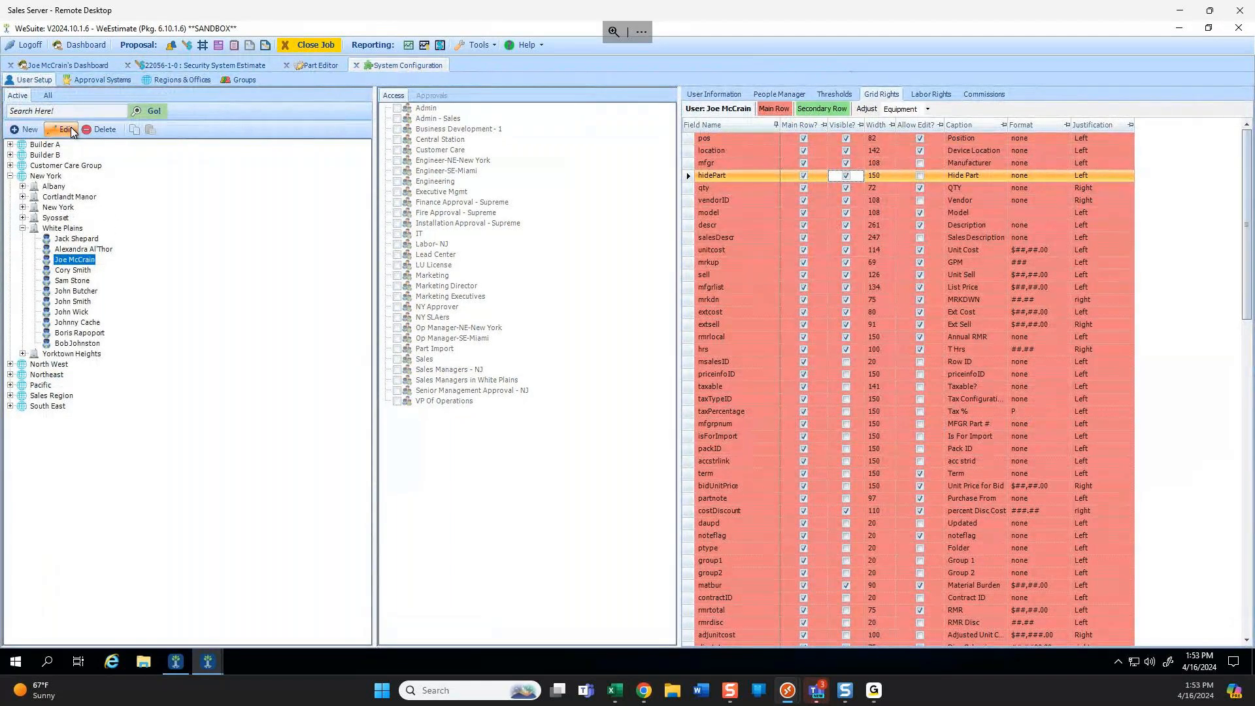
click(312, 44)
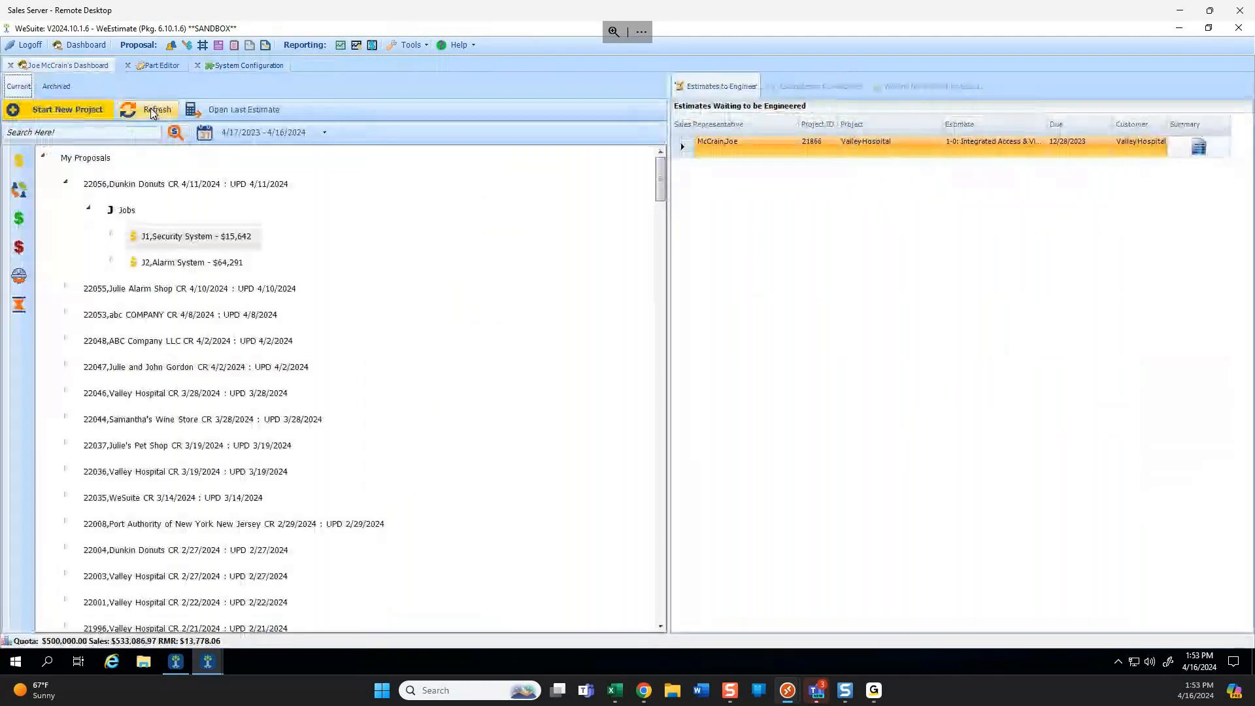
click(152, 111)
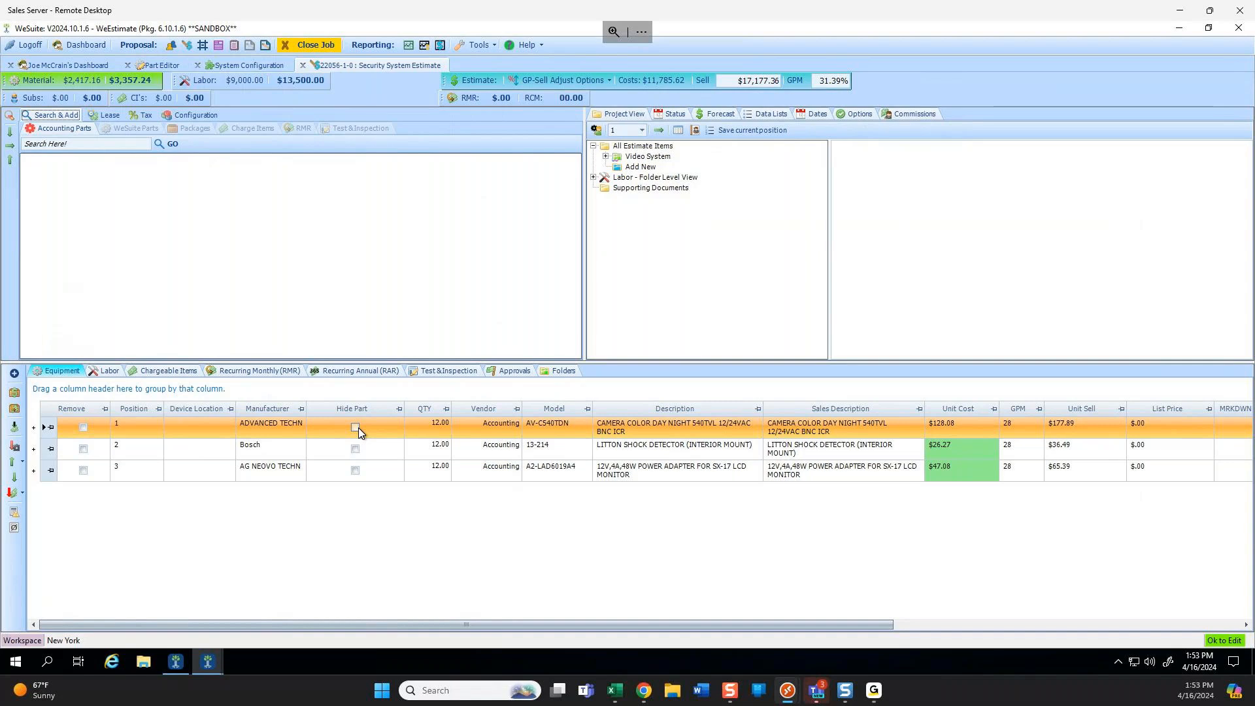
click(359, 472)
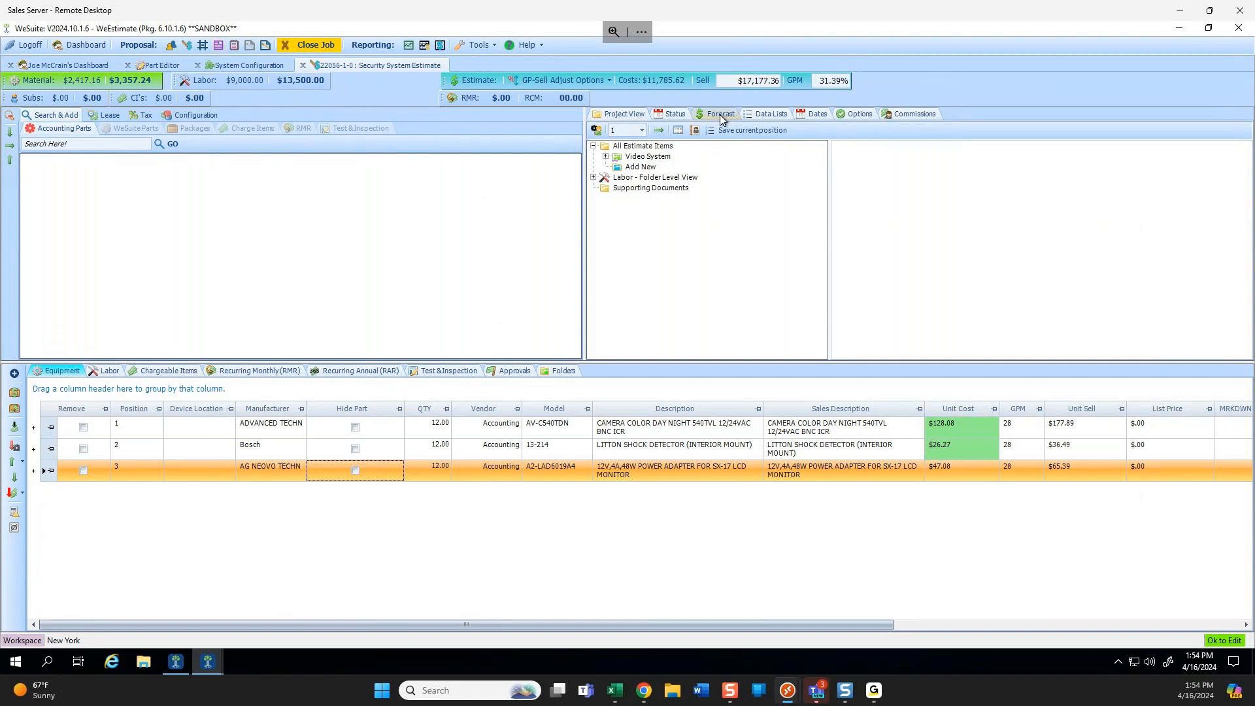
Review the estimate's data lists, dates, options and status information, including the work order and purchase order fields.
click(779, 113)
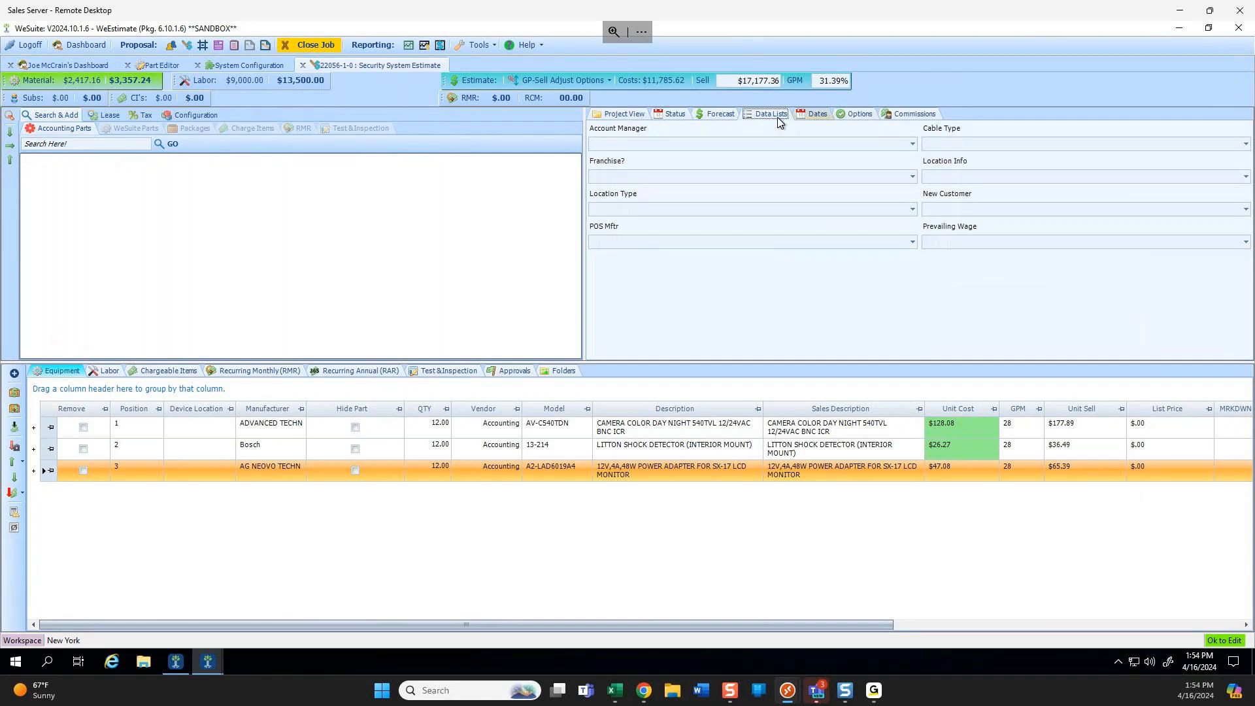
click(821, 114)
click(860, 113)
click(748, 115)
click(670, 114)
scroll(775, 236, down, 3)
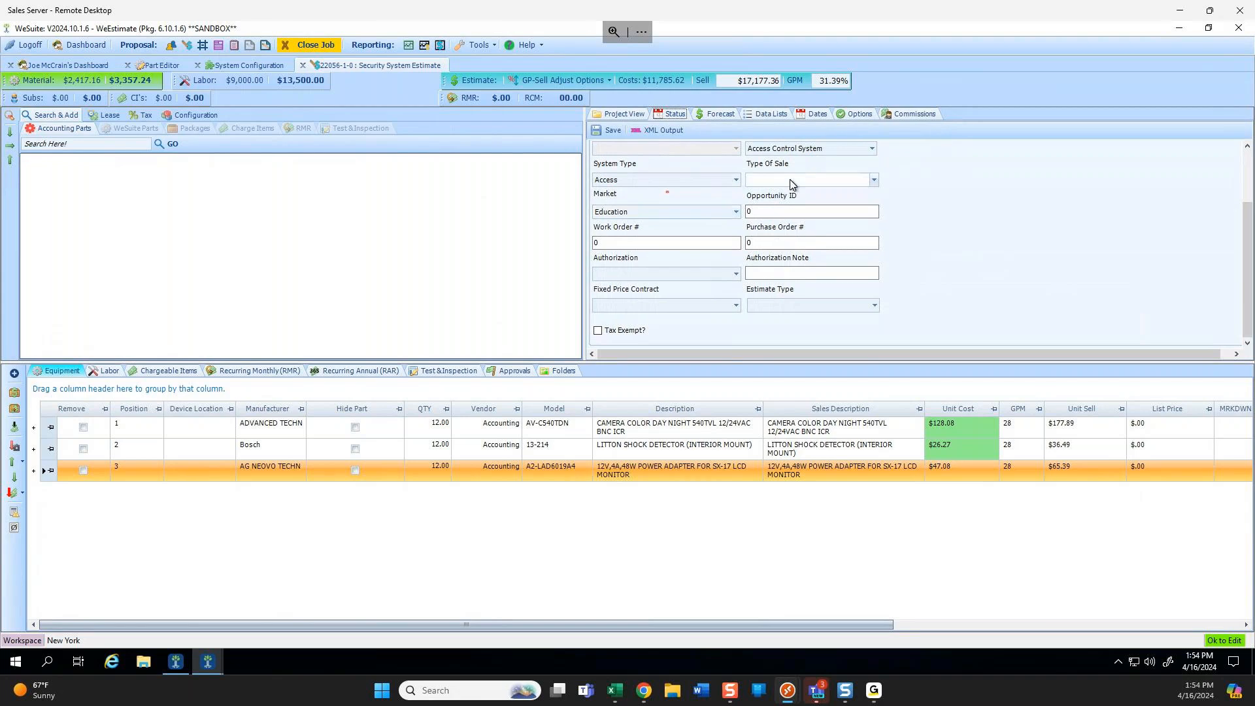
click(783, 244)
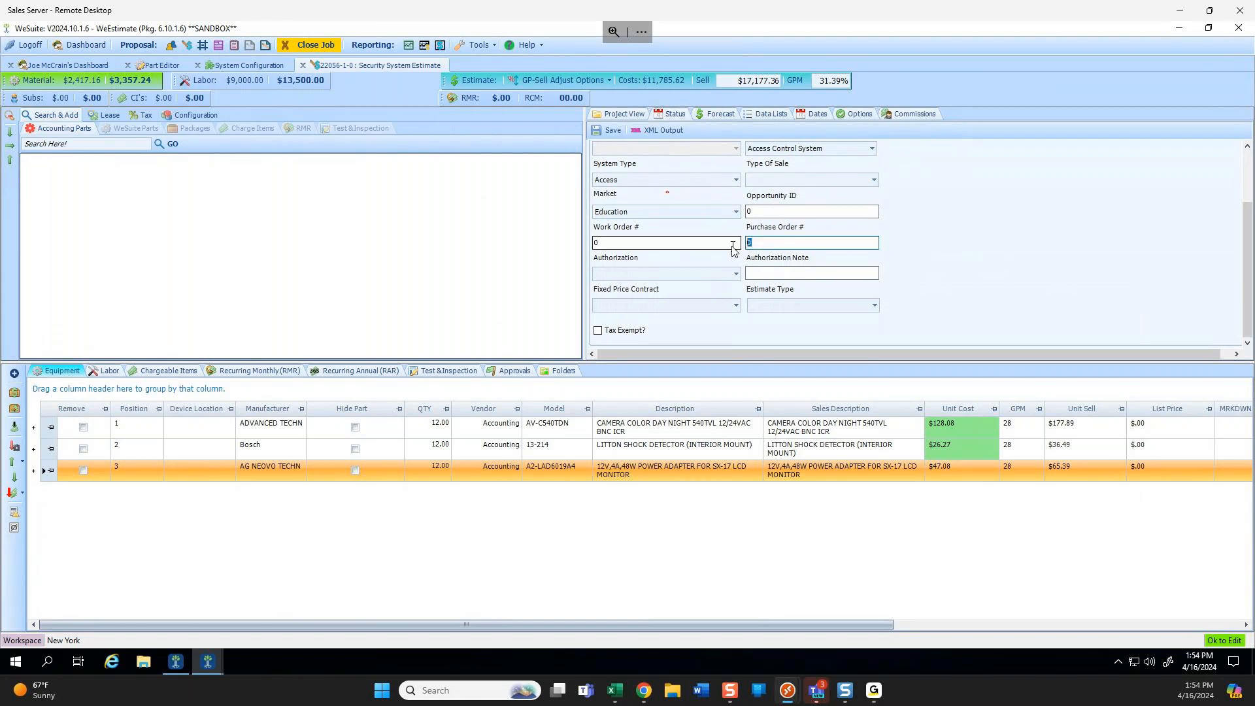
click(622, 245)
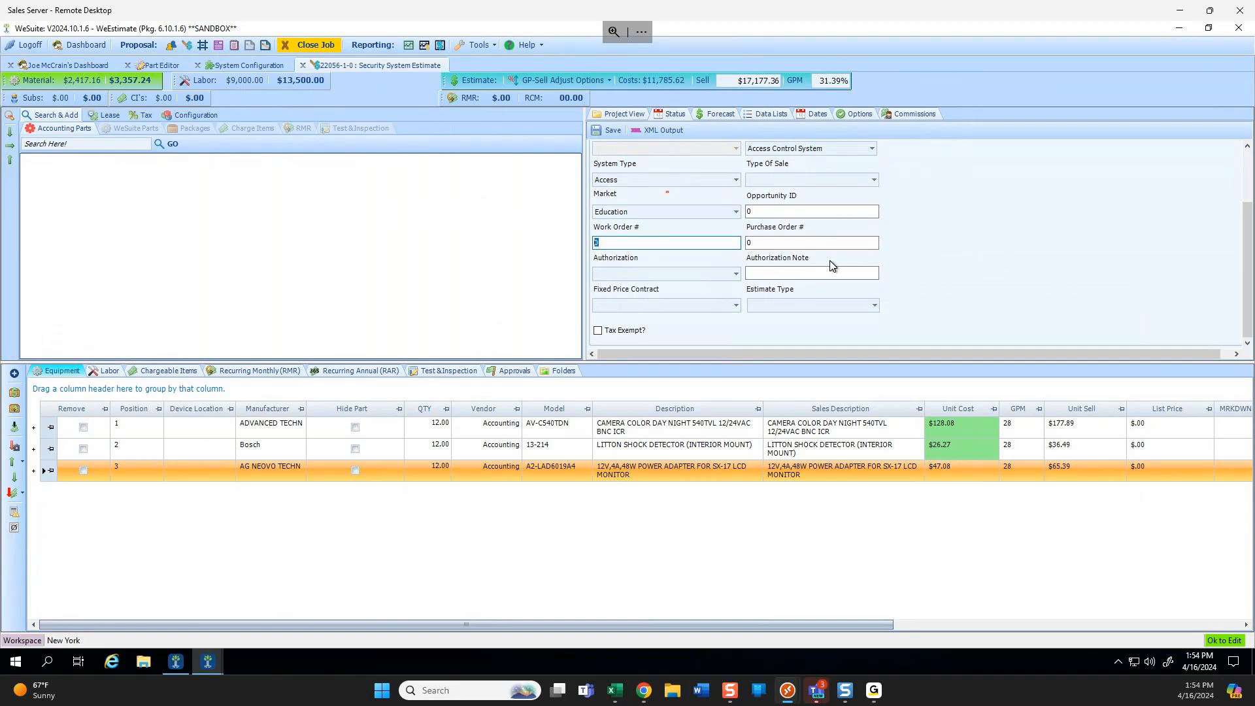
Fill in the estimate's data lists with an account manager, Franchise No, Cable Type CAT5 and Prevailing Wage No.
click(773, 114)
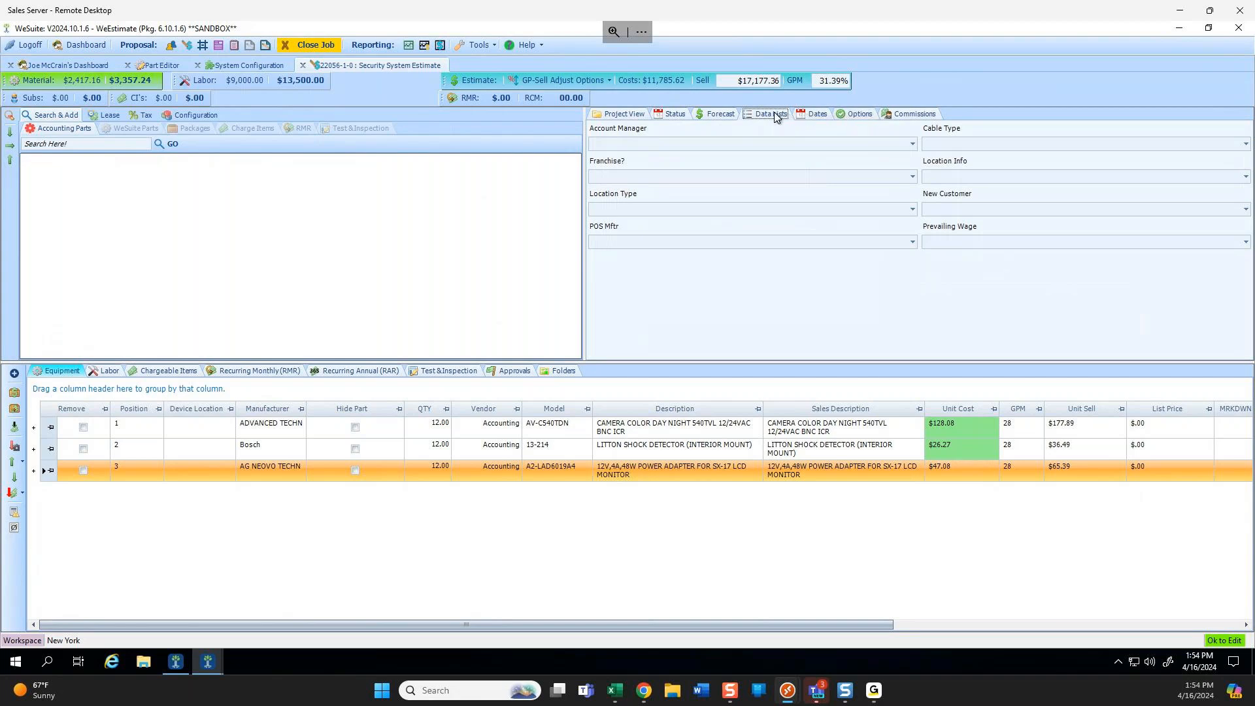
click(912, 176)
click(659, 191)
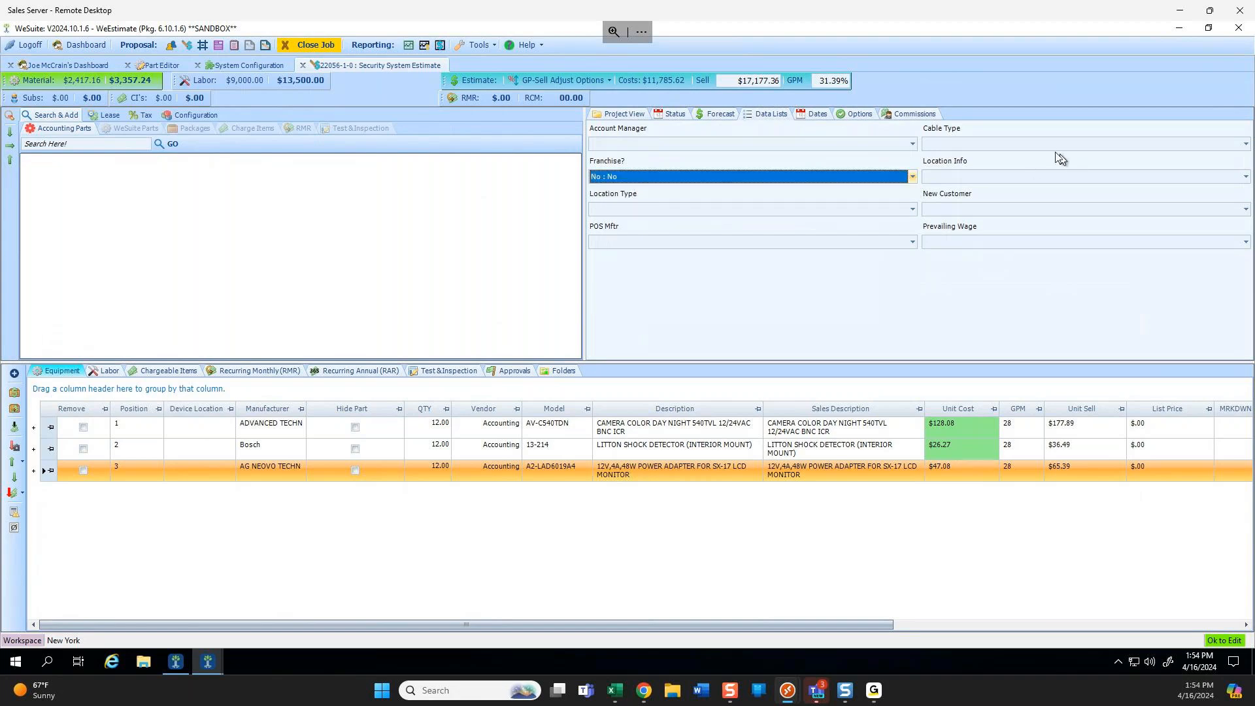
click(1050, 148)
click(1033, 162)
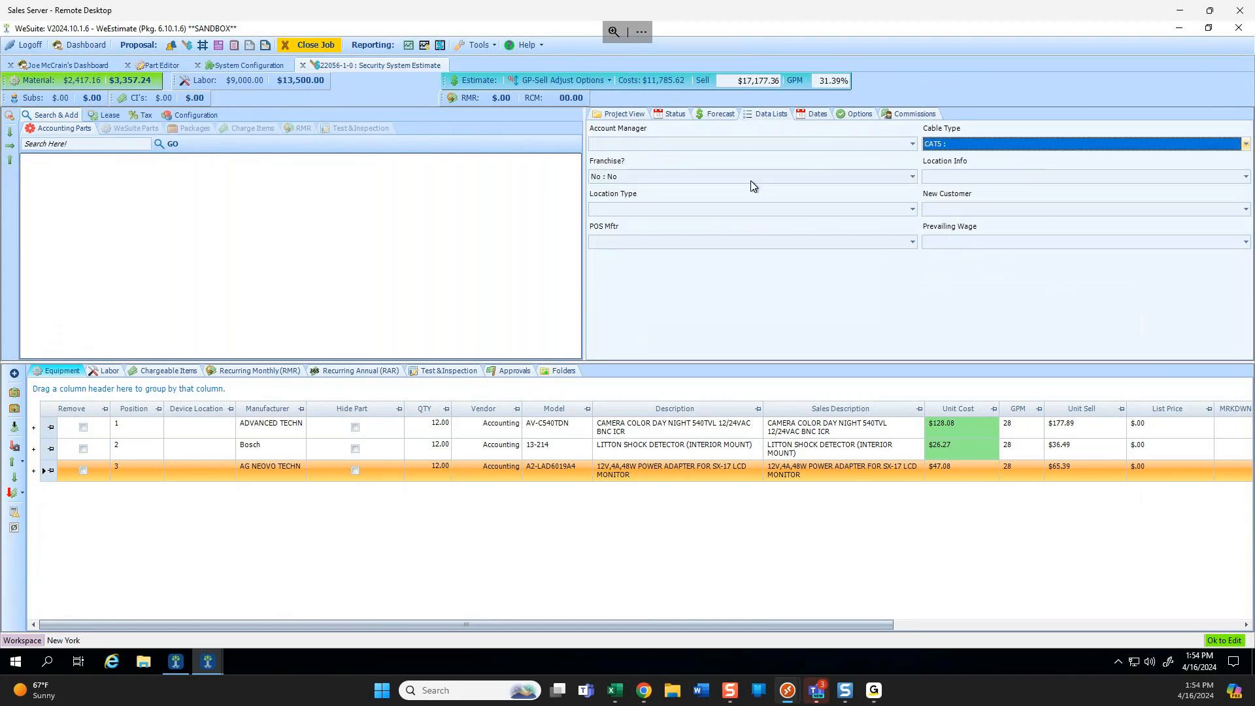
click(717, 146)
click(708, 157)
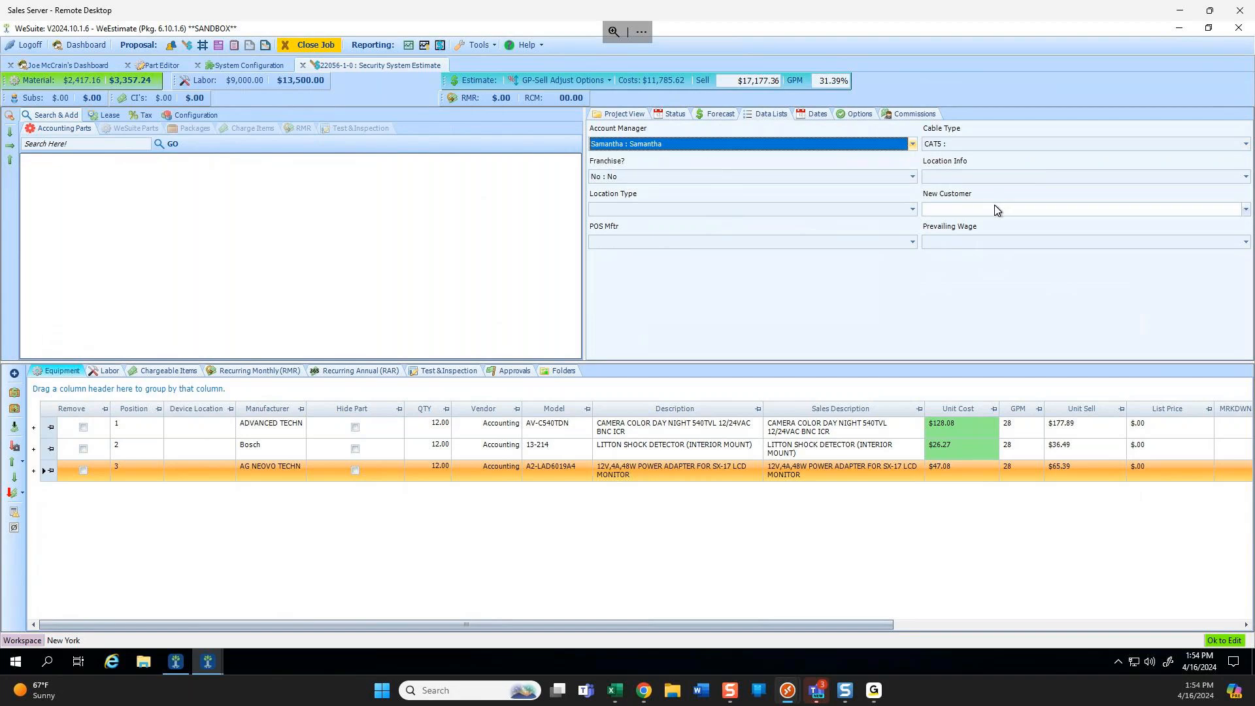
click(987, 240)
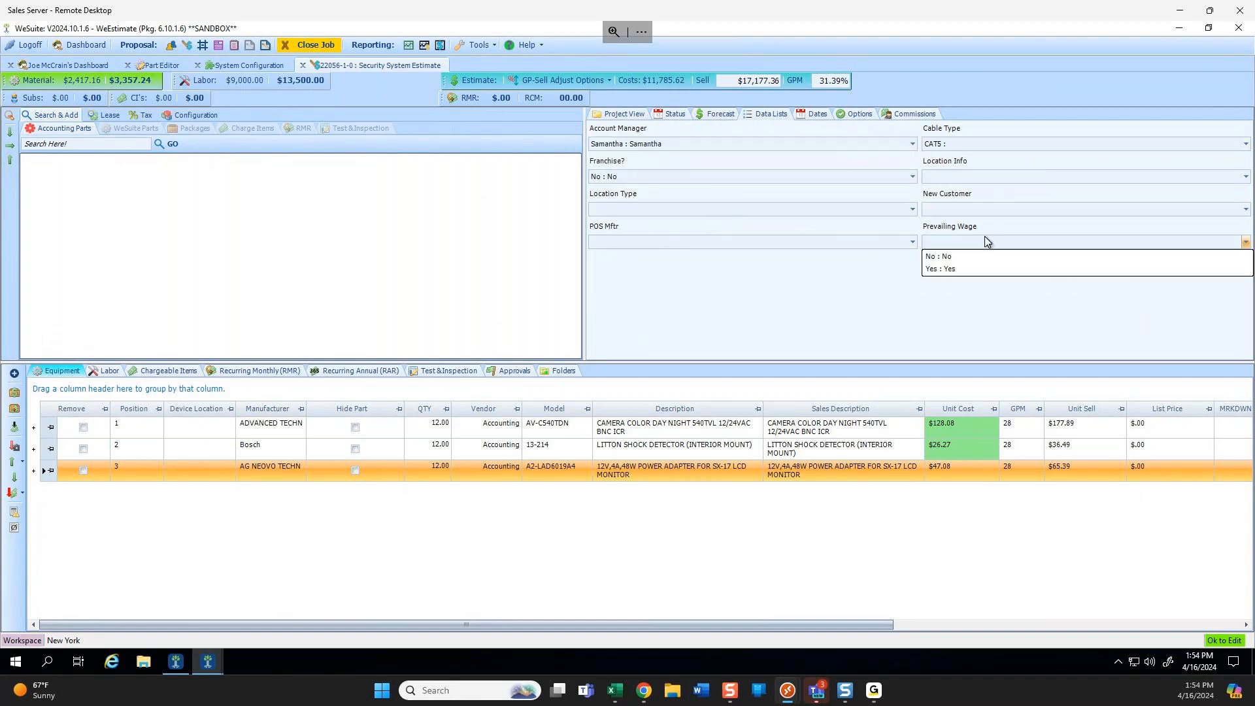
click(958, 257)
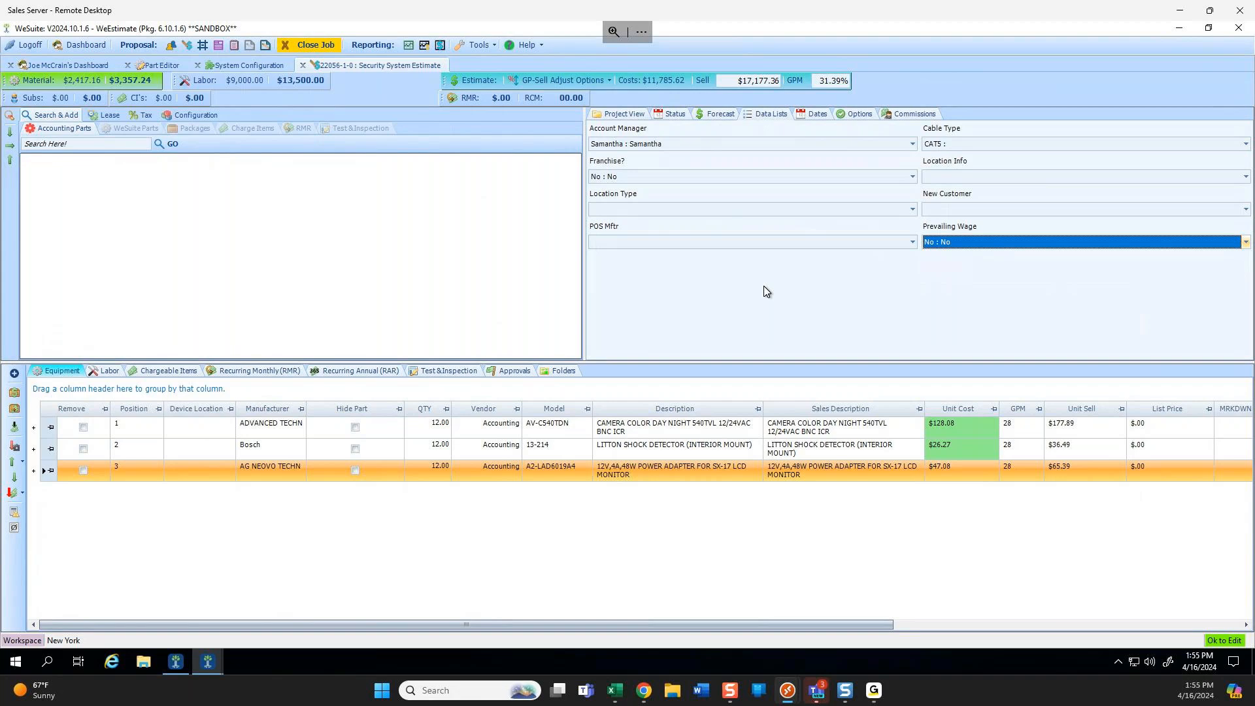
Set the estimate's Cancellation Date to 04/14/2025.
click(819, 113)
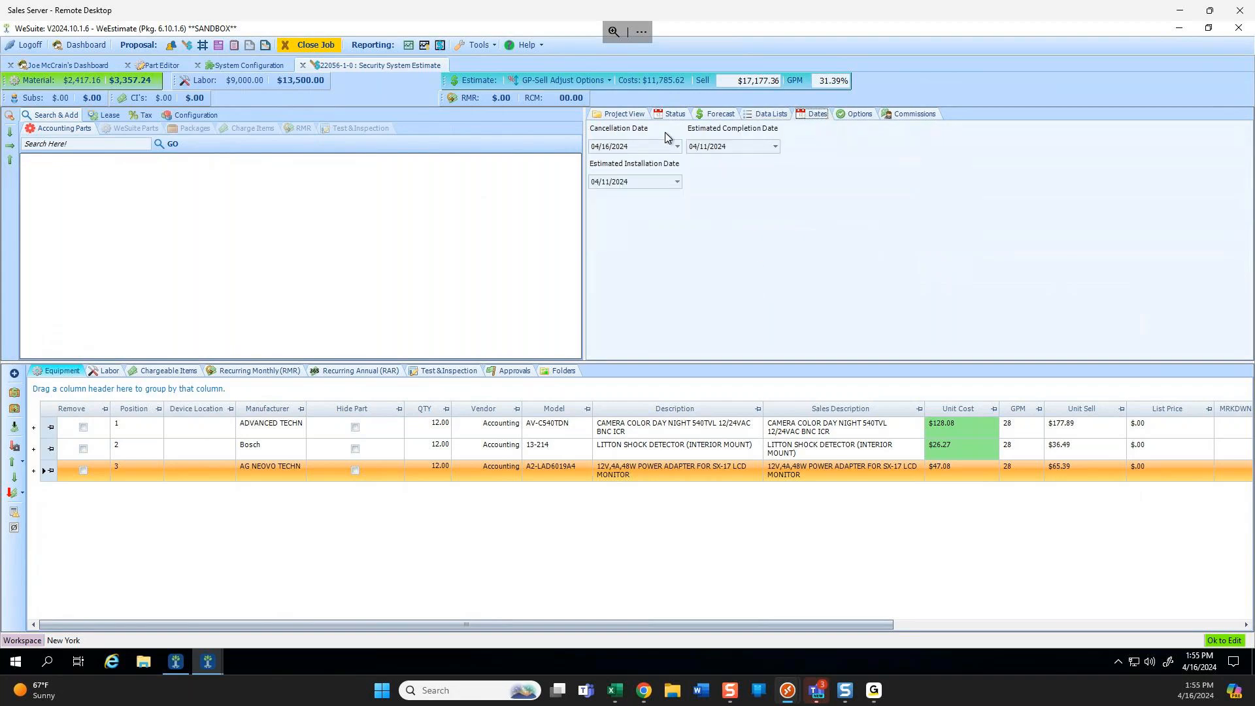
click(677, 146)
click(675, 166)
click(675, 166)
click(676, 166)
click(676, 166)
click(675, 165)
click(676, 166)
click(675, 166)
click(676, 165)
click(675, 165)
click(675, 165)
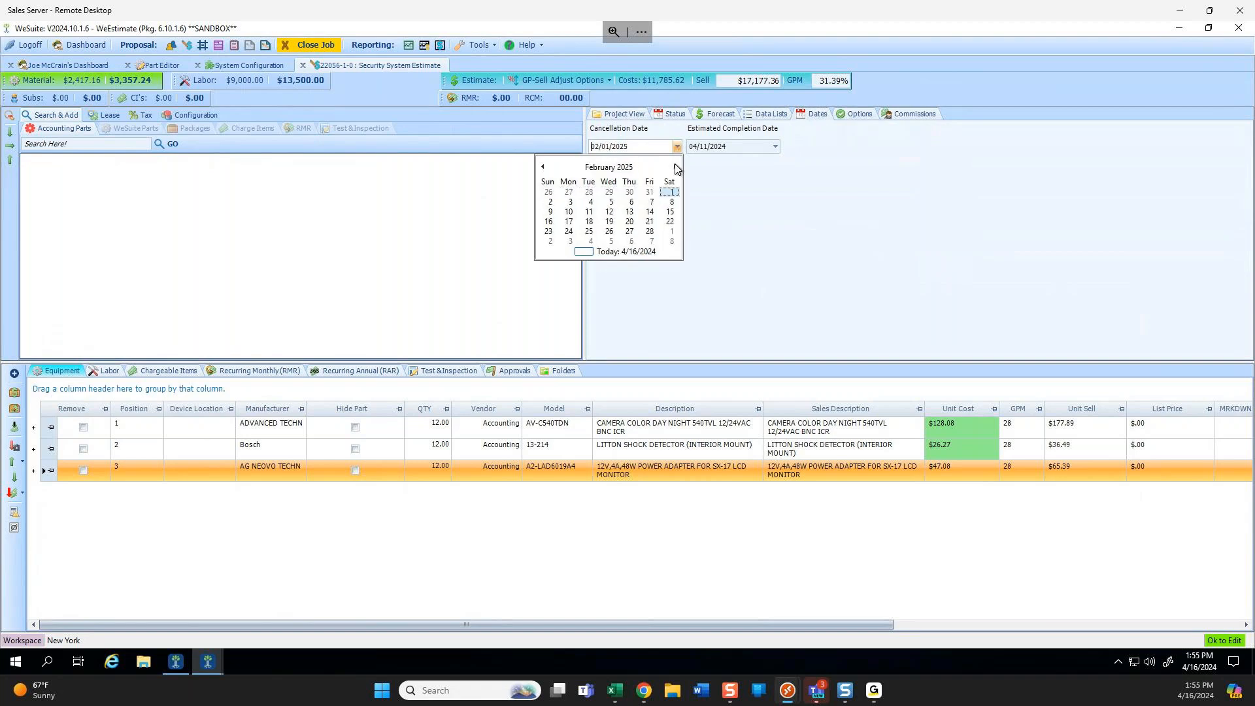
click(675, 166)
click(676, 165)
click(570, 212)
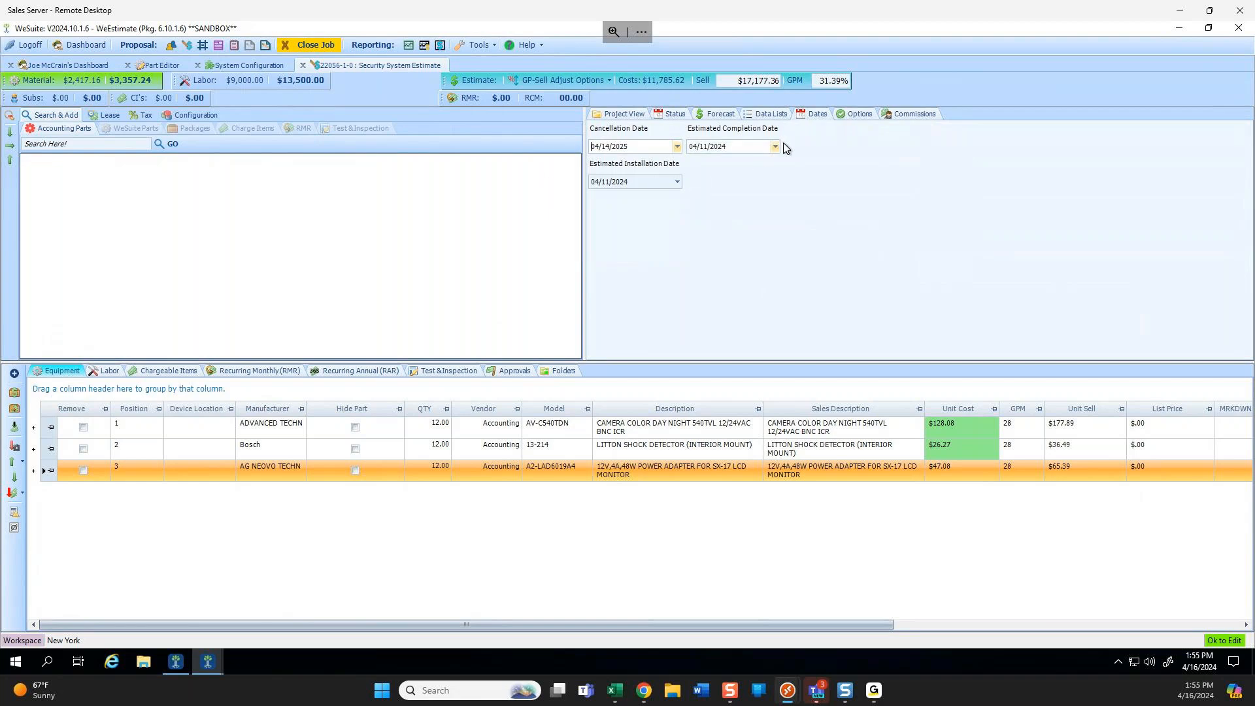
Set the Estimated Completion Date to 07/14/2024 and the Estimated Installation Date to 04/30/2024.
click(775, 147)
click(774, 166)
click(774, 166)
click(773, 166)
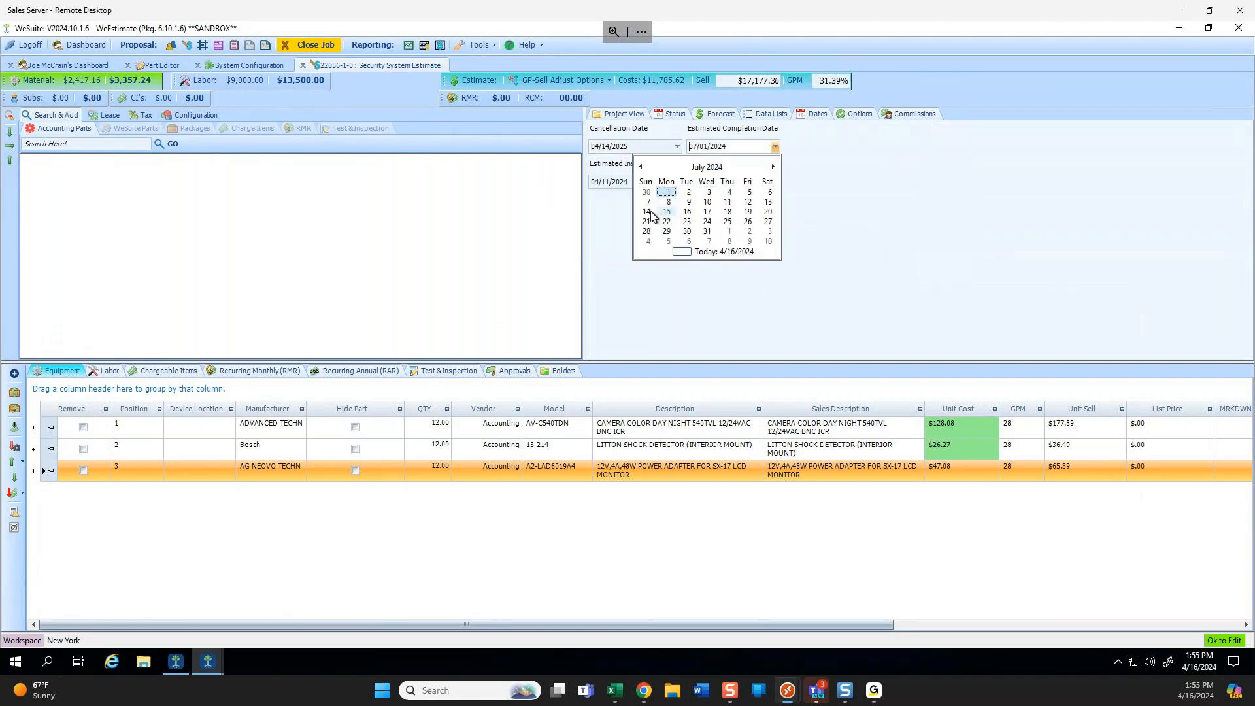
click(646, 211)
click(677, 182)
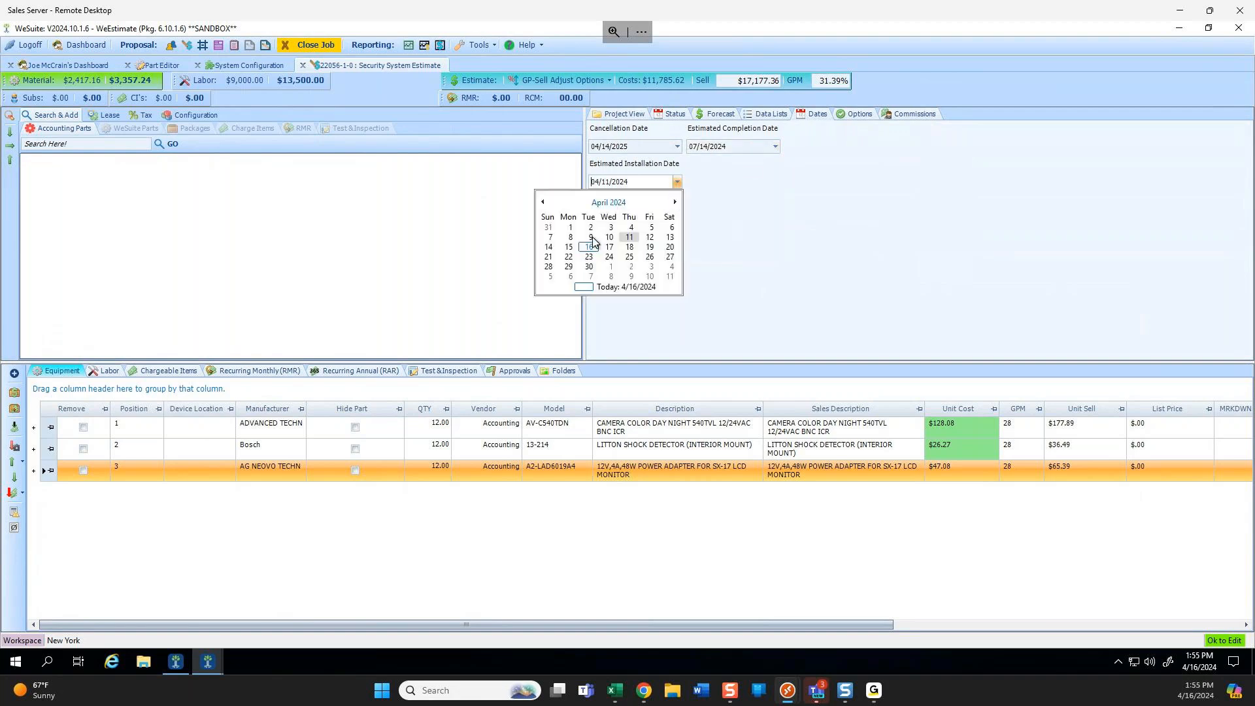
click(589, 266)
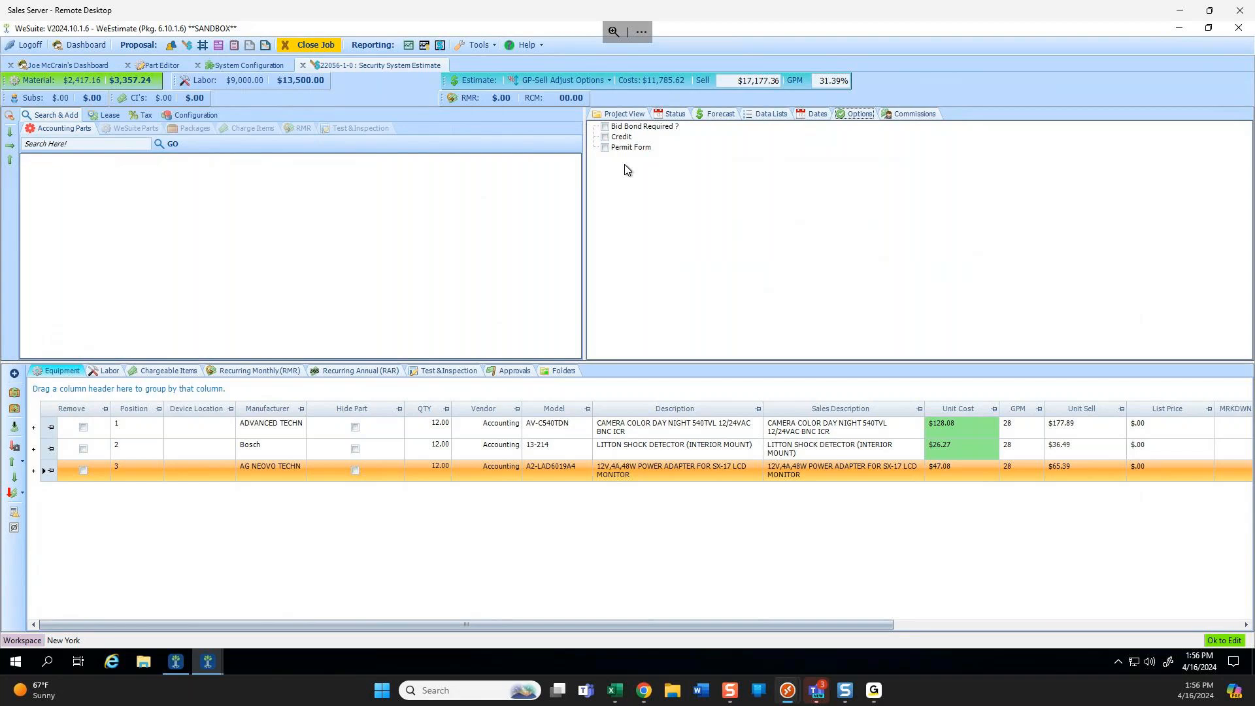
Enable the Credit and Permit Form options for the estimate.
click(604, 137)
click(605, 149)
Open the Appearances settings in Program Options and examine the custom dates and item lists.
click(470, 48)
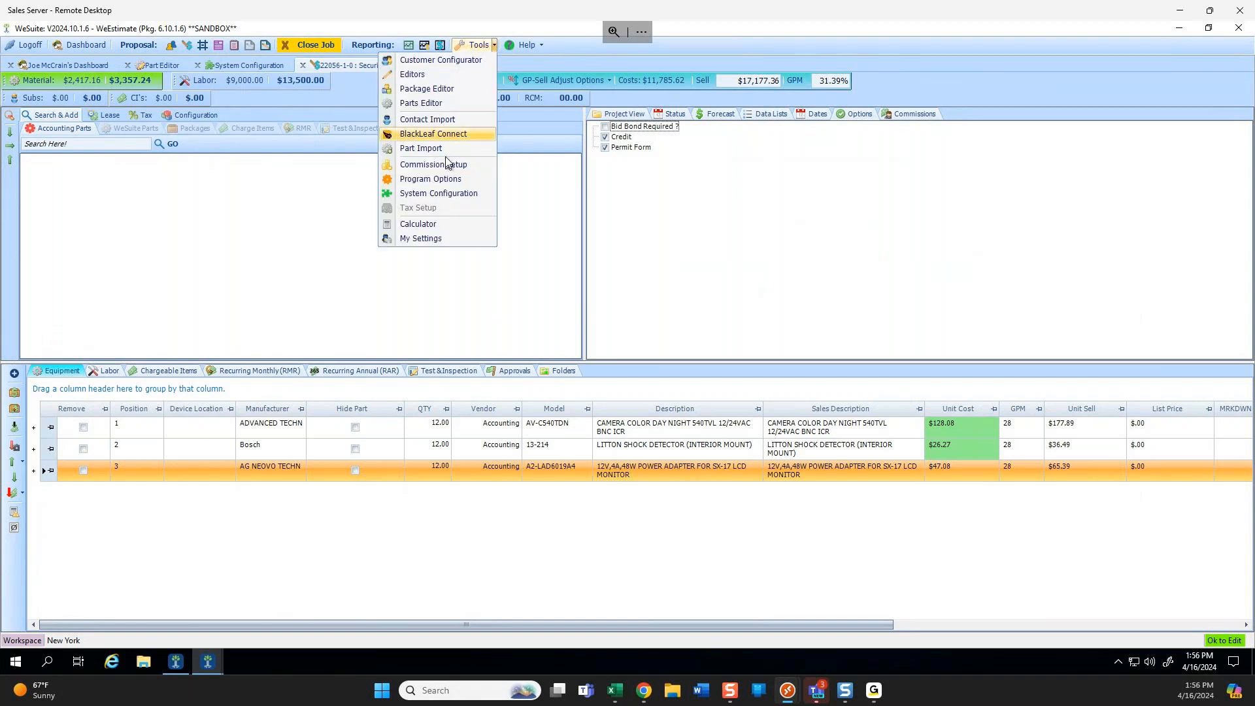
click(412, 165)
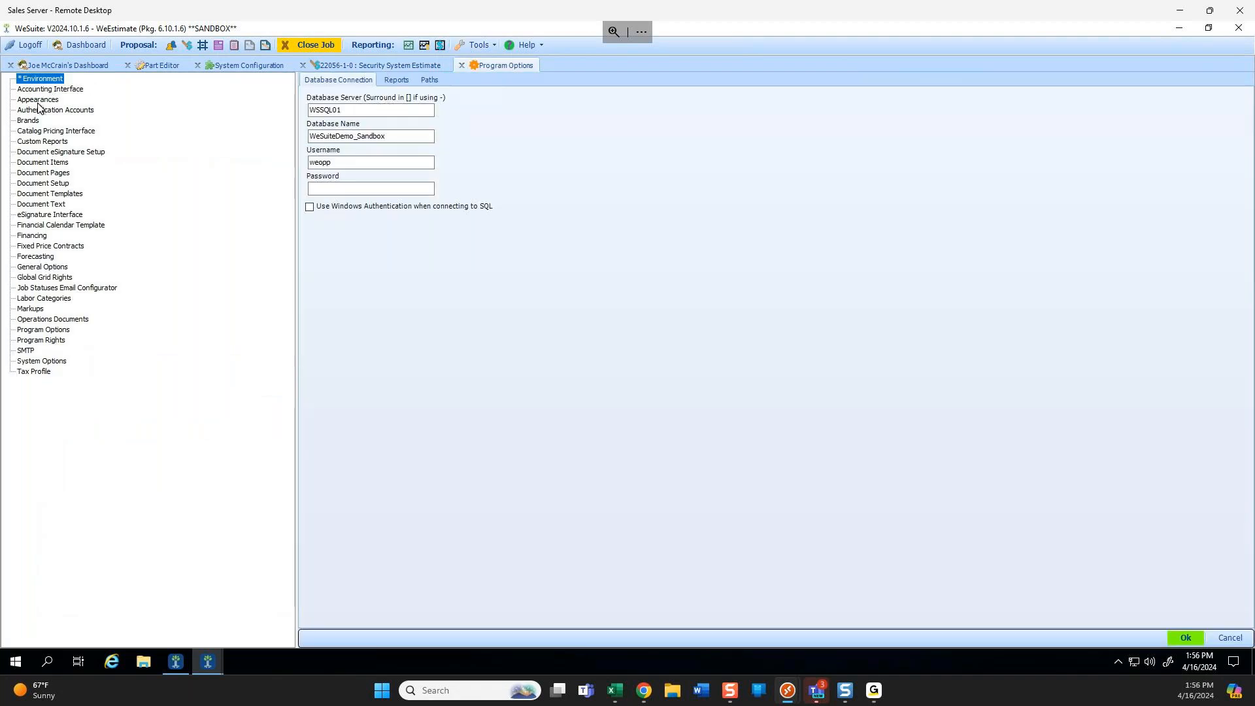
click(38, 101)
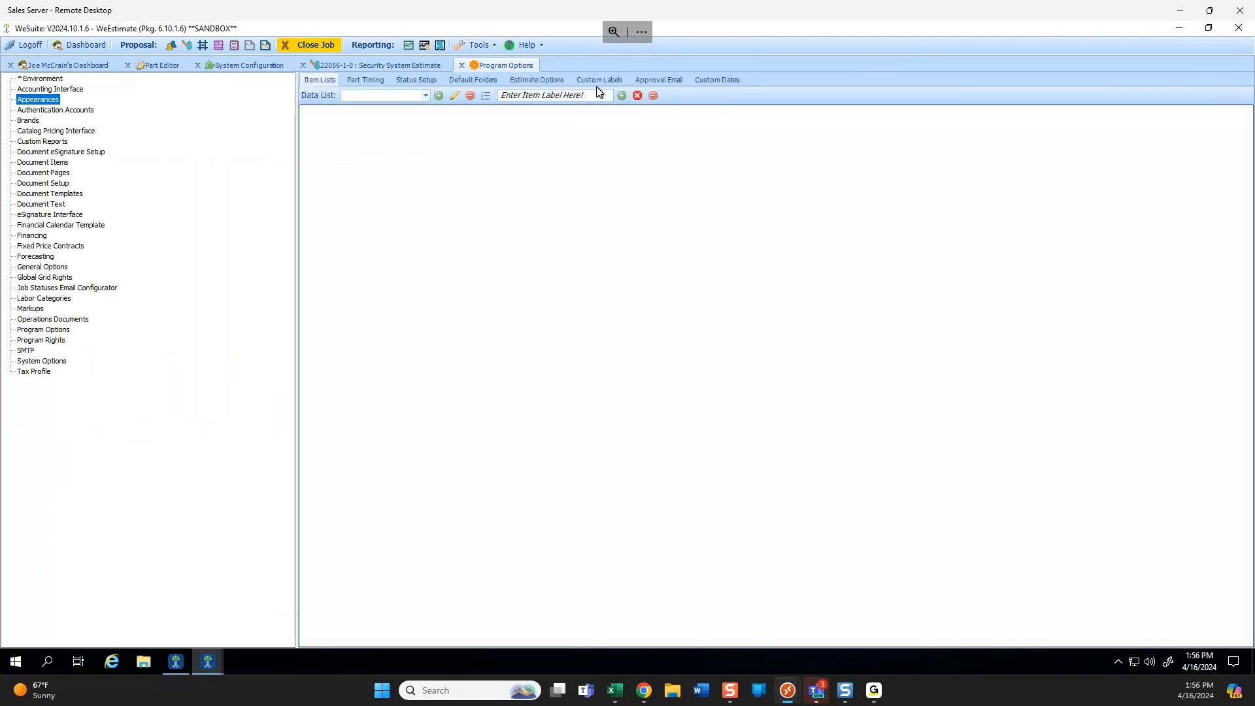
click(710, 81)
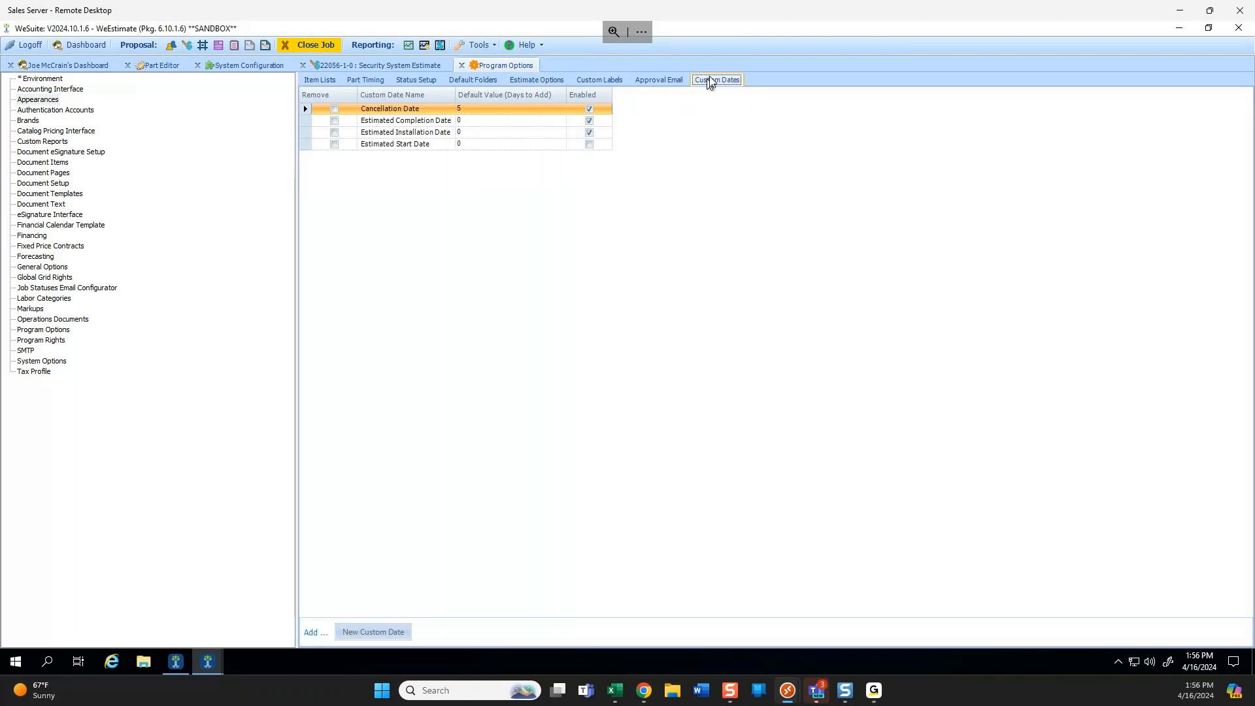
click(320, 80)
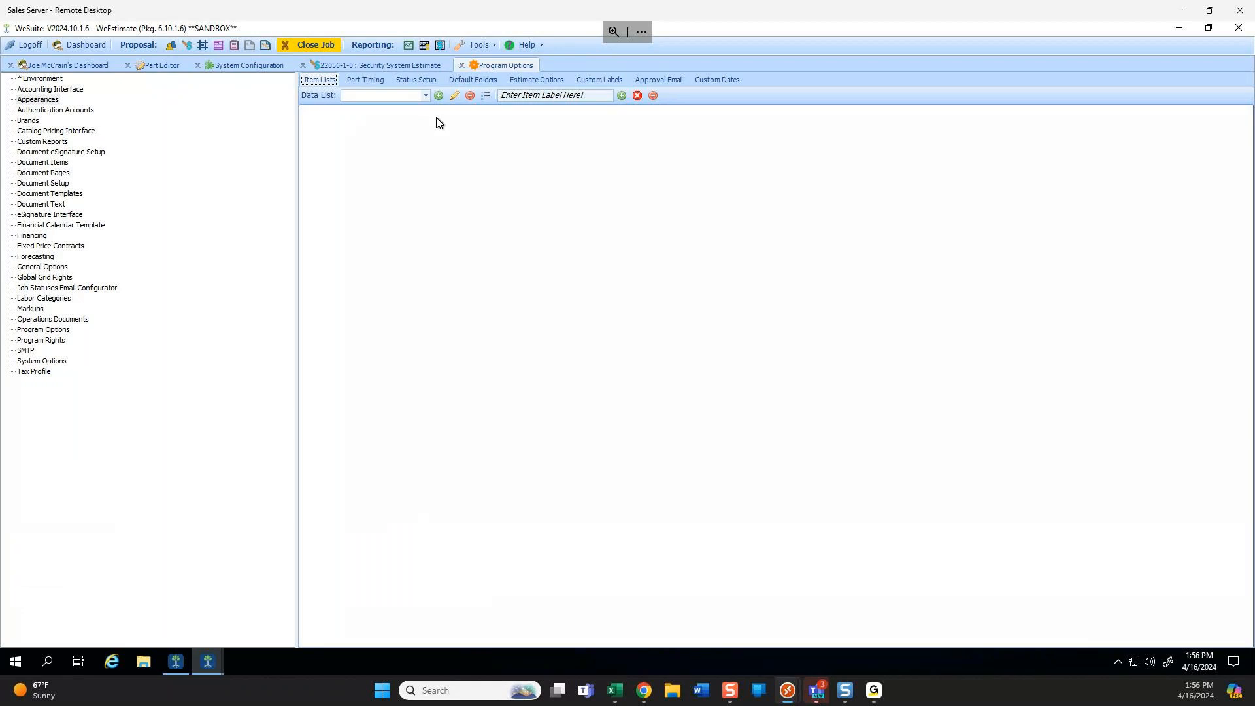
Return to the Security System estimate and review its status details and project view.
click(396, 68)
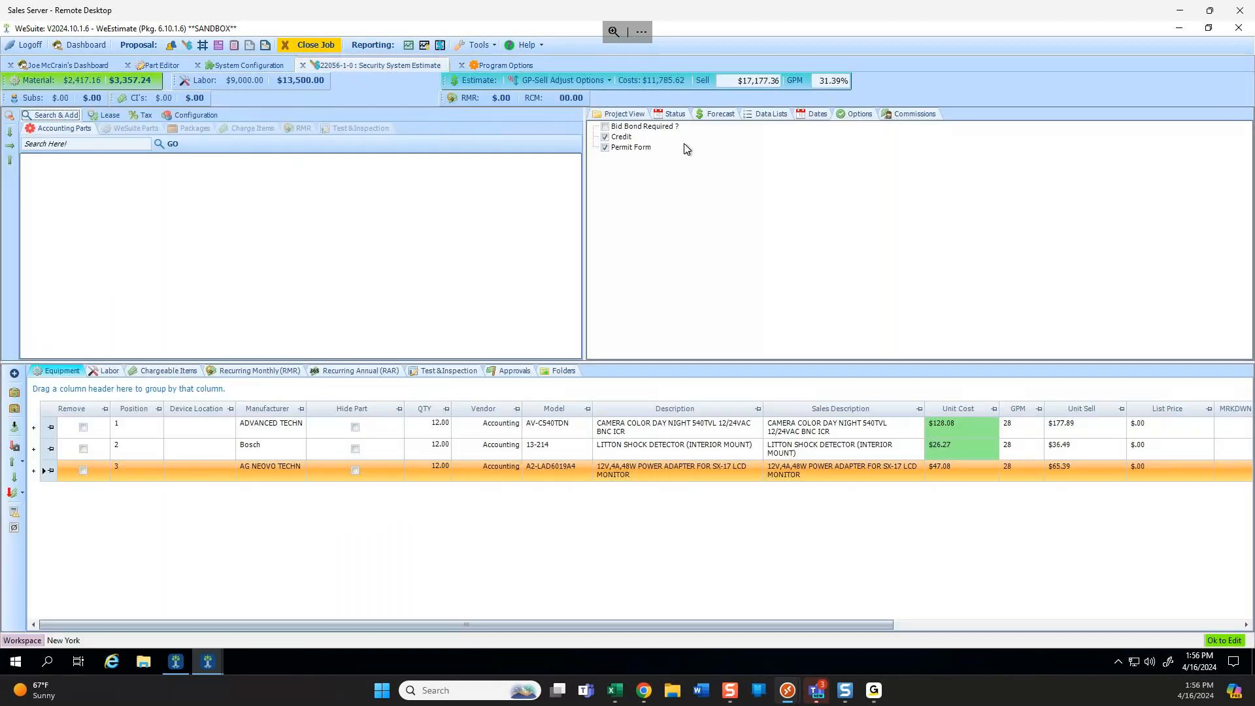
click(680, 115)
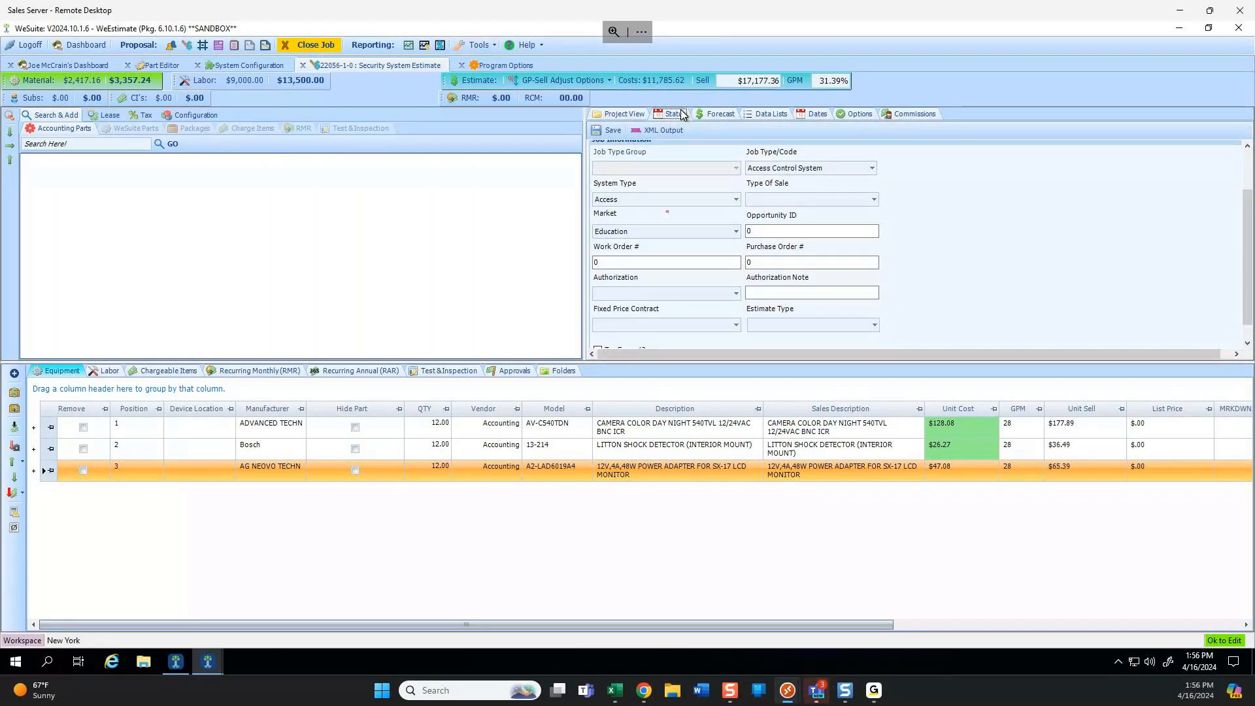
click(621, 114)
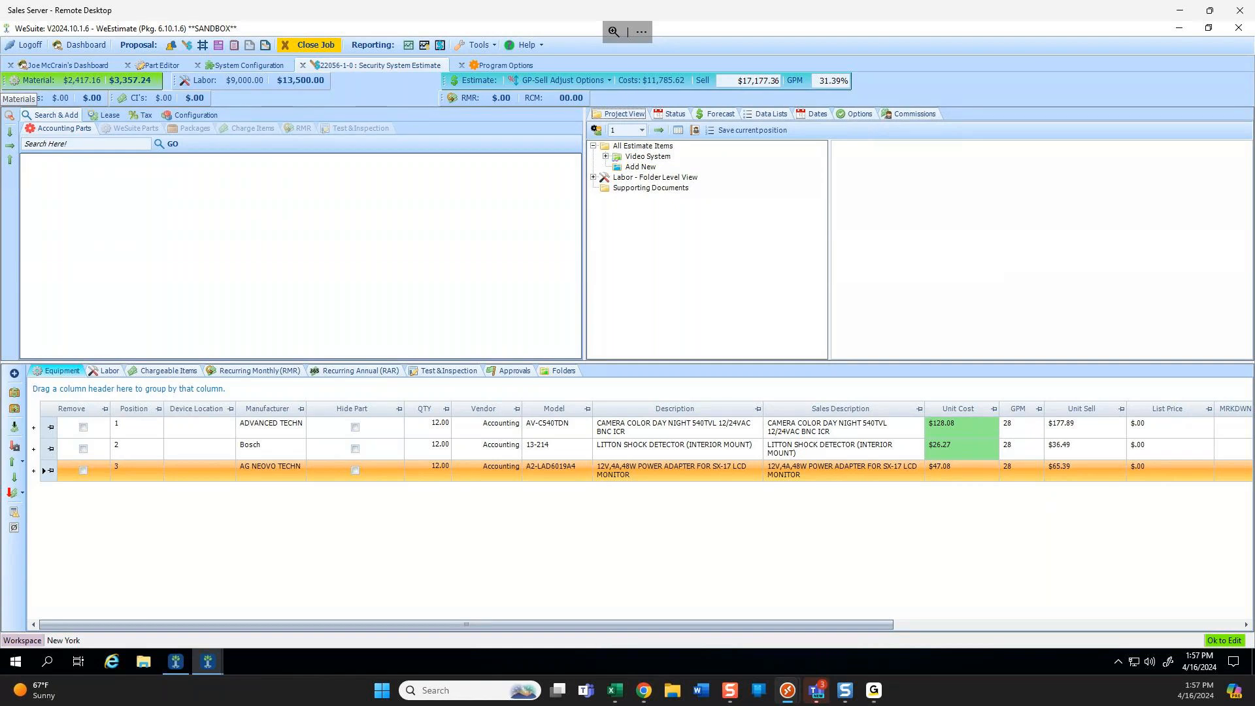
key(alt+Tab)
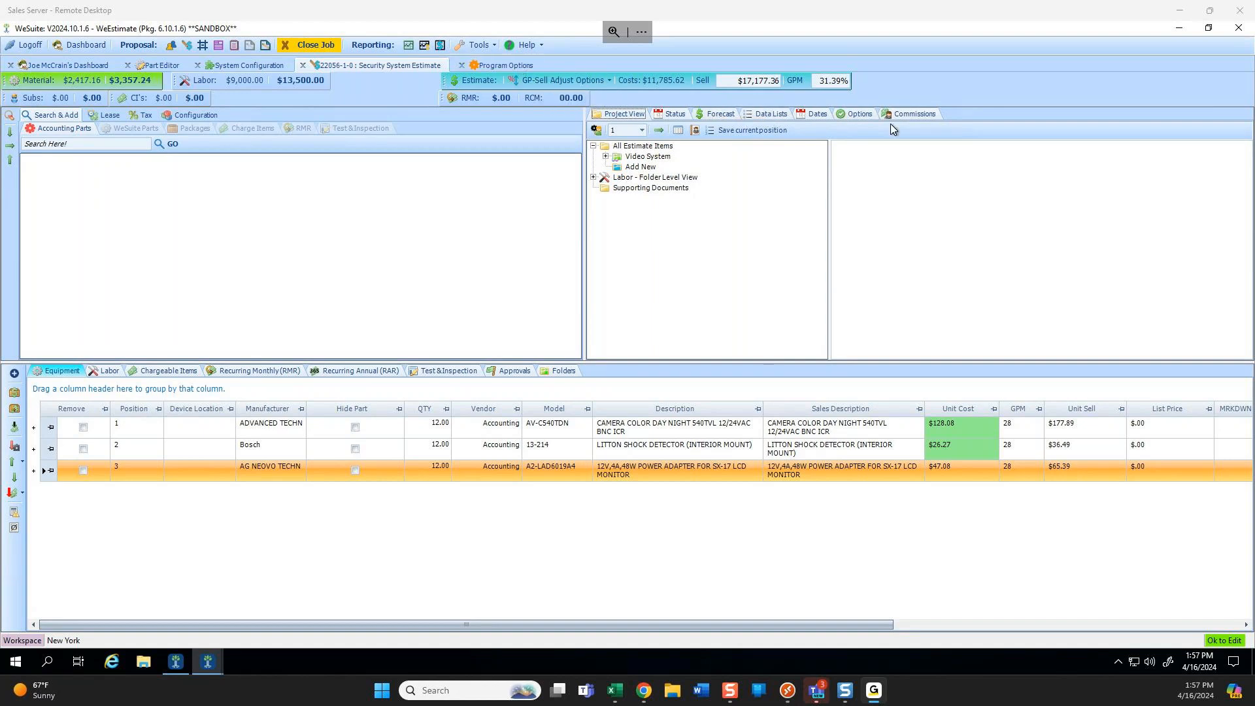
Add a new custom date named "Move in DAte" to the custom dates in Program Options.
click(498, 66)
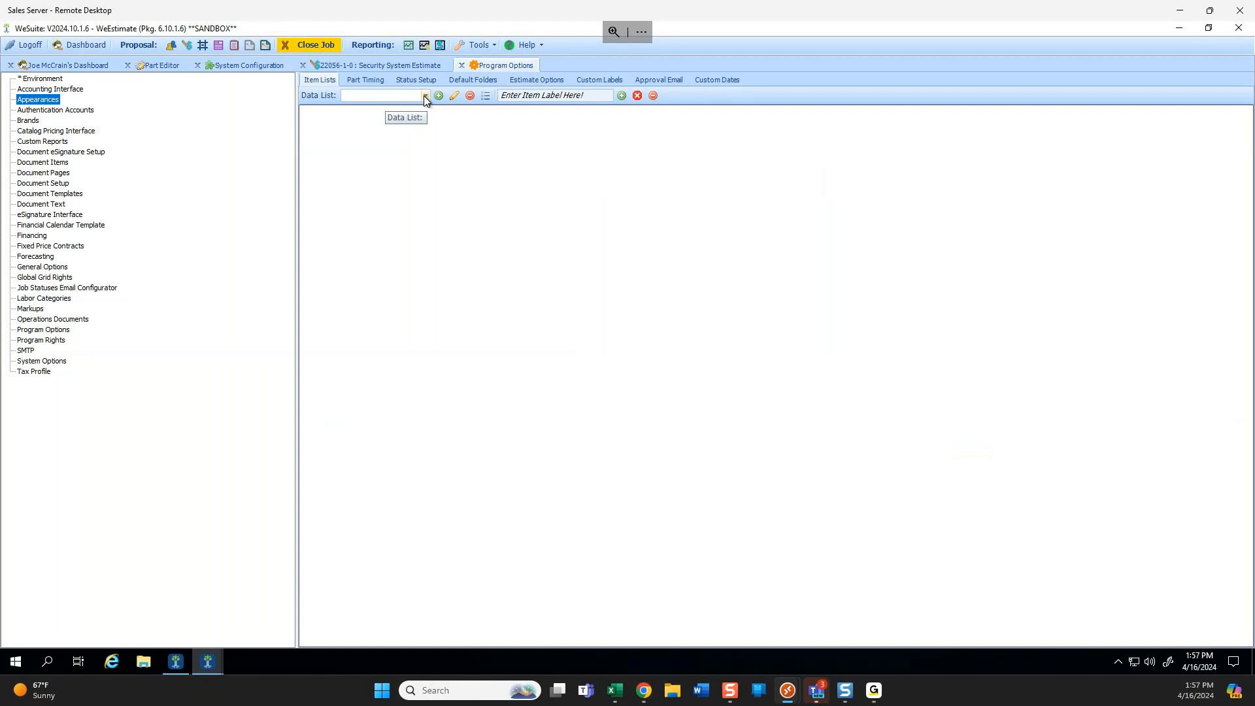
click(717, 80)
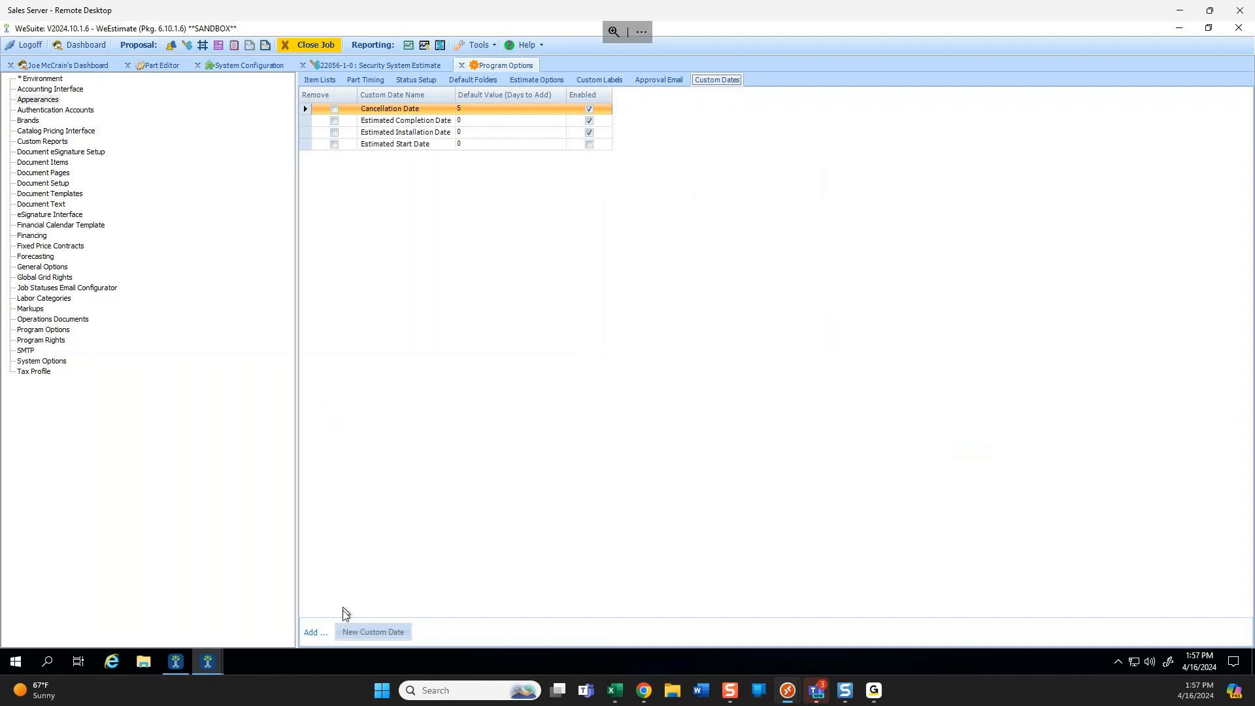
click(374, 632)
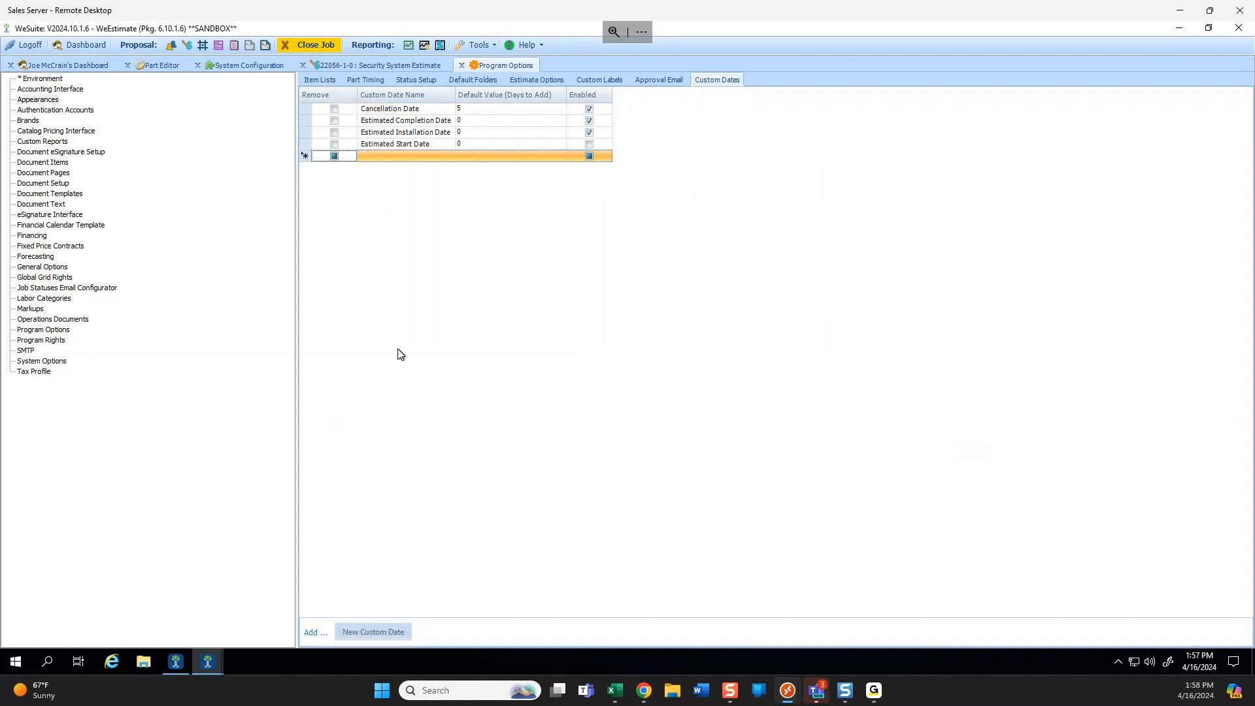
click(409, 156)
text(Move in DAte)
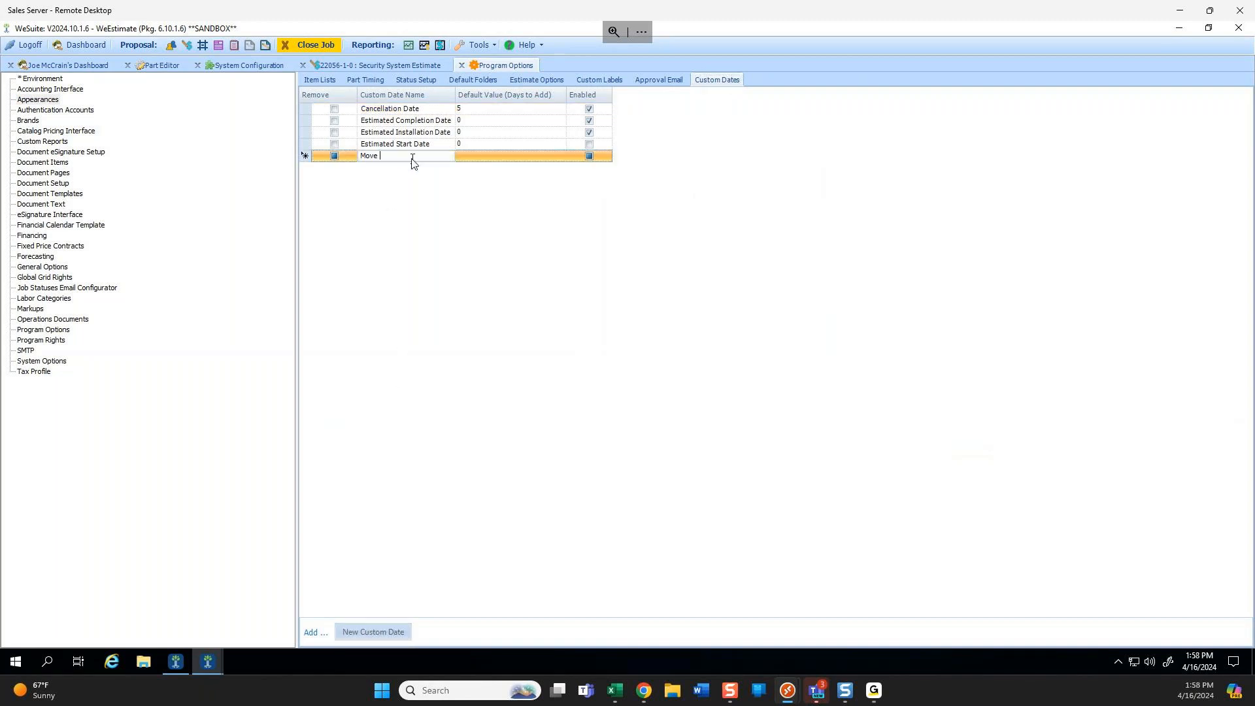
key(Tab)
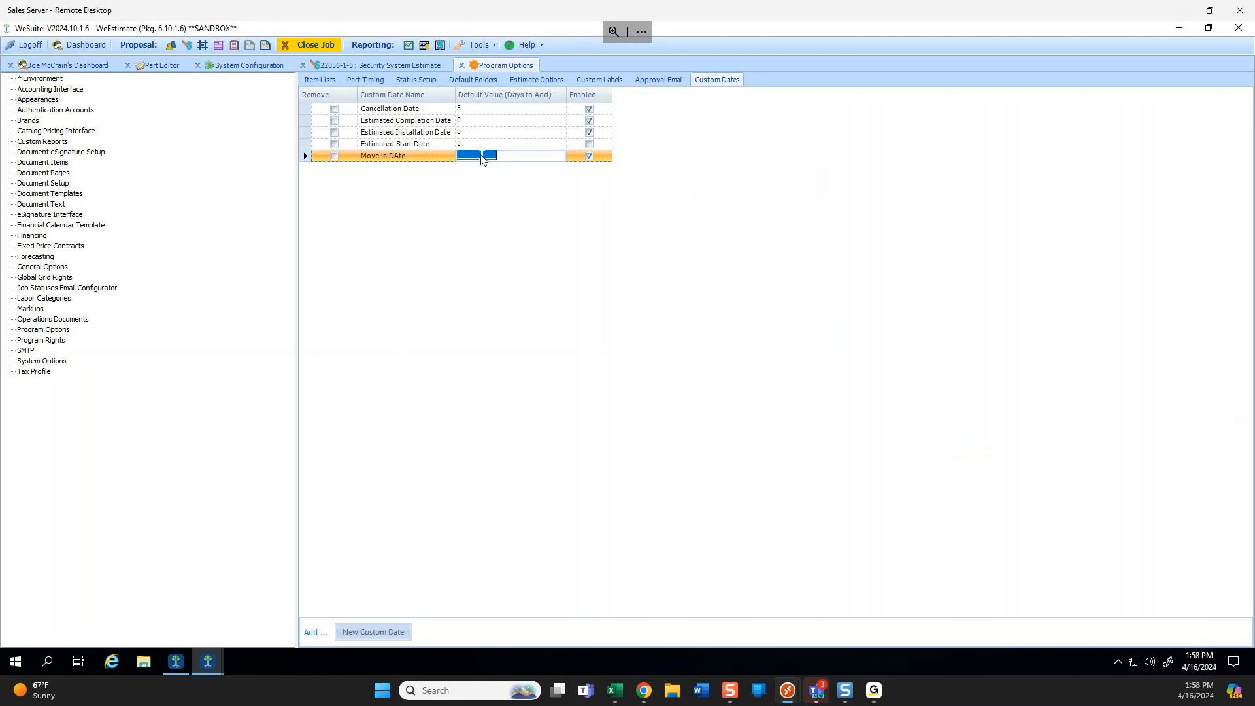
Try to correct the new custom date's name to "Move in Date".
click(397, 158)
key(BackSpace)
key(BackSpace)
key(BackSpace)
text(ate)
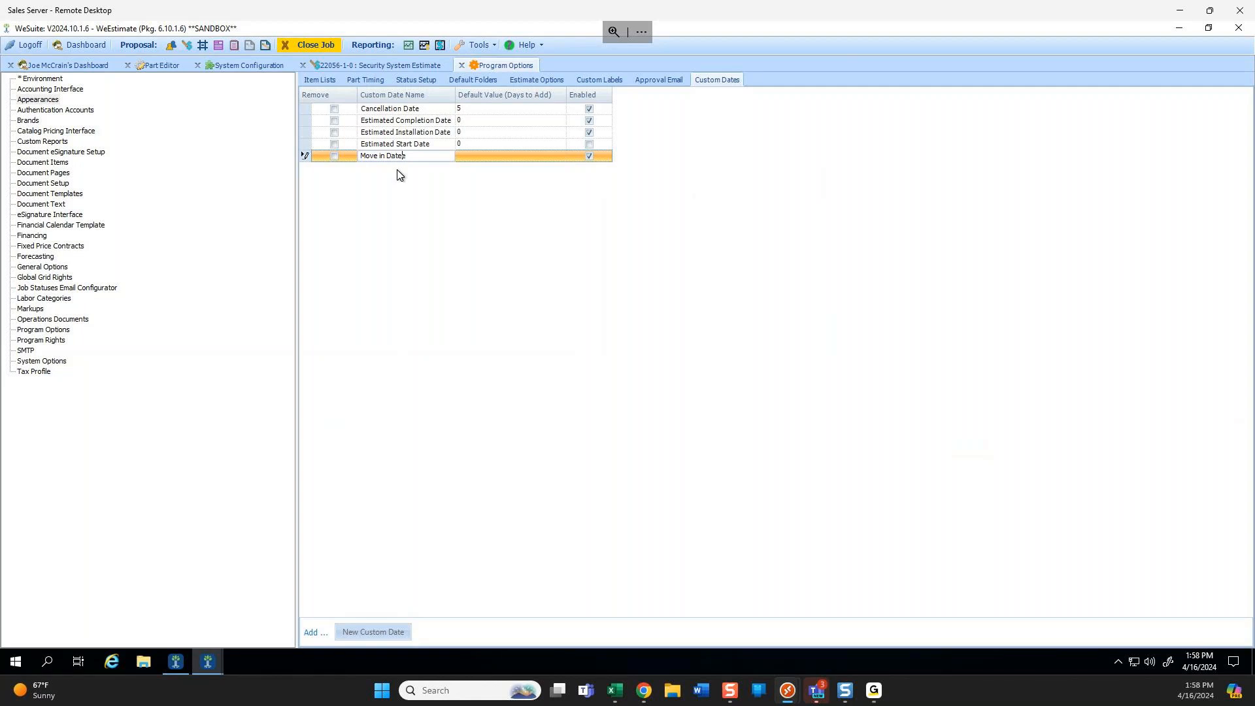
click(460, 158)
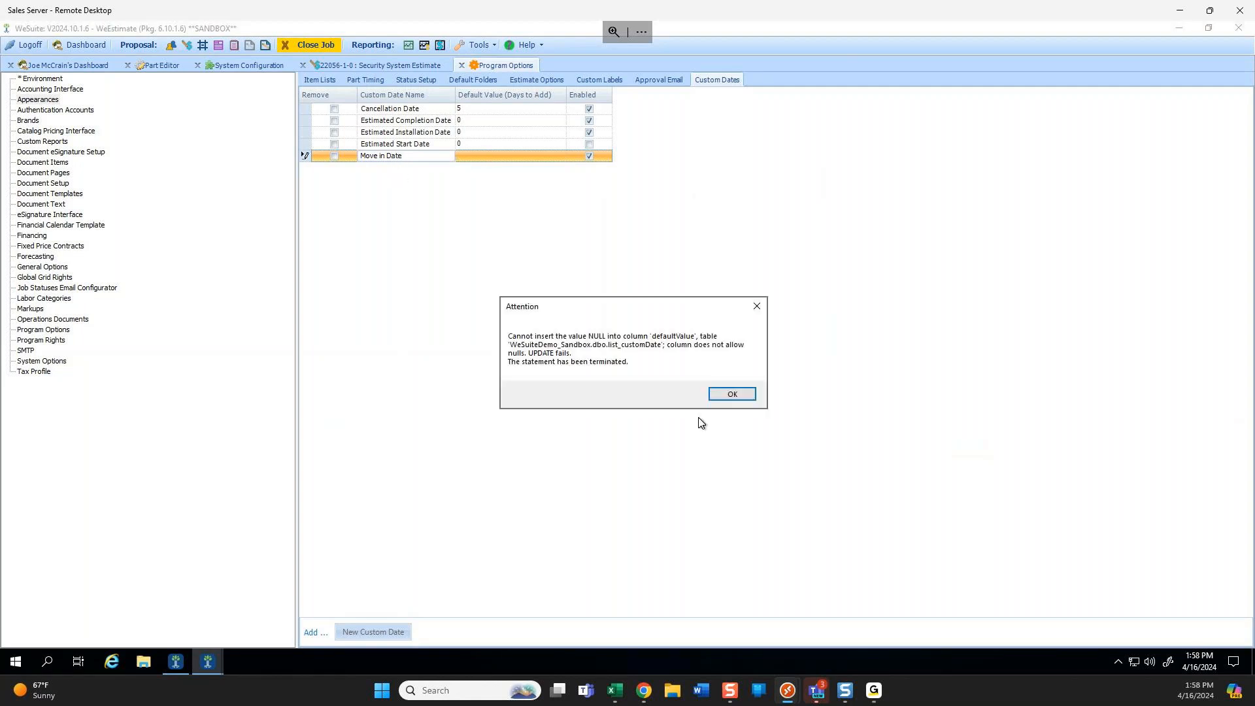
click(732, 391)
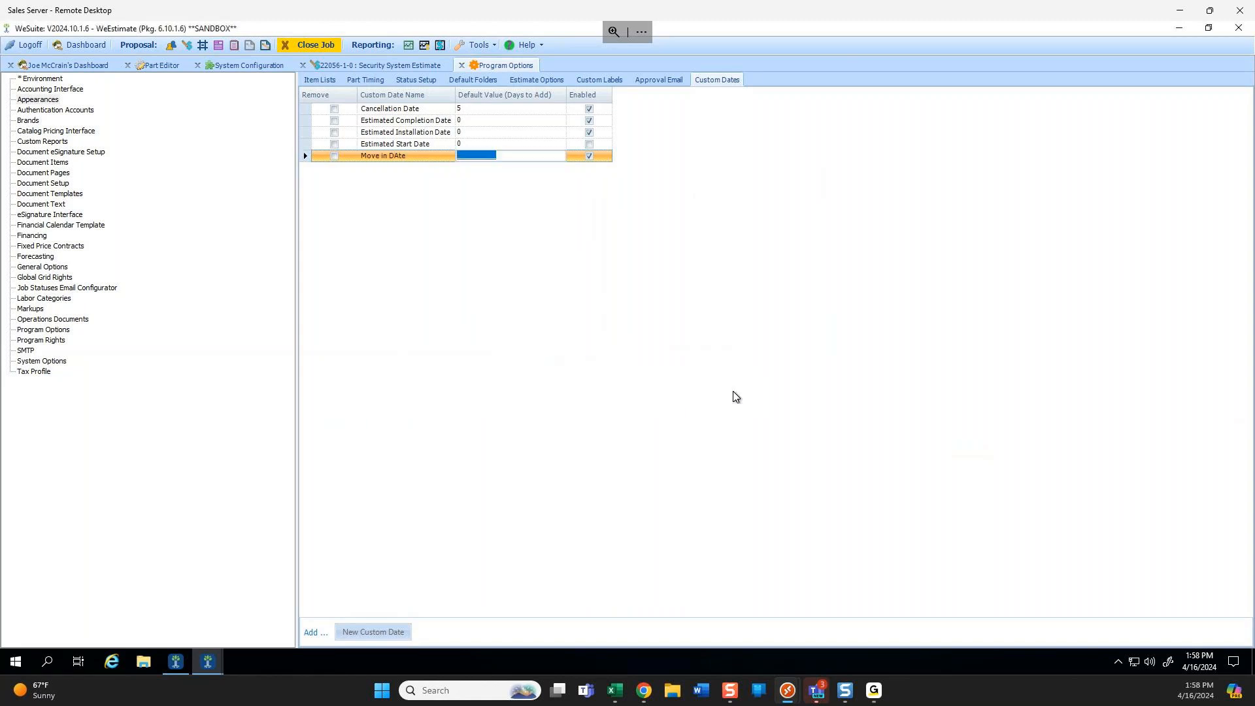
Set the "Move in DAte" default value to 0 days and reload the estimate to check its dates.
text(0)
click(506, 144)
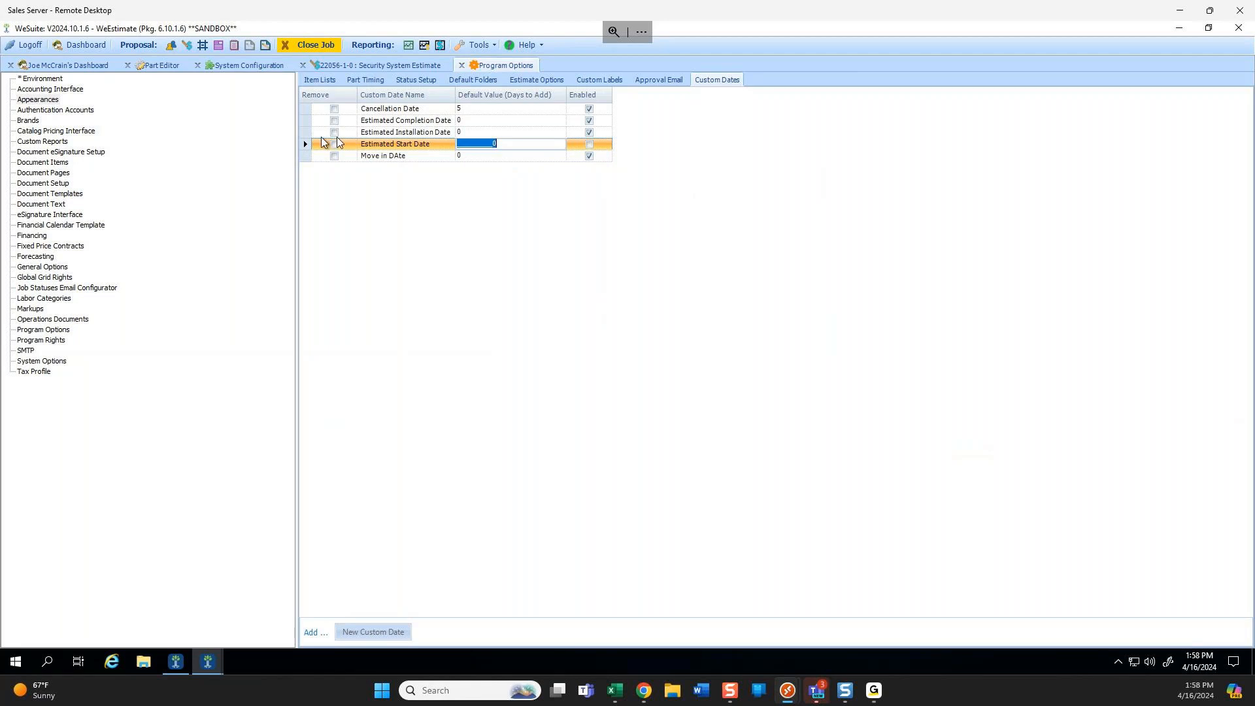
click(461, 65)
click(294, 45)
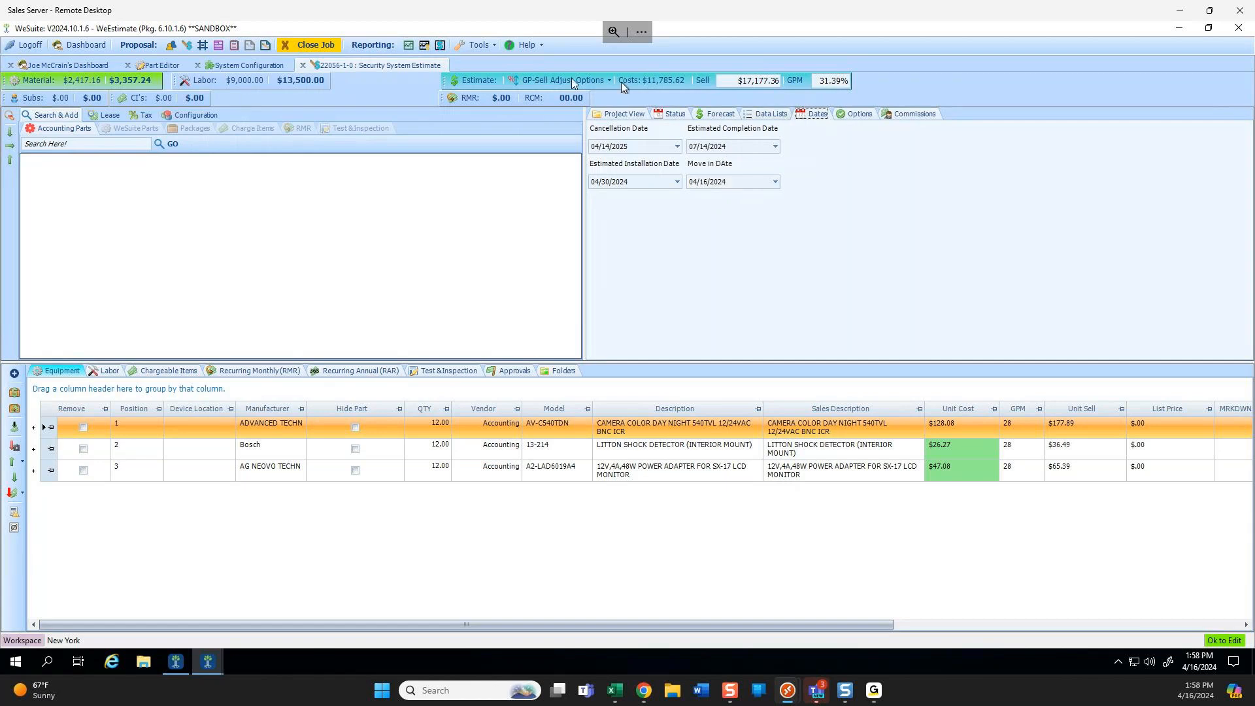
Reopen Program Options and bring up the estimate options within the Appearances settings.
click(250, 66)
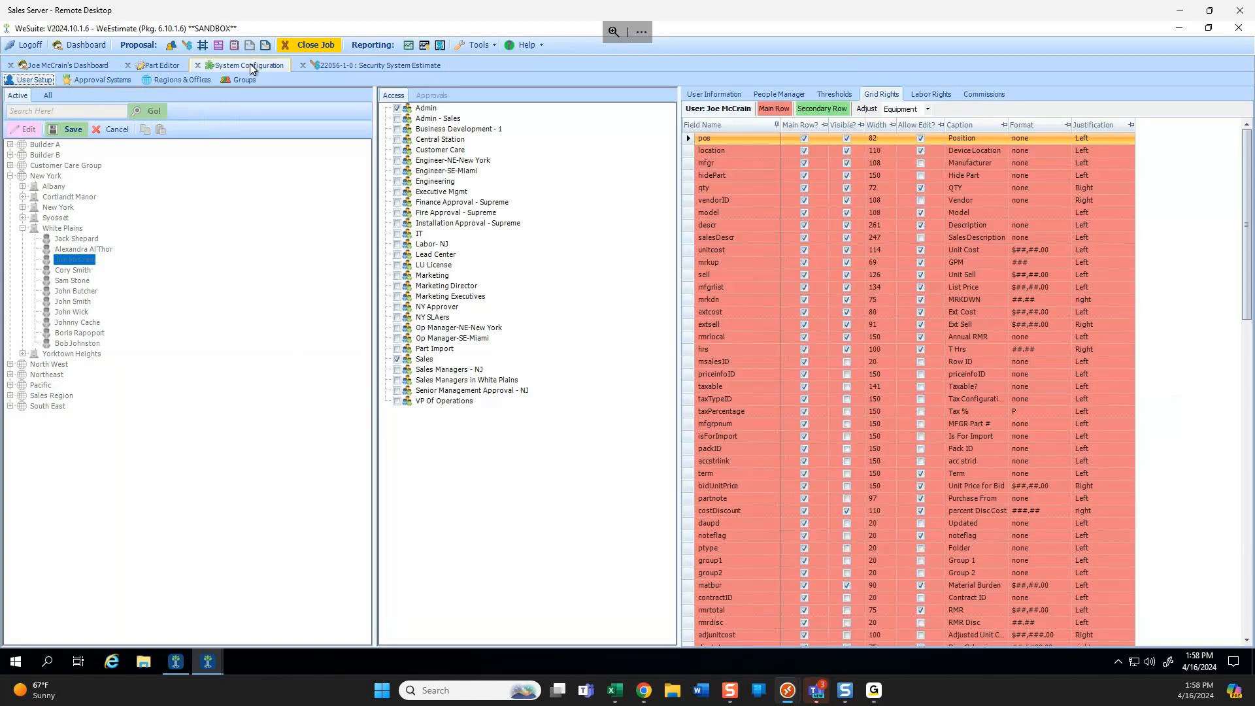
click(474, 45)
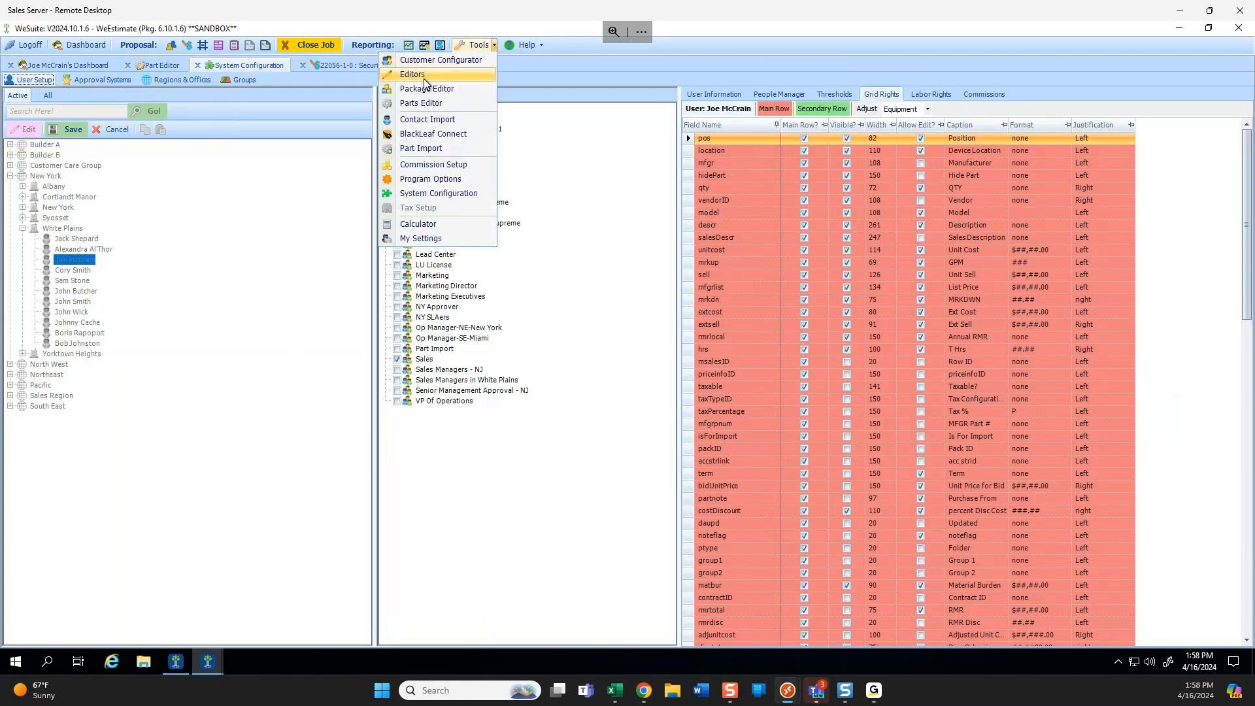
click(241, 148)
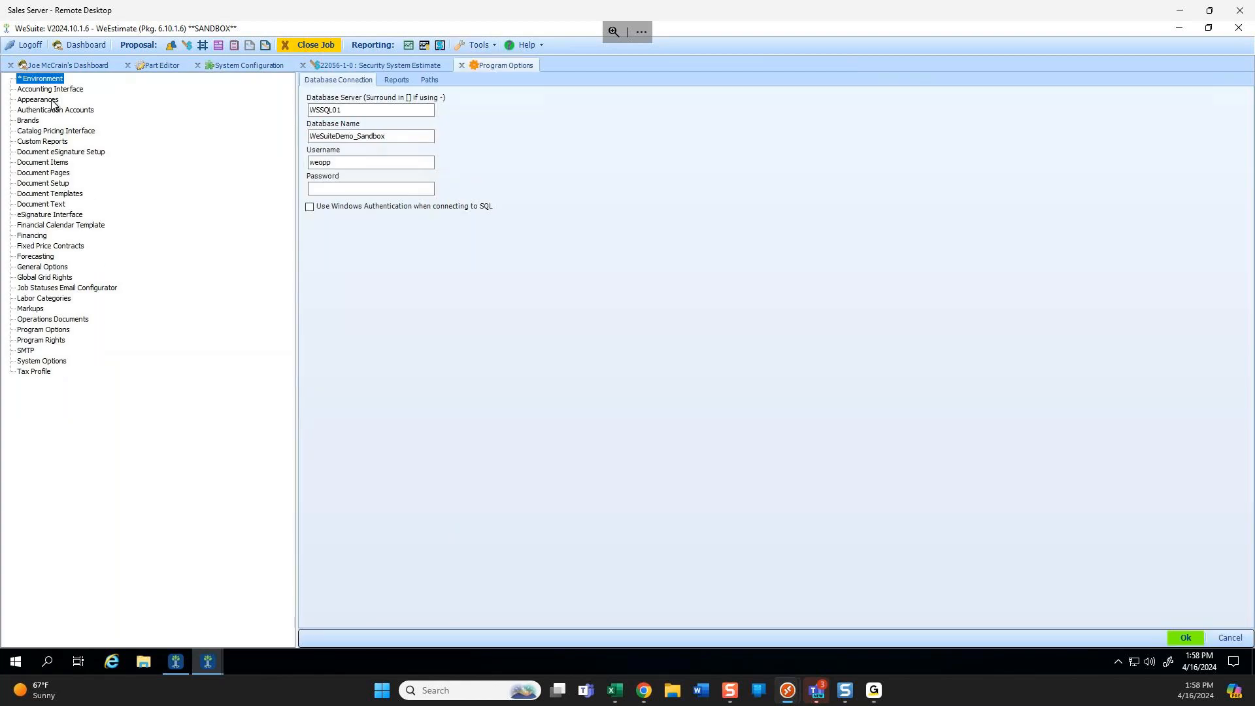
click(52, 102)
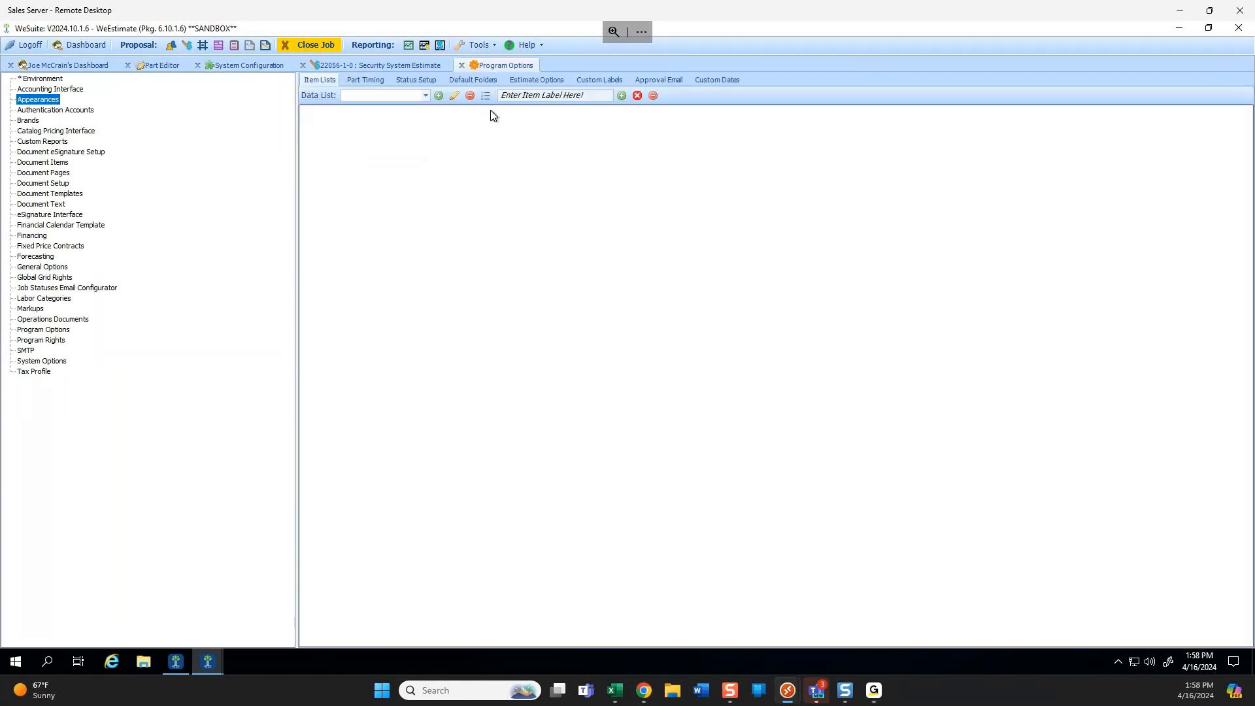
click(547, 80)
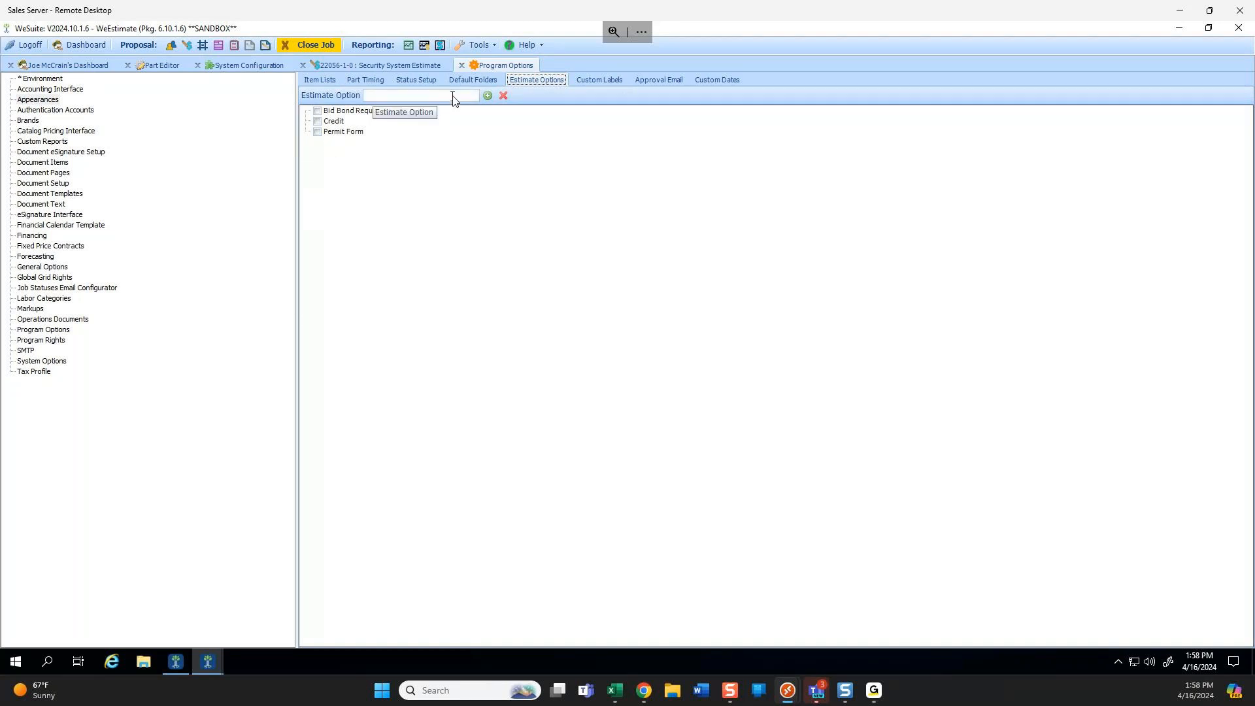
Add an estimate option named "Submittal and Drawings?".
click(487, 96)
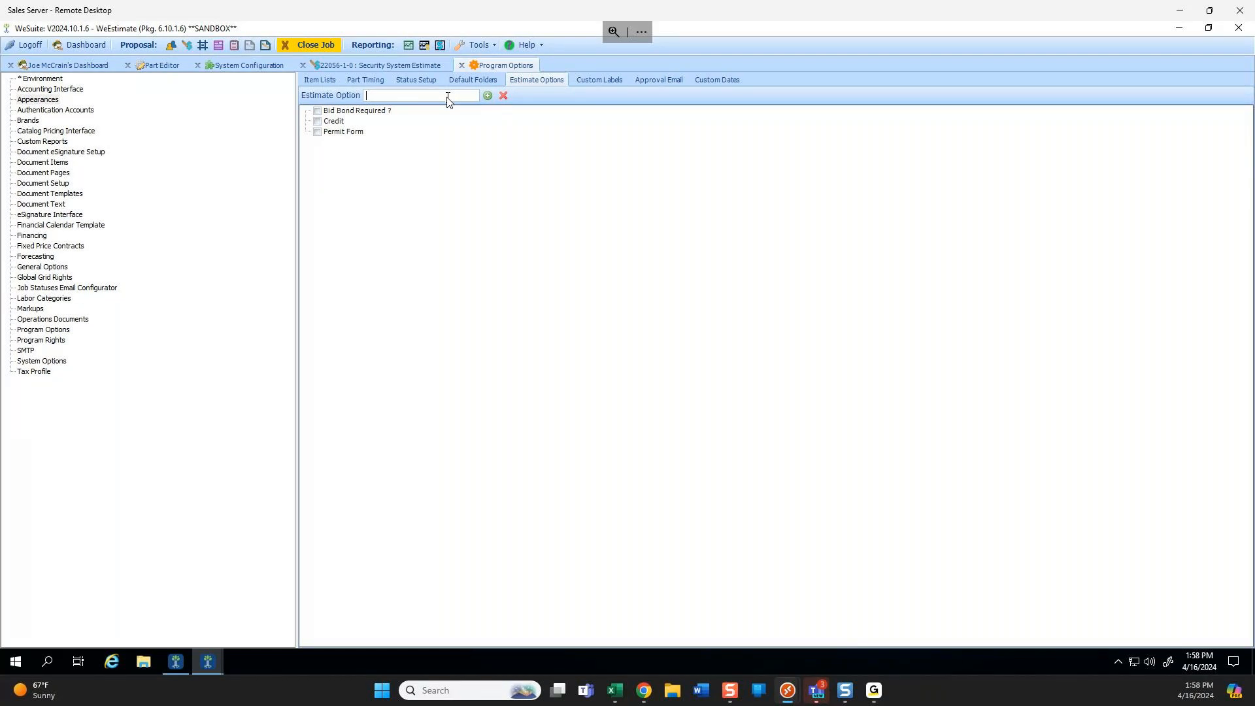
text(Submittal and D)
key(BackSpace)
text(Darw)
key(BackSpace)
key(BackSpace)
key(BackSpace)
text(rawings?)
click(487, 95)
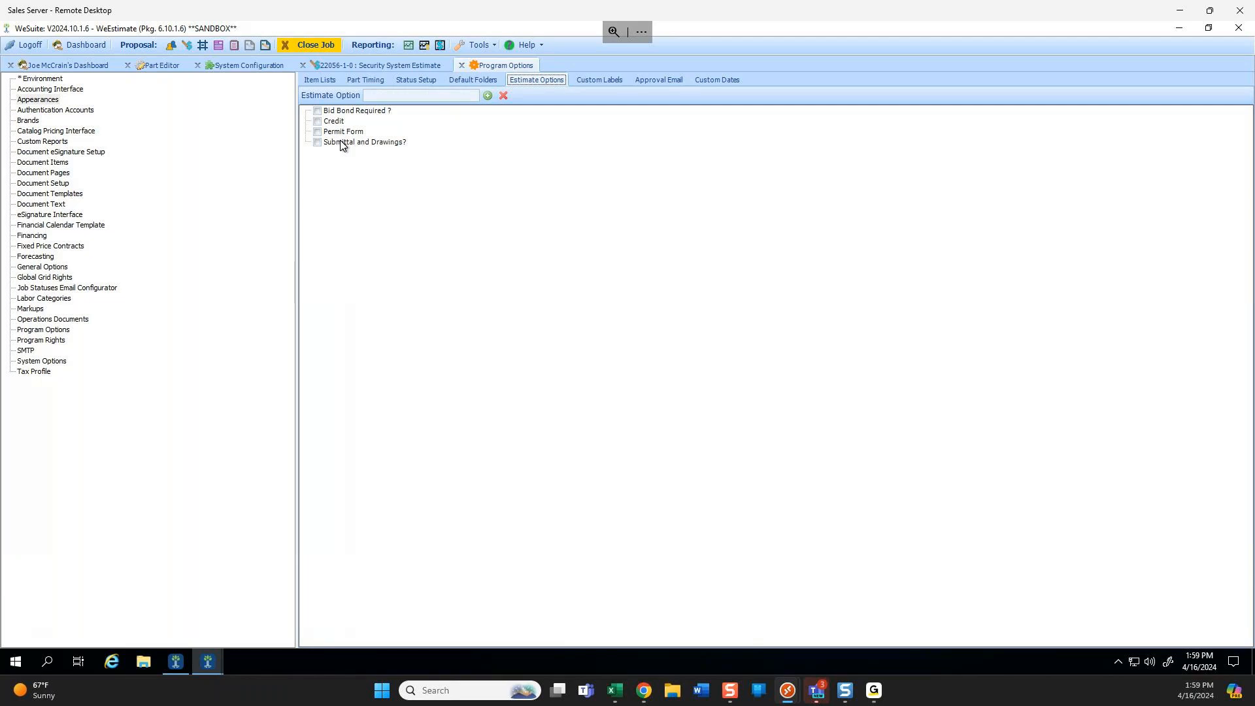
Create a new data list named "Builder Name" in the item lists, leaving its default value blank.
click(320, 79)
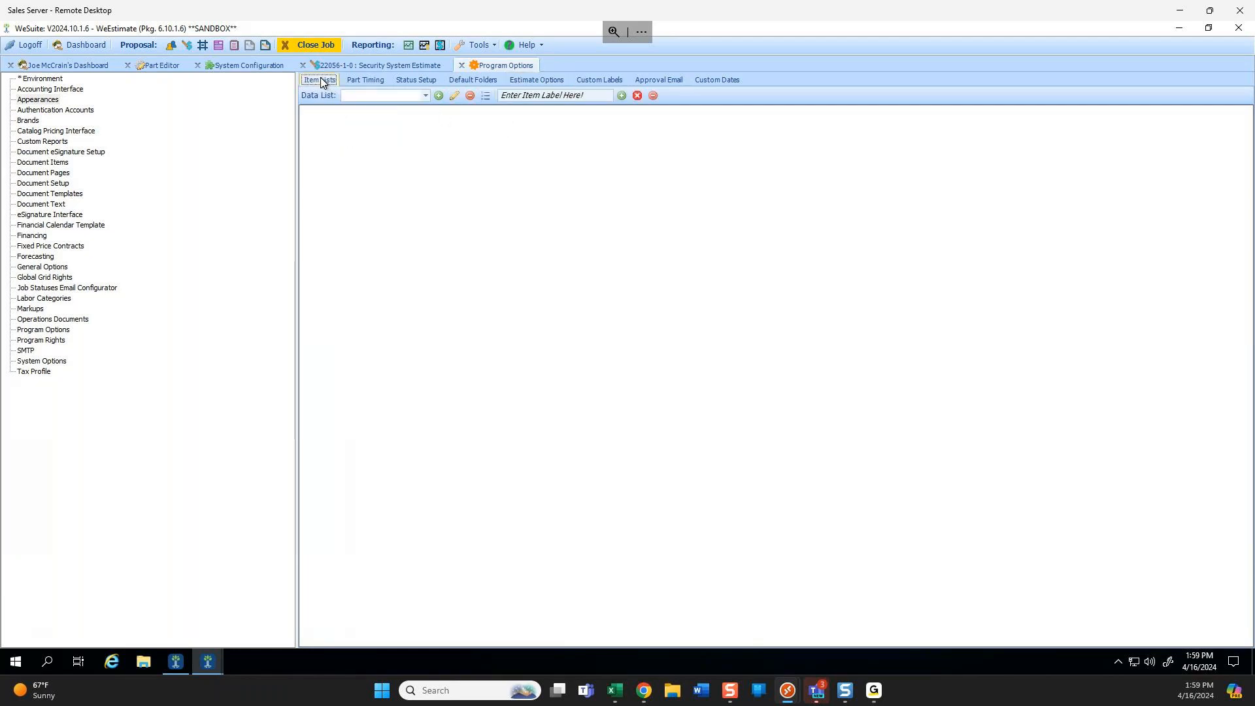
click(425, 95)
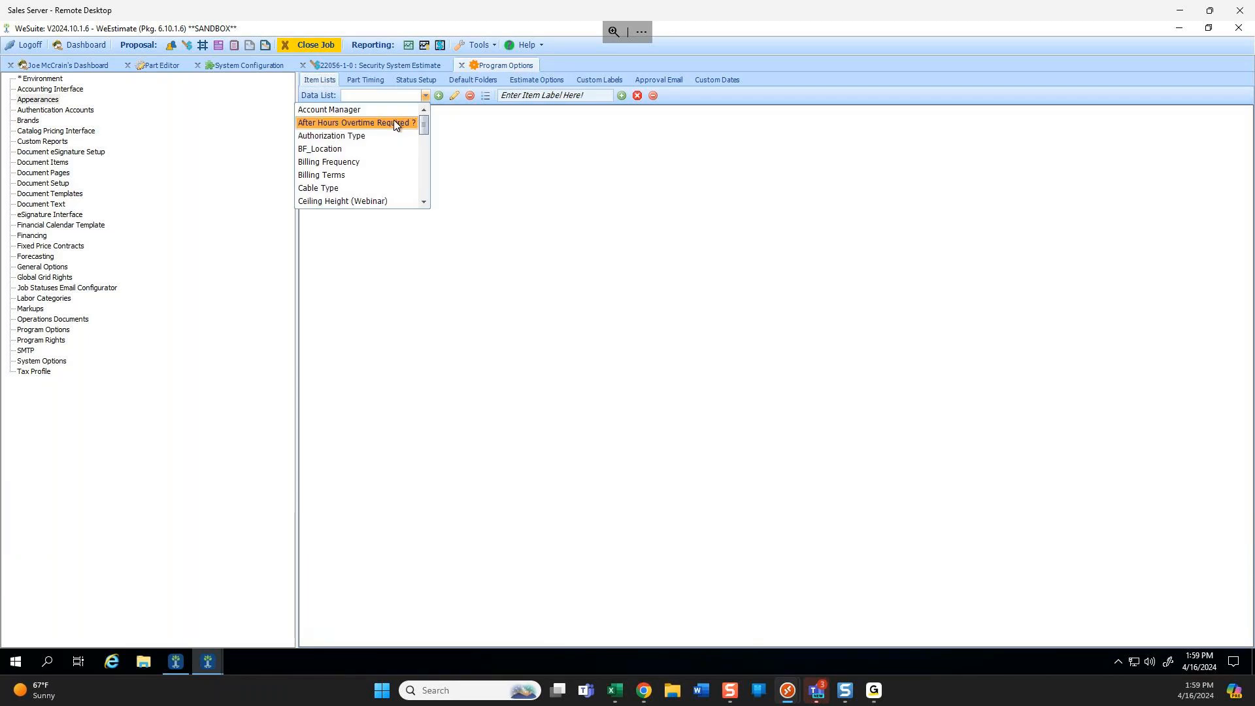
click(436, 95)
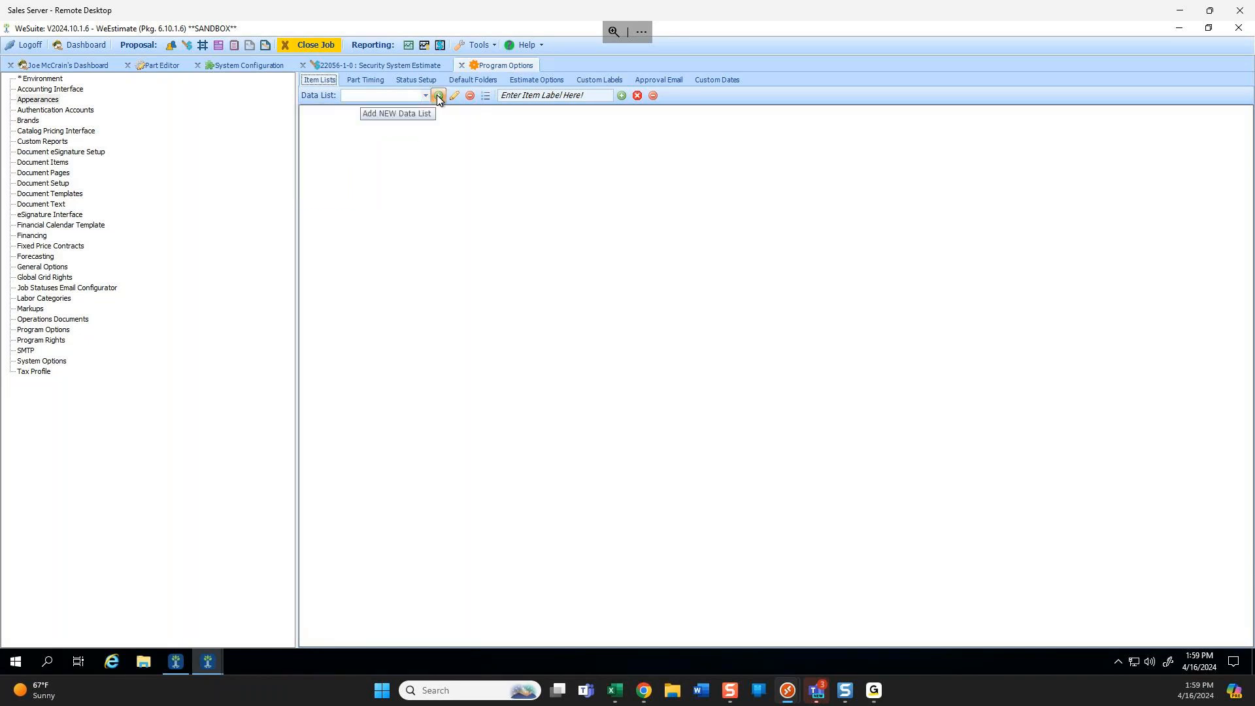
click(437, 95)
click(556, 251)
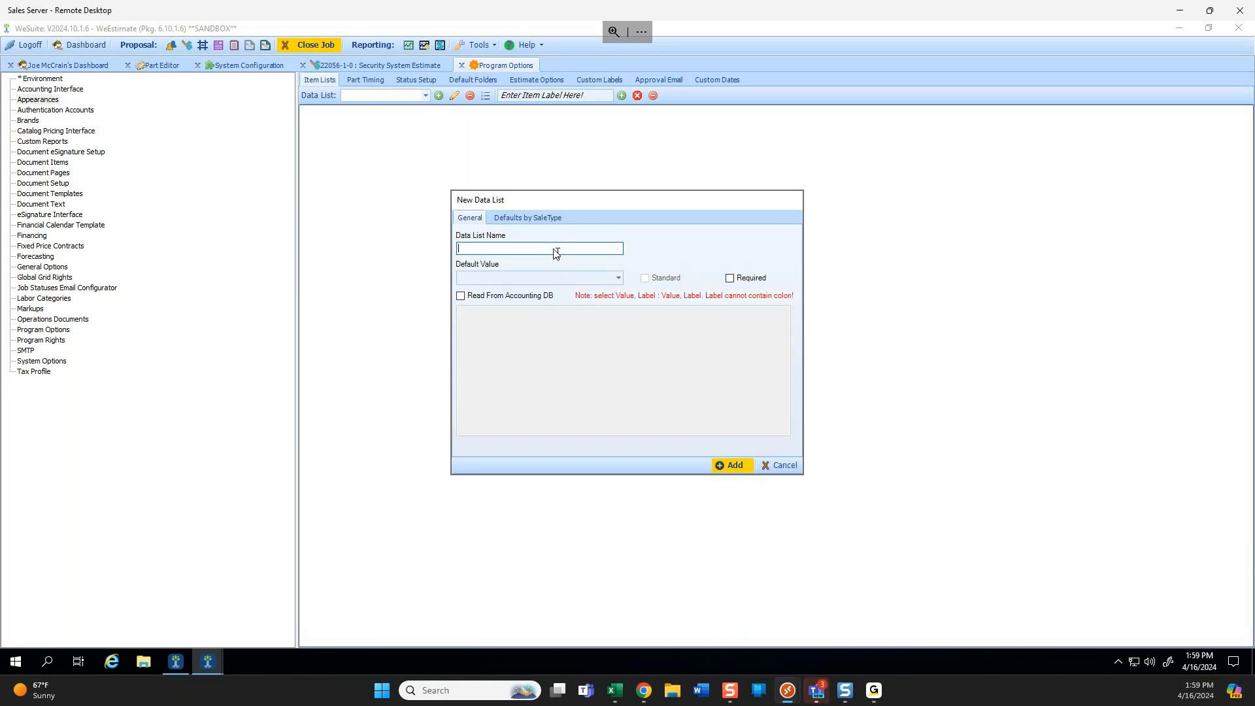
text(Builder Type)
key(BackSpace)
key(BackSpace)
key(BackSpace)
text(Name)
click(618, 278)
click(618, 277)
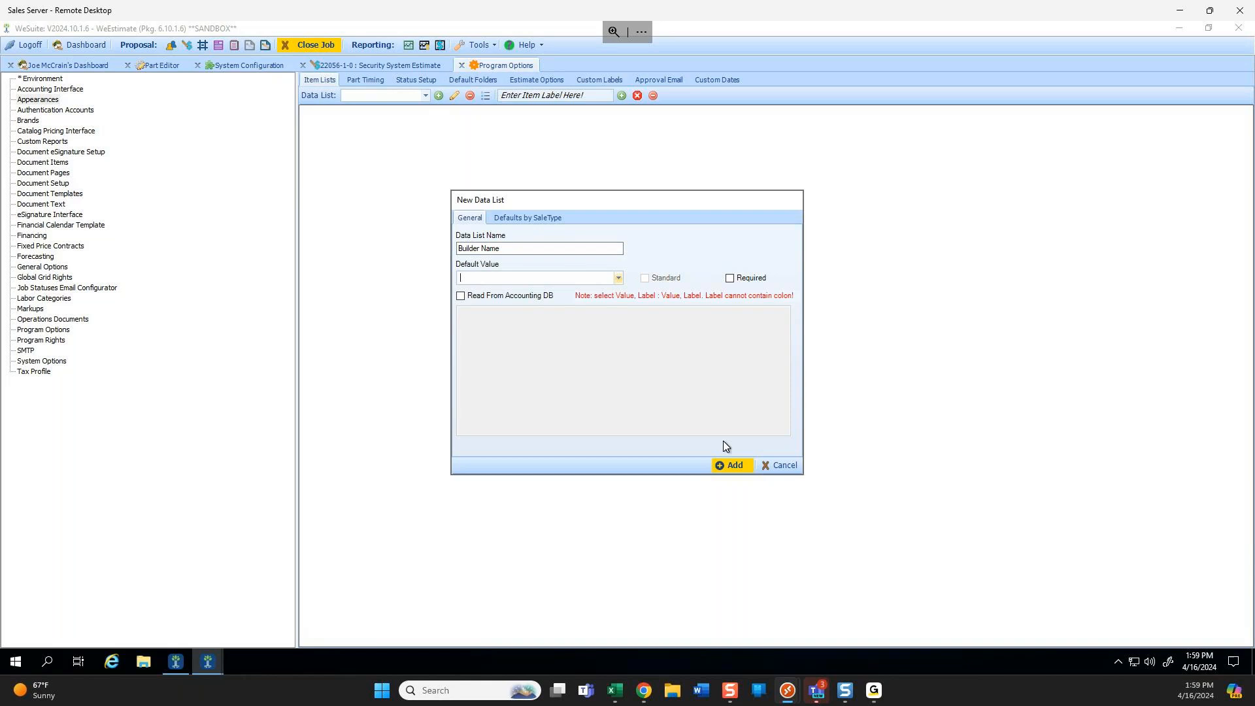
click(734, 466)
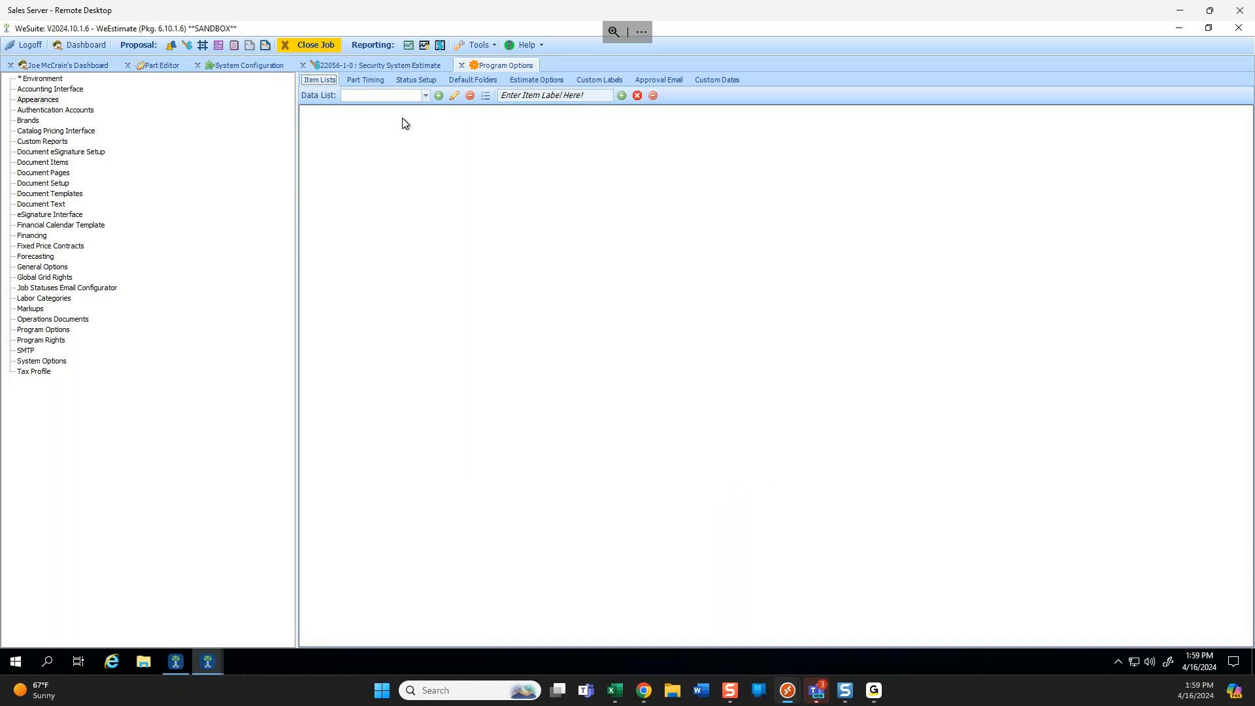
Add "ABC Homes" to the Builder Name data list, using the same text for its value and label.
click(426, 96)
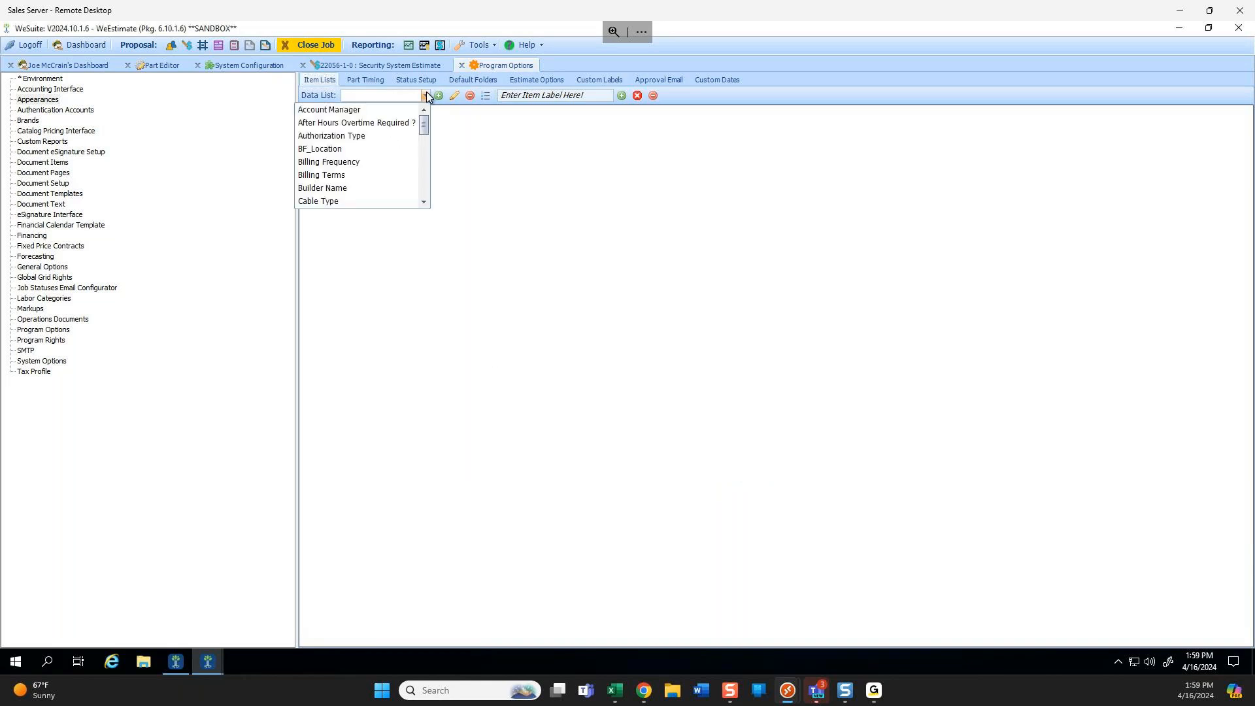
click(341, 189)
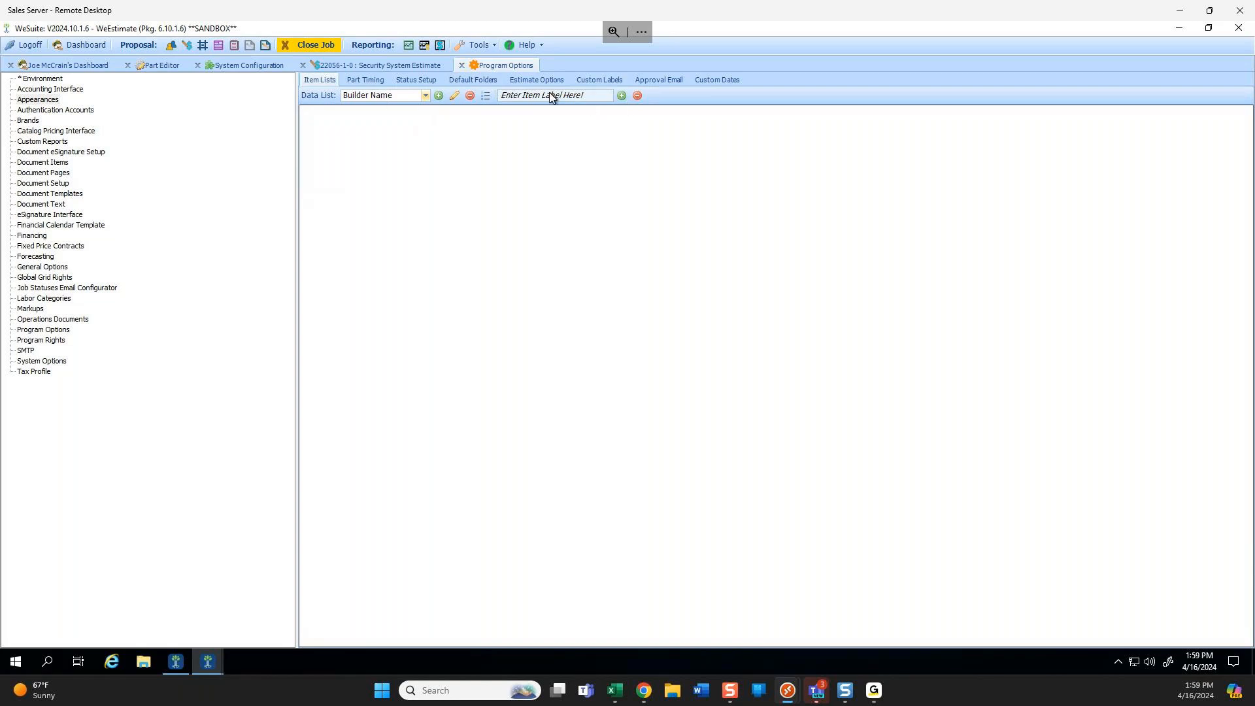
click(576, 91)
text(ABC Homes)
click(622, 96)
drag(540, 308, 449, 302)
key(ctrl+c)
click(532, 335)
key(ctrl+v)
click(731, 395)
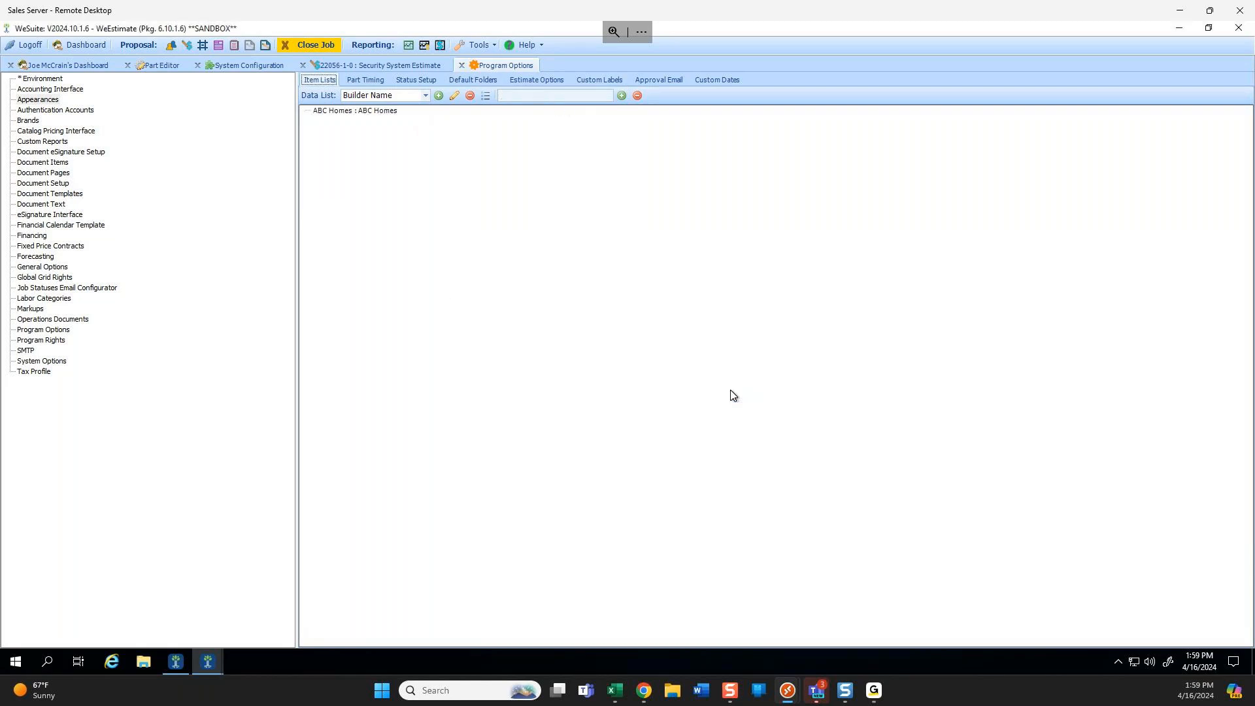
Add "Valley Pond Homes" to the Builder Name data list, using the same text for its value and label.
click(542, 98)
text(Va)
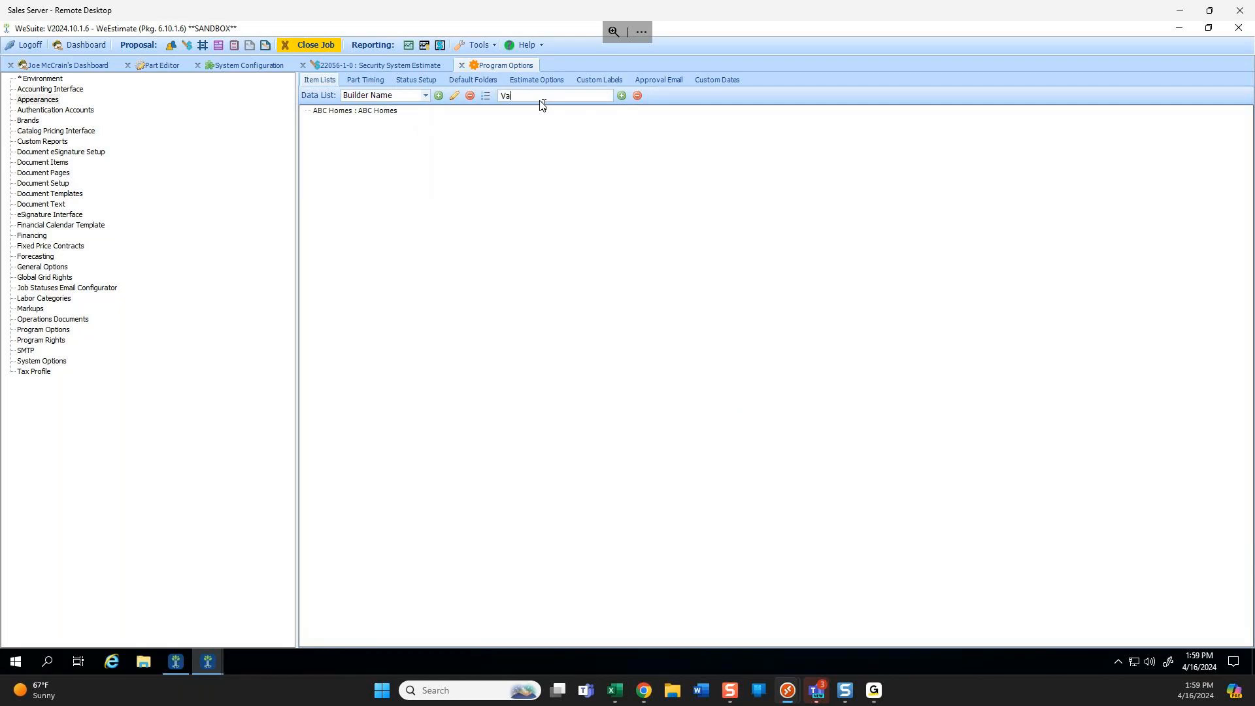
text(lley Pond Homes)
click(621, 96)
key(ctrl+a)
key(ctrl+c)
click(575, 336)
key(ctrl+v)
click(739, 396)
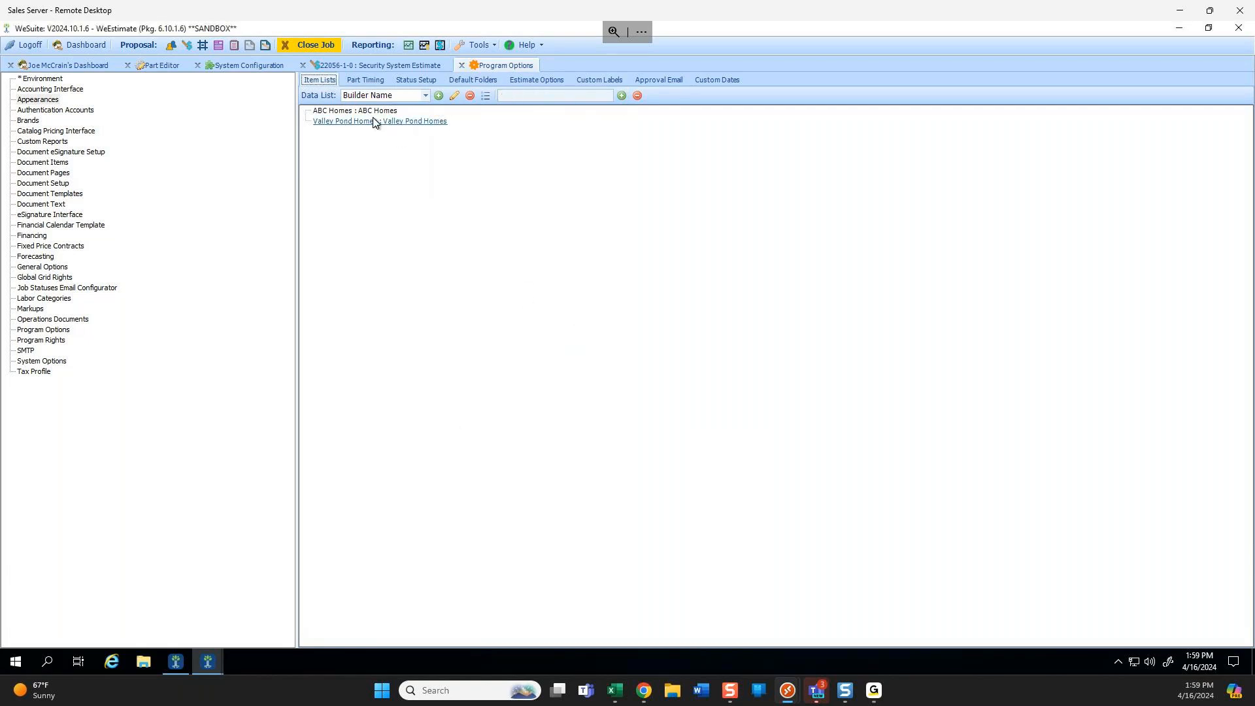
Close the job, reopen the last estimate and review its data lists.
click(311, 45)
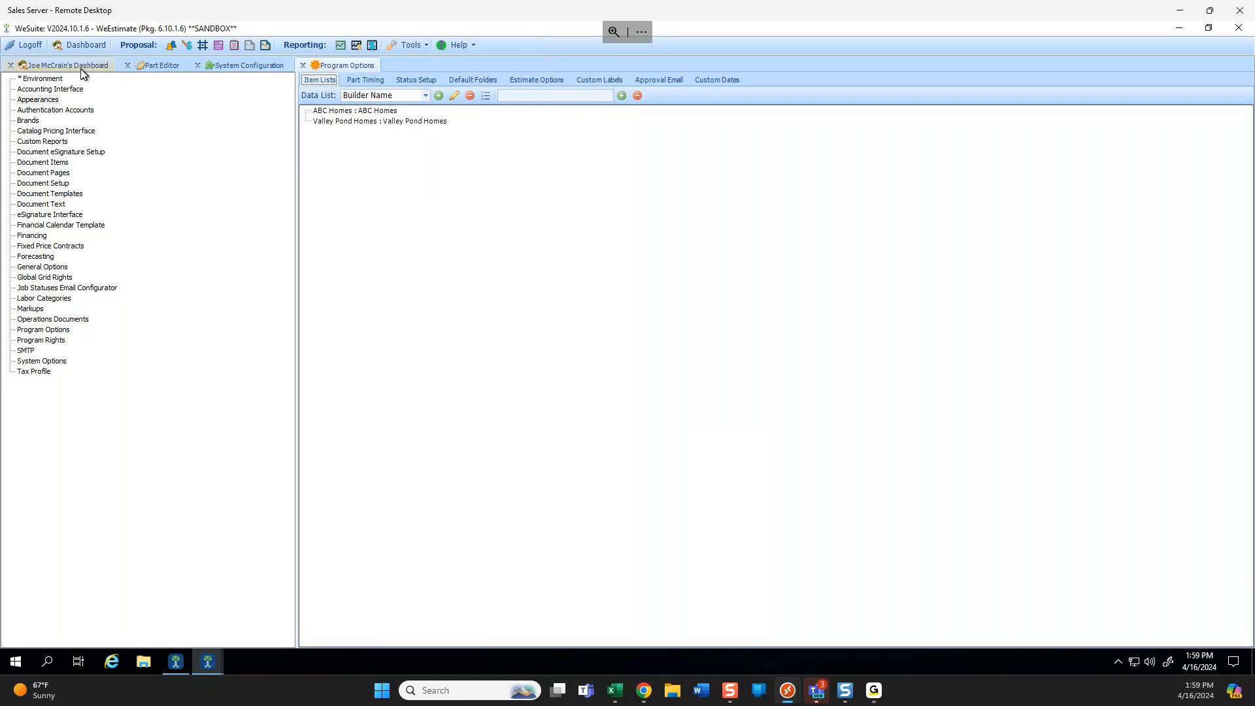
click(222, 115)
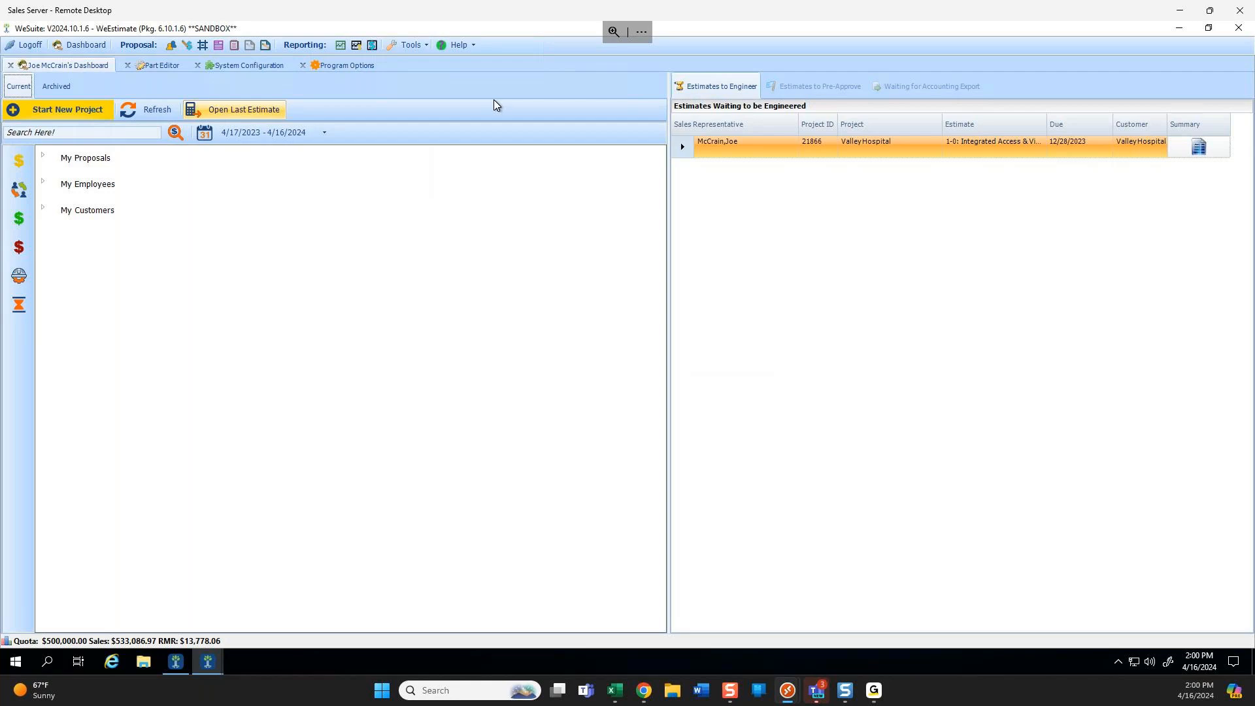
click(770, 116)
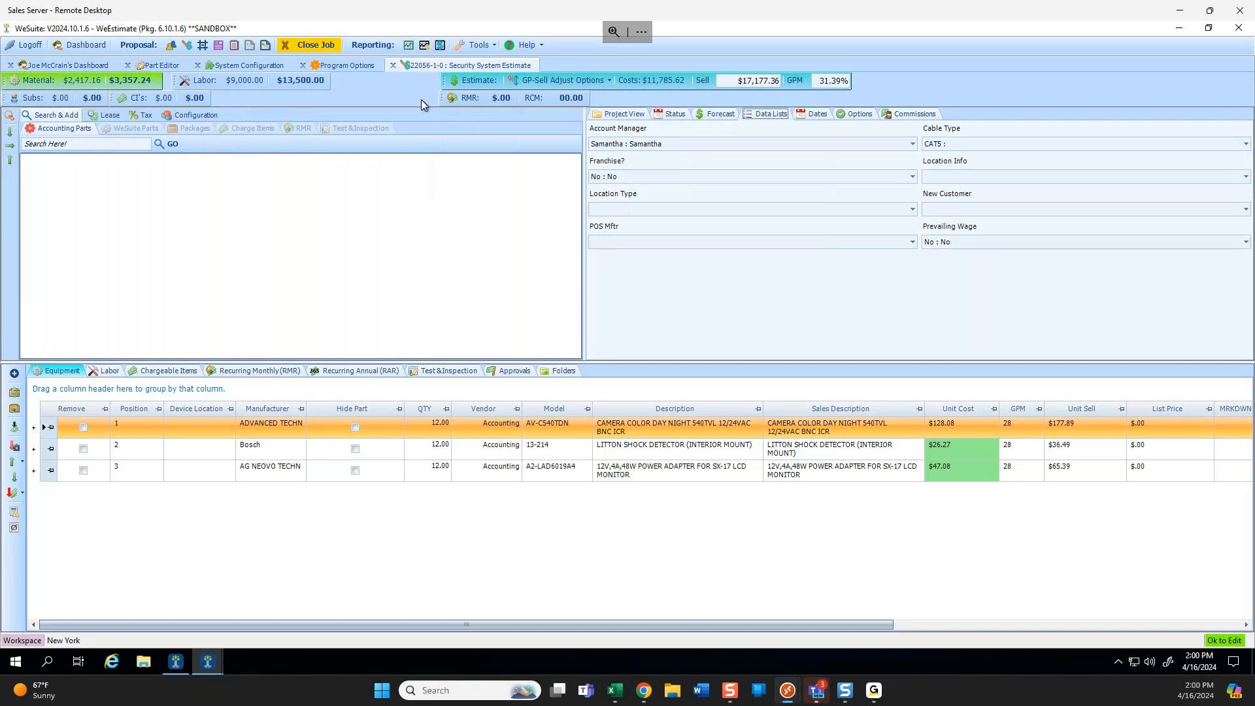
Make the Builder Name data list available on the Estimate Forecast and the Estimate Data List in the category editor.
click(345, 67)
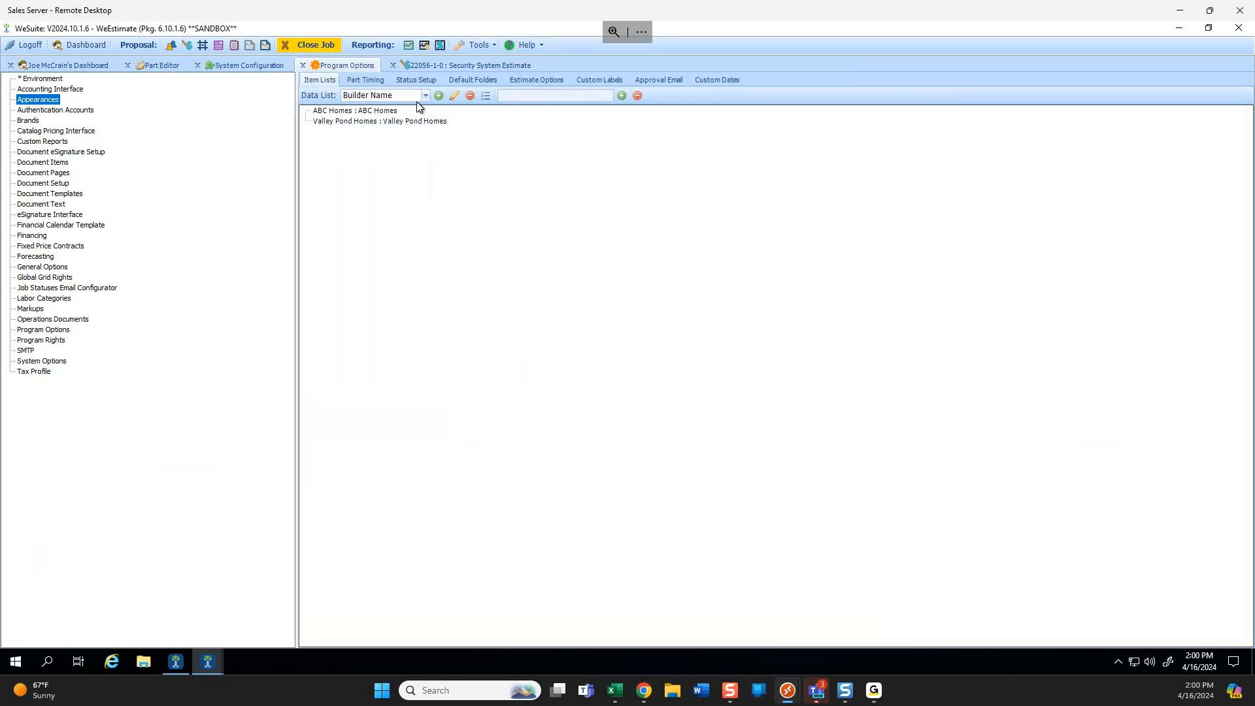
click(486, 96)
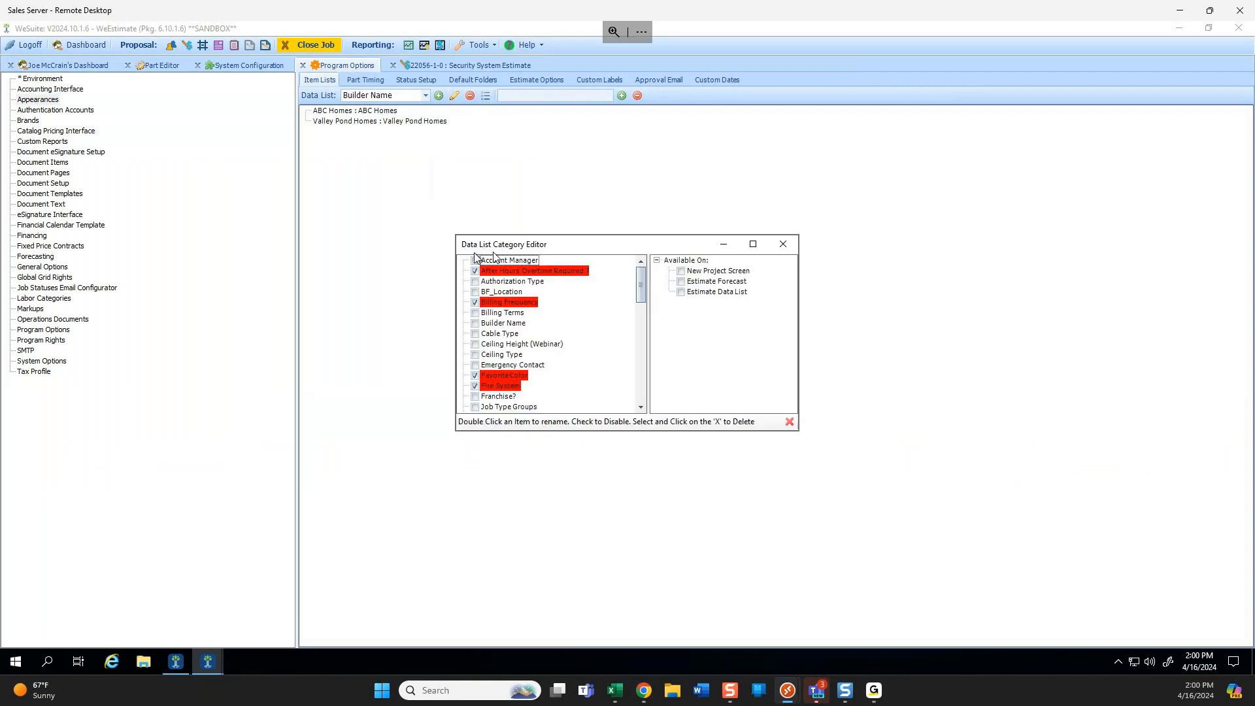
click(783, 244)
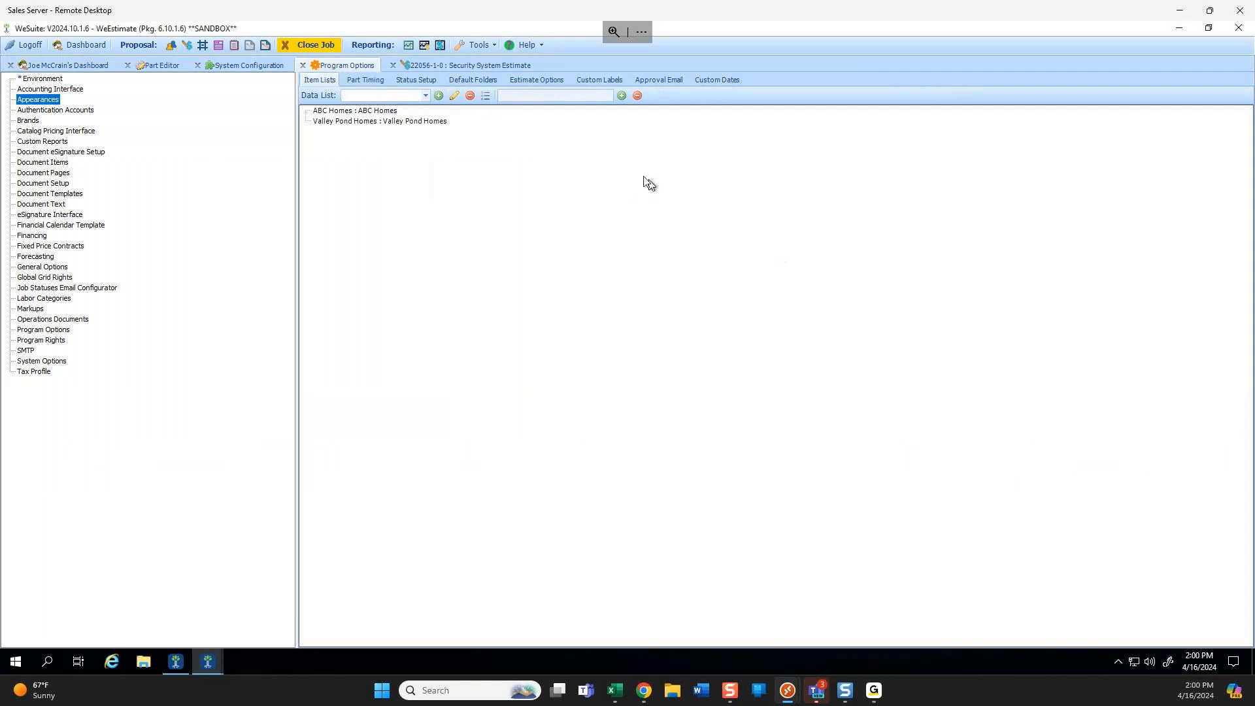
click(485, 96)
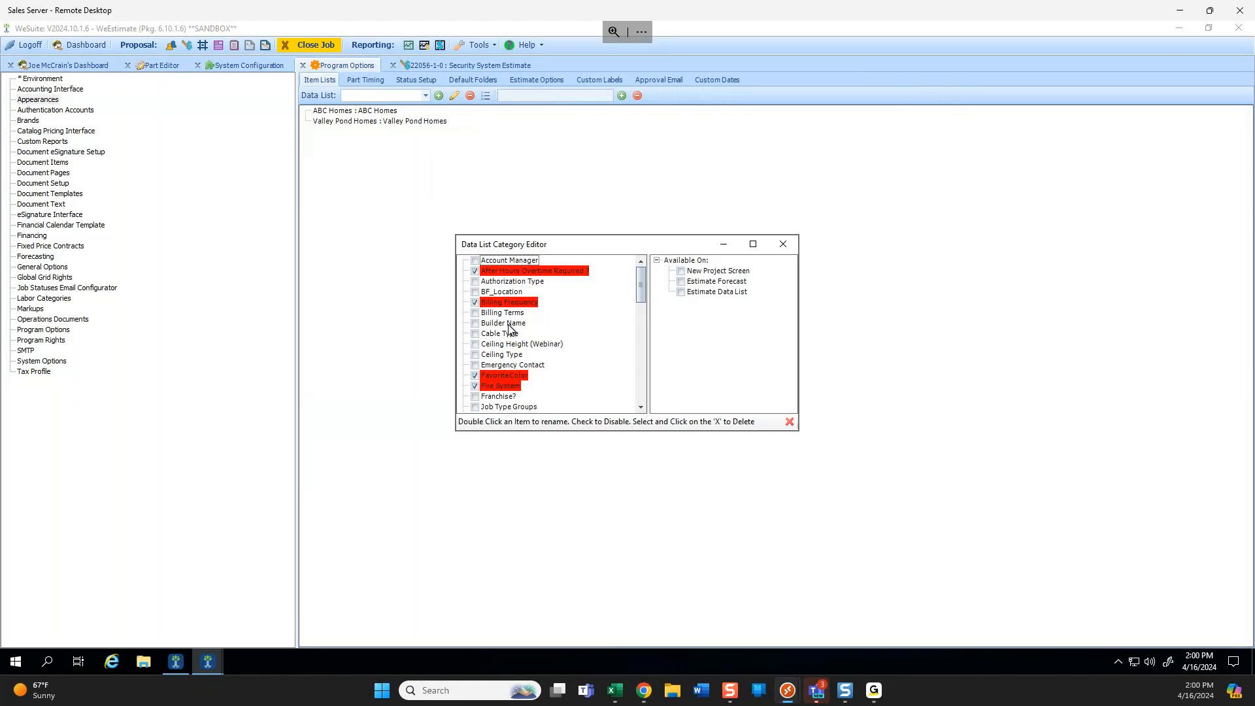
click(509, 325)
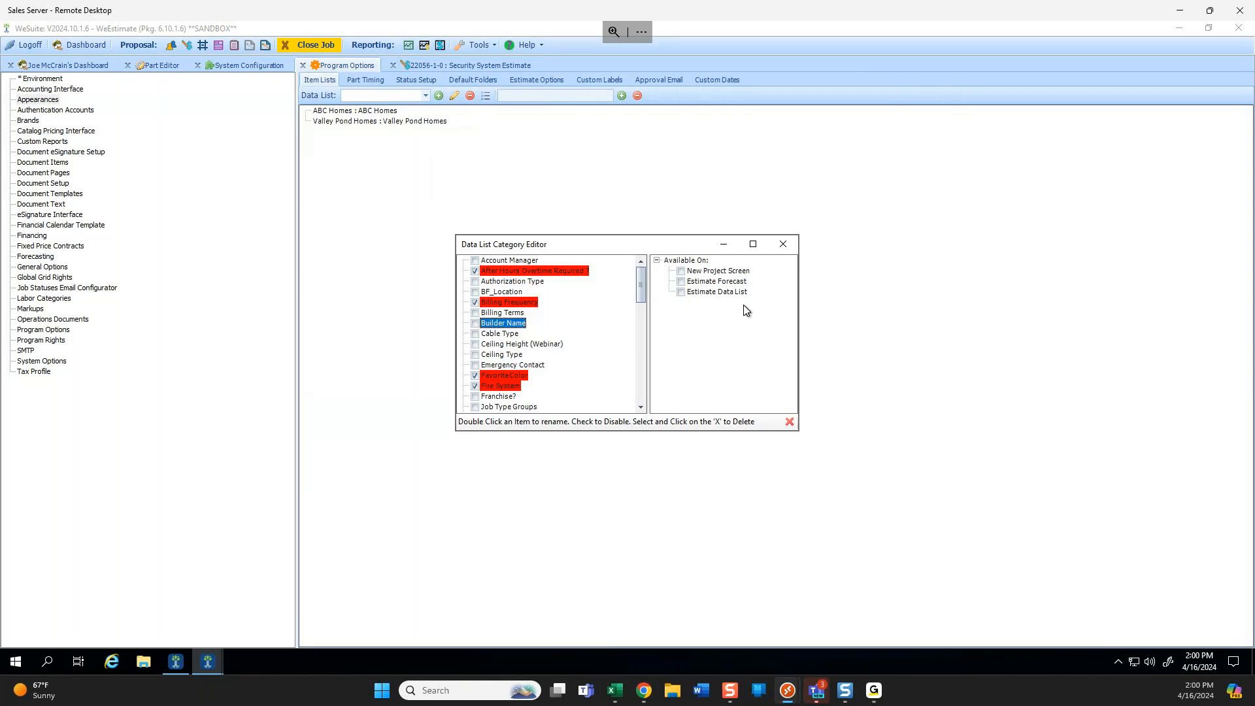
click(681, 281)
click(681, 292)
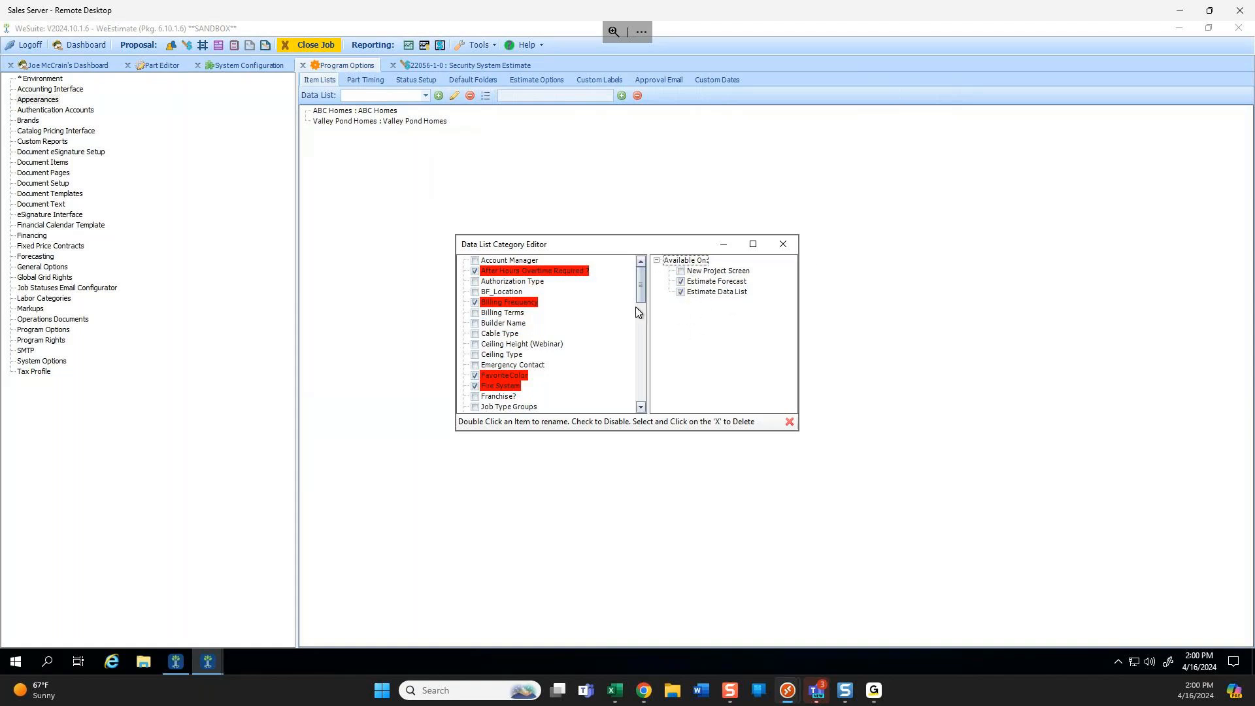
click(784, 244)
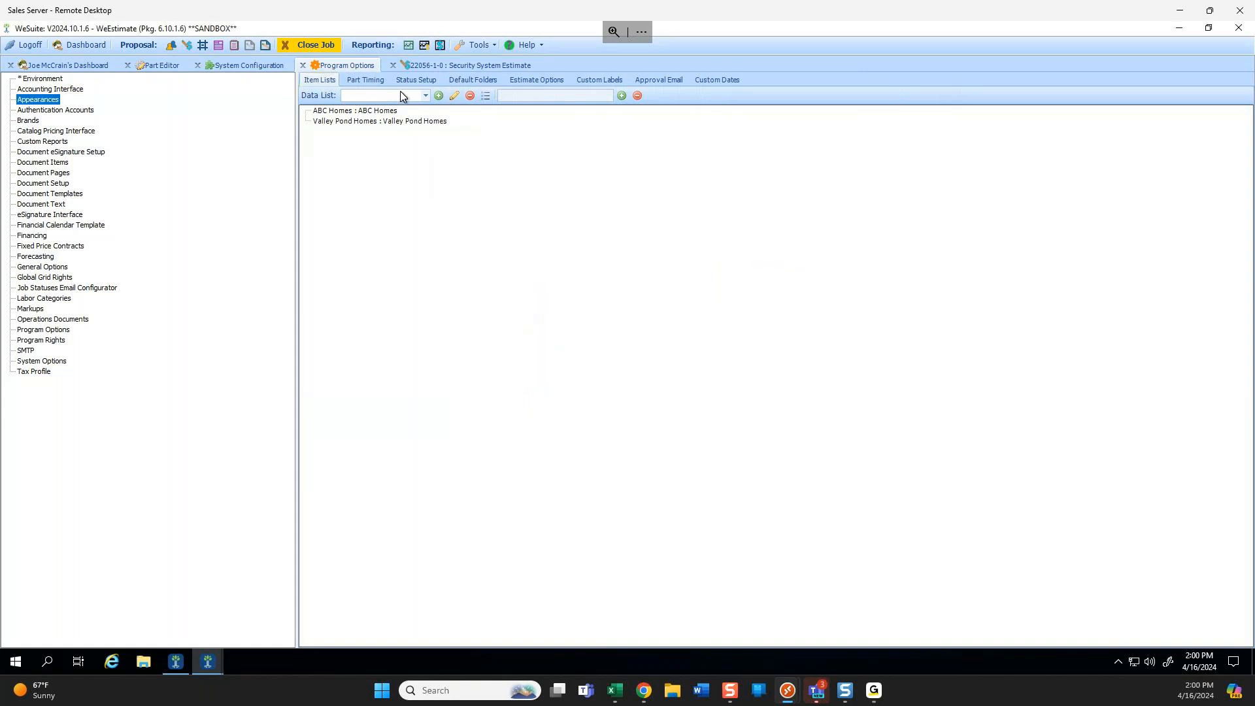
Close the job, reopen the Security System estimate and check its status fields and the Builder Name data list.
click(316, 45)
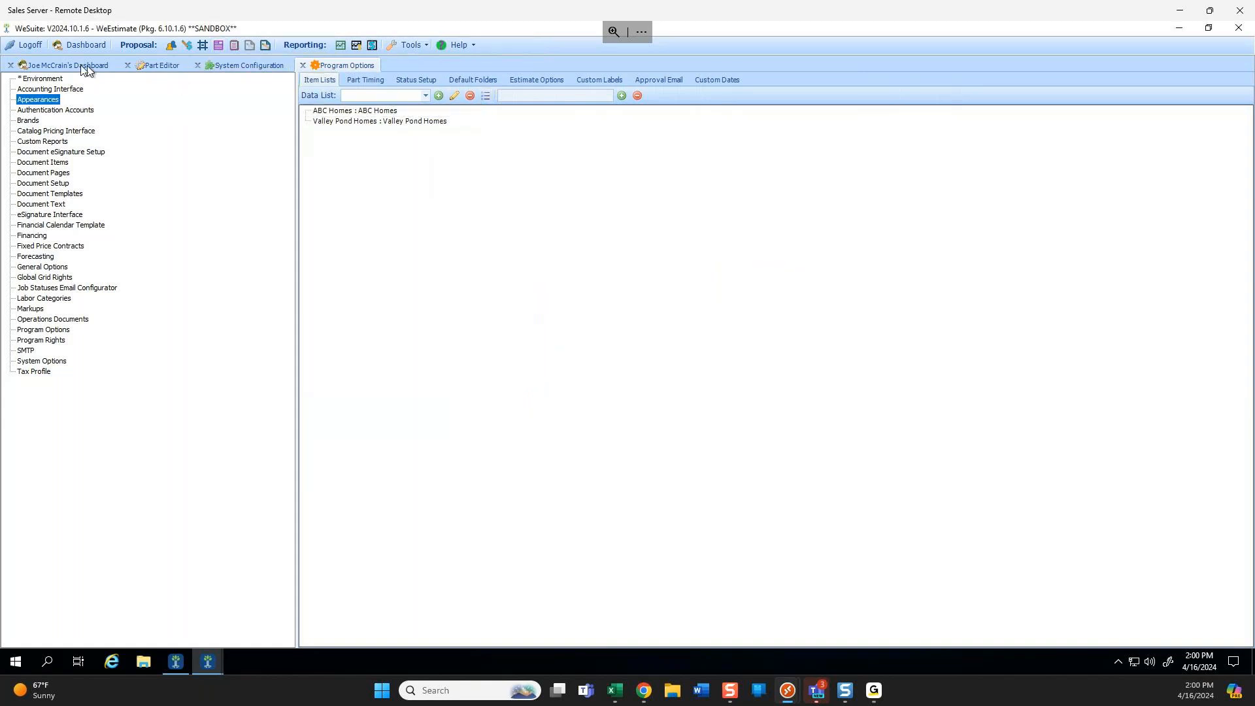
click(67, 65)
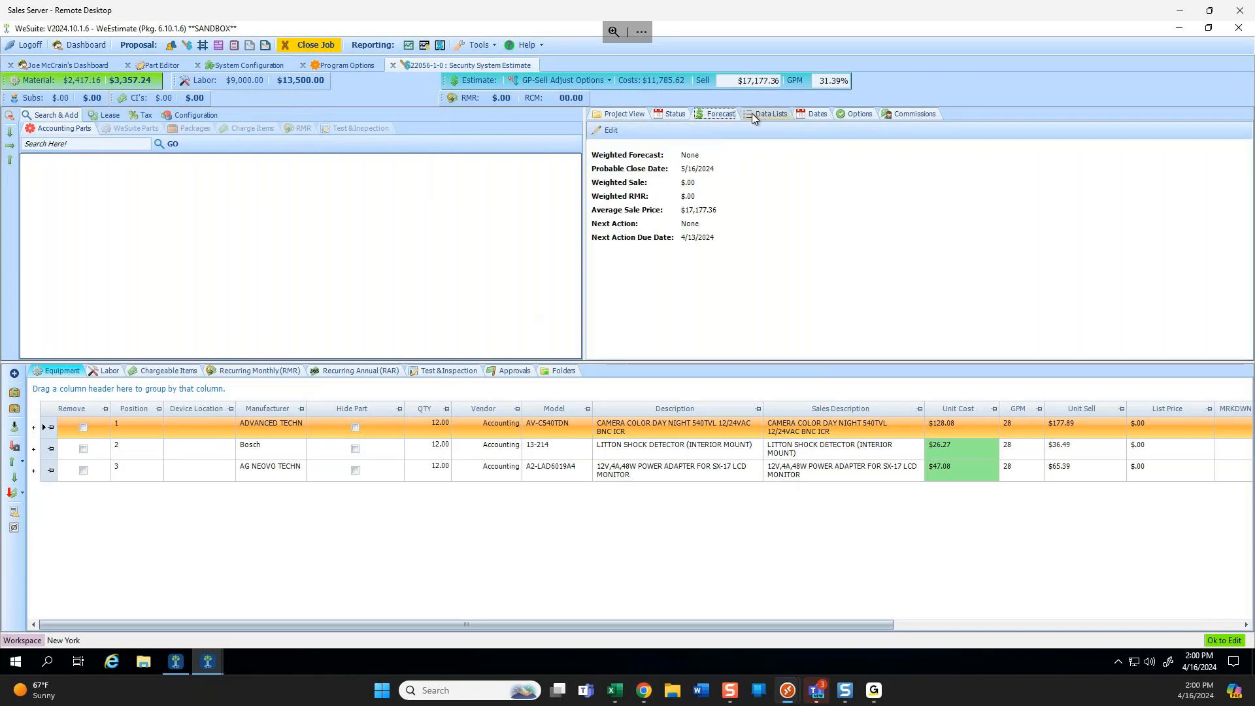
click(677, 115)
scroll(784, 233, down, 2)
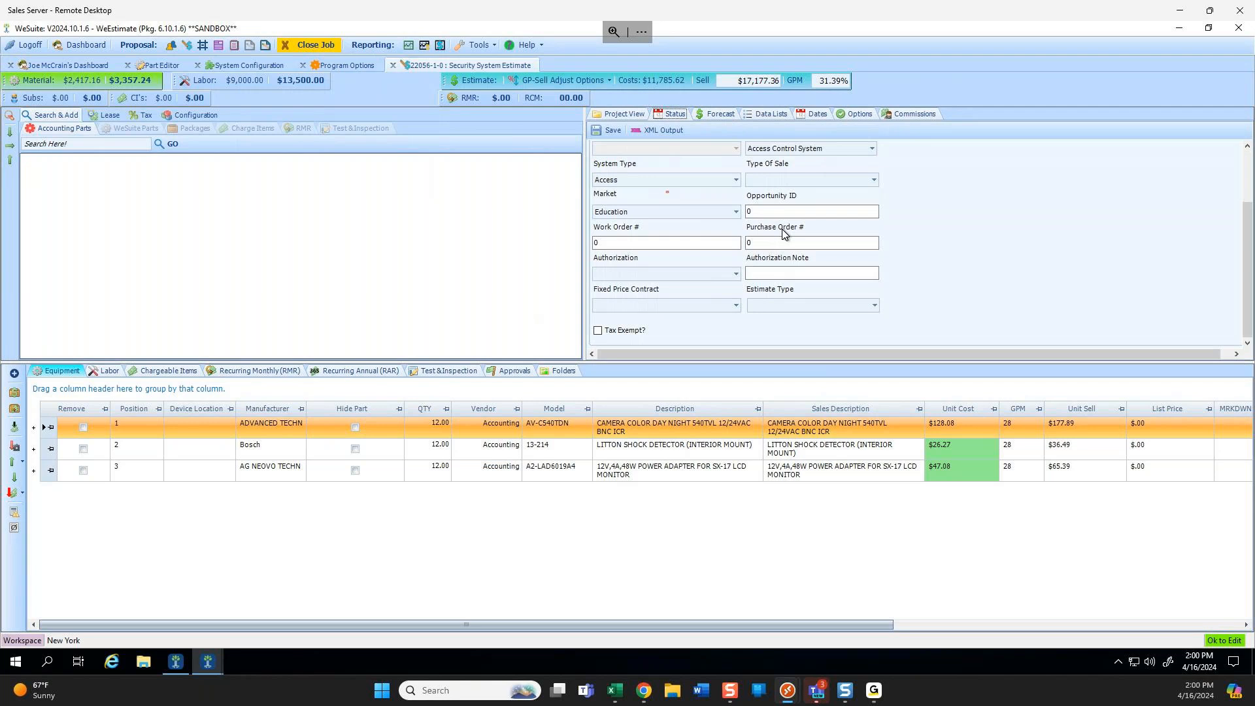
scroll(818, 282, up, 2)
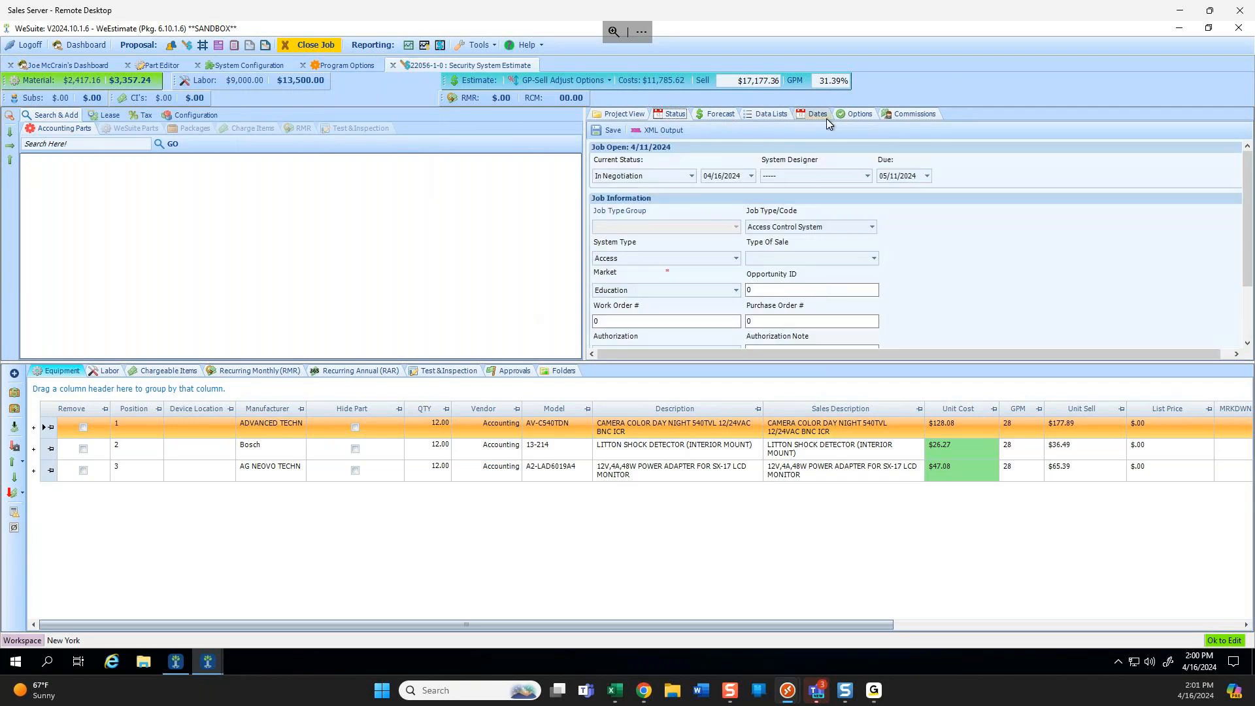
click(769, 115)
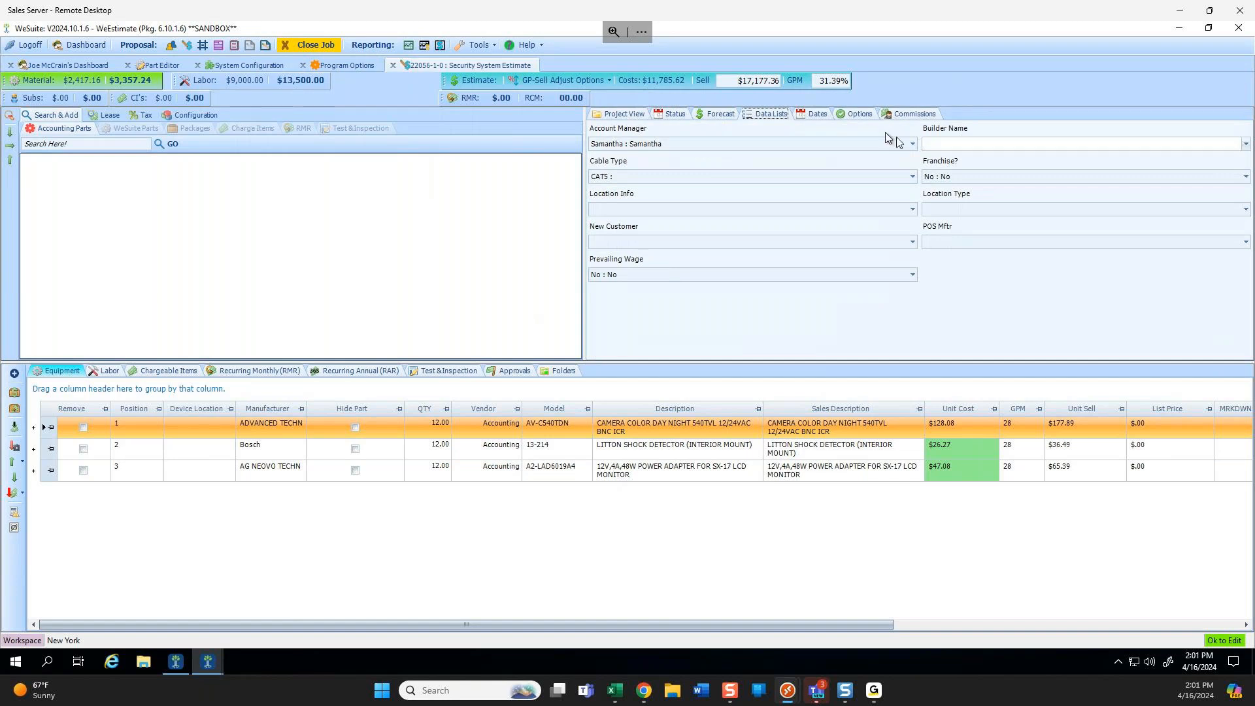
View the estimate's forecast fields, leave them without saving and return to the project view.
click(715, 115)
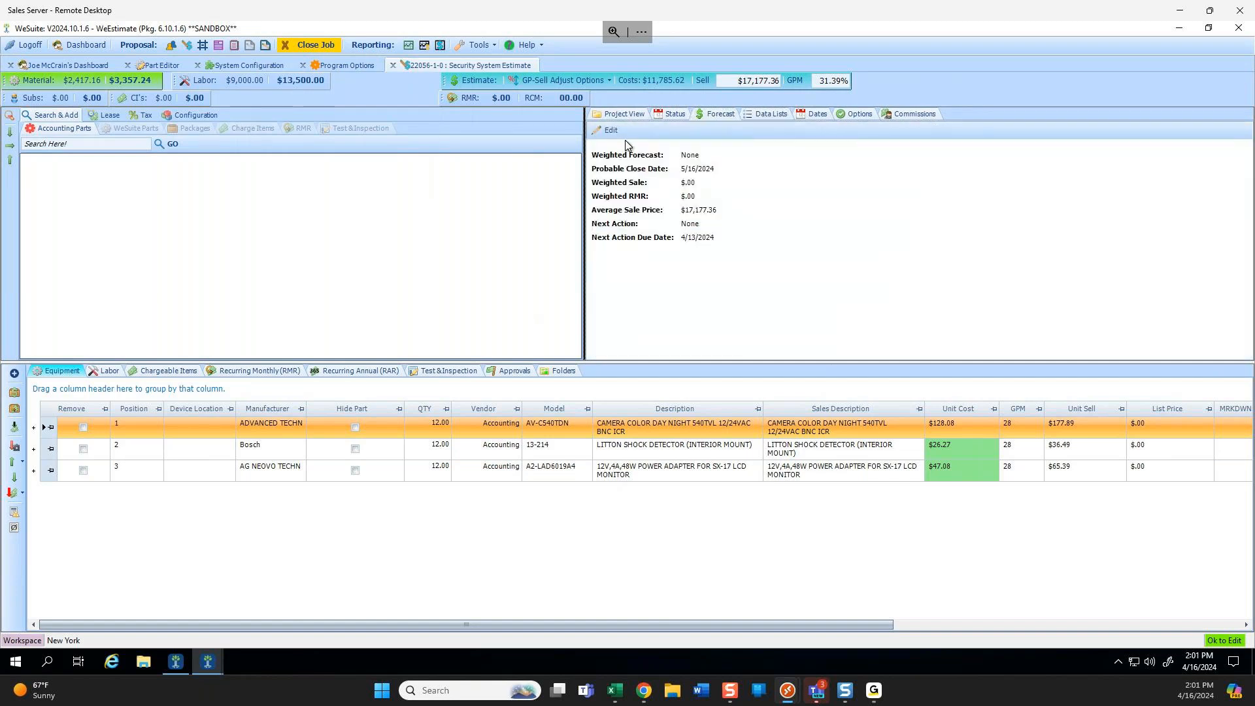
click(610, 131)
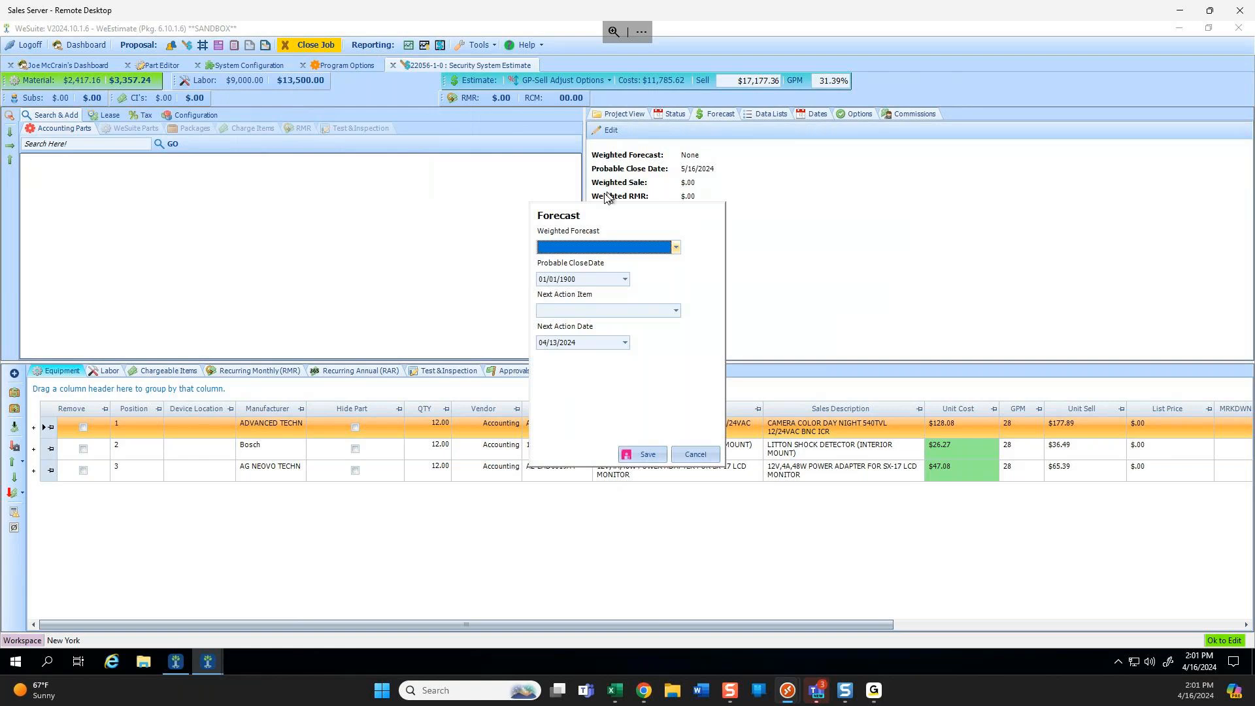
click(697, 454)
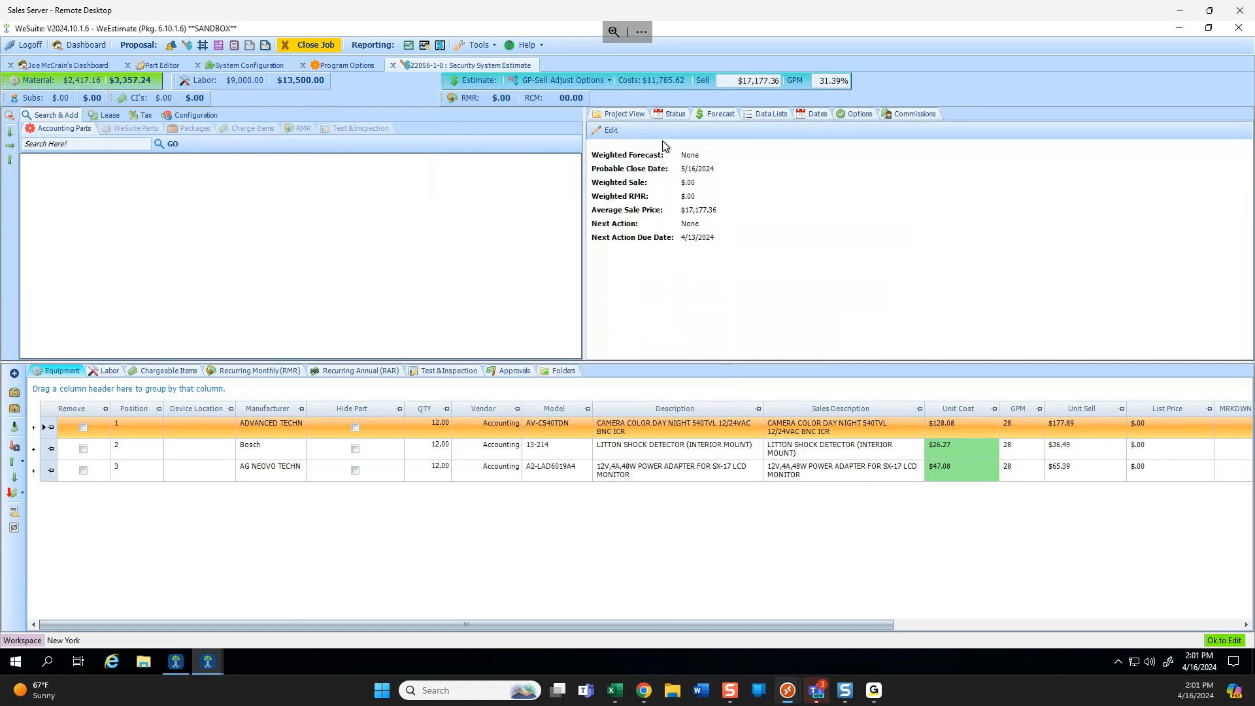
click(607, 115)
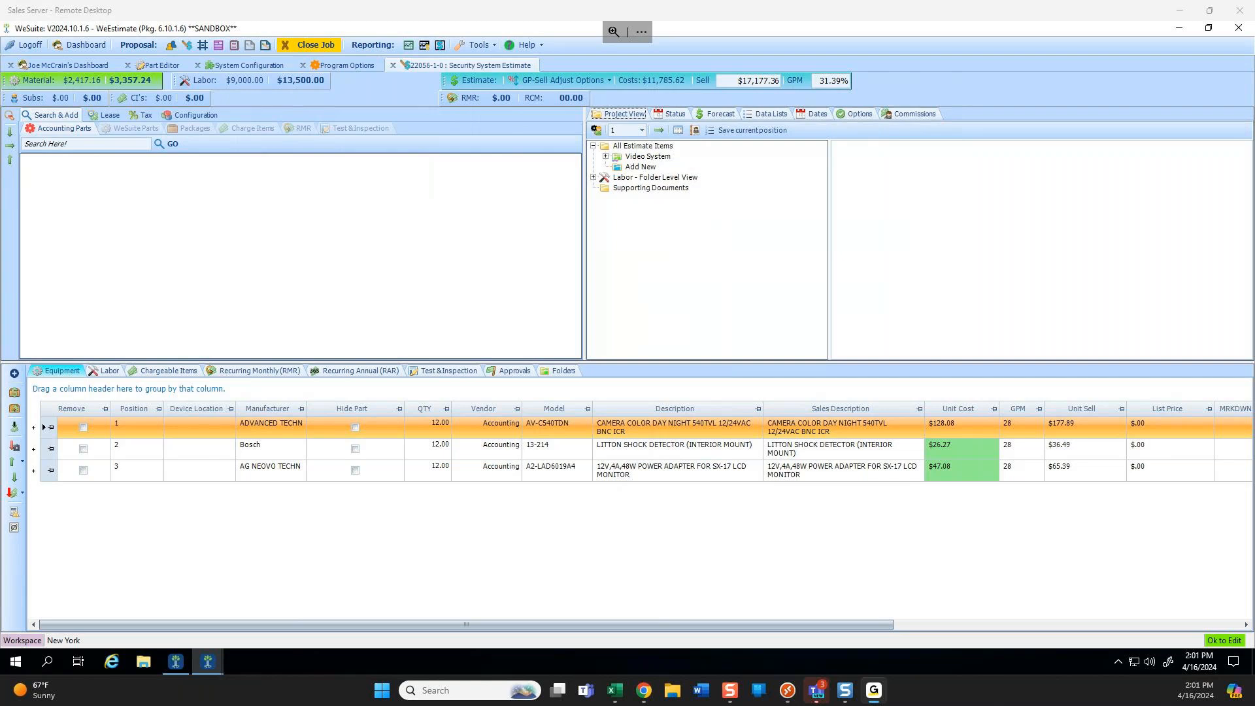
Expand project 22056 under My Proposals on the dashboard and examine the actions available for the Alarm System job.
click(84, 65)
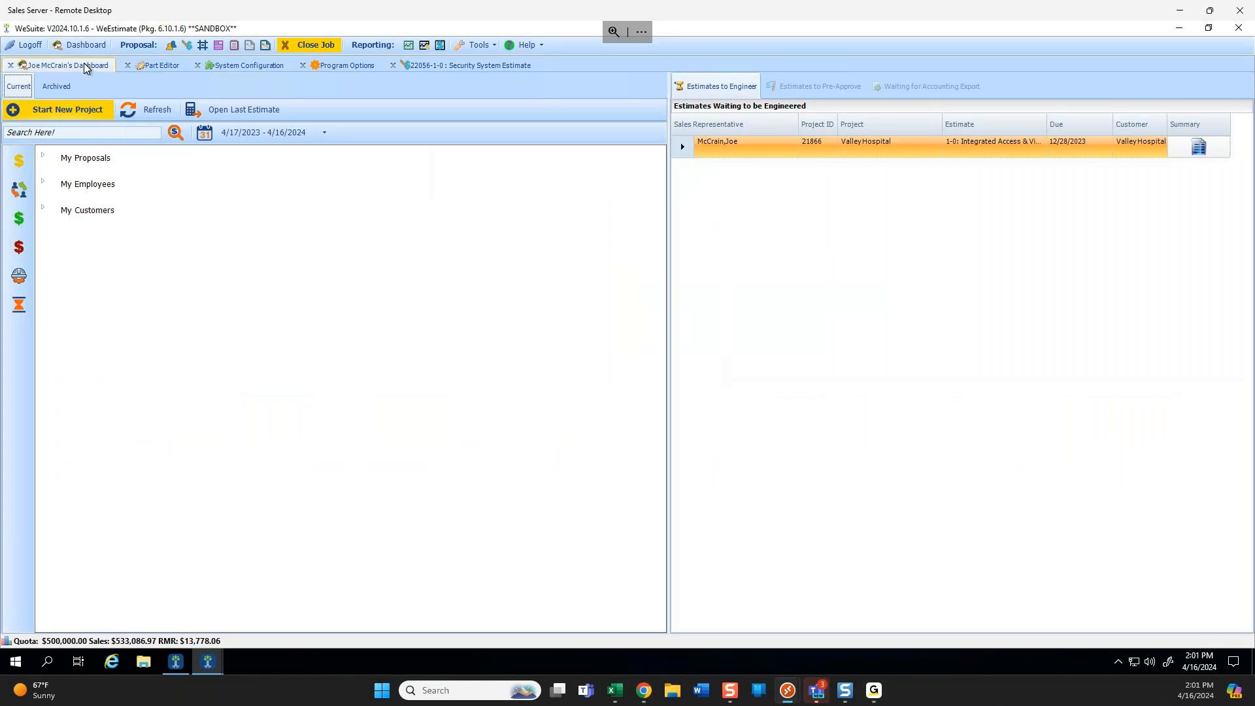
click(42, 155)
click(67, 182)
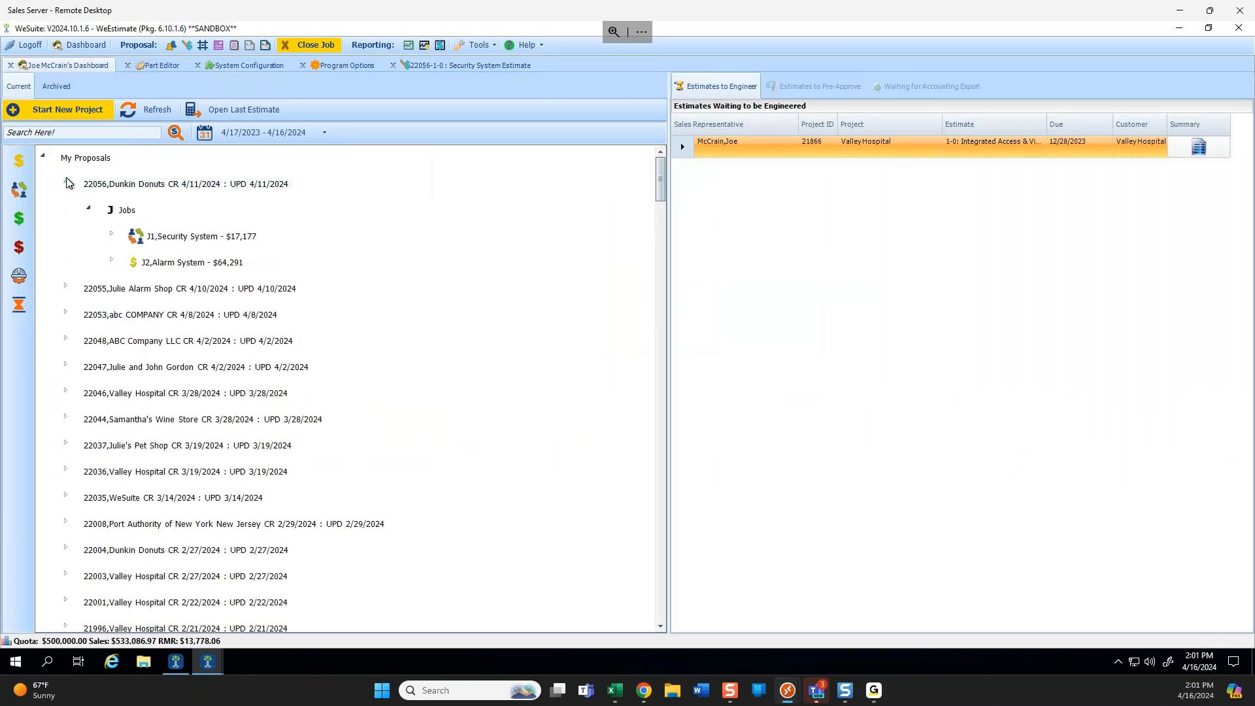
right_click(168, 265)
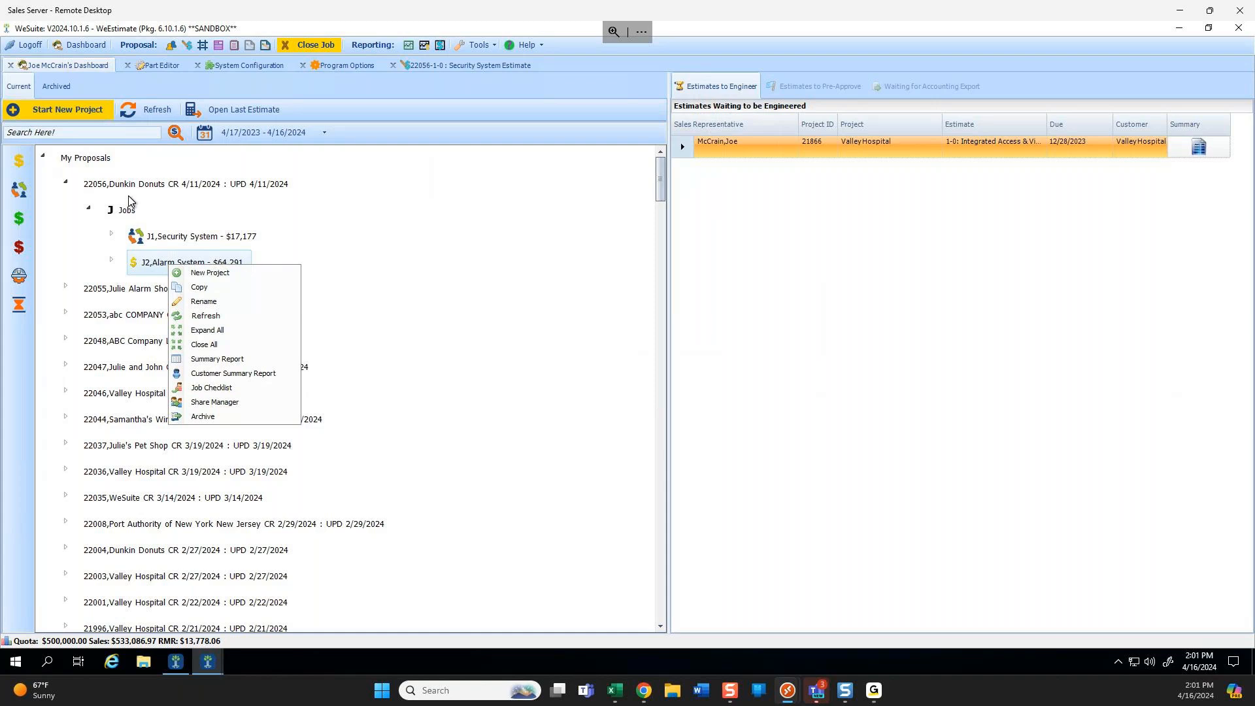
click(152, 264)
right_click(152, 264)
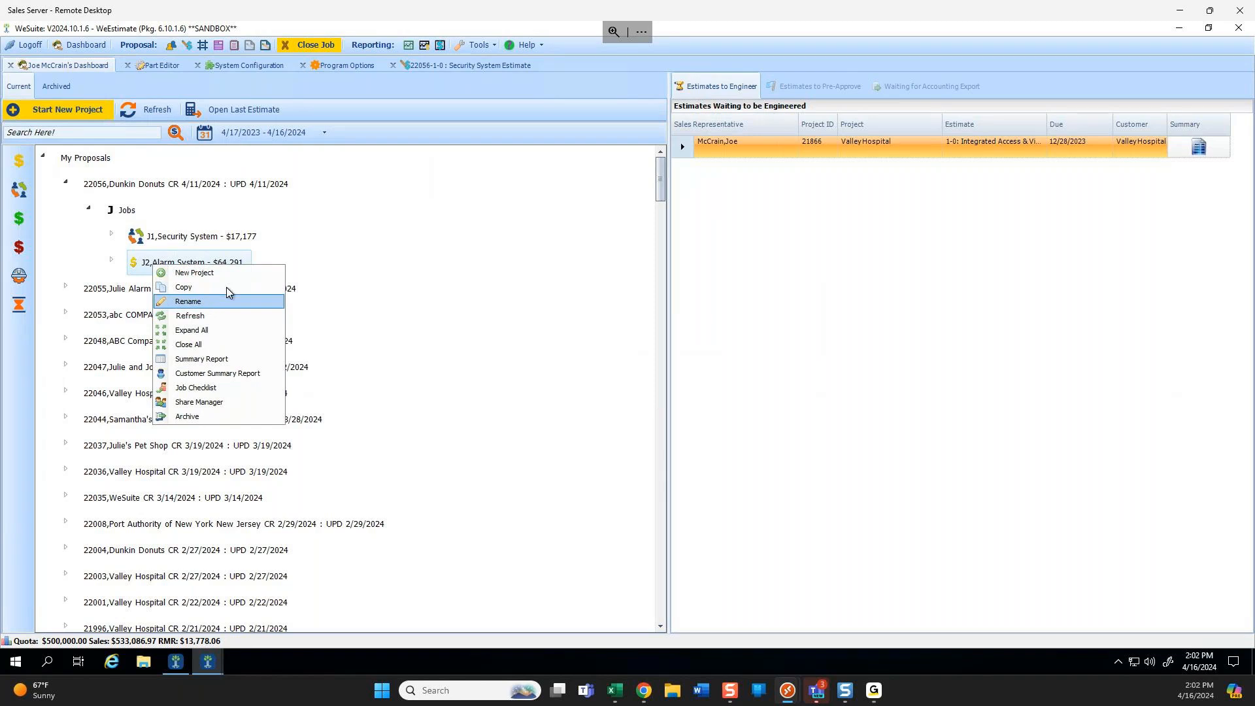
click(330, 227)
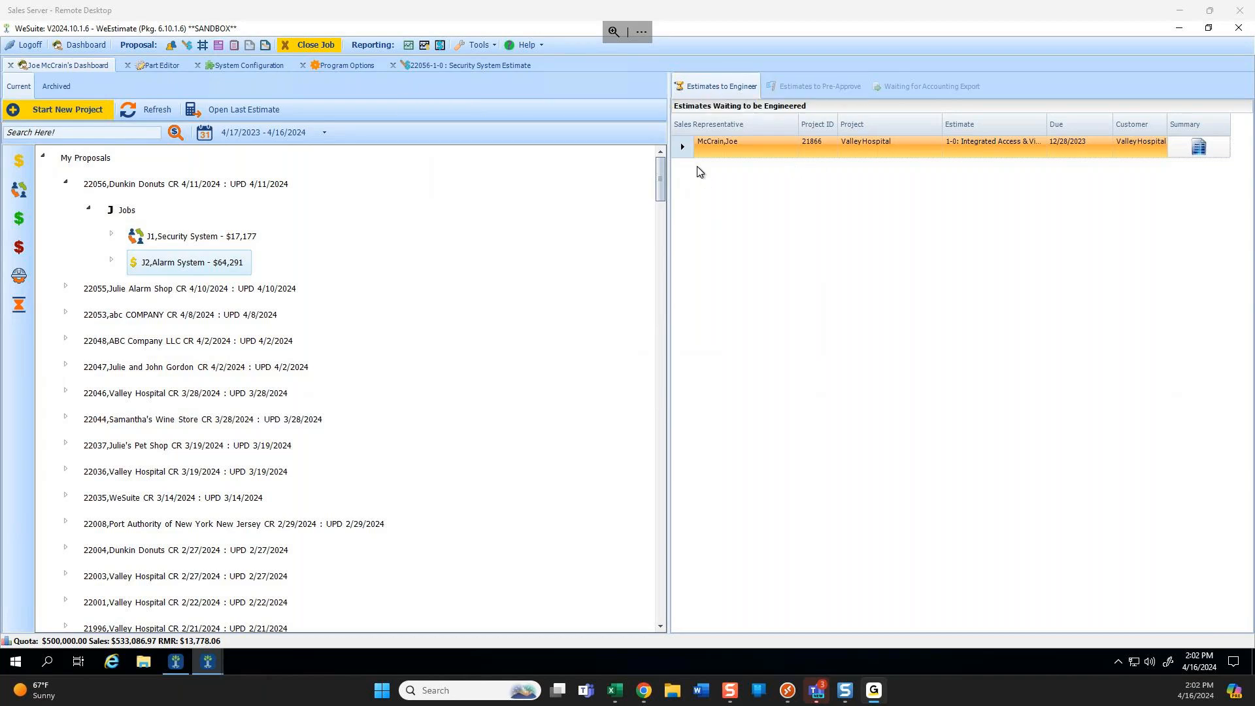
Review the dashboard node order, grid order and filter options in My Settings, and close the settings.
click(478, 46)
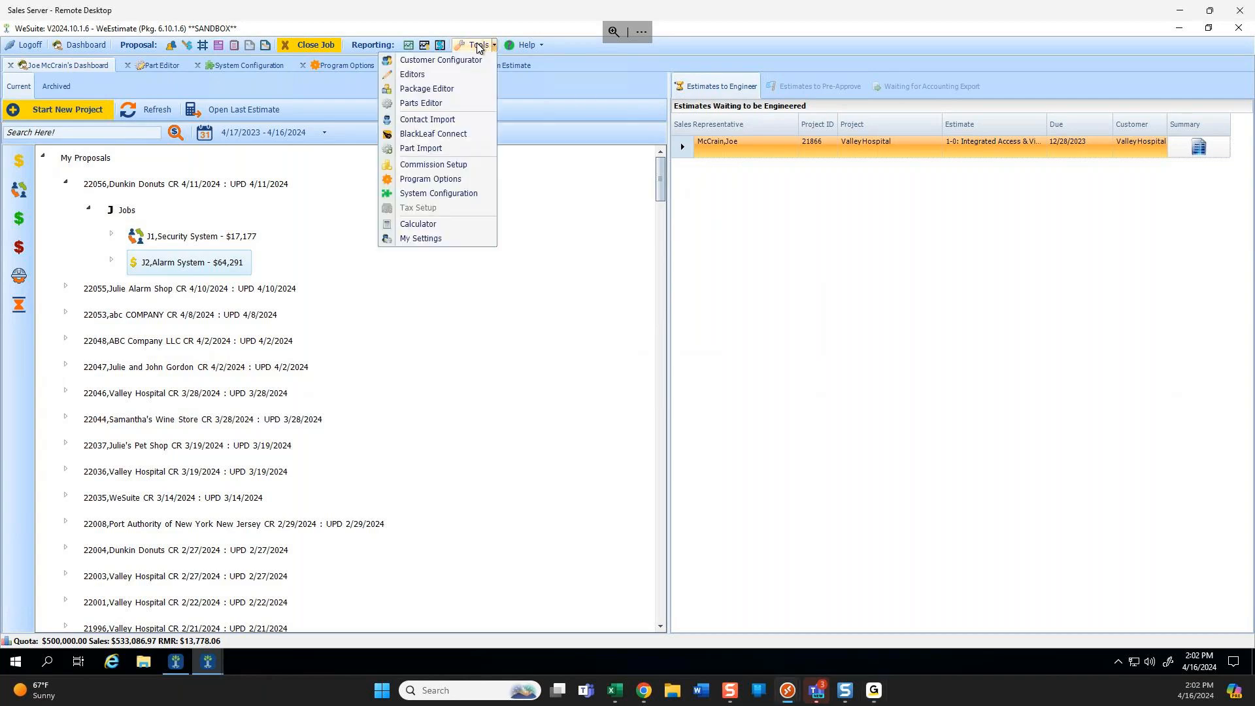
click(449, 238)
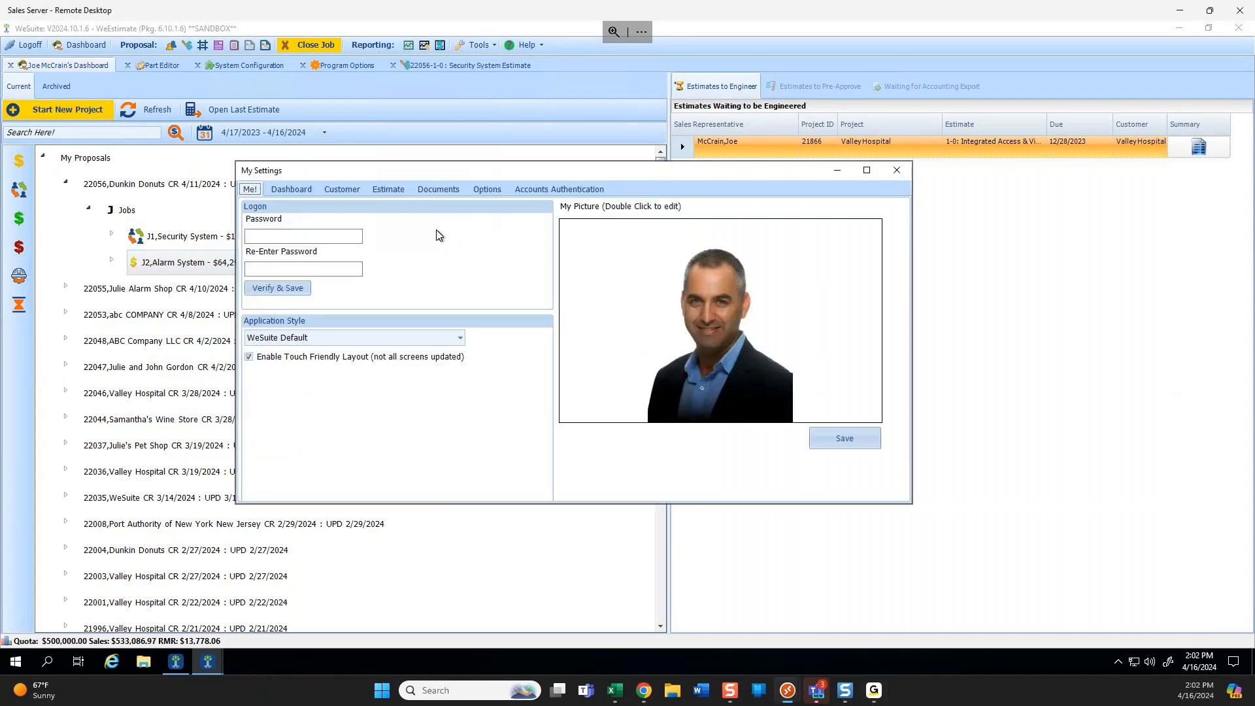
click(290, 189)
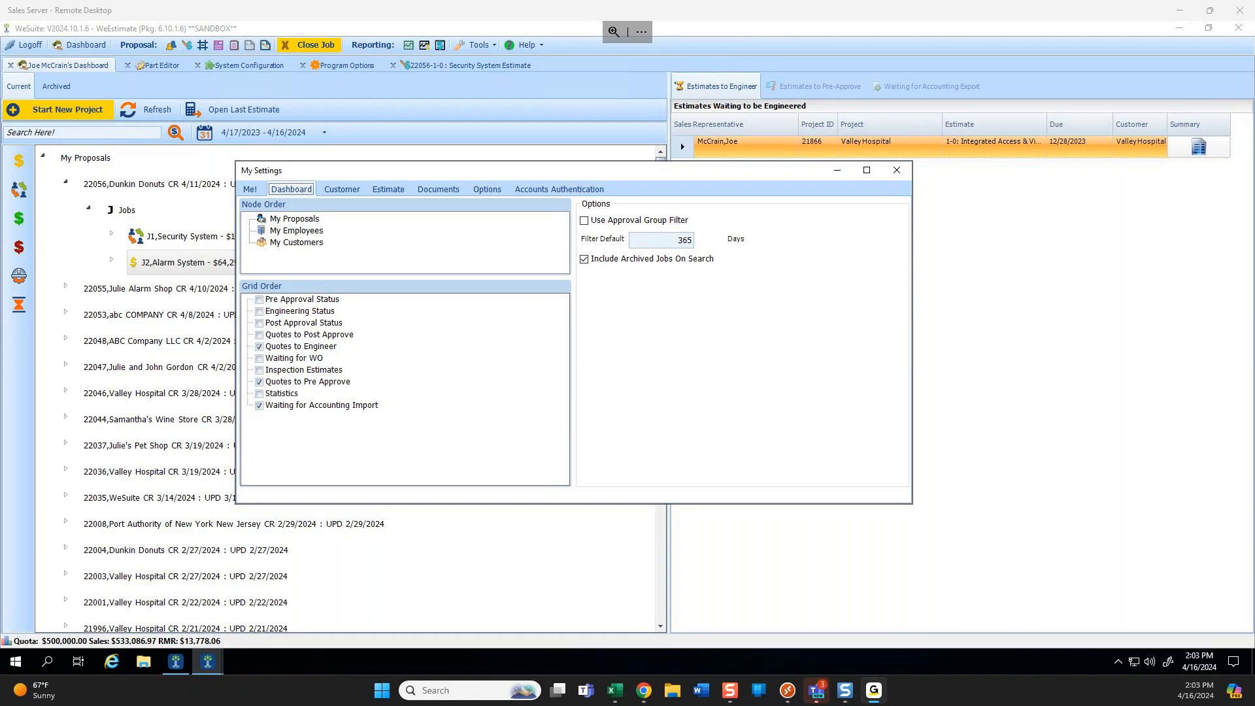
click(327, 46)
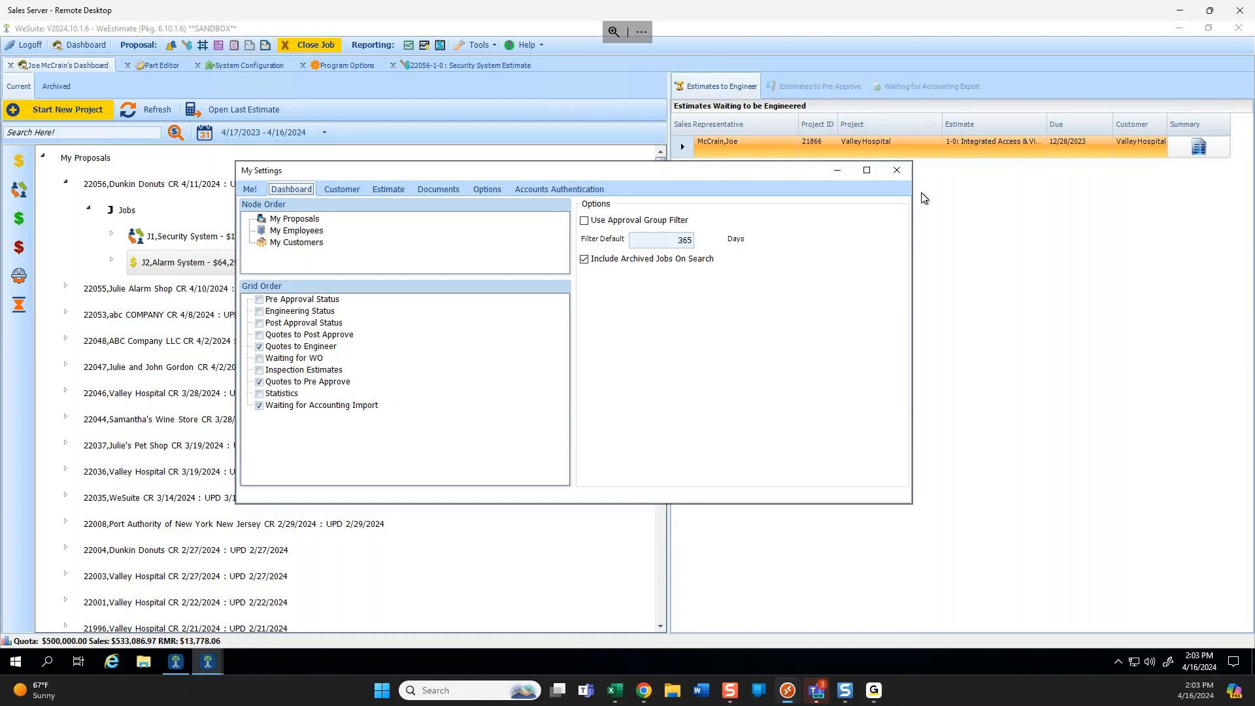
click(897, 171)
Close the open job along with Program Options, Part Editor and System Configuration, leaving only the dashboard.
click(312, 45)
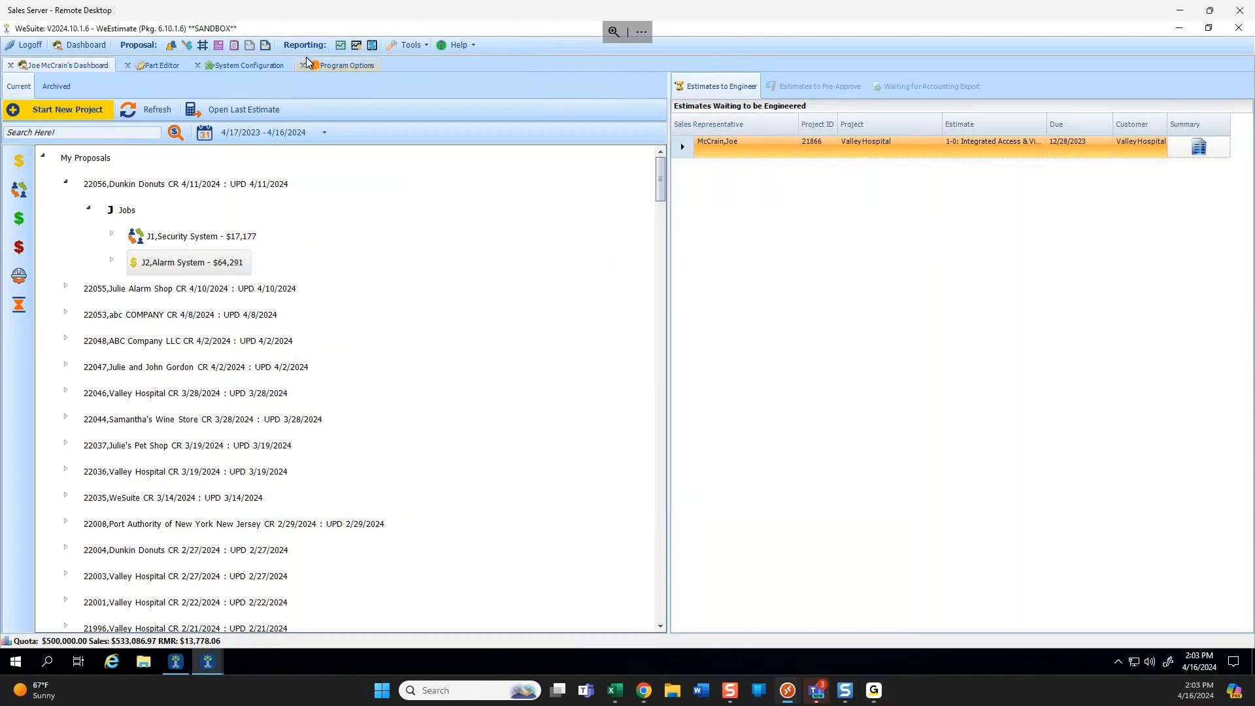
click(303, 65)
click(191, 64)
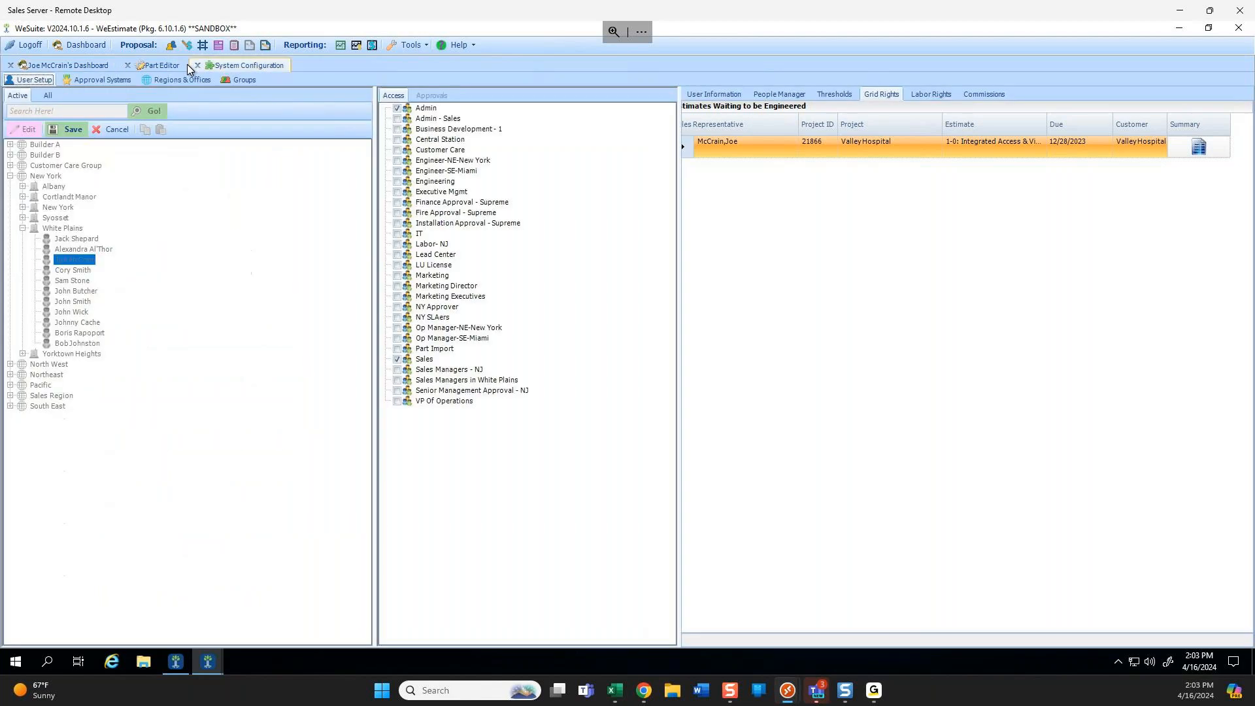
click(112, 63)
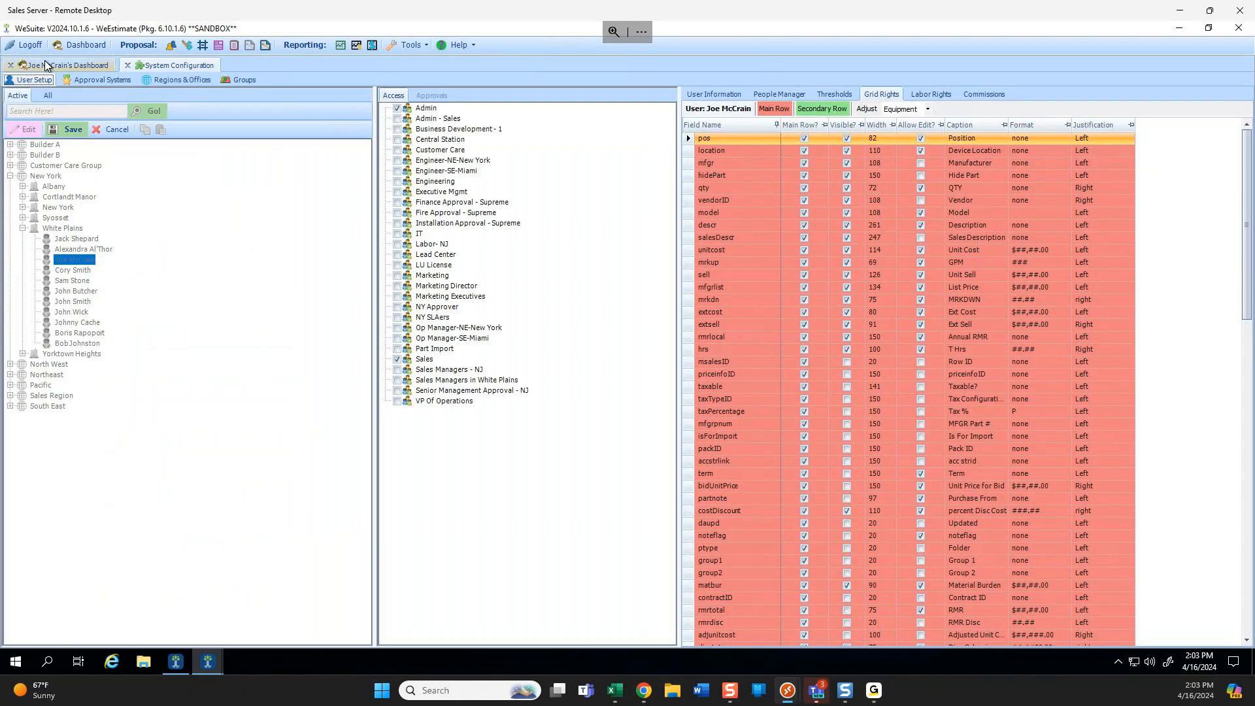
click(46, 64)
click(127, 64)
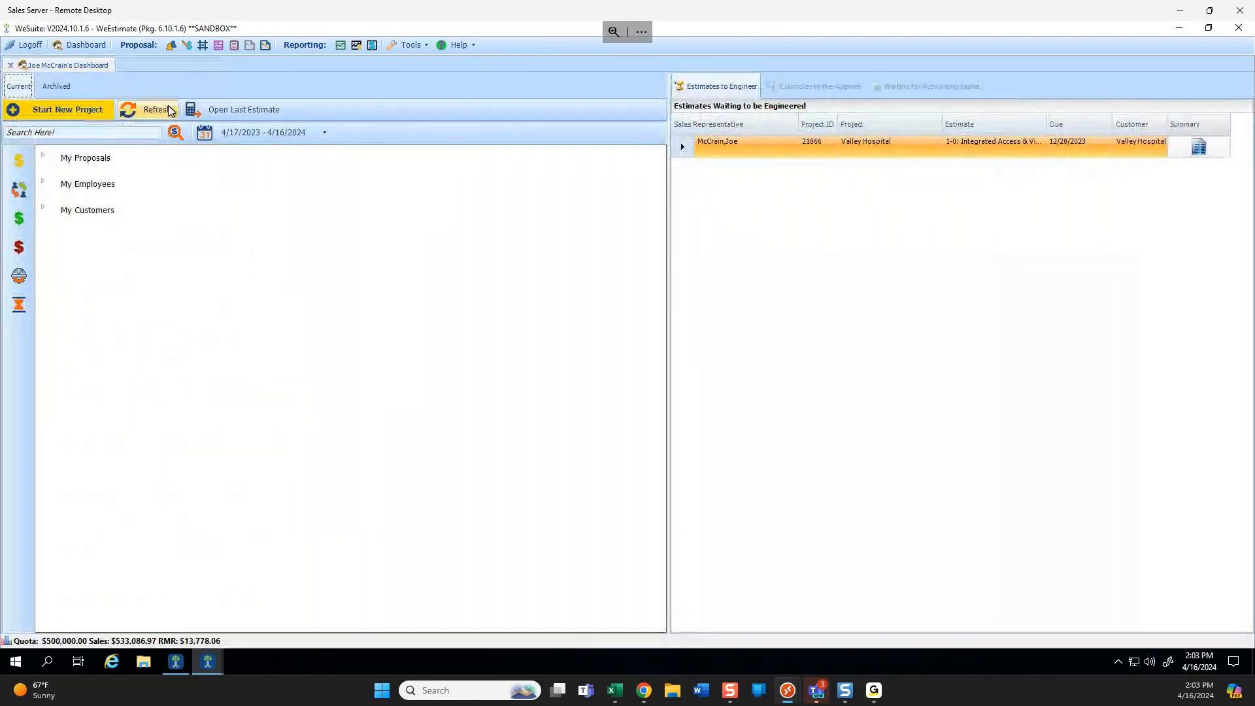